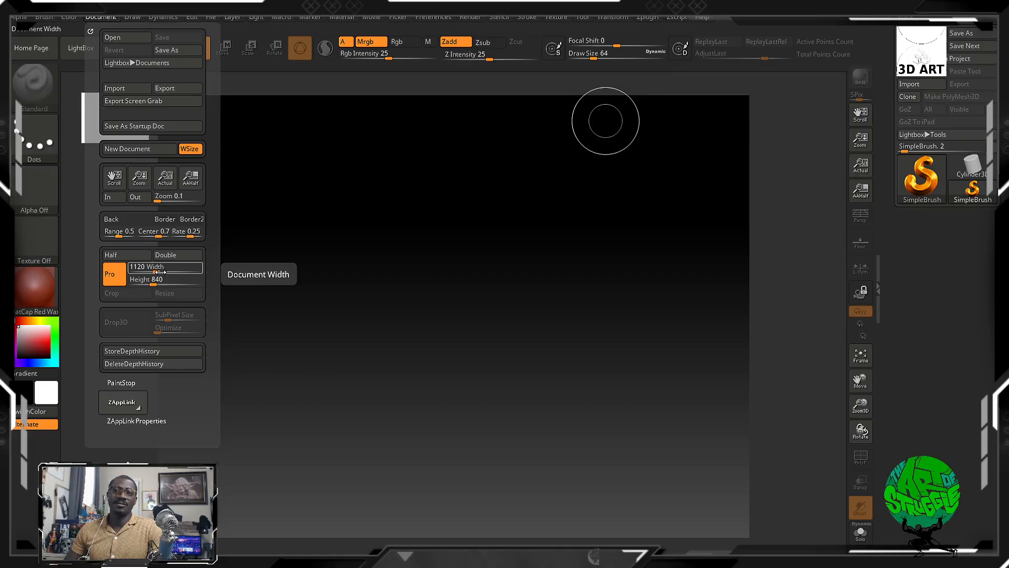
Set the document width to 1192 and lower the background Range to remove the canvas gradient.
drag(158, 271, 158, 272)
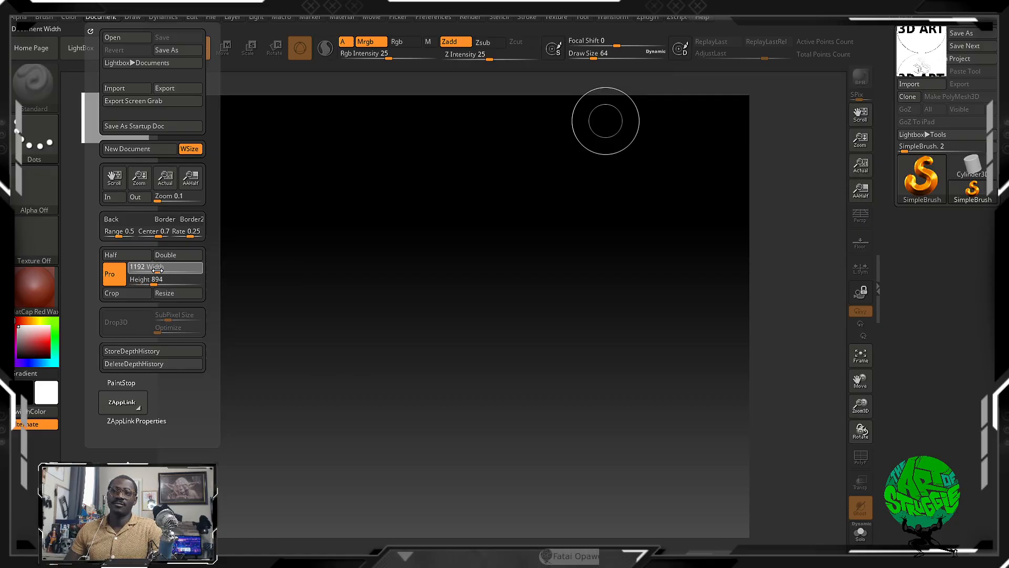
drag(119, 233, 94, 237)
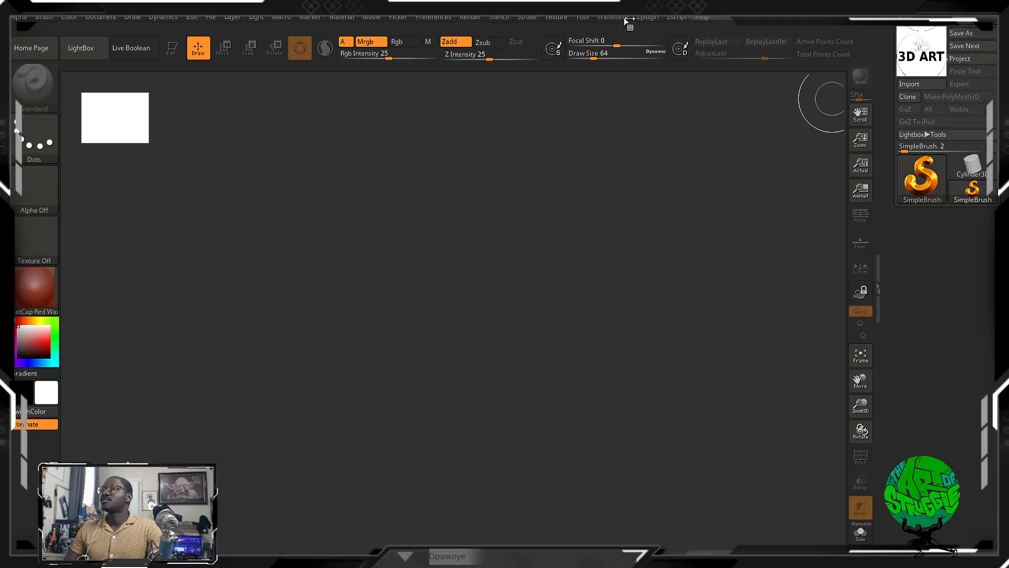
Load the Firefly (6) image from the Downloads folder as an image plane.
click(560, 17)
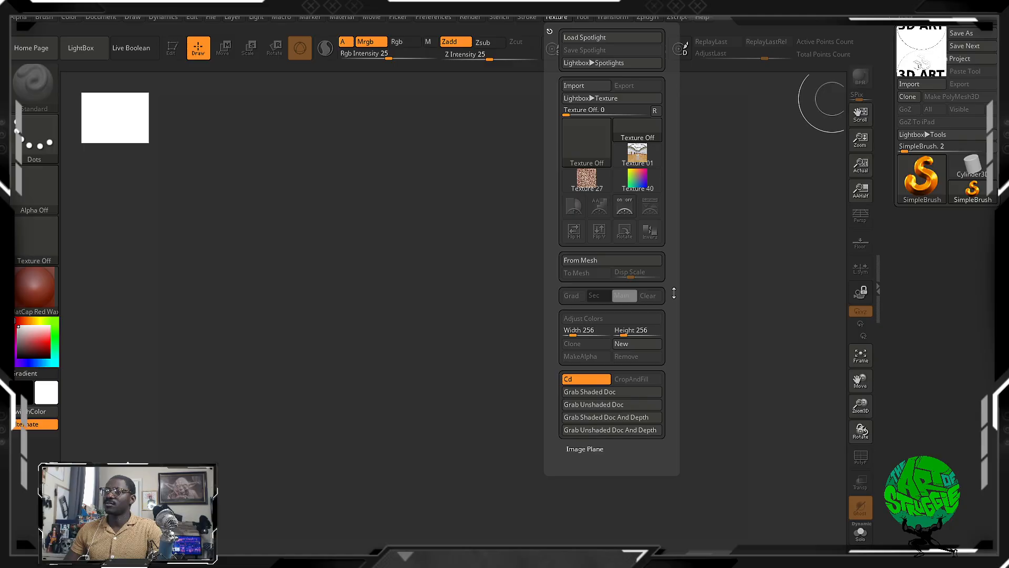
click(589, 450)
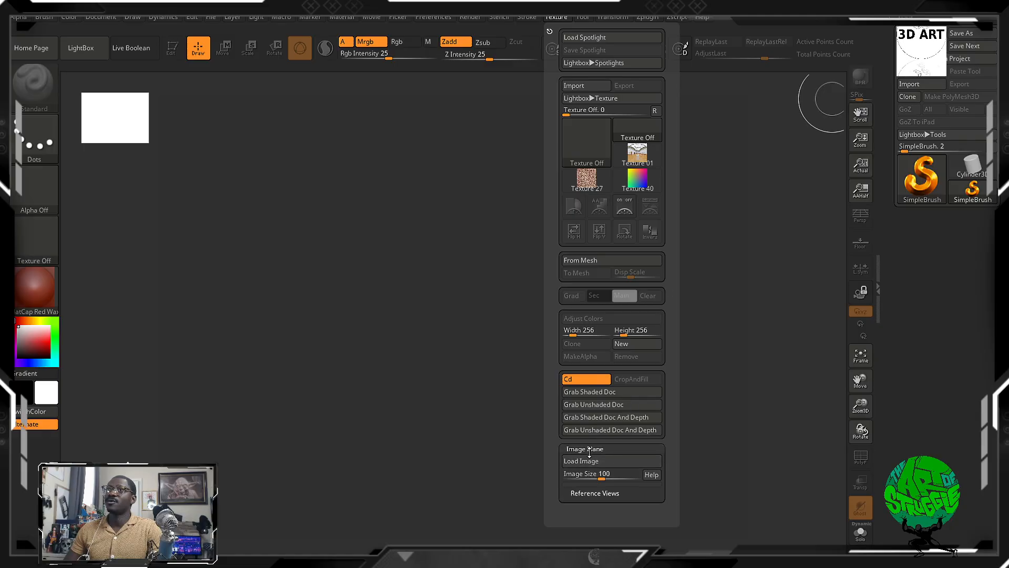
click(607, 466)
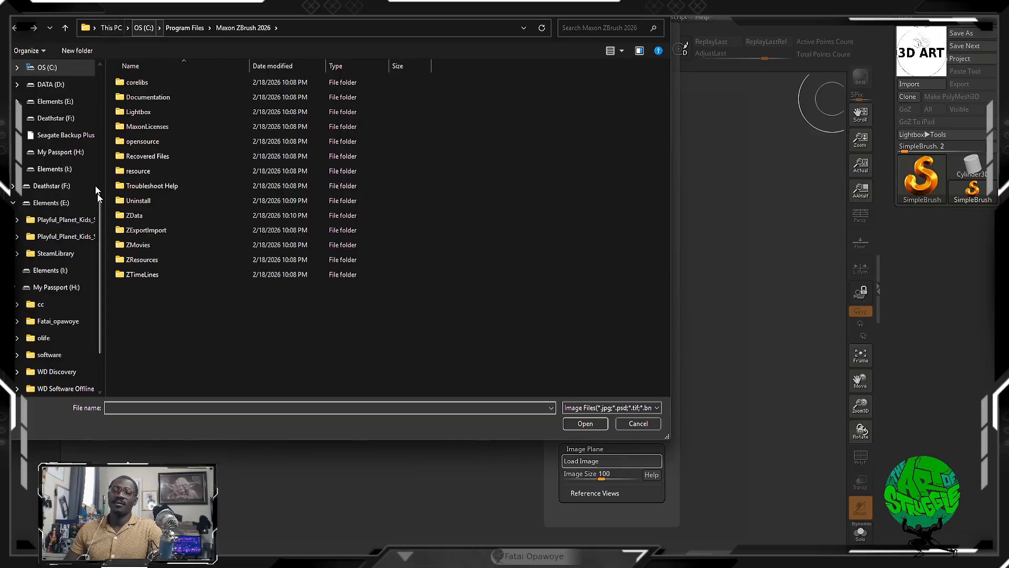
scroll(103, 111, up, 4)
scroll(103, 109, up, 3)
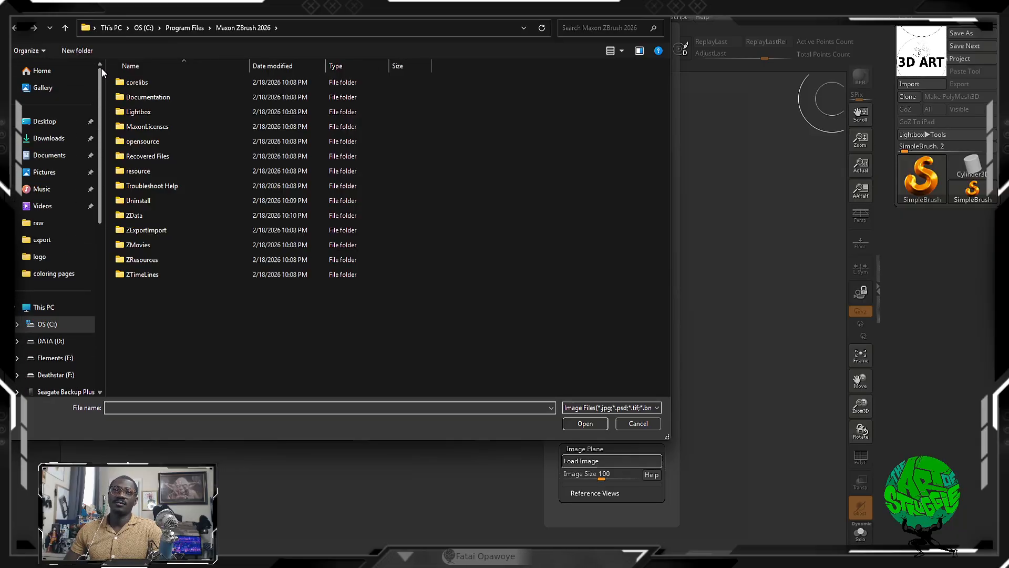
click(49, 138)
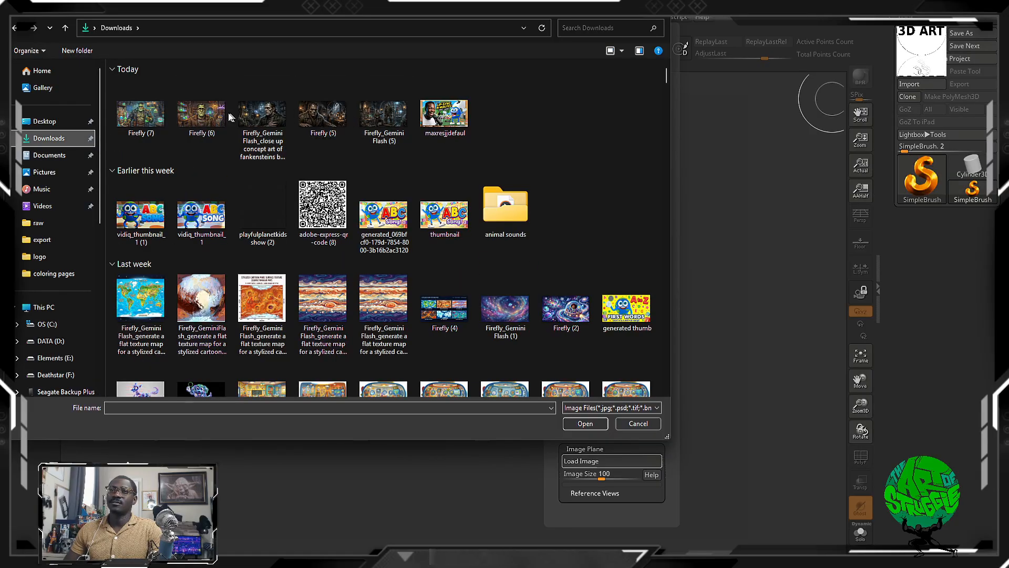
click(203, 118)
double_click(203, 118)
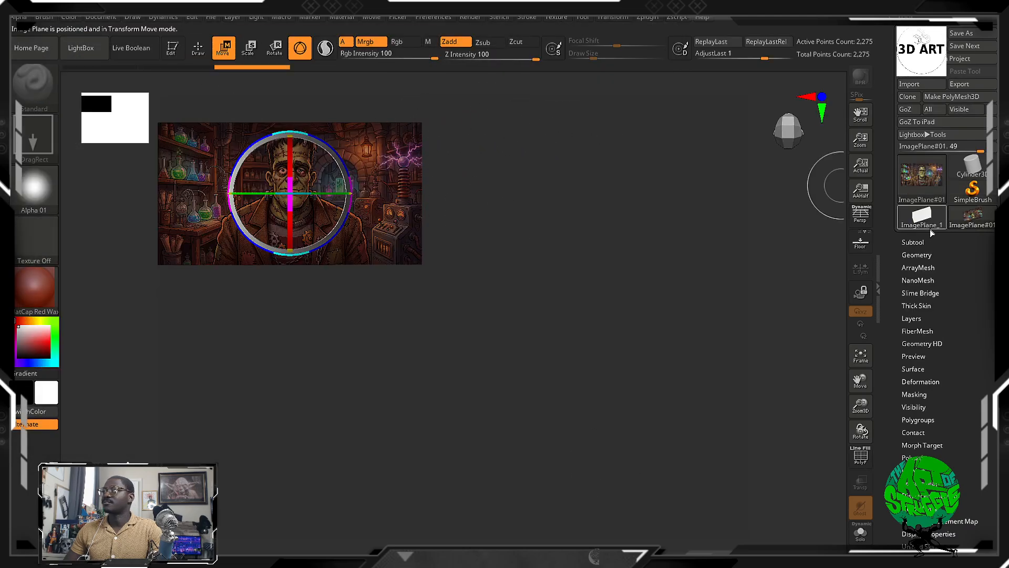
Show the image plane's subtool list, turn on Edit mode and choose the Flat Color material.
click(917, 255)
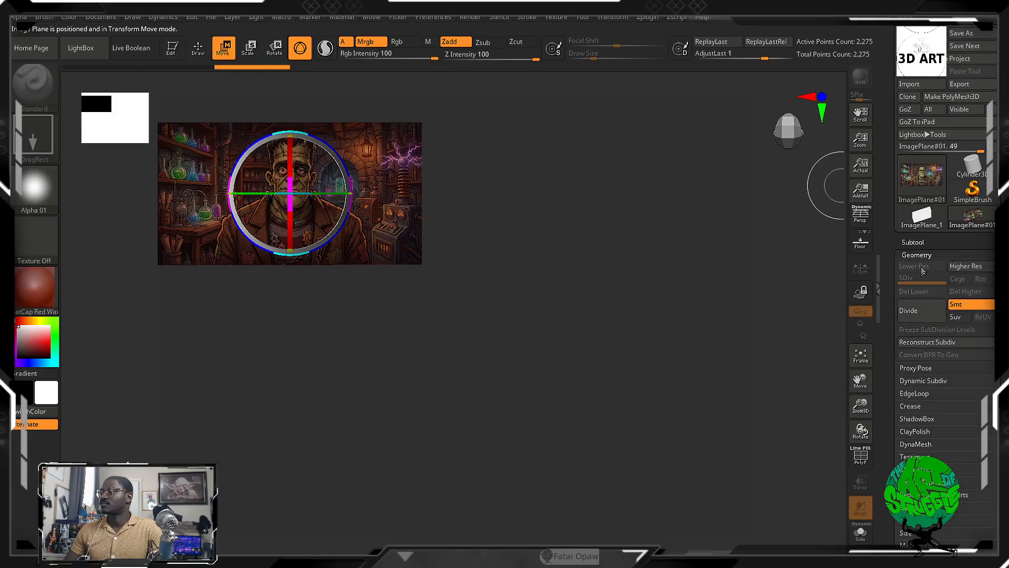
click(918, 243)
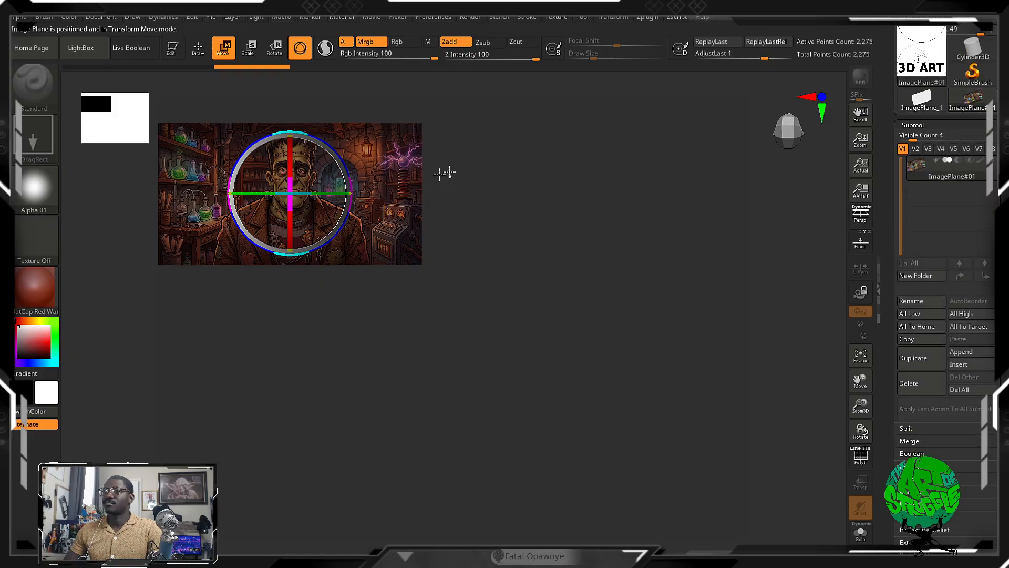
click(176, 51)
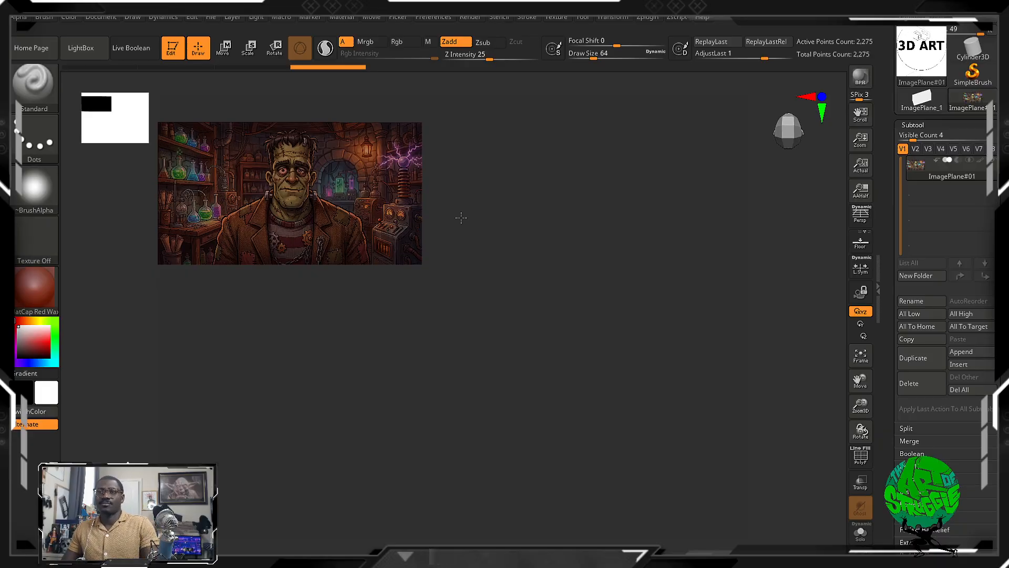
click(40, 294)
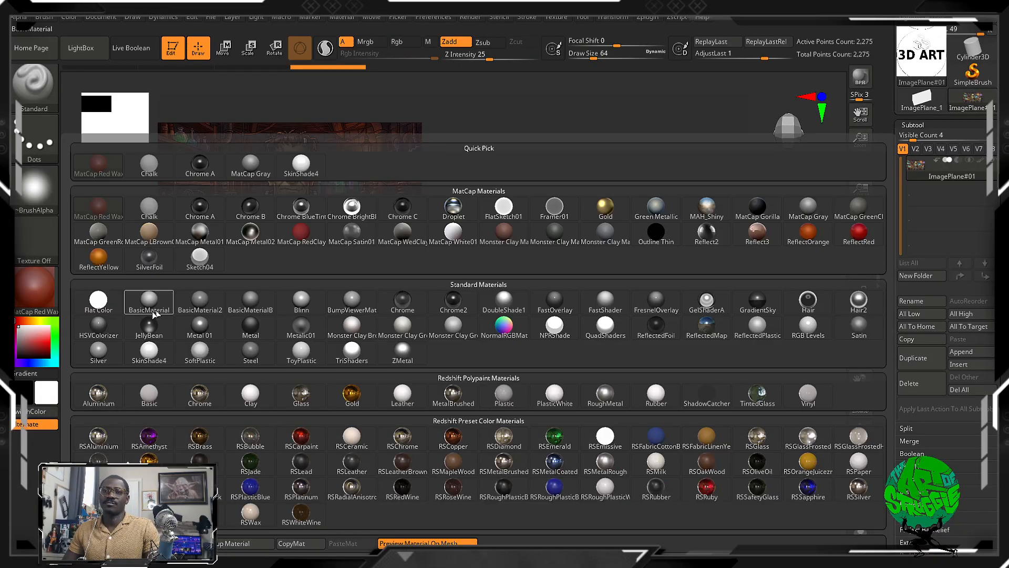
click(99, 301)
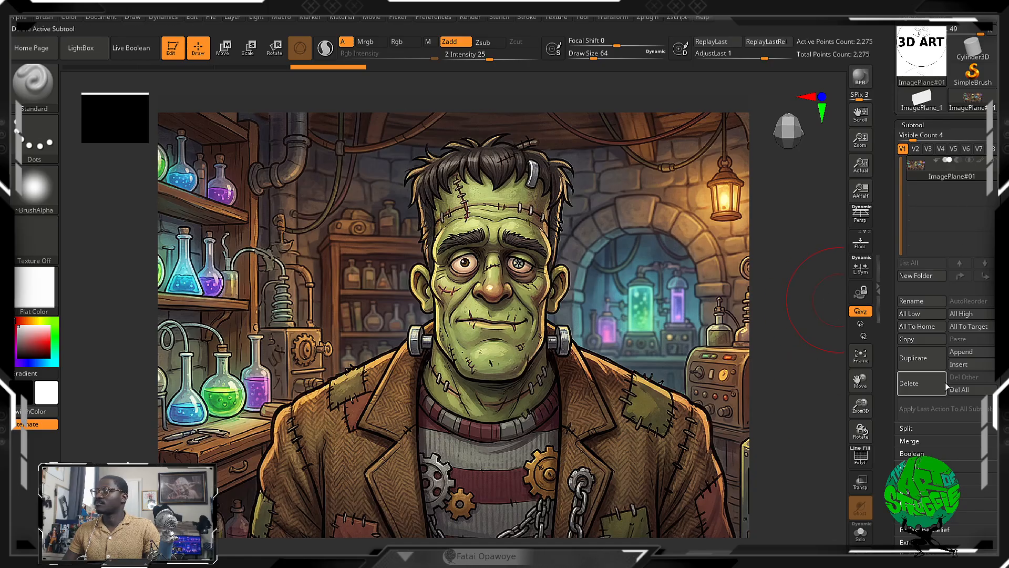
Append a Sphere3D as a subtool of the image plane and change the material to Blinn.
click(961, 352)
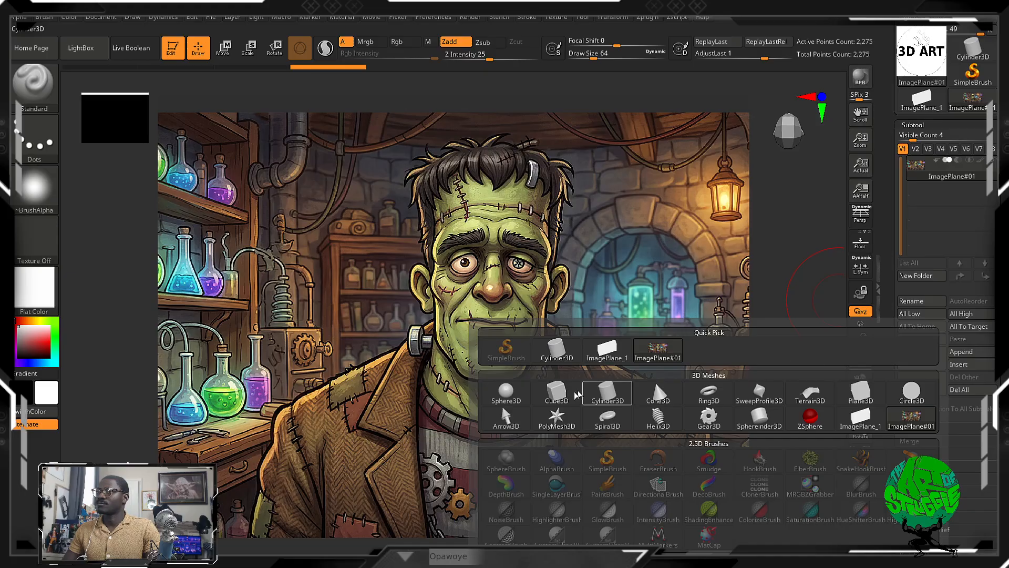
click(519, 398)
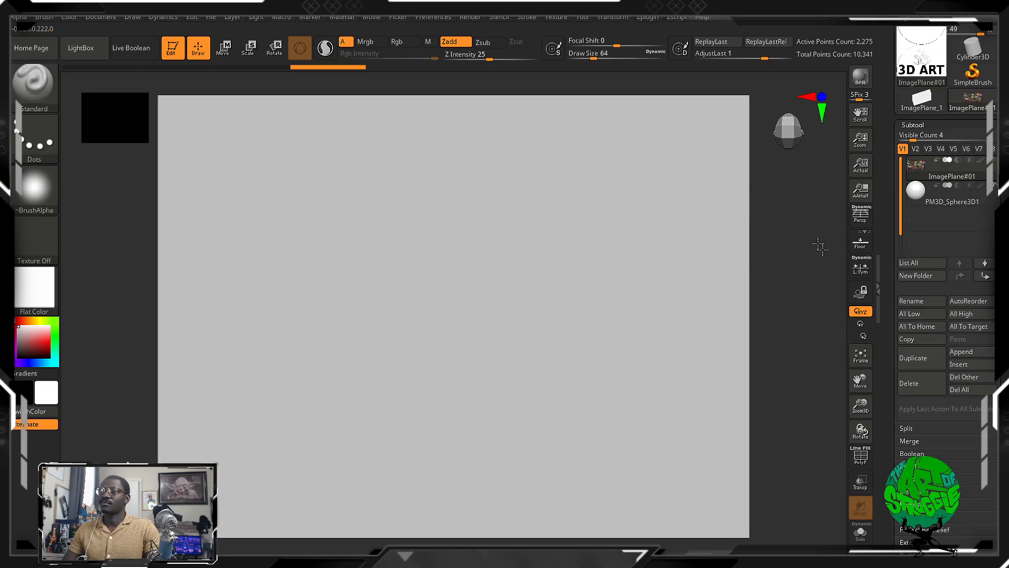
alt+drag(820, 246, 266, 222)
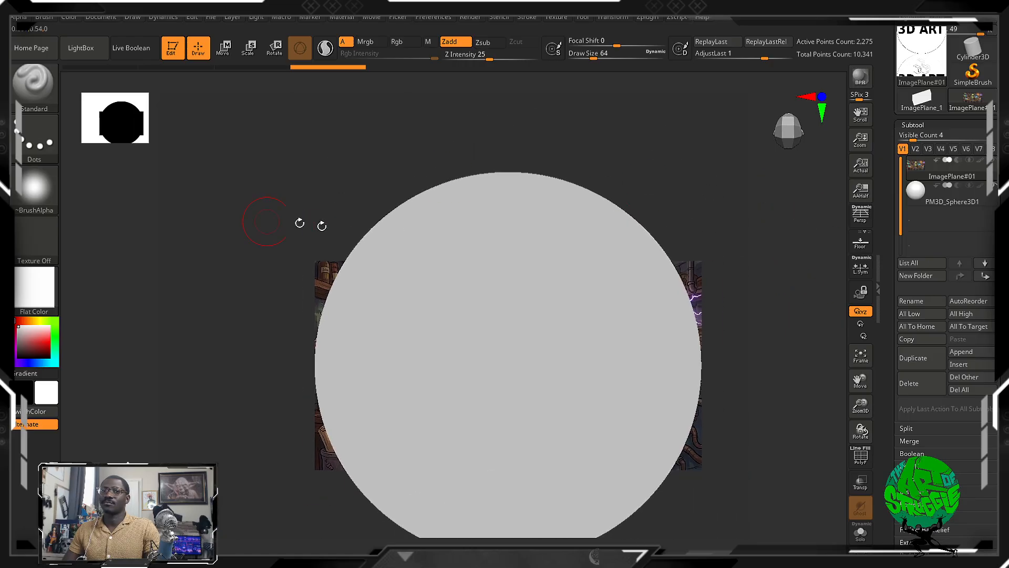
click(27, 197)
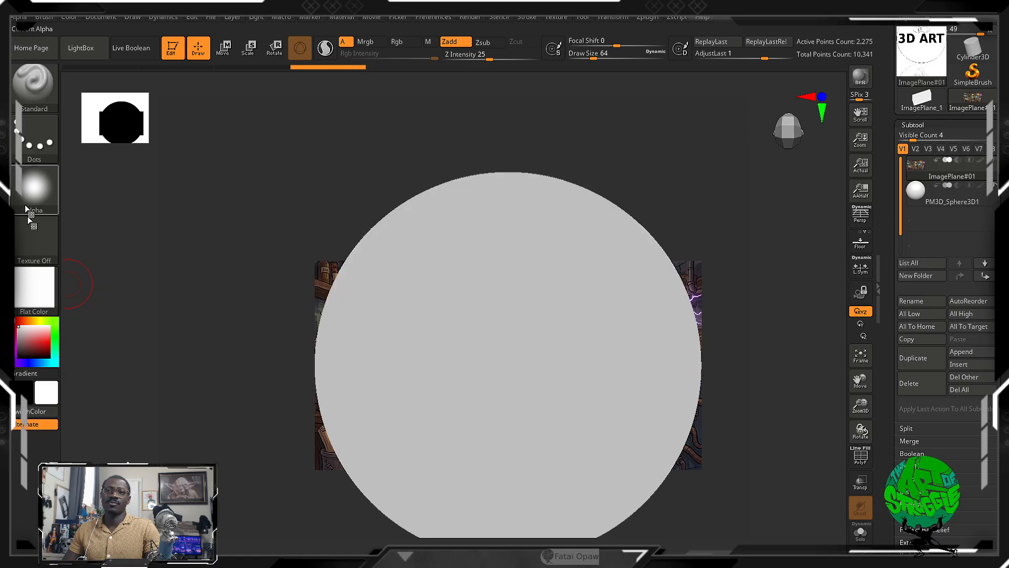
click(27, 295)
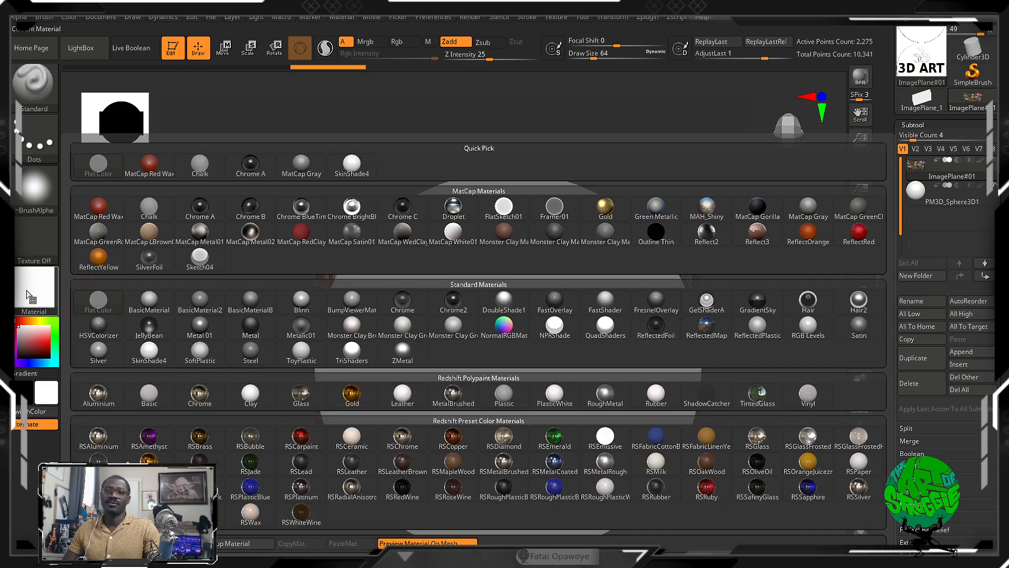
click(294, 306)
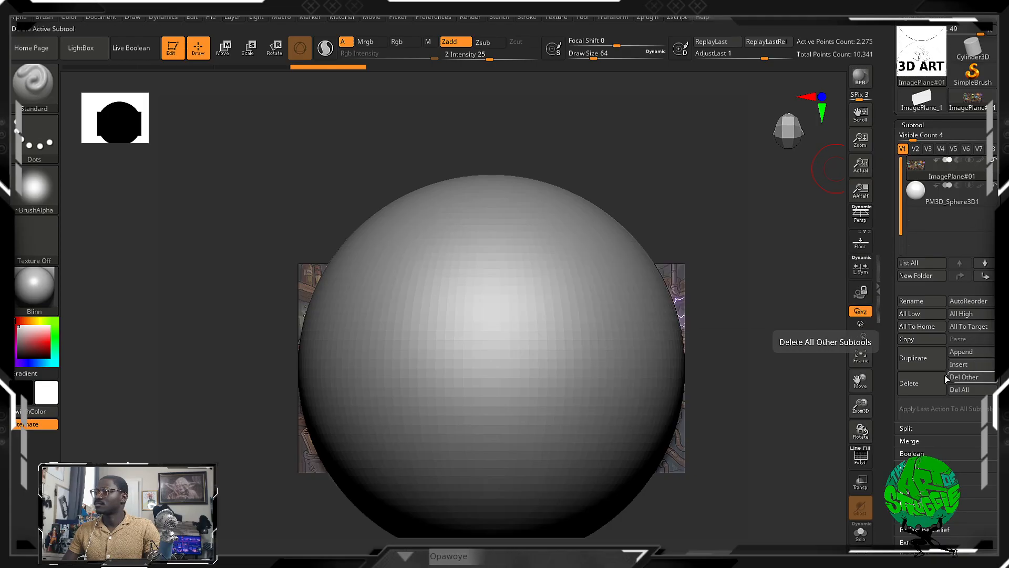
Delete the image plane subtool, keeping the sphere, and load Firefly (6) again as a reference image plane.
click(914, 383)
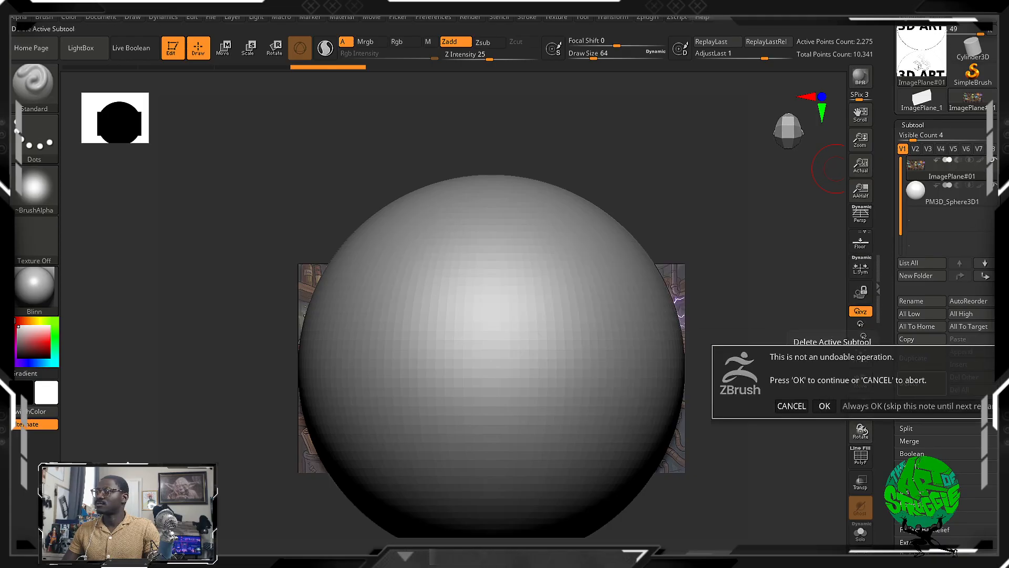
click(824, 406)
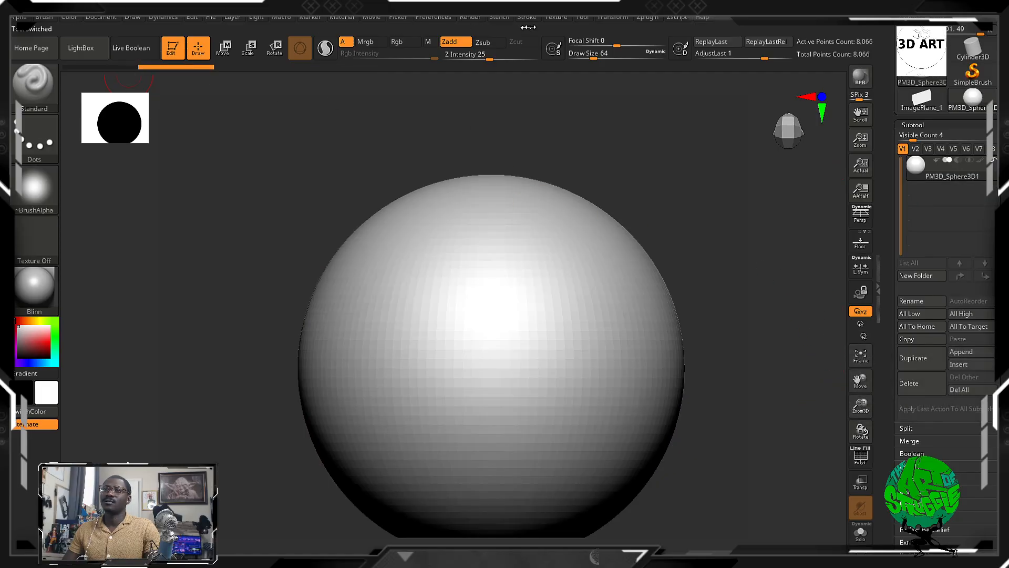
click(557, 18)
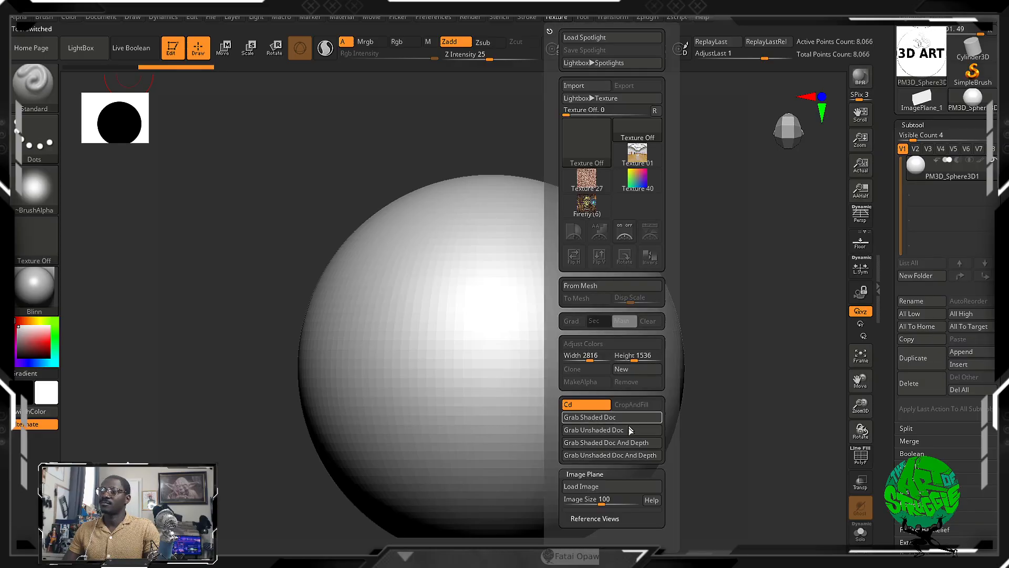
click(599, 488)
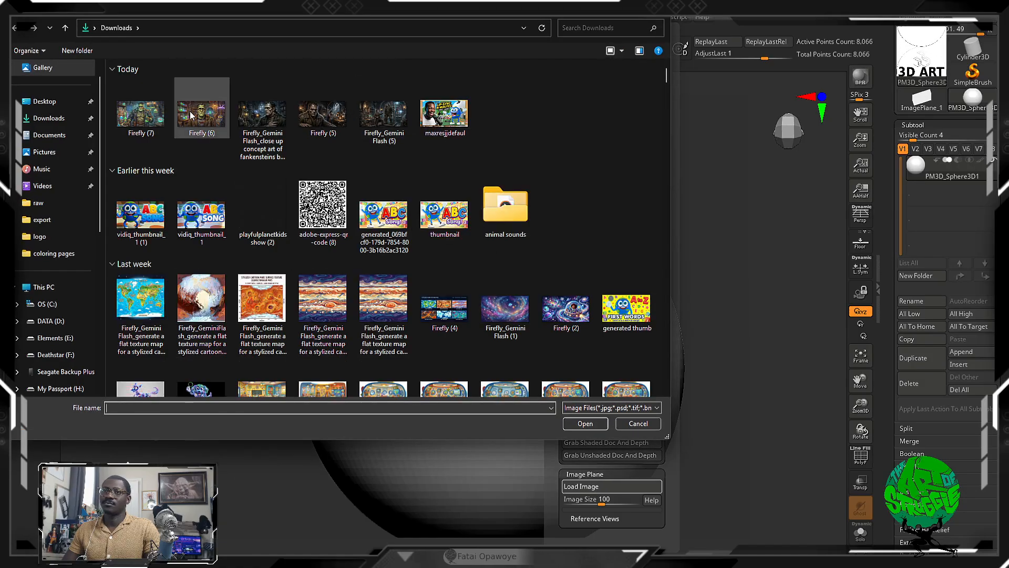
double_click(192, 115)
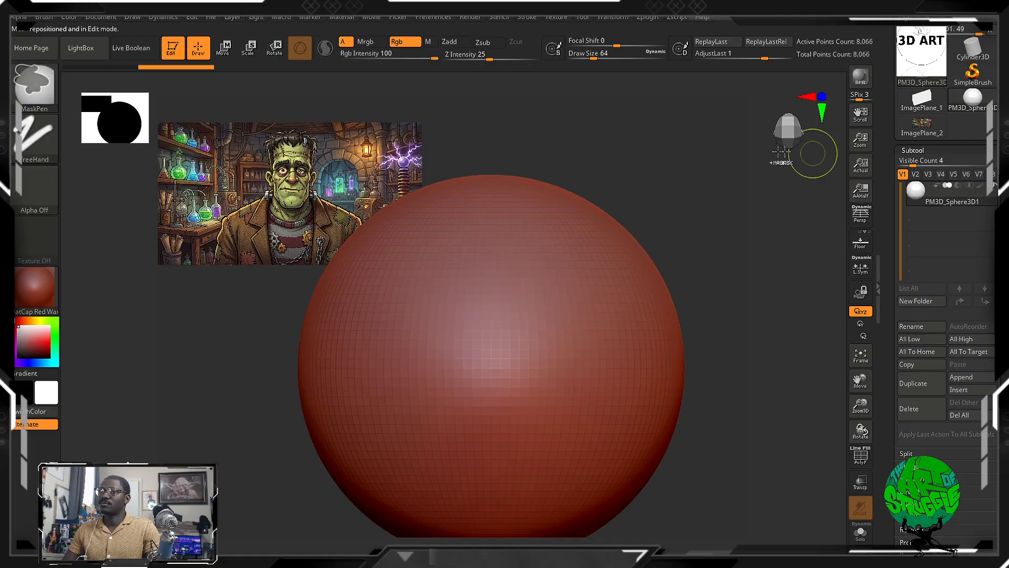
Switch from the sphere to the ImagePlane_2 tool and delete its subtool.
alt+right_drag(540, 183, 263, 155)
alt+right_drag(394, 153, 428, 168)
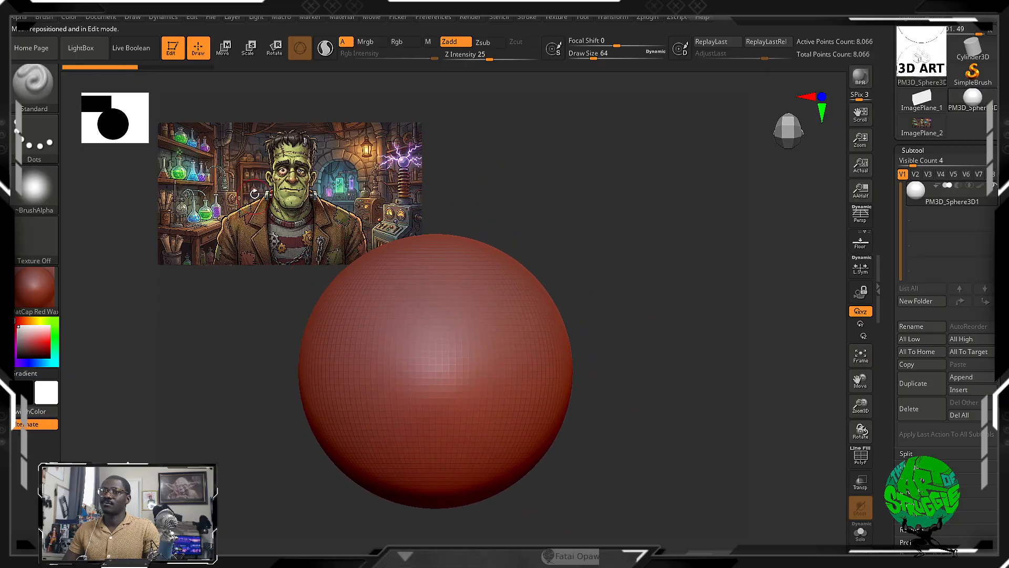
ctrl+right_drag(500, 159, 508, 216)
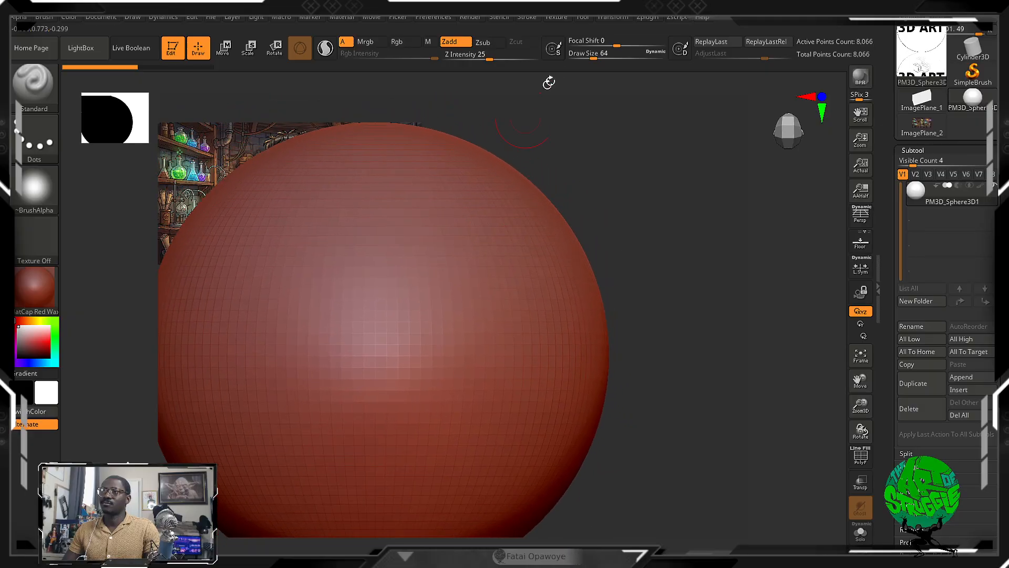
click(933, 131)
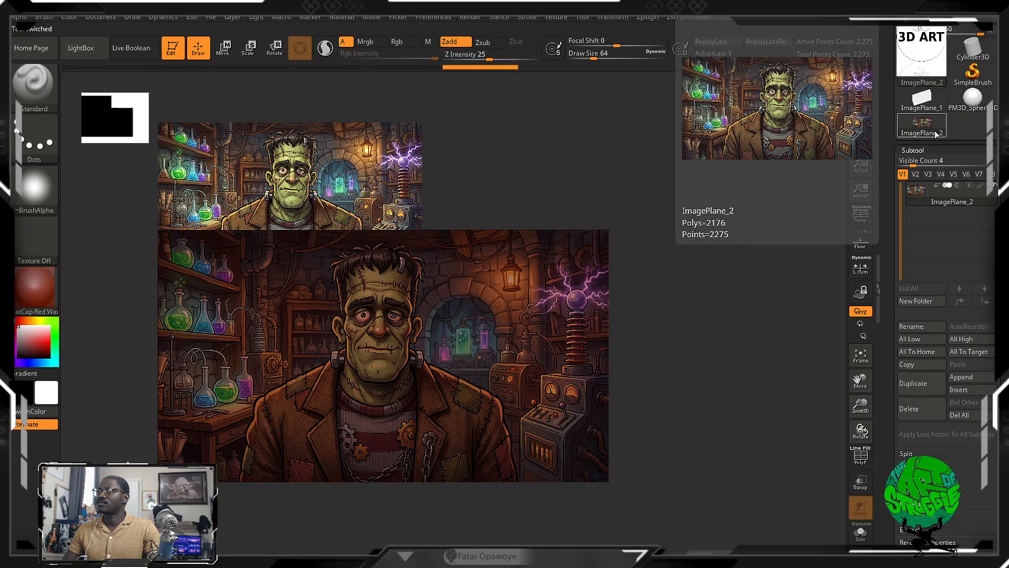
key(ctrl+z)
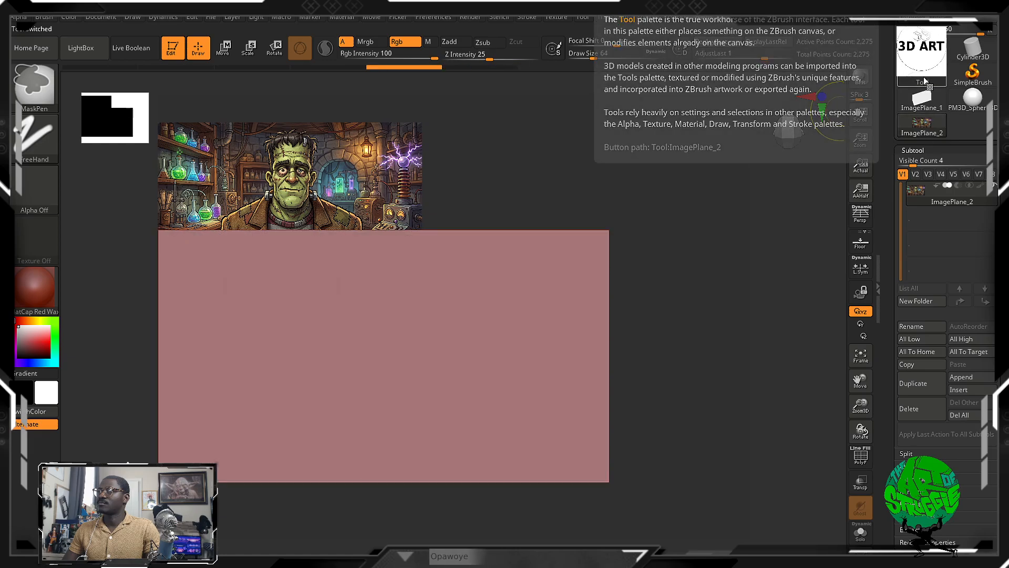
click(935, 136)
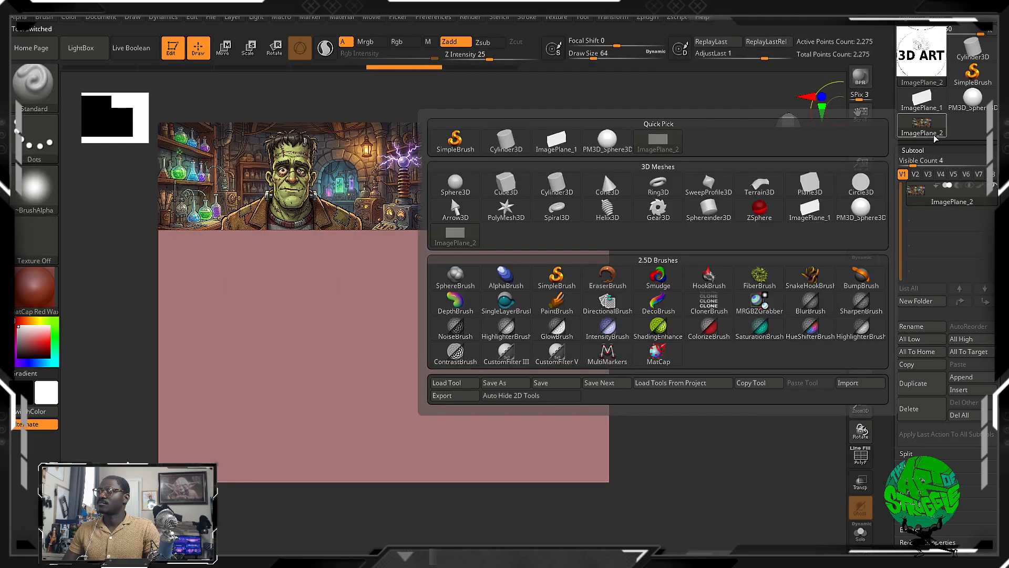
click(926, 413)
click(836, 438)
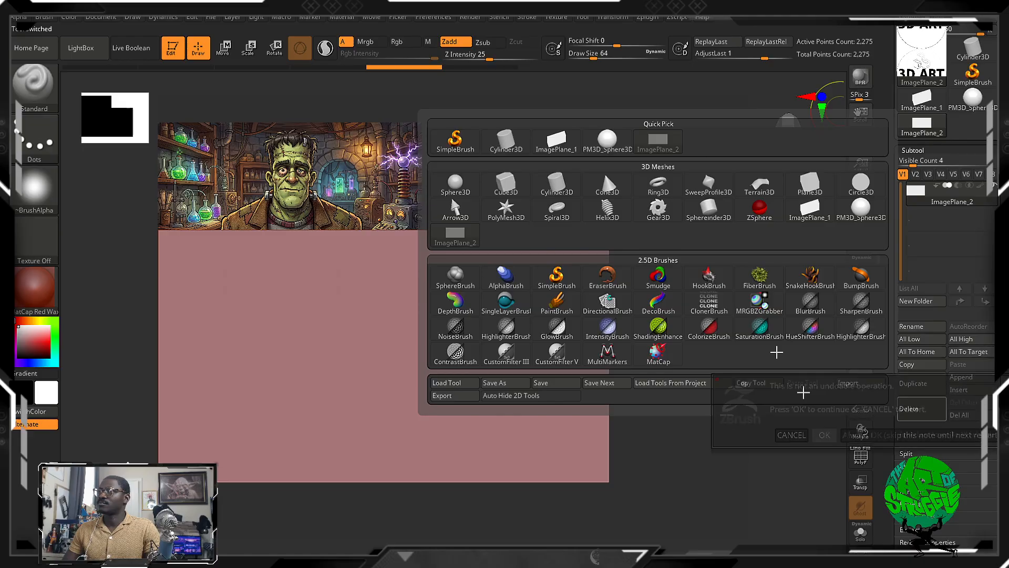
Set the texture width to 4225 and height to 2977, raise the image plane size to about 154, and expand the Reference Views options.
click(609, 18)
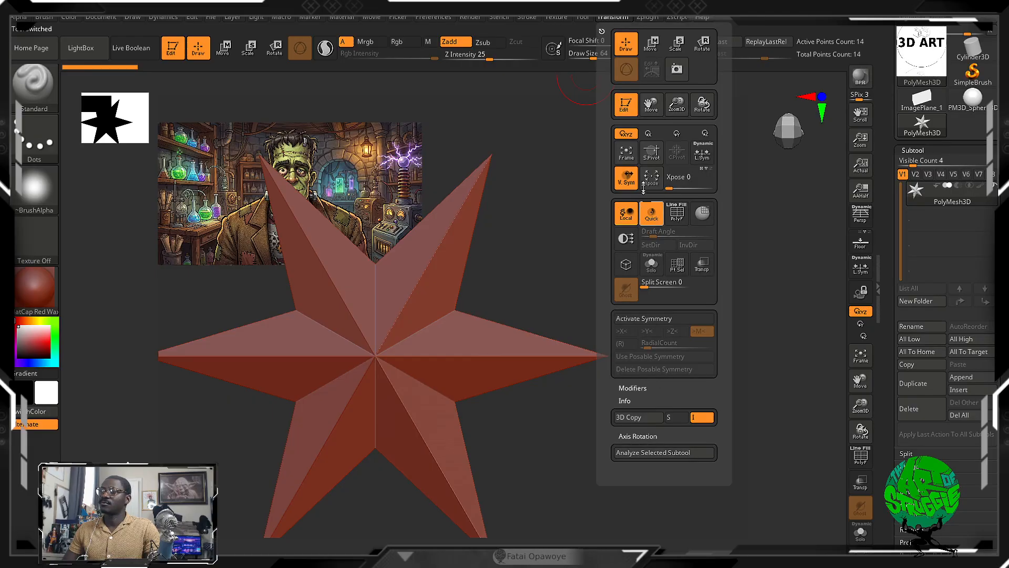
click(556, 18)
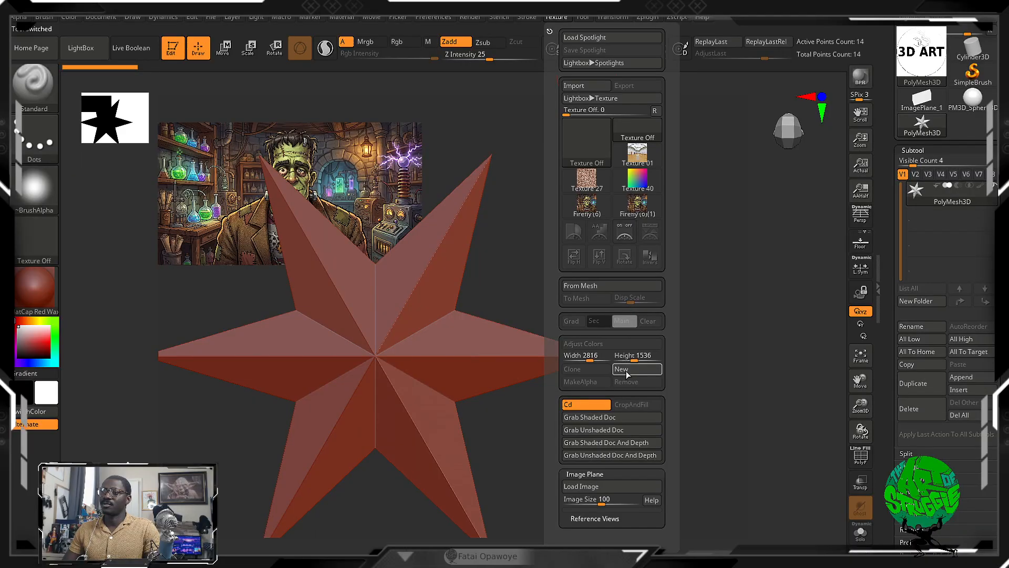
click(641, 358)
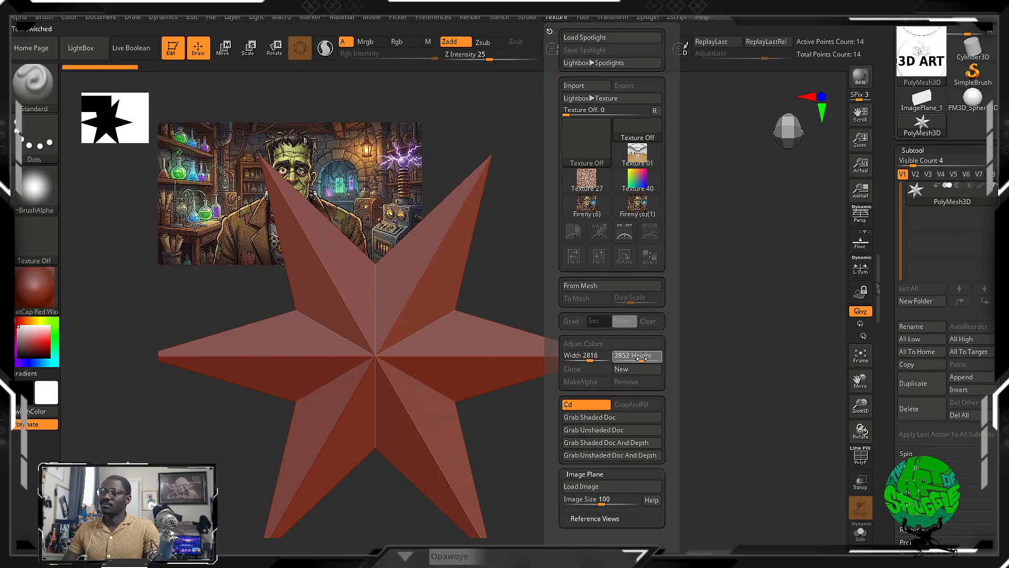
click(595, 358)
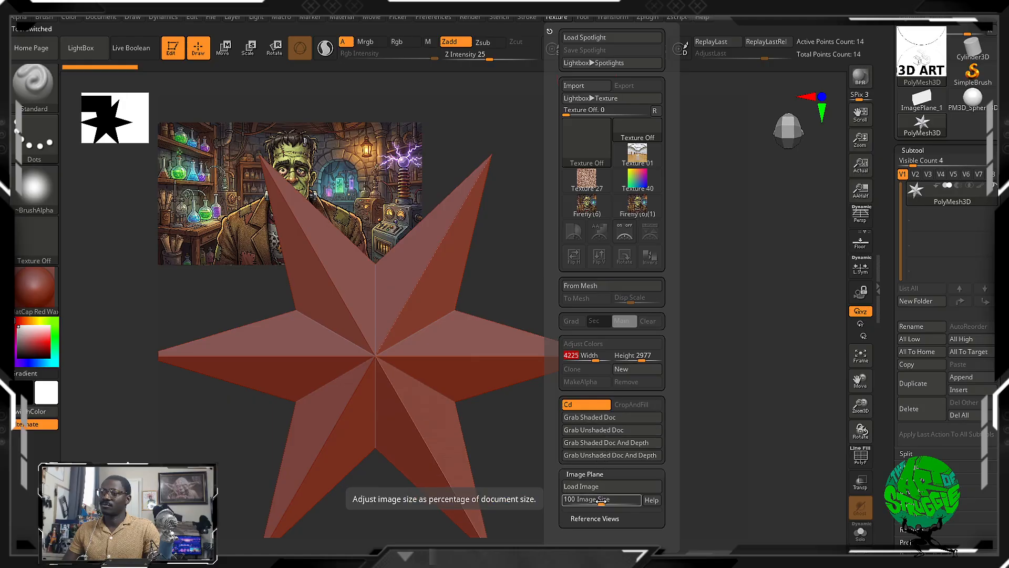
drag(601, 503, 622, 504)
click(595, 518)
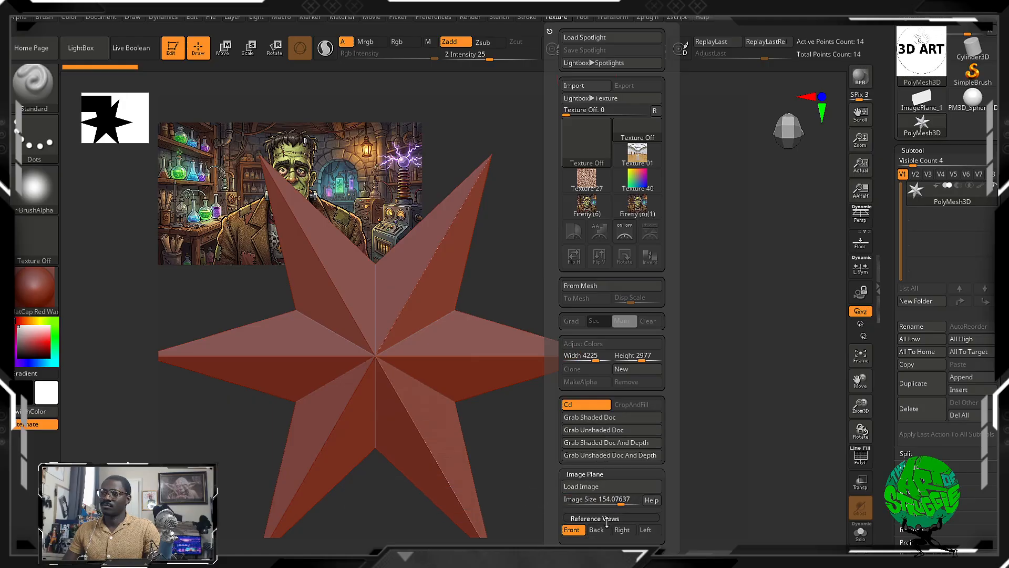
Load Firefly (6) as a reference image plane and set the image plane size to 200.
click(600, 486)
double_click(201, 113)
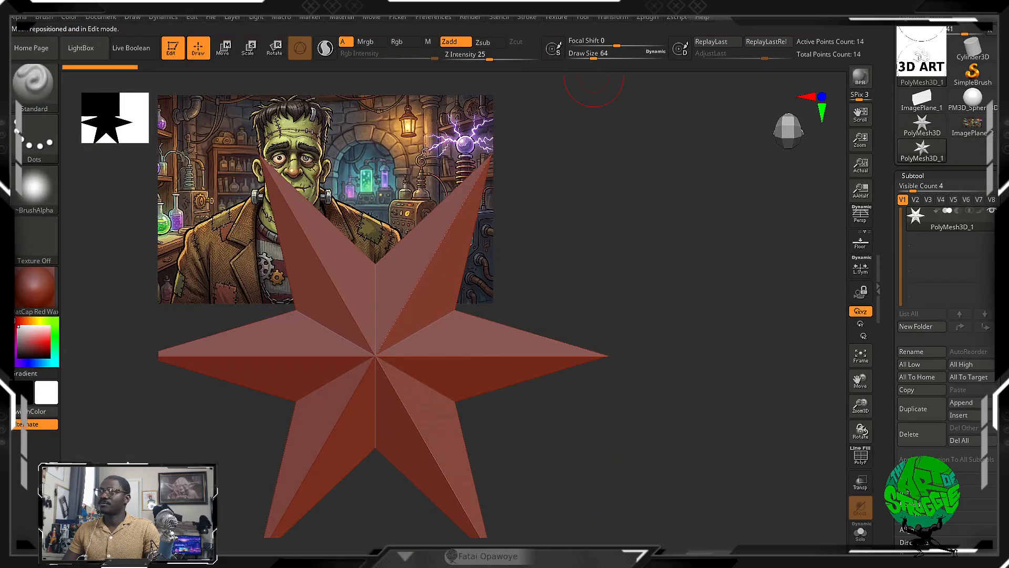
click(627, 18)
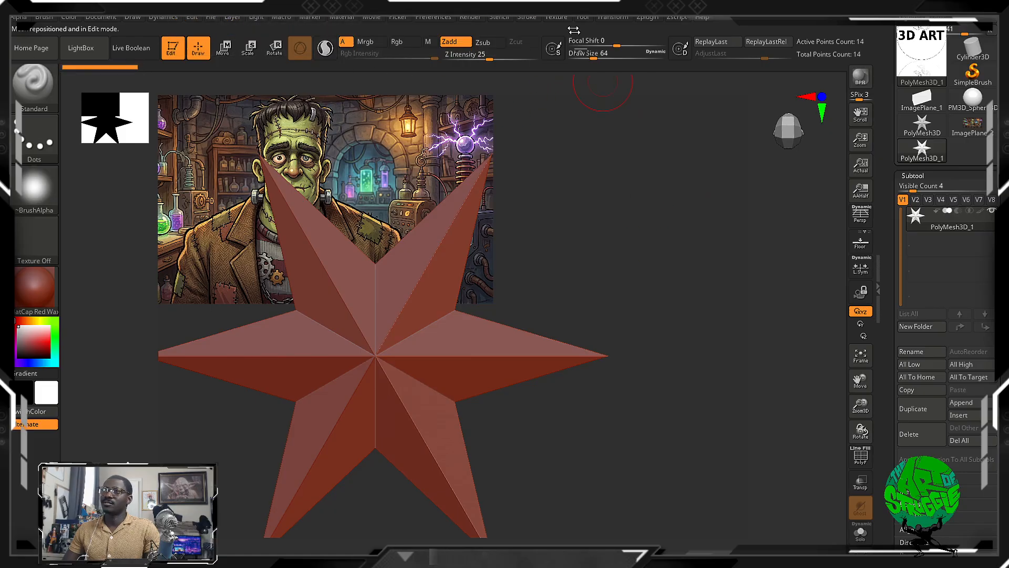
click(558, 18)
click(591, 524)
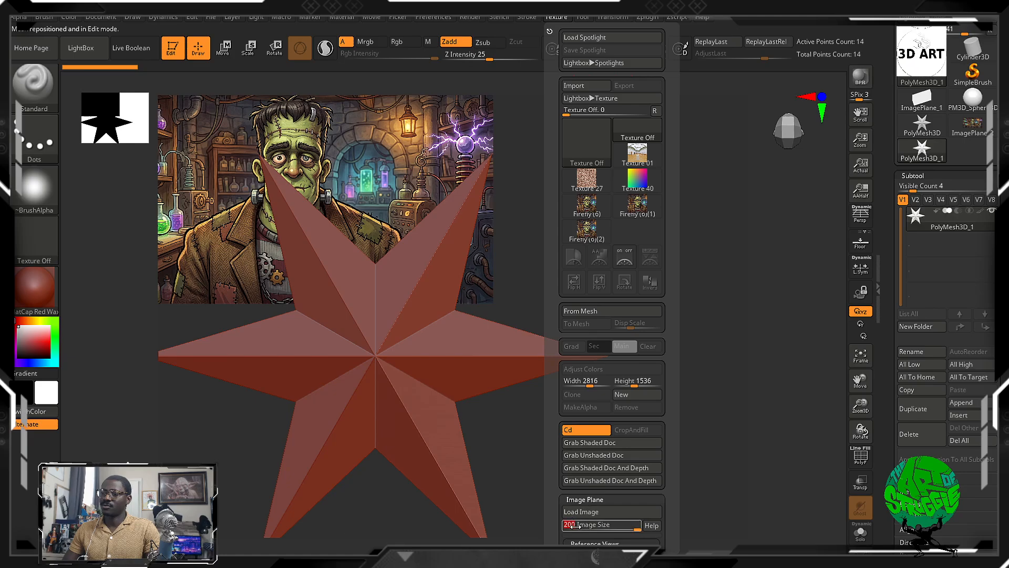
drag(576, 525, 621, 526)
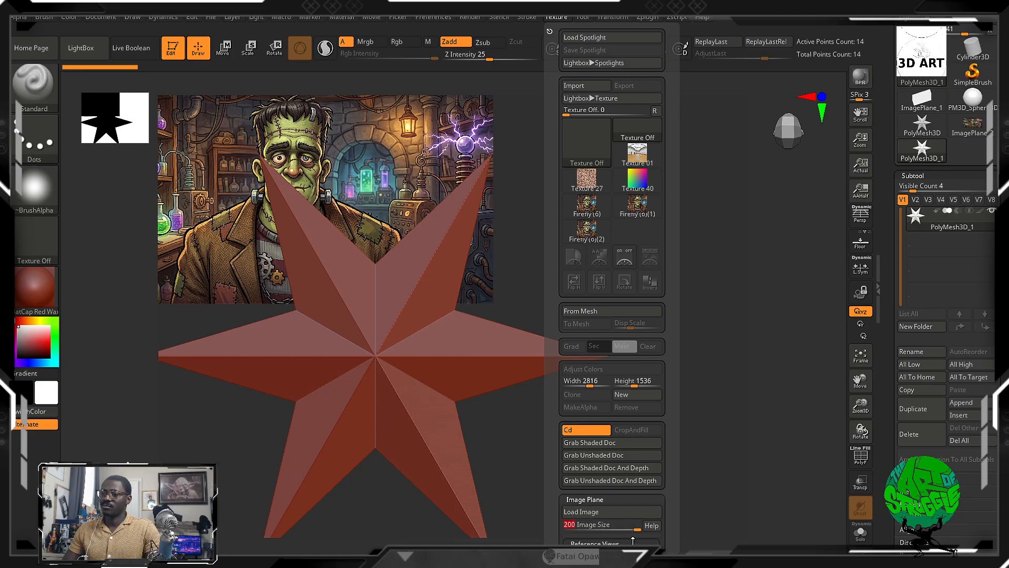
scroll(621, 466, up, 1)
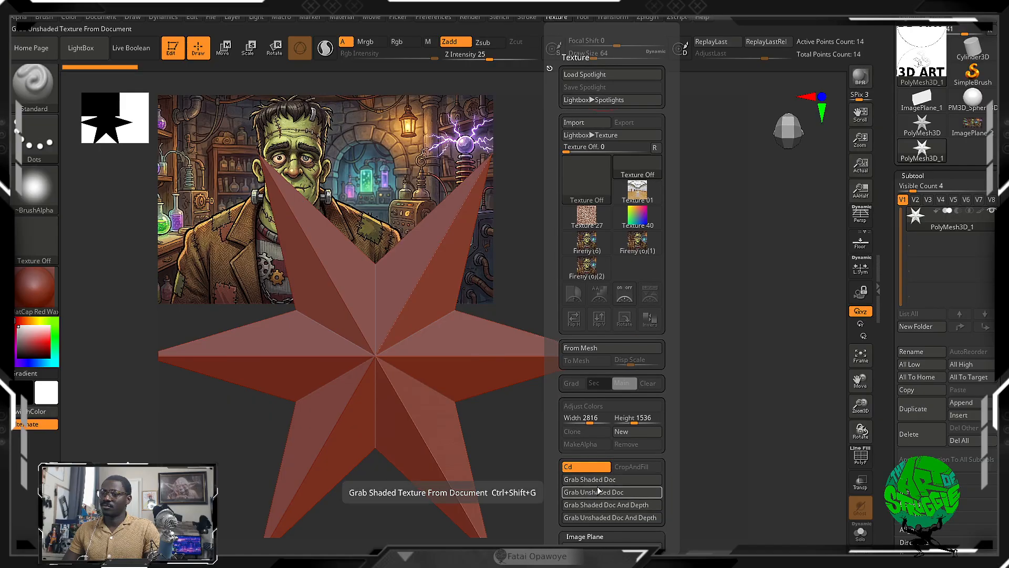
Show the front reference view and reload Firefly (6) as the image plane at size 200.
drag(668, 407, 642, 343)
click(579, 356)
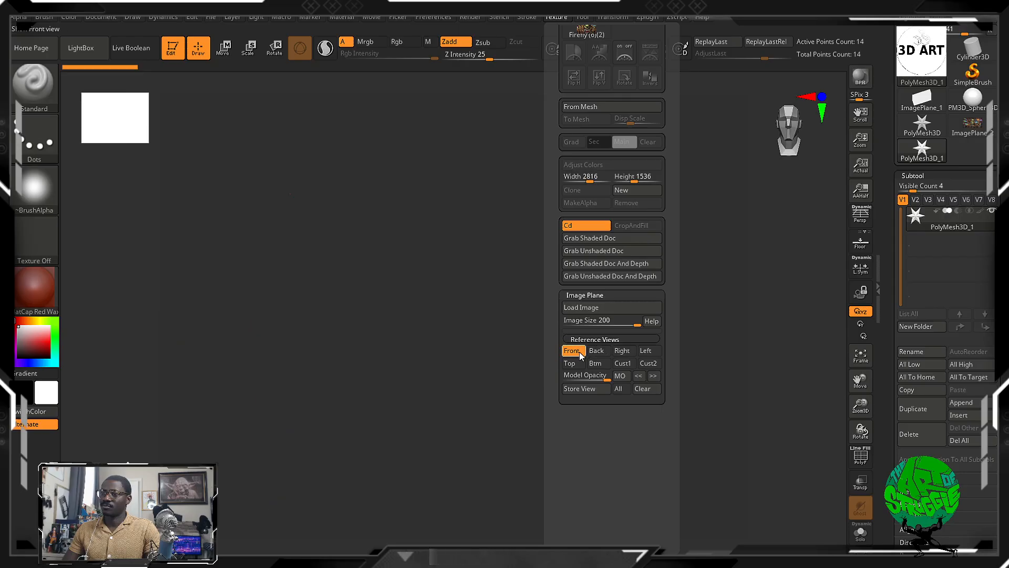
click(588, 308)
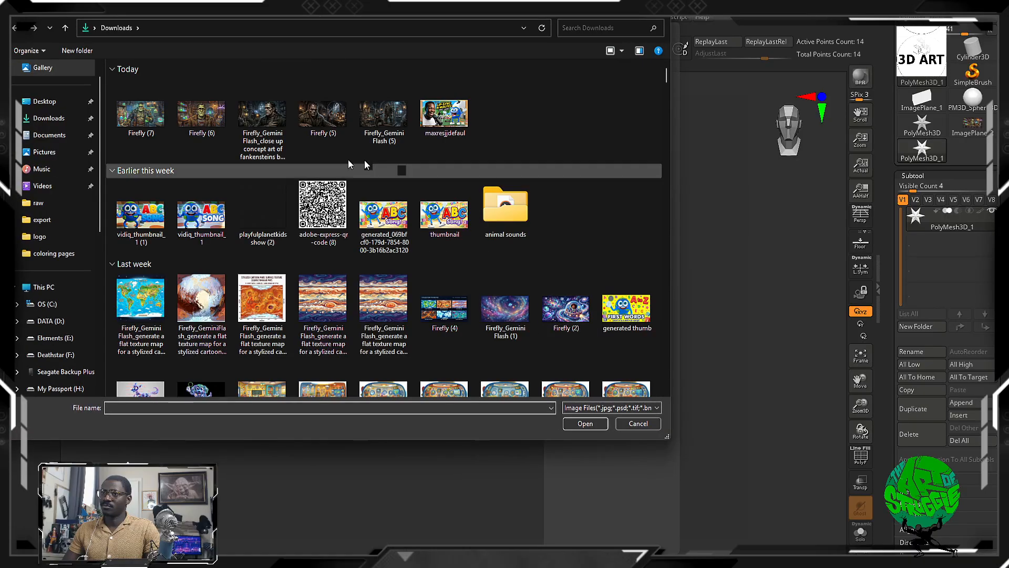
double_click(195, 112)
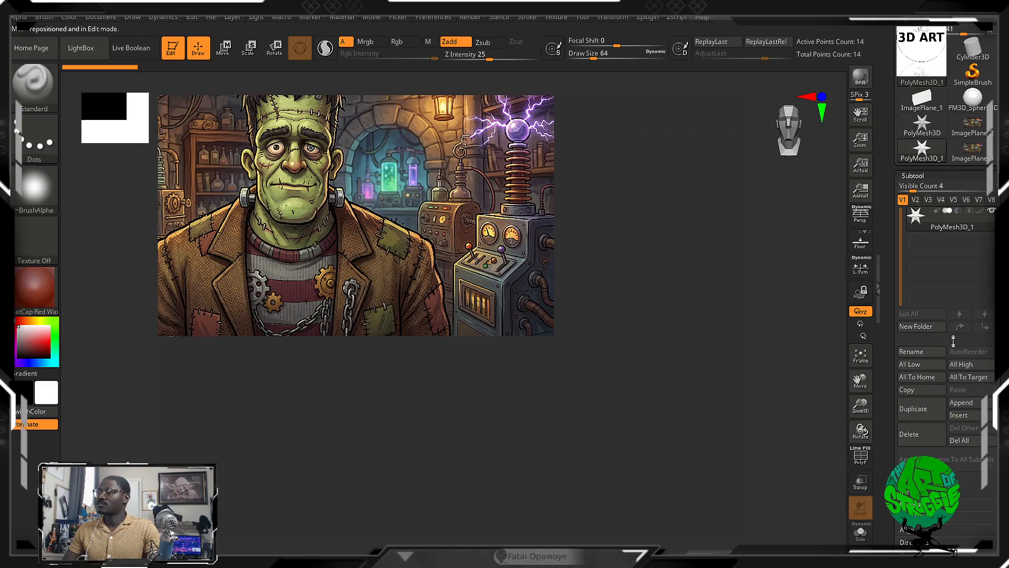
Append PM3D_Sphere3D as a subtool, select it, and move it horizontally clear of the star mesh.
click(967, 403)
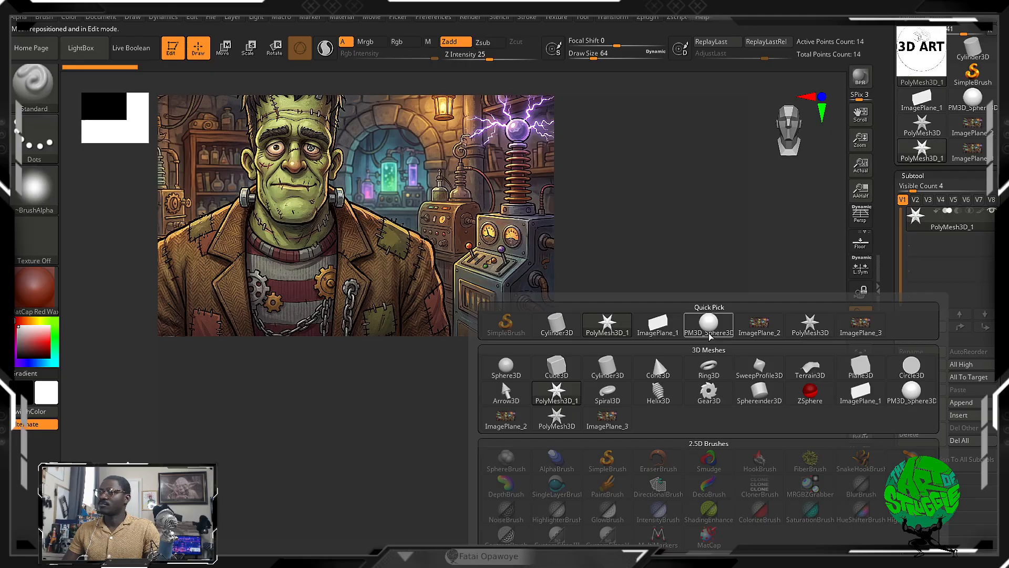
click(709, 322)
click(958, 243)
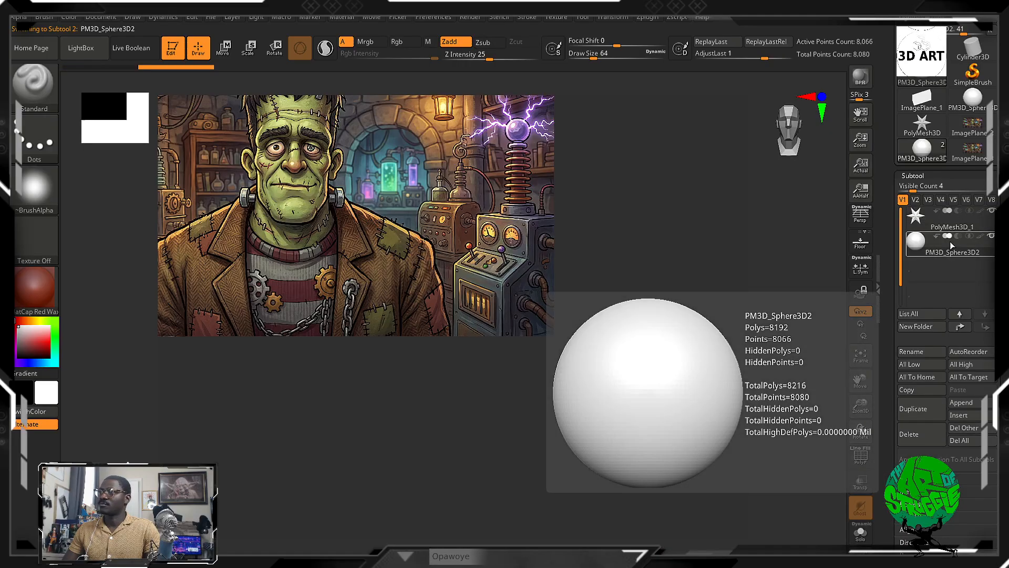
click(224, 48)
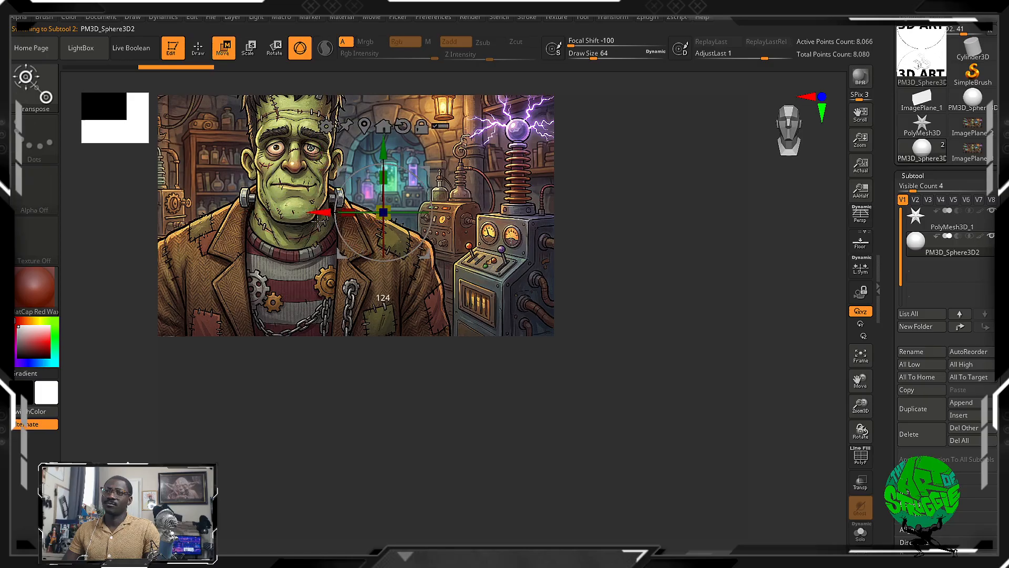
drag(319, 221, 241, 220)
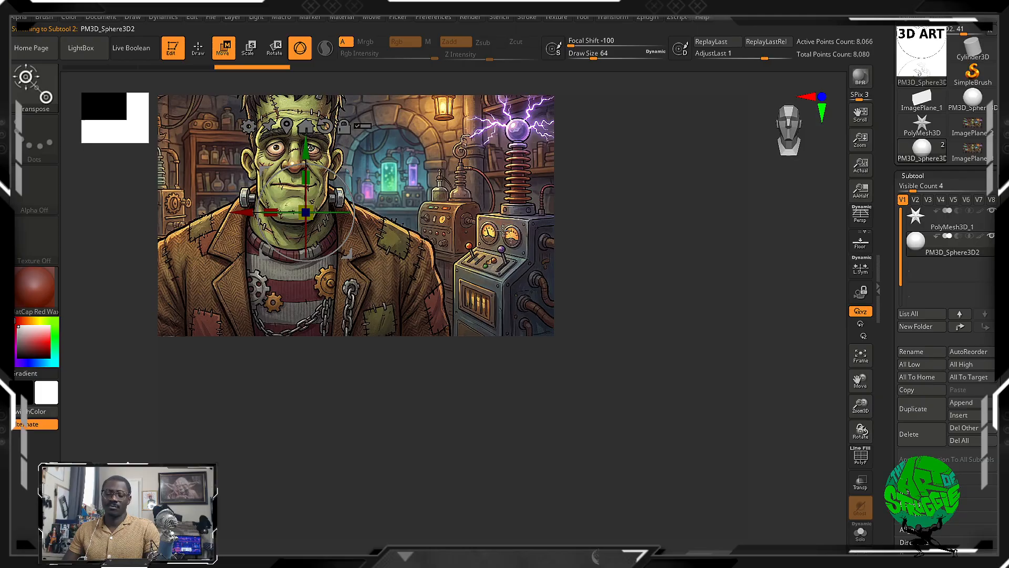
key(f)
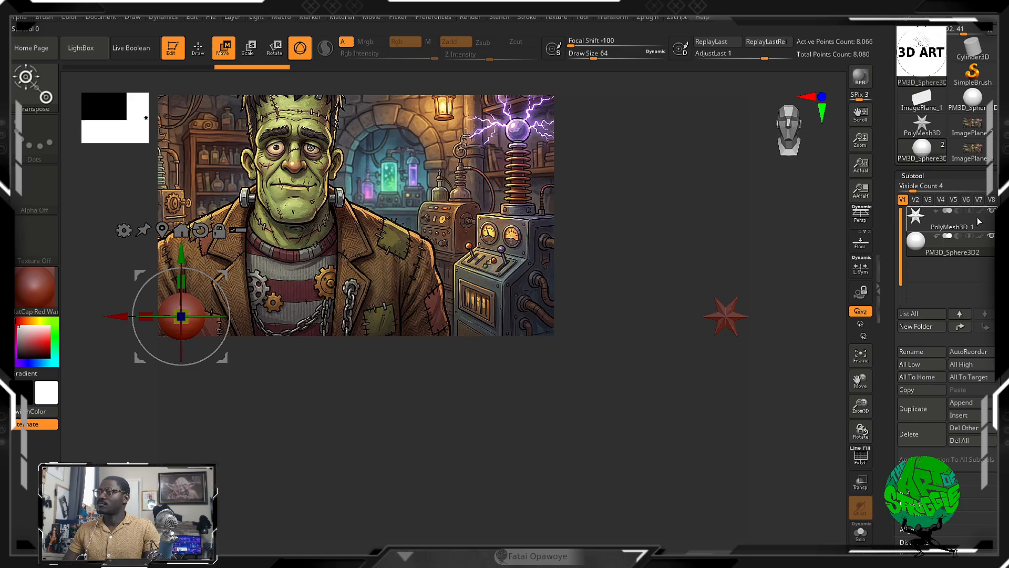
Delete the PolyMesh3D_1 star subtool and frame the sphere.
click(952, 224)
click(929, 434)
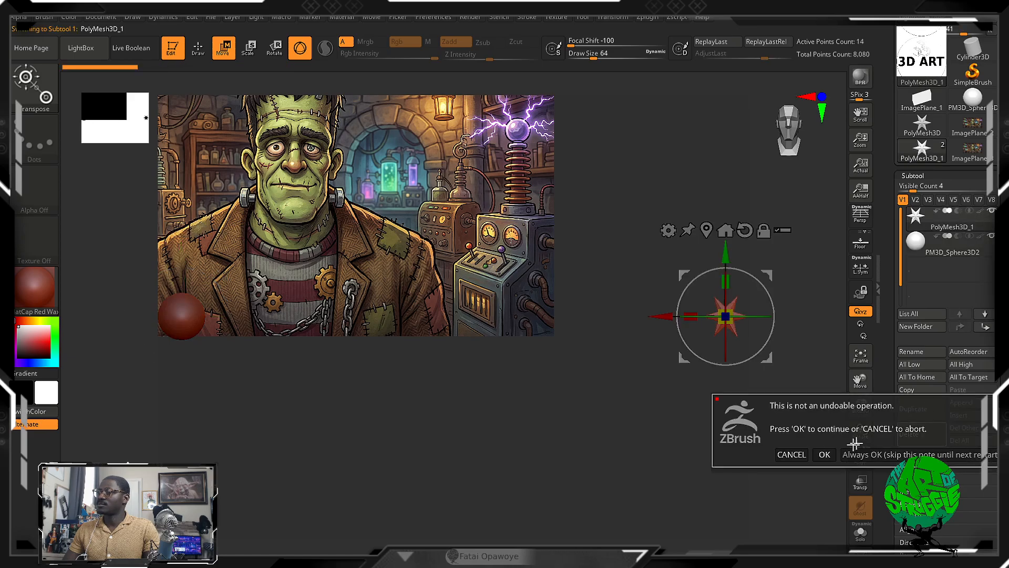
click(824, 454)
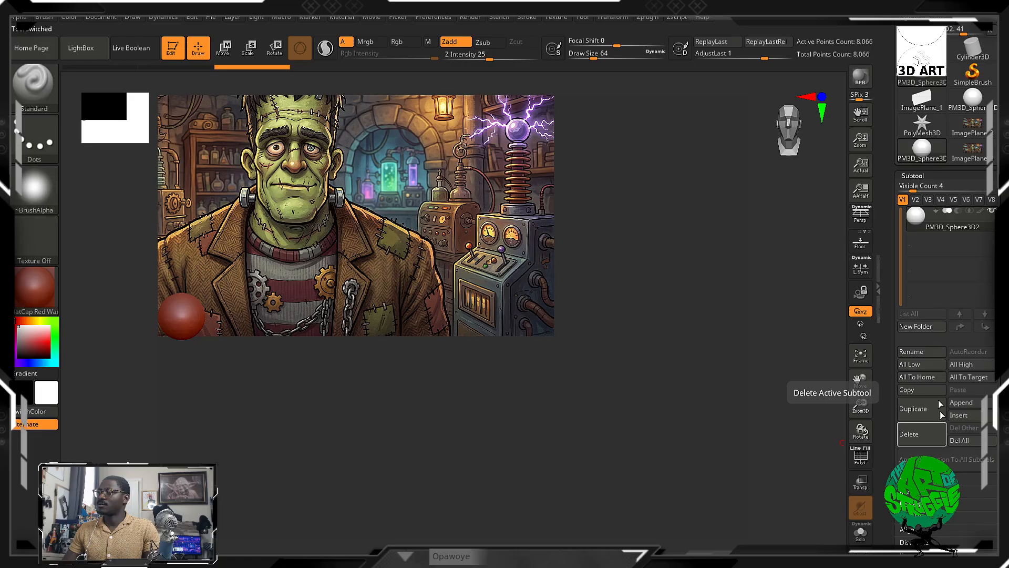
click(858, 359)
mouse_move(684, 196)
alt+mouse_down()
mouse_move(679, 214)
mouse_move(626, 190)
mouse_move(632, 201)
mouse_move(667, 193)
alt+mouse_up()
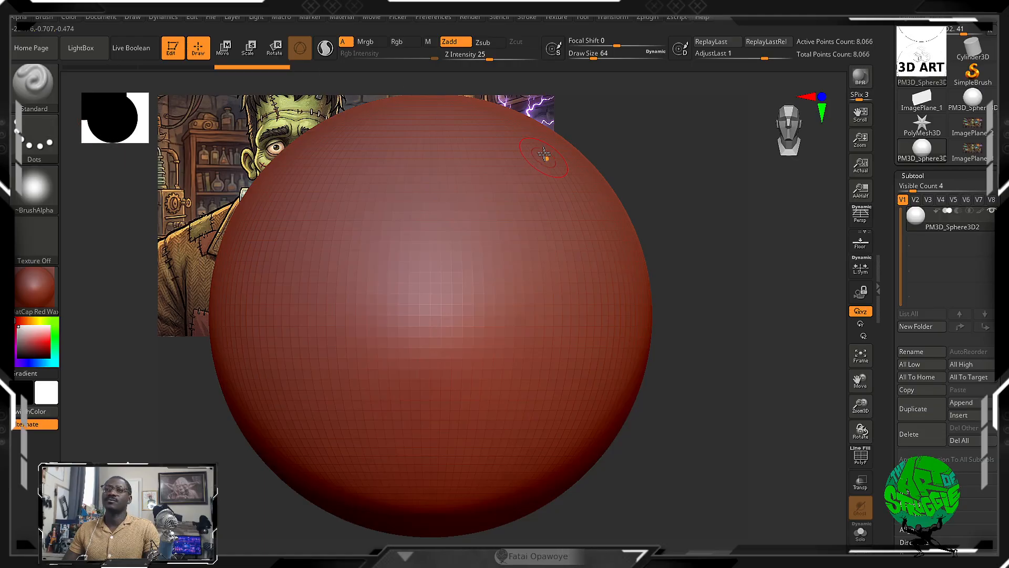
Restore the front reference view with model opacity at 100 and load Firefly (6) as the image plane again.
click(550, 19)
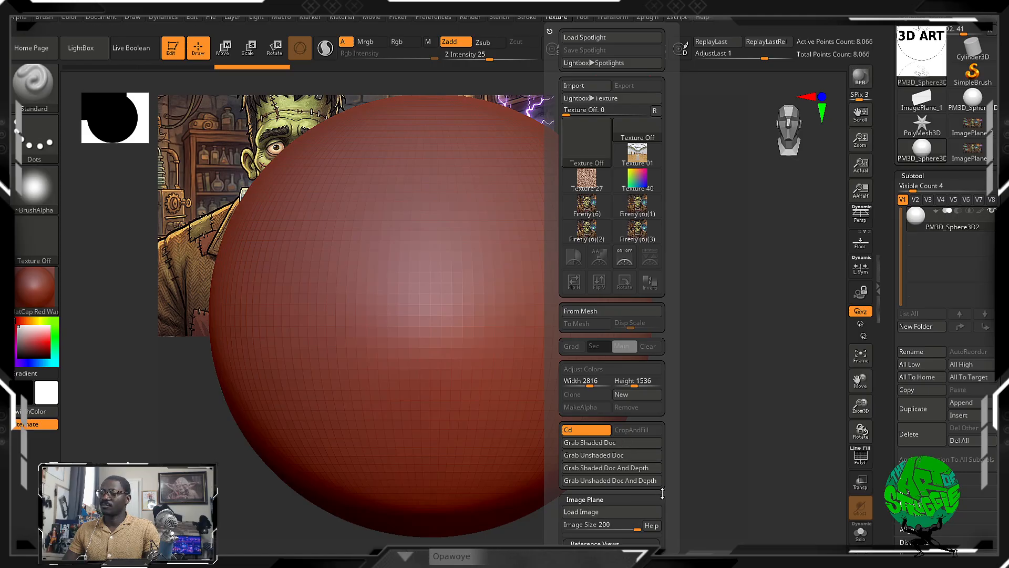
drag(662, 492, 660, 427)
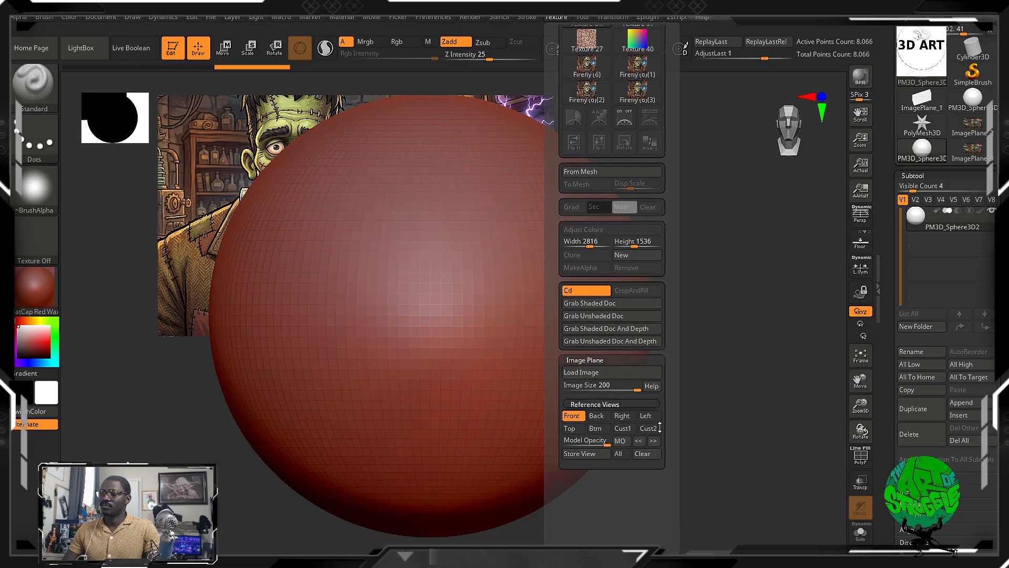
drag(603, 442, 612, 444)
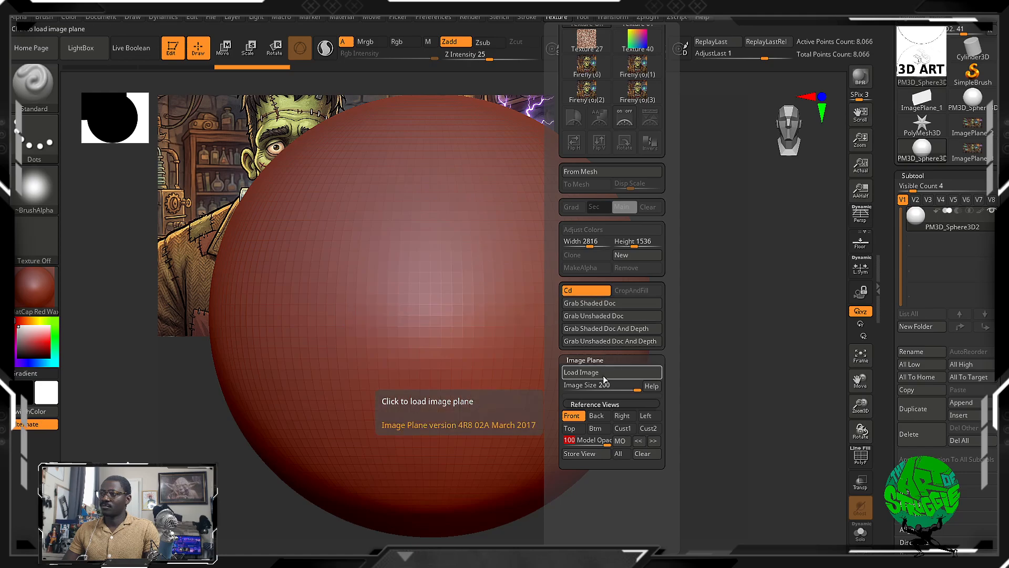
click(573, 416)
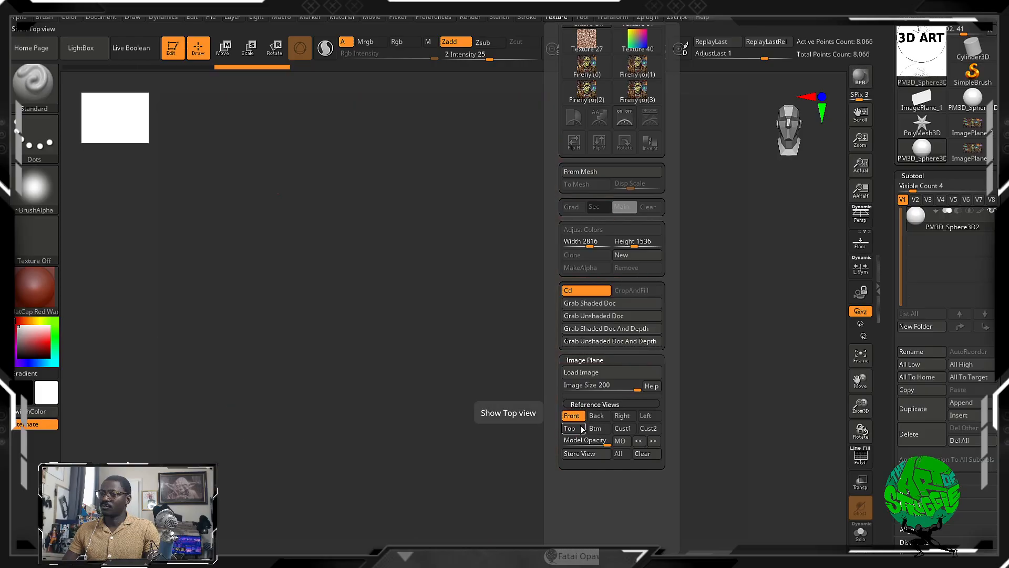
click(573, 429)
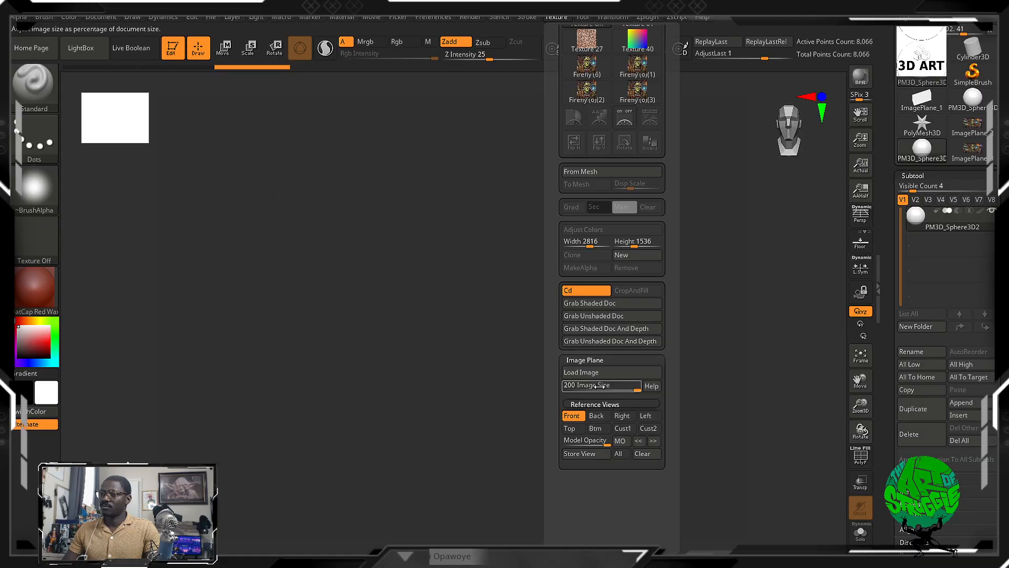
click(581, 372)
double_click(193, 119)
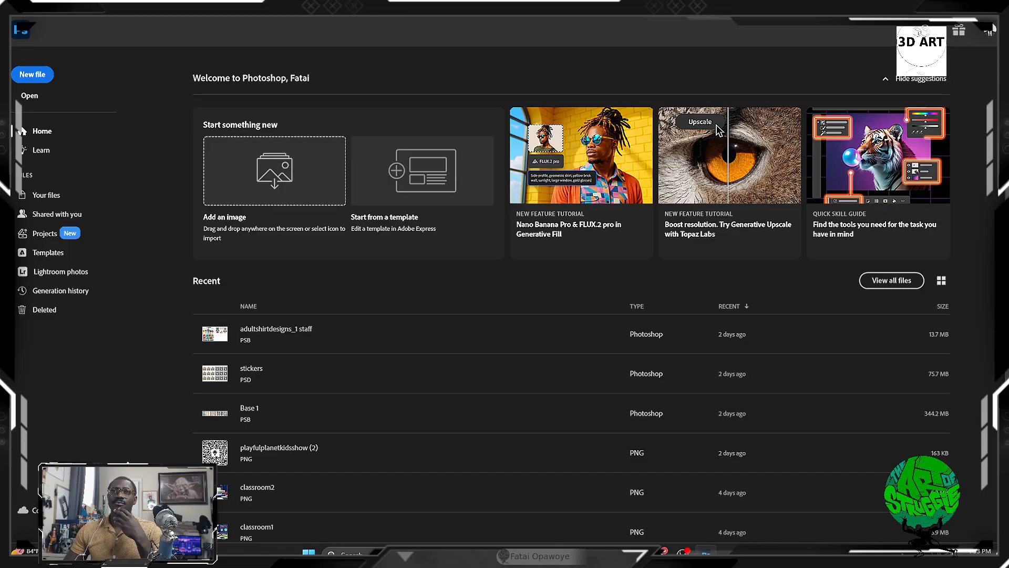
Start a new document and examine the Web, Film & Video, Photo, Print, Art & Illustration and Mobile presets for a suitable canvas size.
click(48, 80)
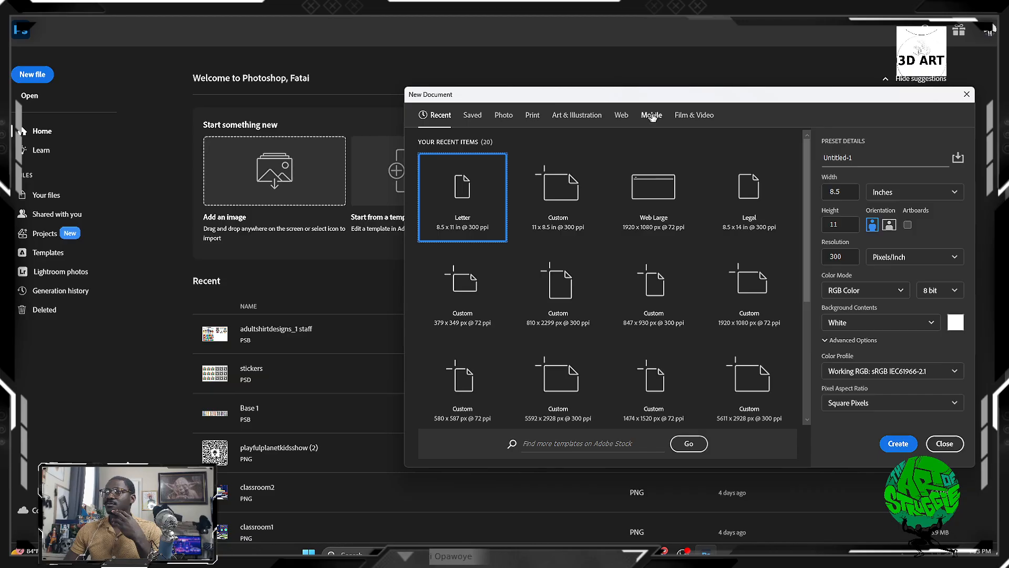
click(621, 116)
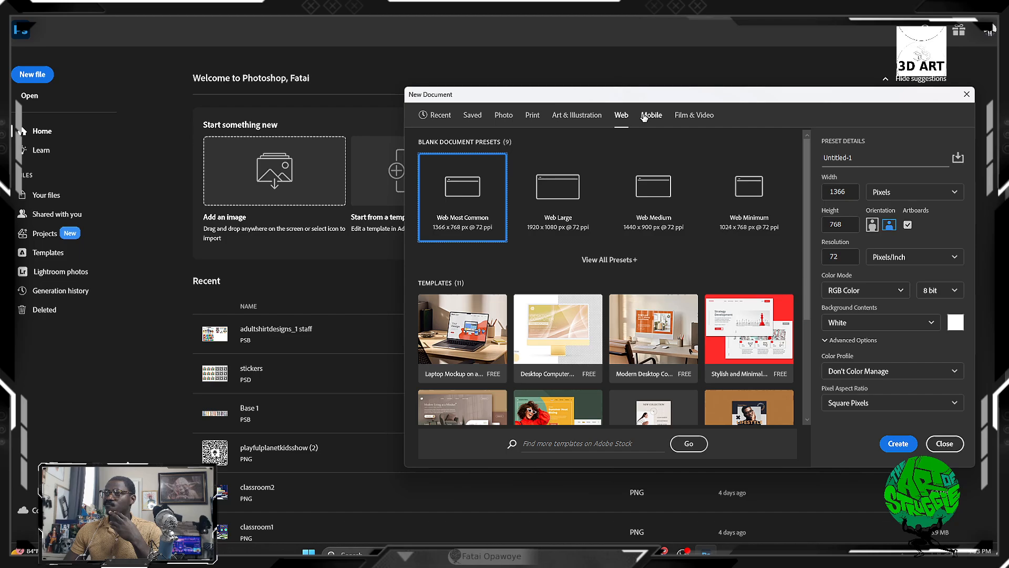
click(682, 117)
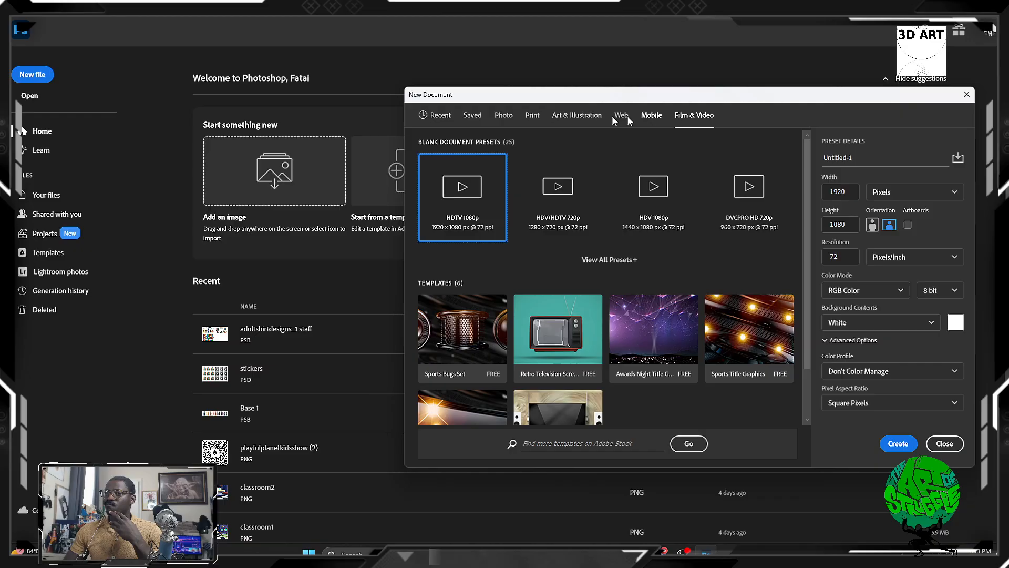
click(506, 117)
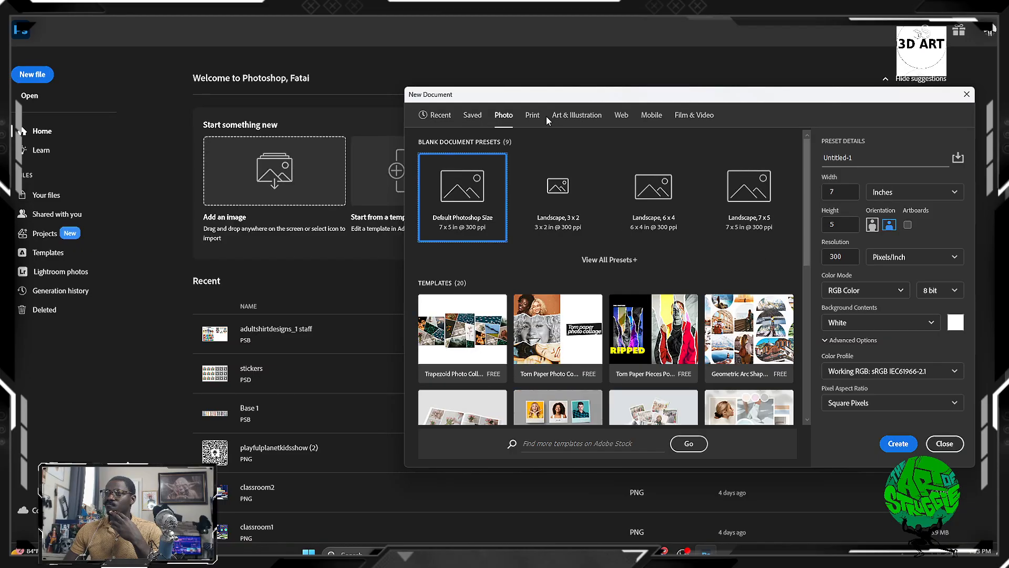
click(535, 118)
click(605, 117)
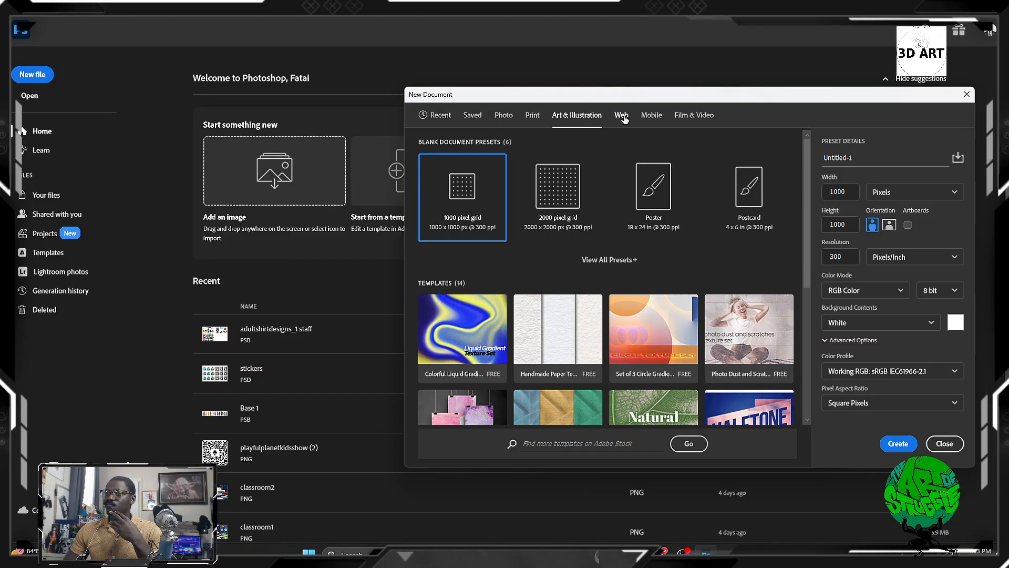
click(624, 118)
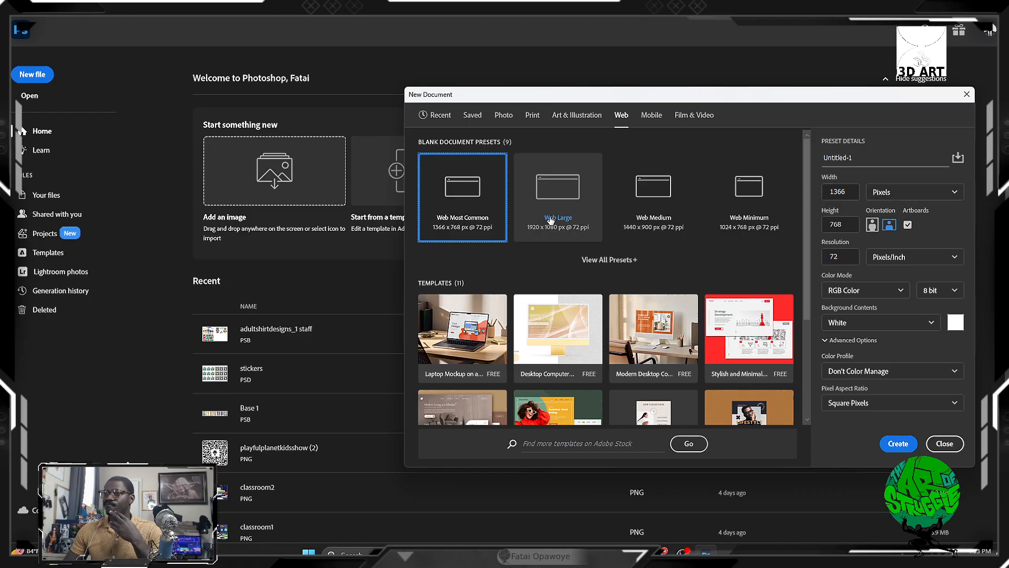
click(628, 261)
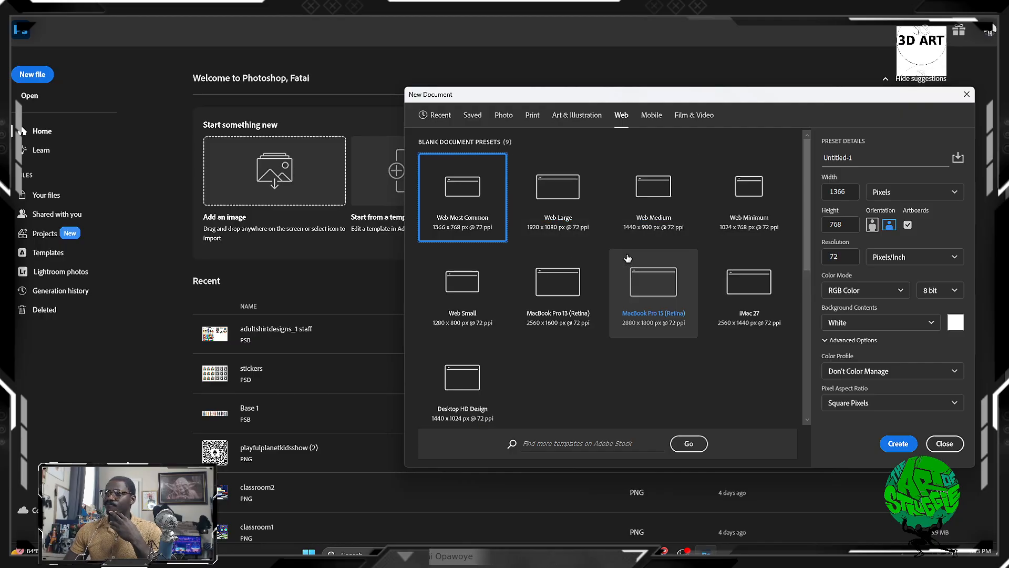
click(651, 115)
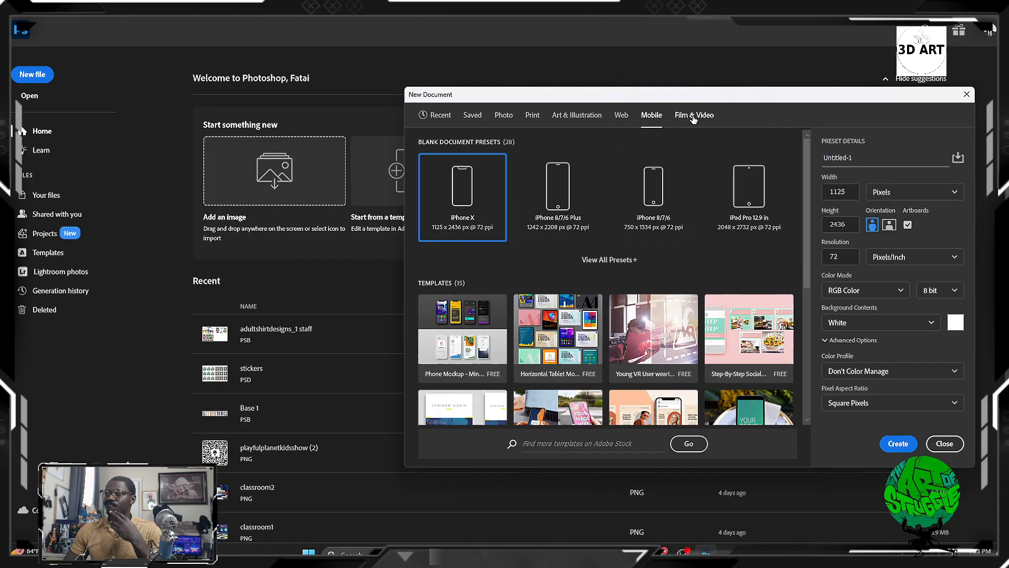
Create a document from the Film & Video preset UHDTV/4K 2160p, 3840 x 2160 px, with the resolution set to 300 pixels/inch.
click(694, 114)
click(620, 261)
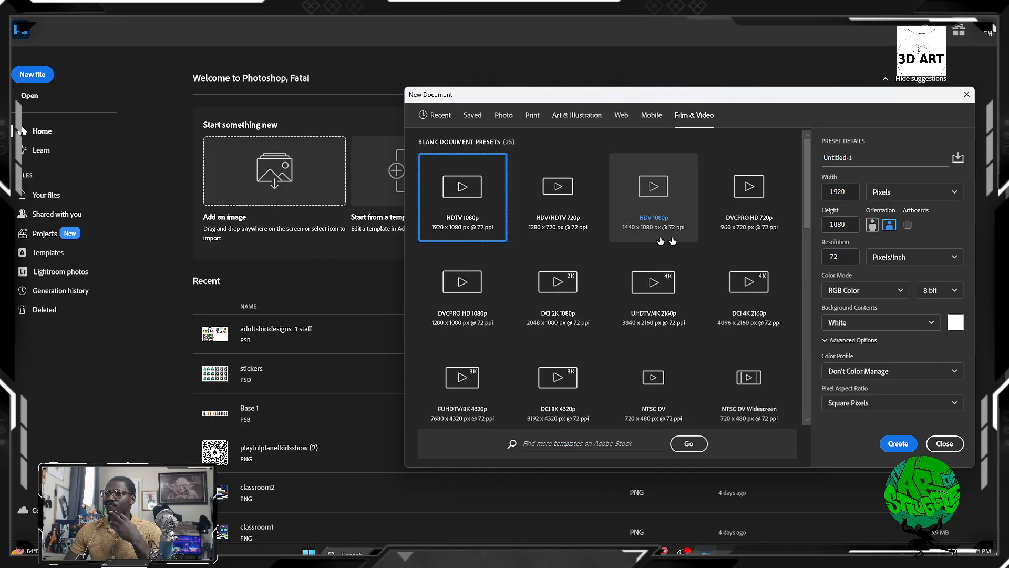
scroll(657, 231, down, 2)
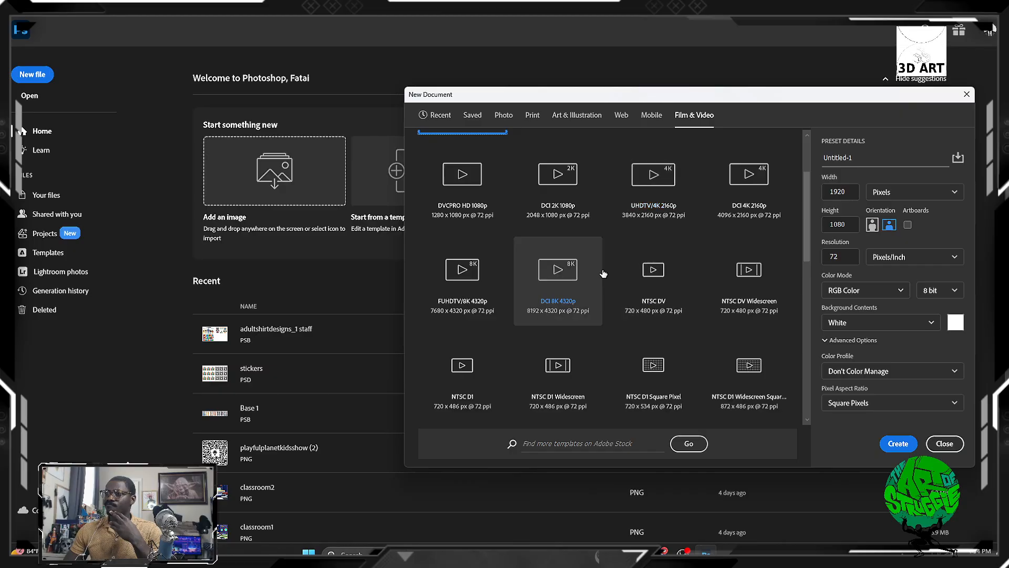
click(663, 185)
double_click(847, 257)
text(300)
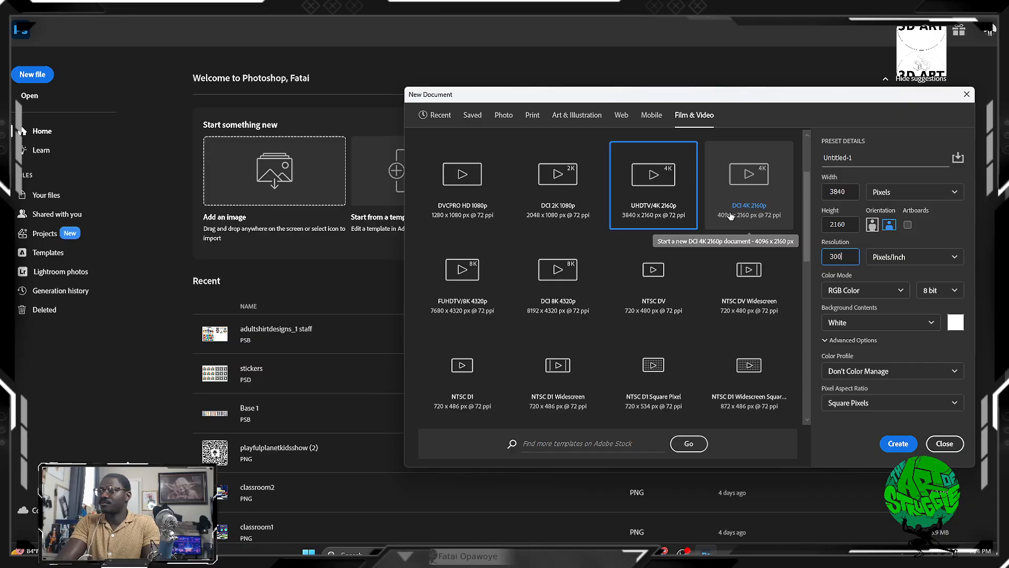
key(Return)
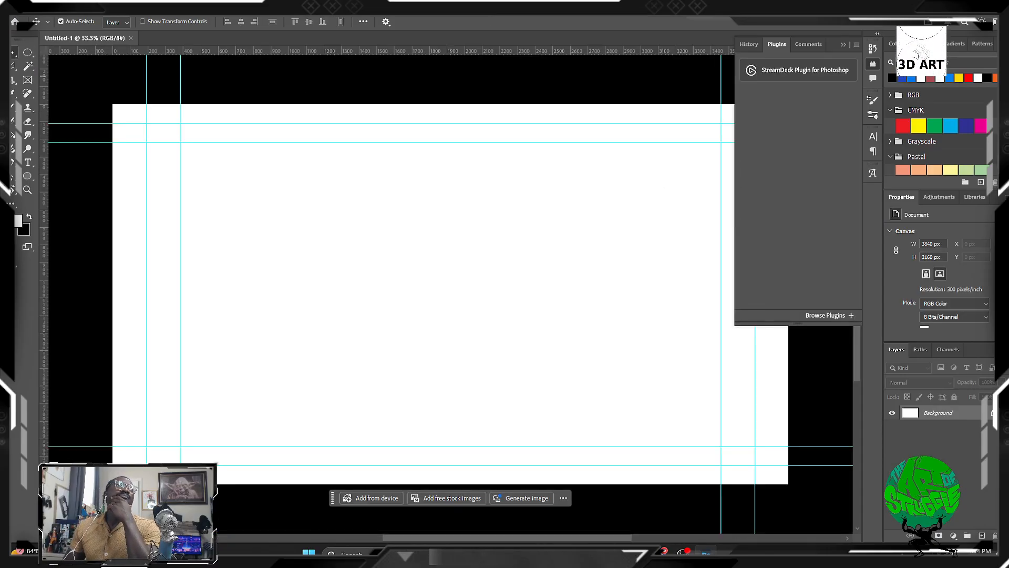
Place the Firefly (6) image in the document and scale it up to about 4021 x 2192 px so it covers the canvas.
drag(226, 230, 321, 251)
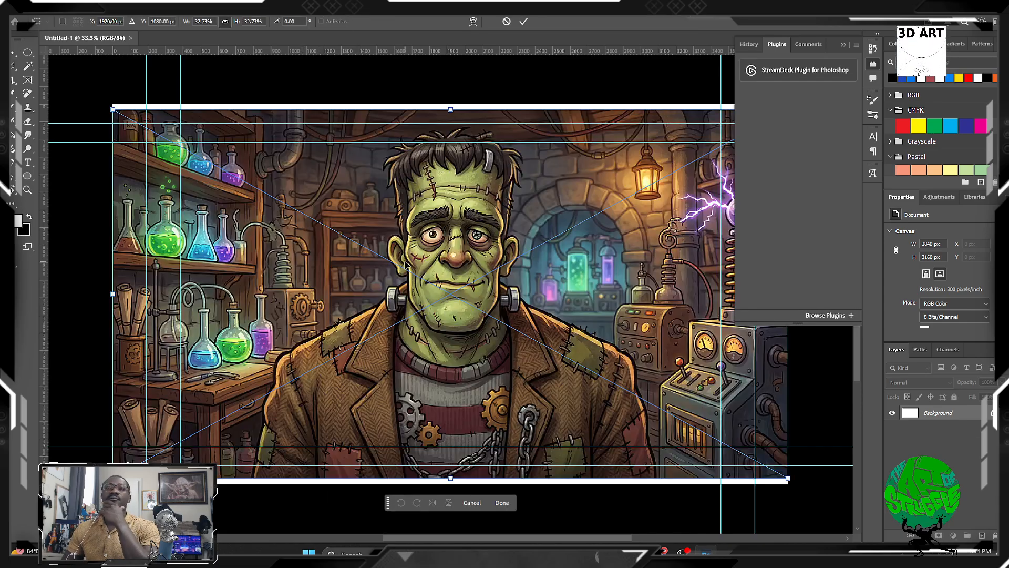
key(Return)
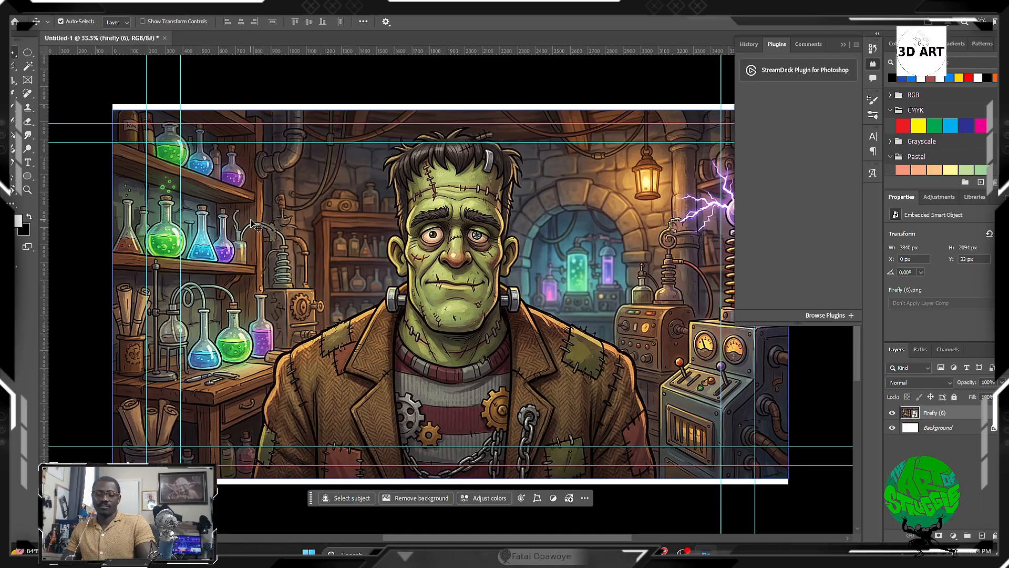
key(ctrl)
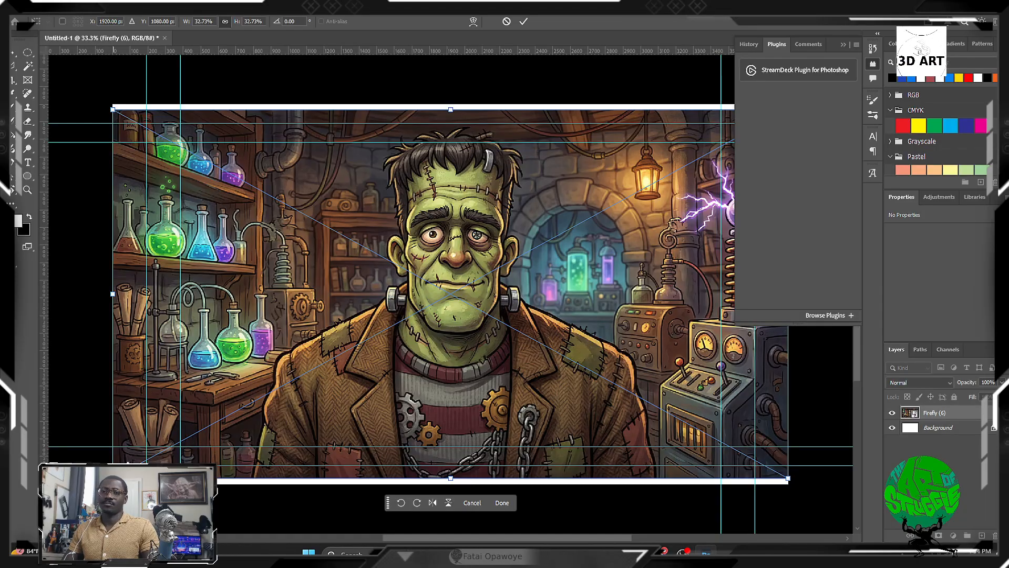
key(ctrl+t)
drag(106, 482, 95, 487)
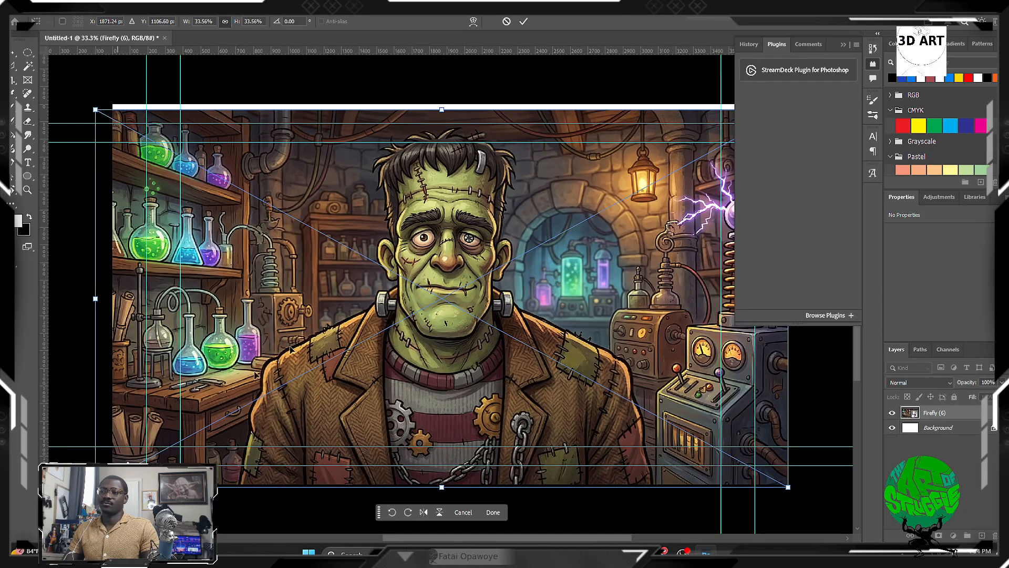
click(843, 45)
drag(788, 109, 803, 102)
key(Return)
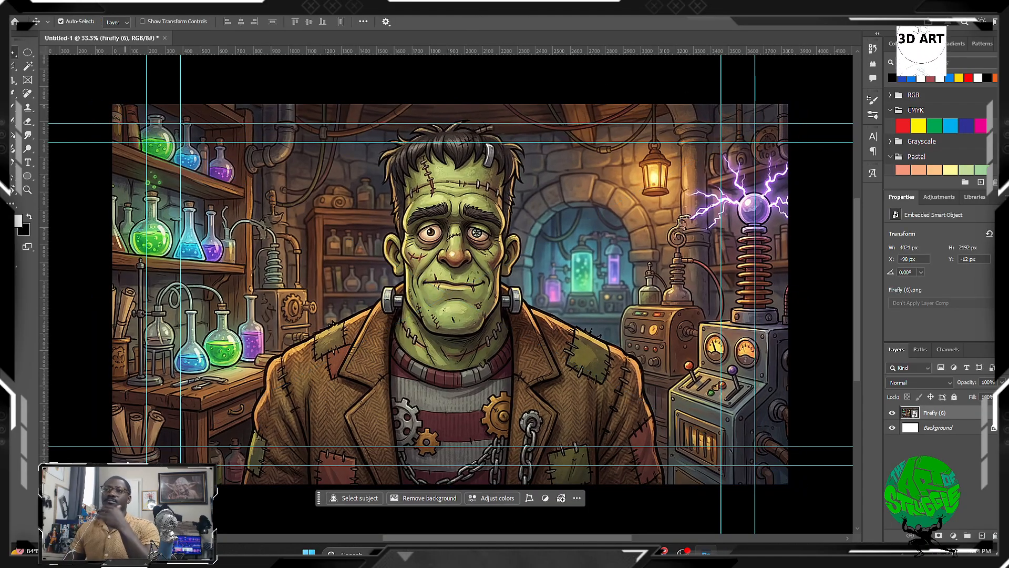
Export the canvas as a PNG named frankie to the Desktop.
click(24, 9)
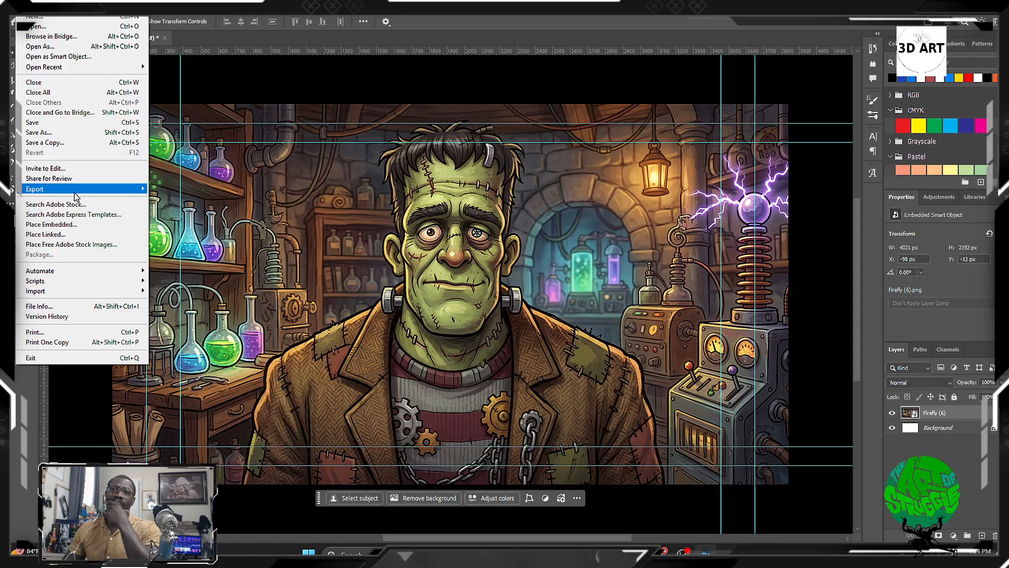
mouse_move(75, 190)
click(188, 188)
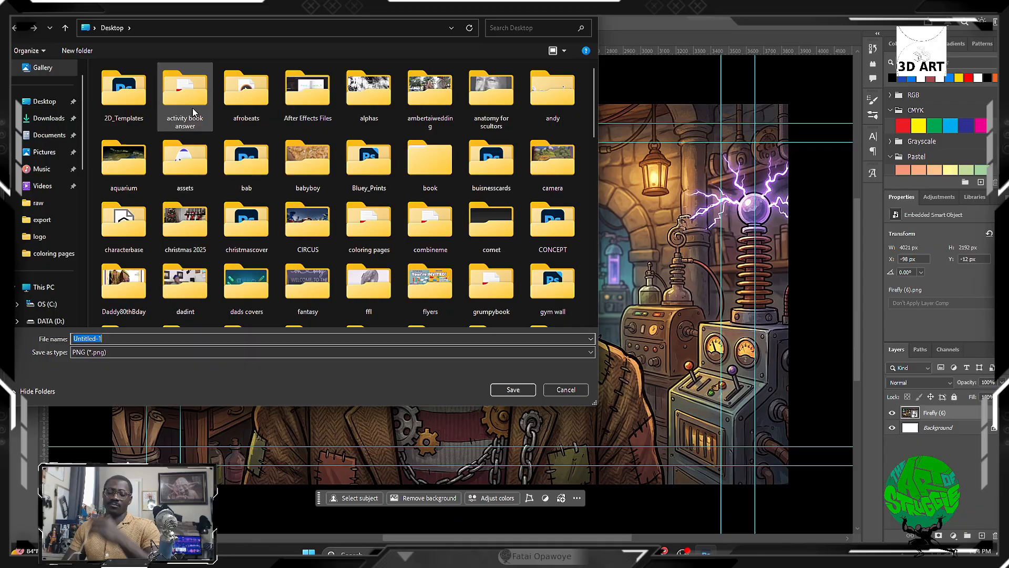
text(frankie)
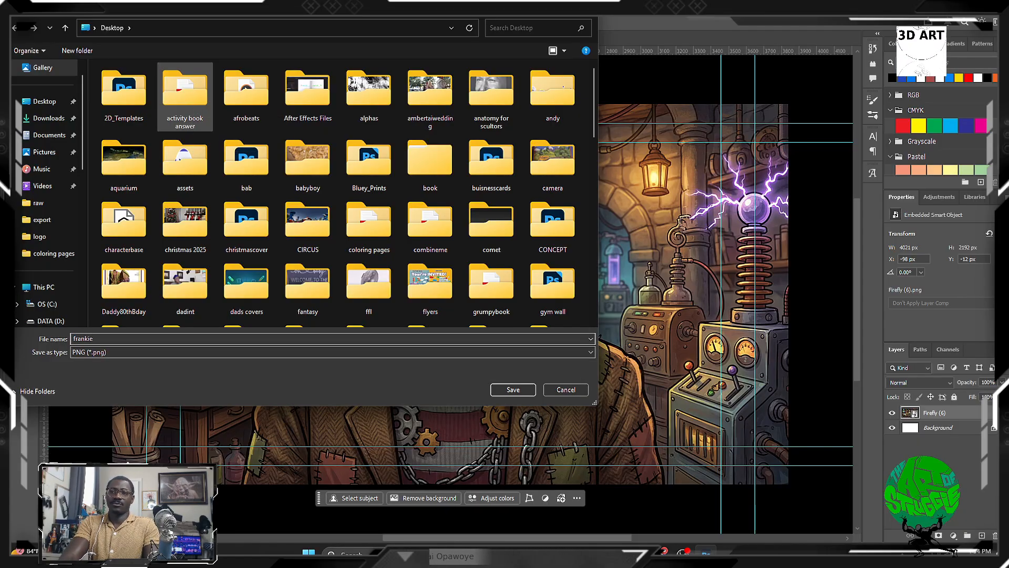
key(Return)
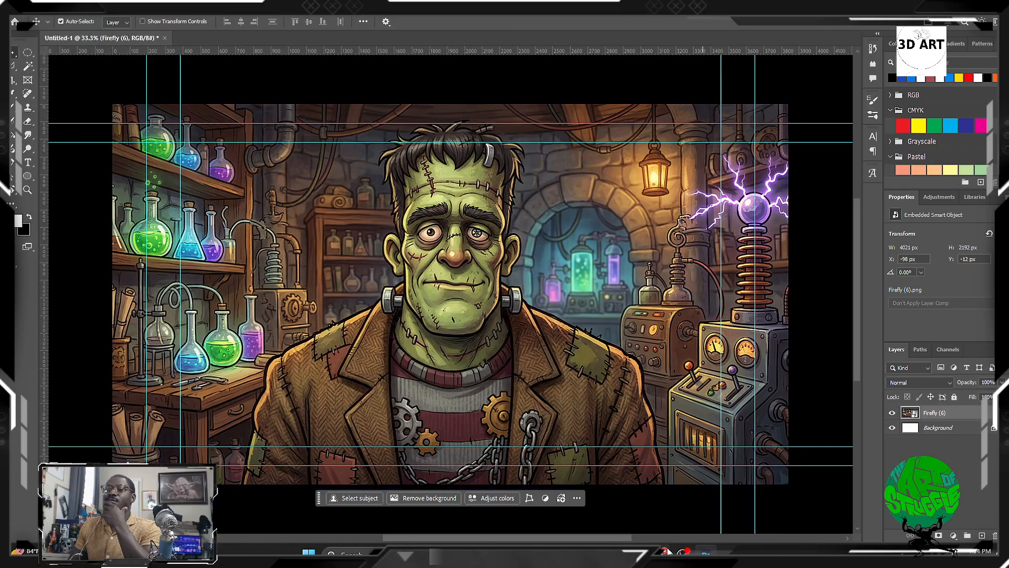
Switch to ZBrush and clear the Frankenstein image from the front reference view.
mouse_move(668, 551)
click(636, 525)
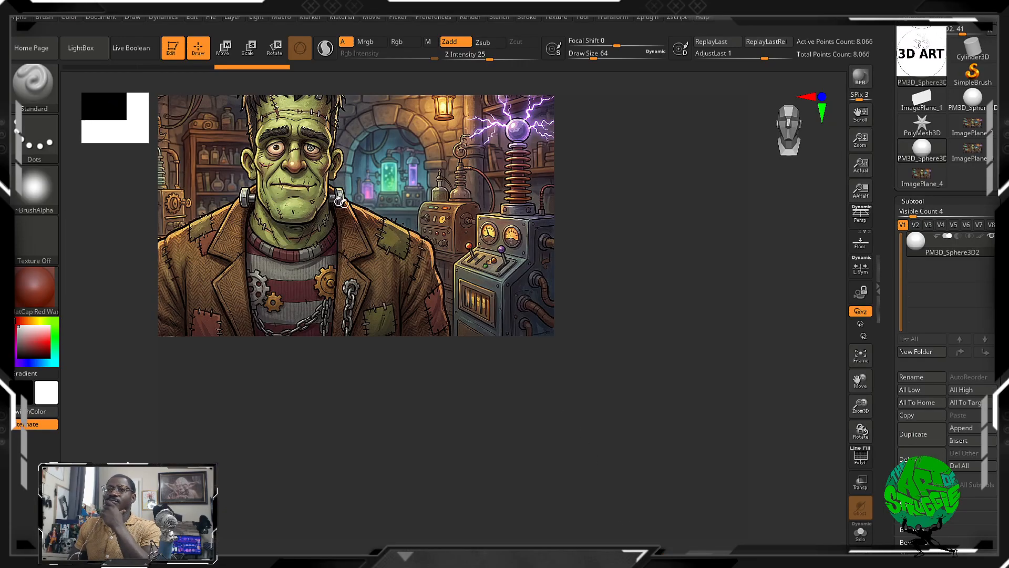
click(557, 17)
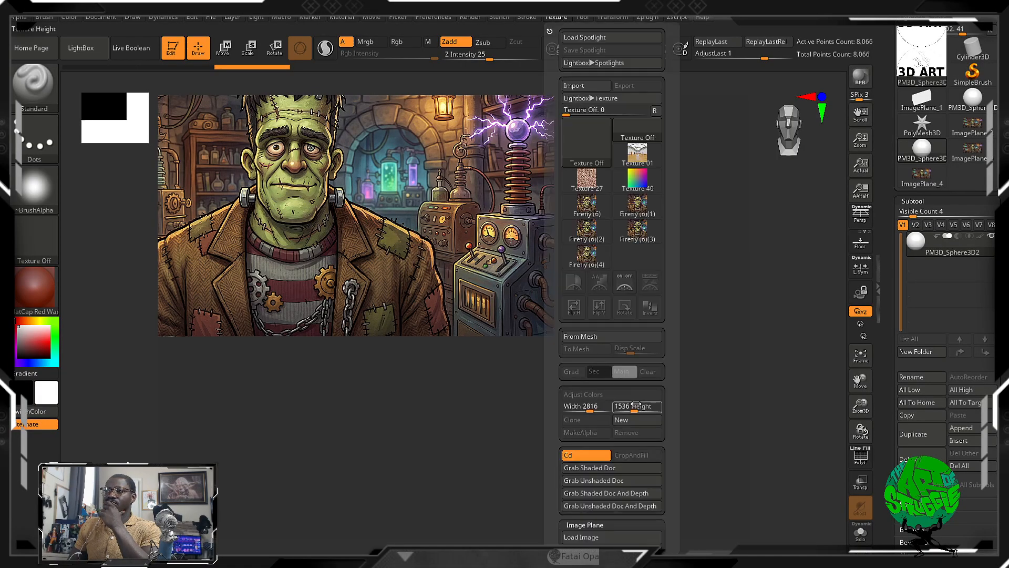
scroll(665, 466, down, 5)
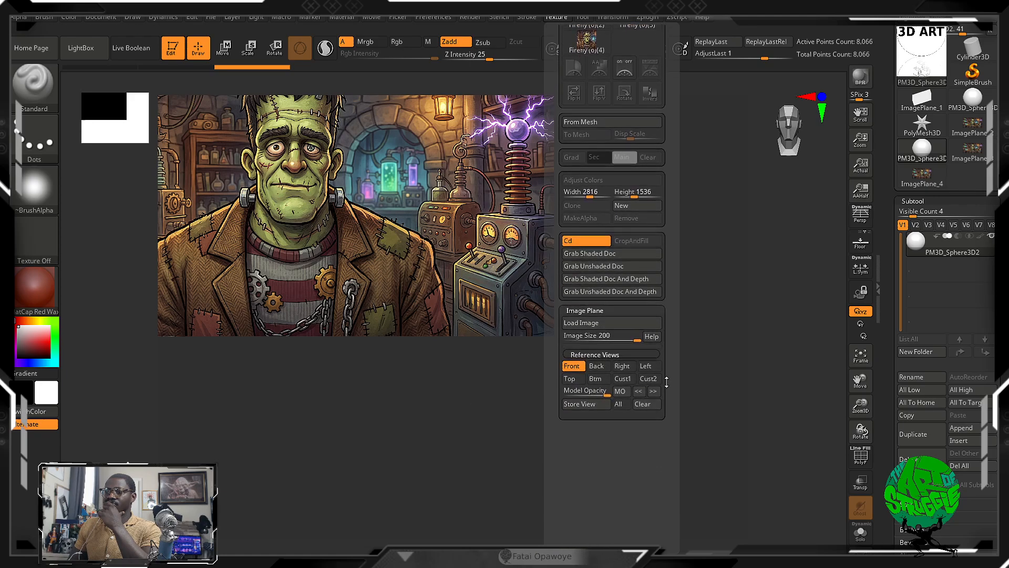
click(651, 407)
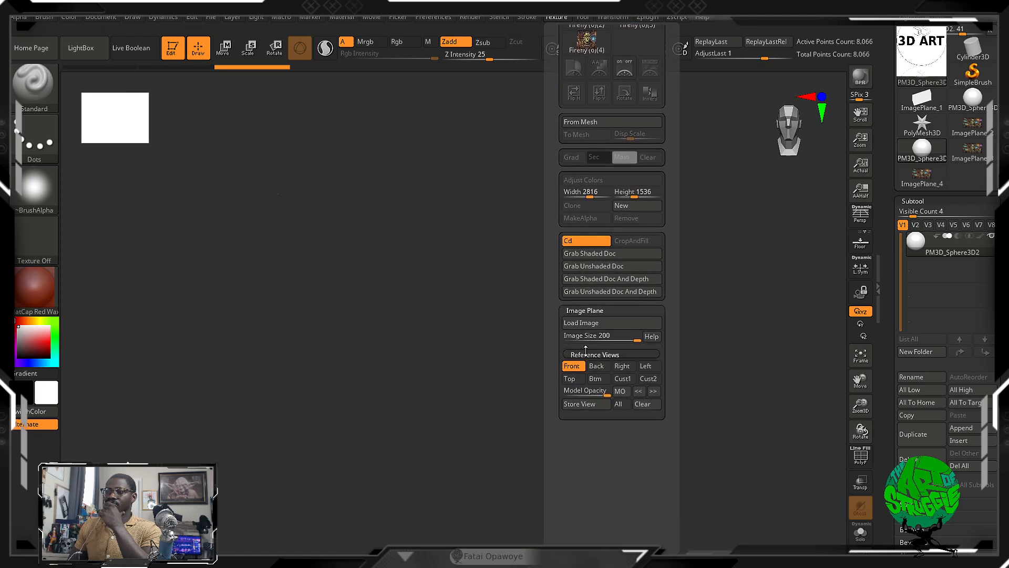
Load the frankie image from the Desktop as the front view's image plane.
click(584, 322)
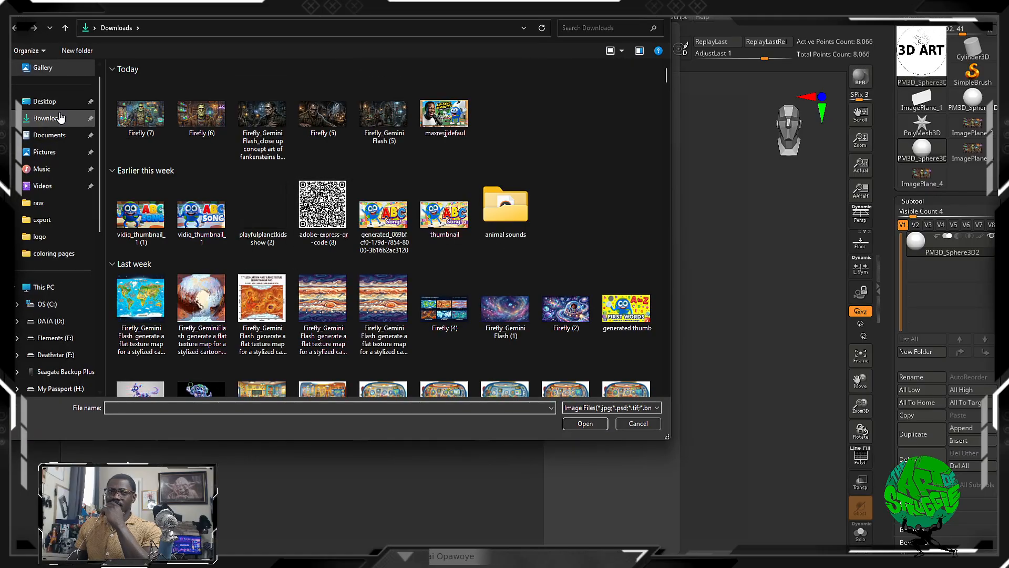
click(45, 101)
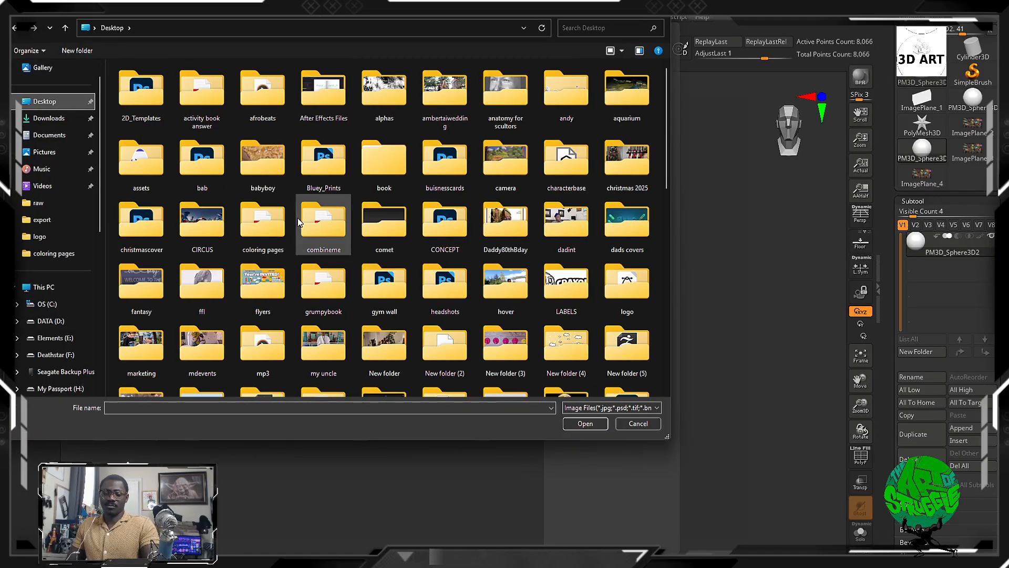
key(f)
scroll(327, 226, down, 10)
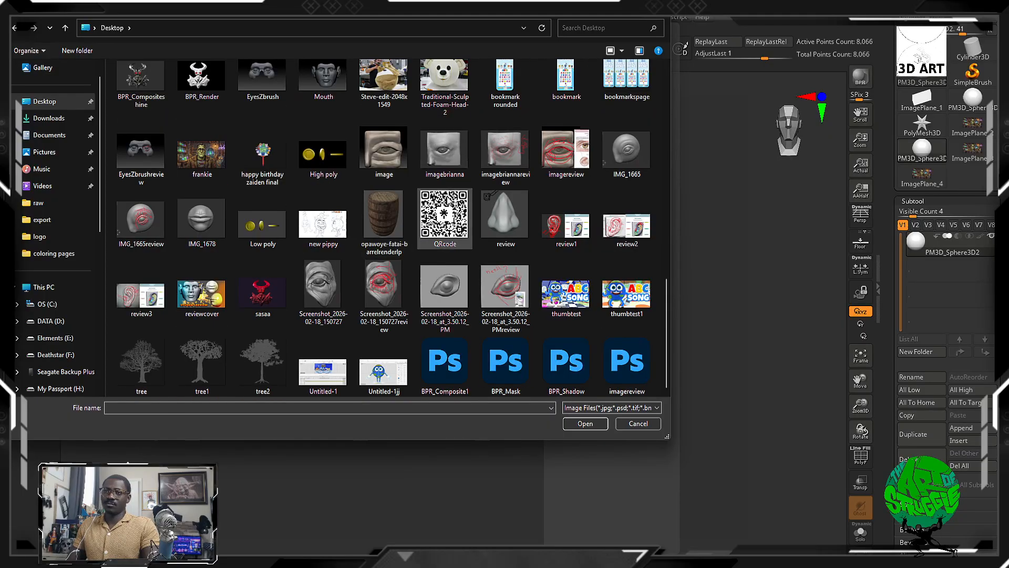
click(190, 154)
double_click(190, 154)
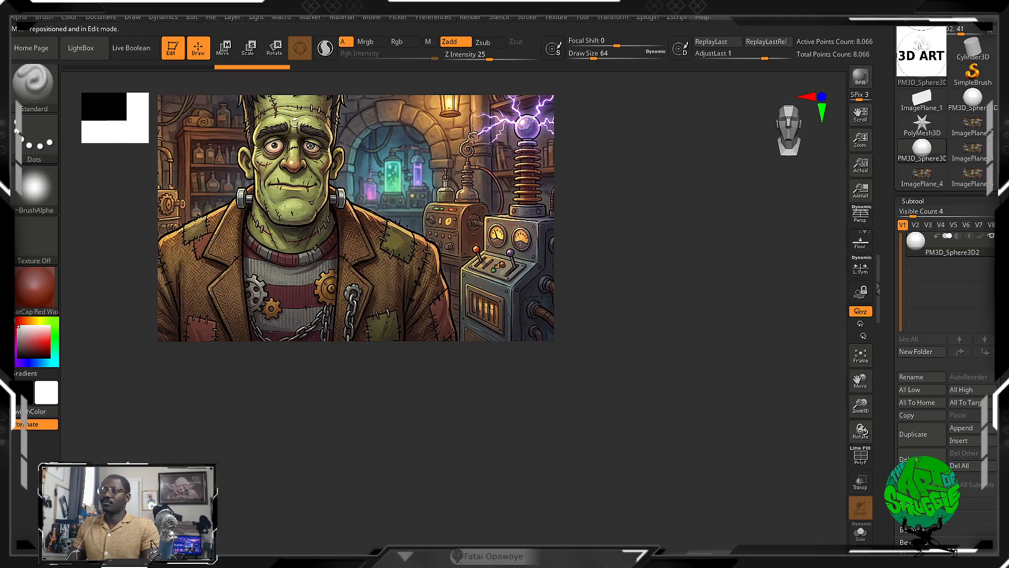
Raise the texture width to 8192 and the texture height to 7983.
click(641, 21)
mouse_move(557, 18)
click(602, 153)
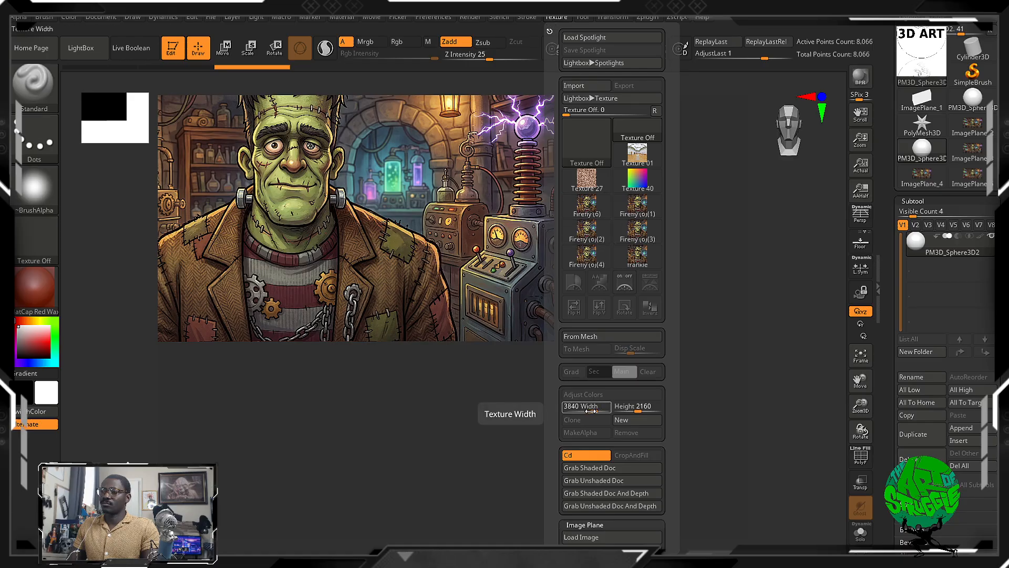
drag(591, 411, 658, 412)
drag(672, 468, 671, 339)
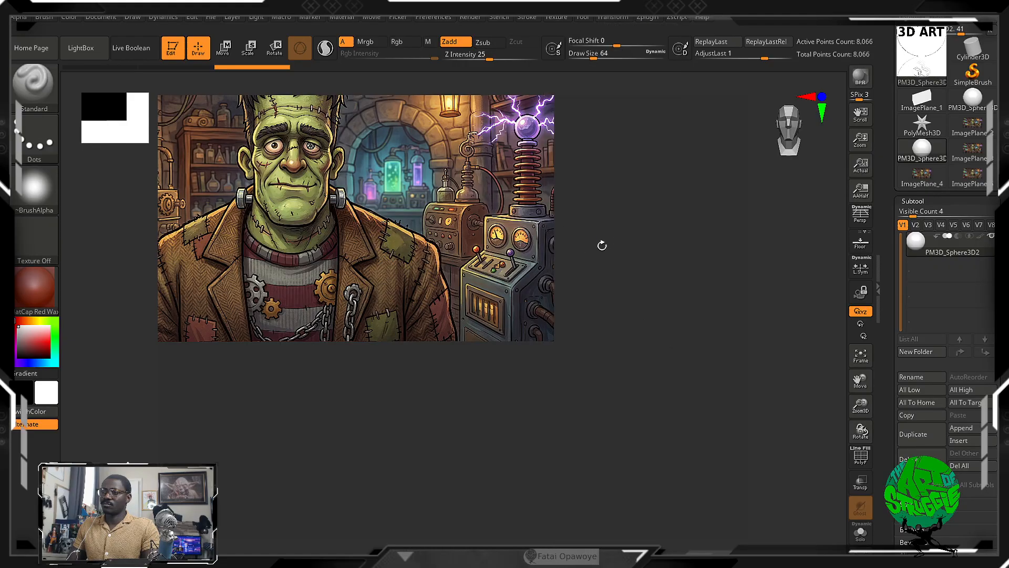
Clear the front view's image plane and select the frankie texture.
click(557, 16)
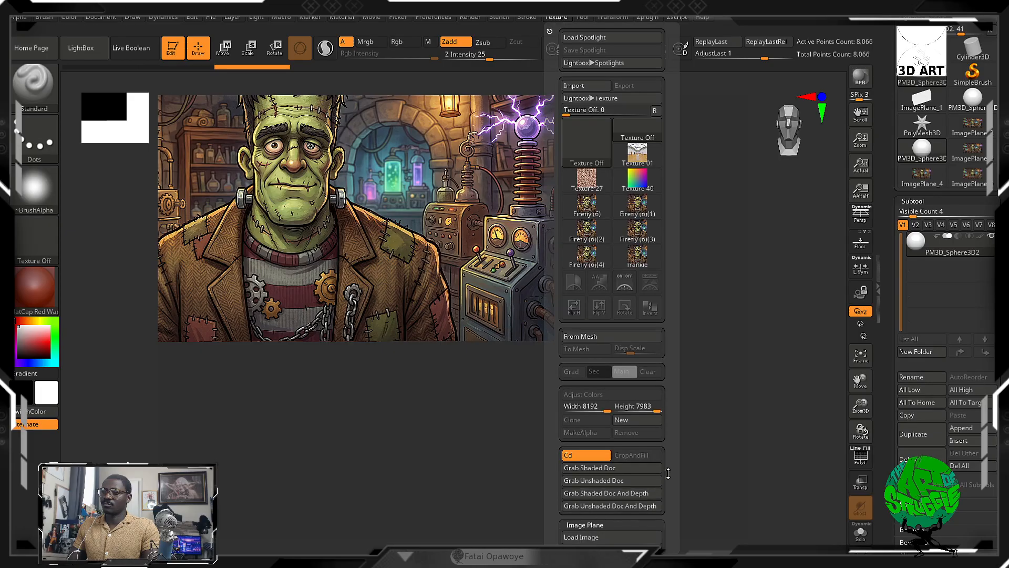
scroll(579, 473, down, 4)
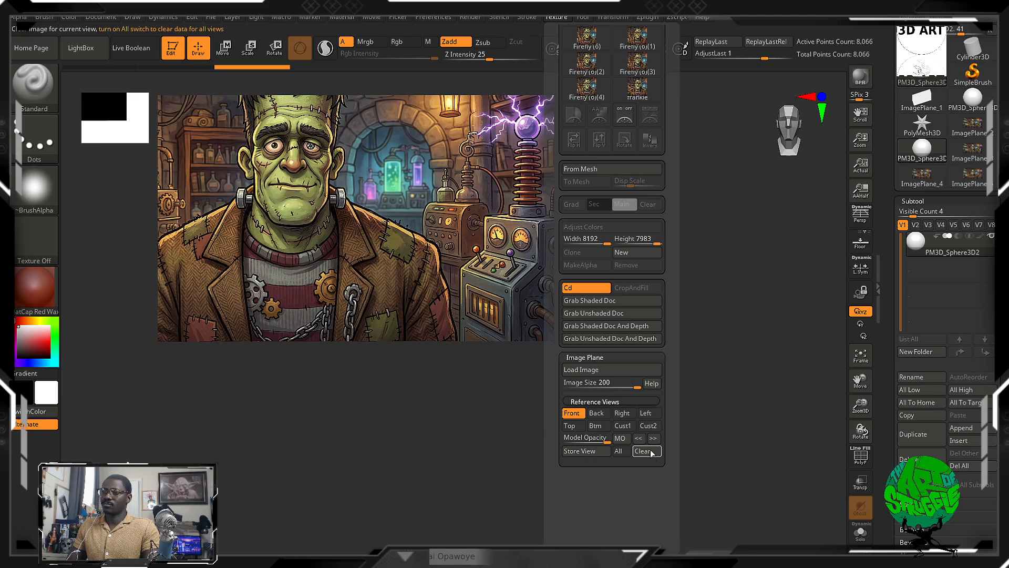
click(573, 426)
click(637, 89)
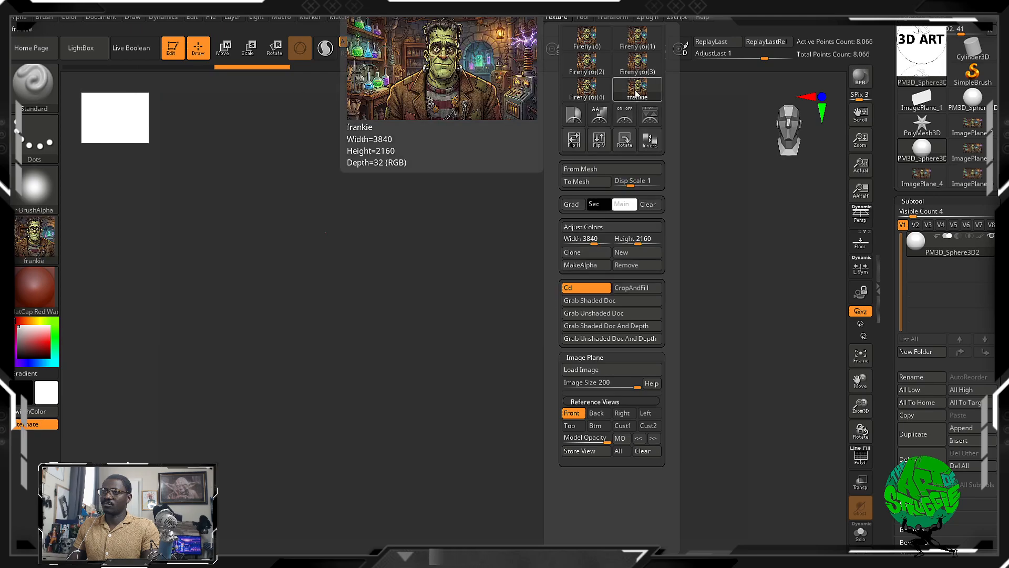
click(637, 92)
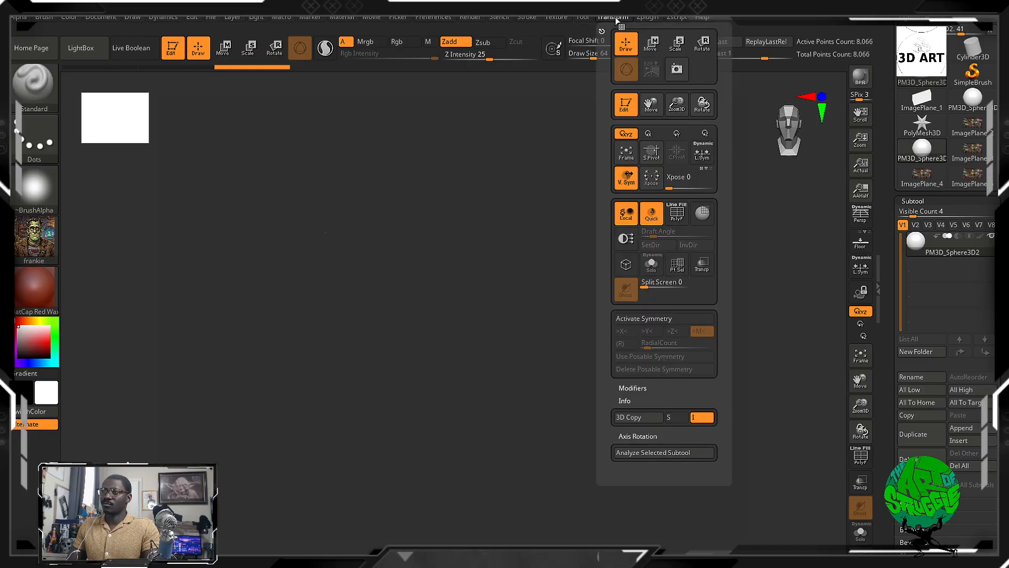
Load the frankie image into the front reference view again.
mouse_move(560, 18)
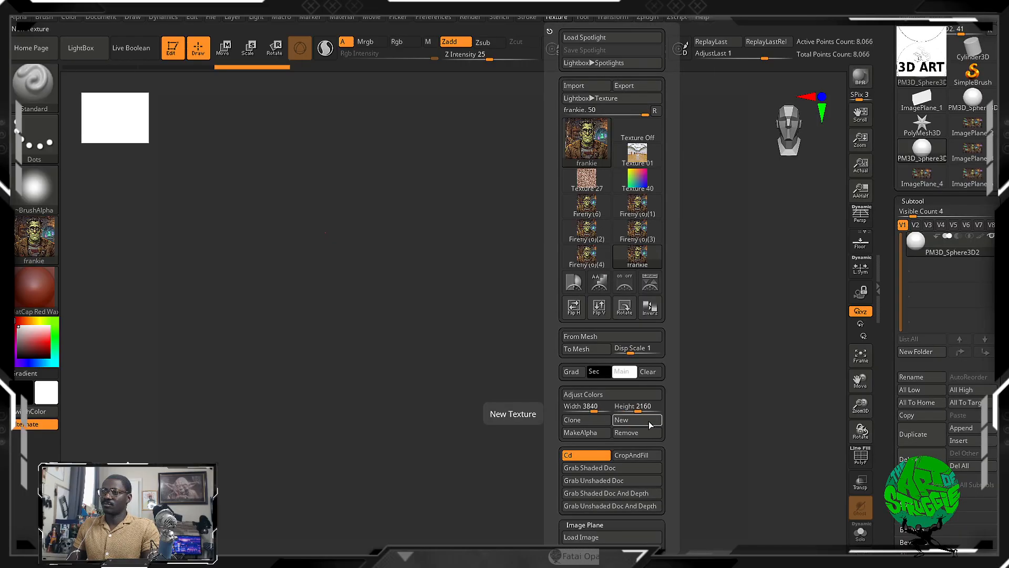
drag(665, 472, 664, 308)
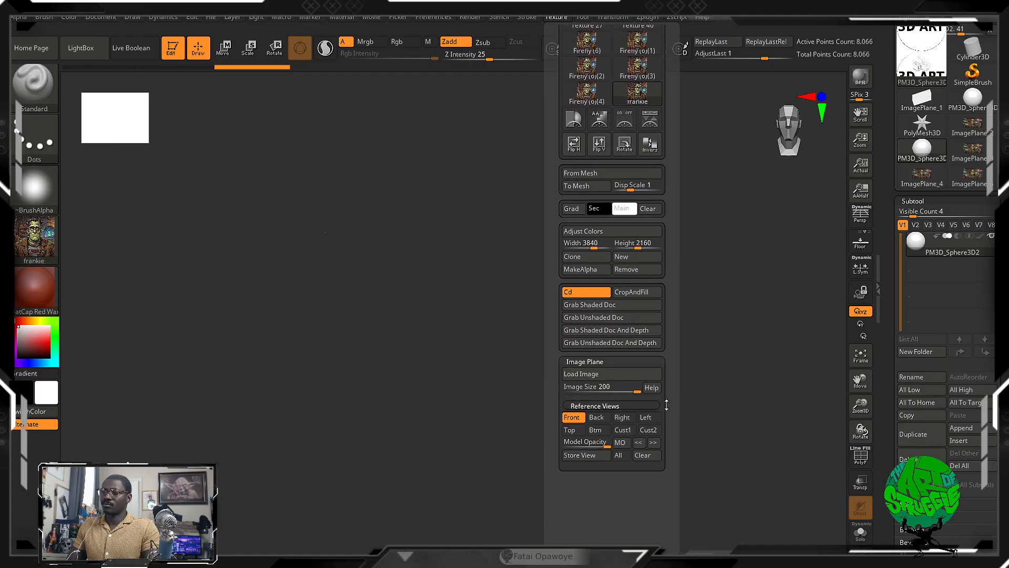
click(596, 375)
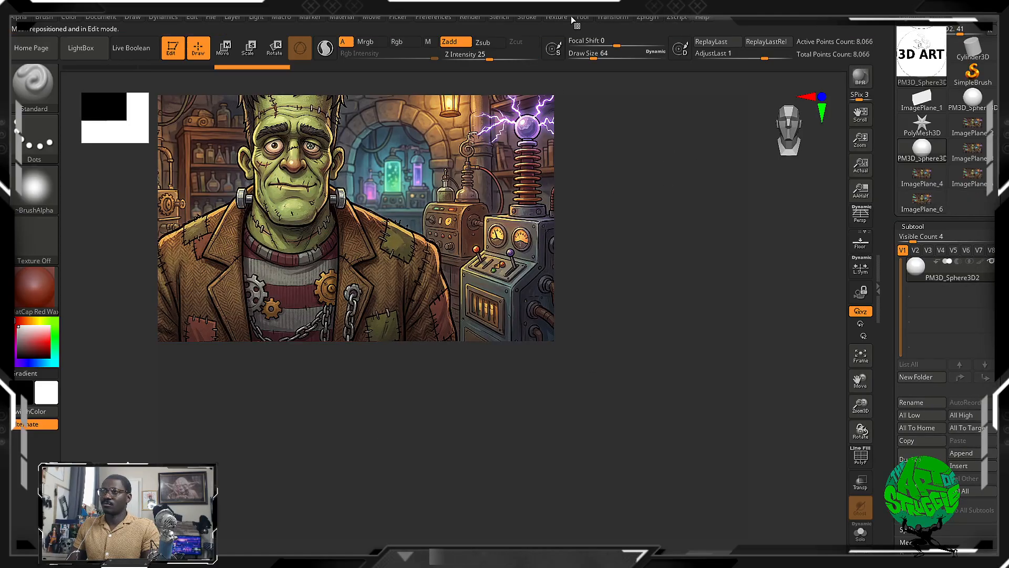
Clear the reloaded frankie image from the front reference view.
click(612, 17)
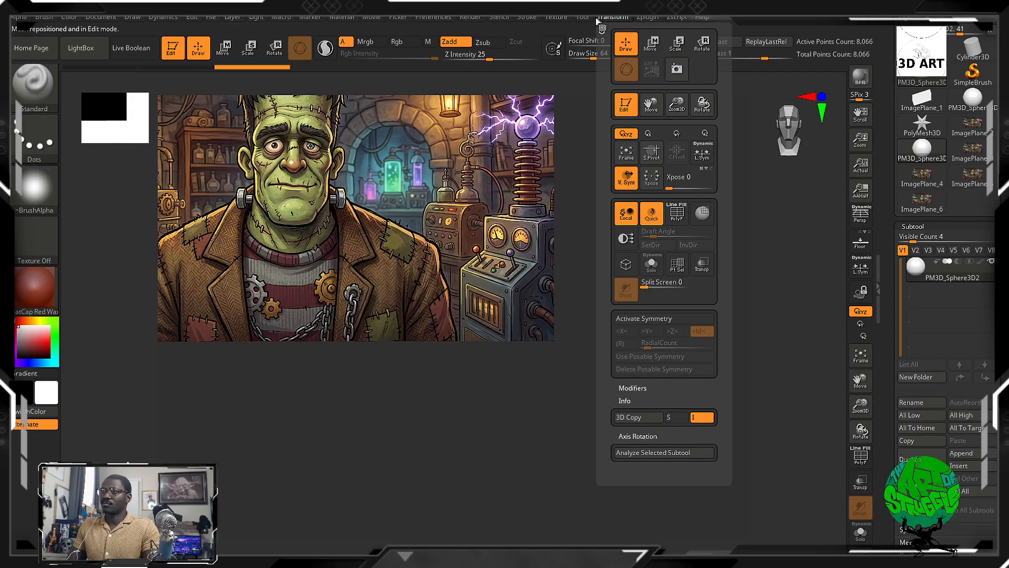
click(556, 17)
mouse_move(625, 251)
mouse_move(601, 154)
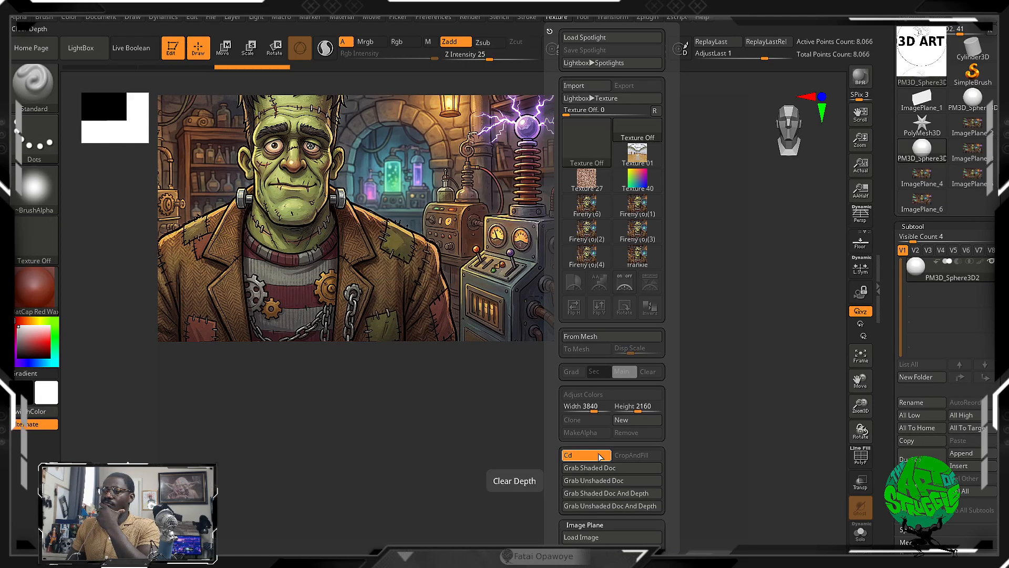
scroll(599, 468, down, 3)
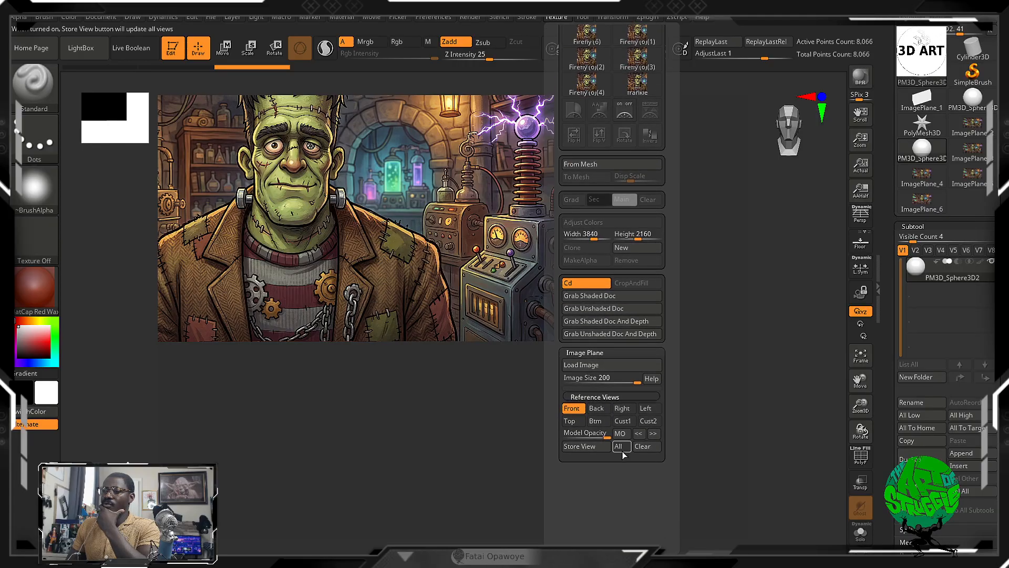
click(622, 423)
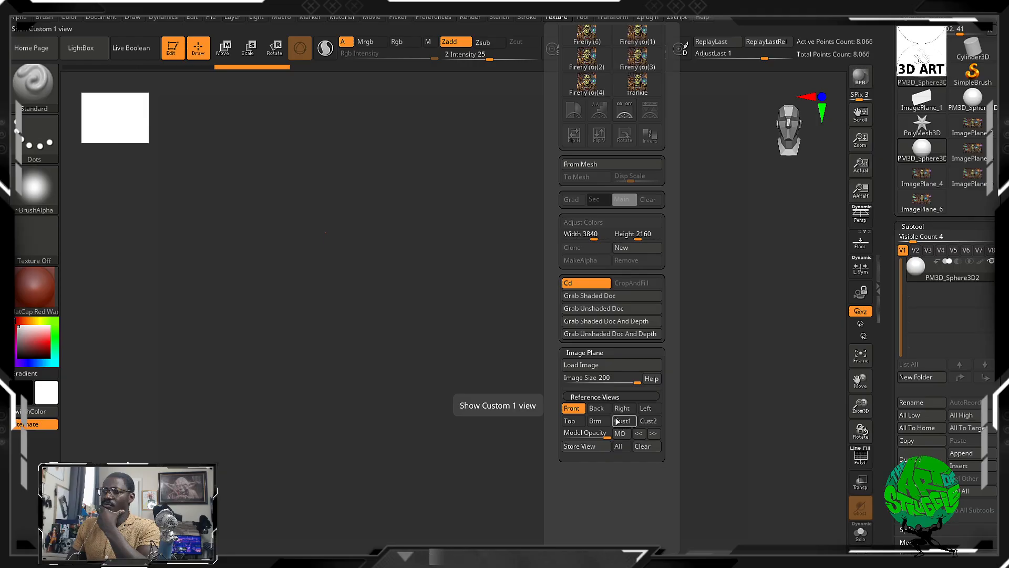
Set the texture width to 4096.
click(605, 394)
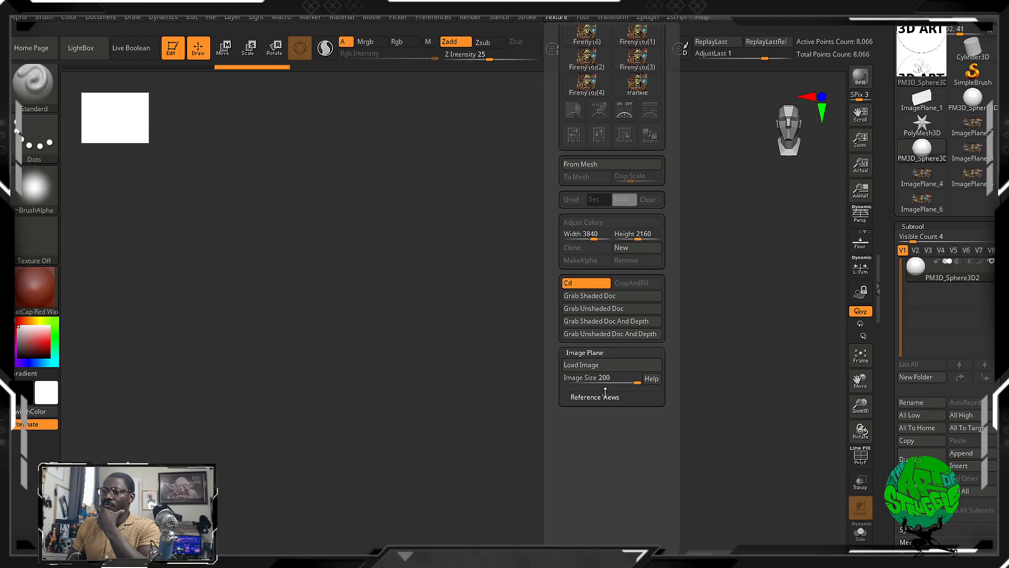
click(606, 393)
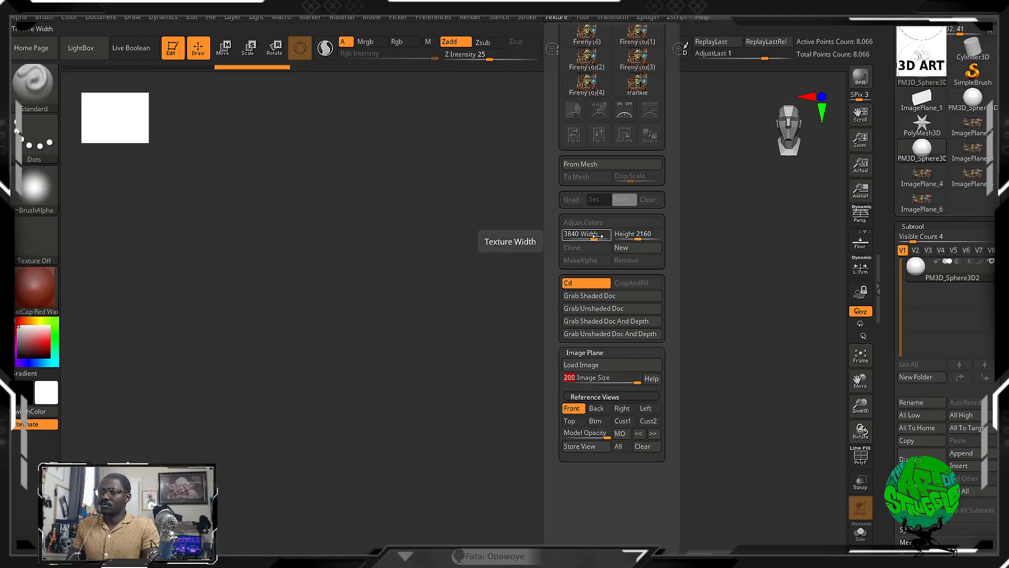
drag(598, 236, 638, 236)
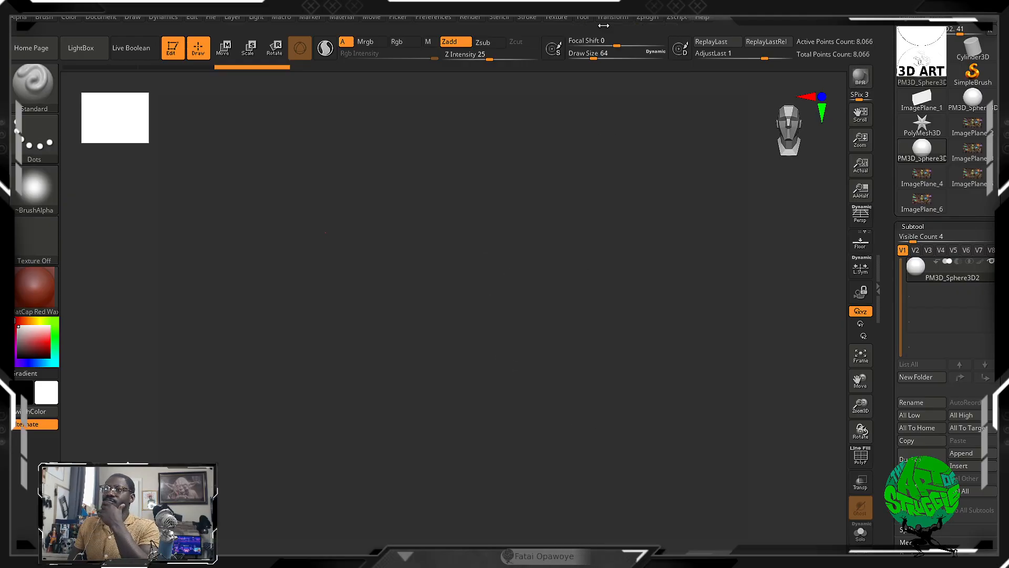
Load the frankie image from the Desktop into the front reference view.
click(547, 14)
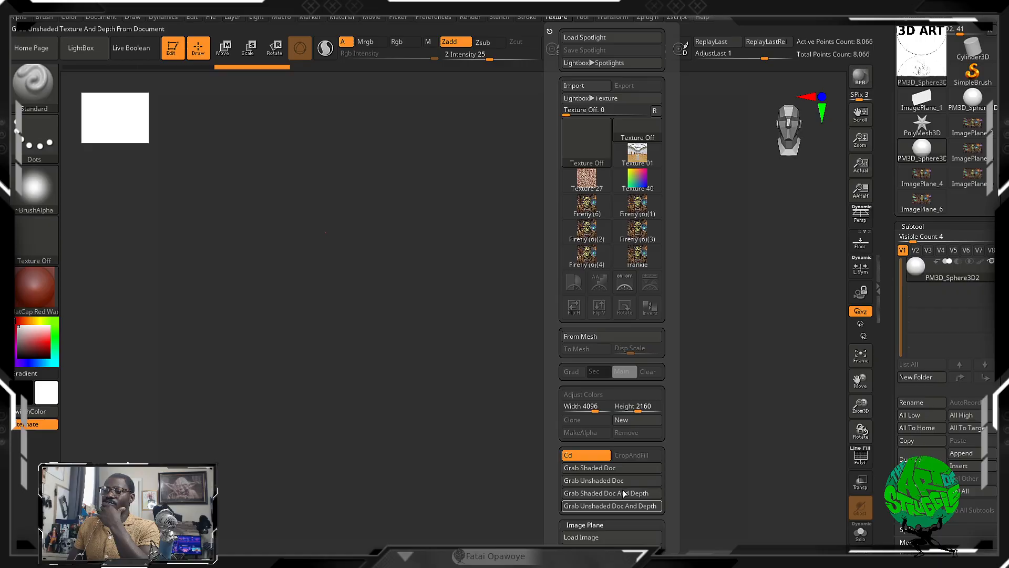
scroll(668, 437, down, 2)
click(603, 482)
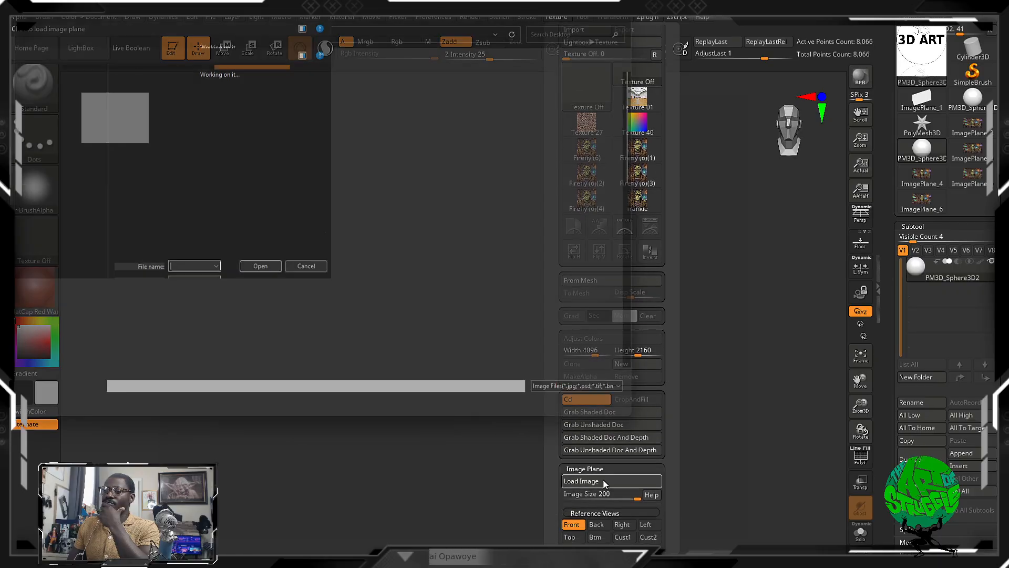
scroll(661, 289, down, 10)
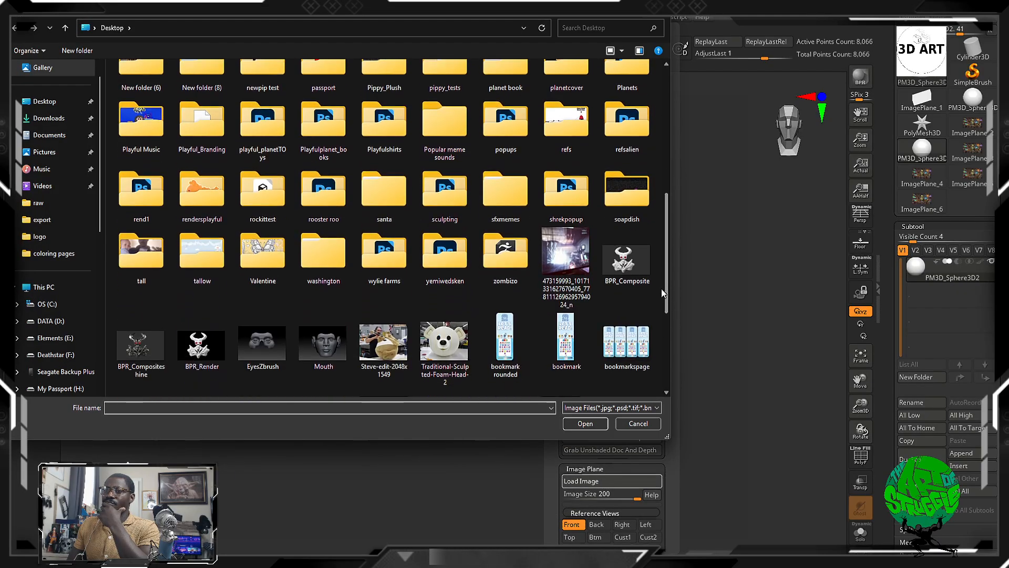
scroll(660, 320, down, 3)
double_click(204, 236)
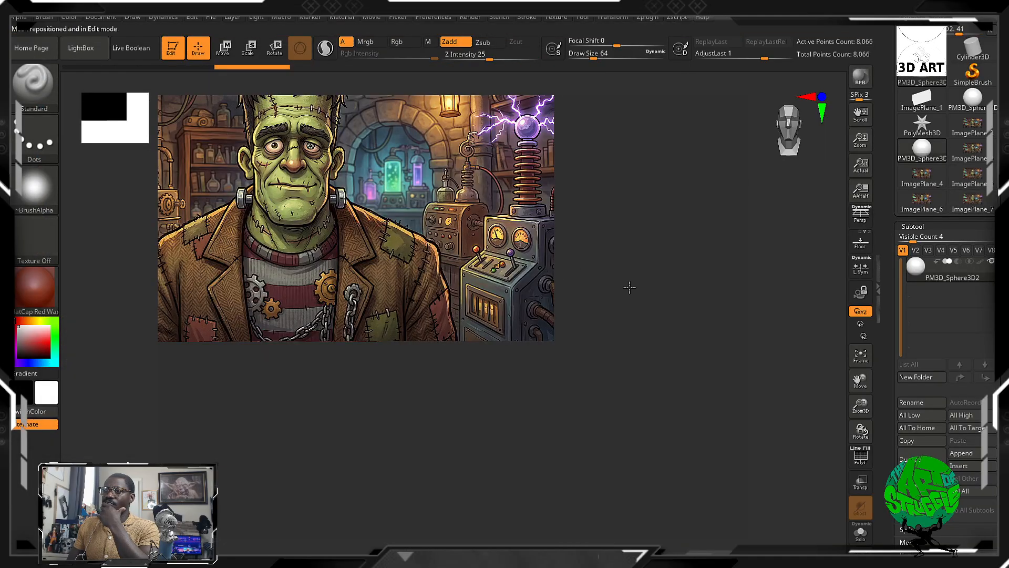
Frame the sphere and move it down beside the Frankenstein reference image.
mouse_move(552, 306)
mouse_down()
mouse_move(480, 308)
mouse_move(584, 301)
mouse_up()
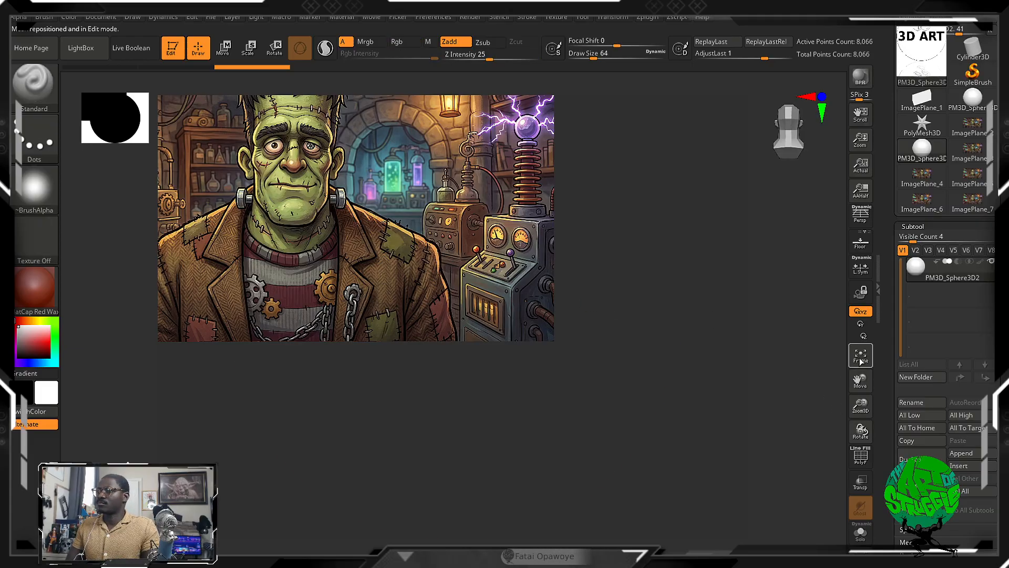
key(f)
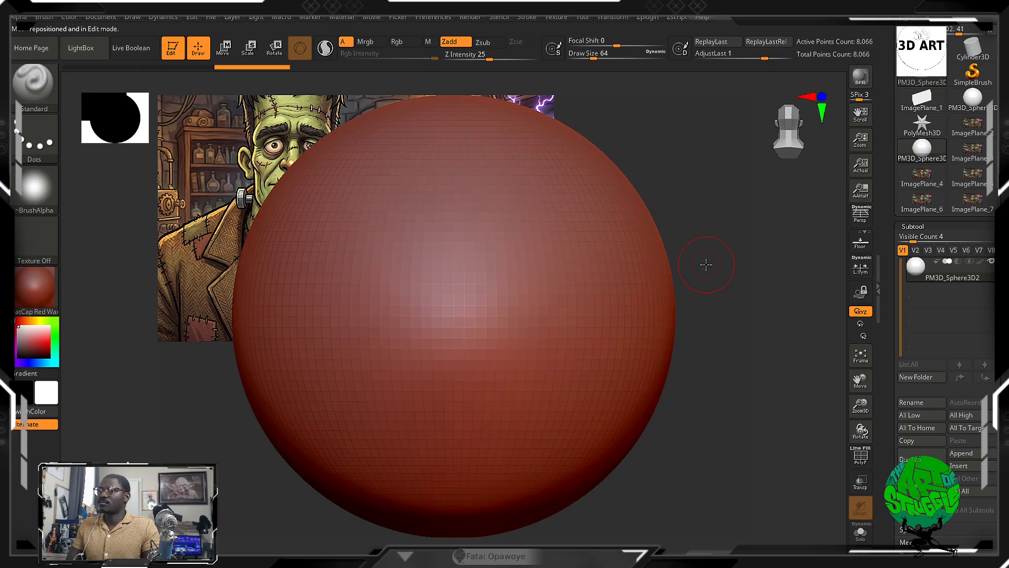
alt+drag(706, 264, 762, 336)
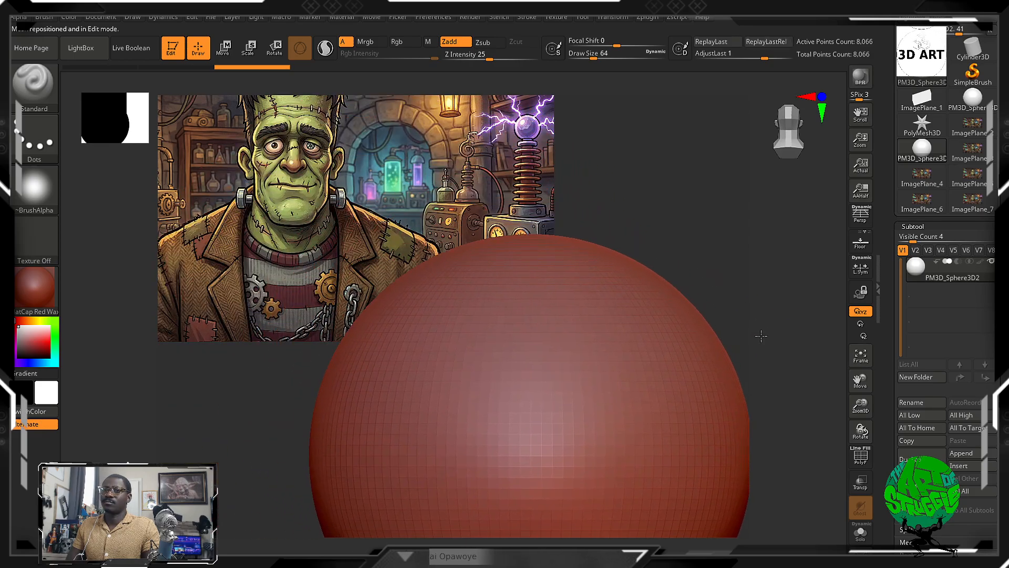
Clear the front reference view and reload the frankie image at an Image Size of 63.71051.
click(558, 18)
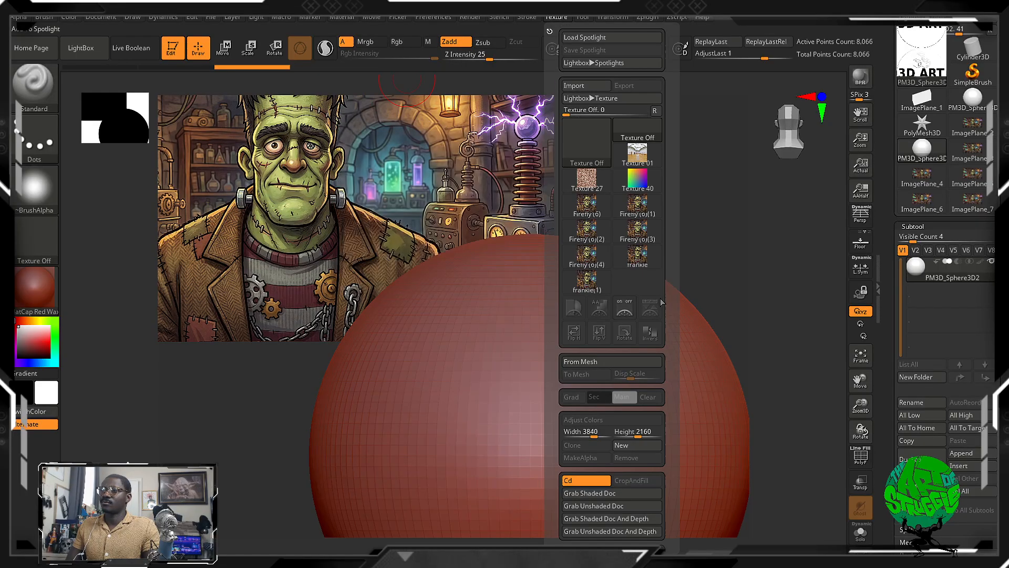
scroll(658, 284, down, 5)
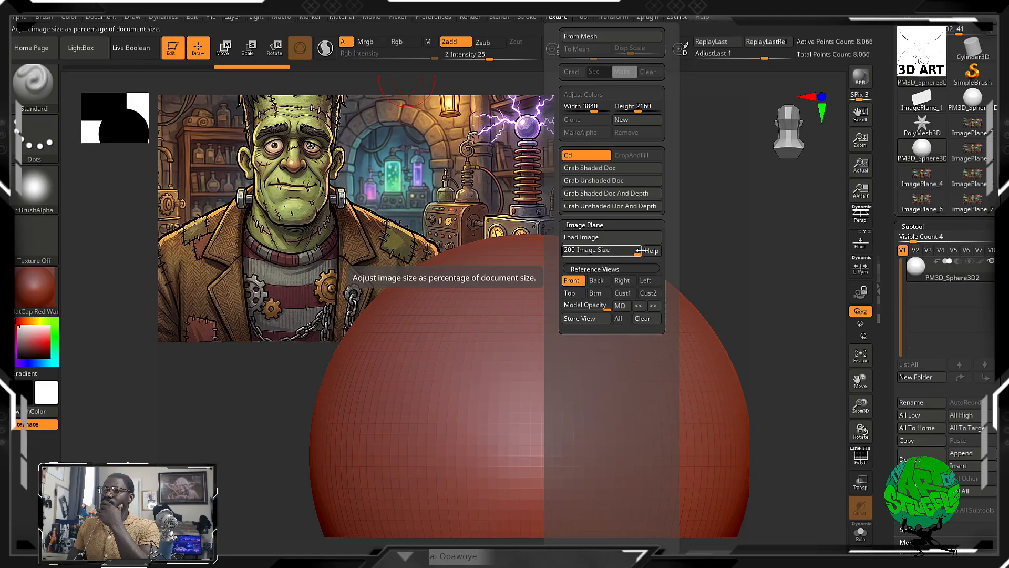
drag(640, 251, 588, 251)
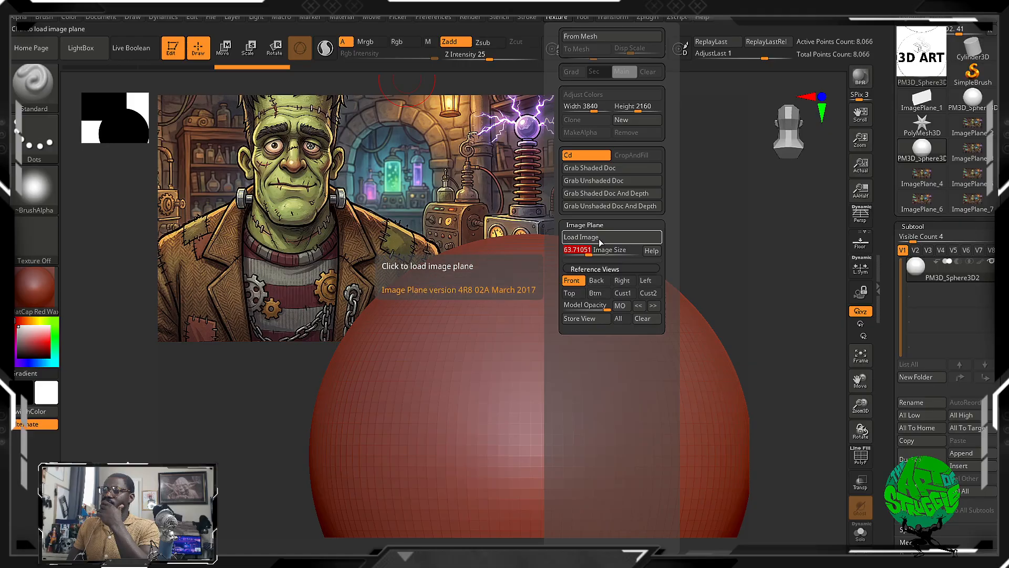
click(642, 318)
click(592, 237)
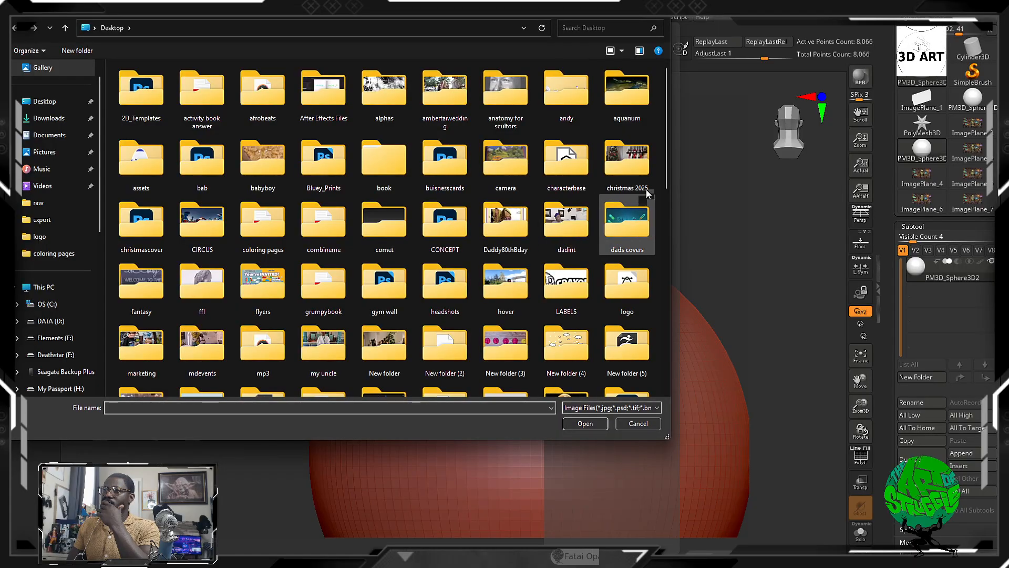
drag(666, 166, 660, 405)
scroll(658, 390, up, 3)
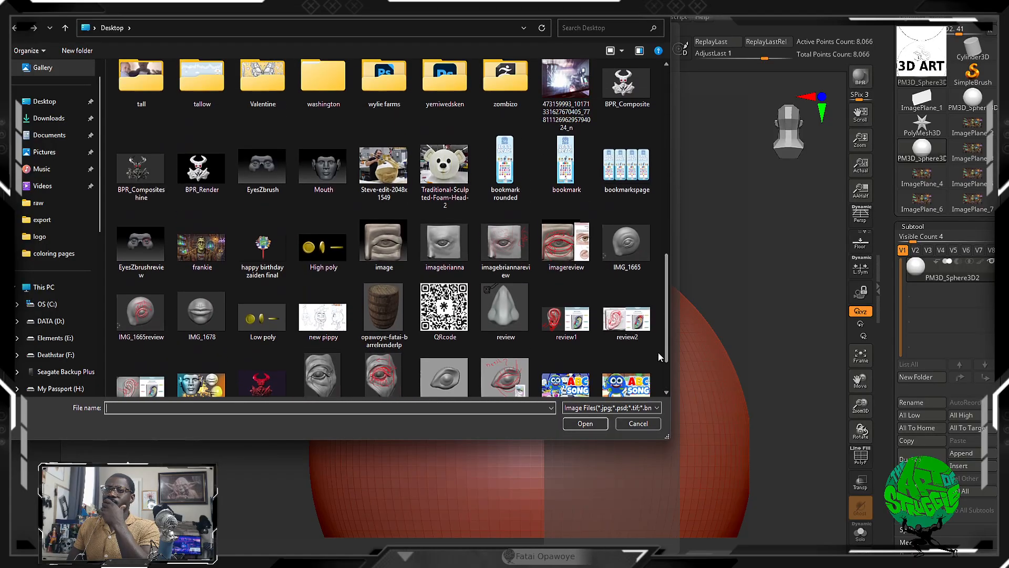
double_click(203, 267)
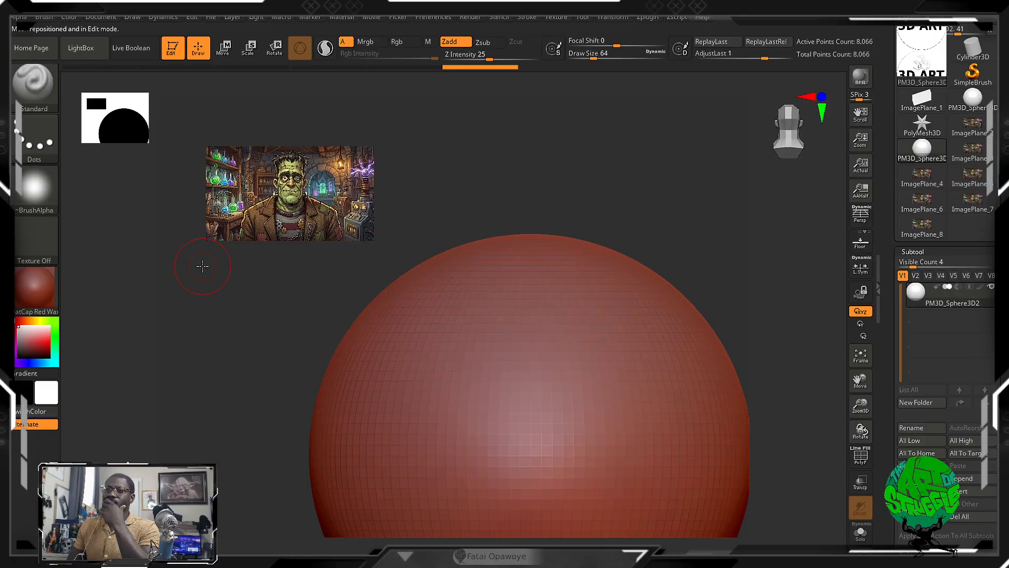
Replace the small reference plane with the frankie image reloaded at an Image Size of 200.
click(567, 16)
scroll(668, 348, down, 5)
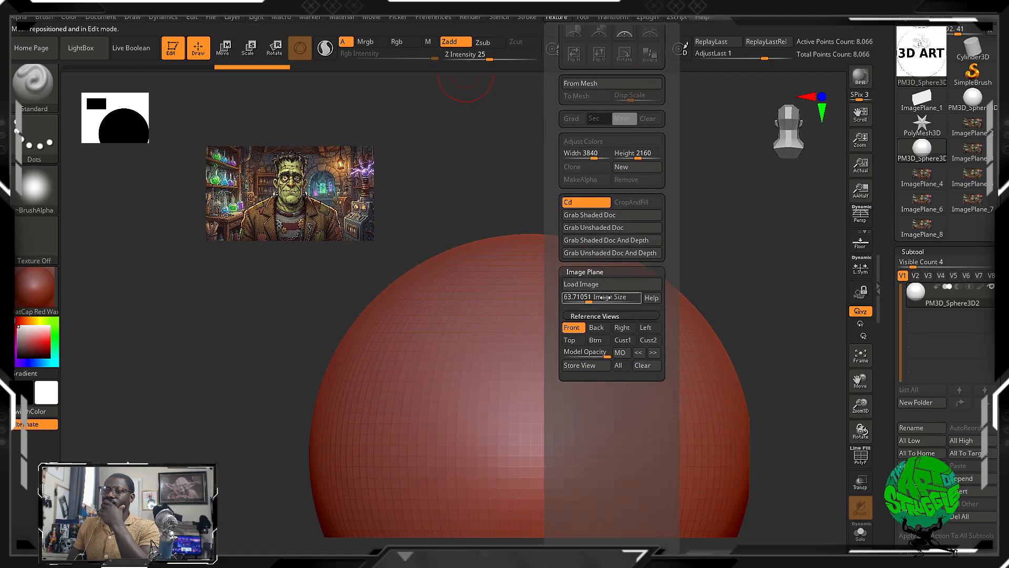
click(603, 297)
mouse_move(621, 298)
mouse_down()
mouse_move(620, 315)
mouse_move(635, 301)
mouse_up()
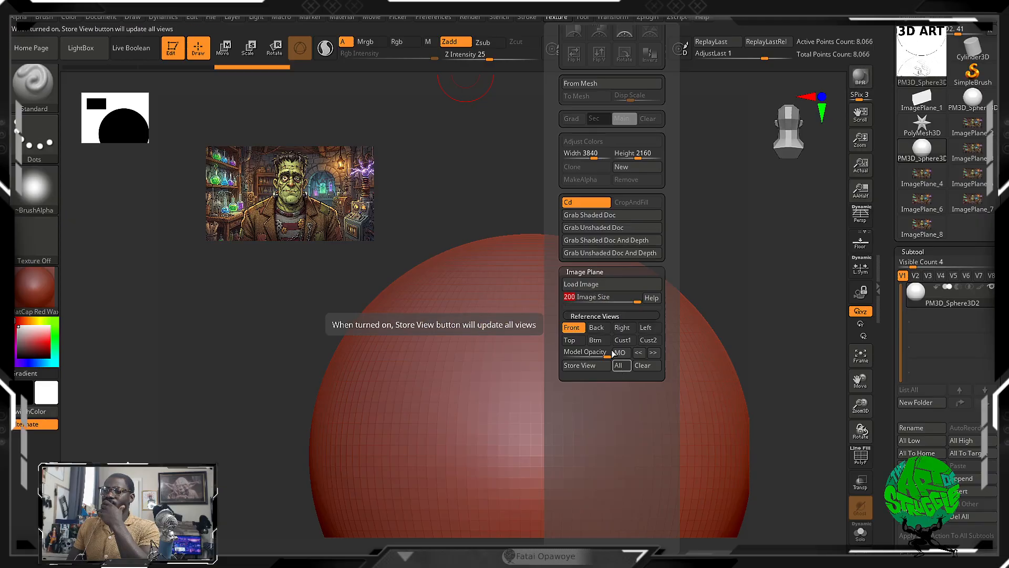
click(645, 367)
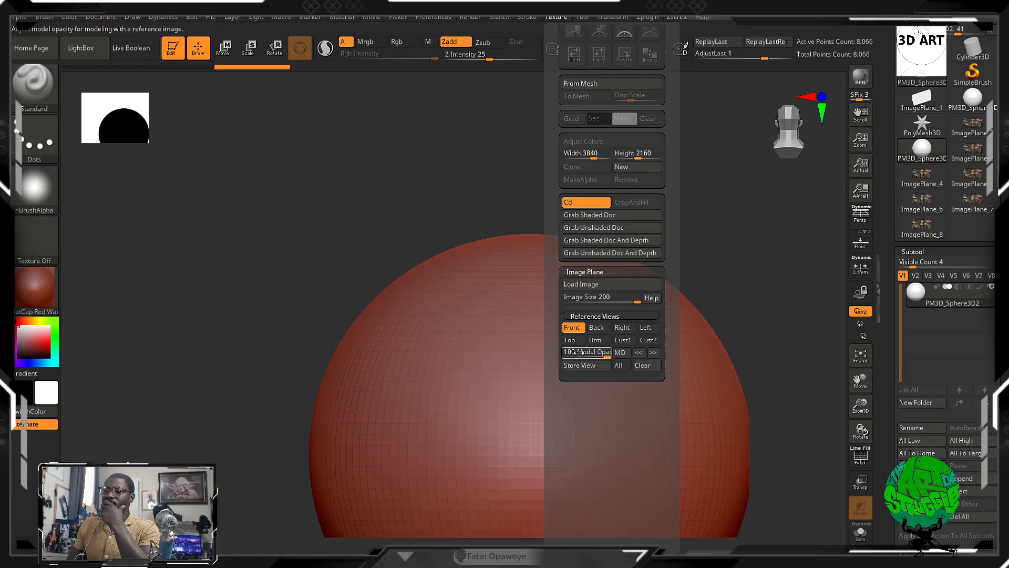
click(585, 285)
drag(667, 164, 670, 345)
double_click(203, 294)
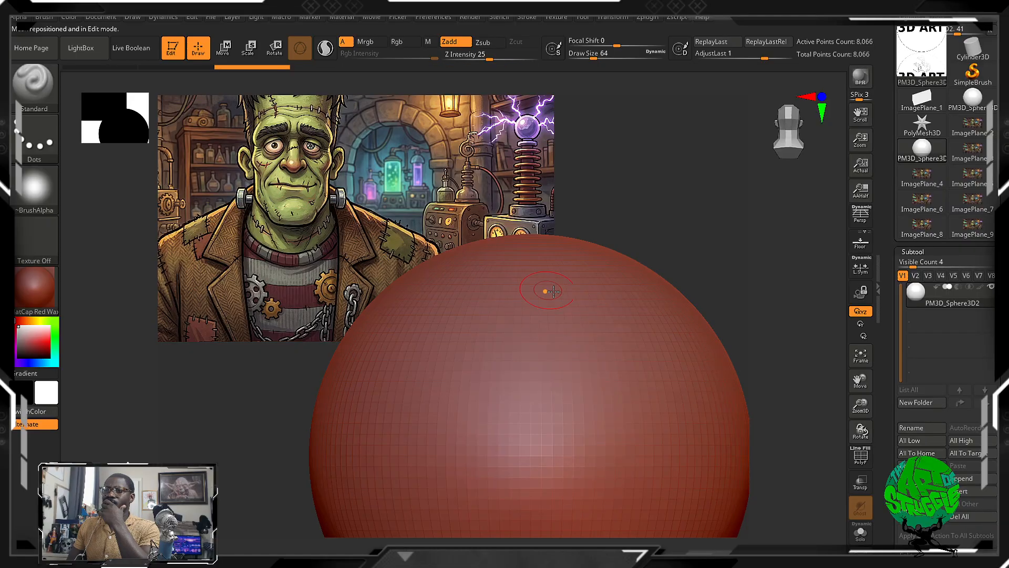
Resize the document proportionally to 1799 by 1349.
click(107, 17)
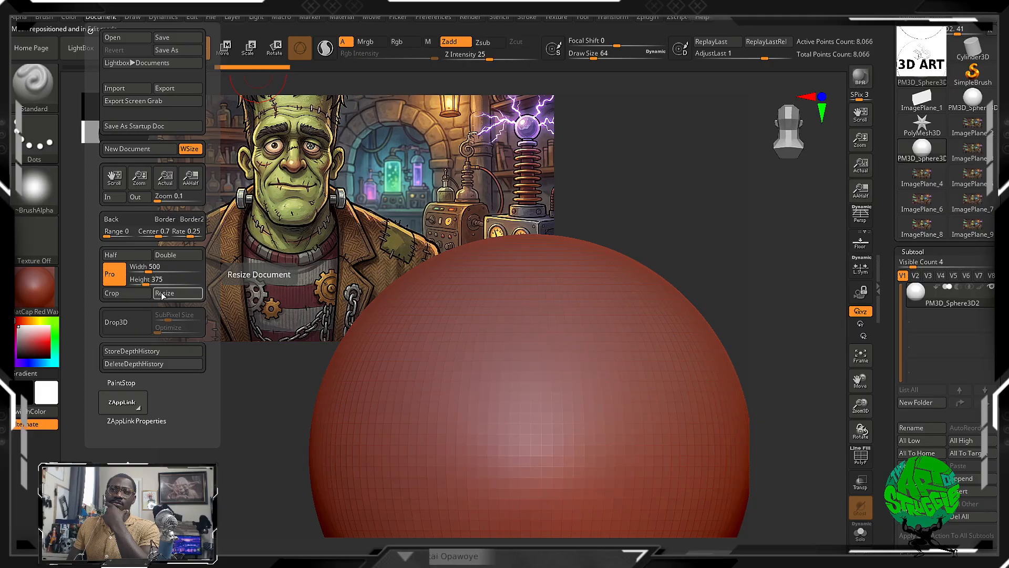
drag(148, 271, 160, 271)
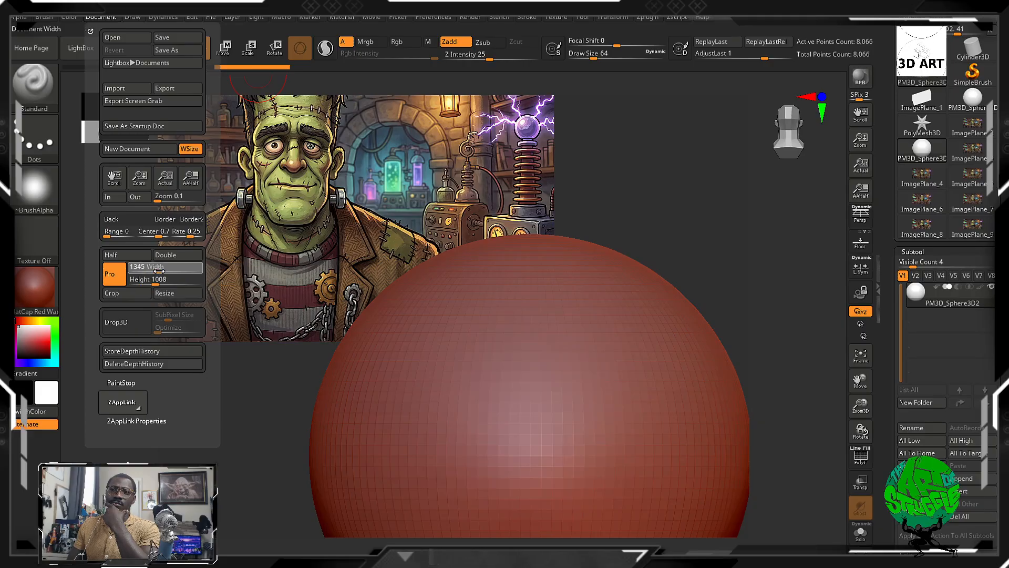
click(183, 294)
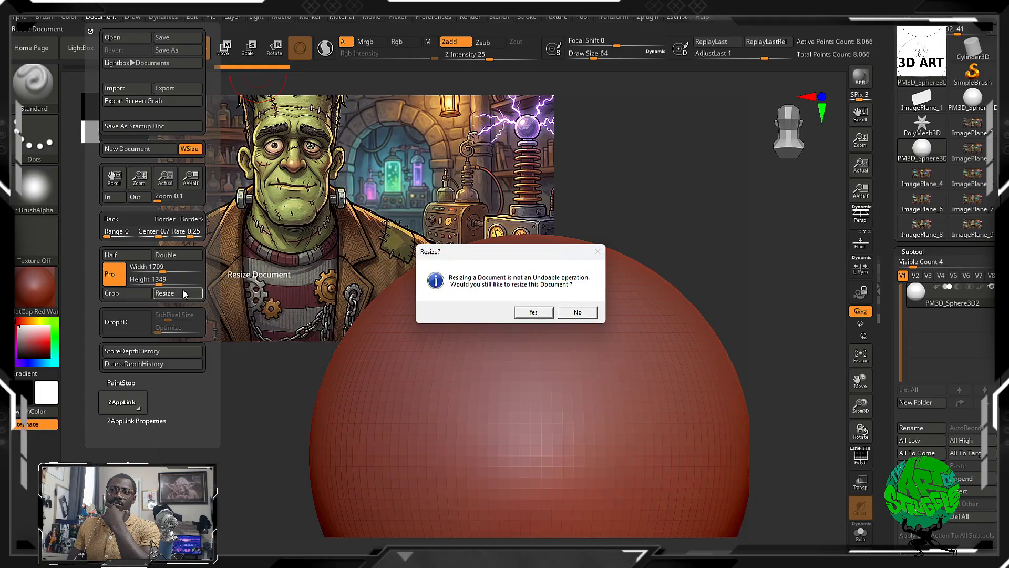
click(532, 312)
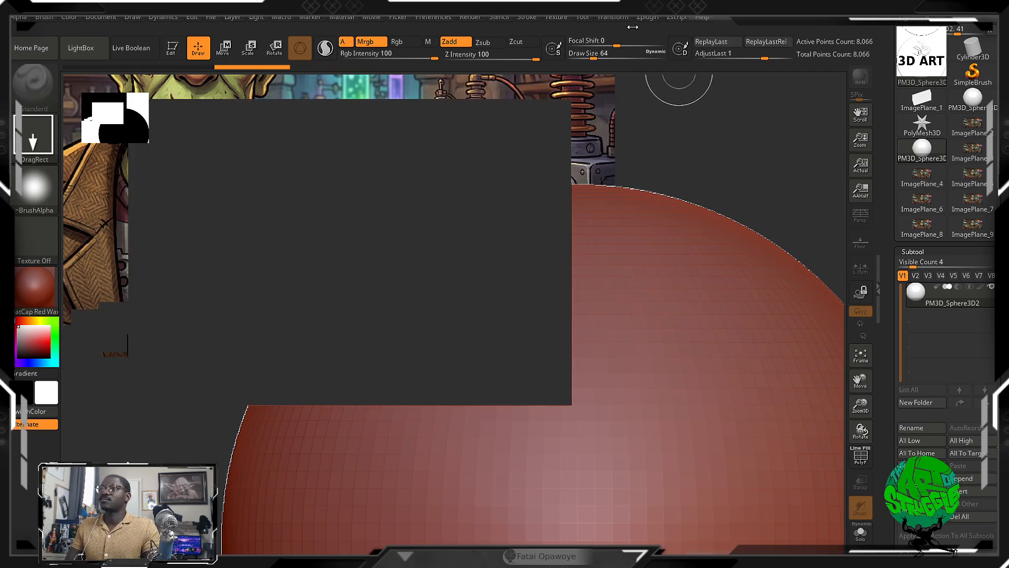
Clear the canvas of the leftover image and sphere copies and check the document width.
key(ctrl)
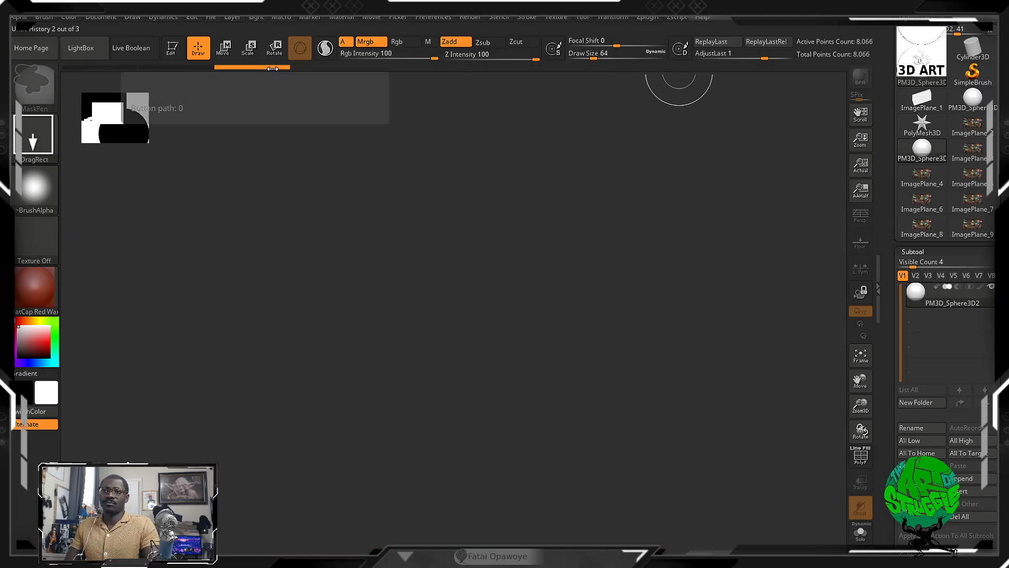
click(97, 17)
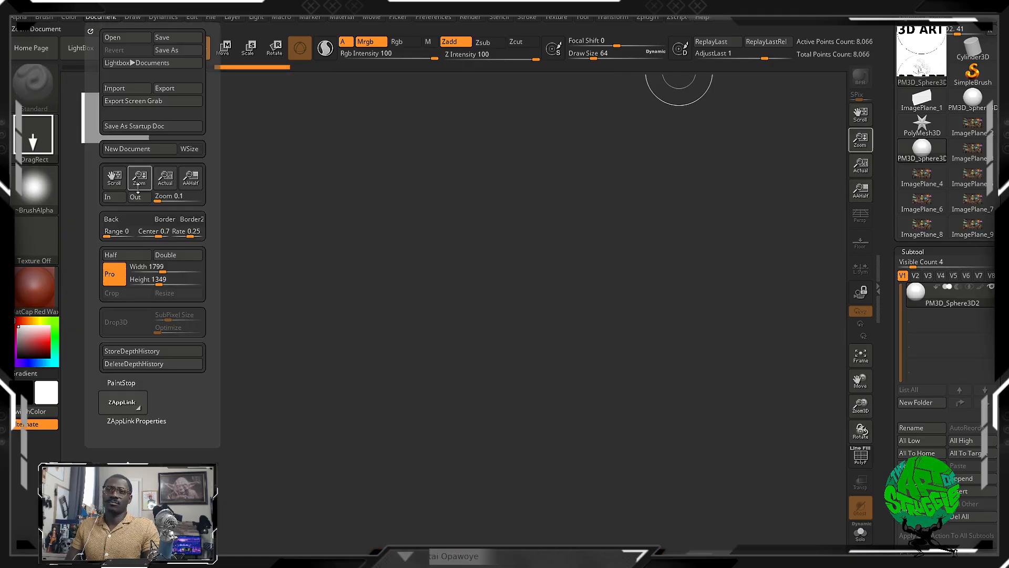
click(143, 266)
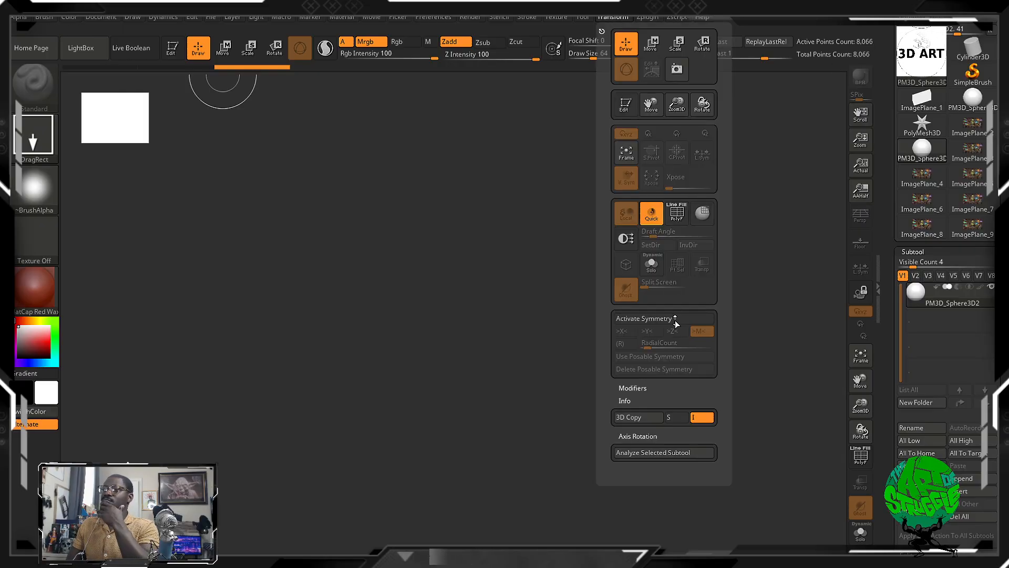
mouse_move(583, 18)
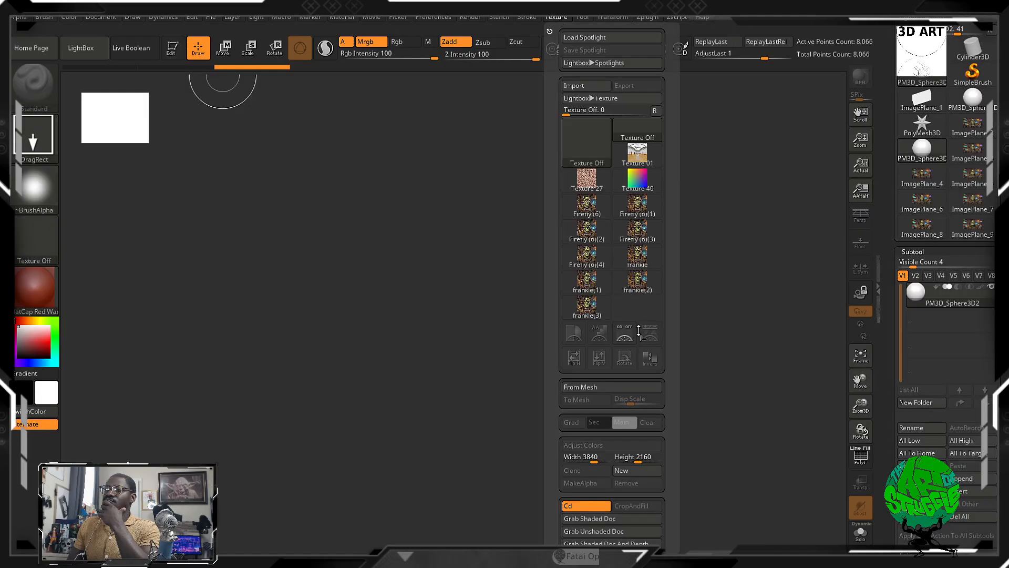
scroll(670, 329, down, 5)
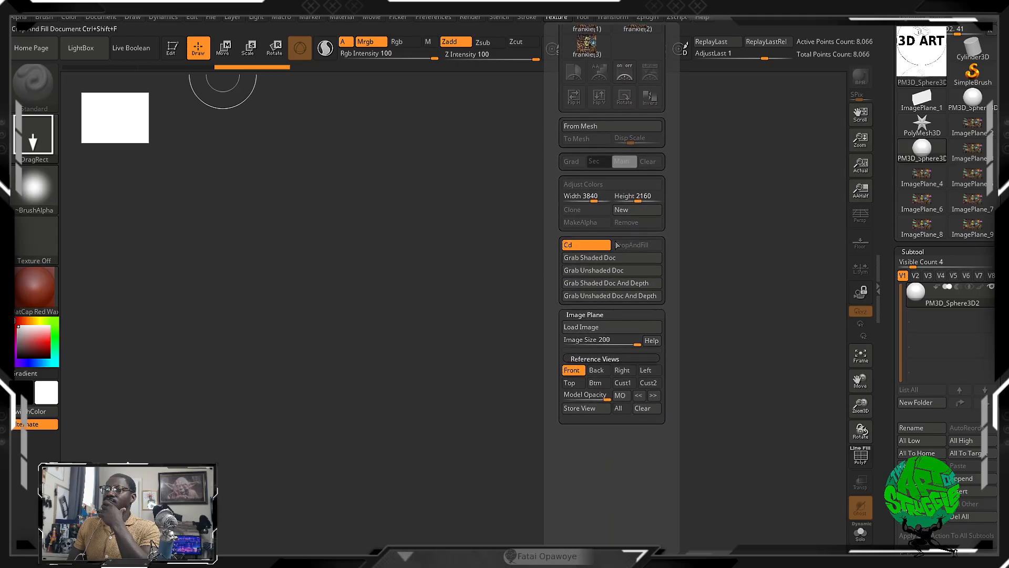
click(599, 332)
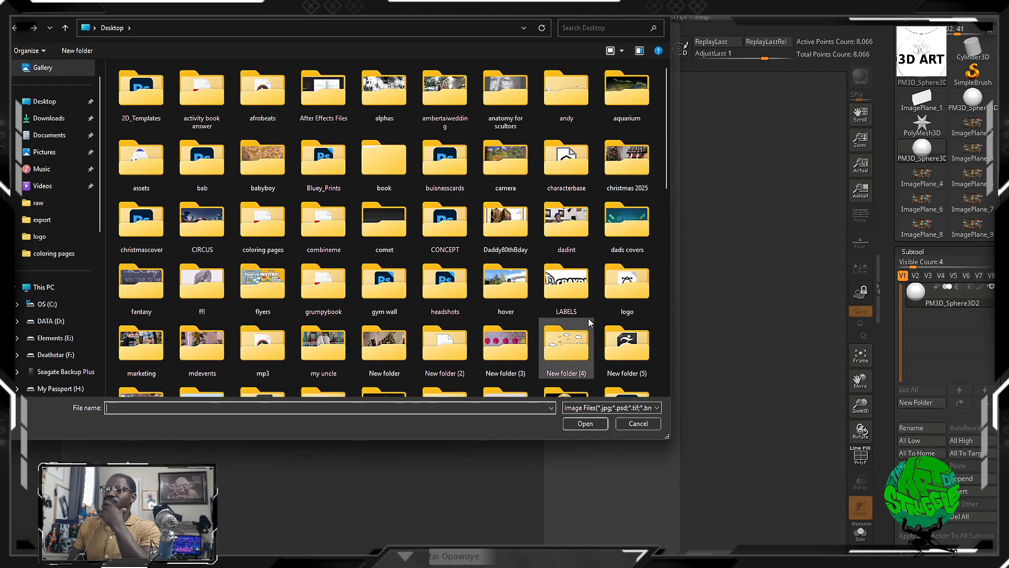
click(649, 423)
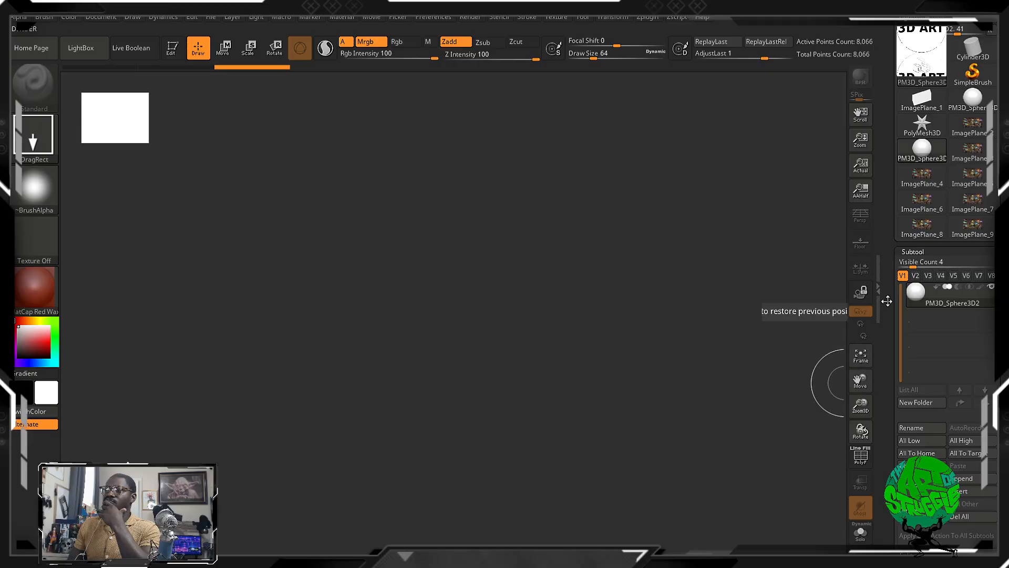
Return to Edit mode on a cleared canvas and frame the sphere.
mouse_move(937, 295)
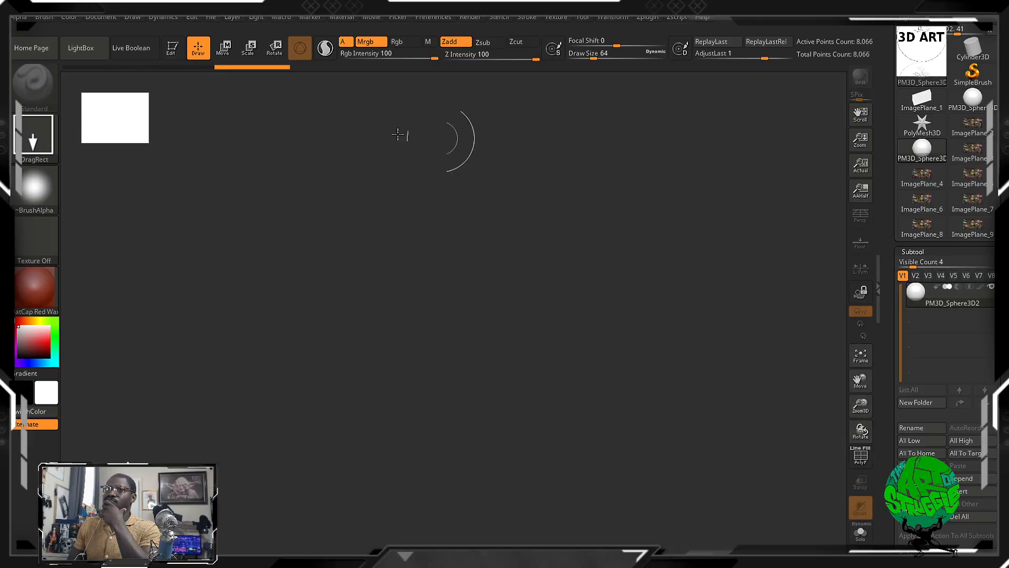
click(172, 50)
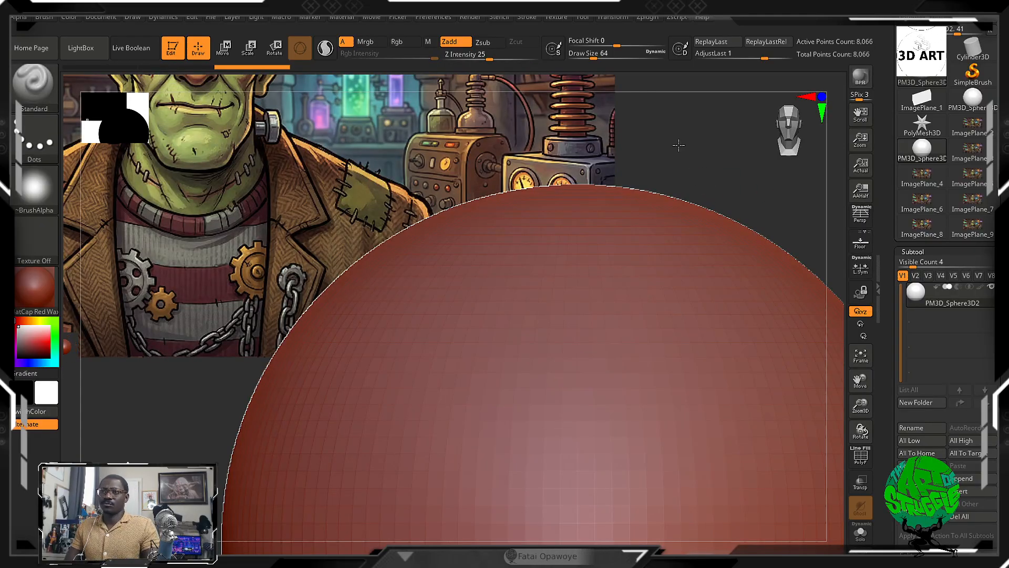
key(ctrl)
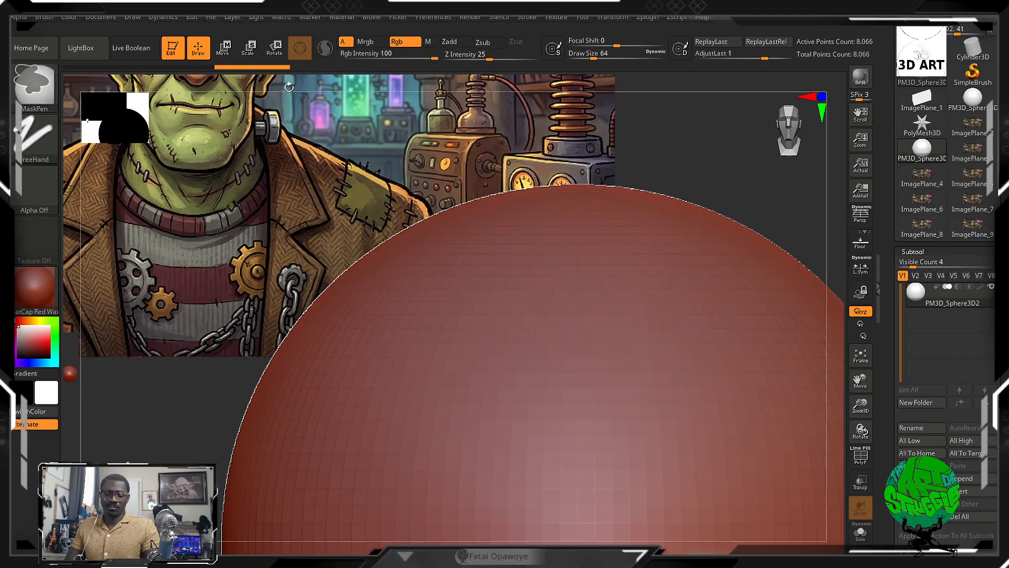
key(ctrl+n)
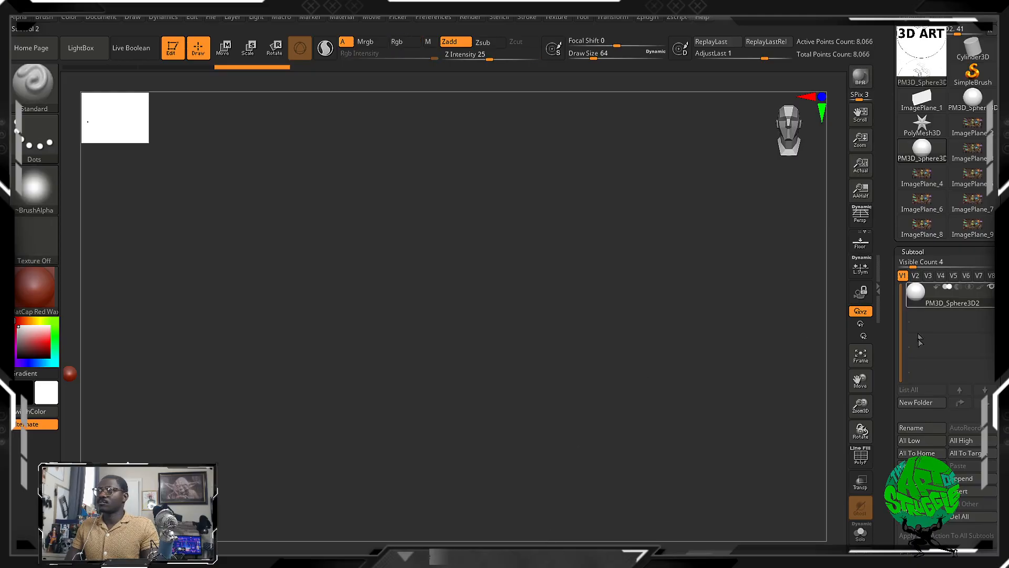
click(860, 356)
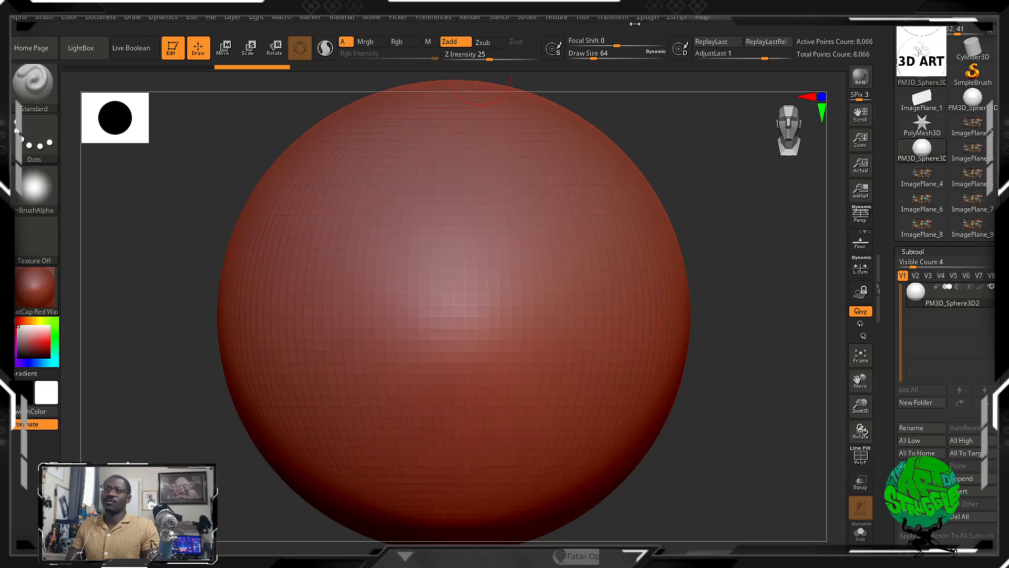
Load the frankie image from the Desktop as the front reference image plane at an Image Size of 200.
click(555, 19)
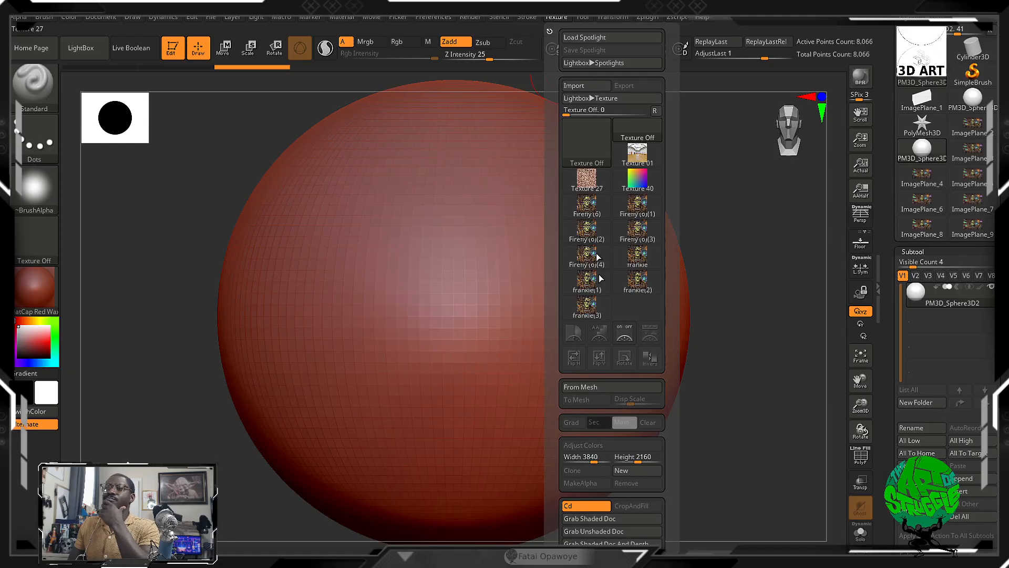
scroll(661, 213, down, 5)
scroll(662, 213, up, 5)
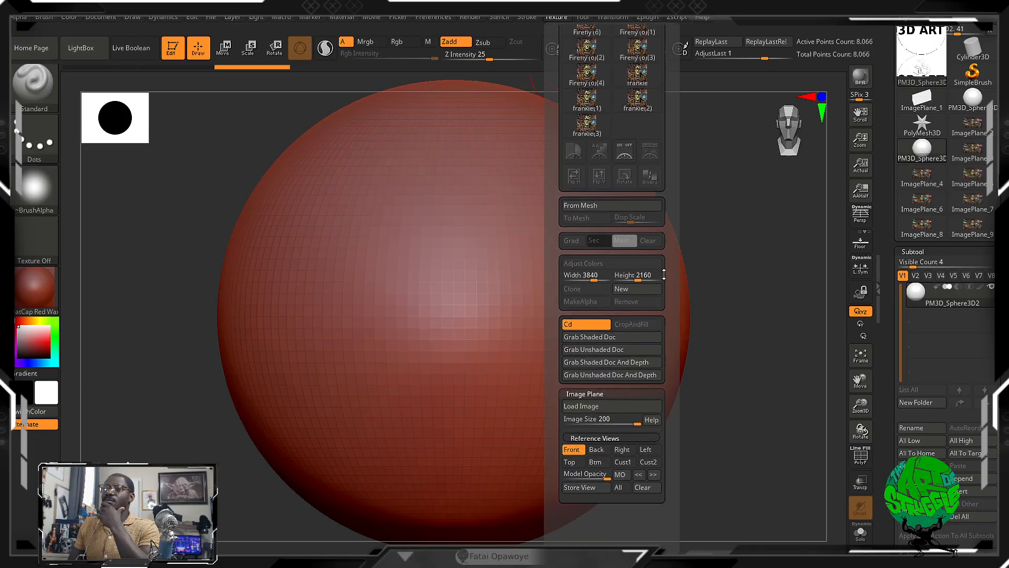
click(592, 407)
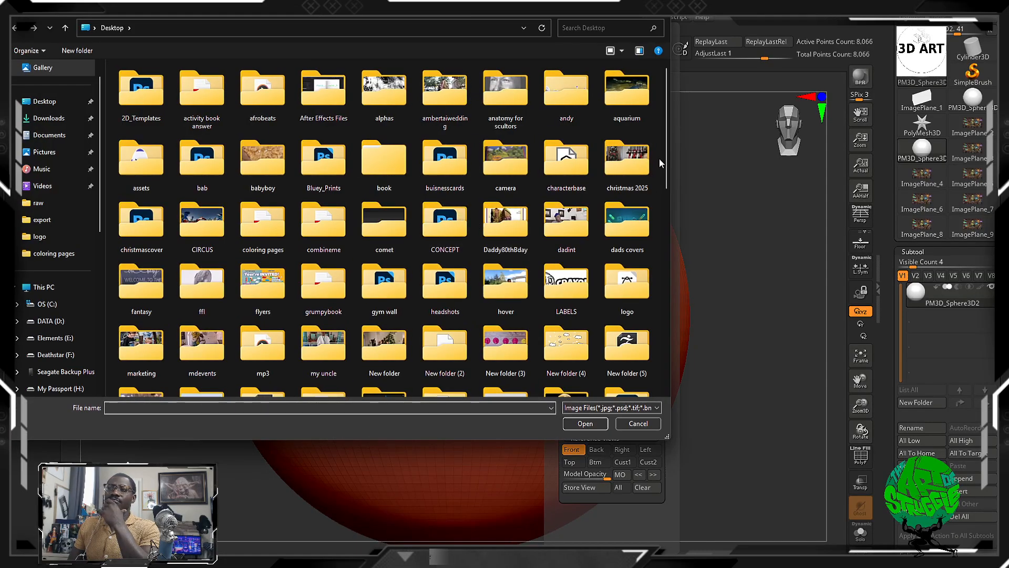
drag(664, 153, 664, 361)
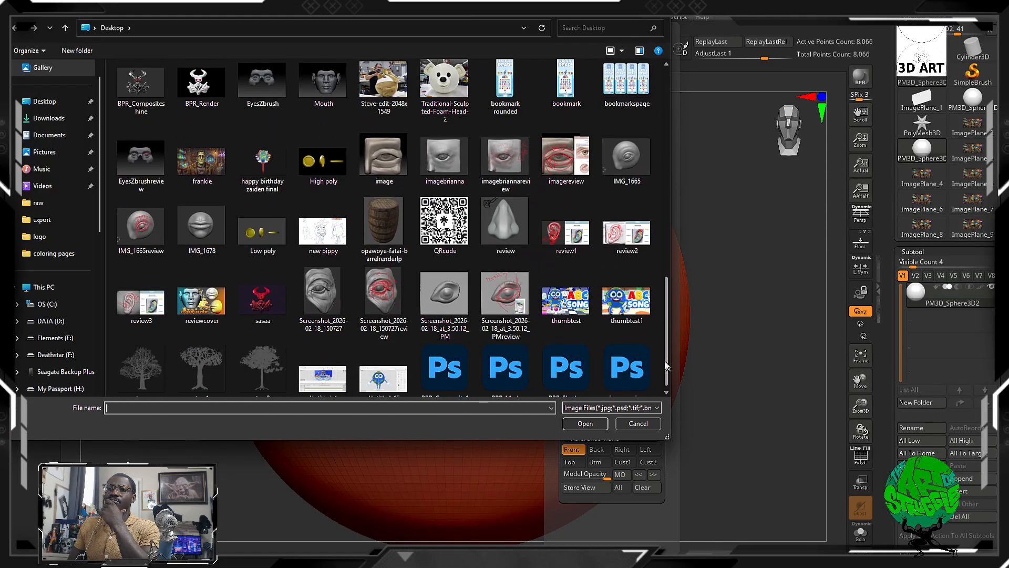
click(202, 165)
double_click(202, 163)
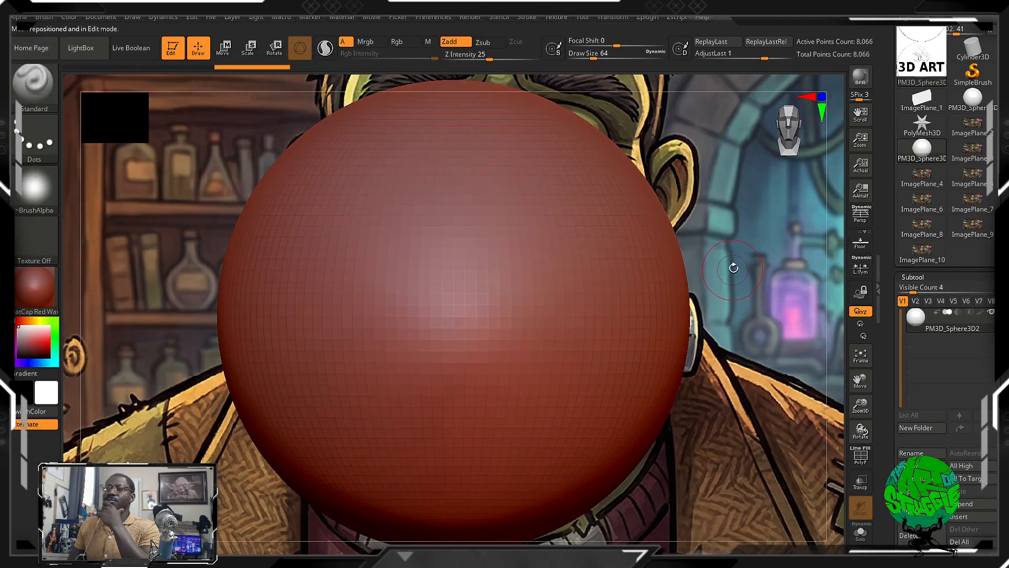
Set the image plane's Image Size to 100.
click(609, 18)
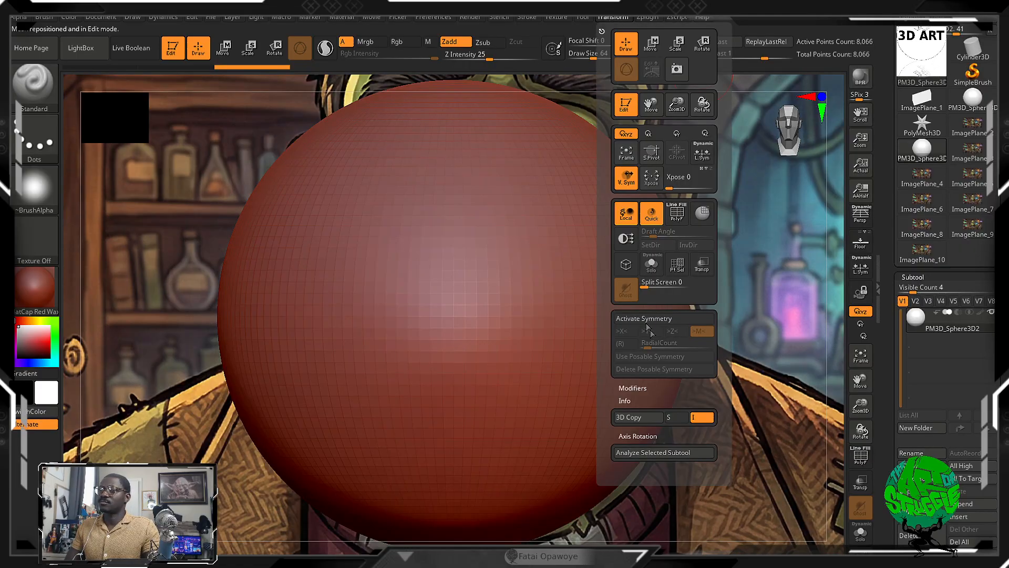
click(556, 17)
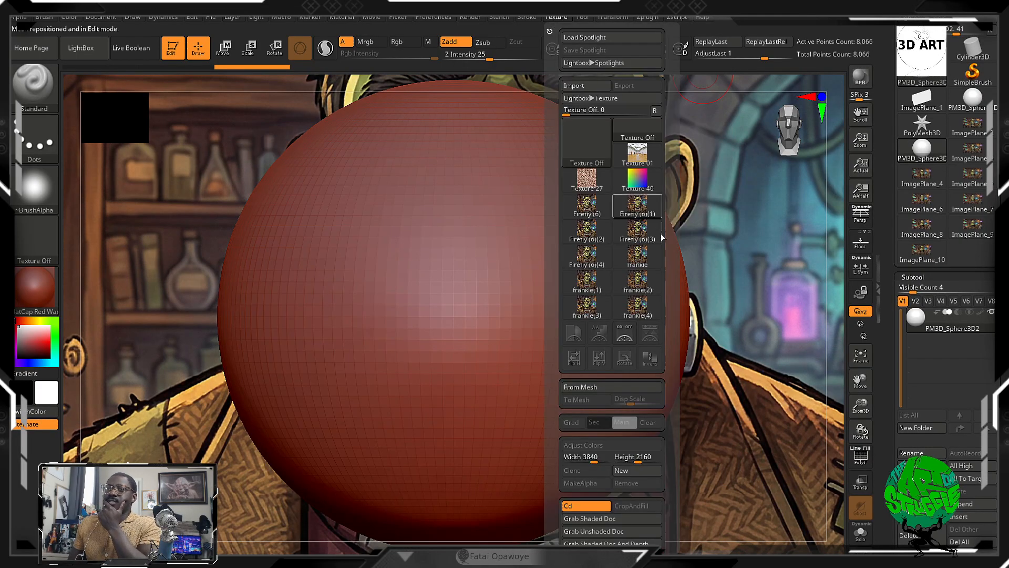
scroll(664, 287, down, 8)
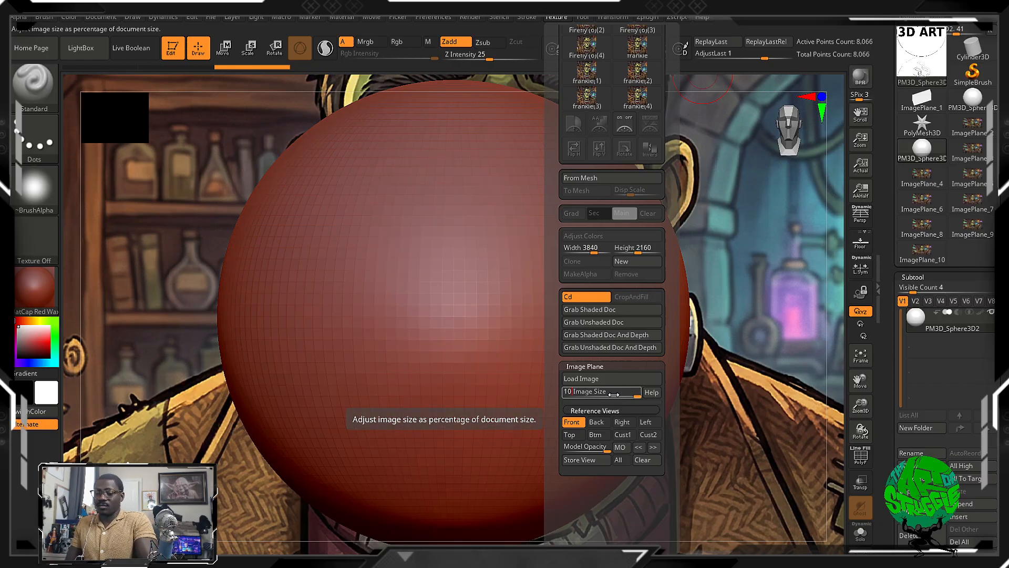
text(0)
key(Return)
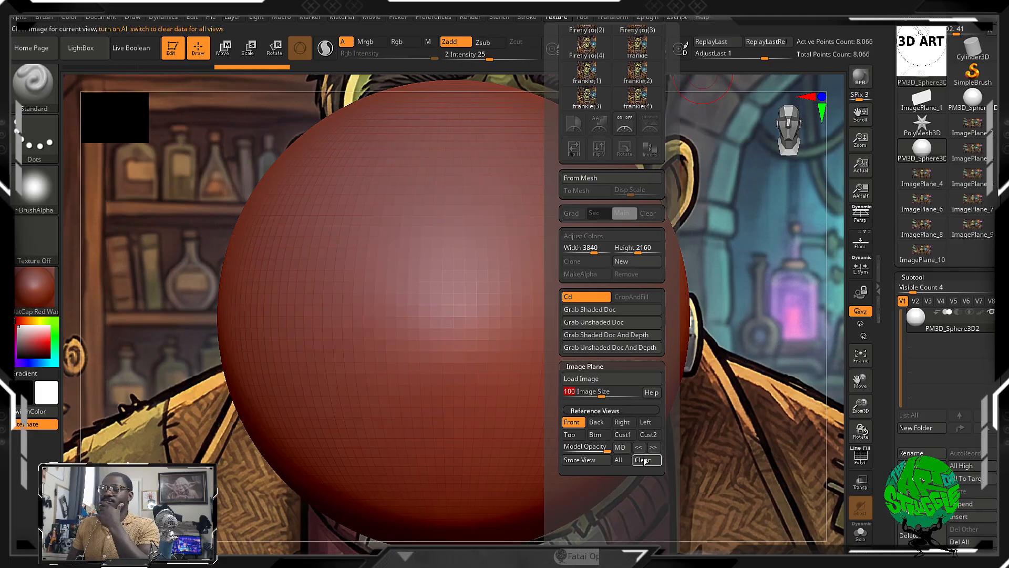
Clear the current front reference image and load the frankie image again.
click(595, 434)
click(604, 96)
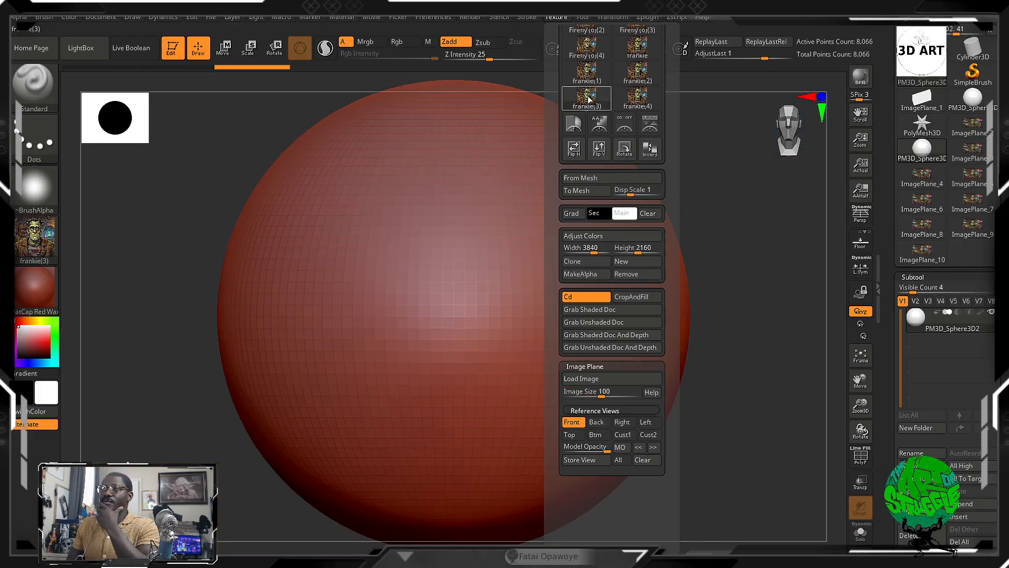
click(595, 378)
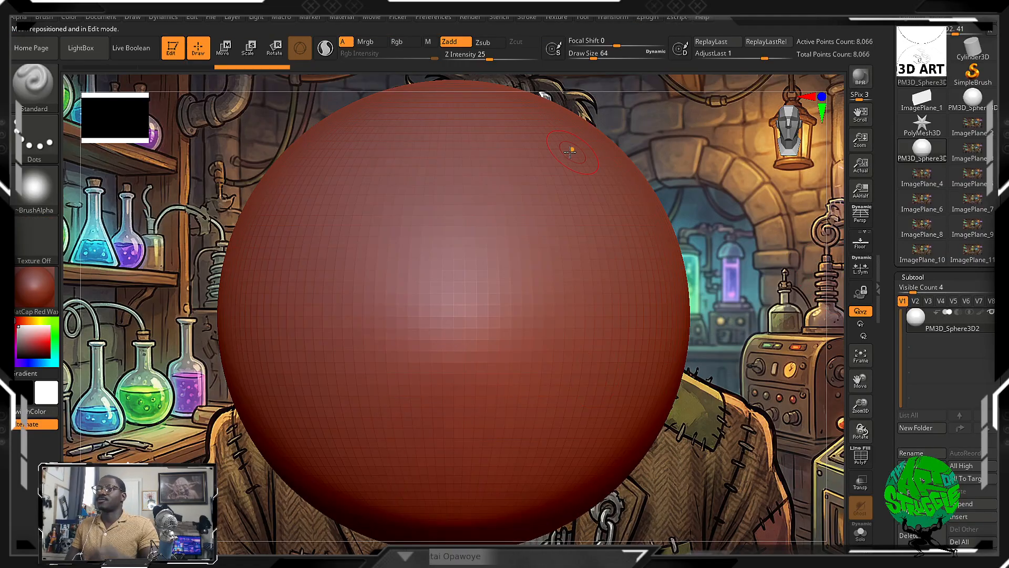
Switch the sphere's material to BasicMaterial and shrink the sphere in view to sit over Frankenstein's face.
click(35, 300)
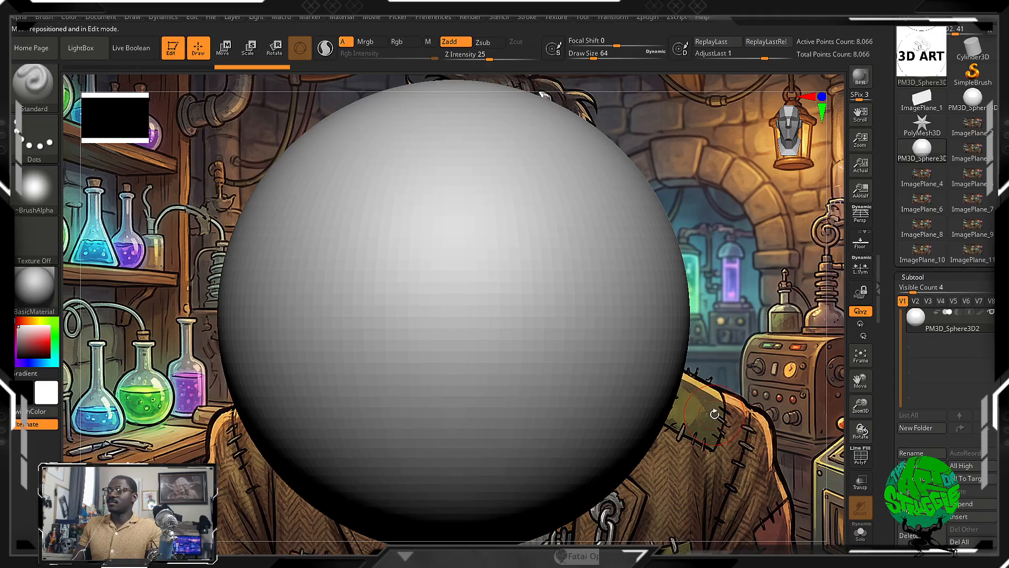
ctrl+right_drag(714, 414, 613, 309)
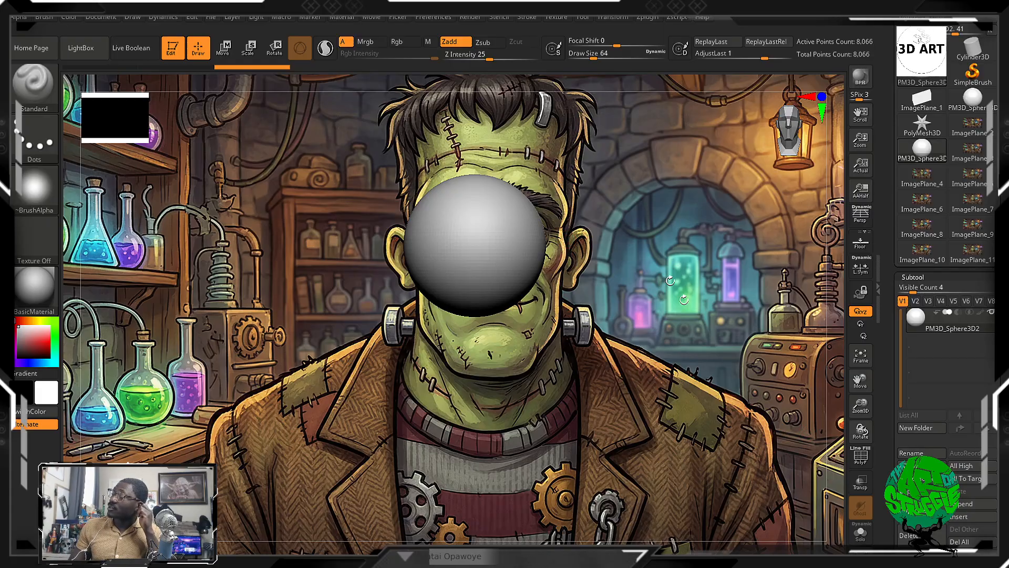
Set the reference view's Model Opacity to 70 so the face shows through the sphere.
click(624, 19)
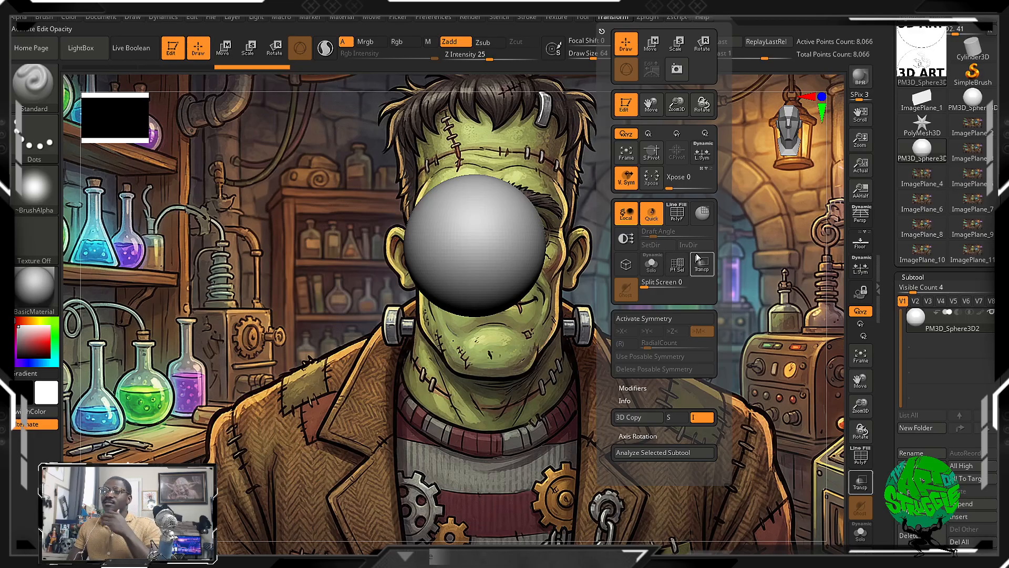
click(589, 18)
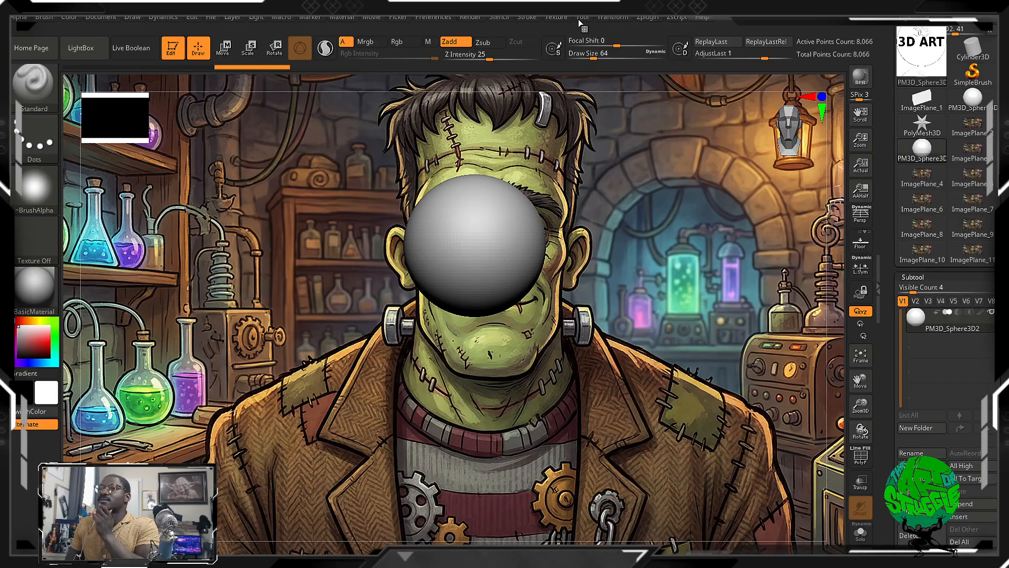
click(551, 19)
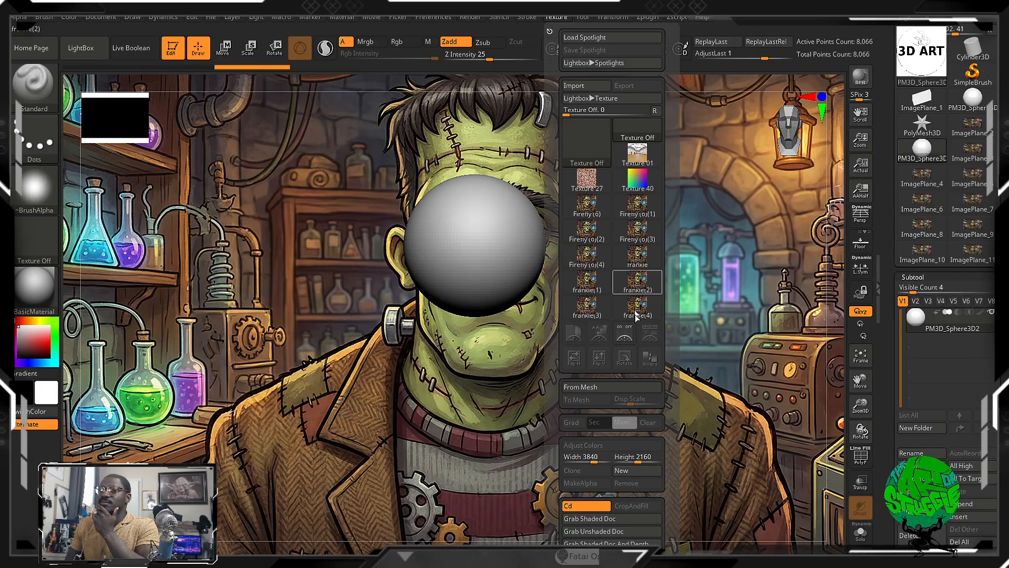
drag(661, 379, 668, 297)
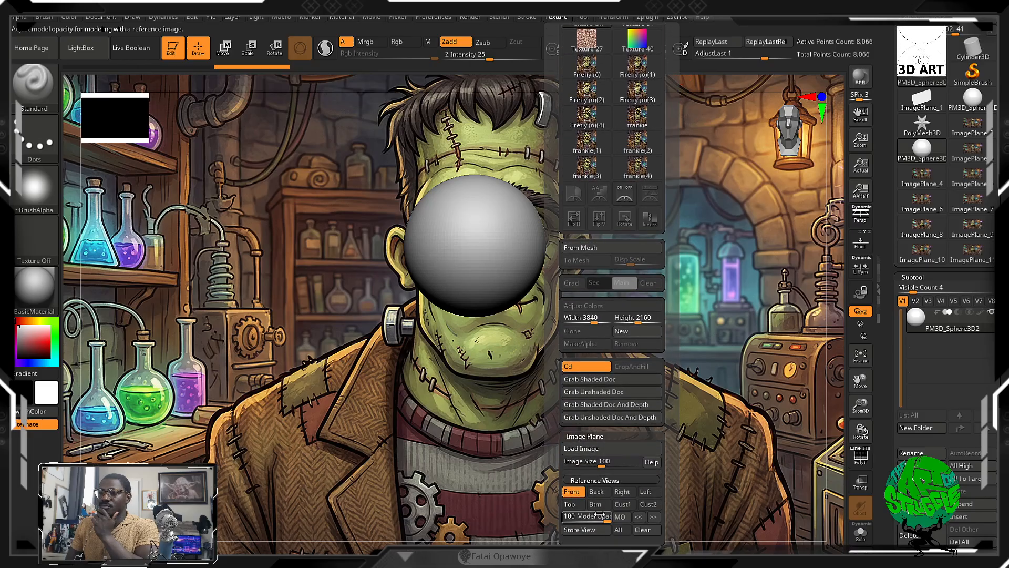
drag(605, 517, 590, 517)
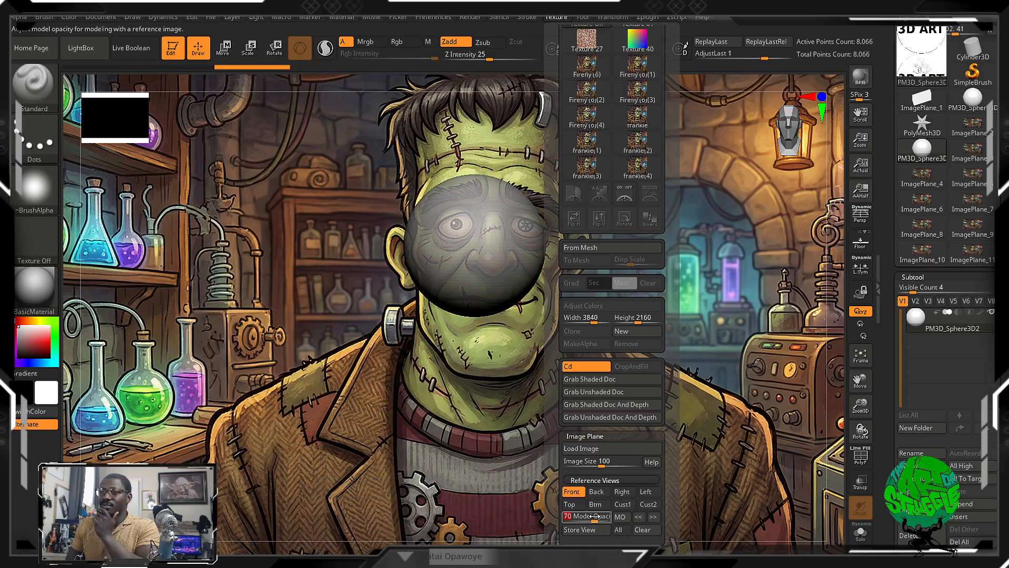
Replace the active sphere with a new ZSphere tool.
mouse_move(967, 334)
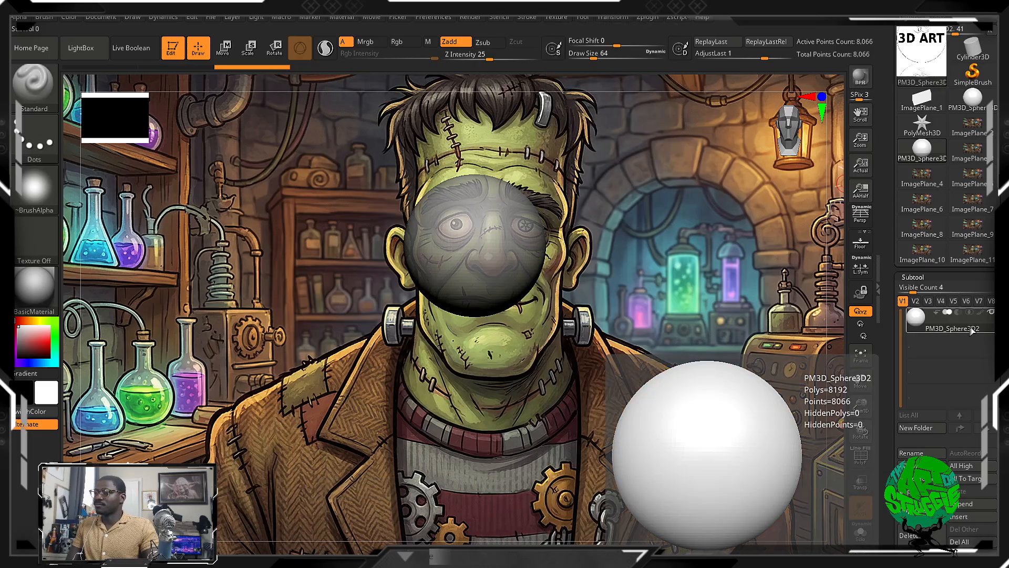
scroll(975, 340, down, 6)
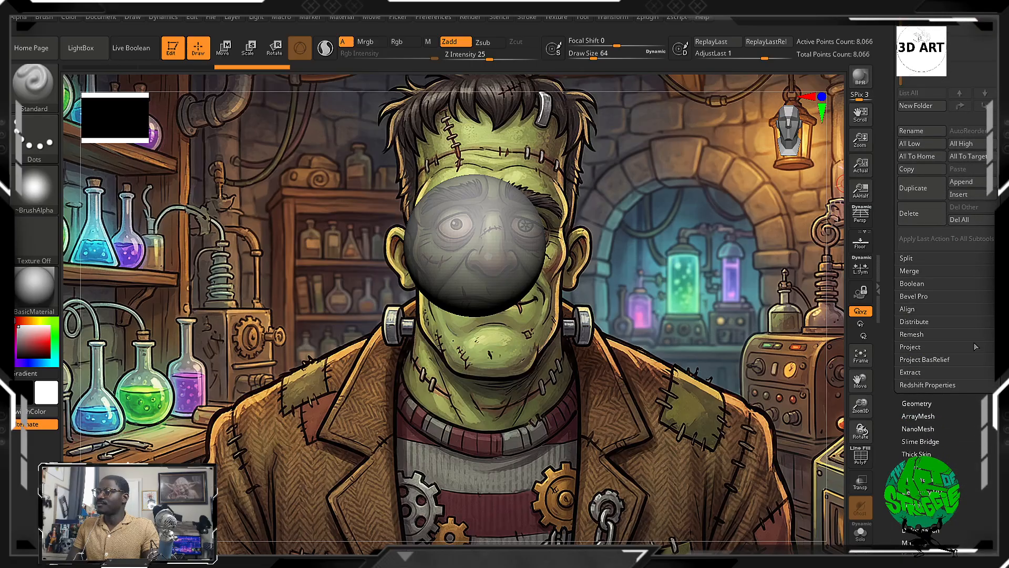
scroll(963, 439, up, 6)
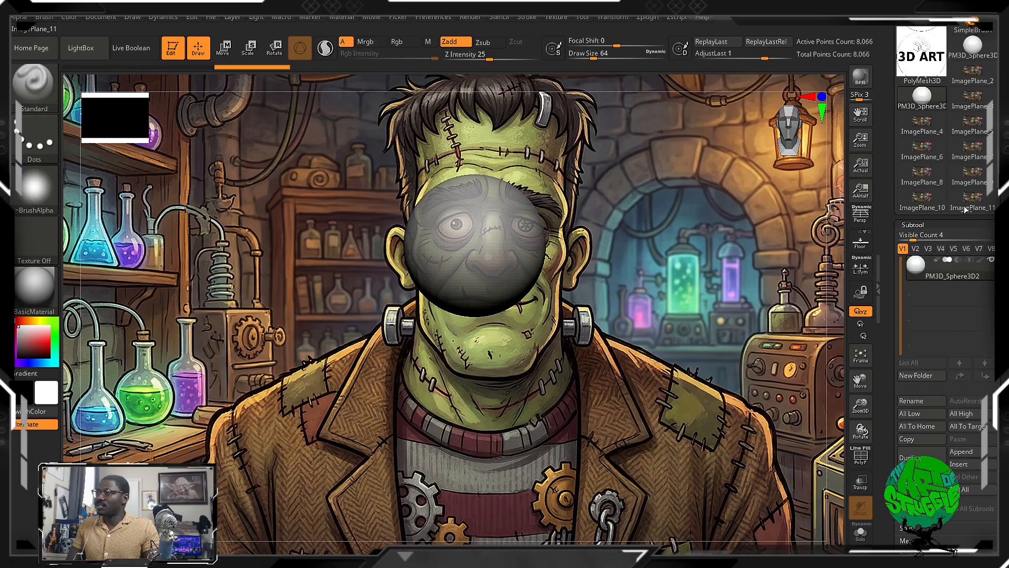
scroll(938, 173, up, 3)
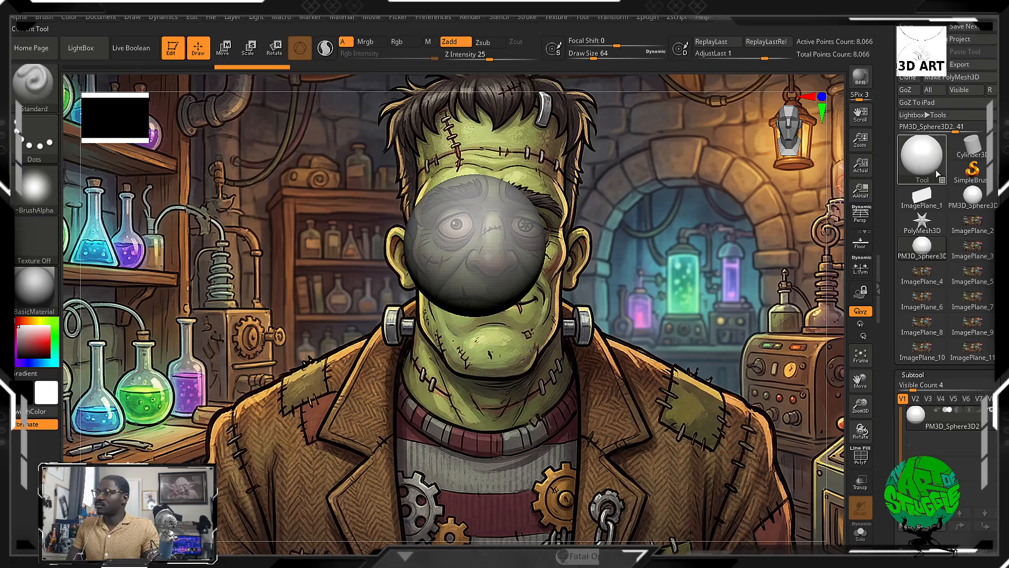
click(925, 158)
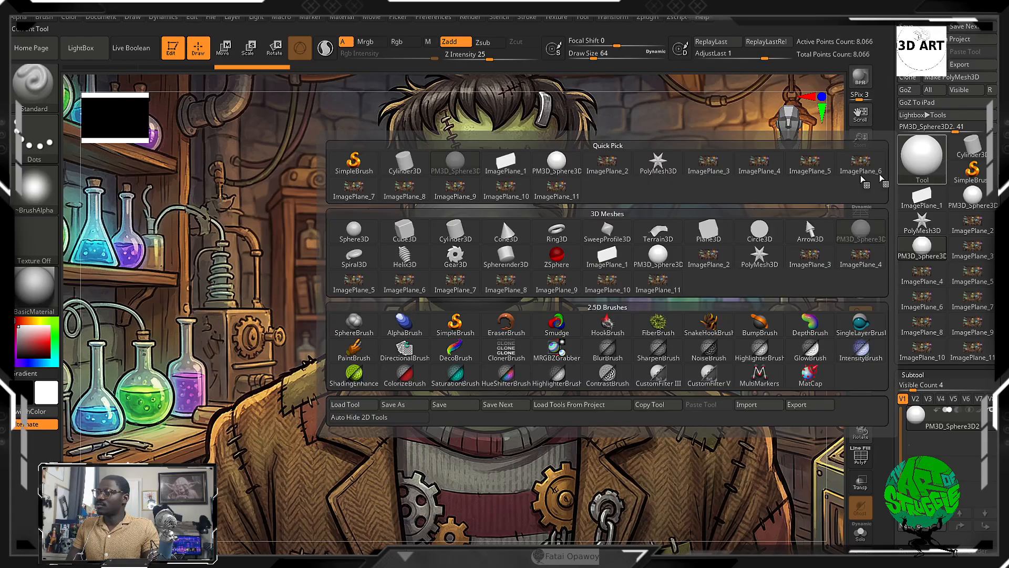
click(557, 258)
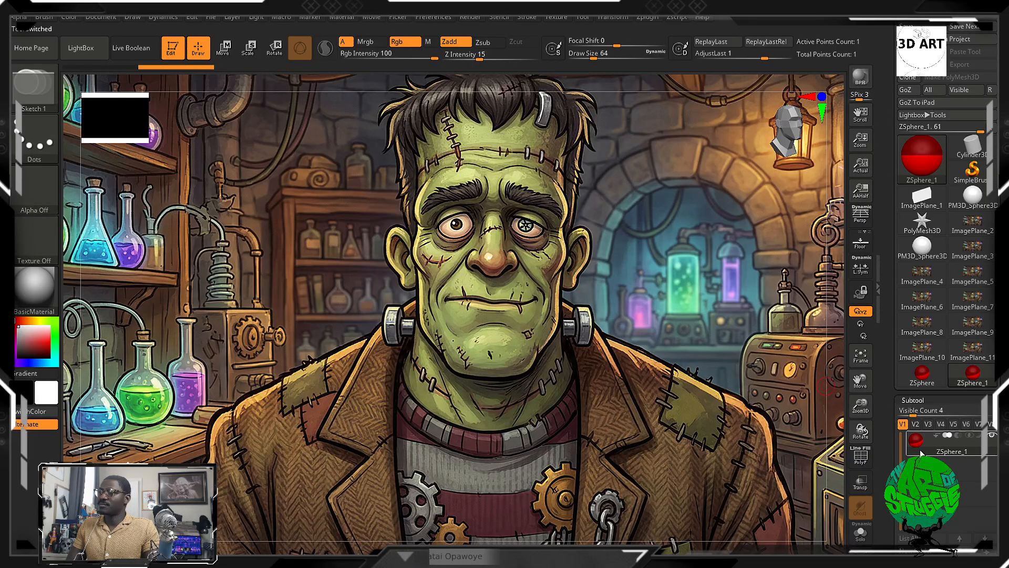
Frame the ZSphere and fit it over Frankenstein's forehead and eyes in a straight front view.
key(f)
shift+drag(729, 361, 730, 343)
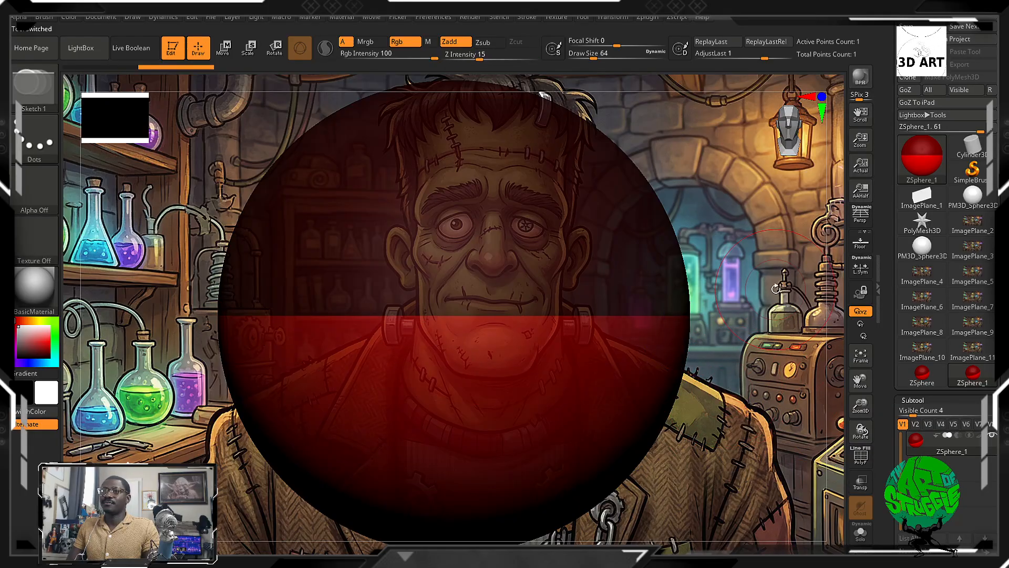
alt+drag(776, 289, 647, 160)
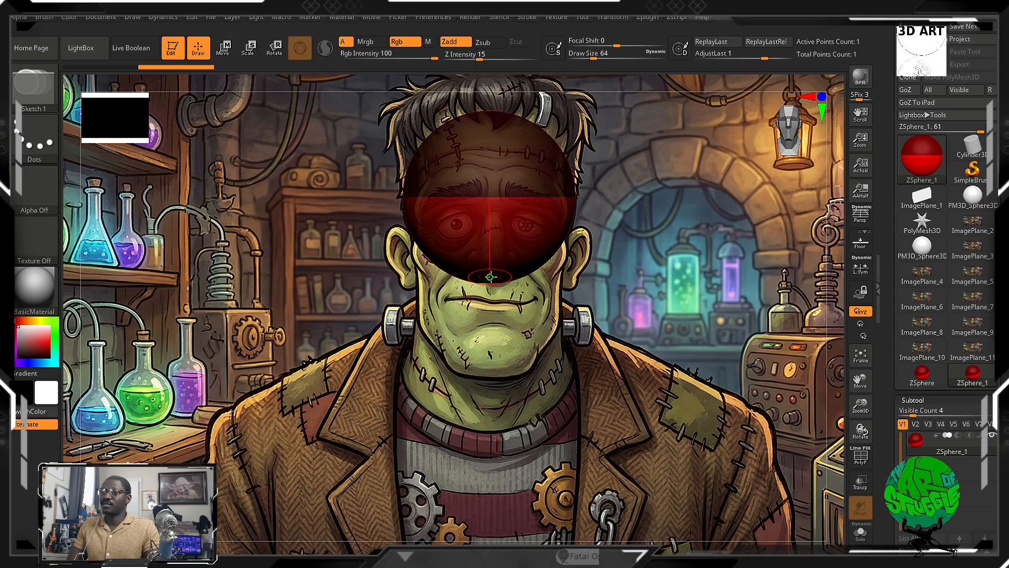
Add a second ZSphere over the lower face and move both so they span the head from crown to chin.
drag(486, 276, 513, 359)
mouse_move(594, 337)
mouse_down()
mouse_move(610, 326)
mouse_move(601, 321)
mouse_up()
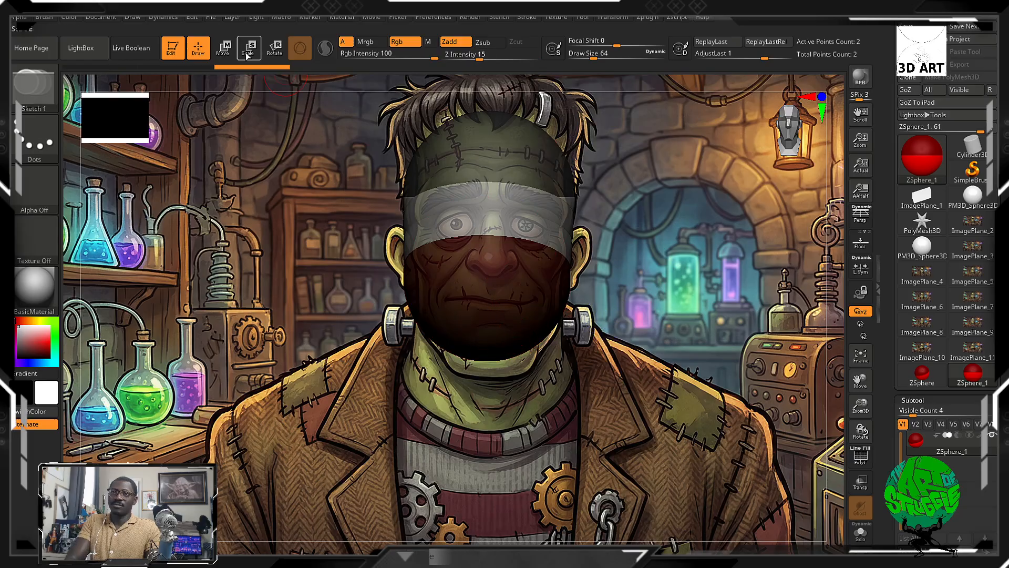
click(222, 48)
drag(460, 338, 464, 355)
drag(475, 151, 479, 115)
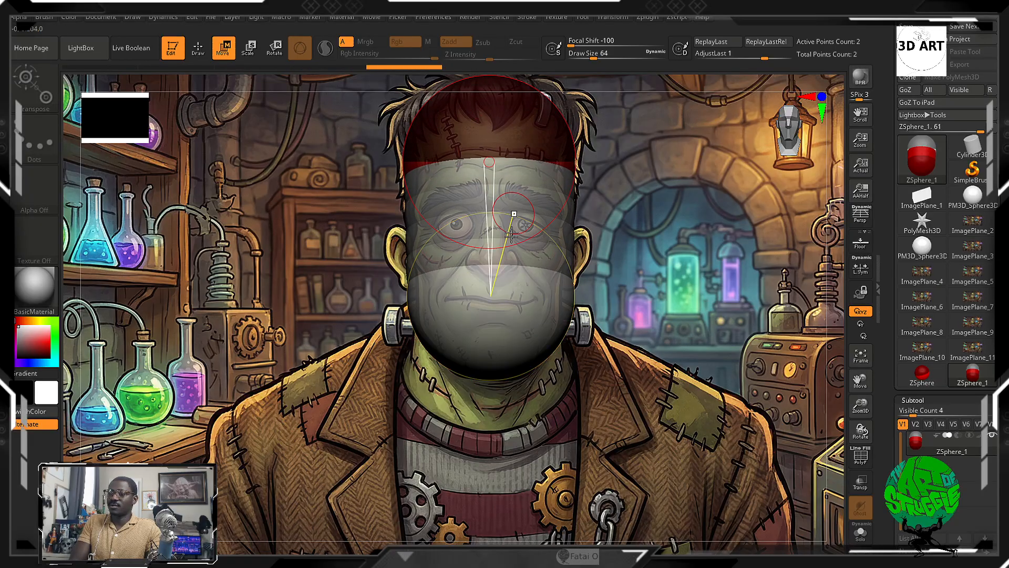
drag(495, 357, 496, 369)
drag(603, 335, 655, 332)
key(ctrl+z)
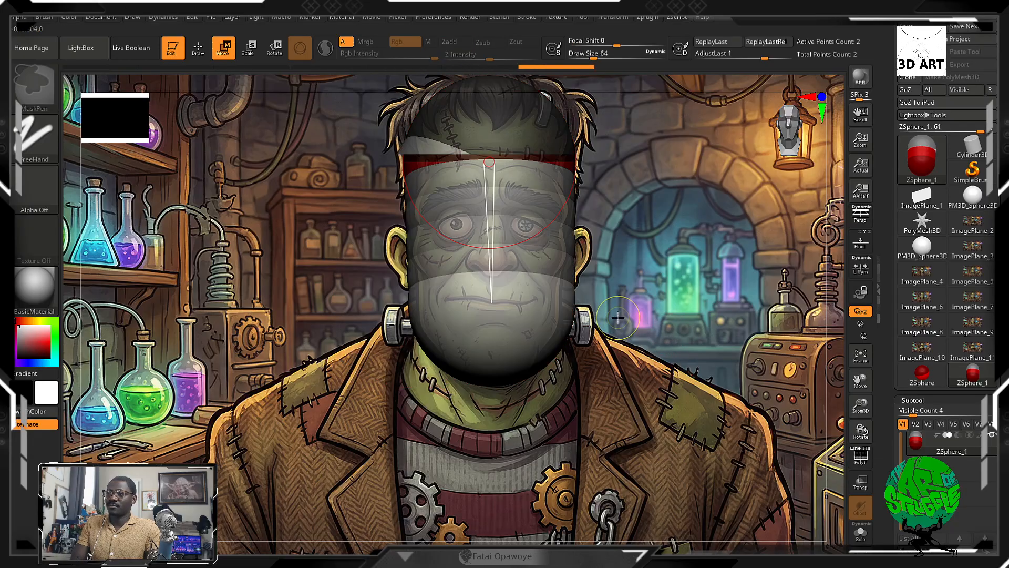
drag(602, 251, 650, 251)
key(ctrl+z)
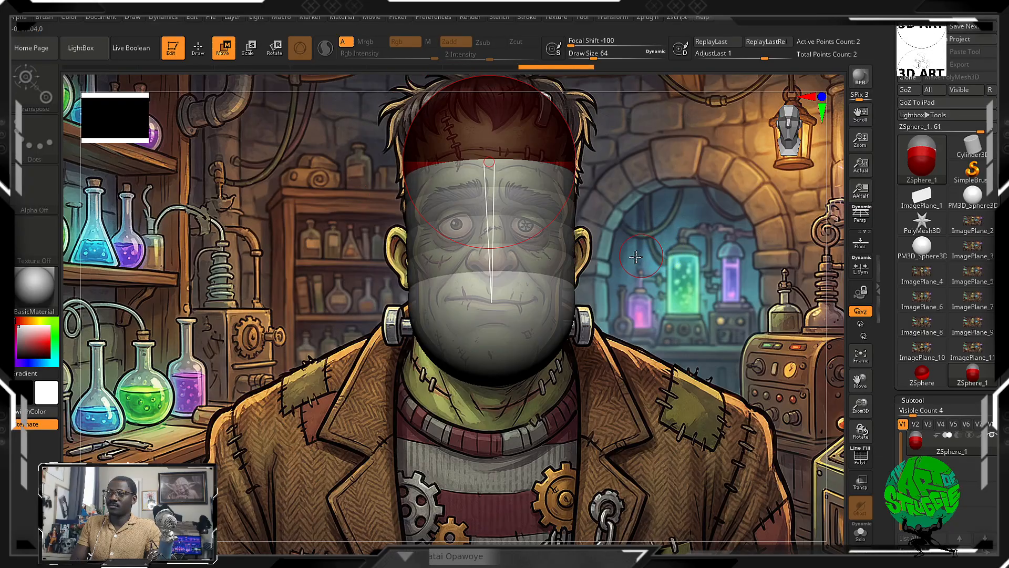
Add two further ZSpheres beneath the head to start the neck and orbit to an angled view.
click(198, 49)
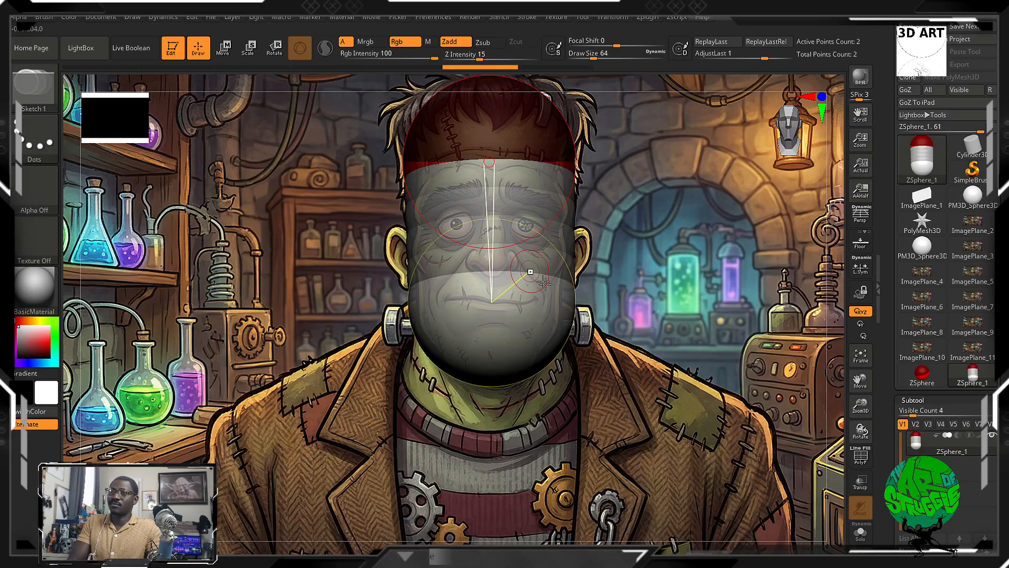
mouse_move(557, 302)
mouse_down()
mouse_move(584, 302)
mouse_move(538, 320)
mouse_move(586, 376)
mouse_move(645, 415)
mouse_up()
mouse_move(684, 268)
mouse_down()
mouse_move(713, 255)
mouse_move(624, 286)
mouse_up()
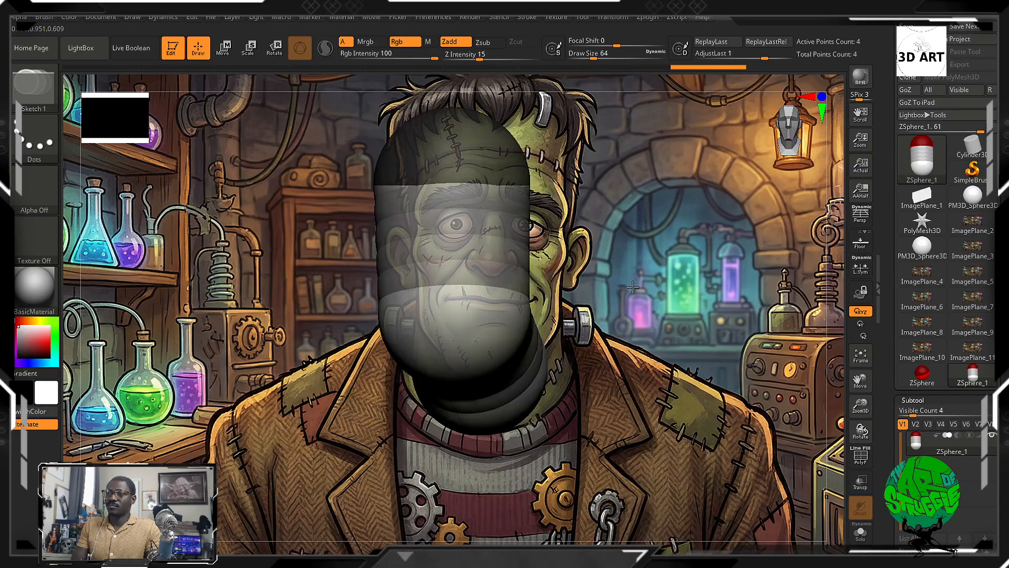
Move the lowest neck ZSphere further under the chin and raise the top ZSphere to extend the skull.
click(232, 50)
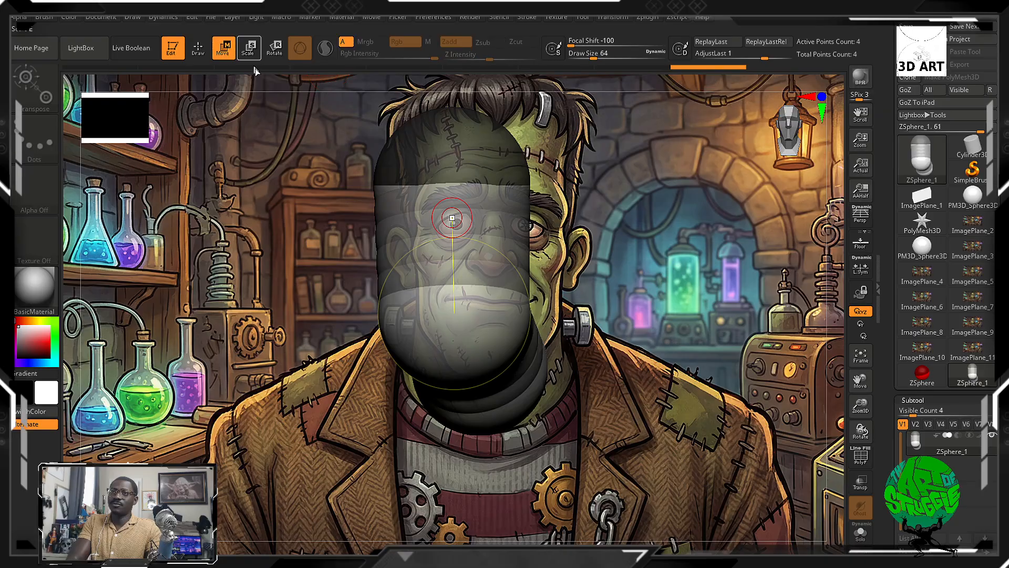
mouse_move(508, 416)
mouse_down()
mouse_move(464, 421)
mouse_move(485, 423)
mouse_up()
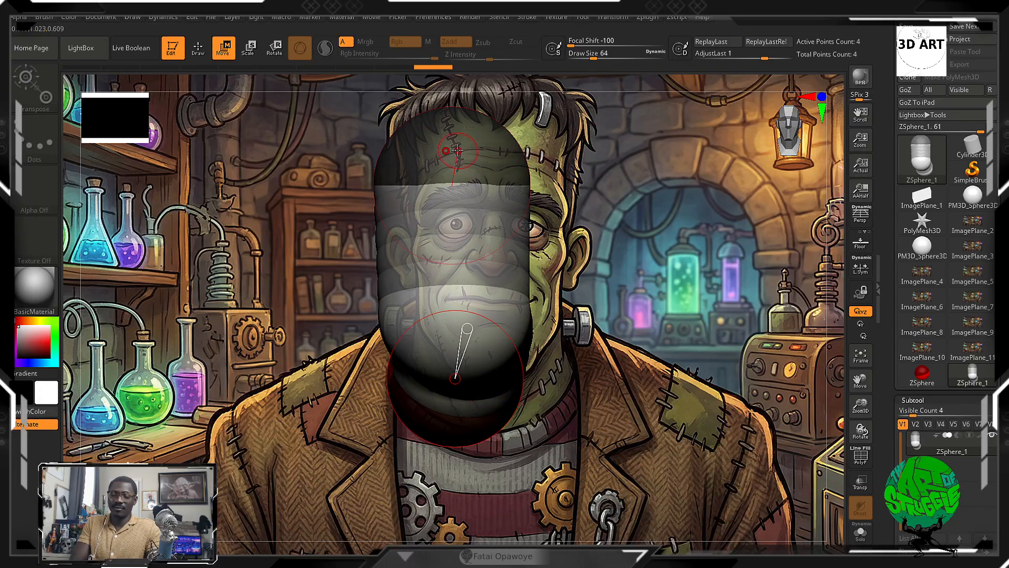
drag(445, 152, 446, 135)
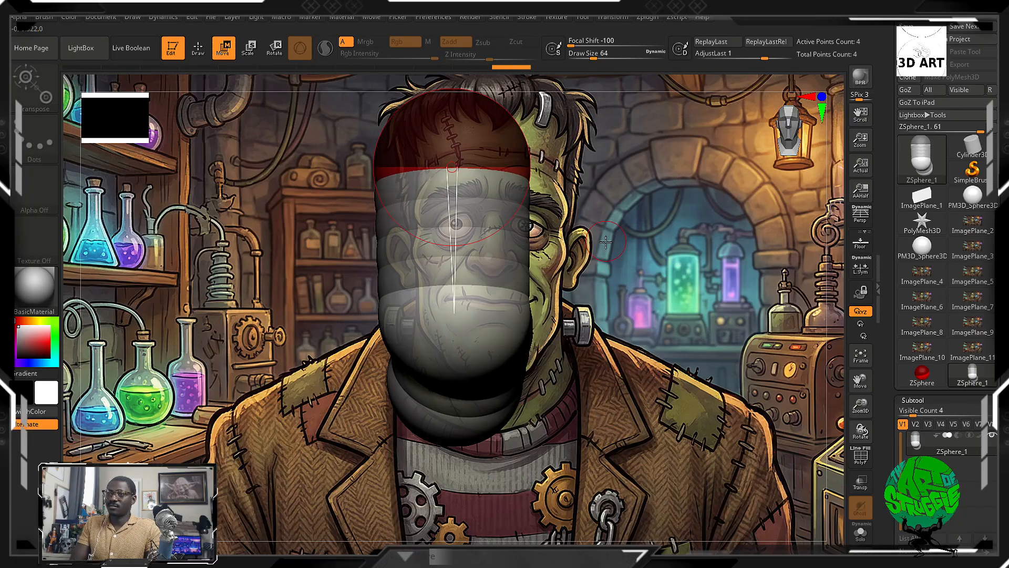
click(203, 52)
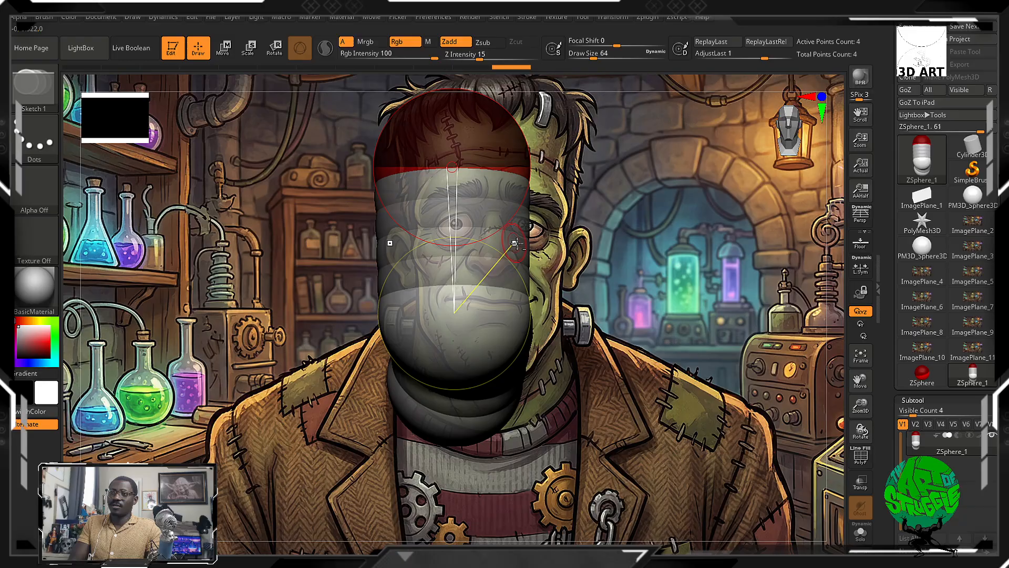
alt+drag(557, 232, 593, 226)
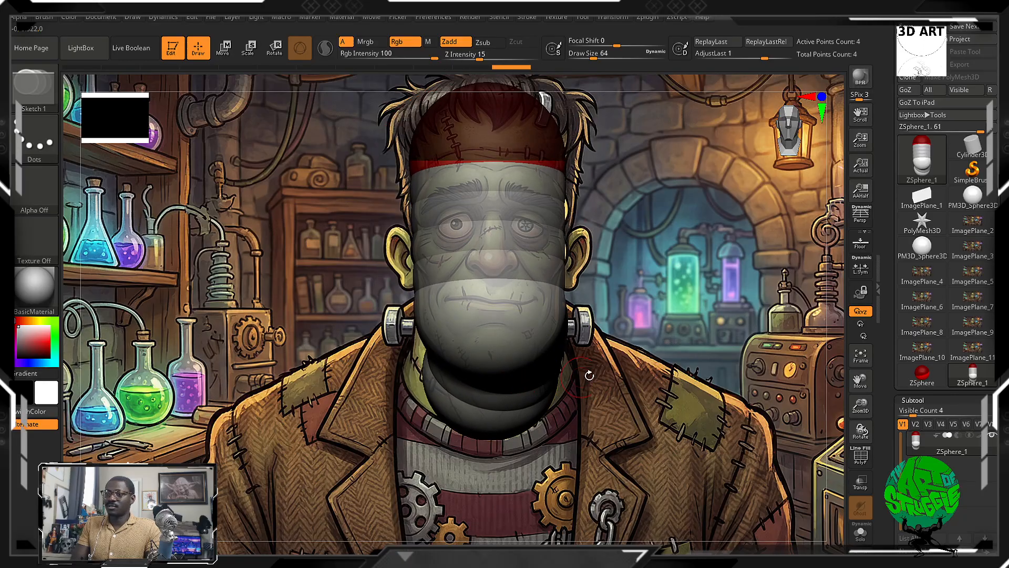
mouse_move(589, 374)
mouse_down()
mouse_move(605, 389)
mouse_move(568, 336)
mouse_up()
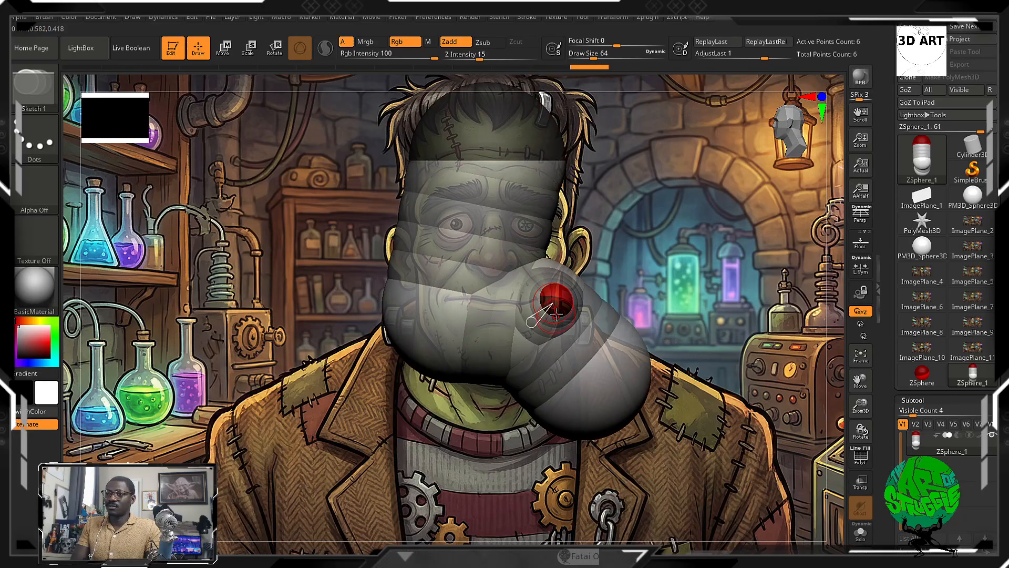
key(ctrl+z)
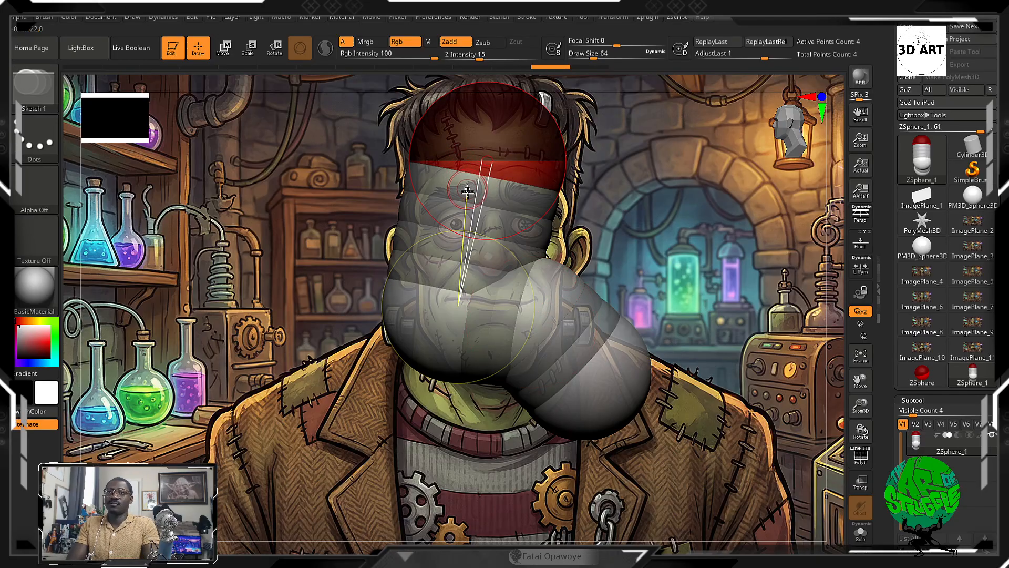
Reposition the neck ZSphere under the chin and return to a straight front view.
key(w)
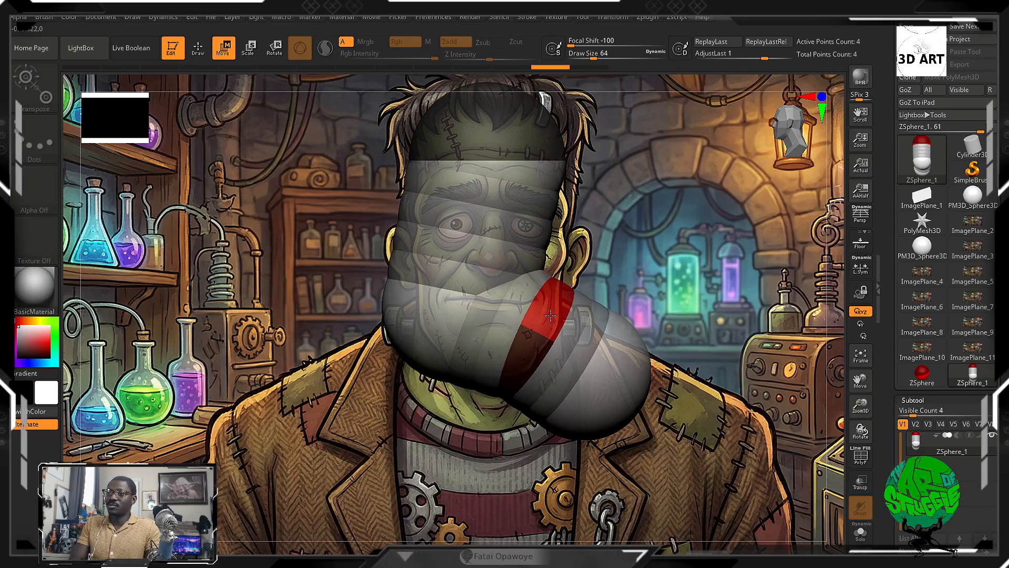
mouse_move(550, 316)
mouse_down()
mouse_move(587, 315)
mouse_move(571, 323)
mouse_move(595, 286)
mouse_move(578, 308)
mouse_up()
mouse_move(640, 241)
mouse_down()
mouse_move(697, 239)
mouse_move(610, 266)
mouse_move(641, 240)
mouse_move(662, 241)
mouse_move(573, 271)
mouse_move(592, 275)
mouse_up()
Delete the two neck ZSpheres beneath the head, keep only the two head ZSpheres, and return to the front view.
click(204, 51)
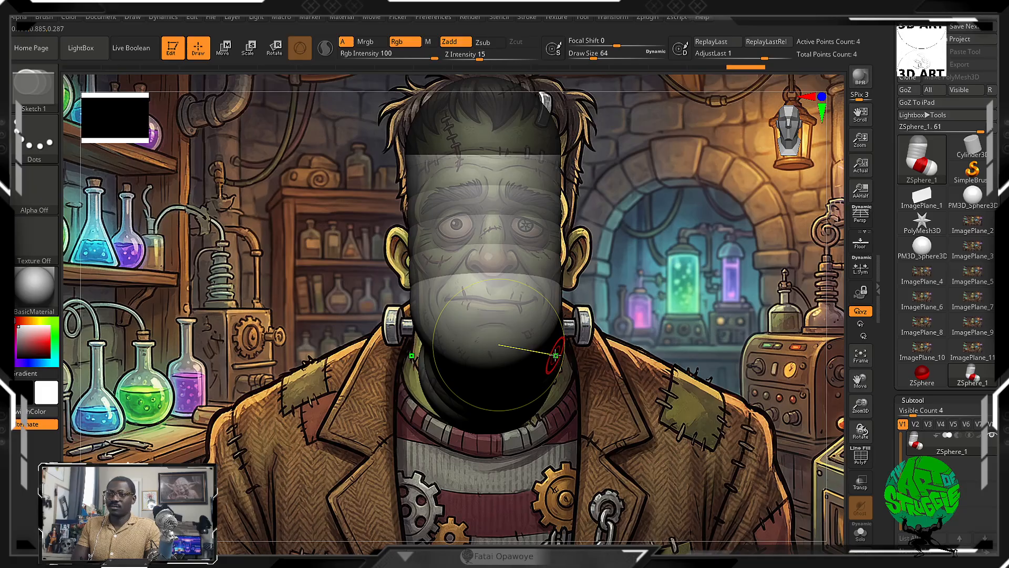
click(557, 357)
drag(626, 337, 552, 321)
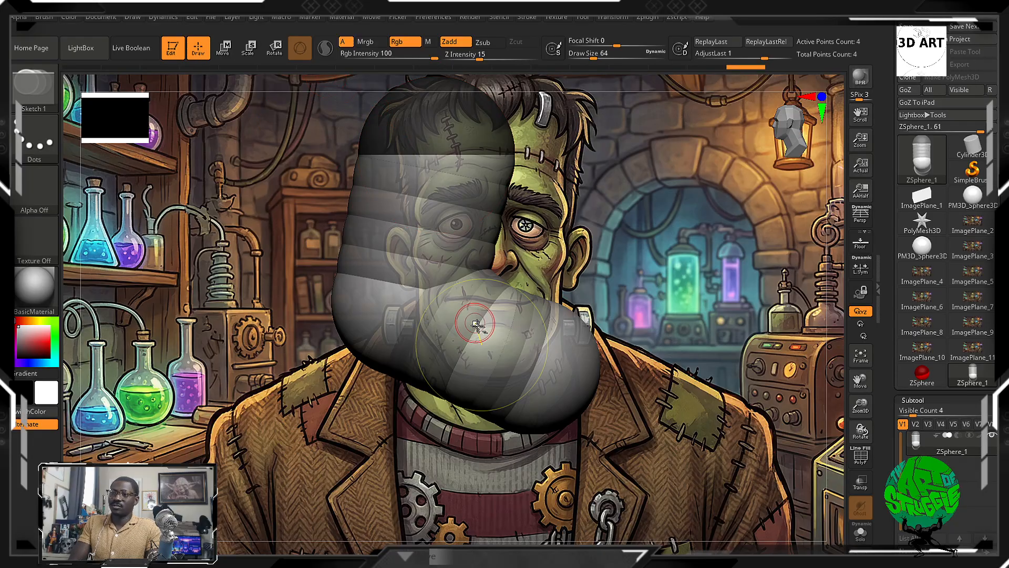
alt+click(490, 330)
alt+click(557, 358)
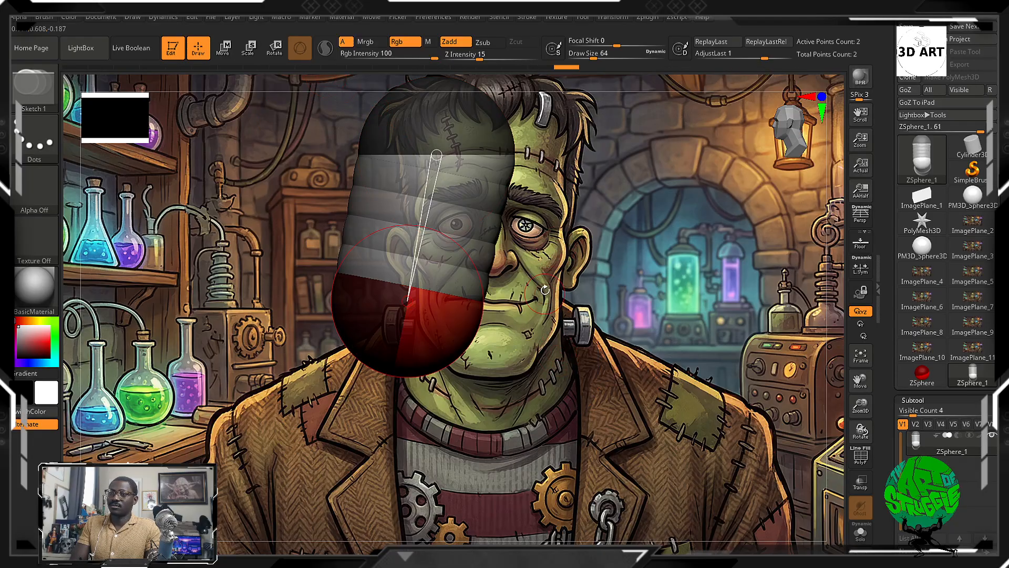
drag(545, 290, 628, 286)
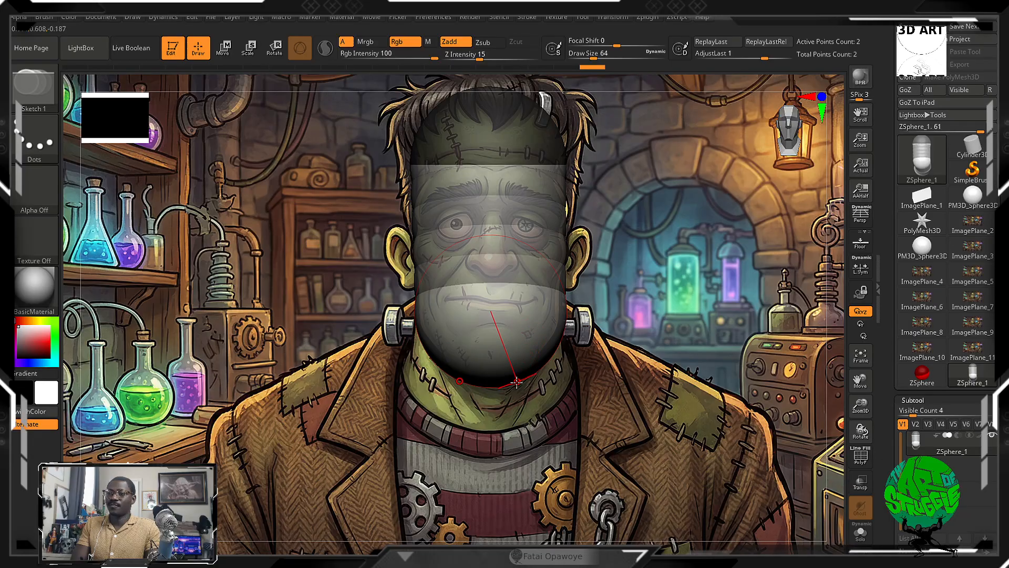
drag(505, 386, 524, 383)
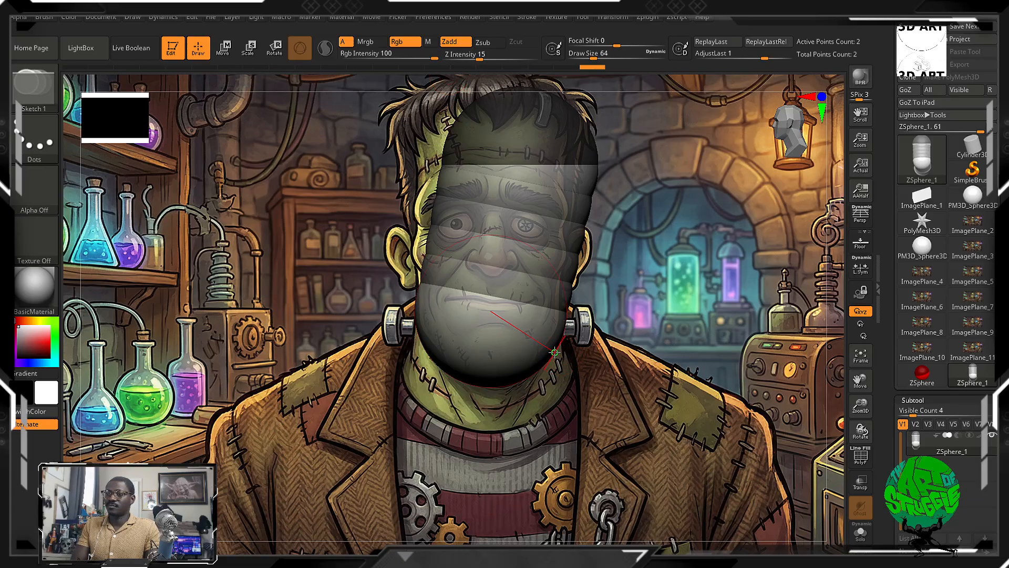
right_drag(554, 351, 589, 334)
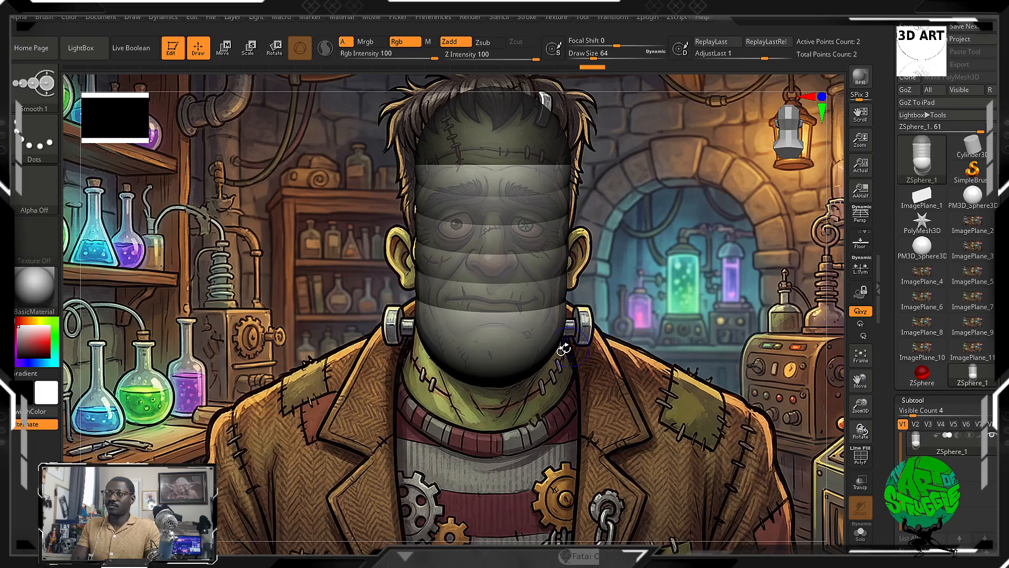
drag(493, 376, 534, 389)
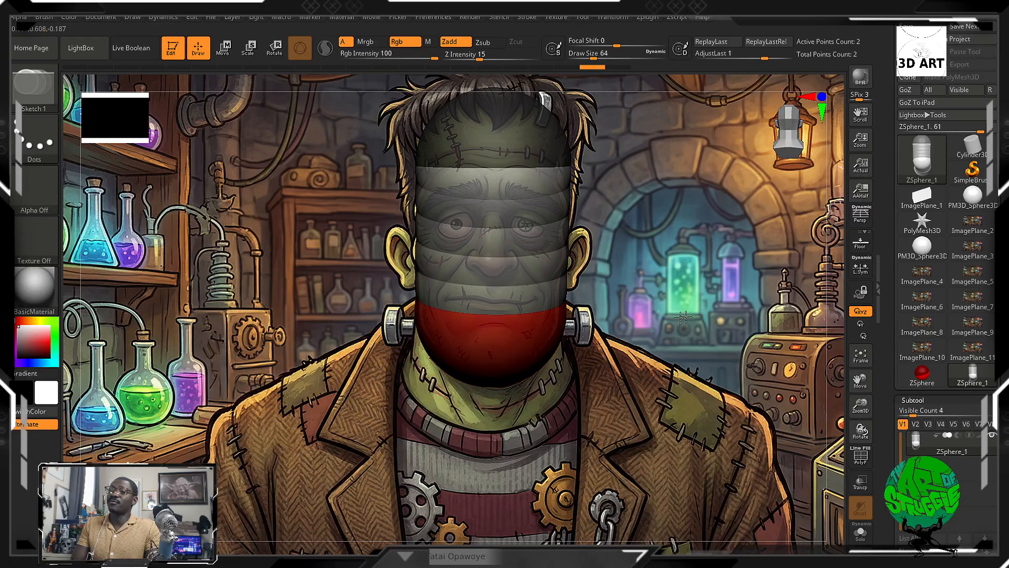
right_drag(718, 280, 672, 314)
shift+right_drag(739, 204, 704, 310)
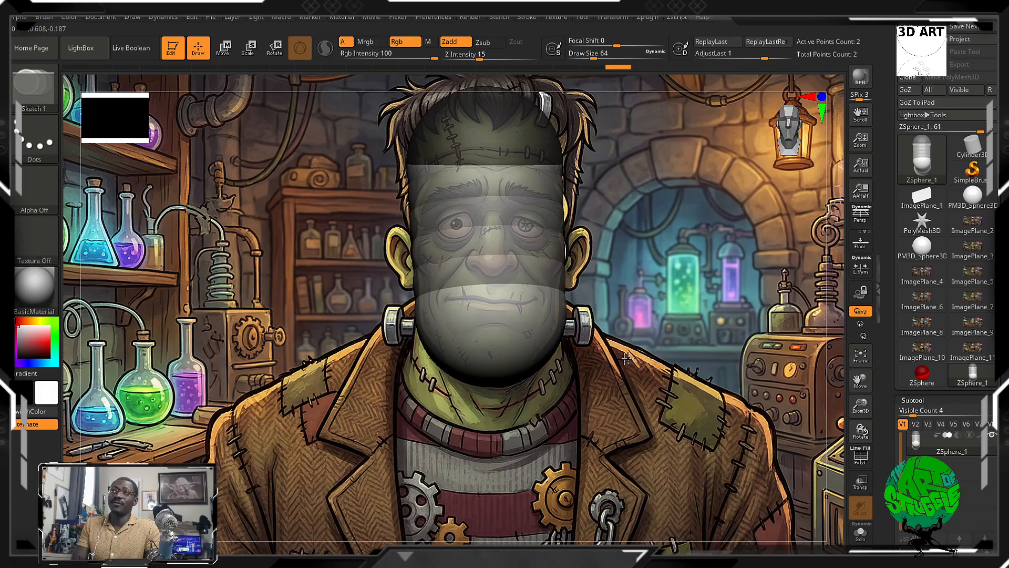
Add a single ZSphere centred on the underside of the head and scale it up to the head's width.
mouse_move(613, 351)
right_down()
mouse_move(663, 350)
mouse_move(618, 362)
mouse_move(618, 336)
mouse_move(558, 346)
mouse_move(578, 341)
mouse_move(526, 334)
mouse_move(578, 342)
right_up()
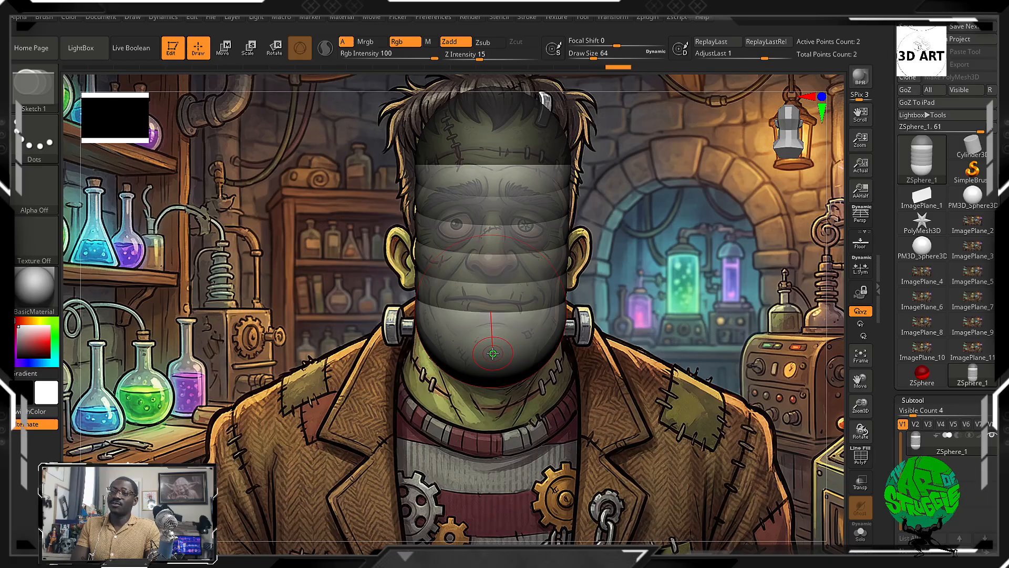
drag(493, 353, 503, 410)
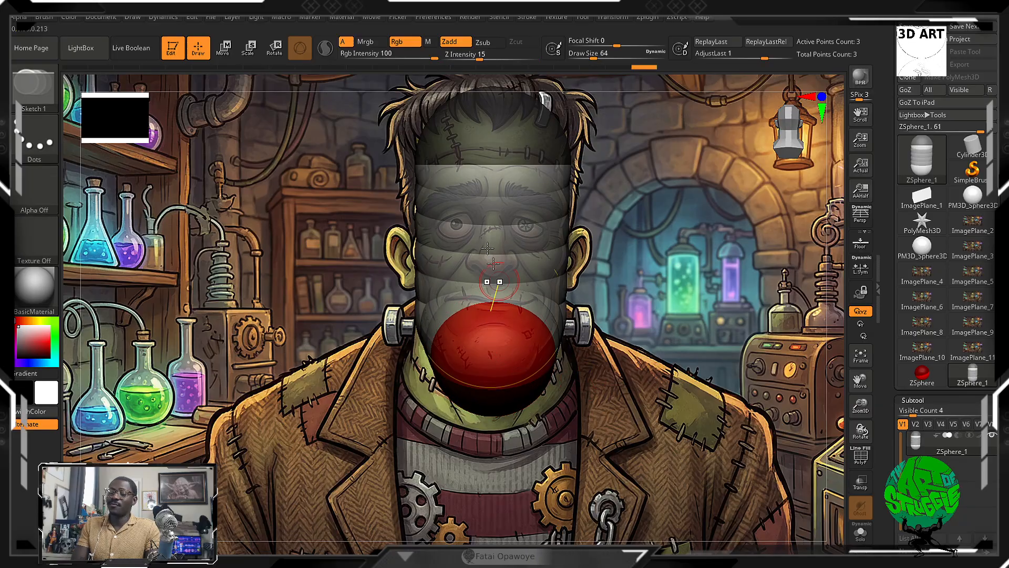
click(274, 48)
click(249, 47)
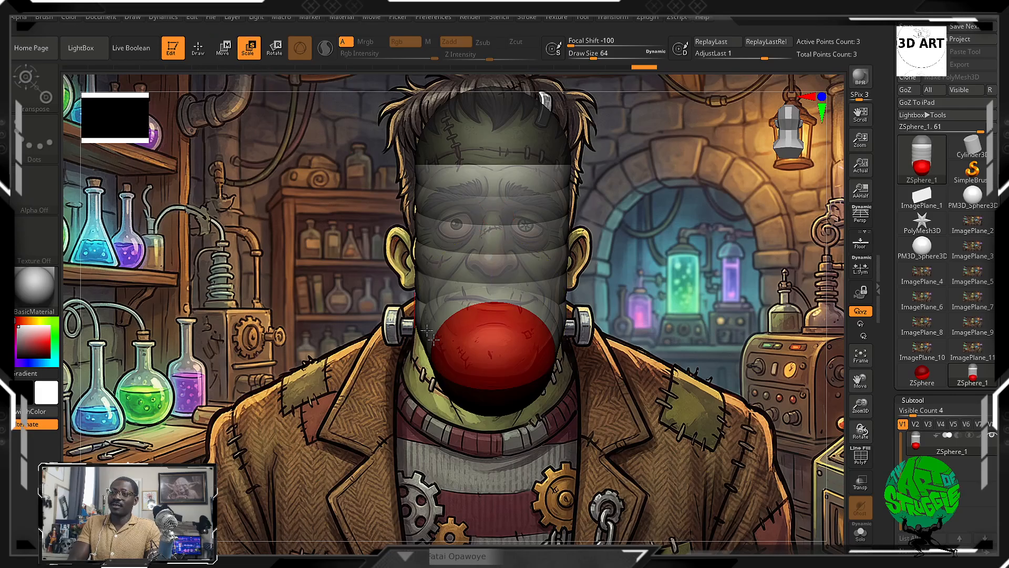
drag(495, 377, 513, 408)
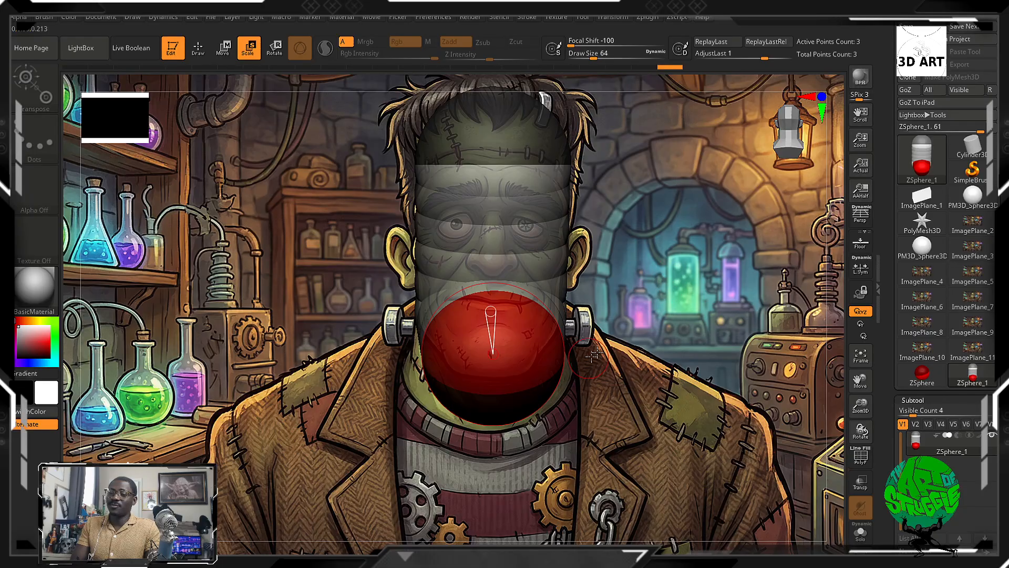
drag(592, 356, 638, 342)
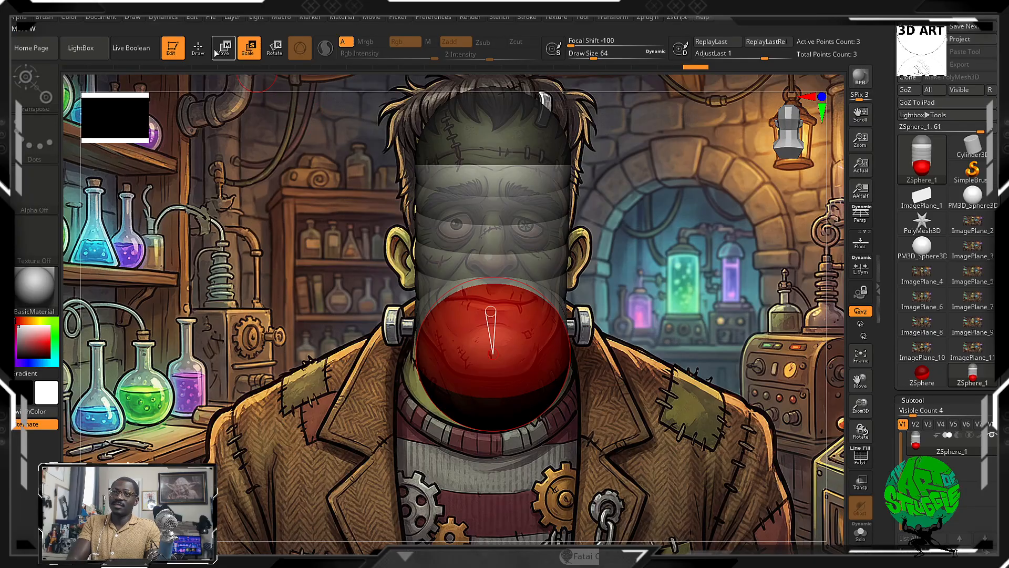
click(199, 47)
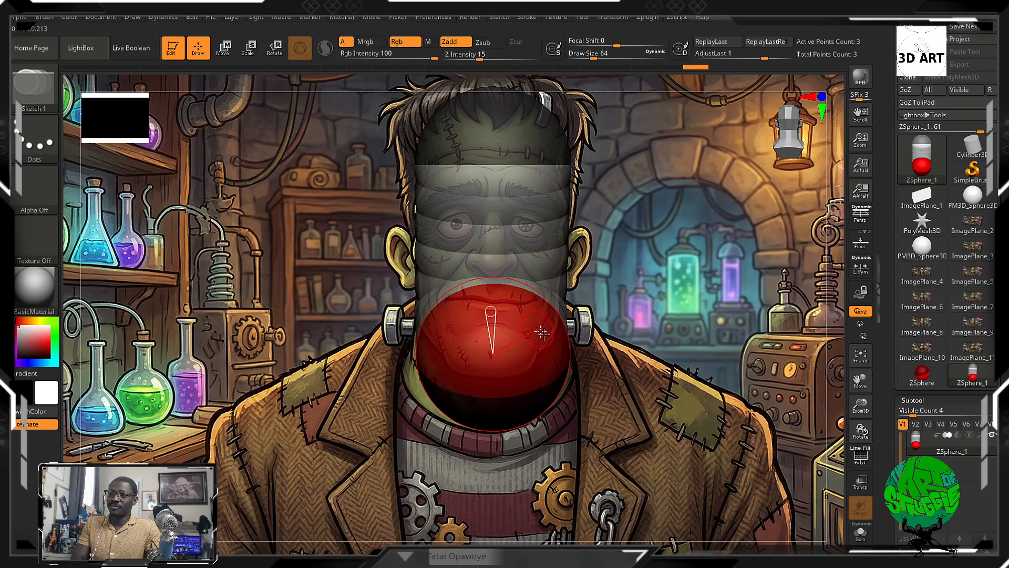
drag(550, 351, 561, 374)
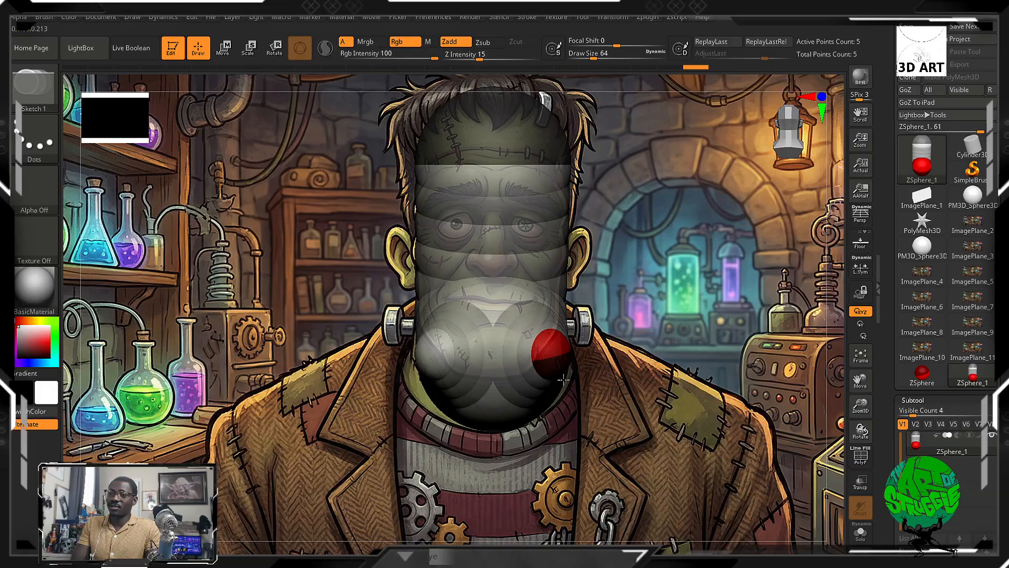
key(ctrl+z)
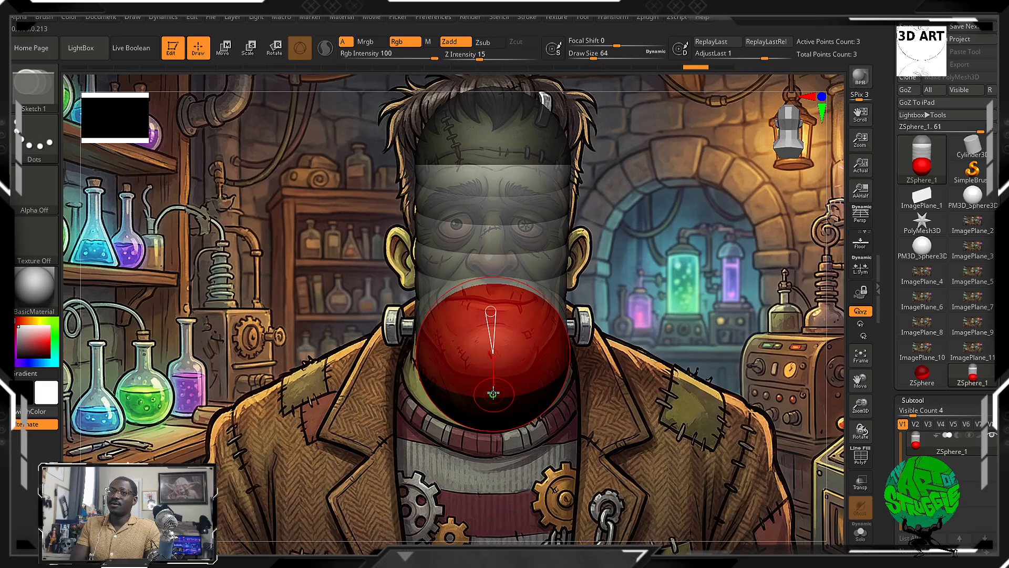
Add another ZSphere of head width centred beneath the chin ZSphere to extend the neck, and check it from several angles.
drag(492, 393, 533, 459)
drag(631, 326, 707, 320)
mouse_move(613, 370)
mouse_down()
mouse_move(628, 310)
mouse_move(617, 344)
mouse_up()
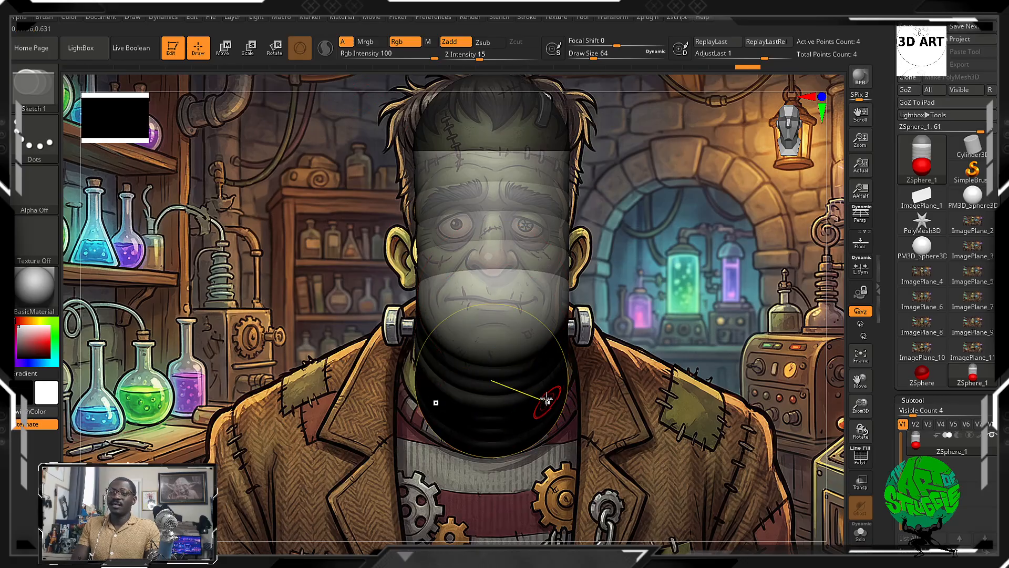
drag(630, 370, 607, 351)
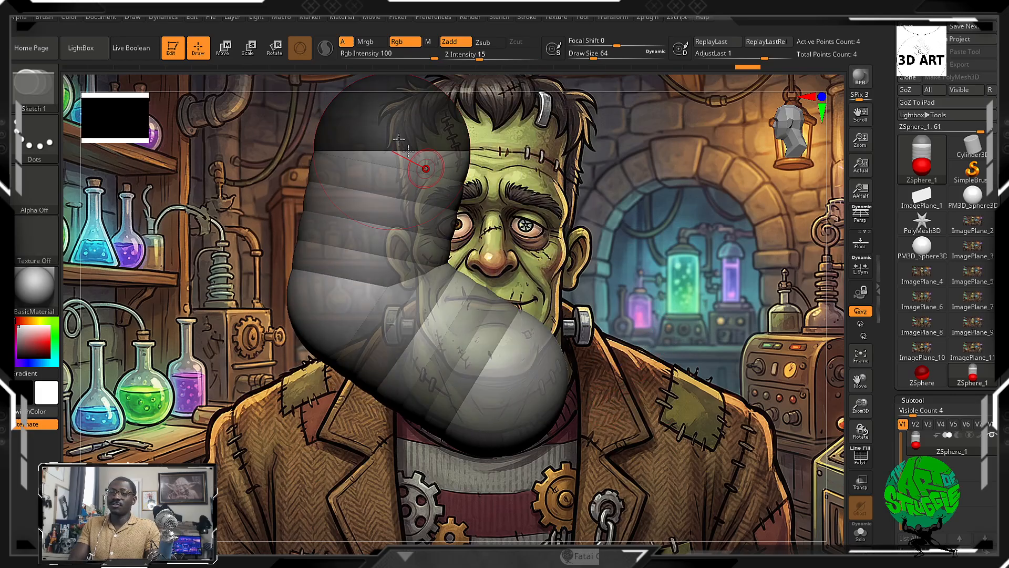
Move the neck ZSpheres in front view so the neck reaches down over the sweater collar.
click(224, 48)
shift+drag(630, 297, 664, 327)
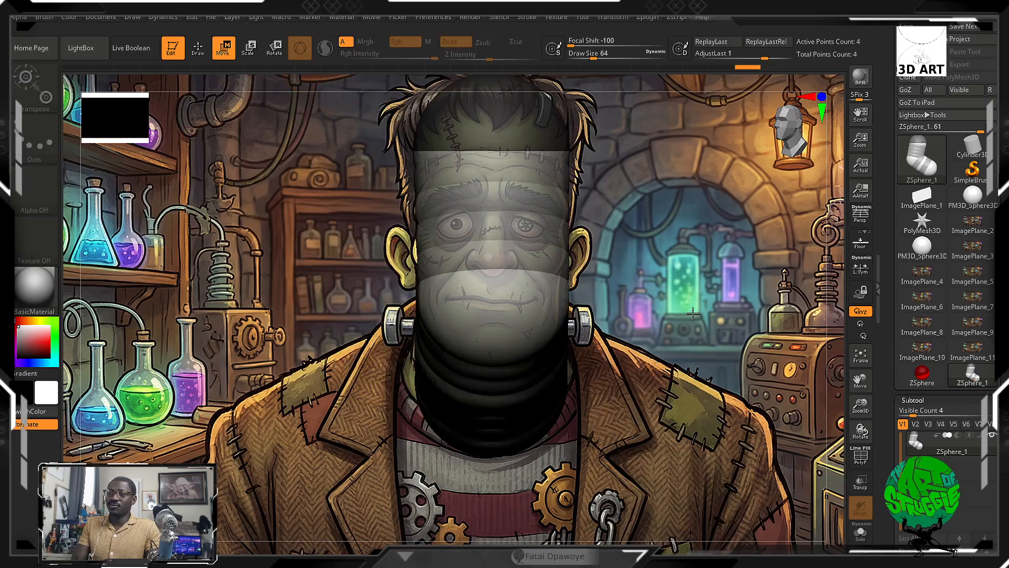
mouse_move(543, 414)
mouse_down()
mouse_move(540, 462)
mouse_move(541, 375)
mouse_up()
drag(549, 453, 550, 438)
mouse_move(631, 416)
mouse_down()
mouse_move(607, 415)
mouse_move(618, 407)
mouse_up()
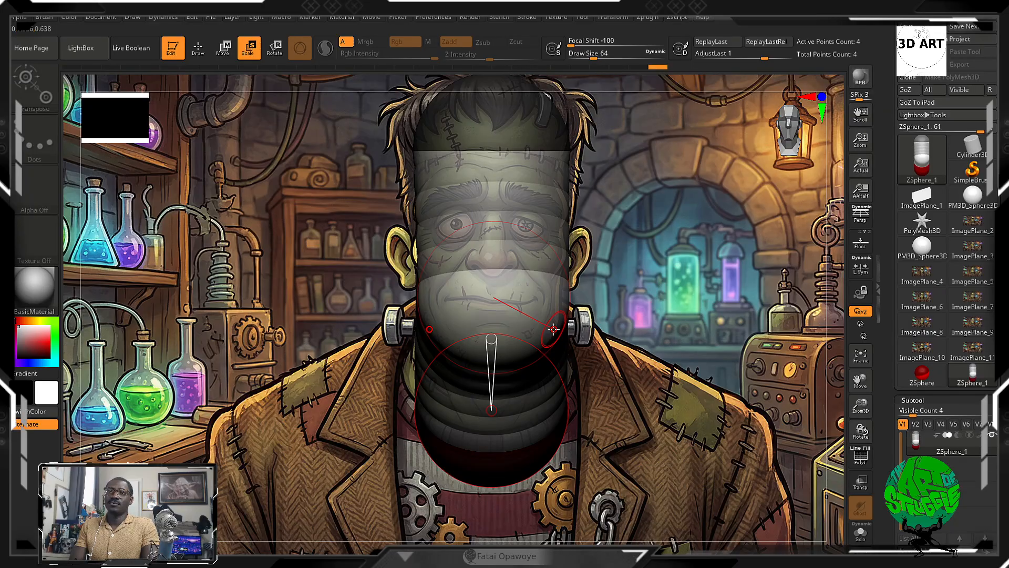
key(r)
key(q)
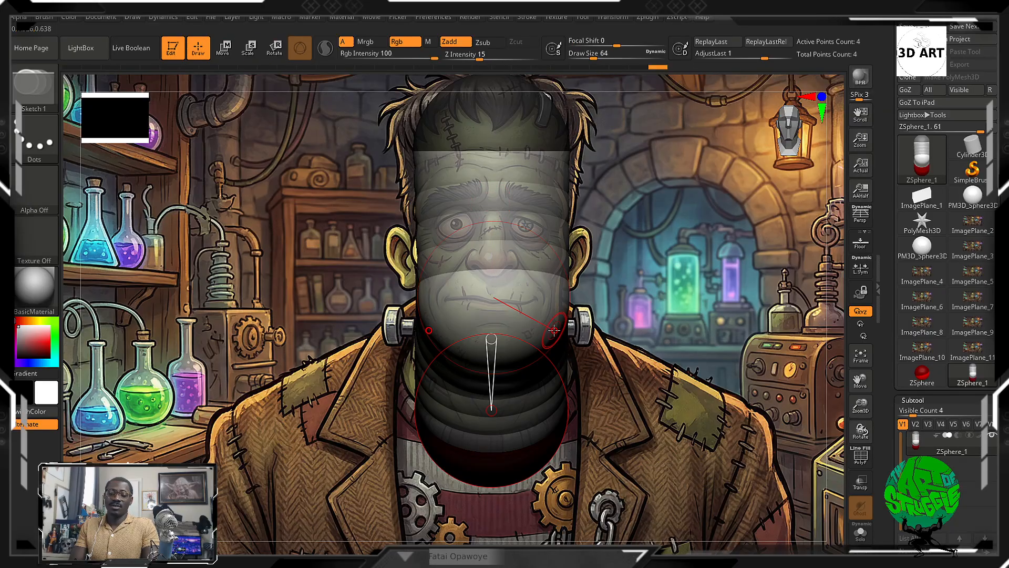
key(w)
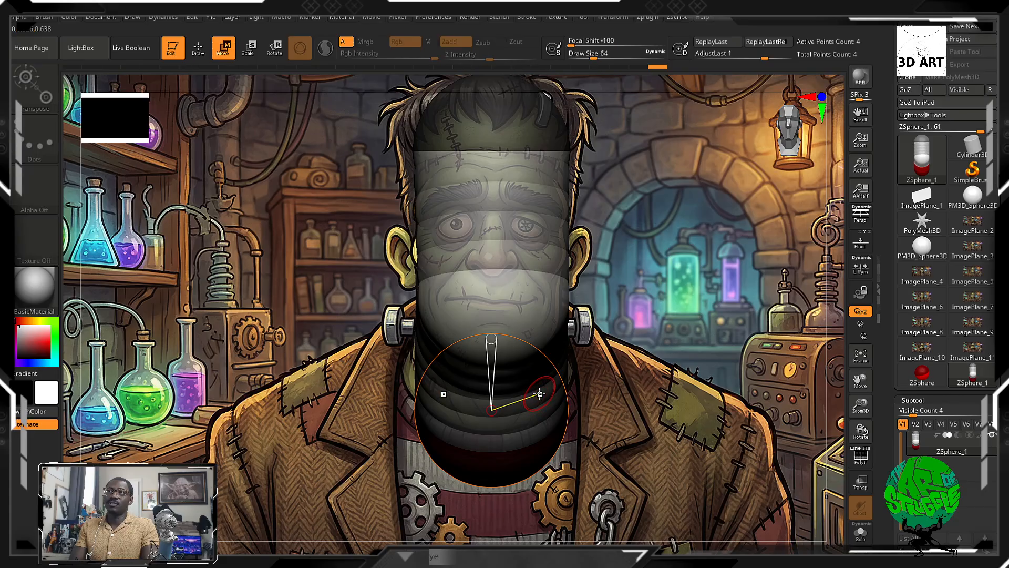
key(e)
key(r)
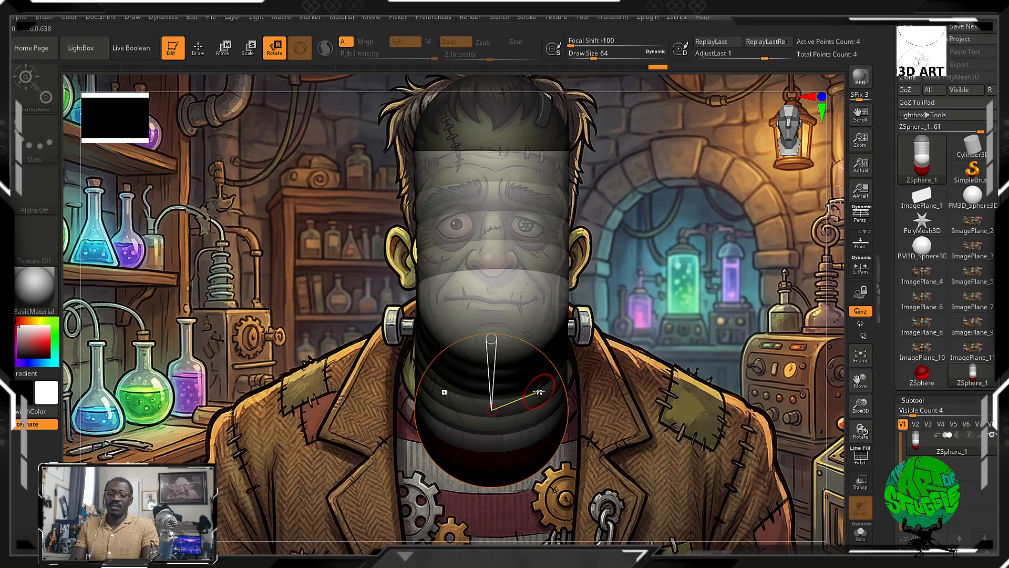
key(w)
key(e)
key(r)
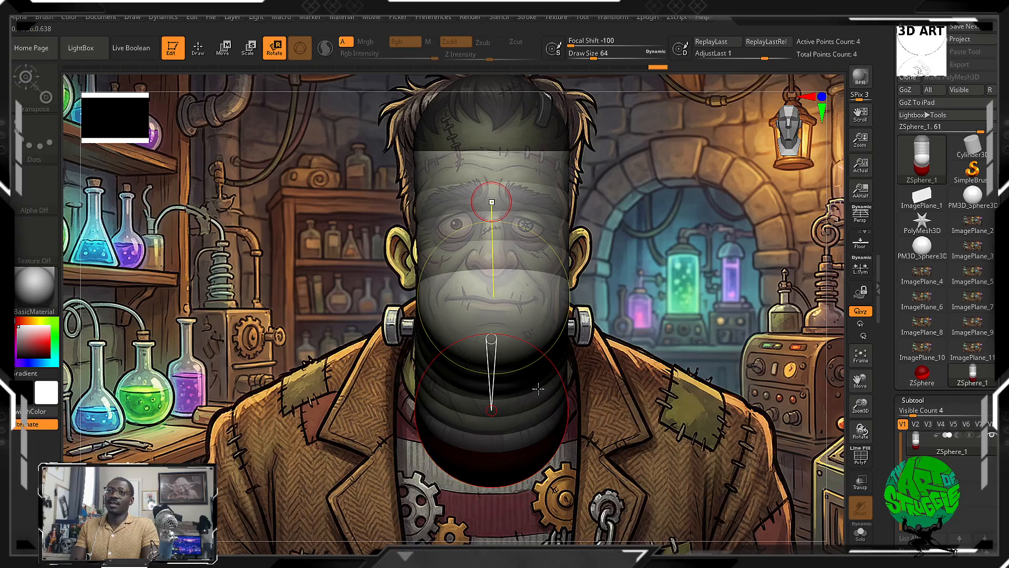
key(w)
key(e)
key(r)
key(q)
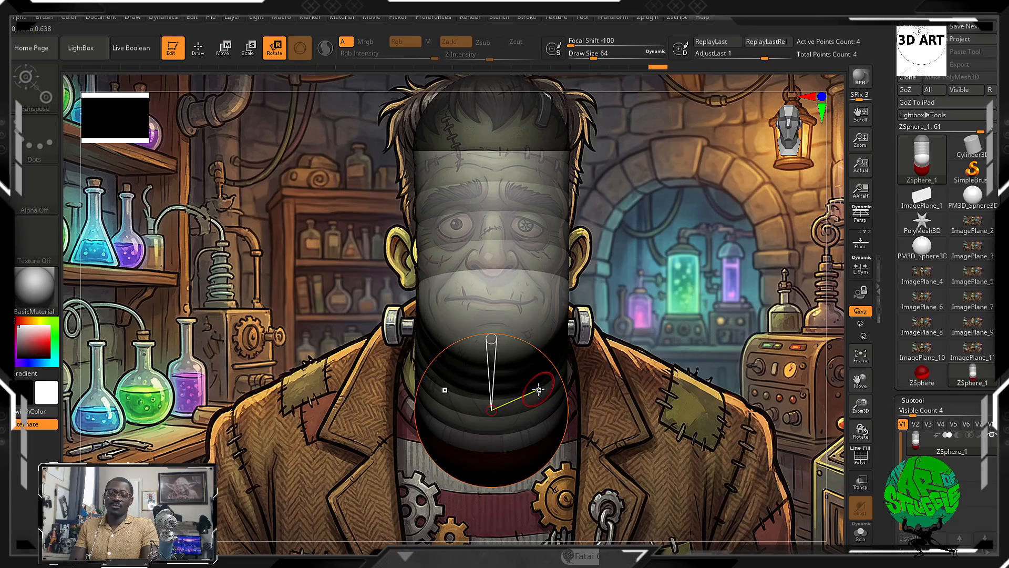
key(w)
key(e)
key(r)
key(t)
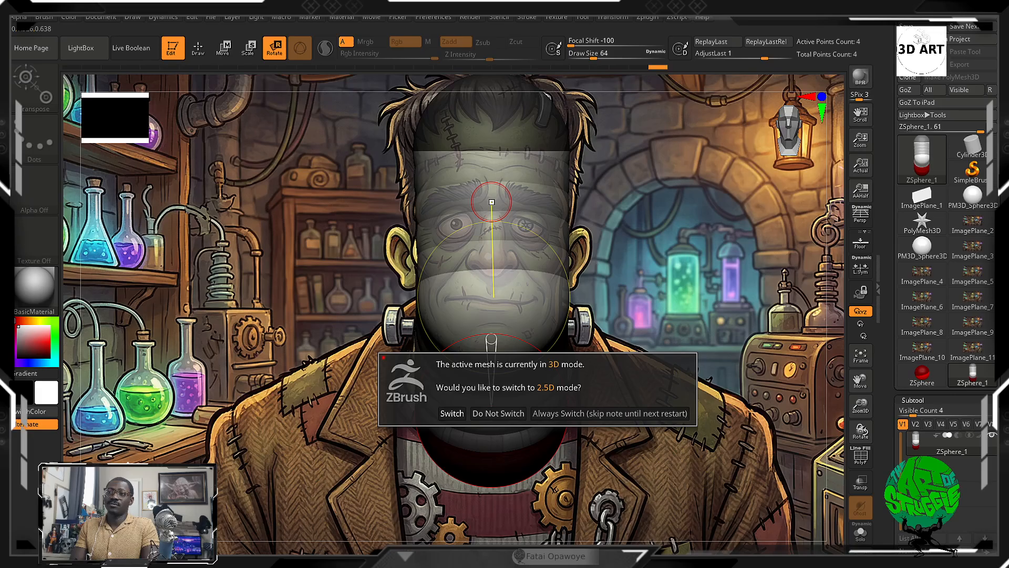
click(498, 413)
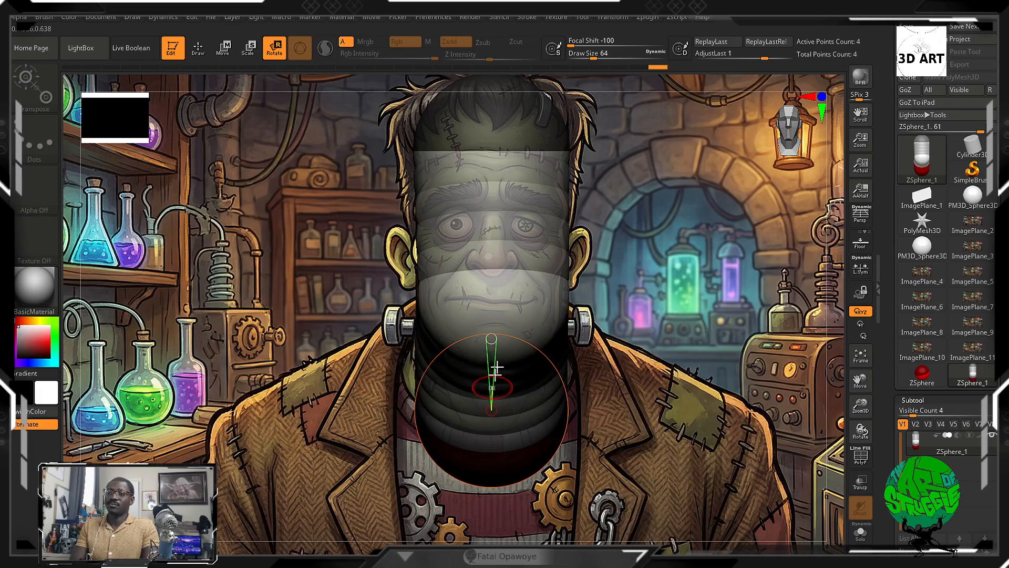
Add a mirrored pair of ZSpheres on the sides of the lowest neck ZSphere to start the shoulders.
click(511, 407)
key(w)
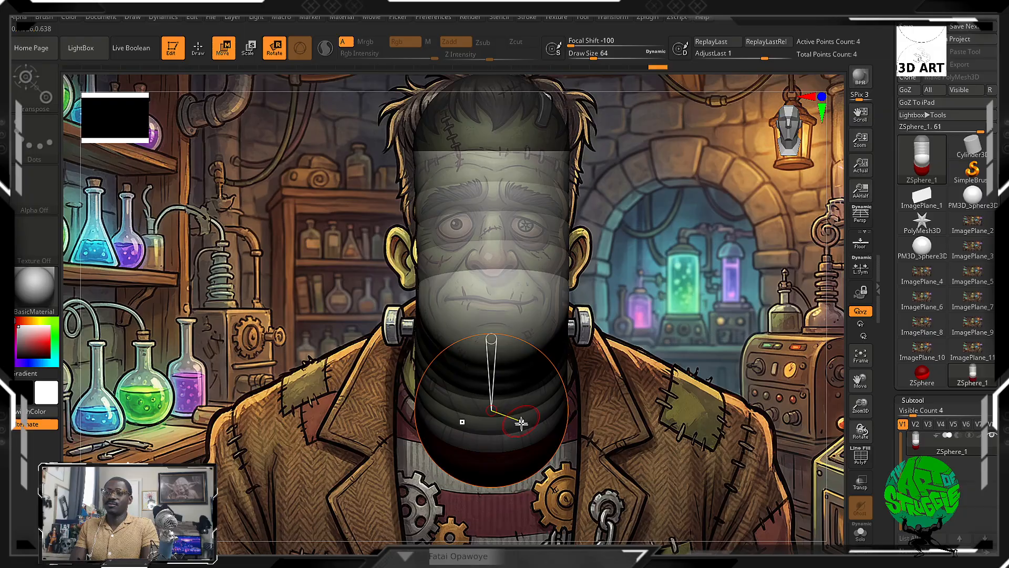
drag(492, 410, 526, 452)
key(q)
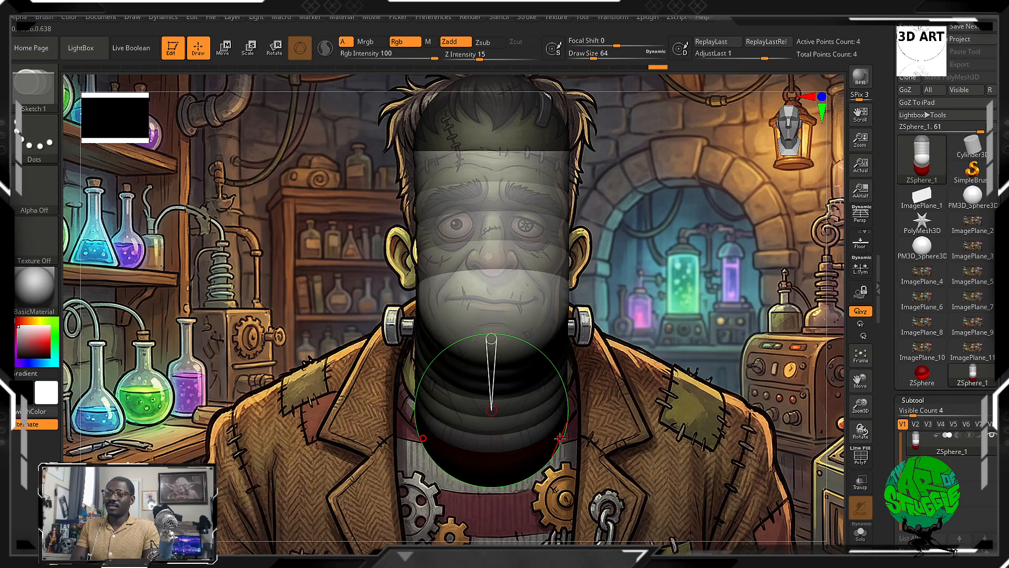
drag(559, 437, 607, 461)
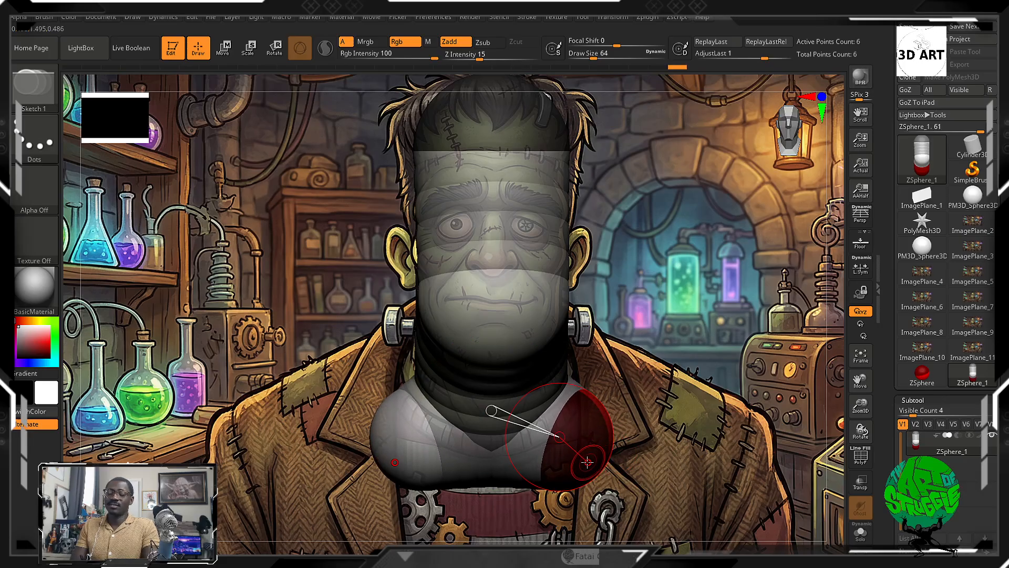
Move the mirrored shoulder ZSpheres outward and down to the outer shoulder edges of the coat in the reference image.
key(w)
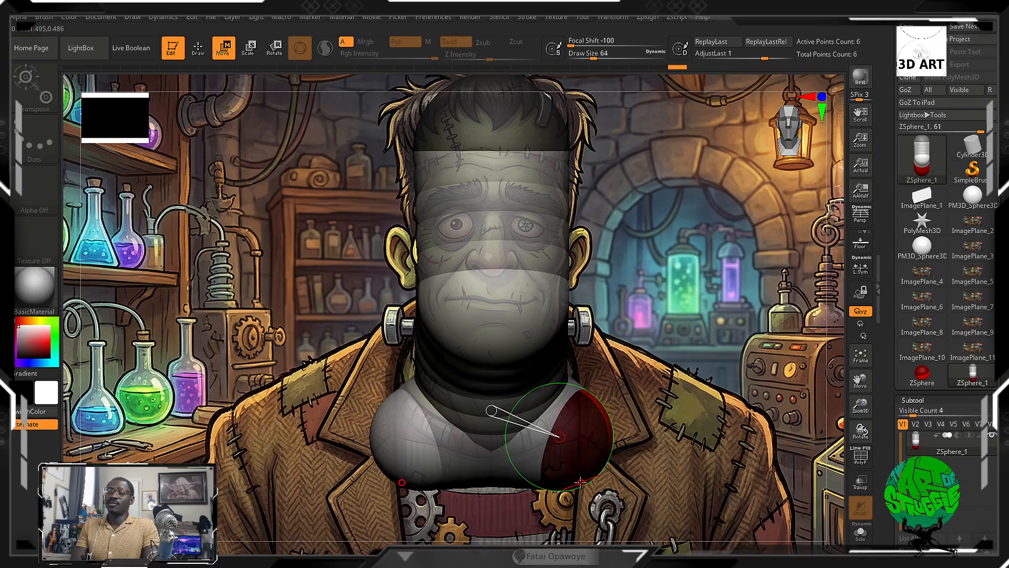
drag(586, 466, 677, 440)
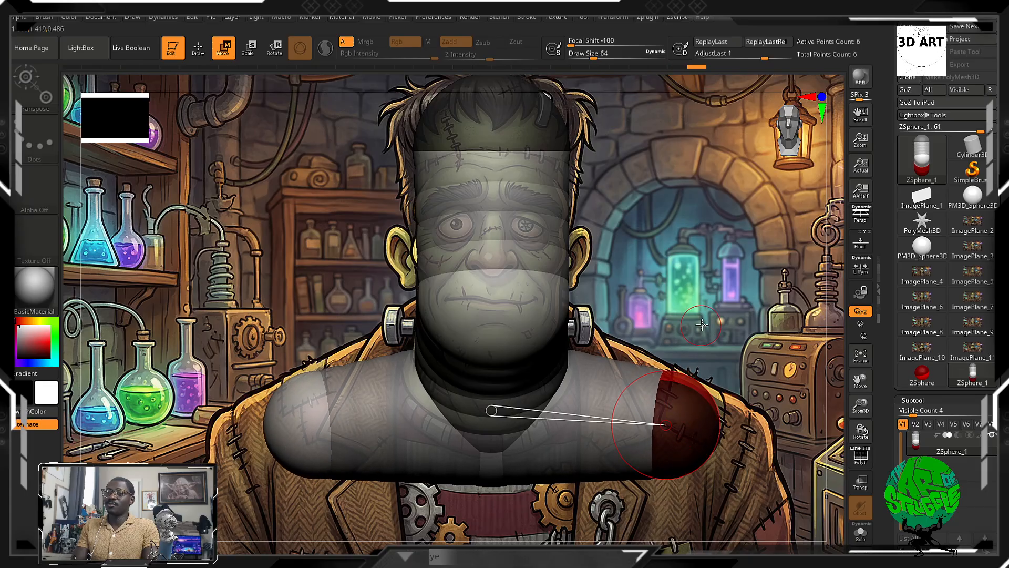
drag(702, 325, 750, 352)
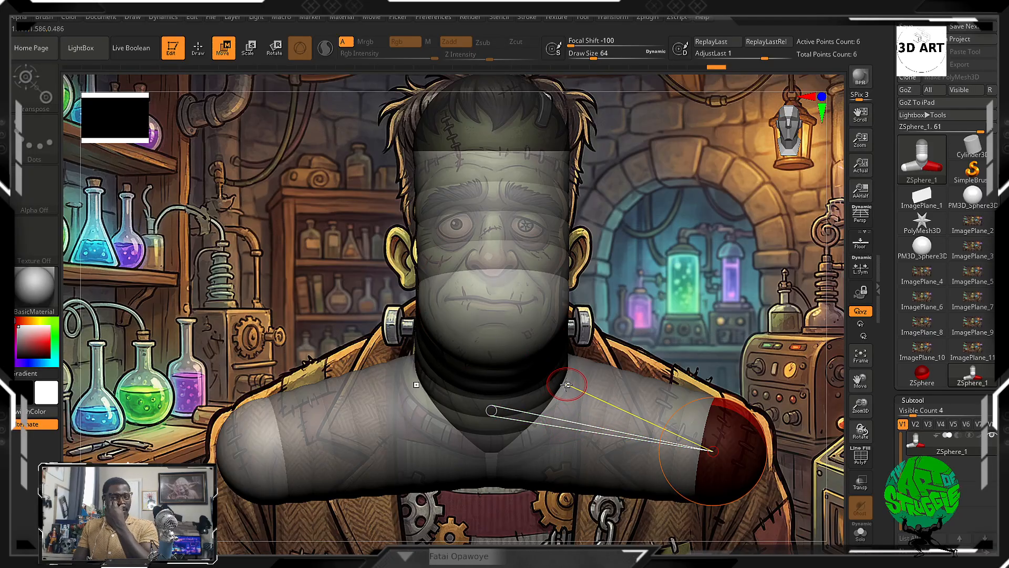
Insert a mirrored ZSphere midway along each shoulder and raise it, nudging the shoulder ends, to follow the coat's sloping shoulder line.
key(q)
click(617, 430)
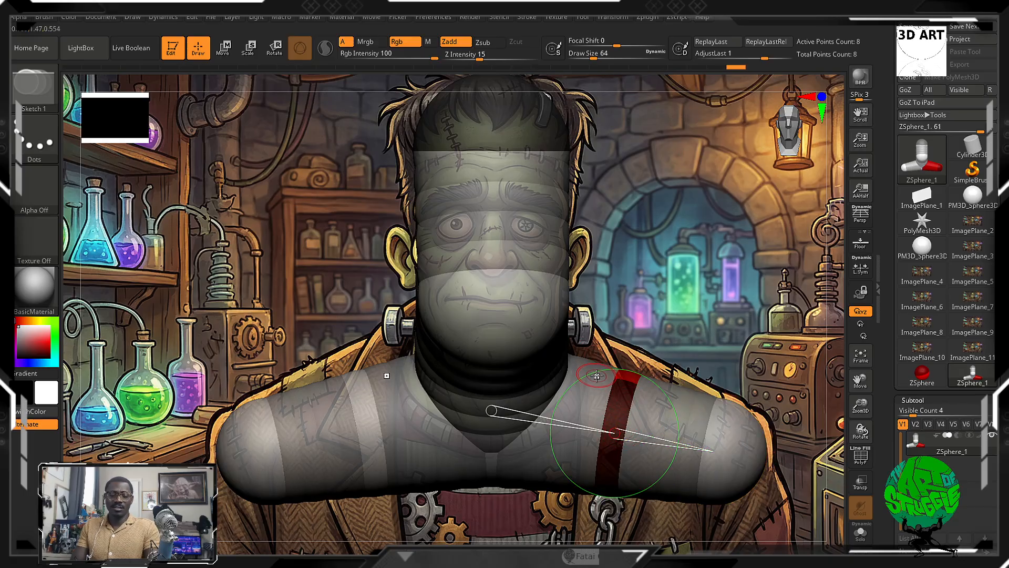
key(w)
drag(620, 426, 626, 390)
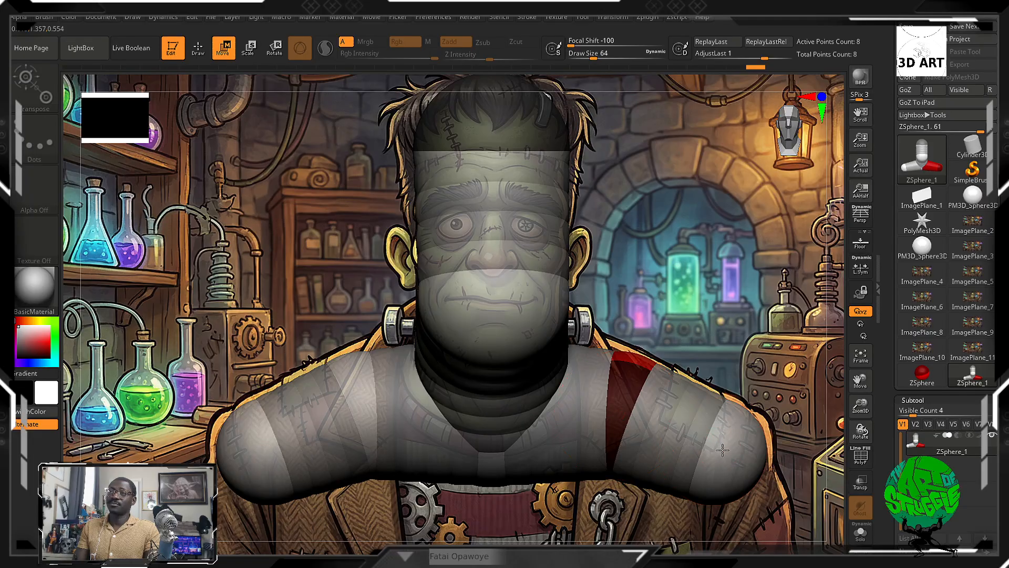
drag(721, 451, 727, 447)
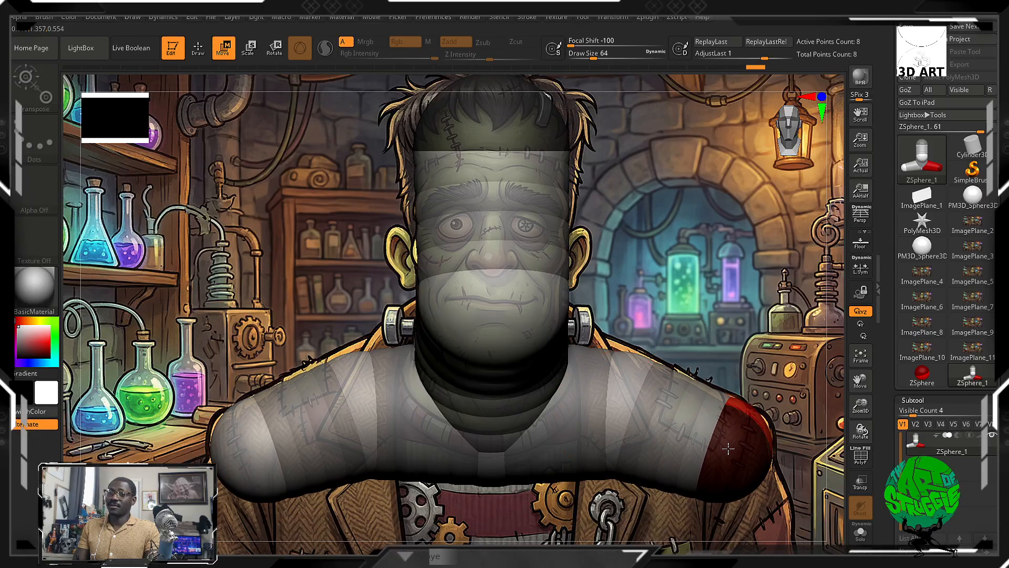
drag(622, 439, 624, 439)
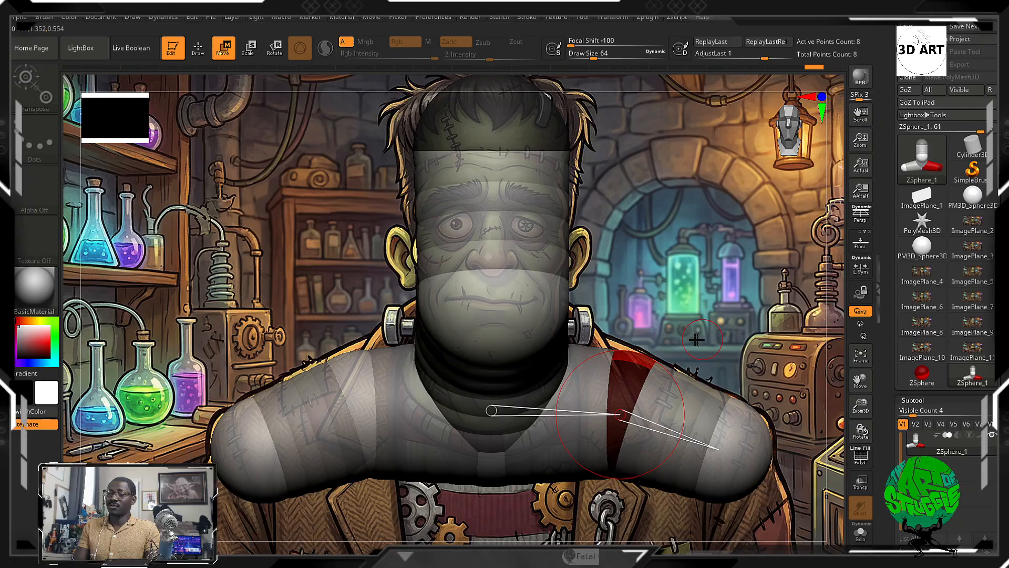
key(q)
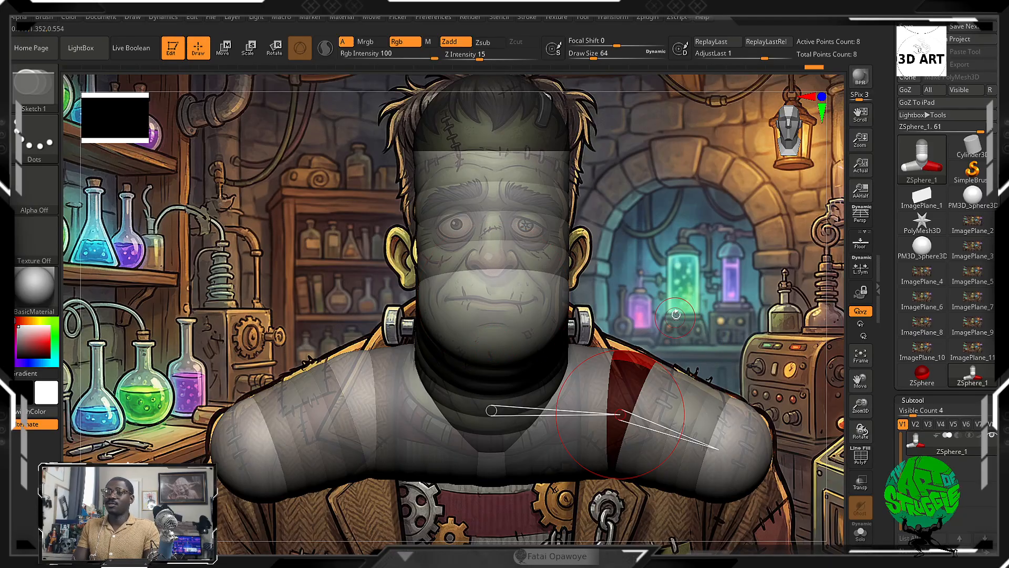
drag(678, 305, 615, 319)
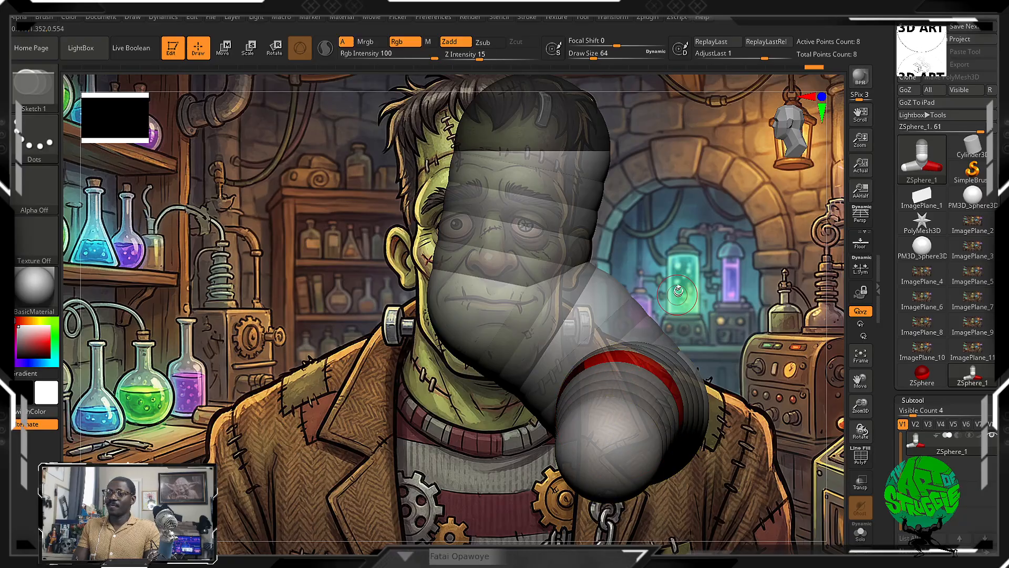
alt+drag(678, 292, 635, 312)
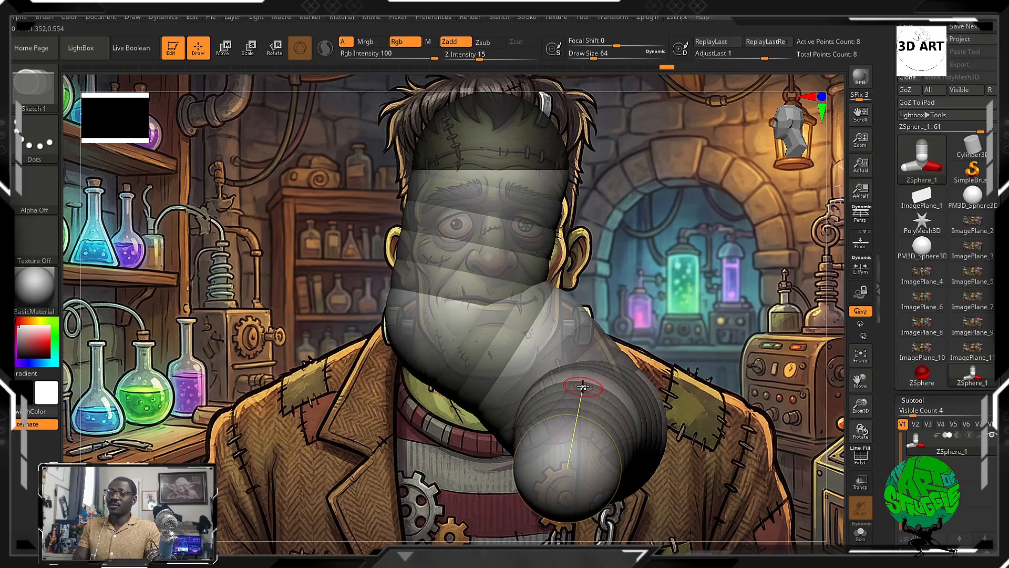
click(584, 387)
key(ctrl)
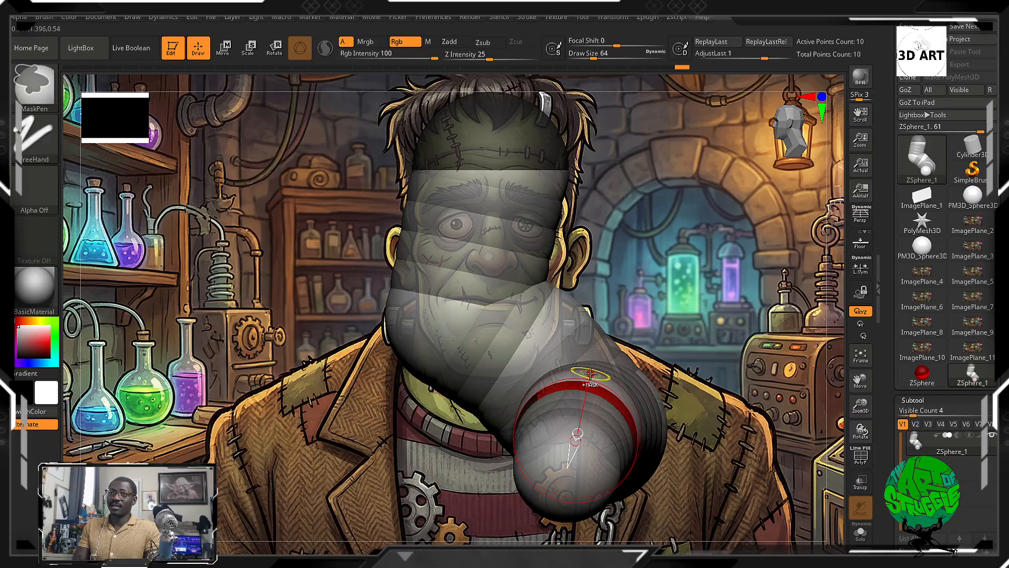
key(ctrl+z)
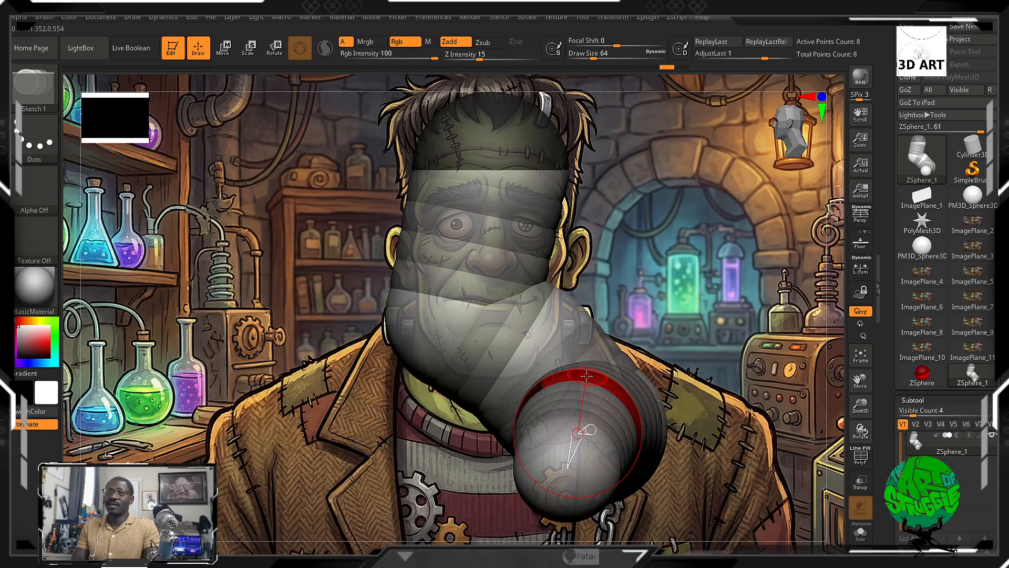
Adjust the shoulder ZSpheres in depth from an angled side view, undoing the stray neck move, and return to the front view.
key(w)
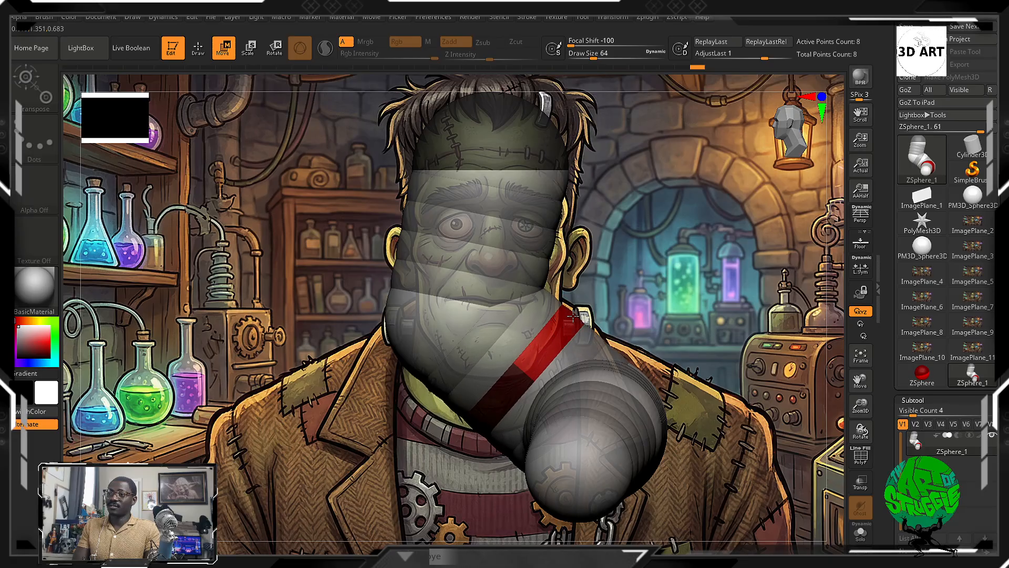
drag(572, 318, 573, 319)
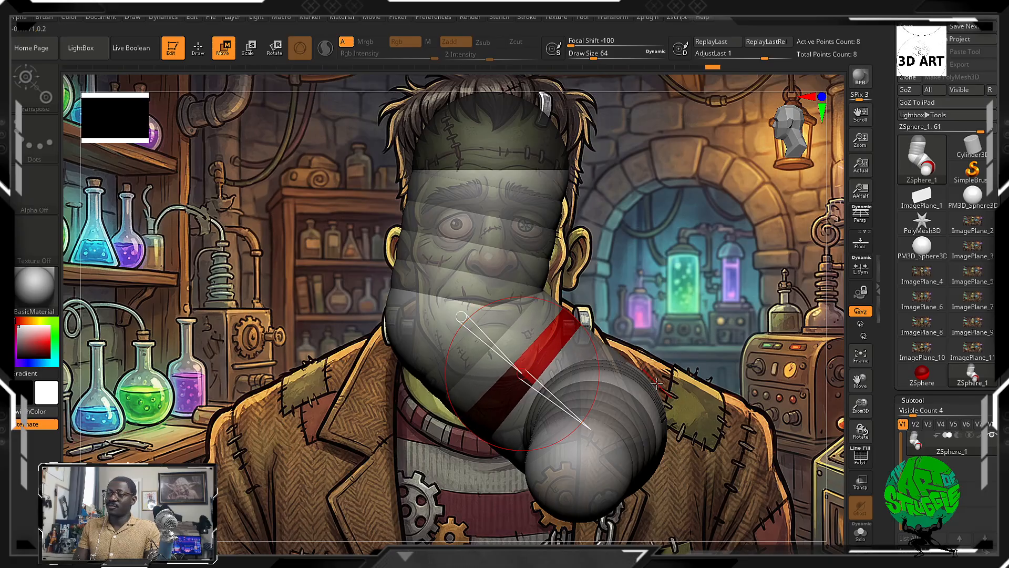
drag(724, 333, 695, 348)
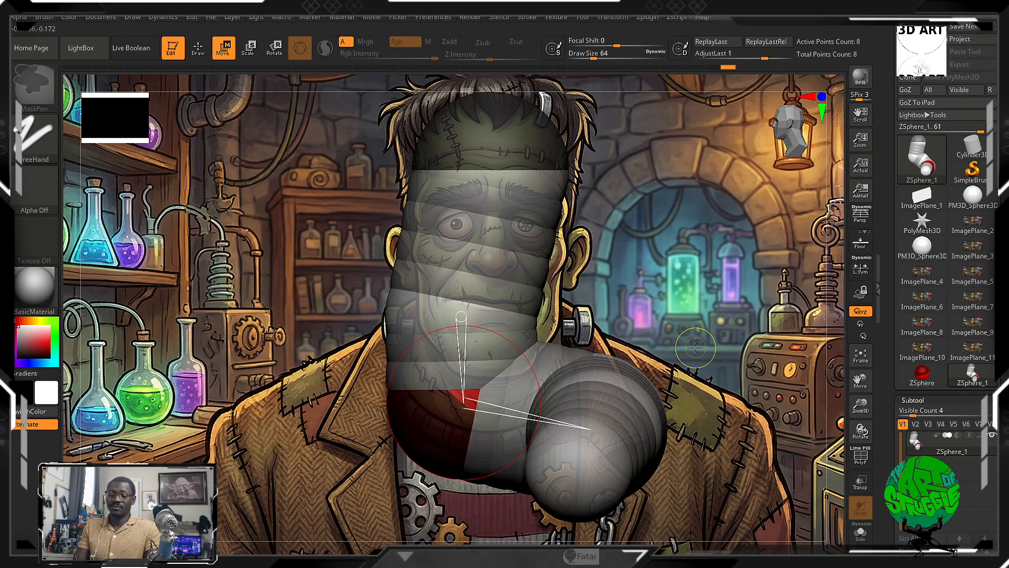
key(ctrl+z)
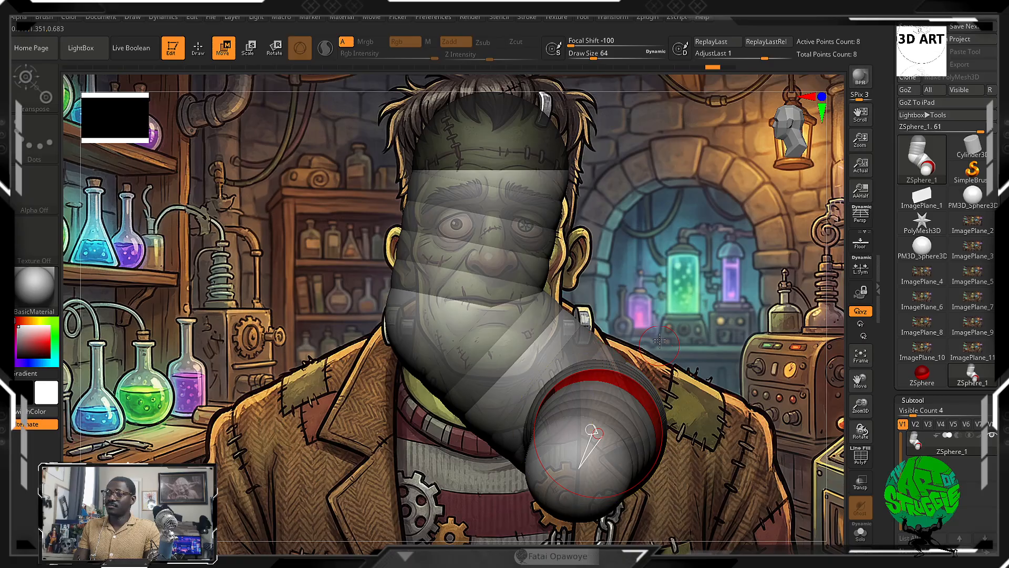
mouse_move(628, 363)
mouse_down()
mouse_move(643, 359)
mouse_move(624, 365)
mouse_up()
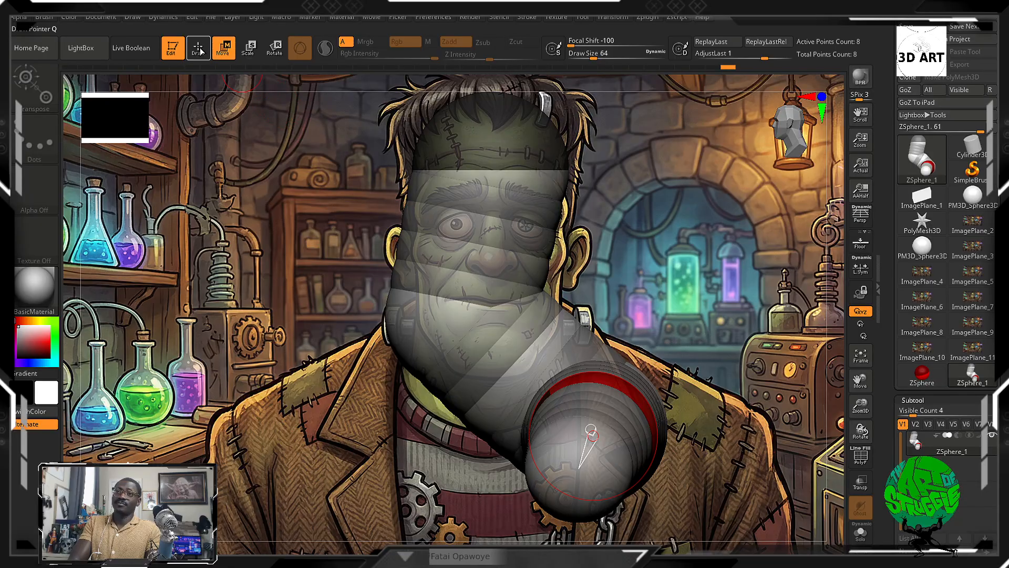
click(199, 50)
drag(625, 299, 694, 337)
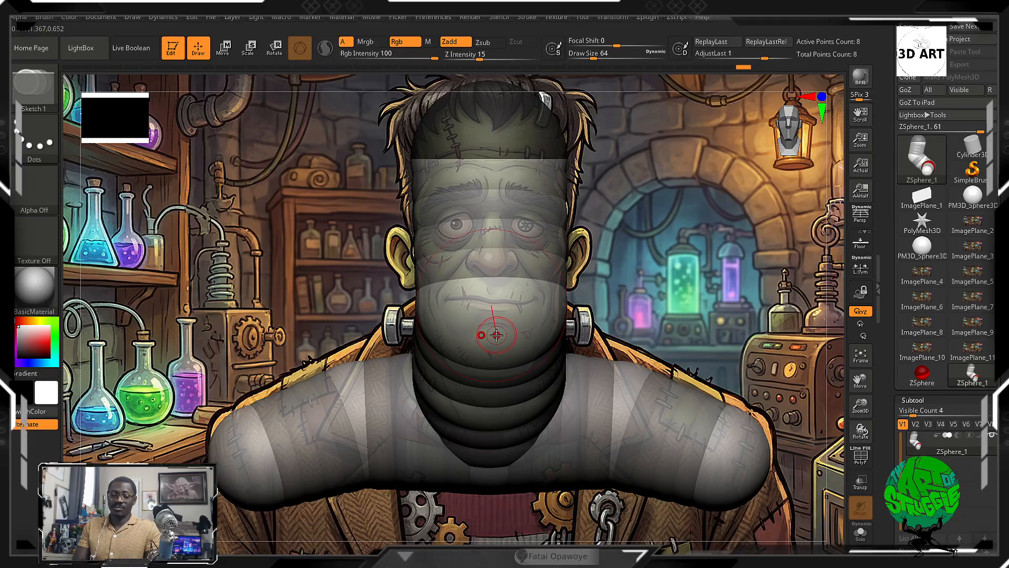
Reposition the chin and lower neck ZSpheres in front view so the neck base sits lower between the shoulders.
key(w)
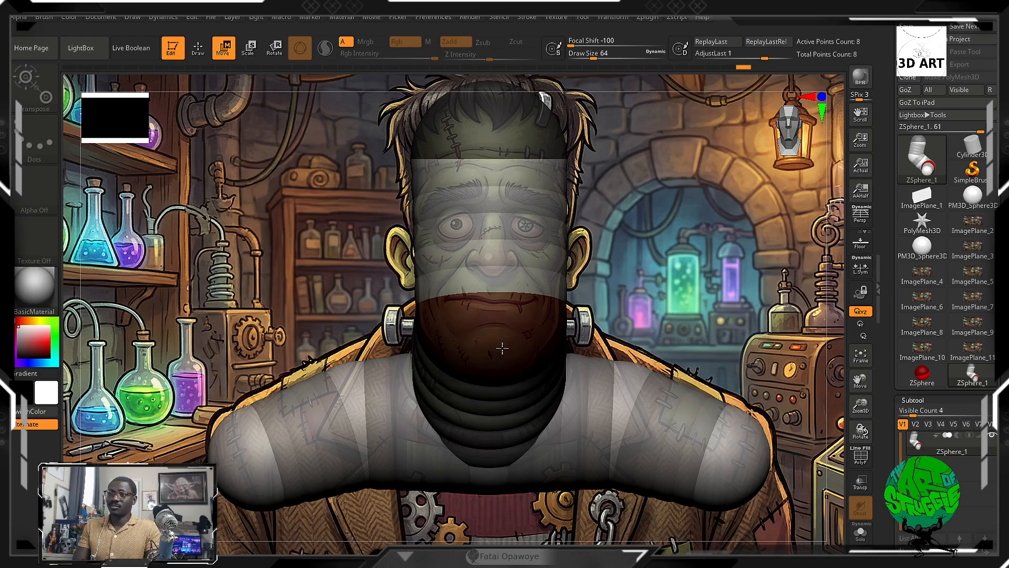
drag(503, 349, 489, 476)
drag(436, 362, 472, 434)
Scale up the shoulder-end and mid-shoulder ZSpheres to fill out the coat's shoulders in the reference image.
key(e)
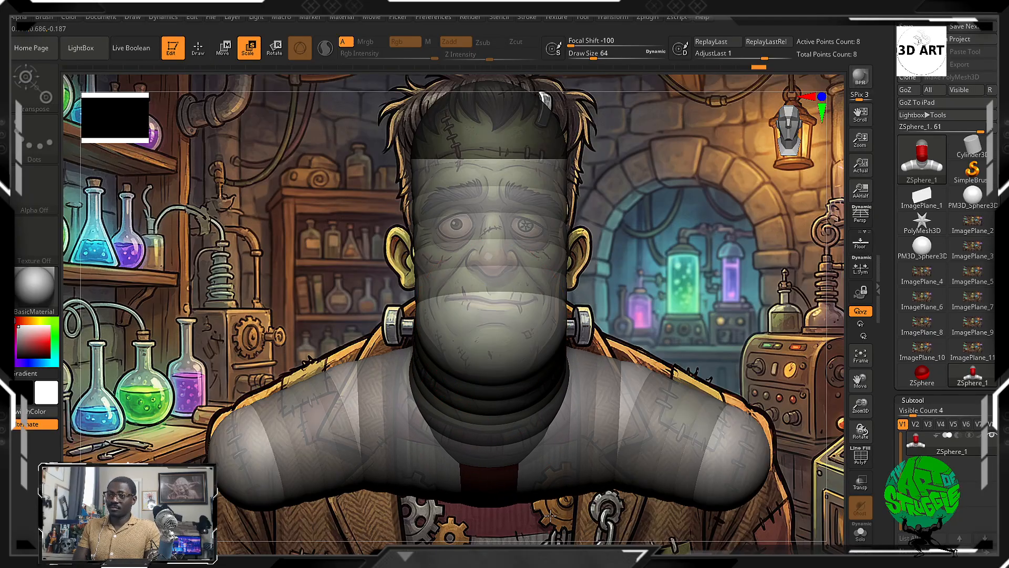
drag(731, 452, 645, 455)
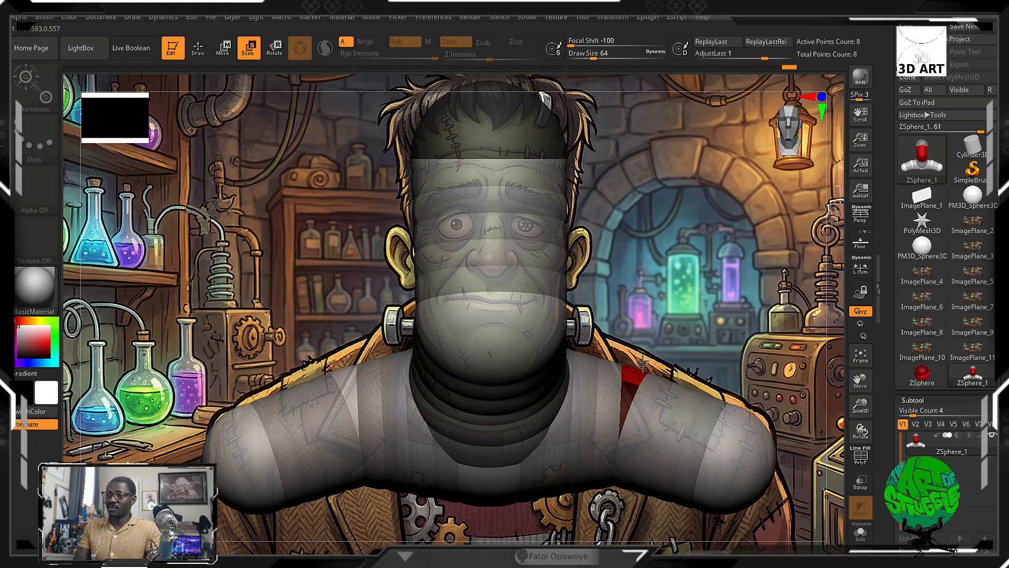
drag(643, 363, 658, 465)
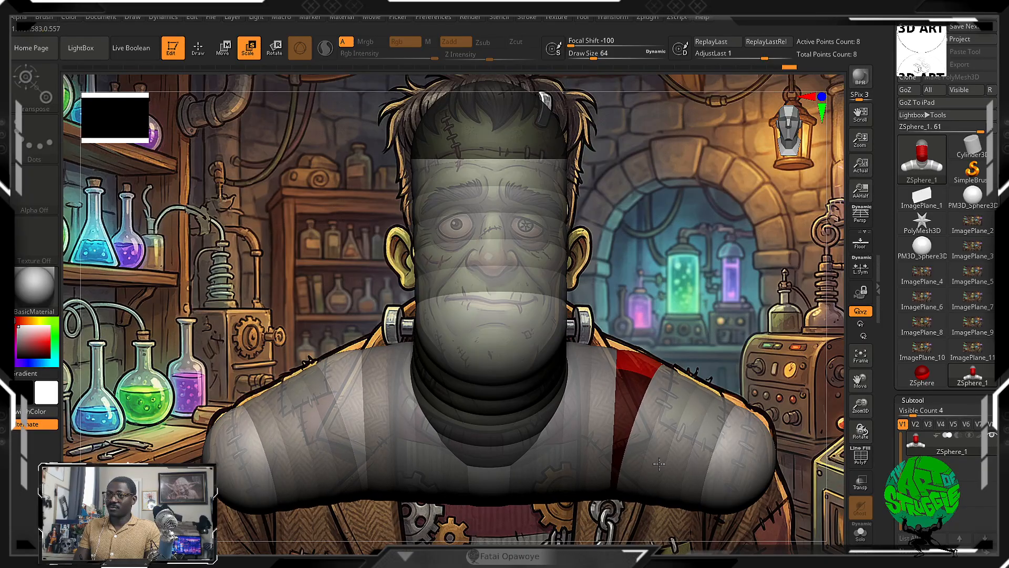
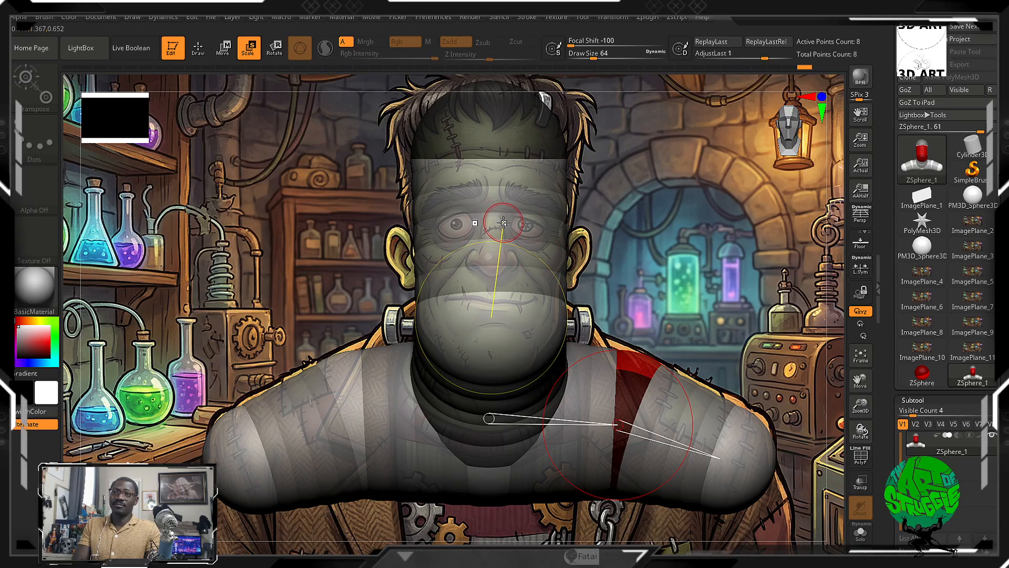
Insert a ZSphere at eye level in the head and add a mirrored pair on its sides to start the ears.
click(202, 50)
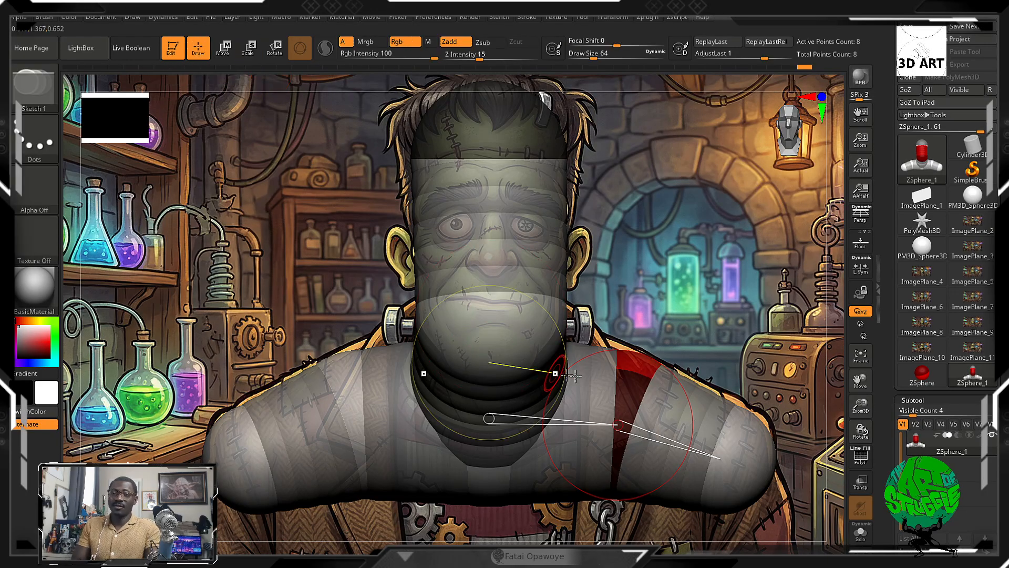
click(571, 244)
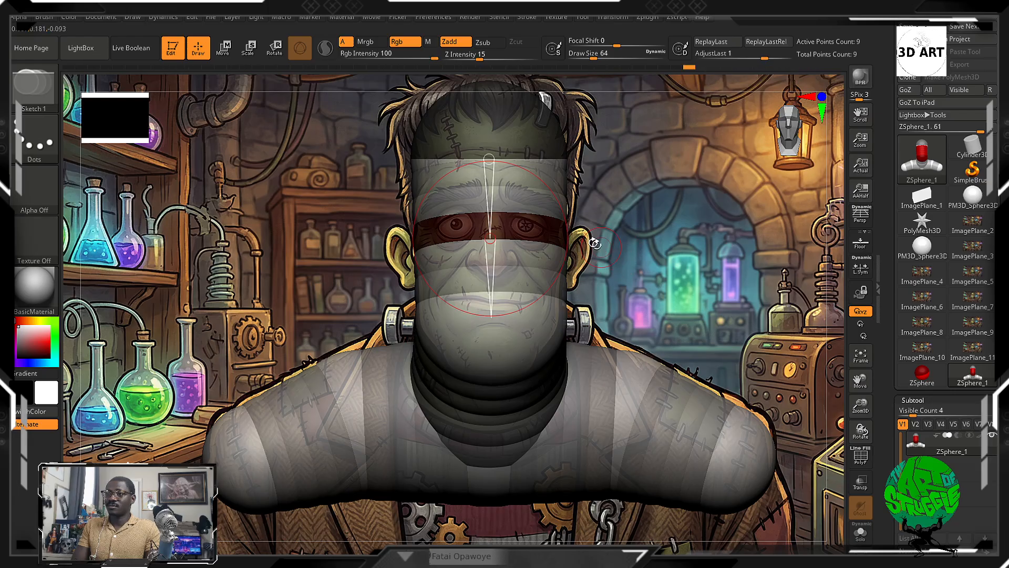
drag(576, 239, 587, 244)
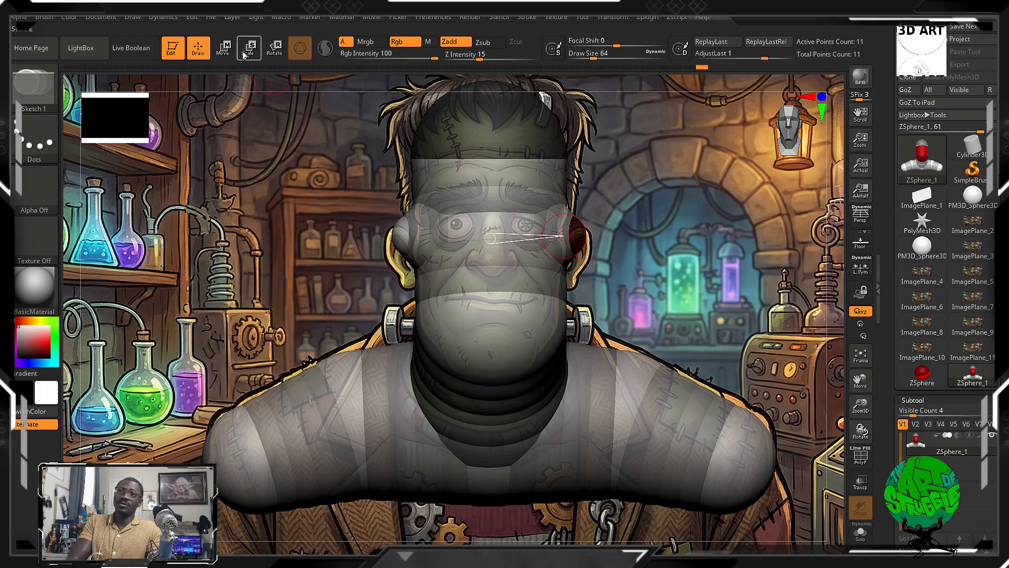
Move the mirrored ear ZSpheres along the side of the head in an angled side view, and return to the front view.
click(224, 48)
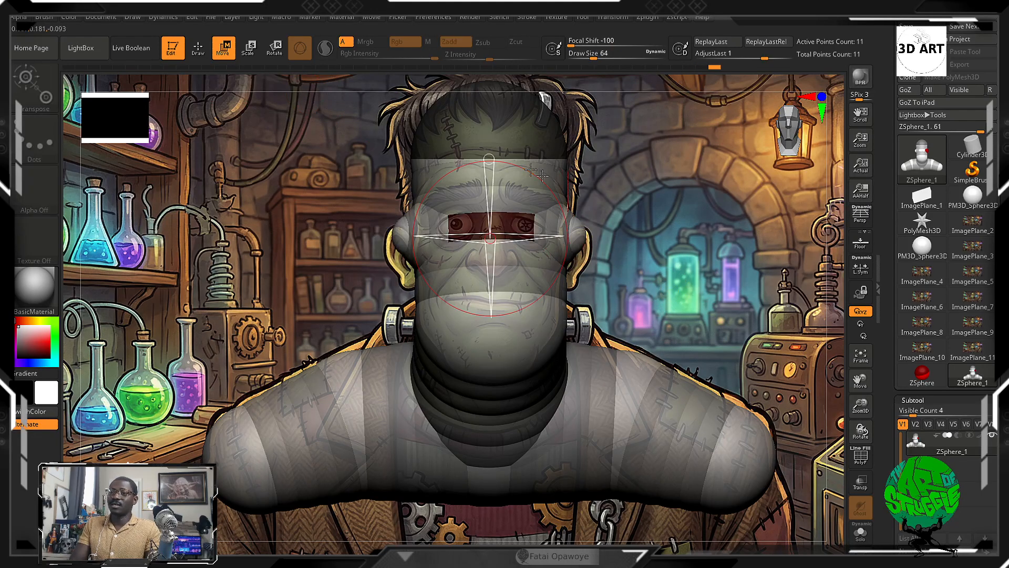
click(199, 53)
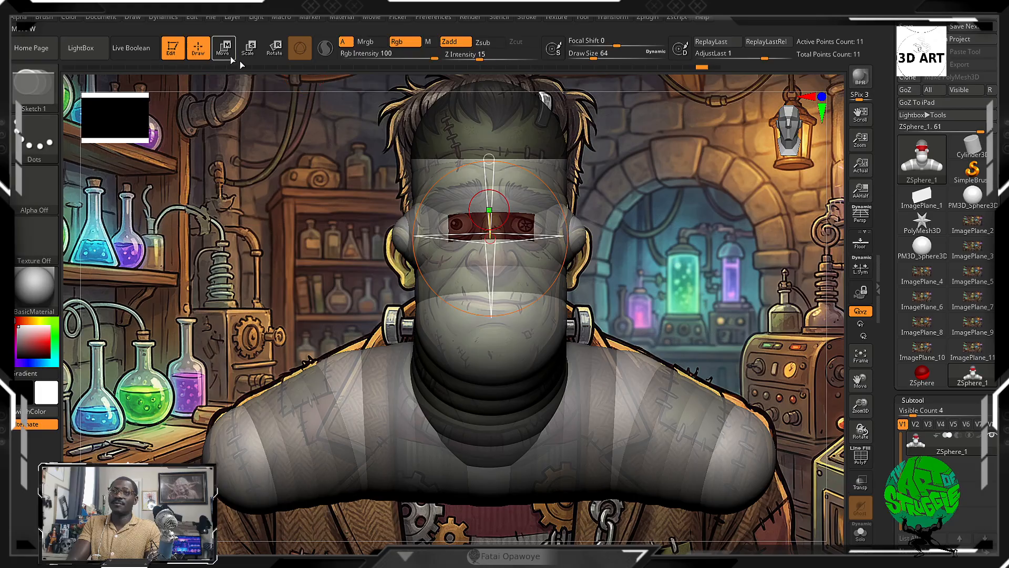
drag(710, 267, 601, 275)
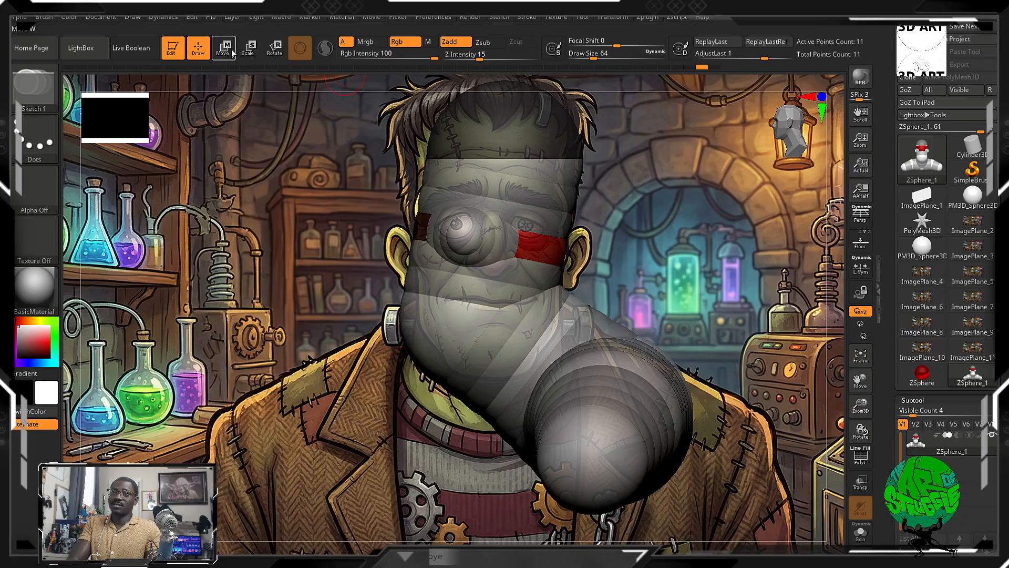
click(230, 53)
drag(466, 234, 504, 241)
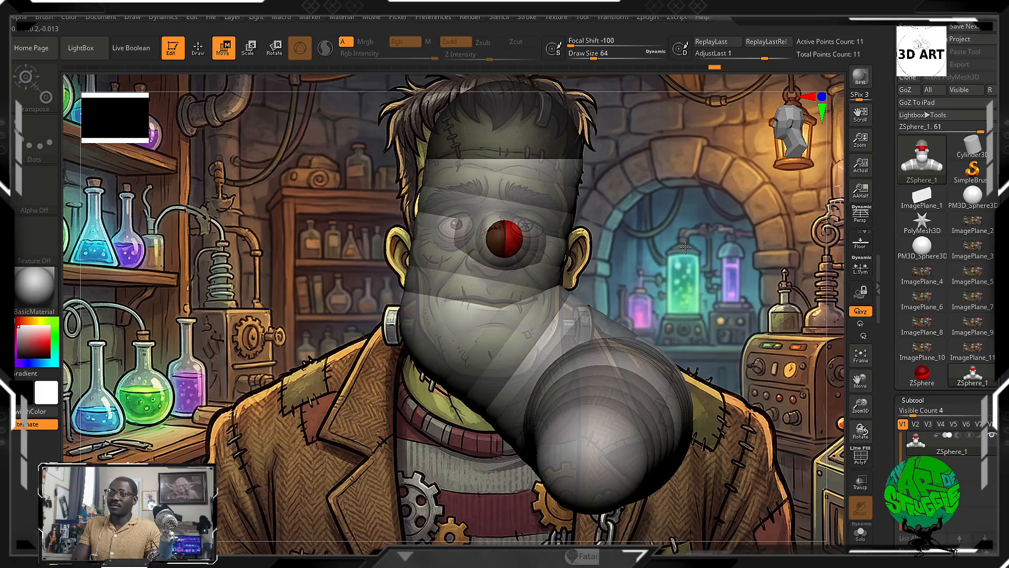
click(201, 51)
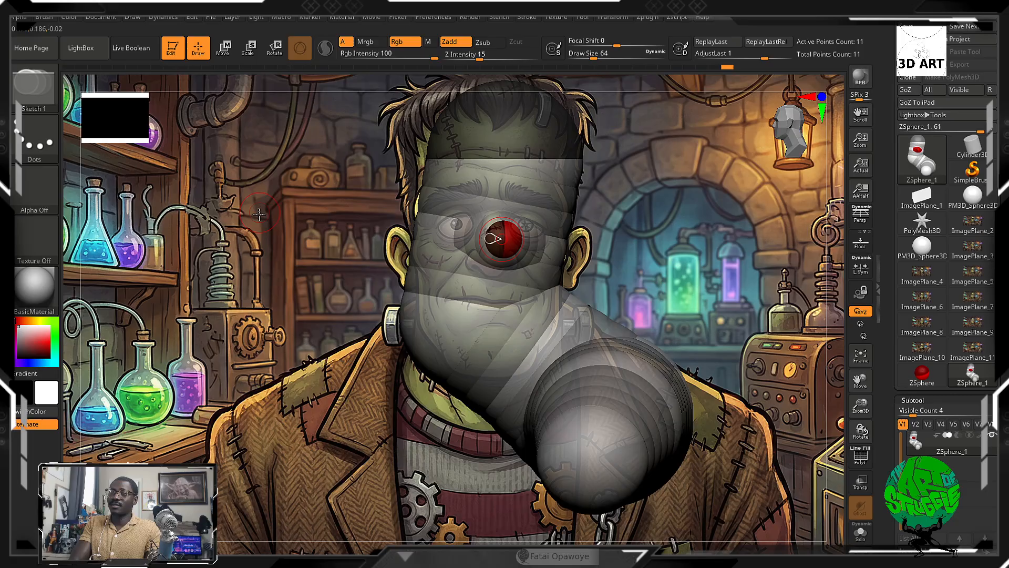
shift+drag(326, 210, 627, 266)
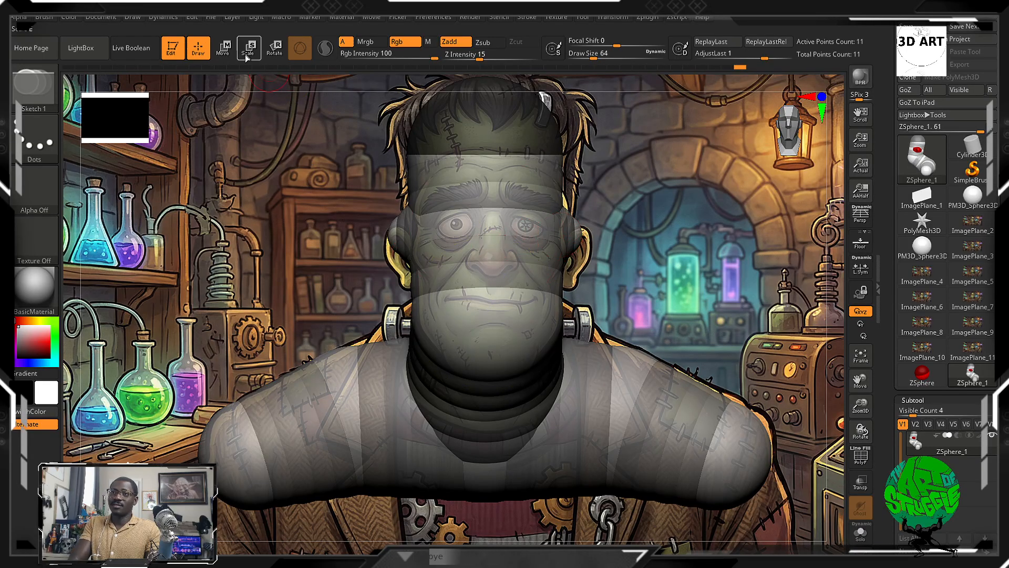
Enlarge the mirrored ear ZSpheres slightly and lower them along the sides of the head to match the reference ears.
mouse_move(489, 227)
mouse_down()
mouse_move(497, 245)
mouse_move(489, 232)
mouse_up()
alt+click(487, 229)
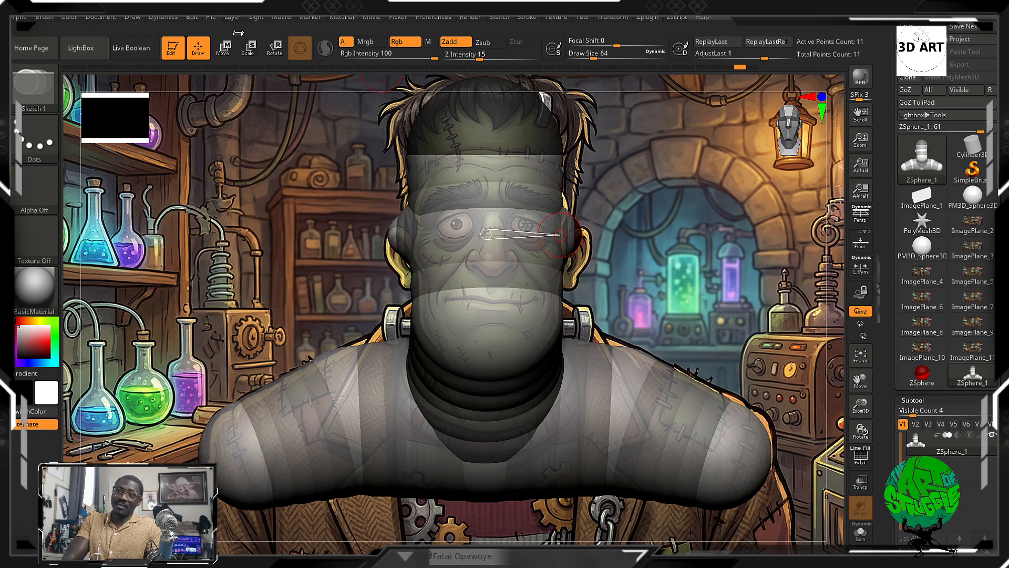
click(222, 47)
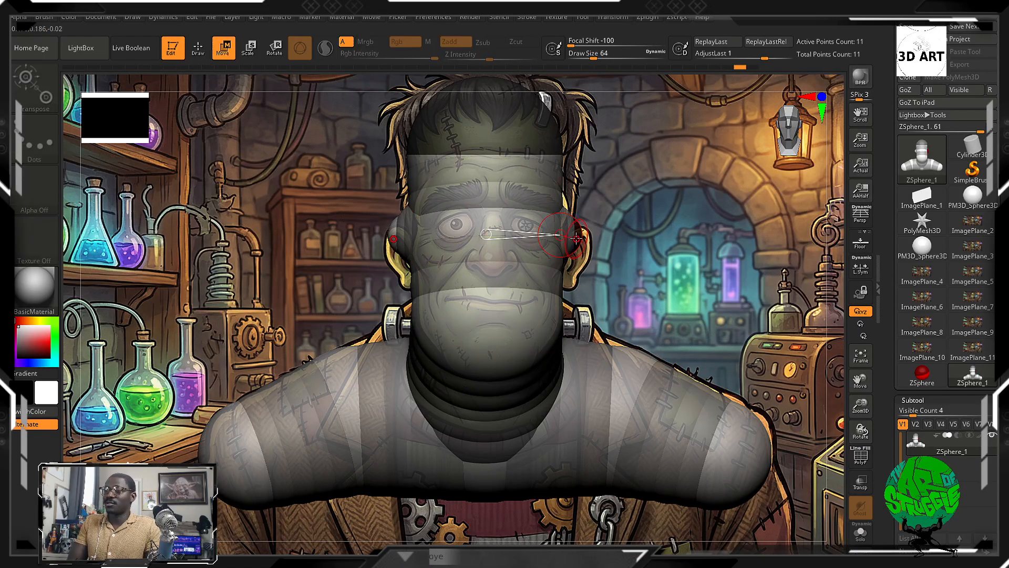
click(247, 53)
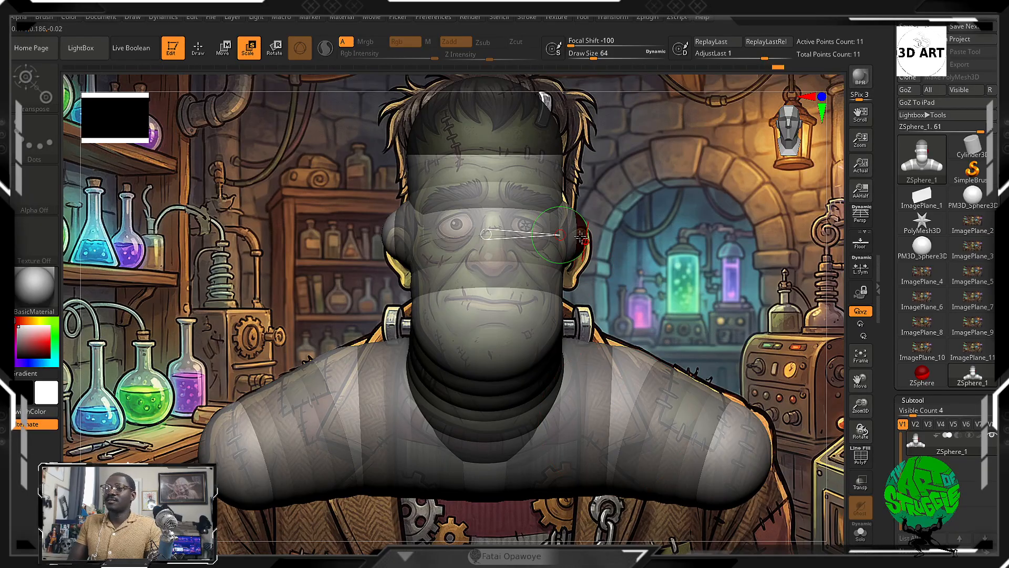
click(224, 49)
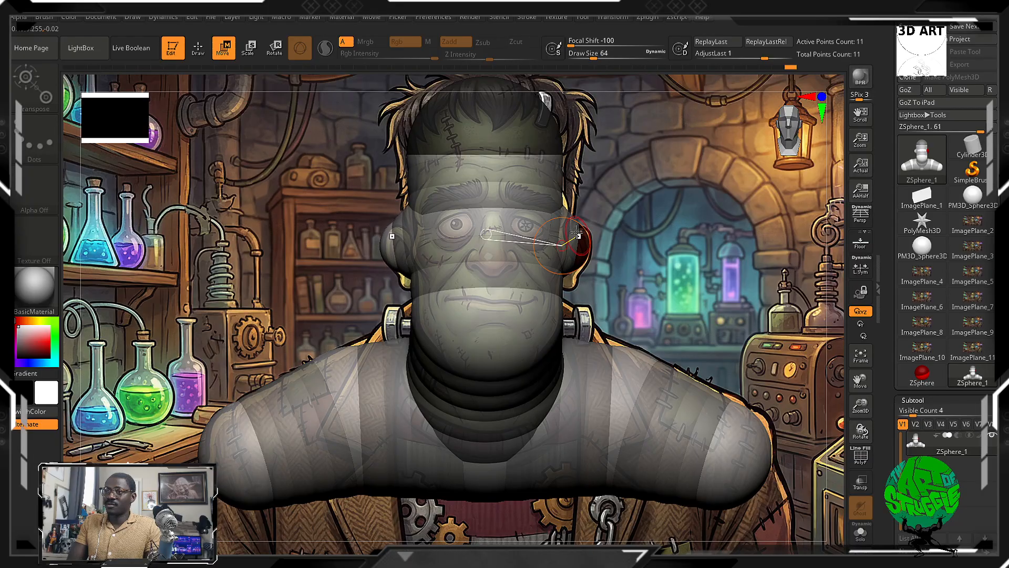
key(a)
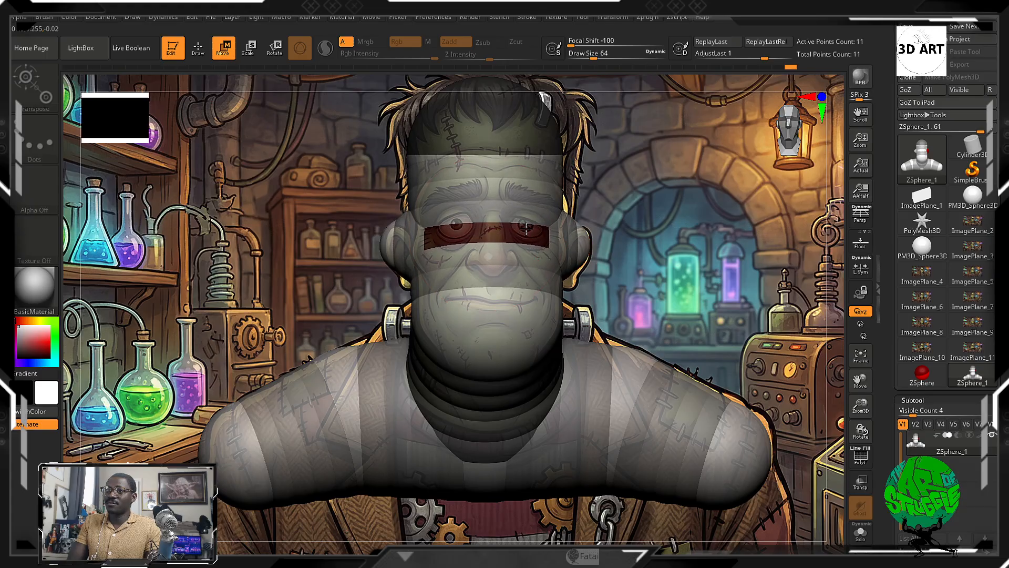
key(a)
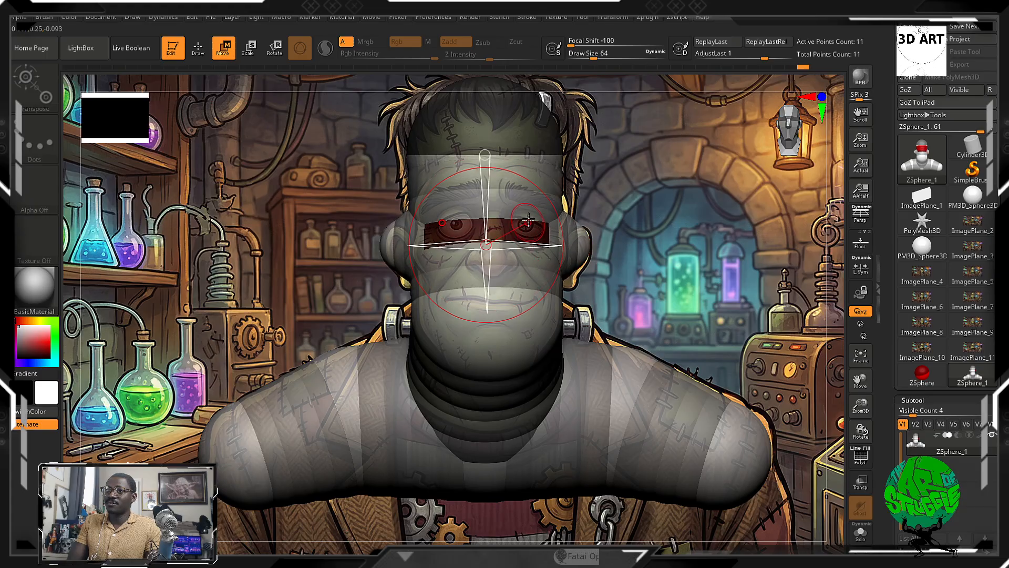
Scale up the top-of-head ZSphere so the cranium fills out the hair area of the reference image.
click(248, 48)
drag(486, 234, 524, 167)
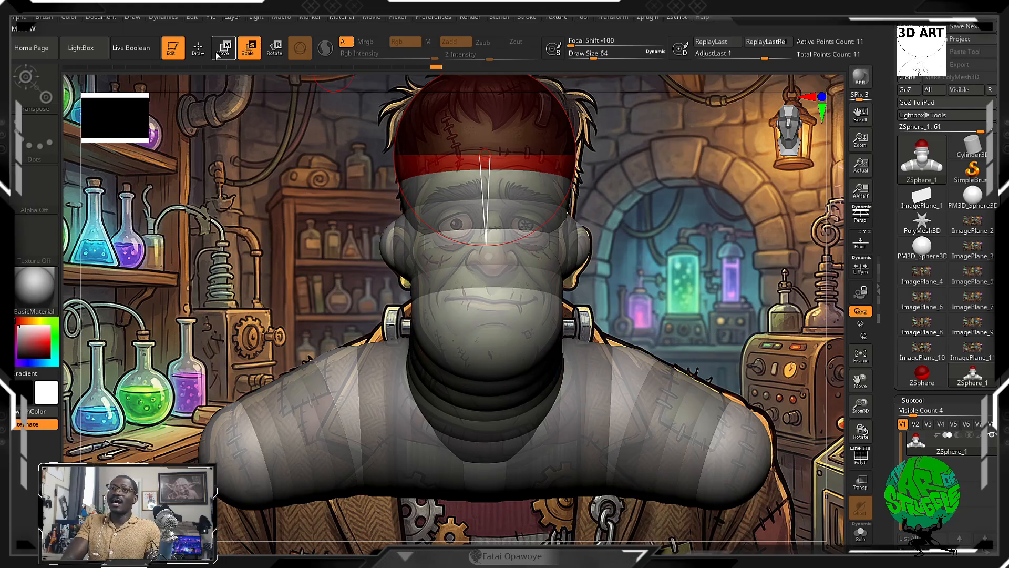
key(q)
Set the image plane's model opacity to 100 and check the solid ZSphere bust from the front and side.
mouse_move(699, 283)
mouse_down()
mouse_move(616, 283)
mouse_move(639, 276)
mouse_up()
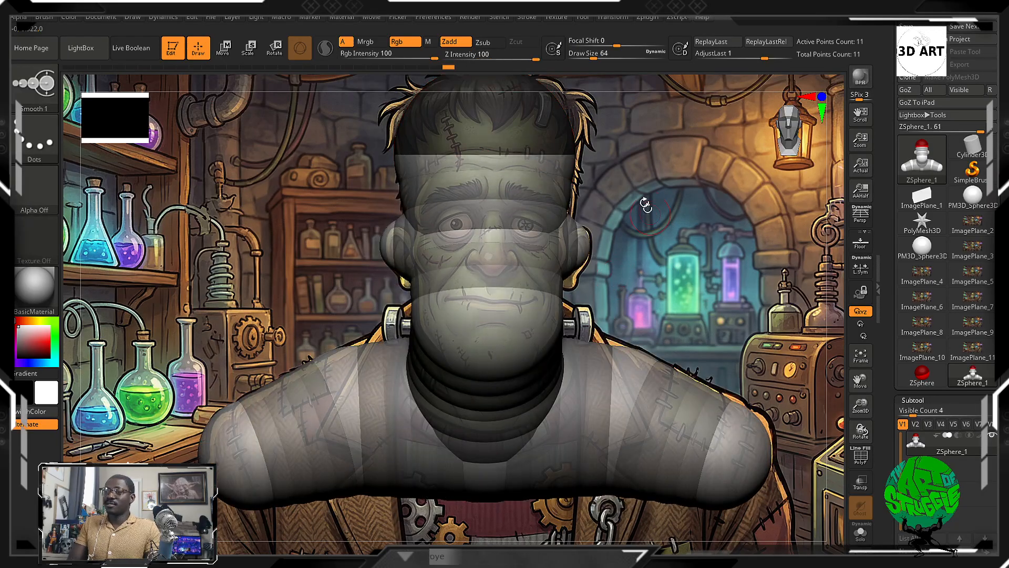
click(564, 18)
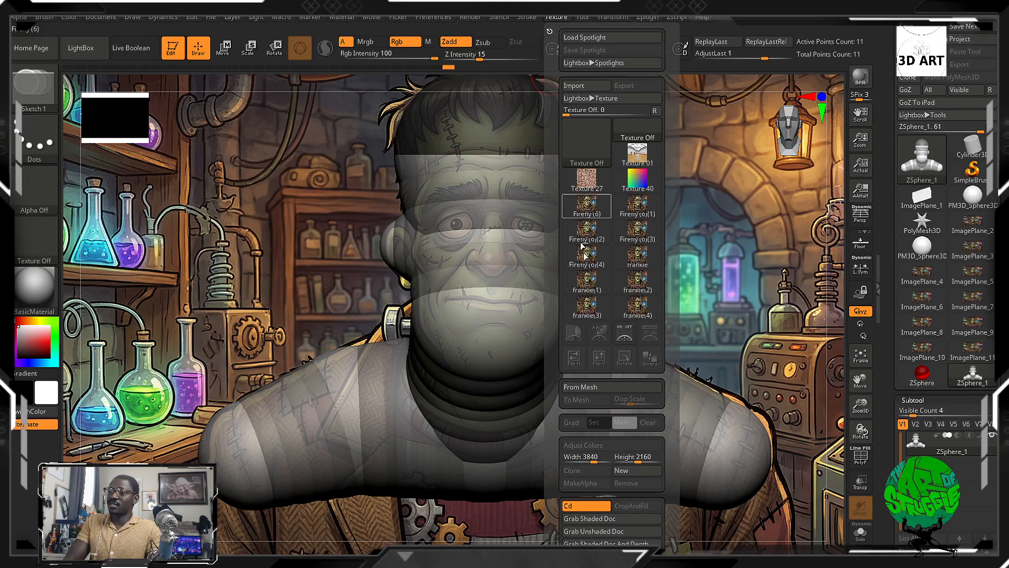
drag(670, 429, 672, 354)
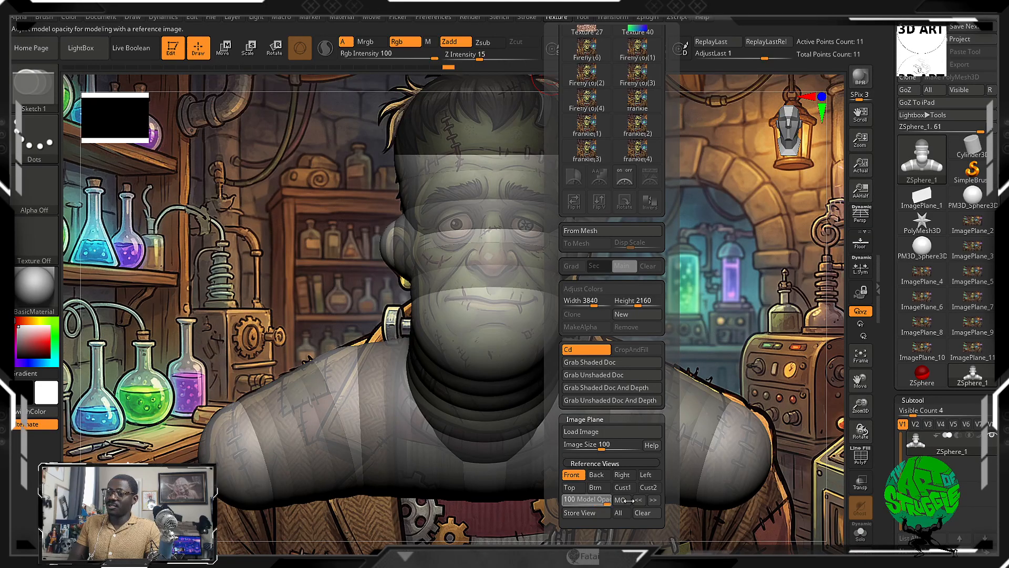
click(597, 474)
drag(717, 274, 610, 294)
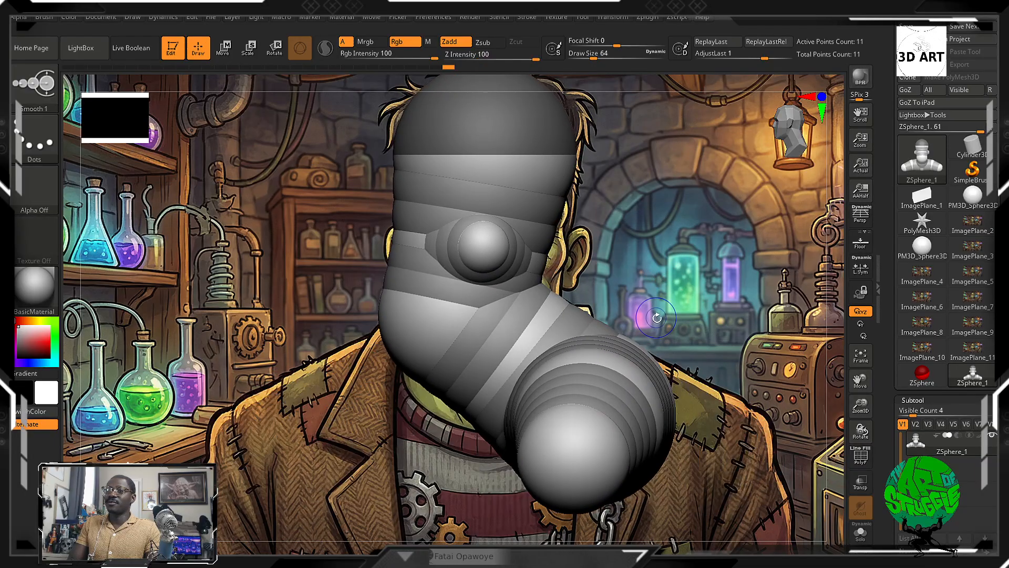
mouse_move(673, 326)
mouse_down()
mouse_move(652, 313)
mouse_move(709, 297)
mouse_up()
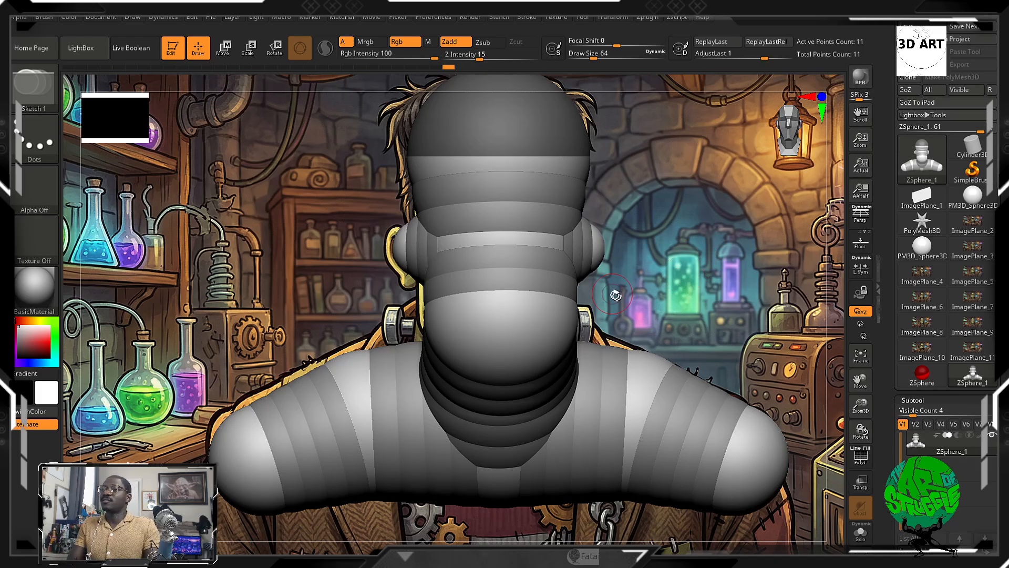
drag(685, 304, 626, 347)
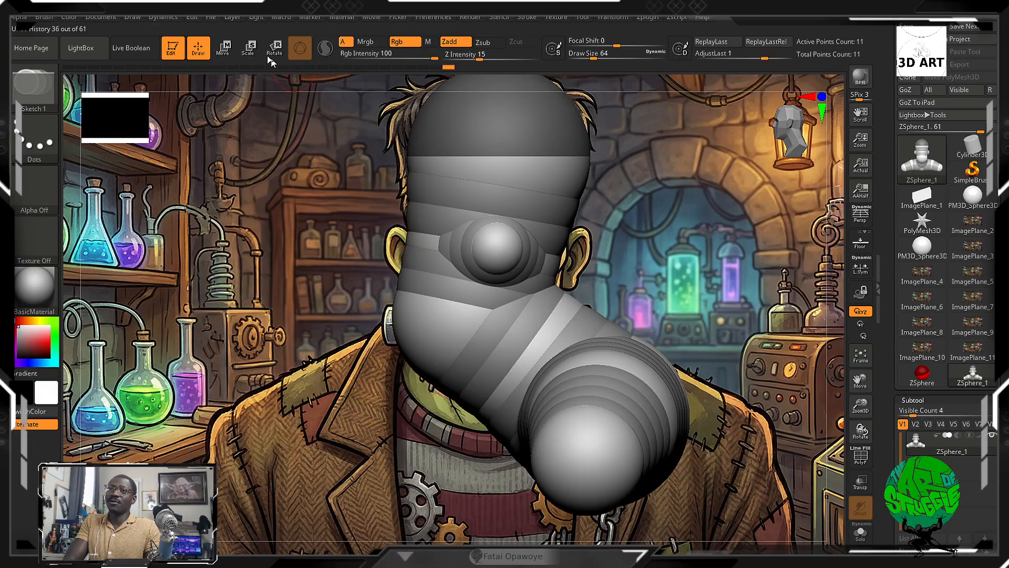
Try the Move, Scale and Rotate modes on the top-of-head ZSphere in side view and return to the front view.
key(w)
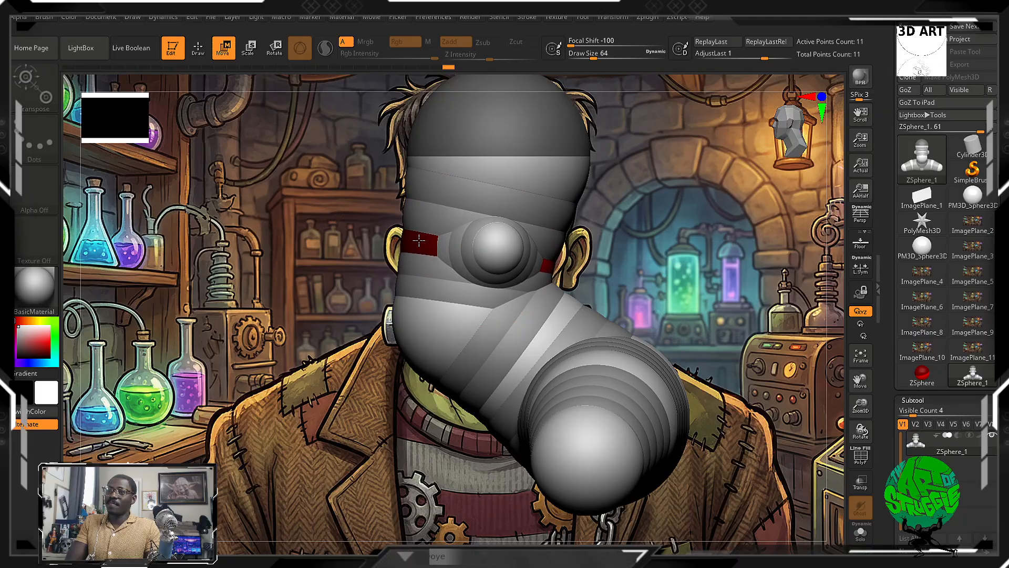
key(ctrl+z)
key(ctrl+z)
key(ctrl+z)
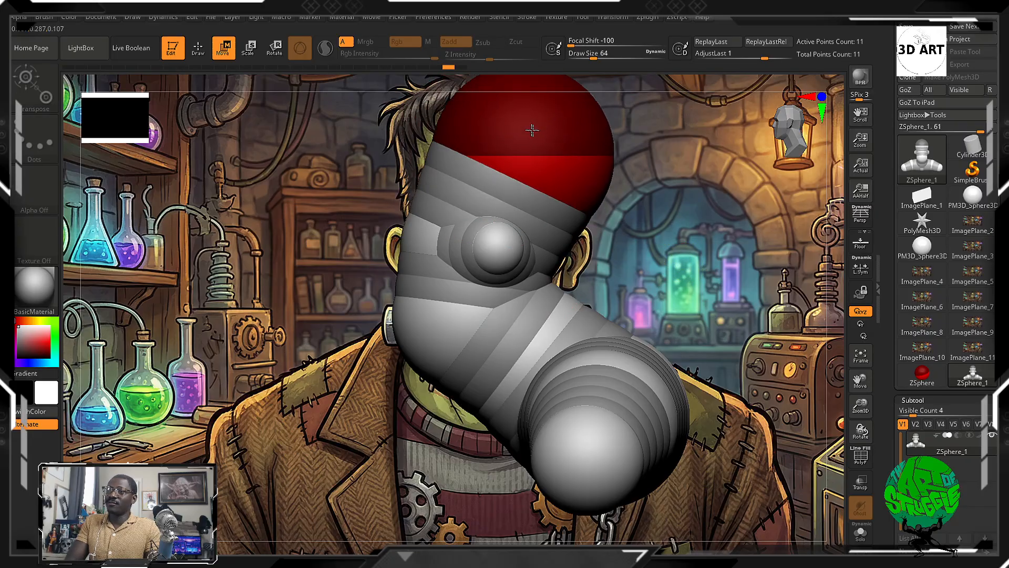
key(e)
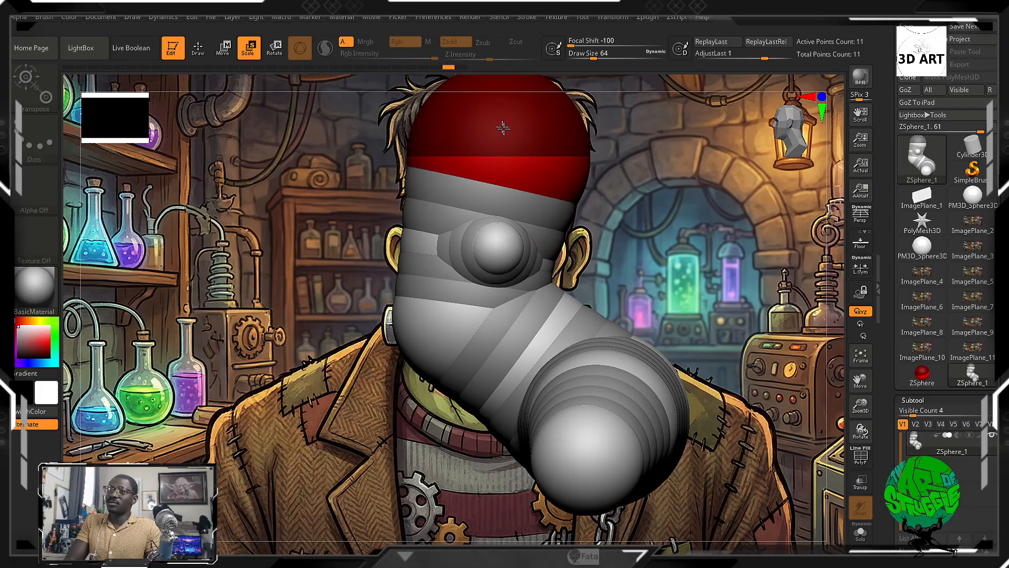
key(r)
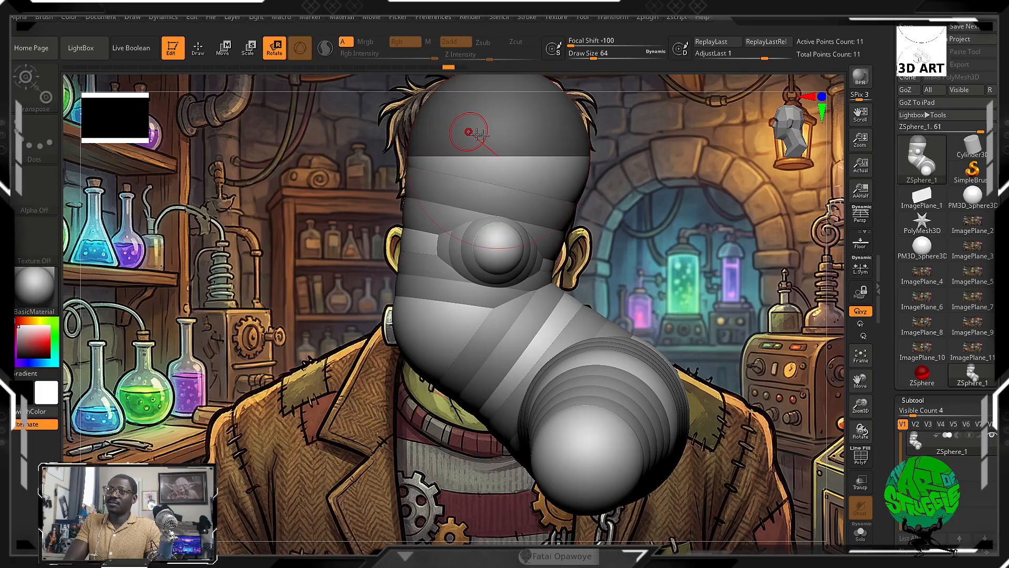
click(507, 143)
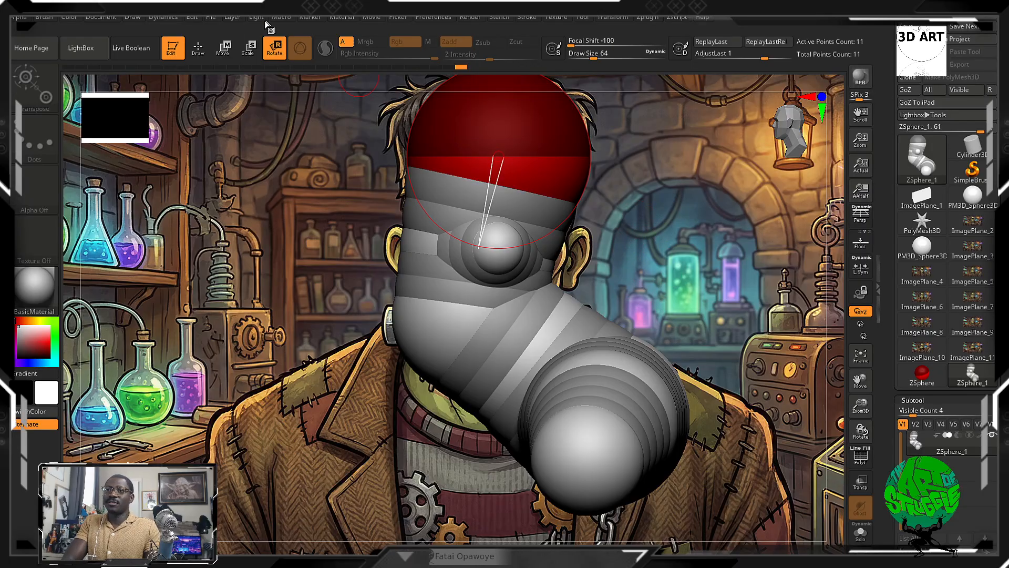
click(199, 51)
drag(578, 283, 637, 275)
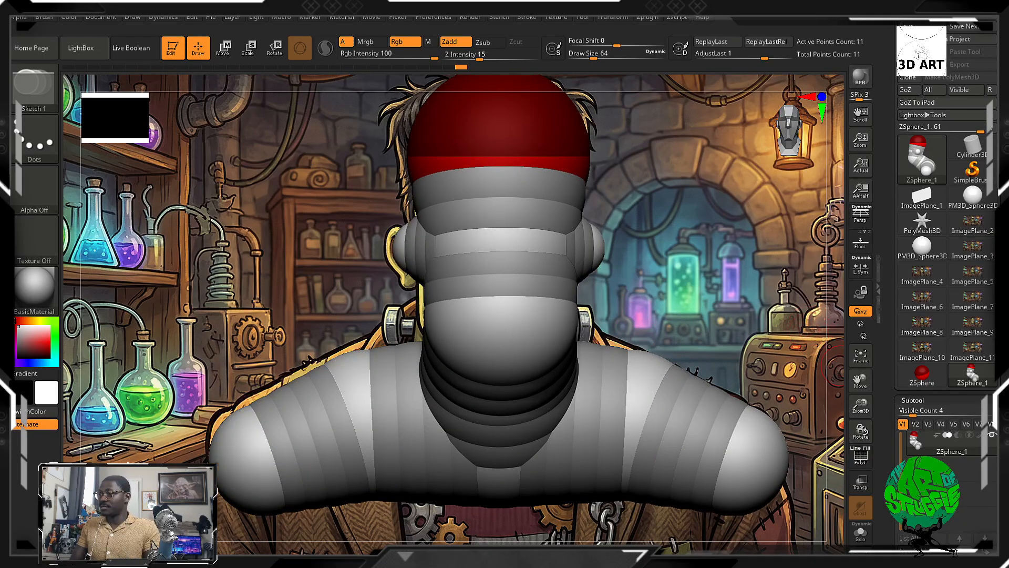
scroll(976, 363, down, 6)
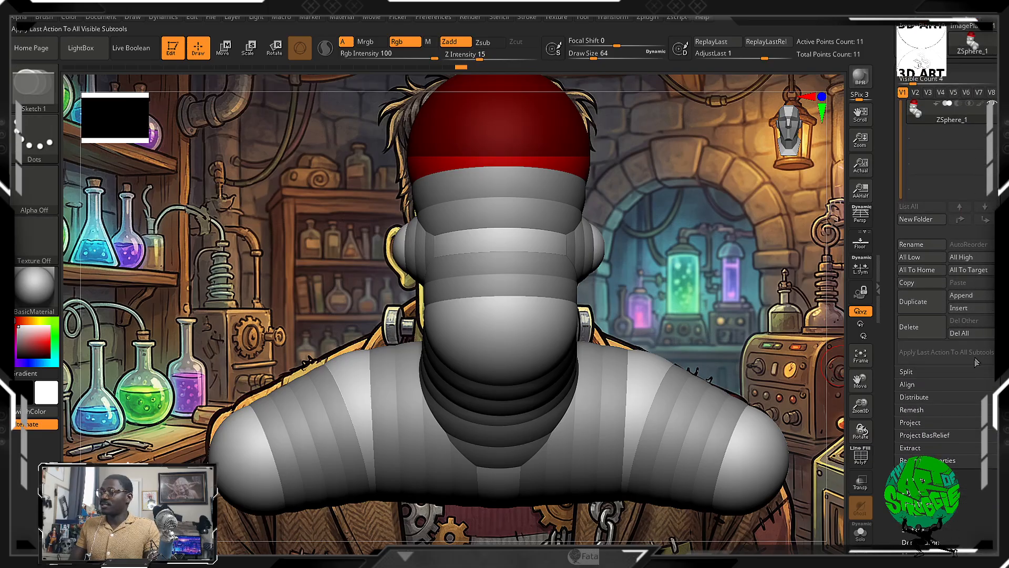
scroll(946, 315, down, 5)
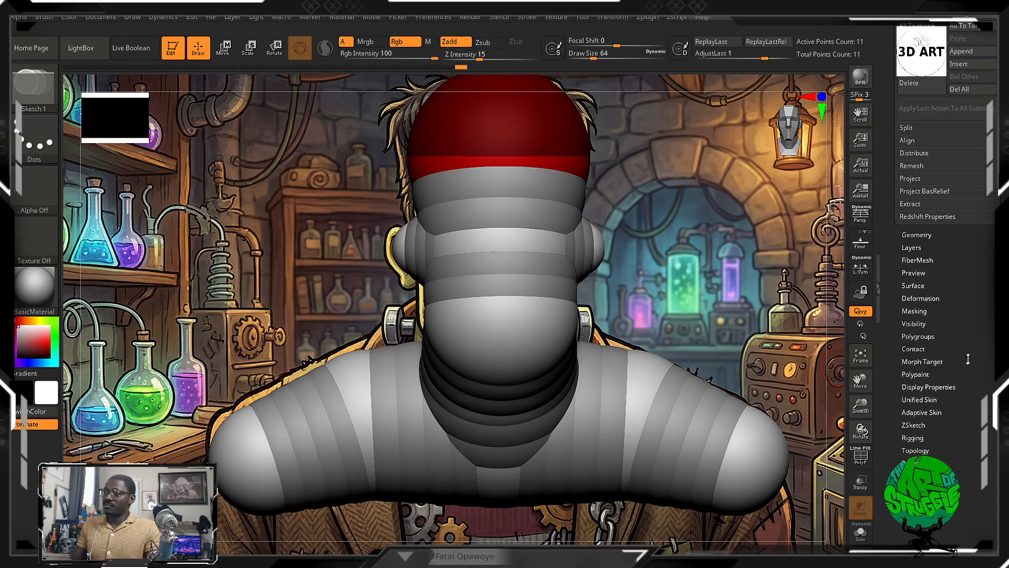
scroll(968, 359, up, 3)
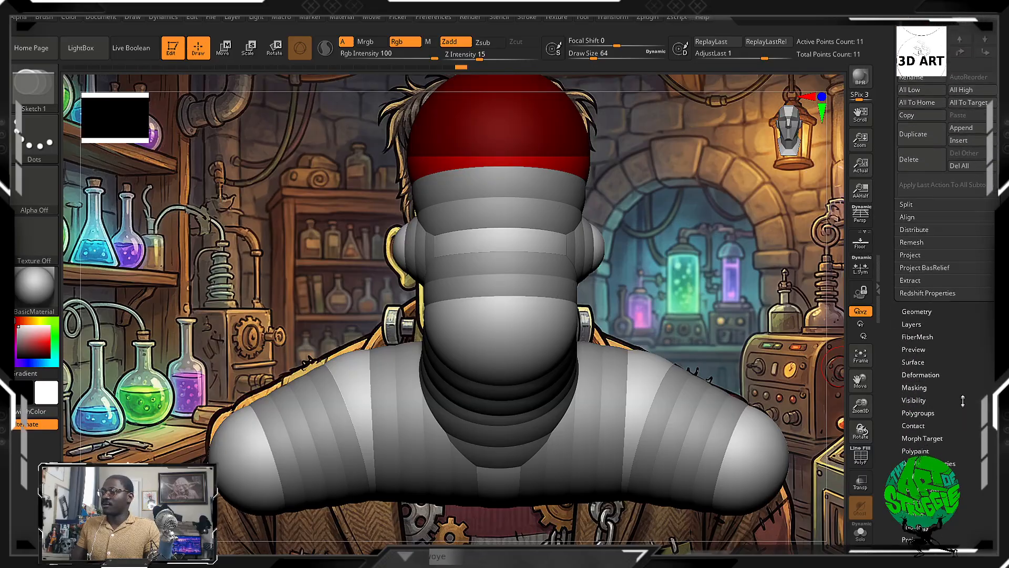
drag(963, 401, 963, 313)
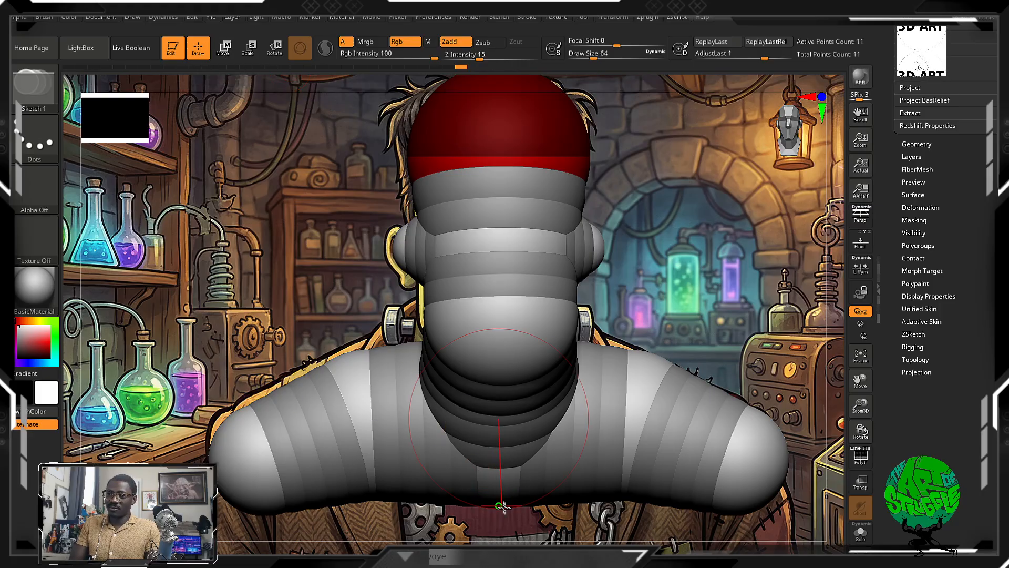
Add a large central ZSphere on the underside of the chest and move it down to start the torso.
alt+right_drag(670, 306, 654, 206)
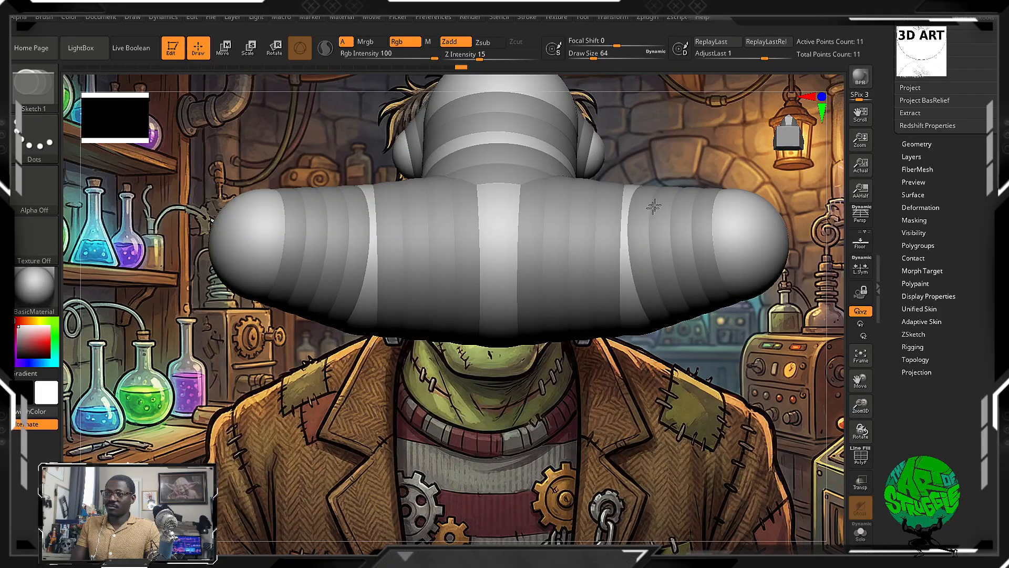
drag(498, 270, 592, 329)
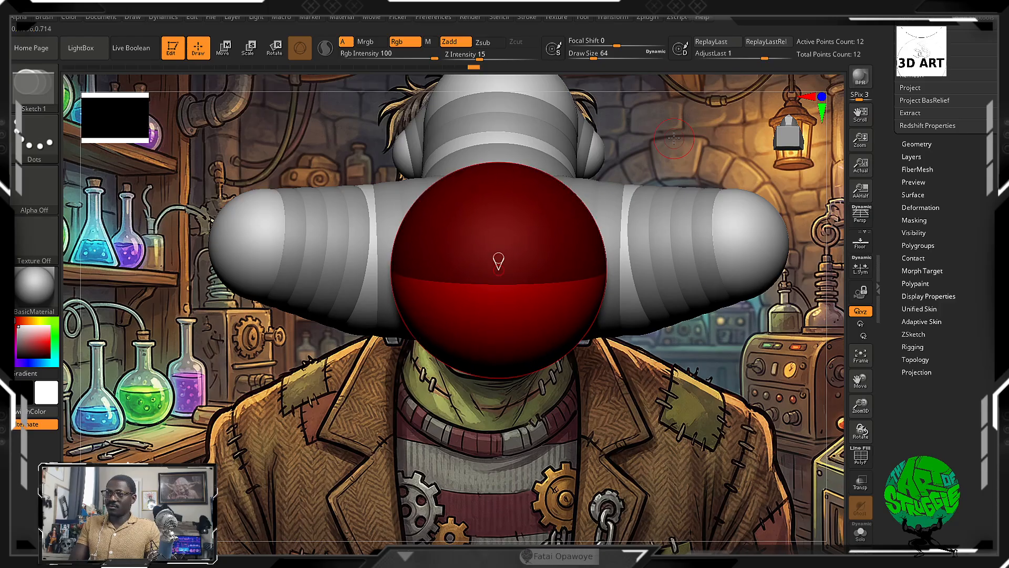
mouse_move(699, 332)
mouse_down()
mouse_move(675, 247)
mouse_move(261, 74)
mouse_up()
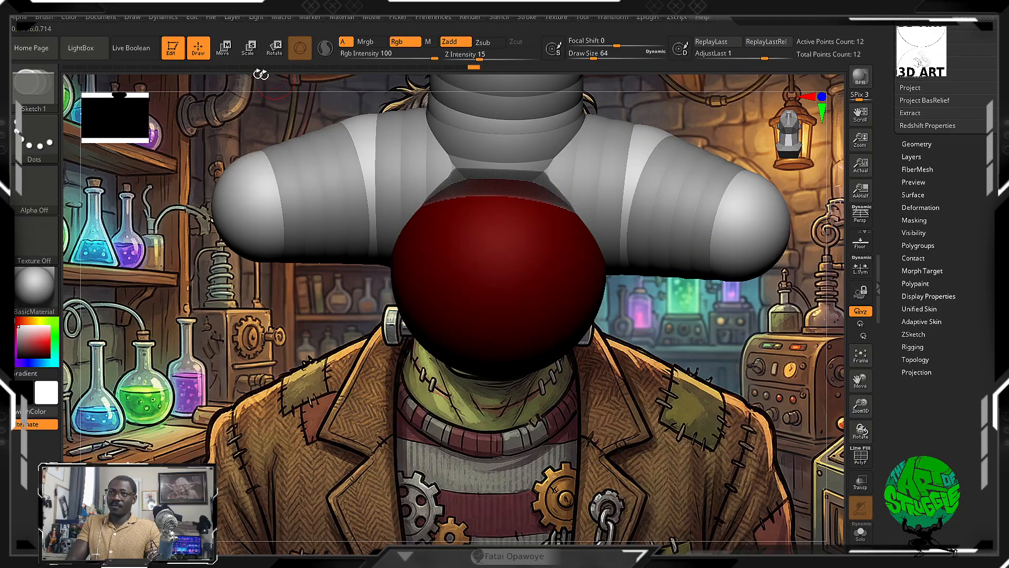
click(226, 49)
drag(514, 322, 536, 378)
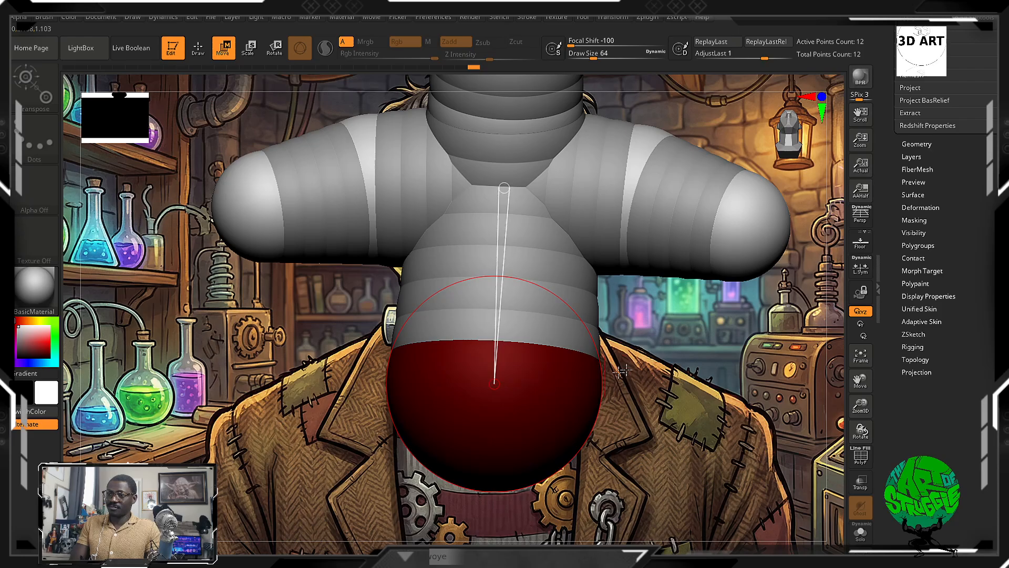
key(ctrl+z)
key(ctrl+z)
key(ctrl+shift+z)
key(ctrl+shift+z)
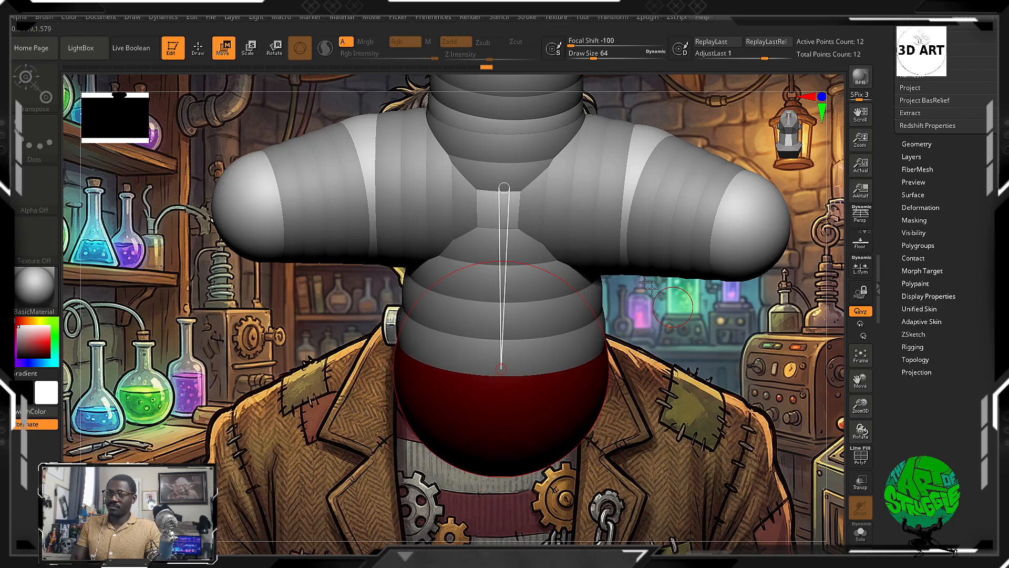
Examine the torso ZSphere's alignment with the shoulders and neck from the side and front.
key(q)
mouse_move(650, 286)
mouse_down()
mouse_move(619, 329)
mouse_move(654, 325)
mouse_up()
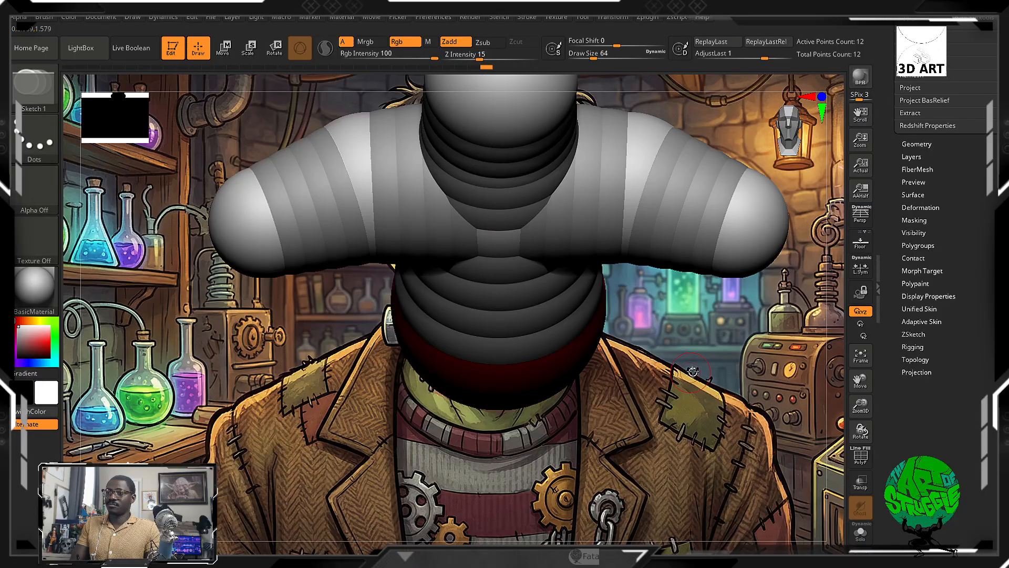
shift+drag(693, 371, 689, 293)
drag(678, 411, 763, 392)
mouse_move(636, 310)
mouse_down()
mouse_move(705, 305)
mouse_move(724, 327)
mouse_up()
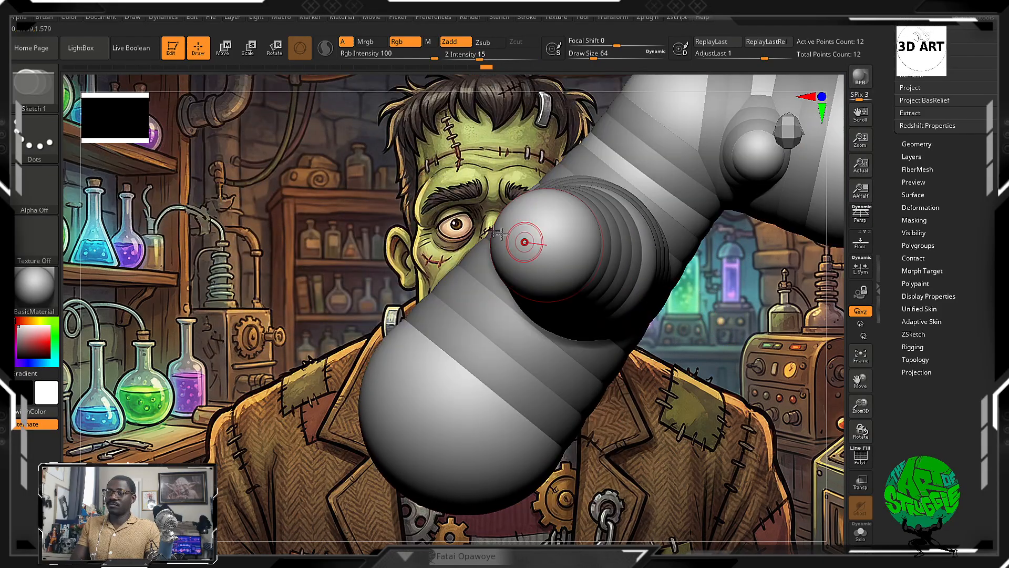
mouse_move(528, 239)
mouse_down()
mouse_move(405, 366)
mouse_move(437, 455)
mouse_move(429, 463)
mouse_up()
drag(642, 431, 629, 442)
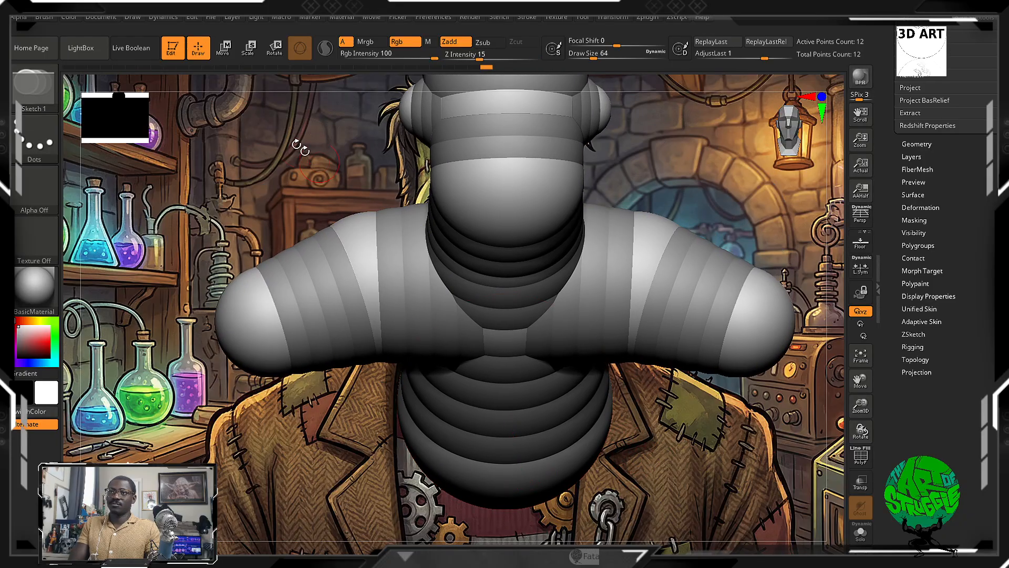
Move the bottom torso ZSphere farther down to lengthen the torso, undoing the excess moves.
click(223, 48)
mouse_move(520, 489)
mouse_down()
mouse_move(518, 531)
mouse_move(491, 531)
mouse_move(672, 408)
mouse_up()
key(ctrl+z)
key(ctrl+z)
key(ctrl+z)
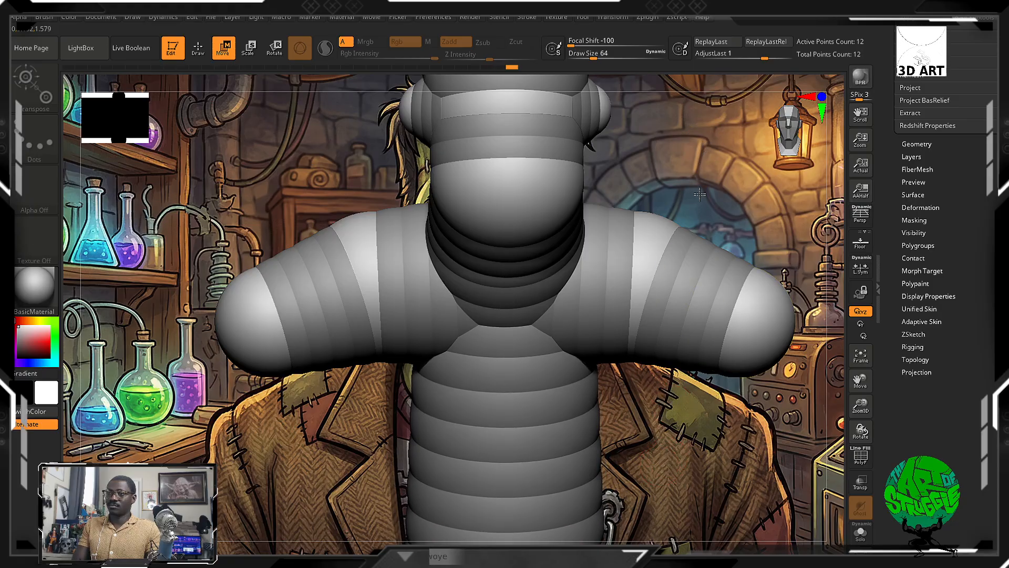
key(ctrl+z)
key(ctrl+z)
key(ctrl+z)
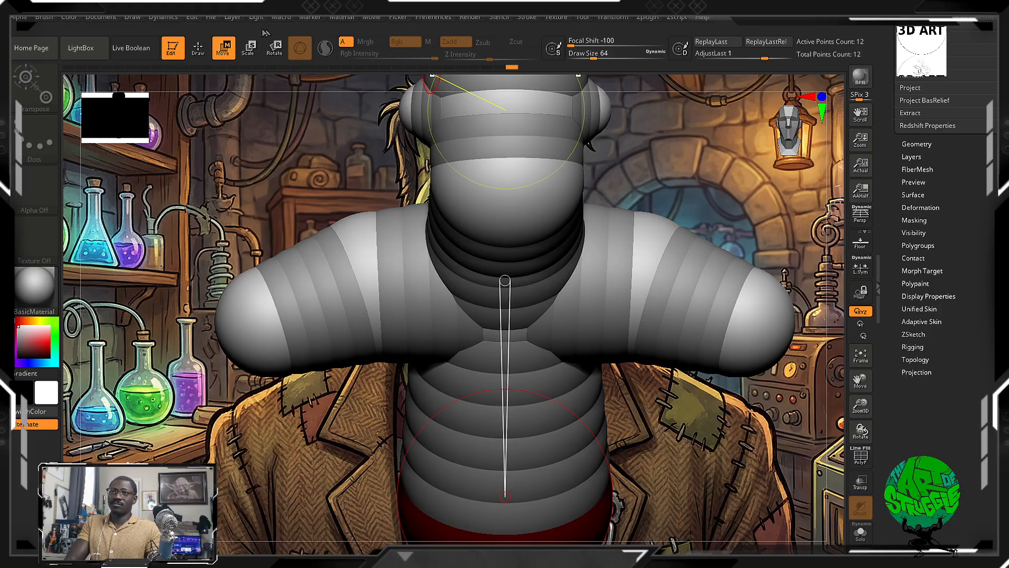
Bring the head back into the front view and open the Unified Skin settings for the ZSphere model.
key(q)
mouse_move(682, 144)
mouse_down()
mouse_move(680, 279)
mouse_move(663, 289)
mouse_up()
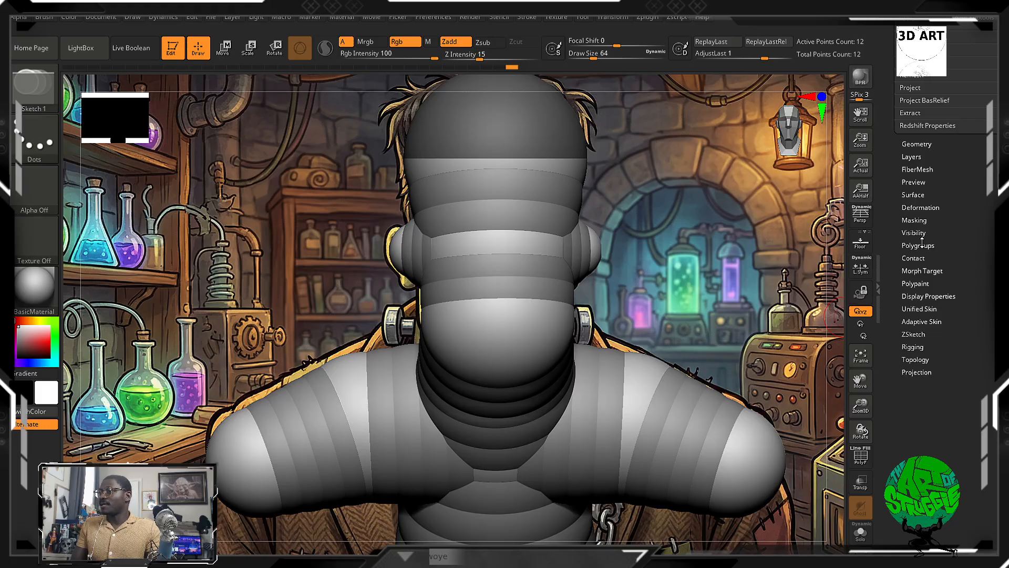
click(917, 308)
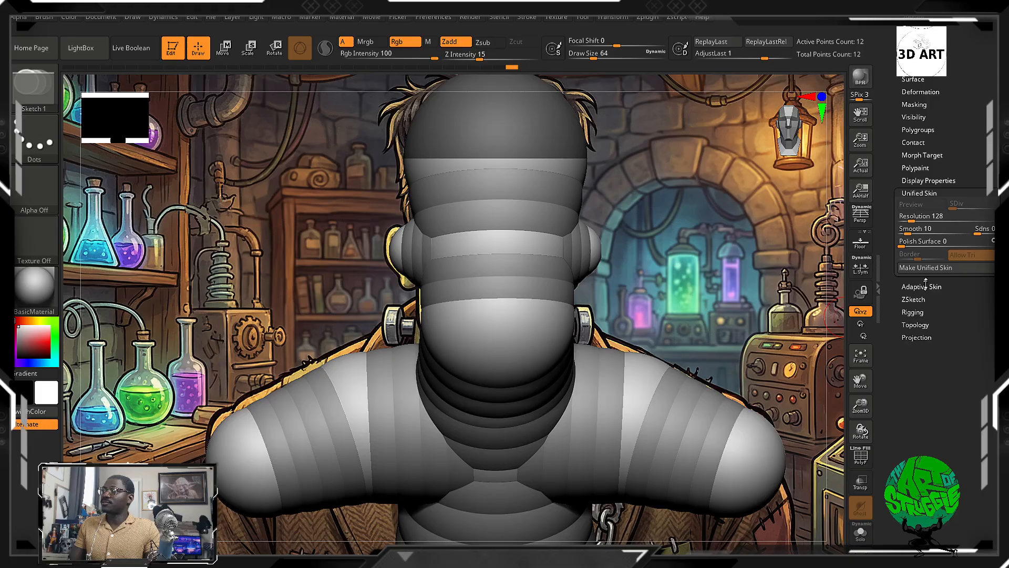
Compare the Unified Skin and Adaptive Skin settings, and turn on the Adaptive Skin preview for the ZSphere model.
click(923, 286)
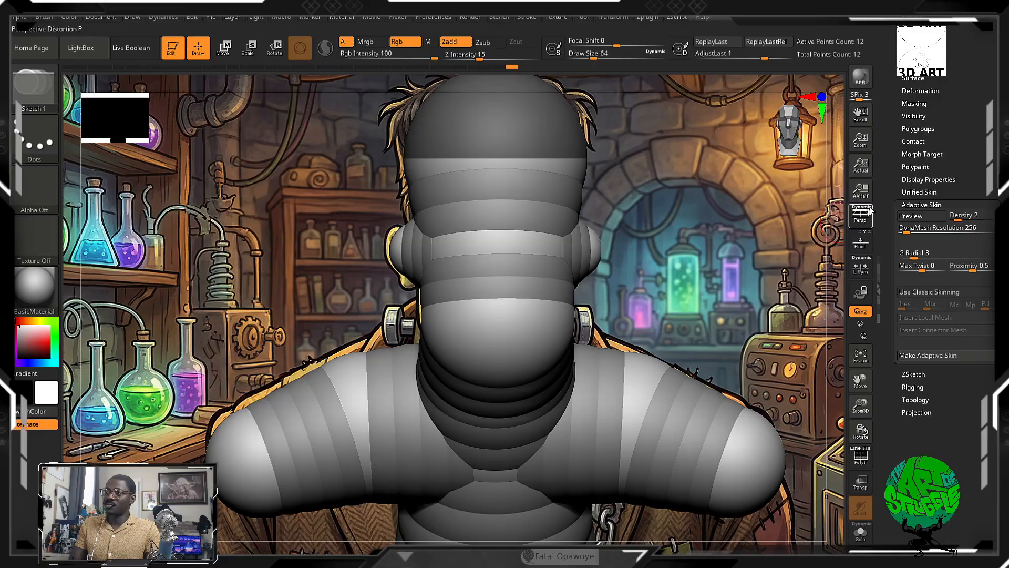
click(919, 192)
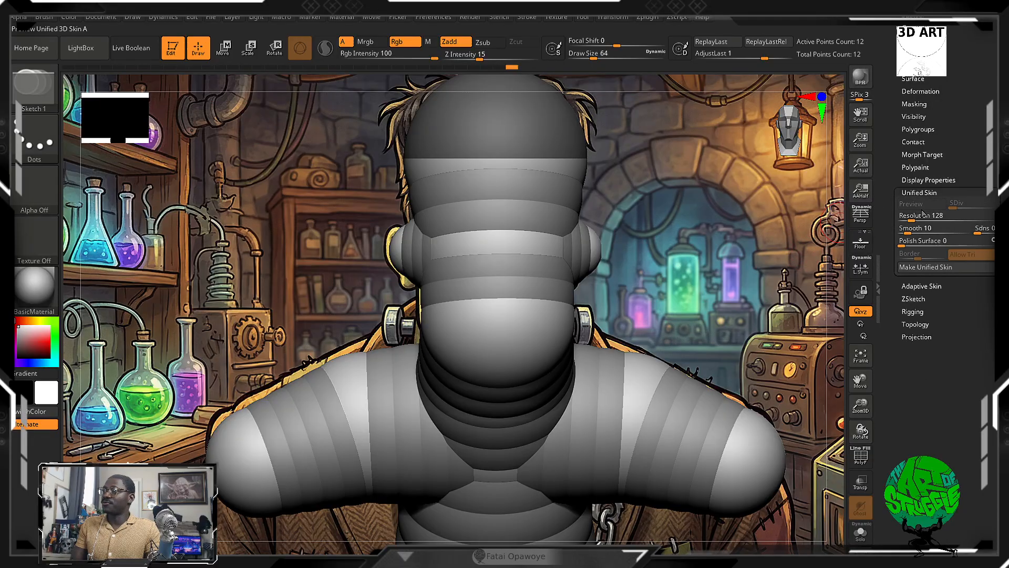
click(921, 286)
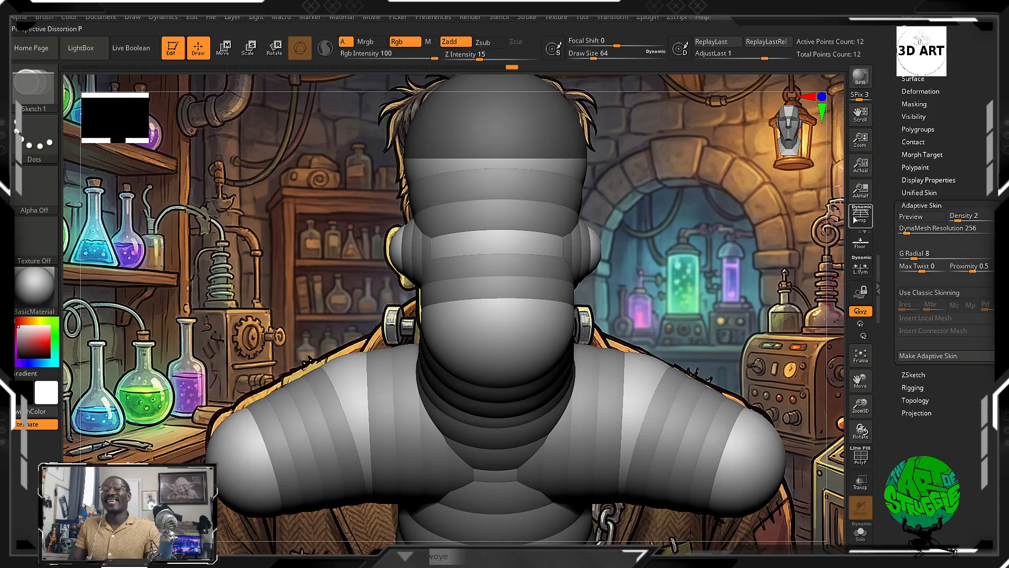
click(921, 192)
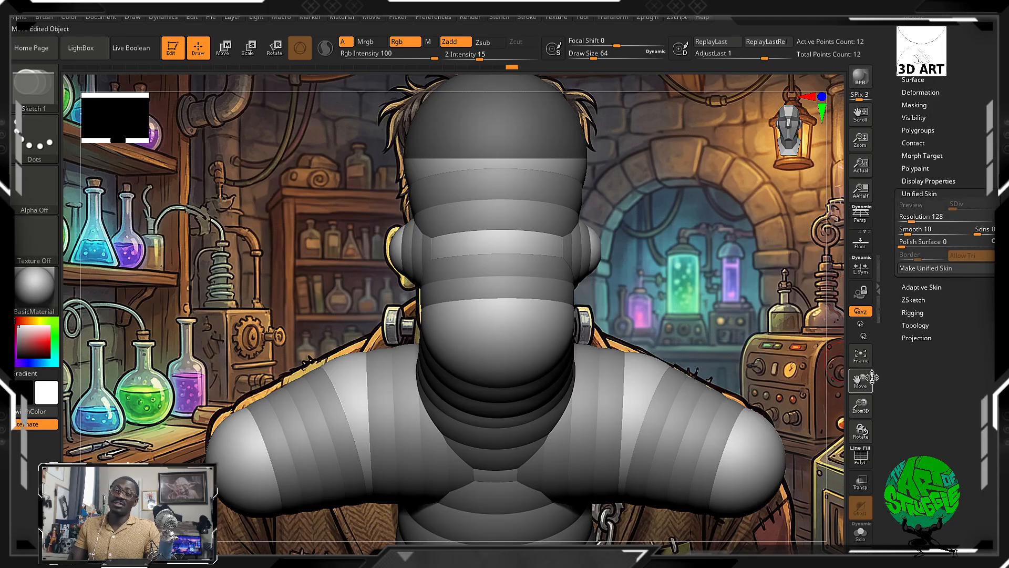
click(916, 287)
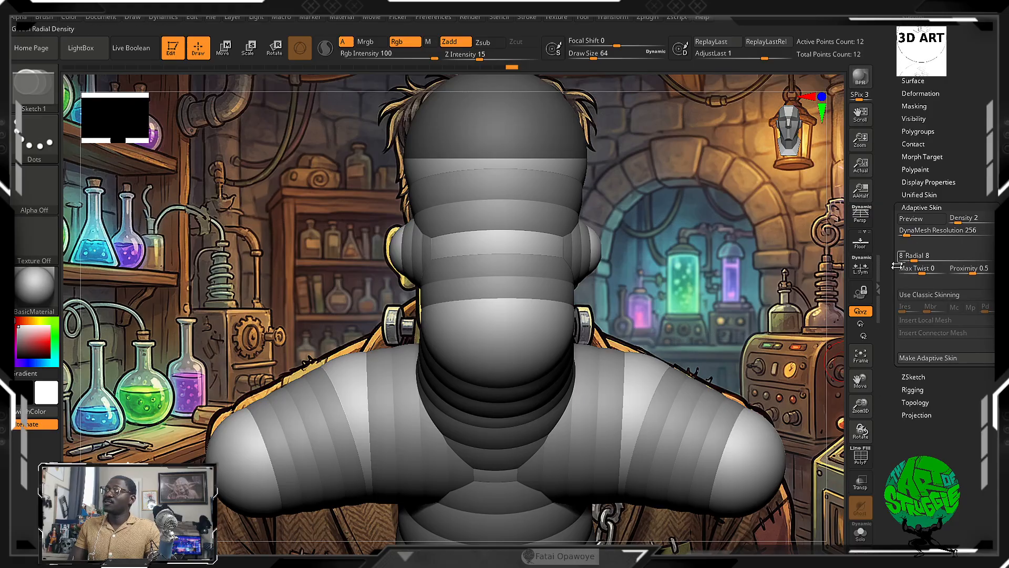
click(911, 219)
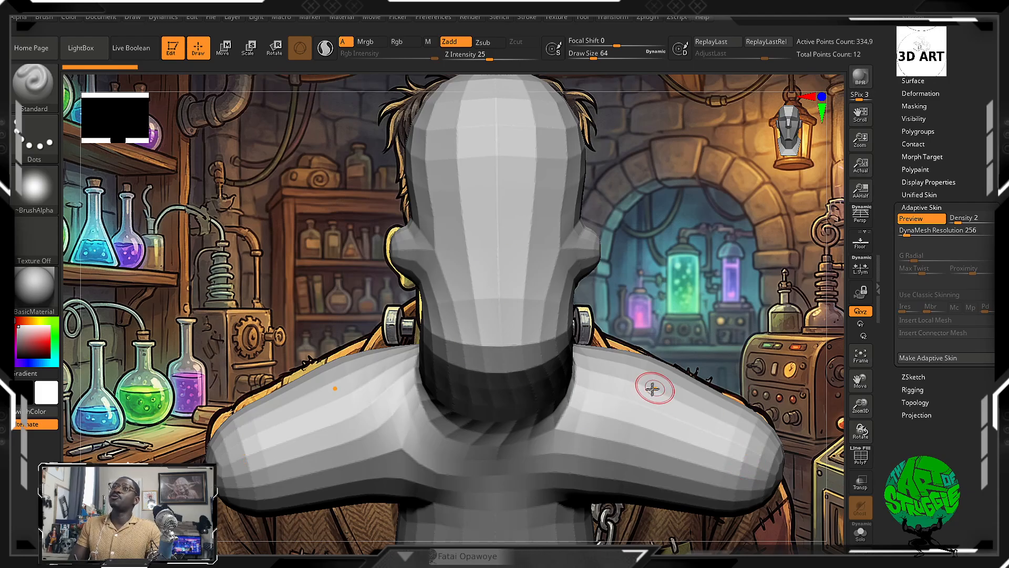
Inspect the previewed skin from a rotated view, and switch back to the ZSphere display.
drag(690, 363, 475, 221)
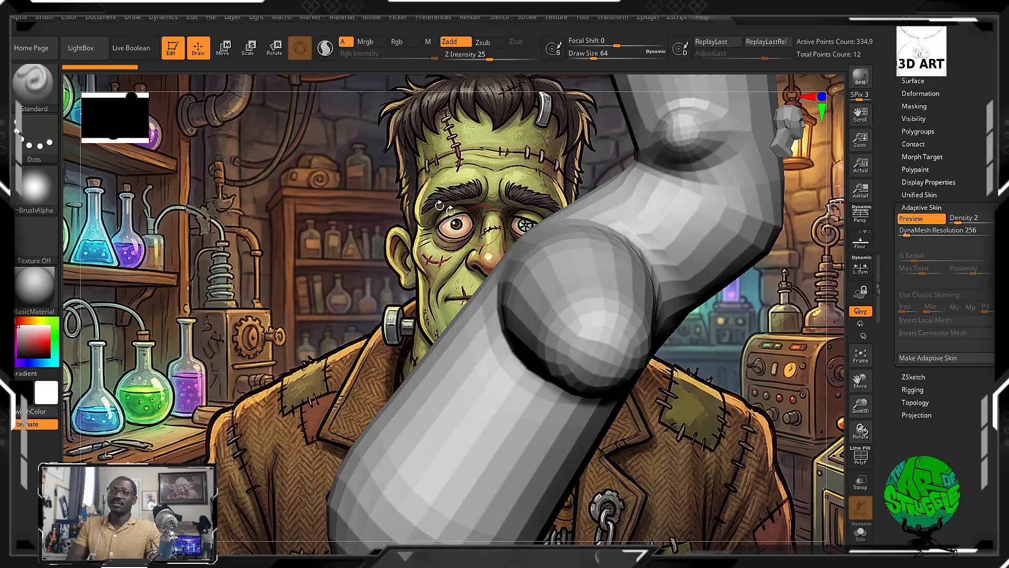
click(221, 49)
click(197, 49)
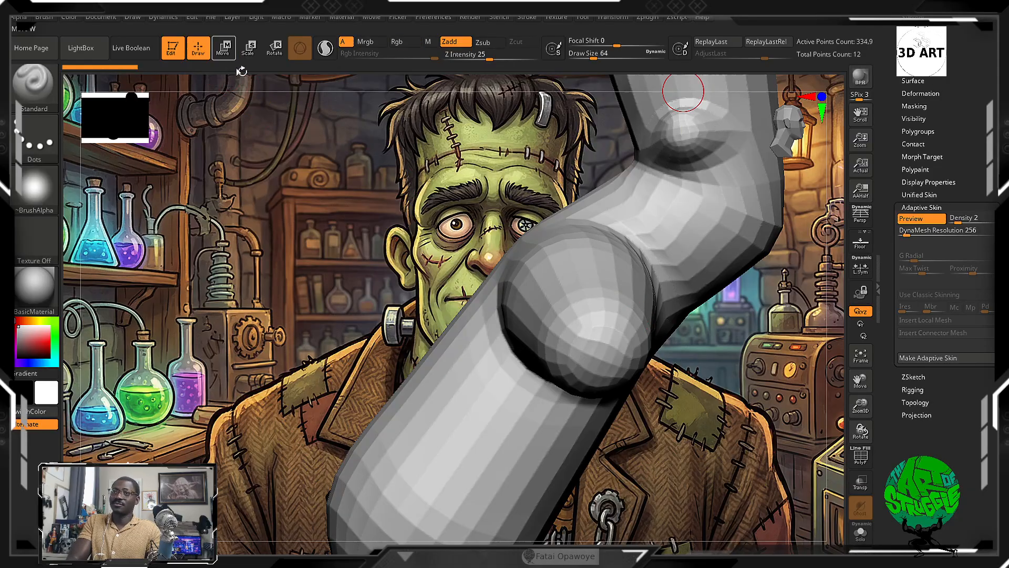
key(a)
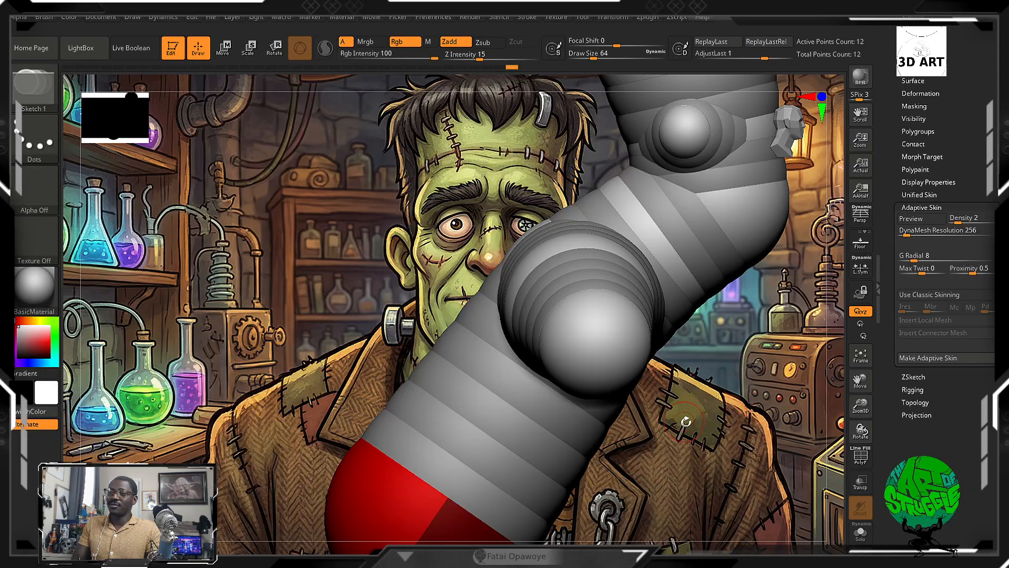
Find ZBrush through the system search, launch ZBrush 2026.1.1 again and close its home page.
key(alt+Tab)
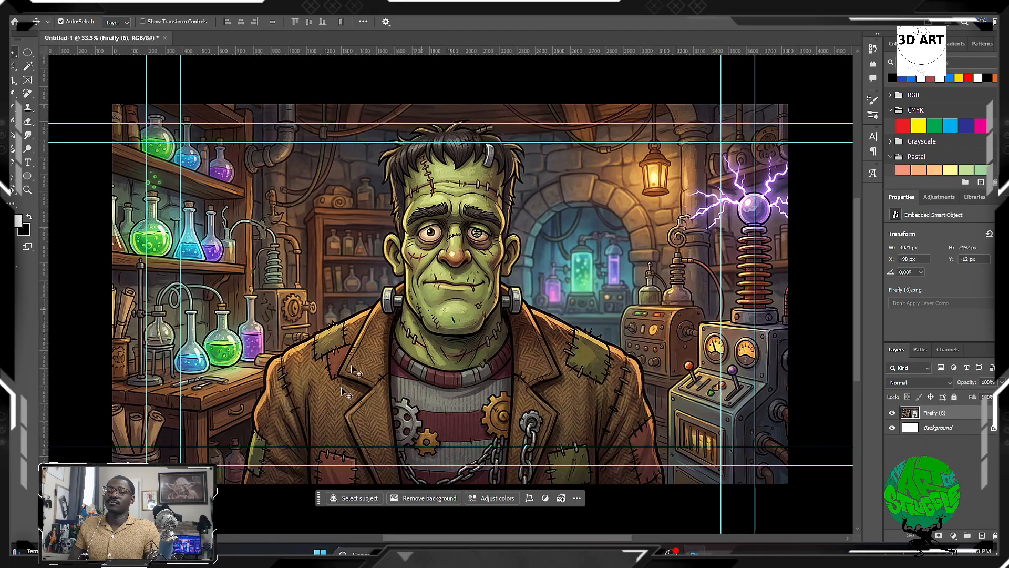
key(super)
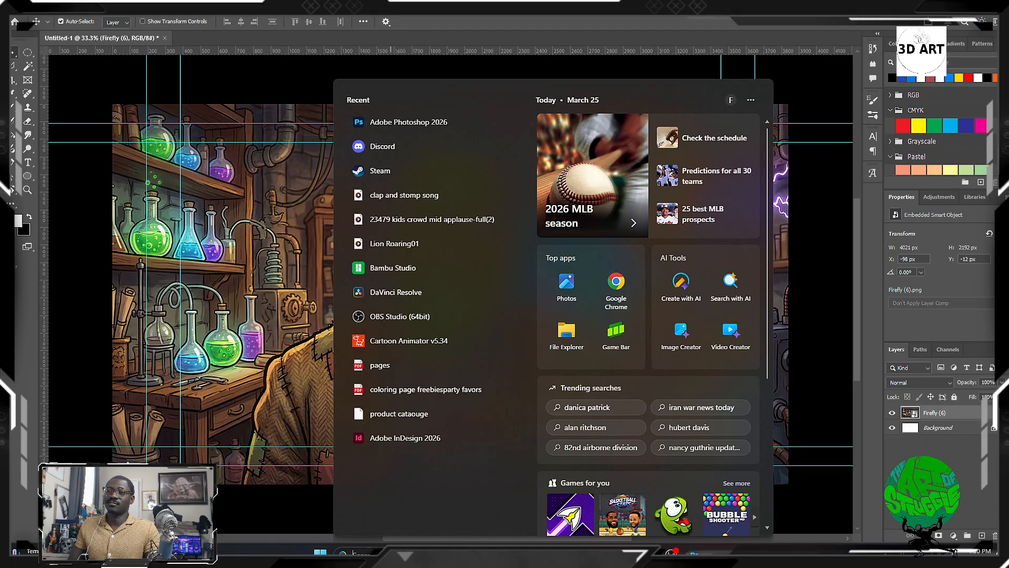
text(zbrush)
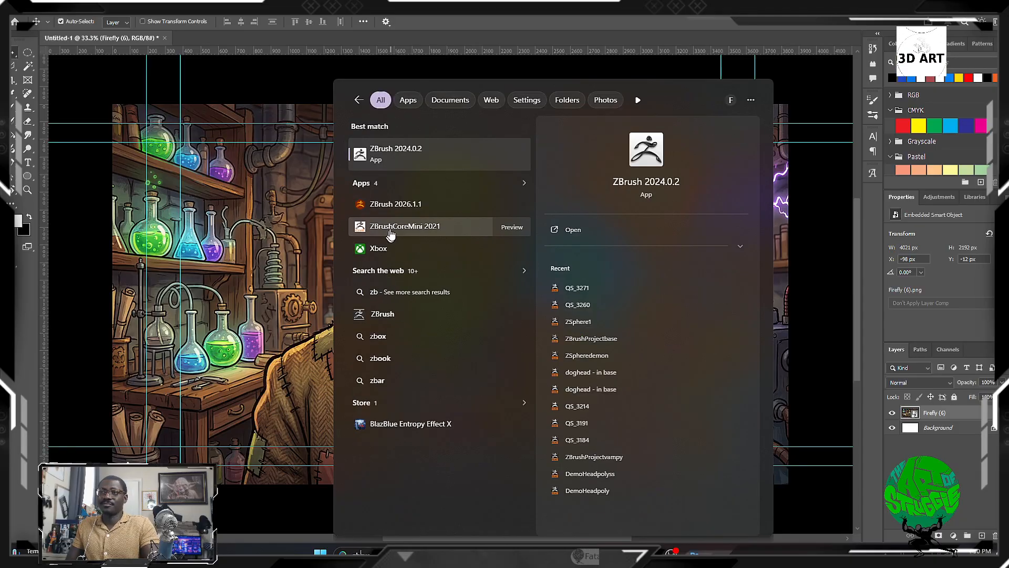
click(398, 210)
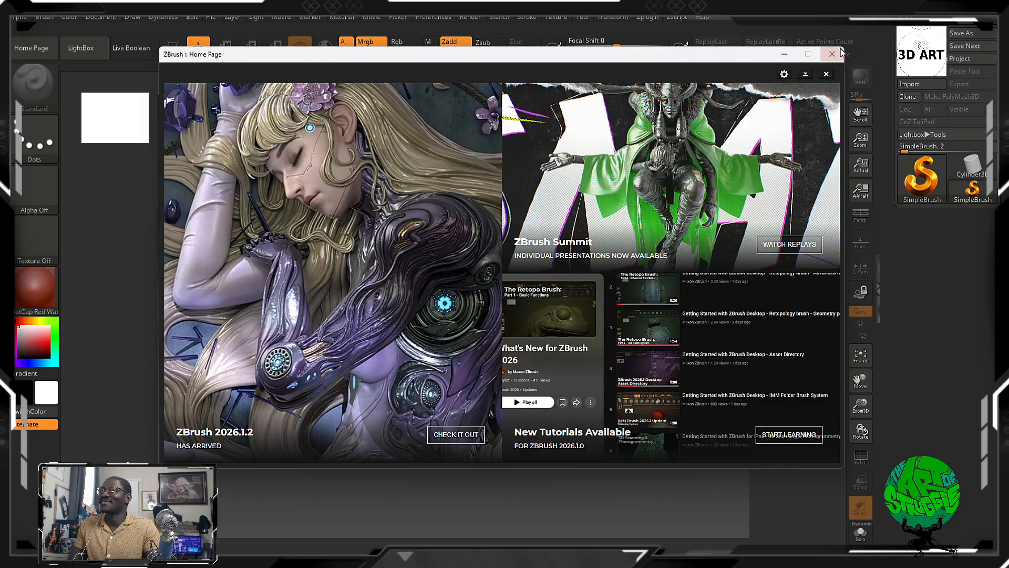
click(839, 53)
click(589, 314)
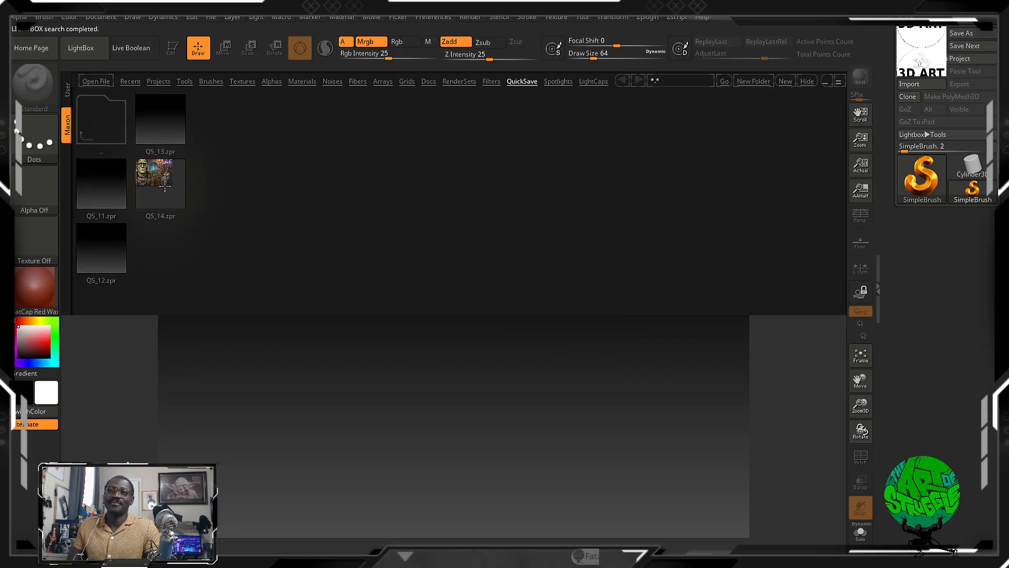
Browse LightBox for saved work, open the QS_14.zpr quick save and expand its subtool list.
click(138, 82)
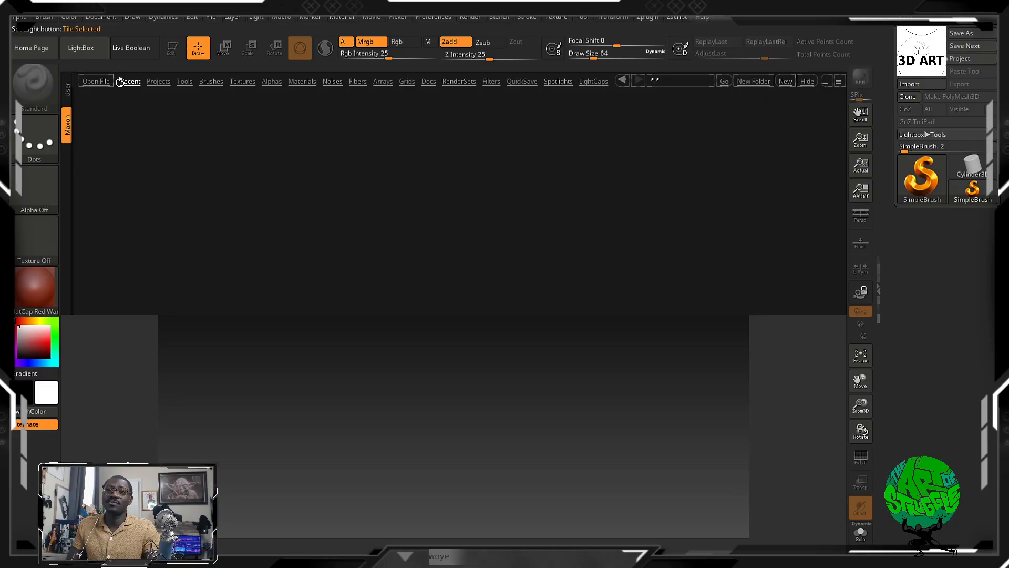
click(155, 82)
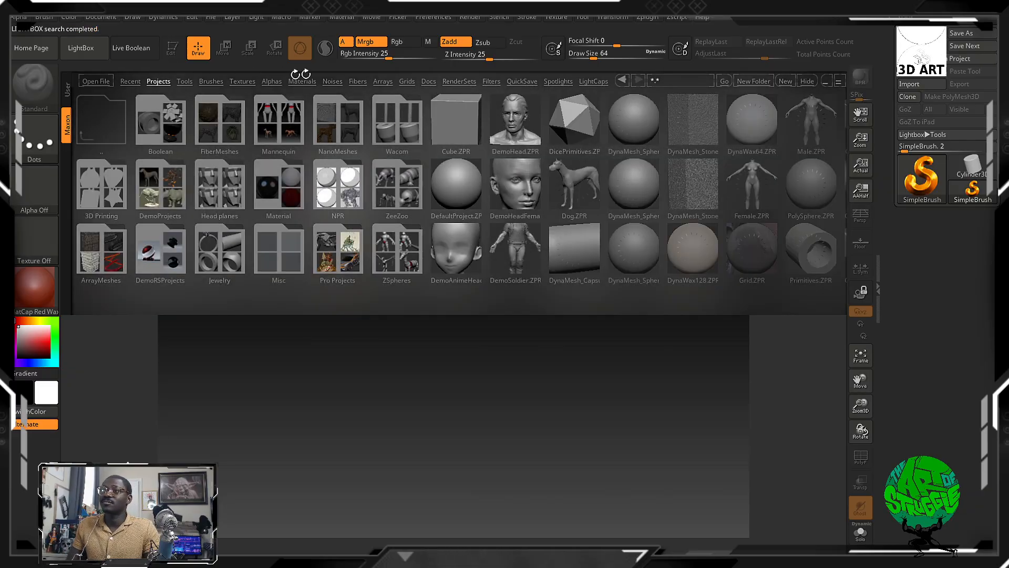
click(522, 82)
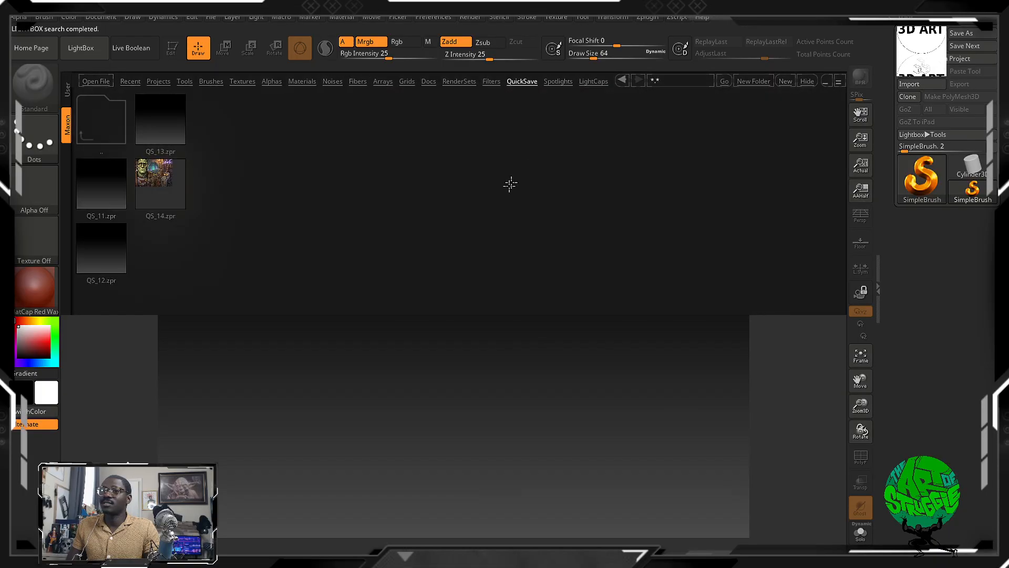
click(163, 184)
double_click(164, 184)
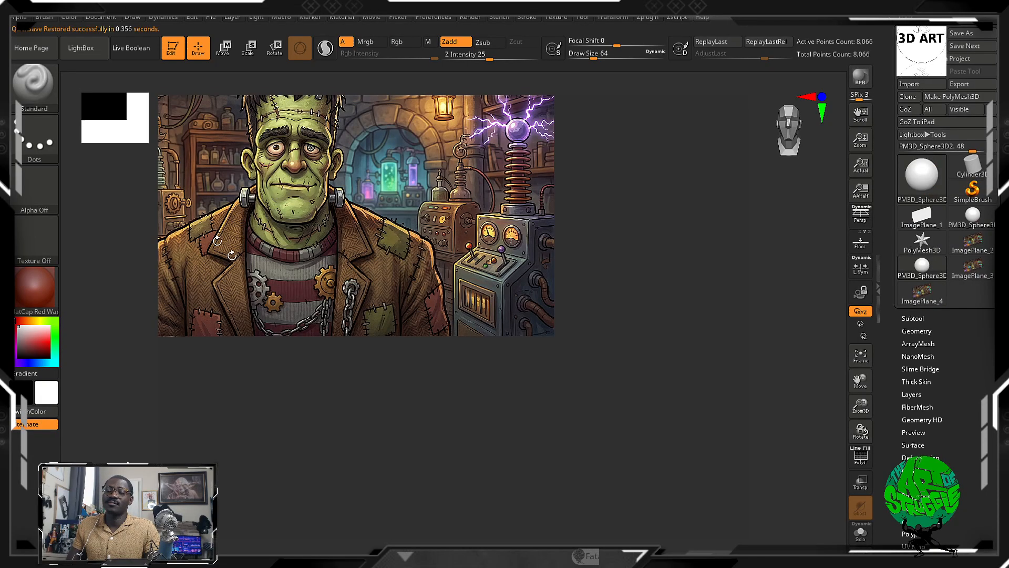
click(912, 318)
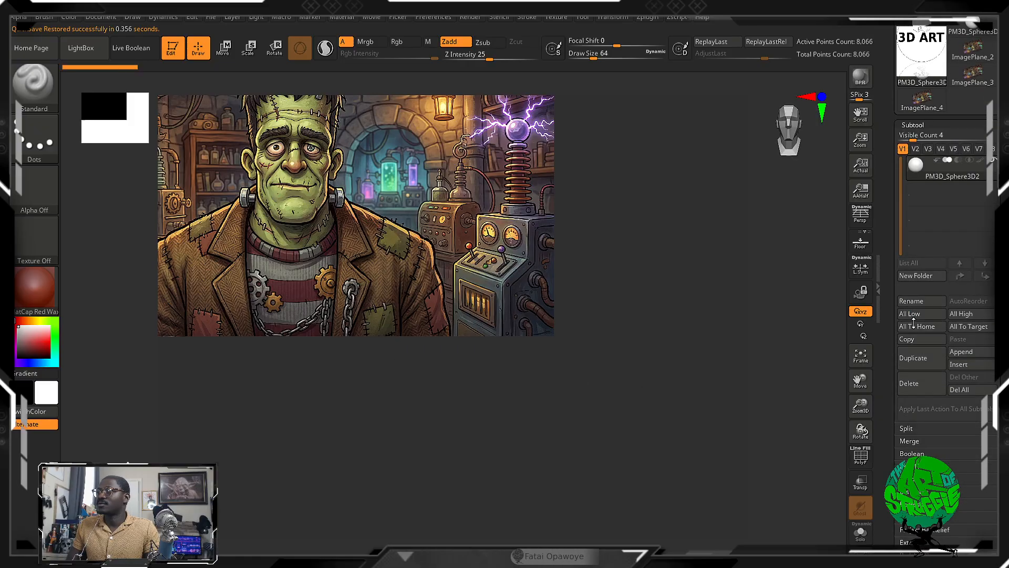
Open the QS_13.zpr quick save without saving the current project's changes.
click(85, 55)
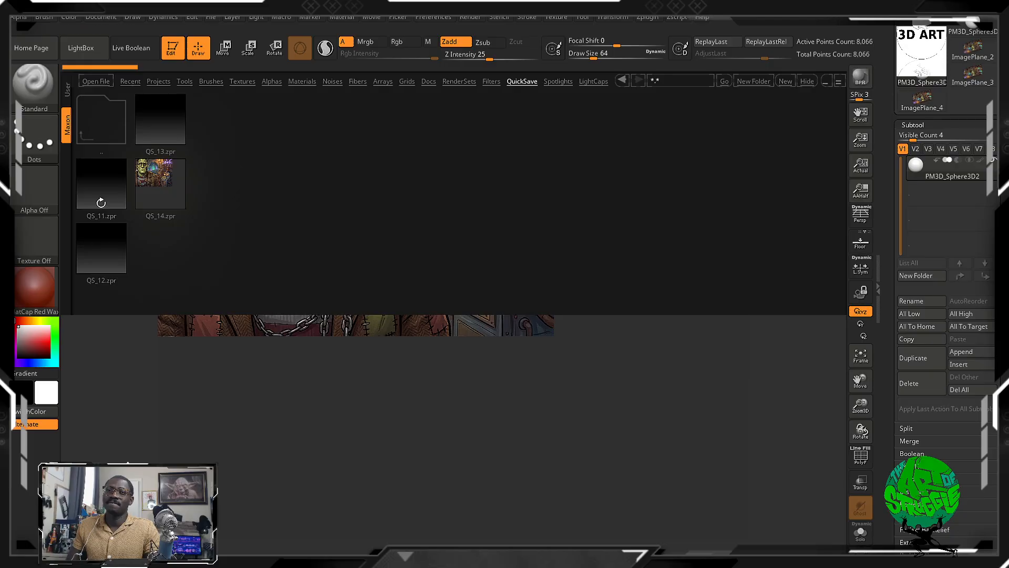
double_click(151, 137)
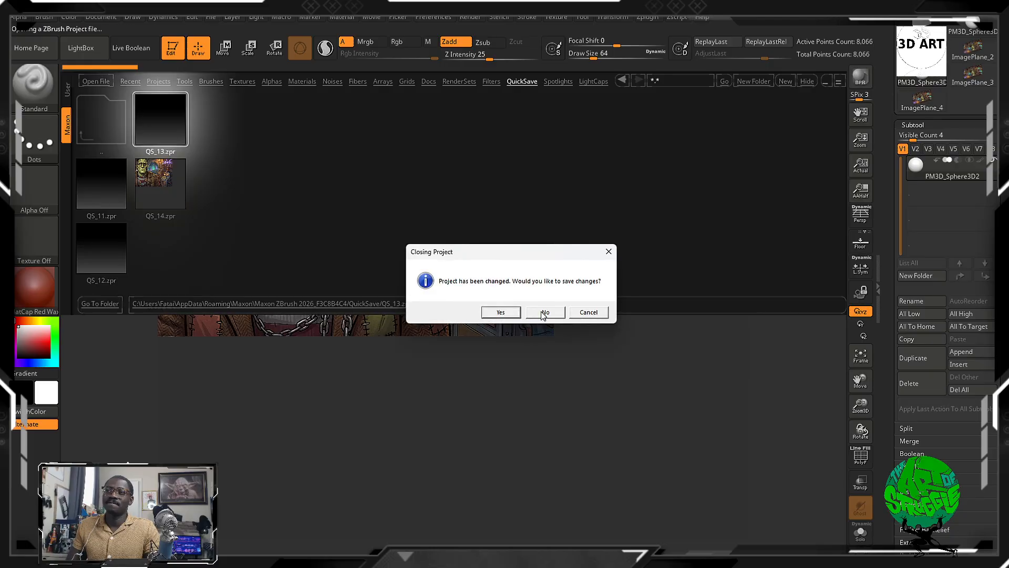
click(544, 313)
Look through LightBox's recent files, projects, LightCaps, Spotlights and quick saves for the ZSphere bust.
click(103, 54)
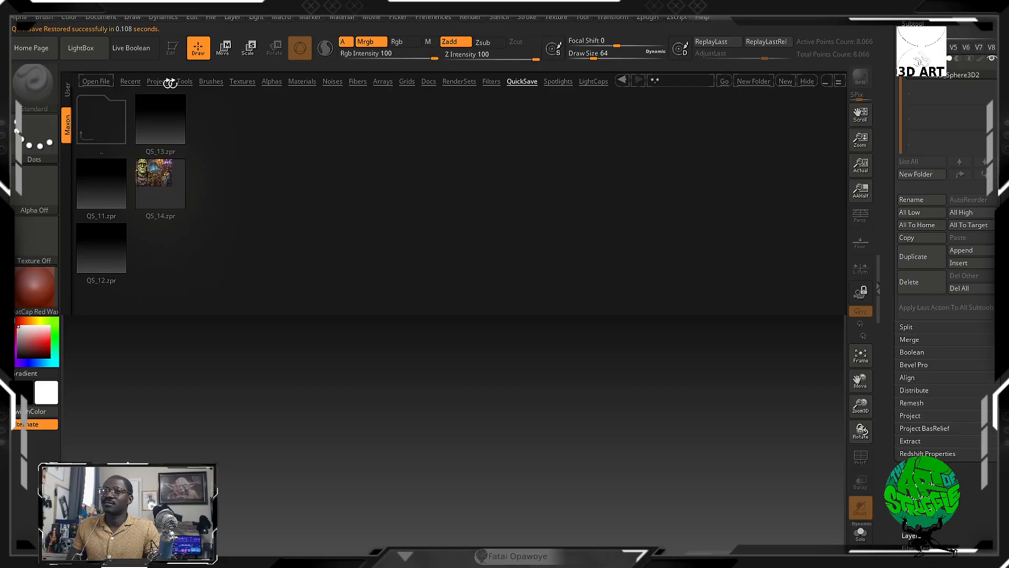
click(131, 81)
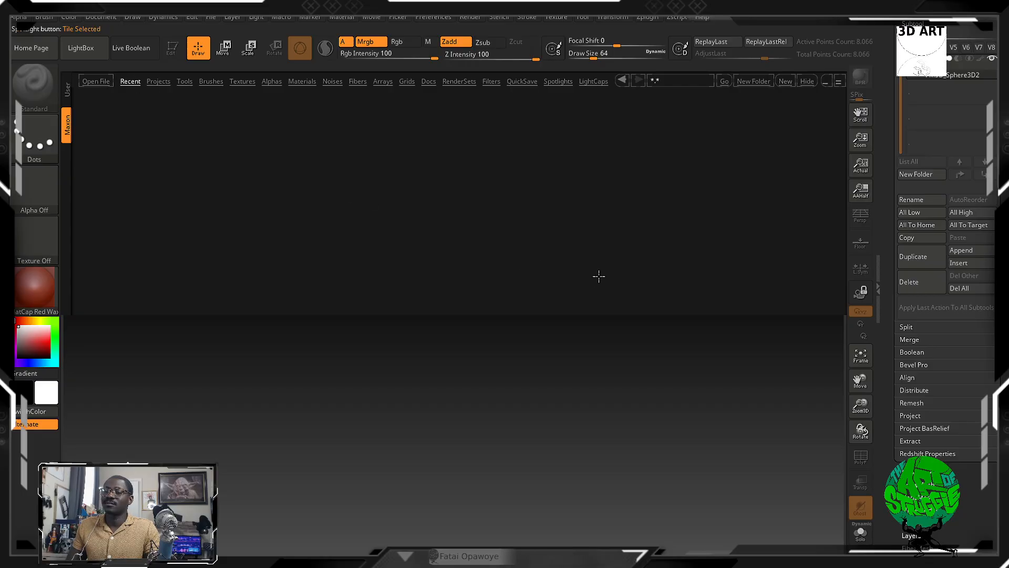
click(154, 84)
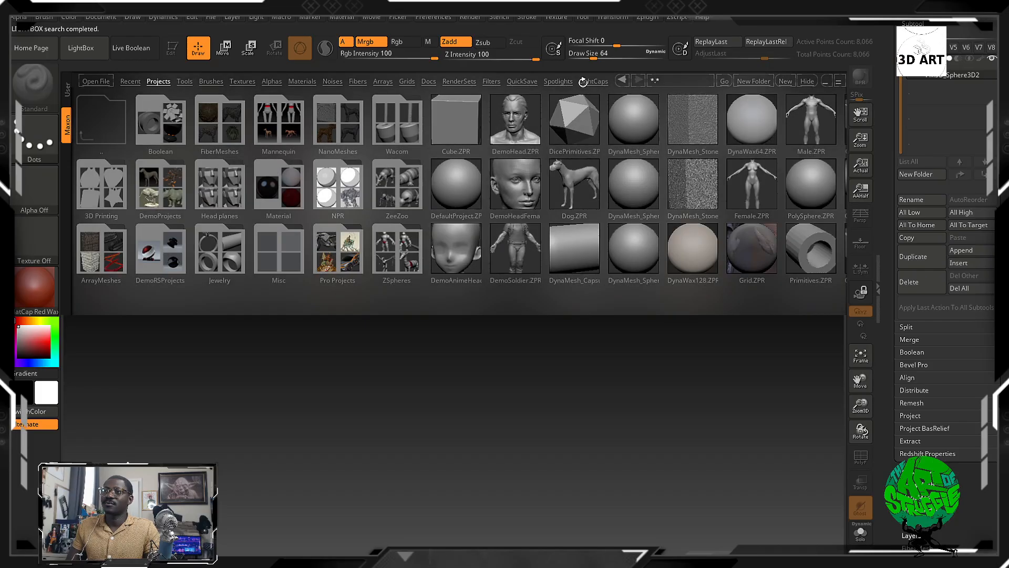
click(593, 81)
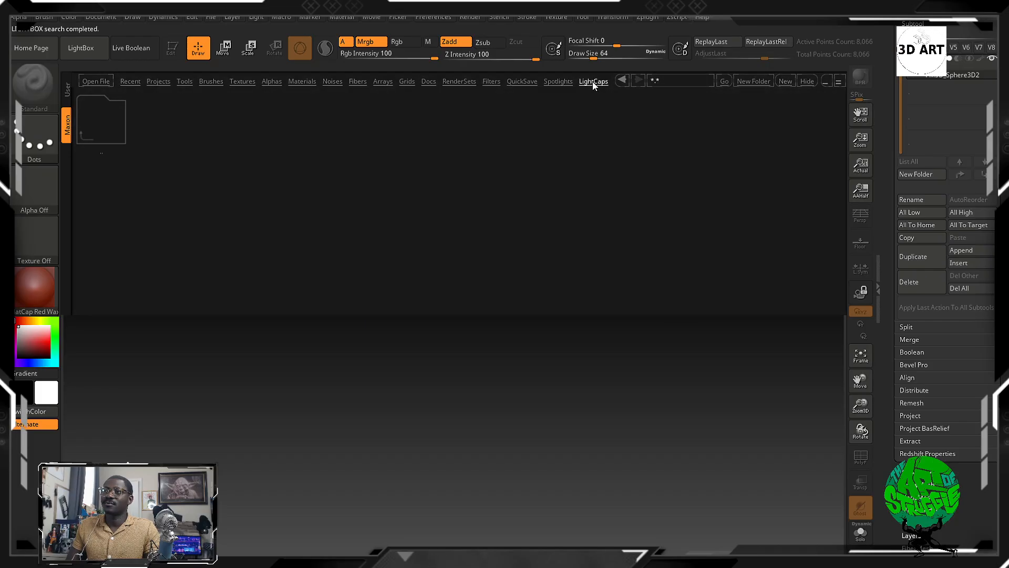
click(521, 81)
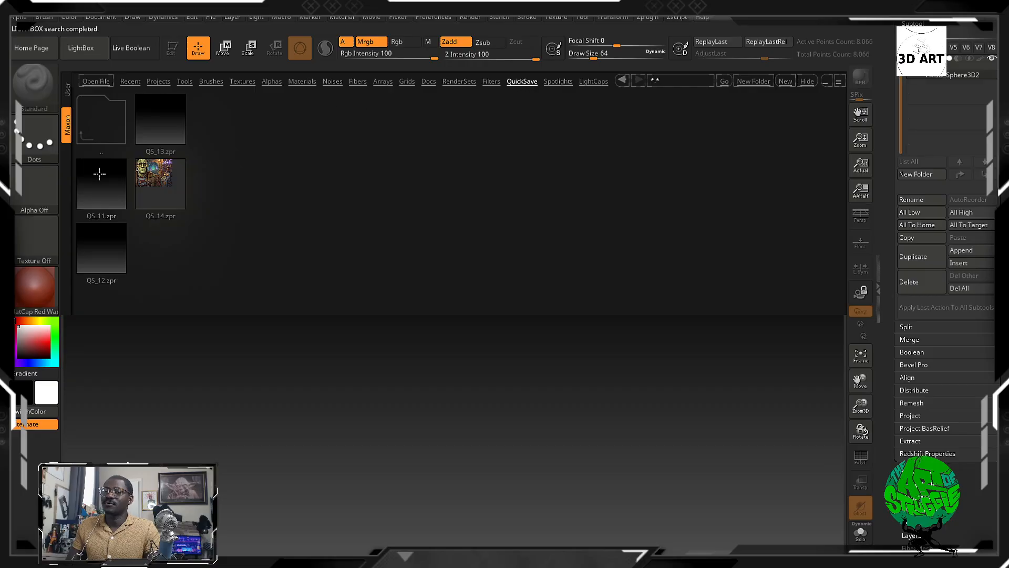
click(181, 188)
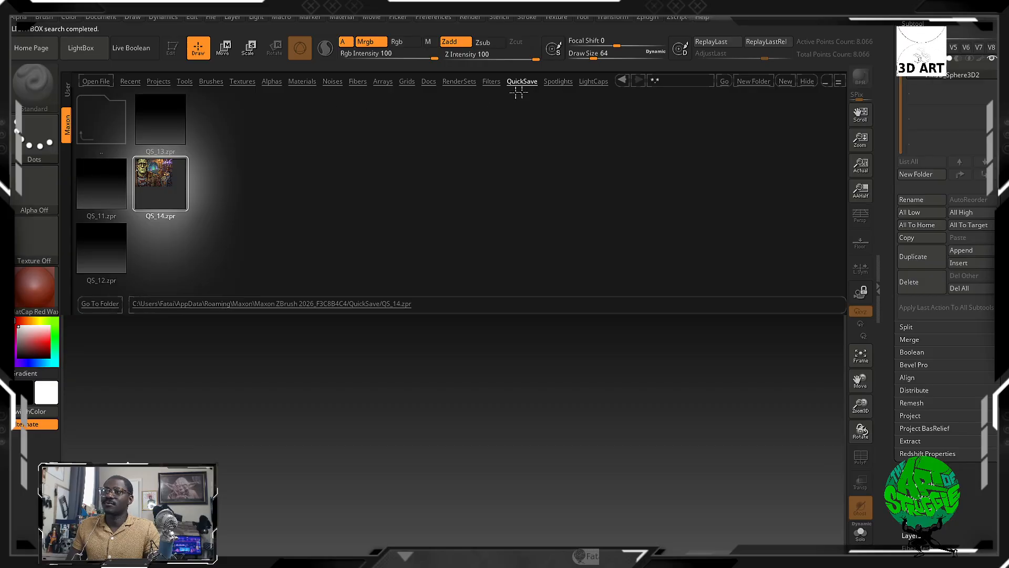
click(560, 82)
click(593, 82)
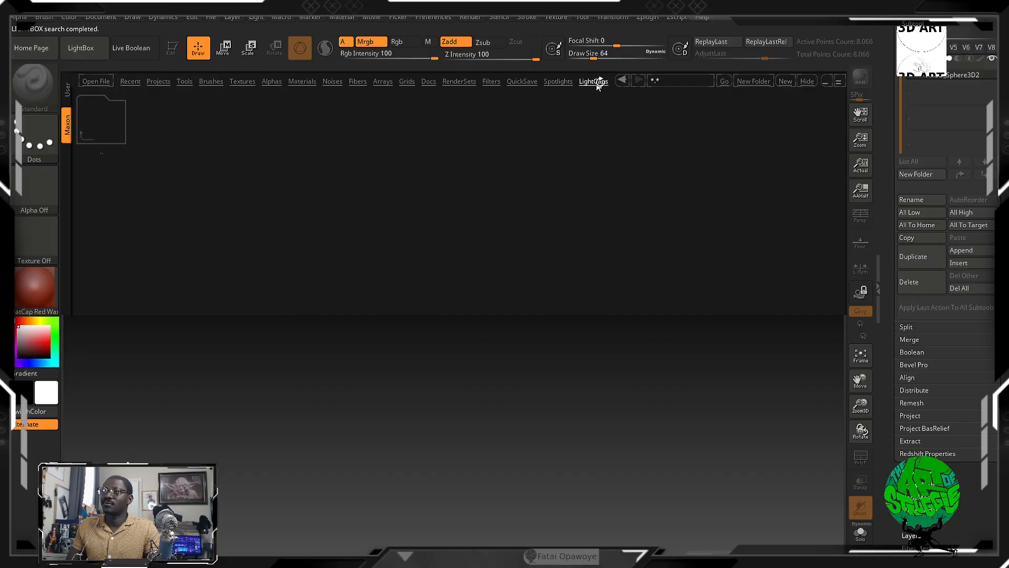
click(135, 83)
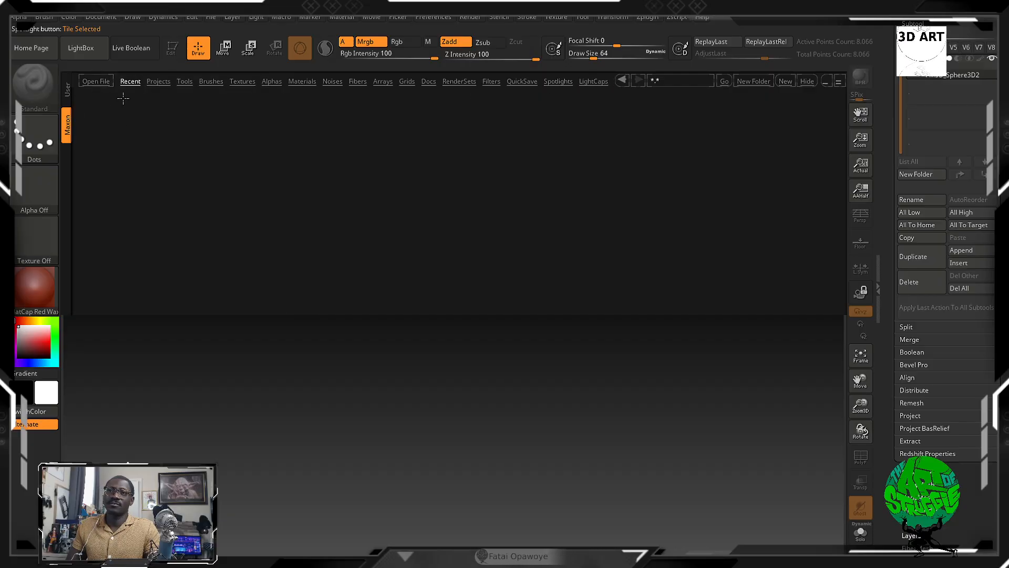
click(525, 82)
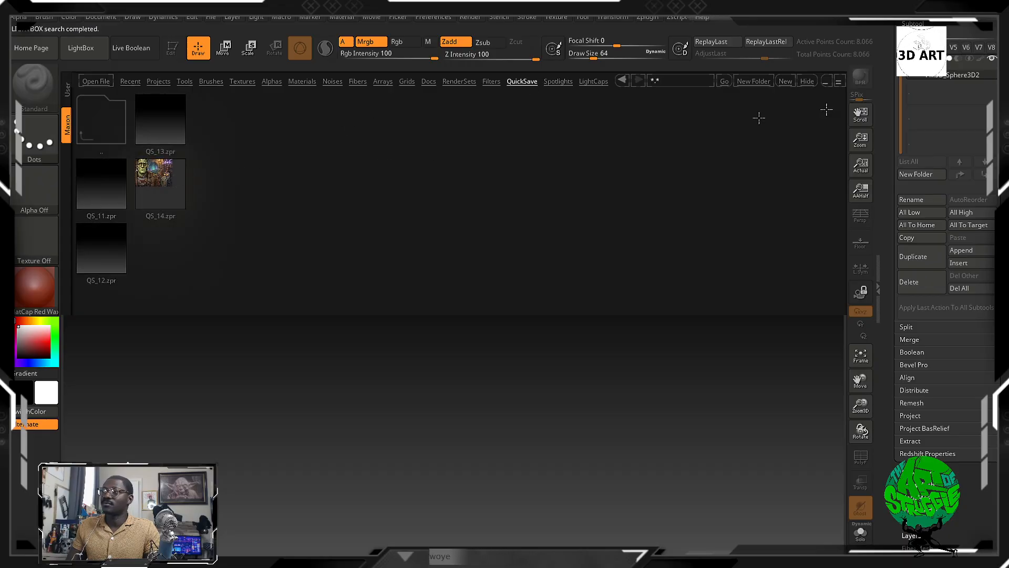
Choose the ZSphere tool from the 3D meshes, and reopen the QS_14.zpr quick save.
scroll(947, 236, up, 5)
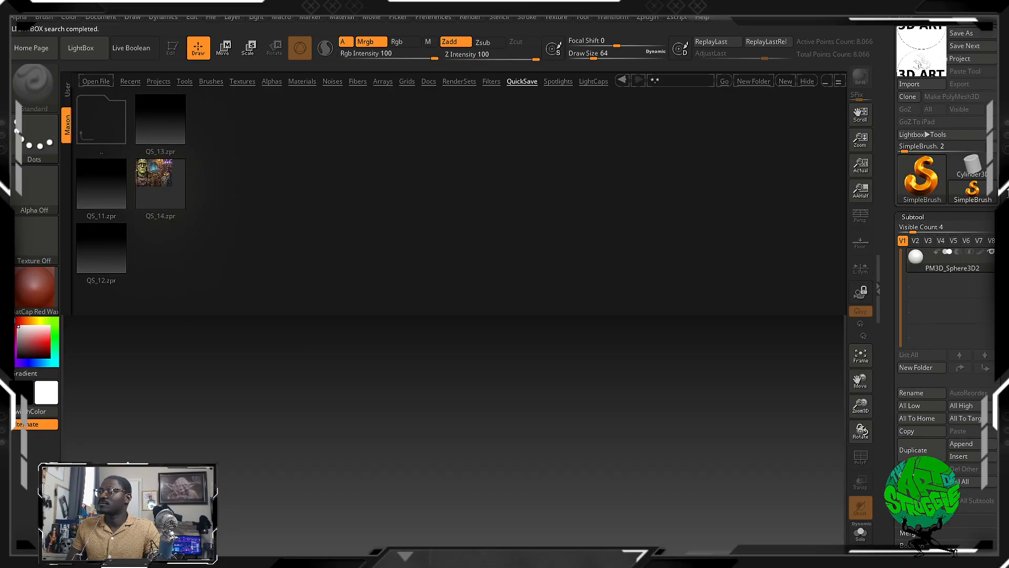
click(917, 174)
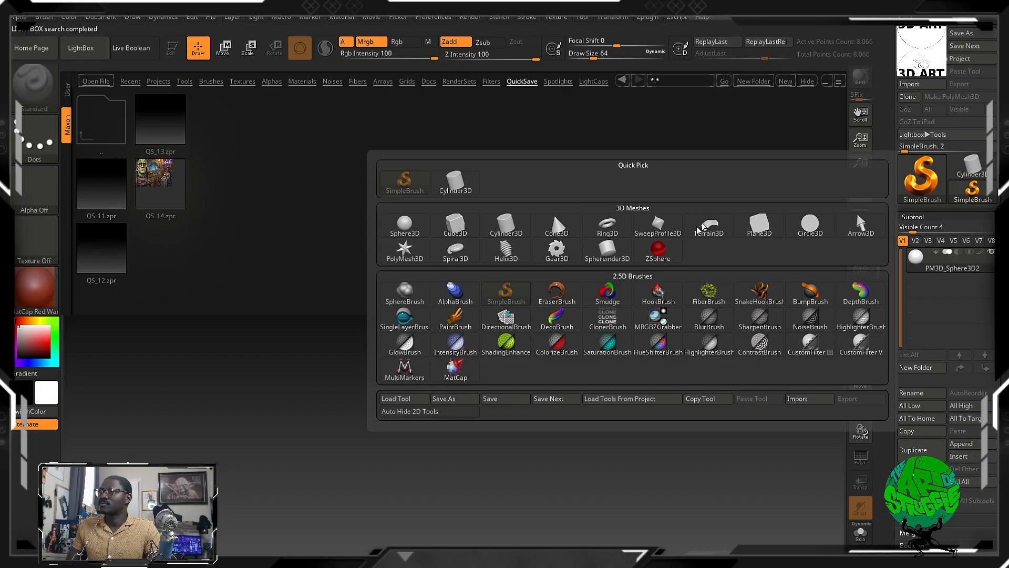
click(658, 250)
click(154, 185)
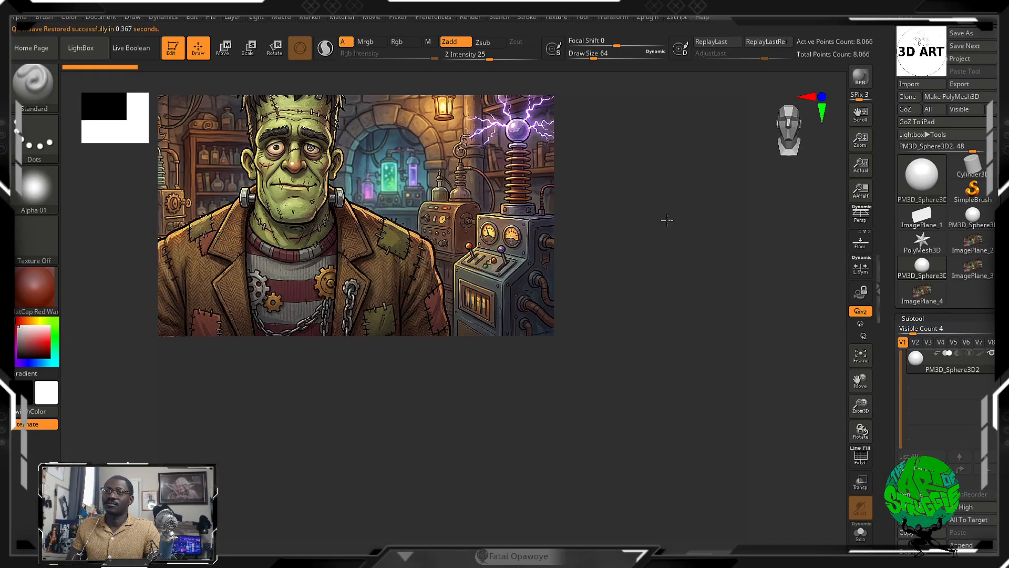
click(68, 19)
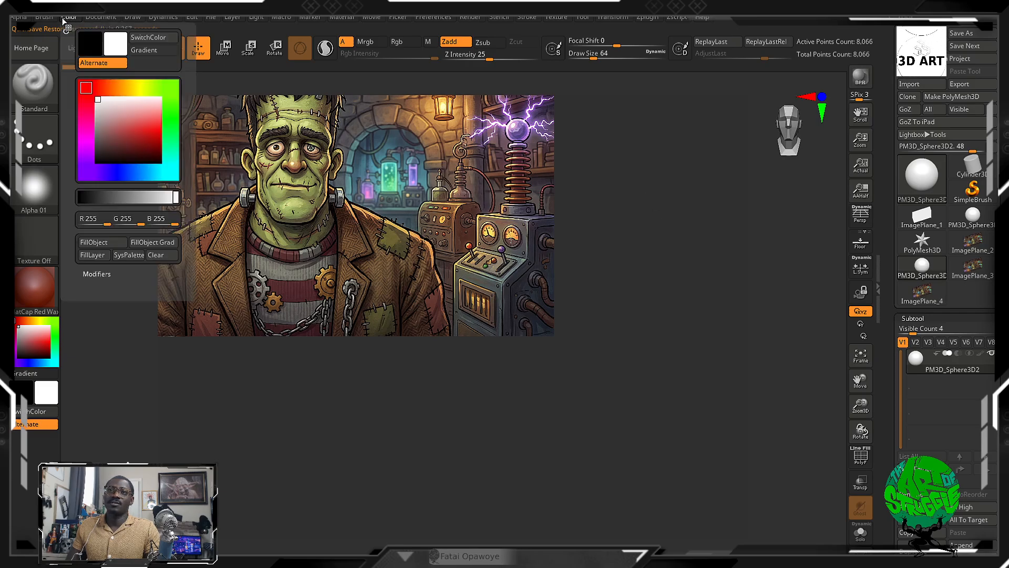
mouse_move(43, 20)
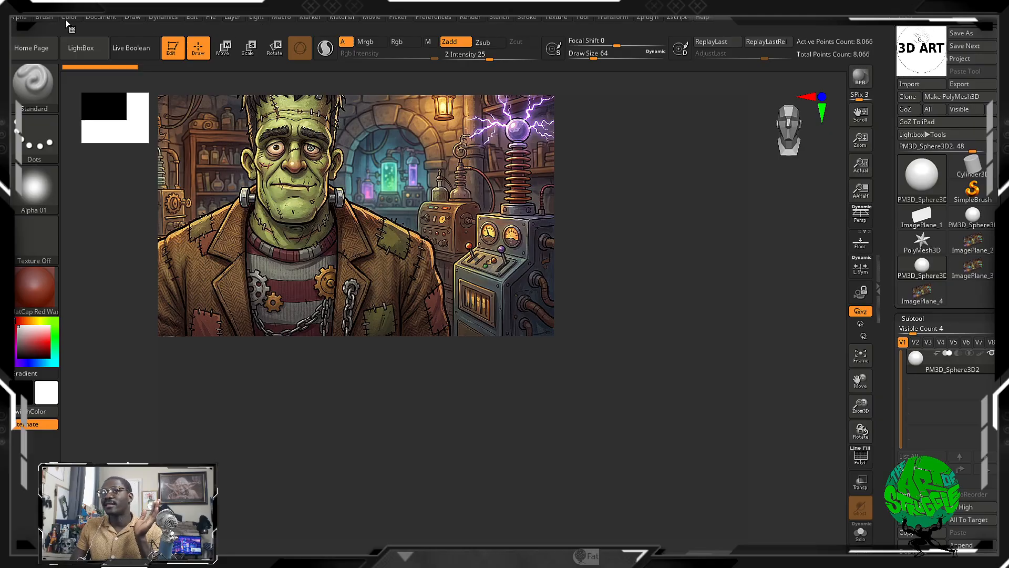
Resize the document to 1920 by 1440 and accept that the resize cannot be undone.
click(100, 19)
click(151, 266)
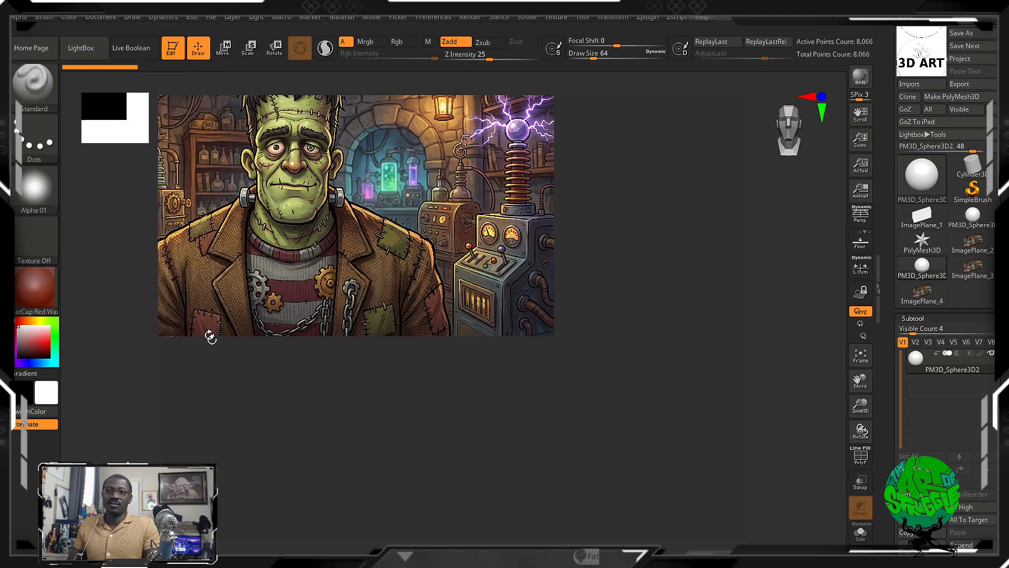
click(115, 18)
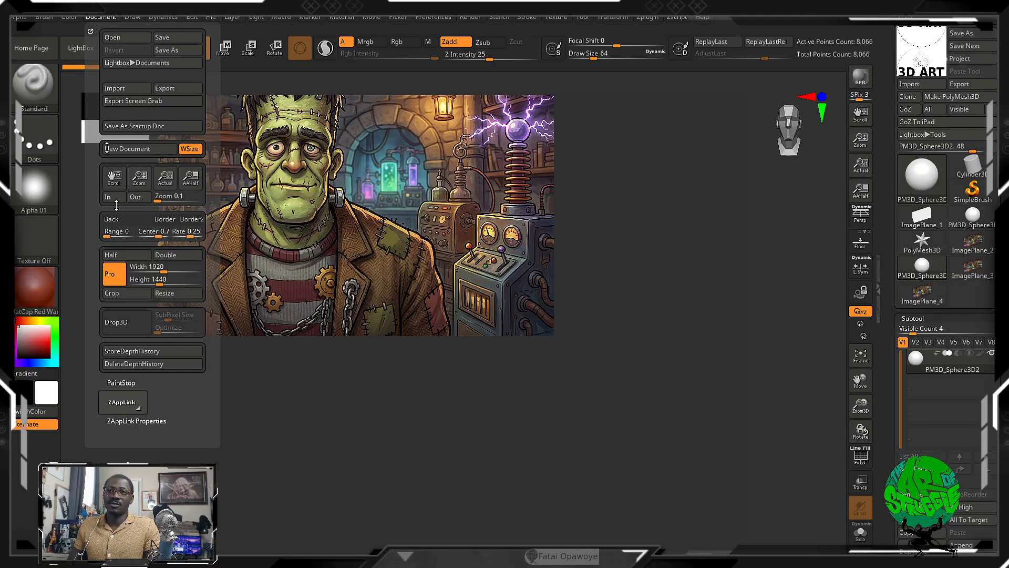
click(167, 293)
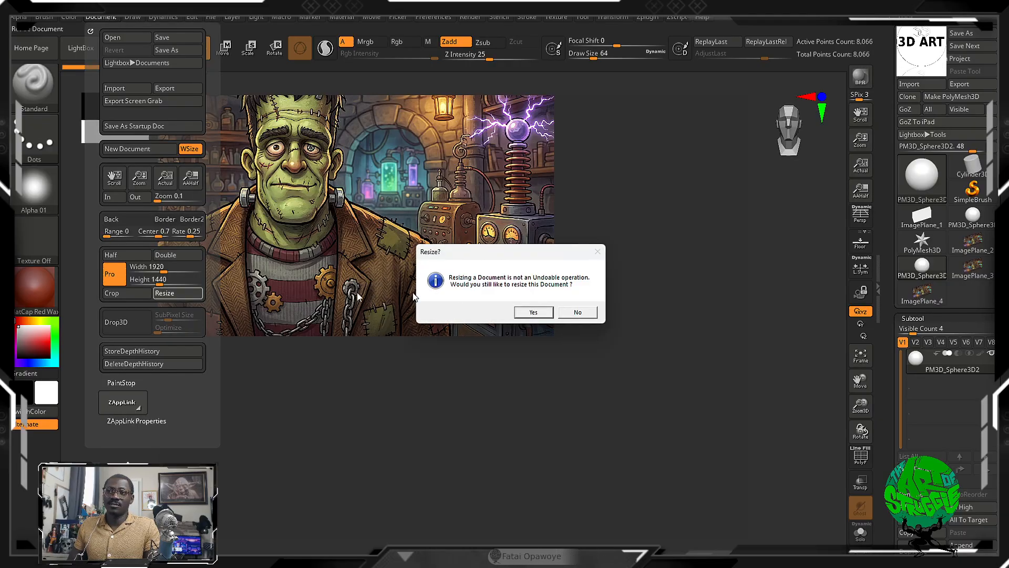
click(539, 317)
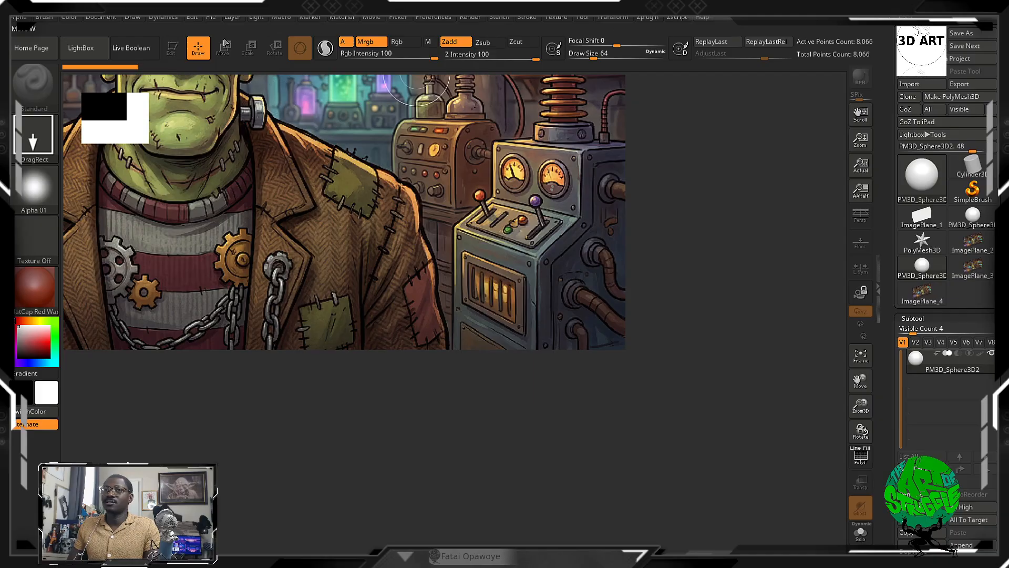
Expand the image plane's reference views, clear the stored reference, and wipe the leftover concept image off the canvas.
click(556, 18)
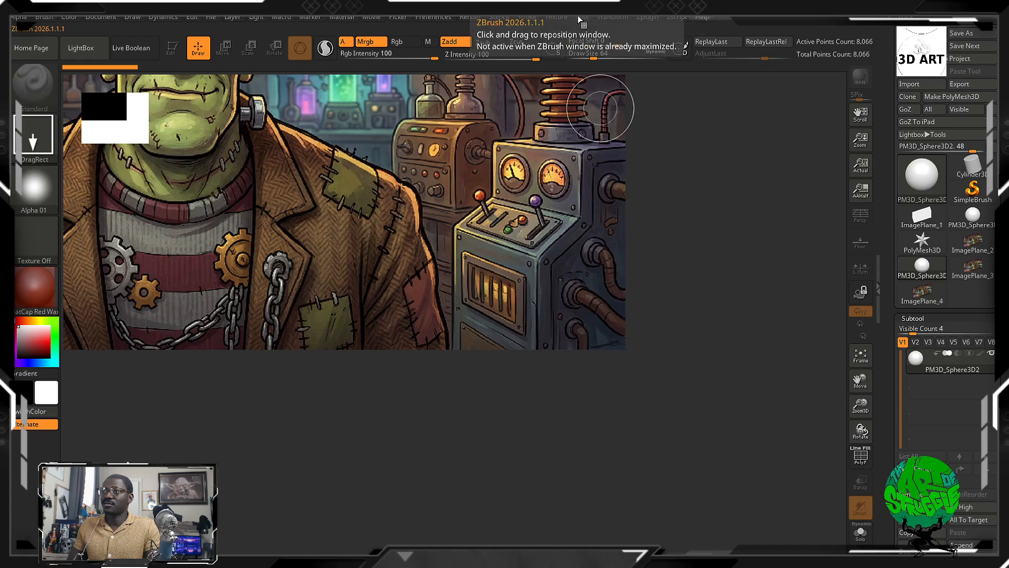
click(557, 17)
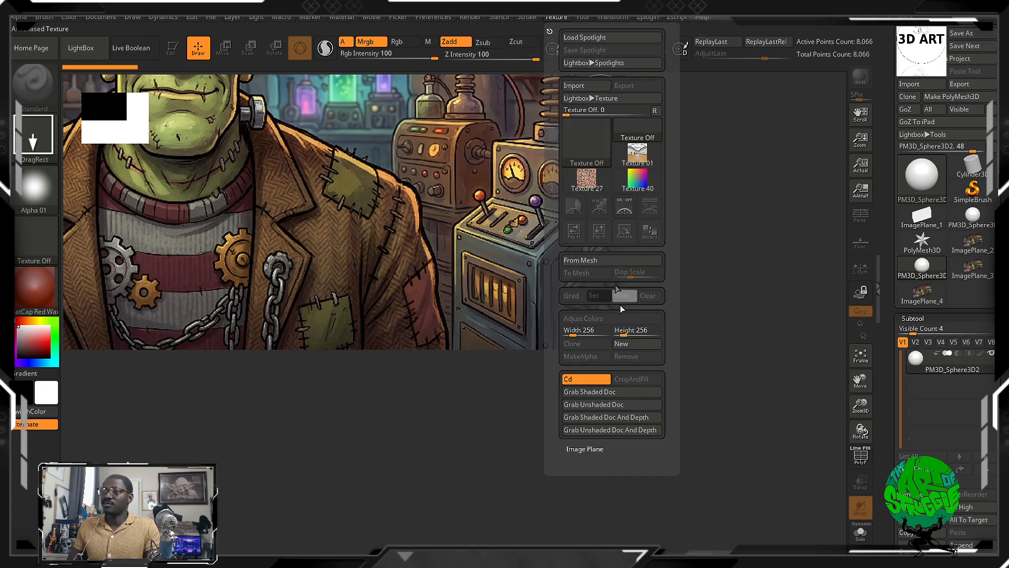
click(586, 447)
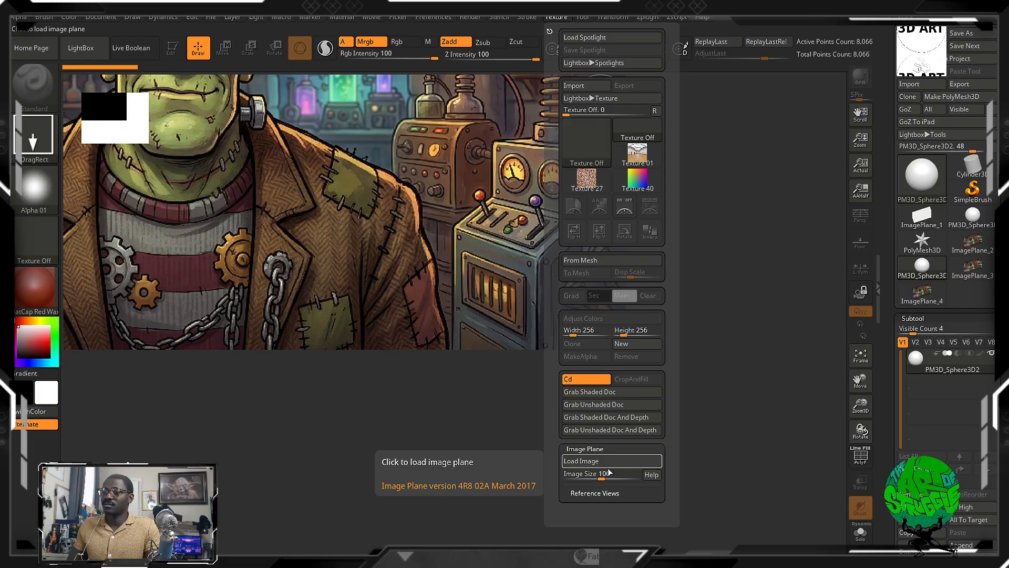
click(609, 492)
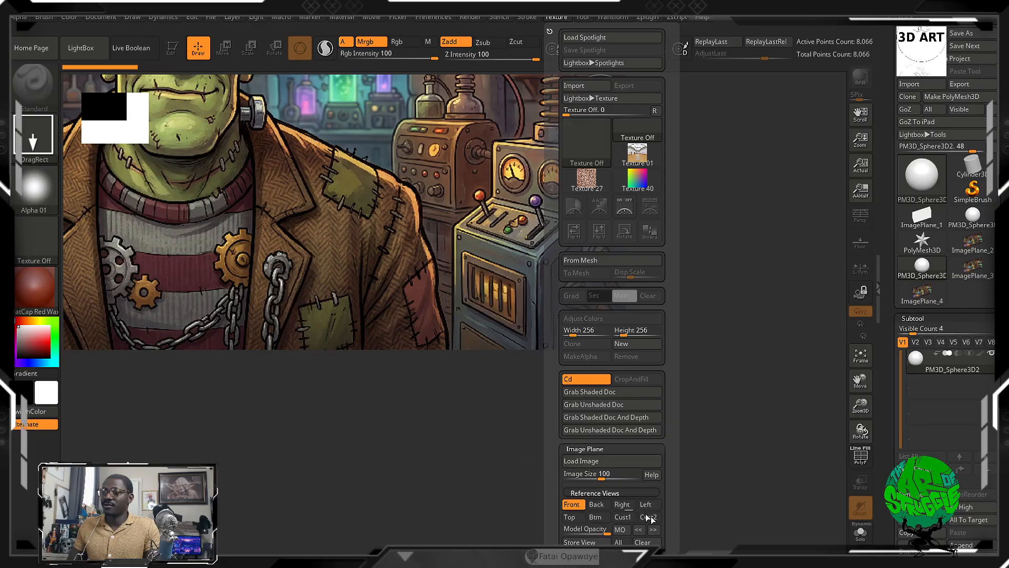
click(656, 542)
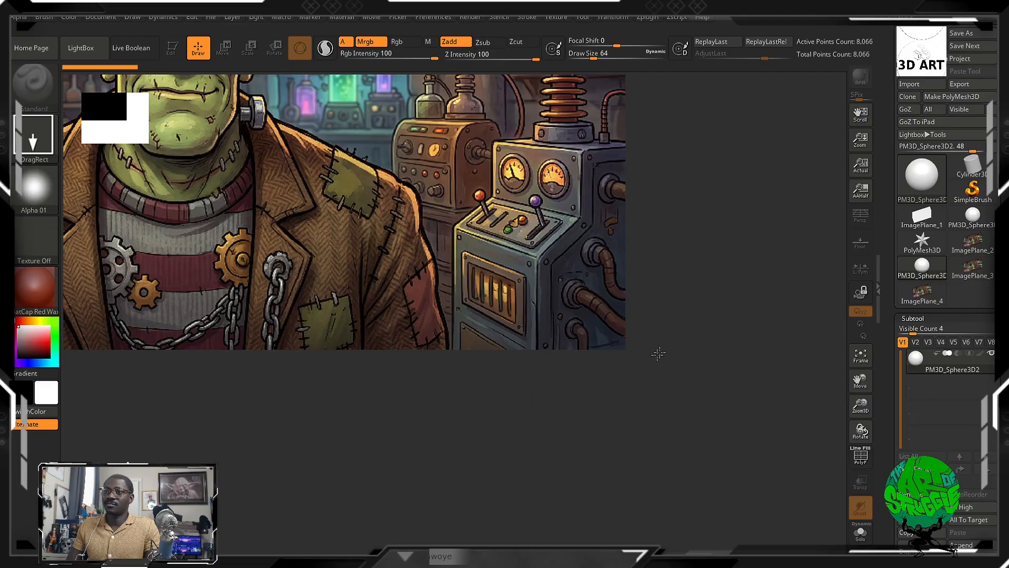
key(ctrl+n)
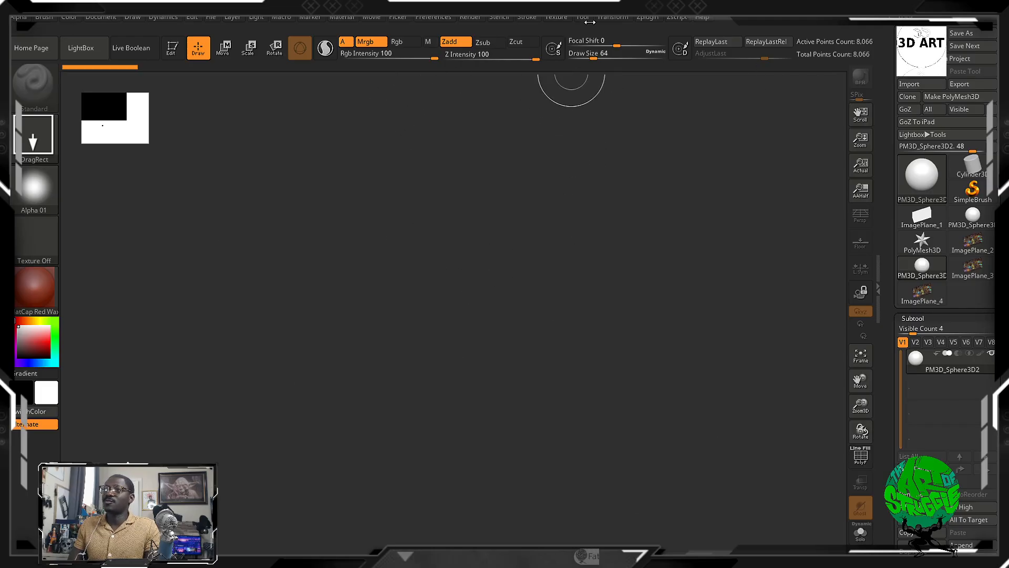
Load the Frankenstein concept picture from the Downloads folder as an image plane.
click(556, 17)
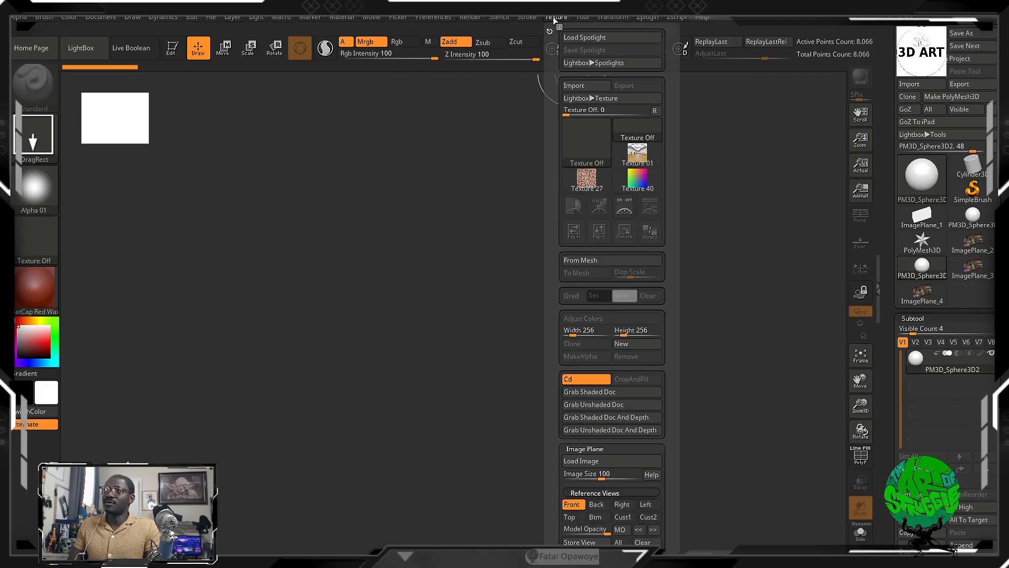
scroll(658, 448, down, 3)
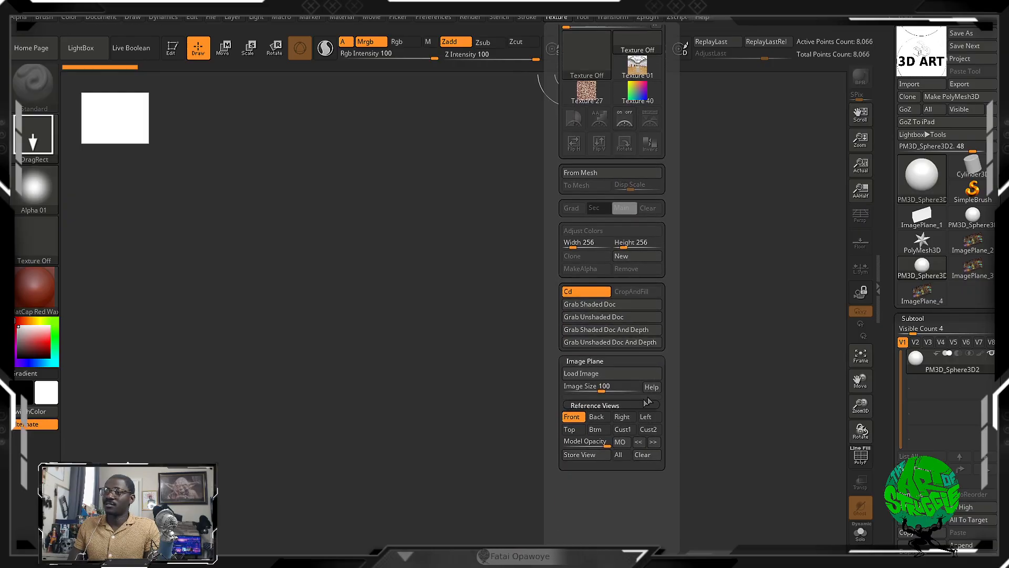
click(581, 373)
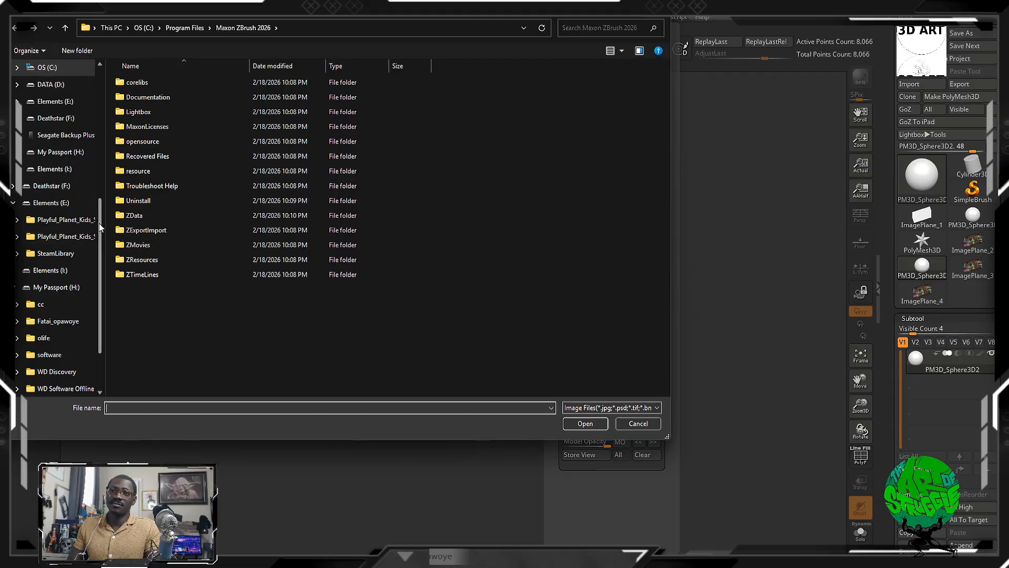
scroll(91, 117, up, 5)
scroll(91, 117, up, 1)
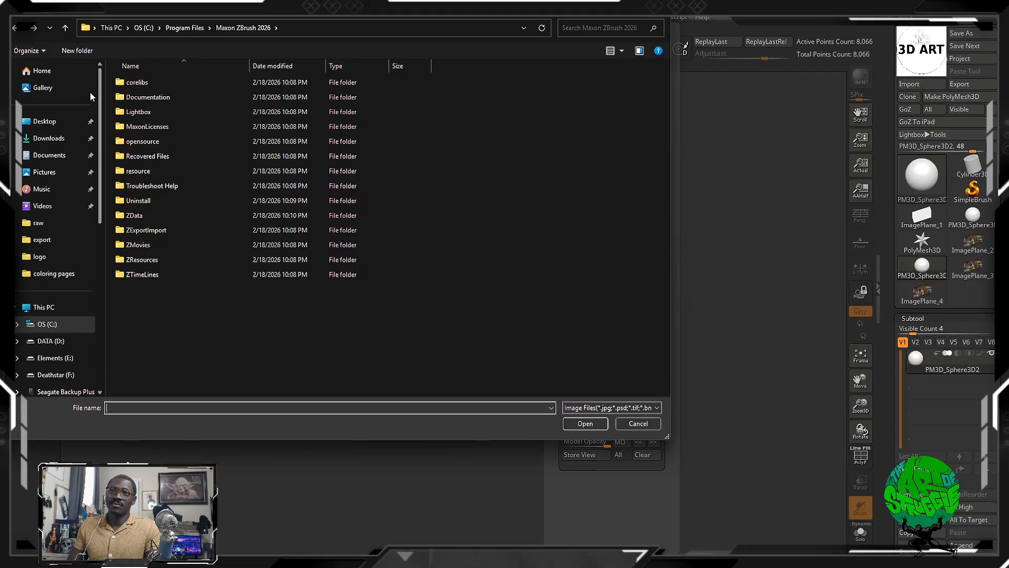
click(58, 137)
double_click(205, 124)
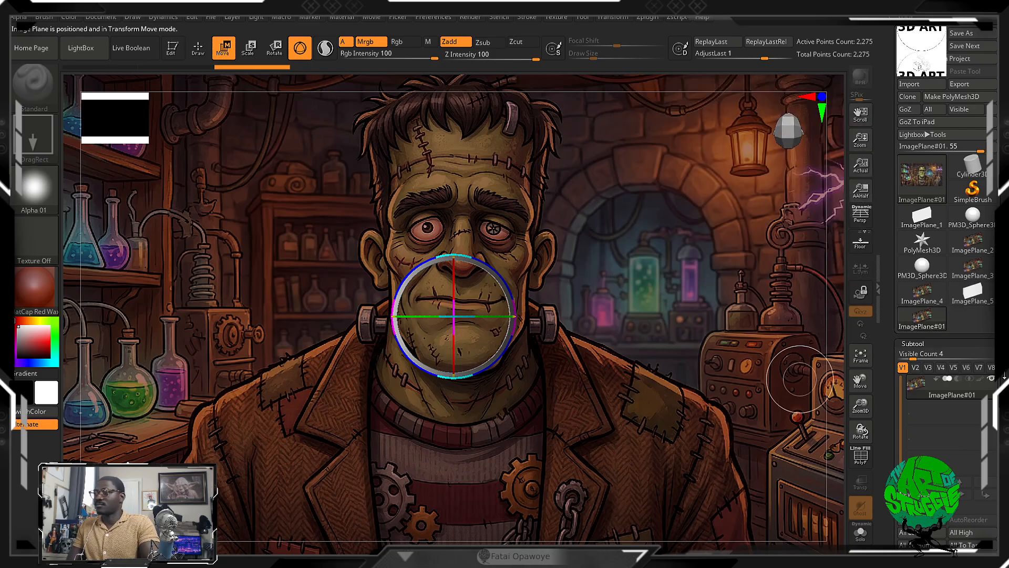
Put the loaded image plane into Edit mode and delete its subtool.
click(927, 320)
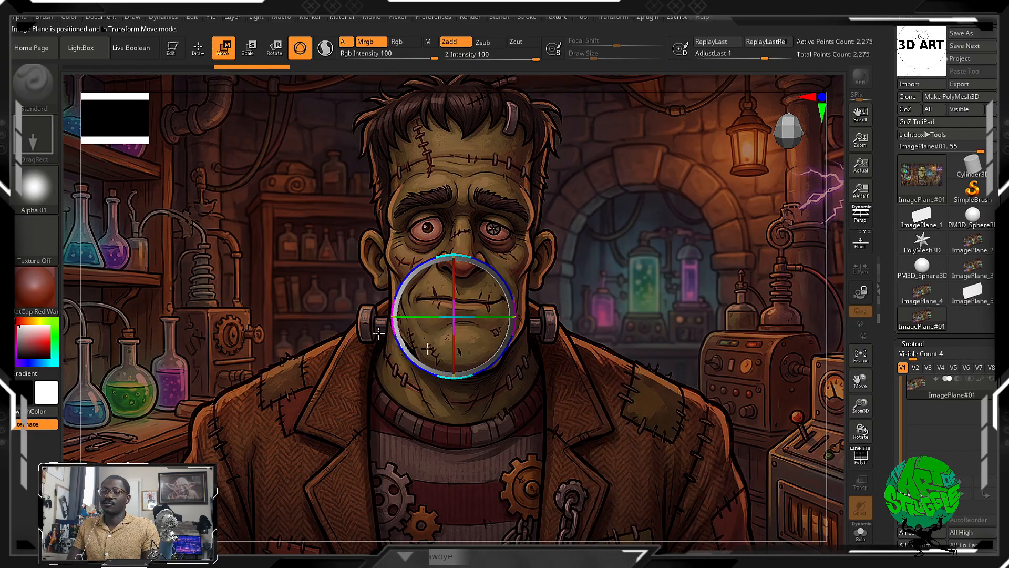
click(173, 54)
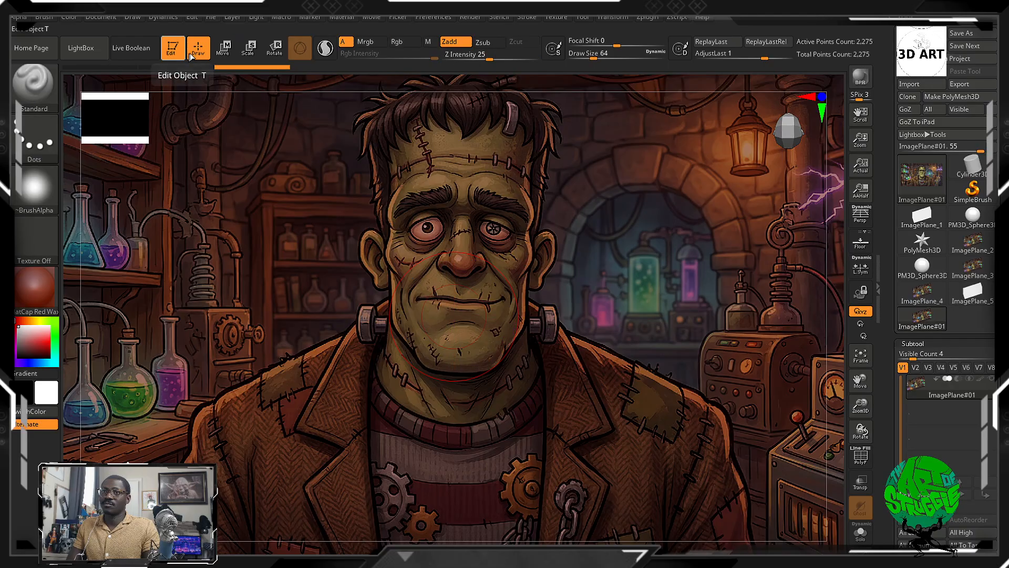
click(198, 52)
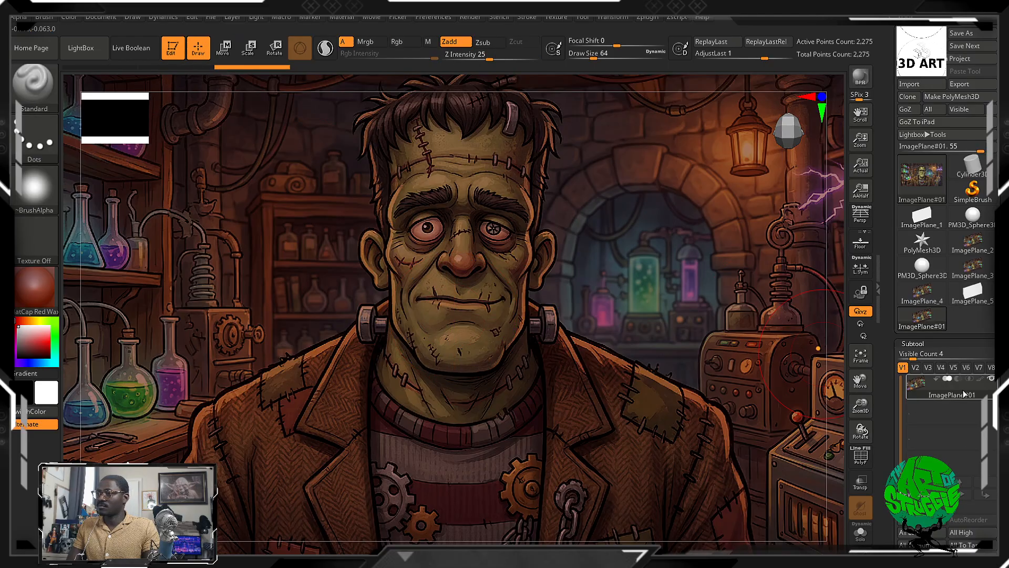
scroll(964, 395, down, 3)
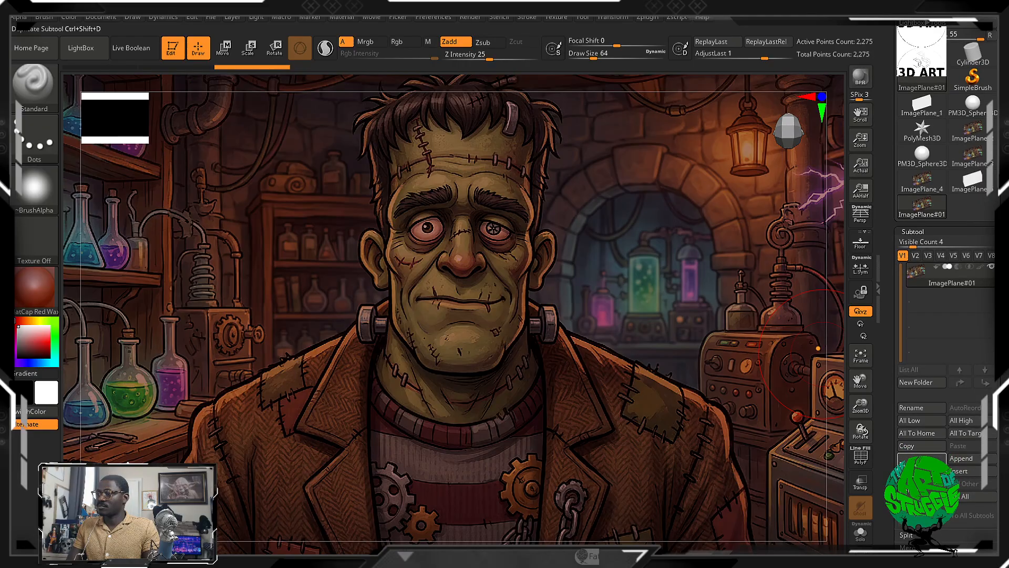
click(911, 482)
click(825, 505)
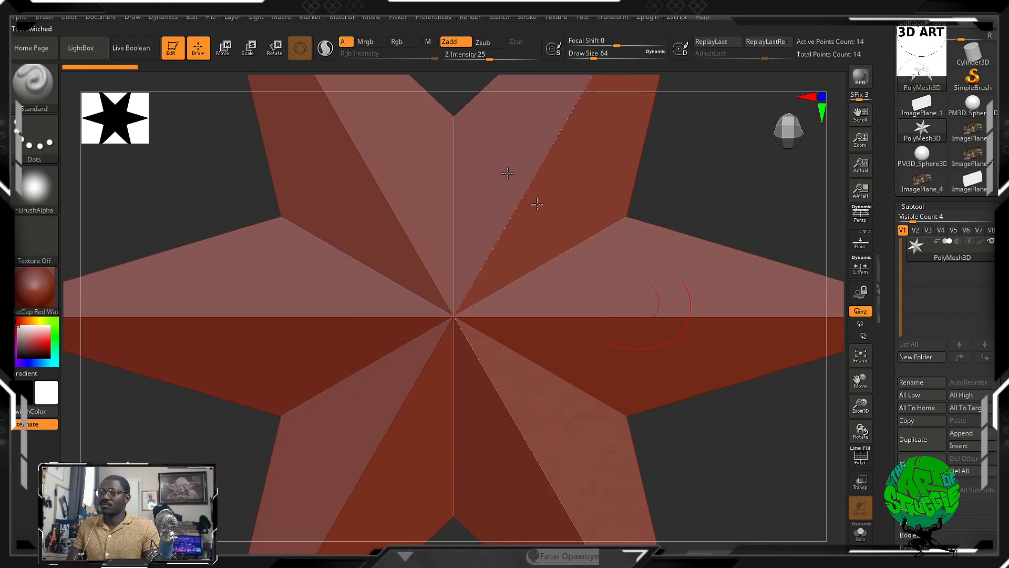
Select the Firefly (6) texture and load it as the image plane for the Front reference view.
click(558, 18)
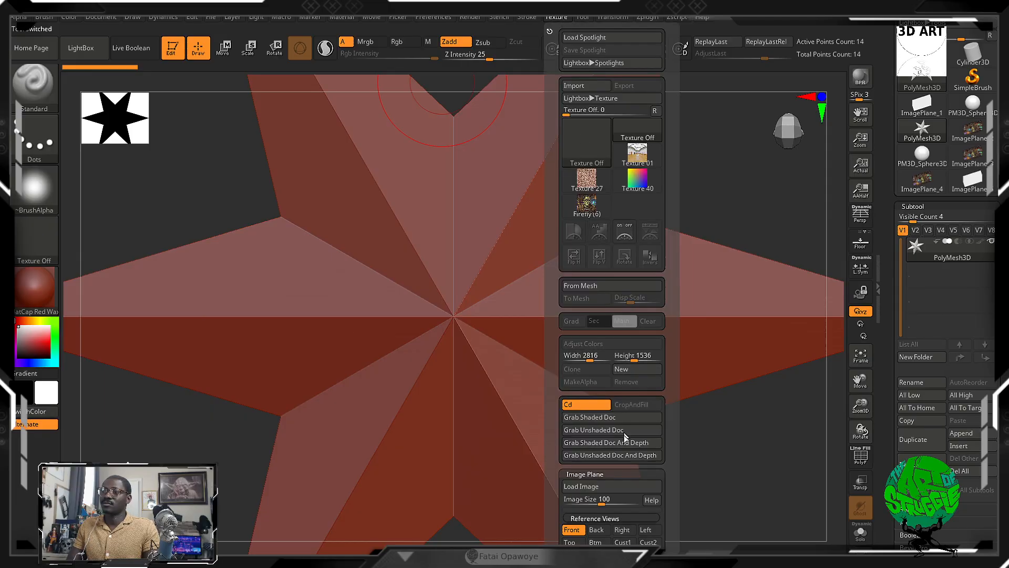
click(597, 208)
click(596, 486)
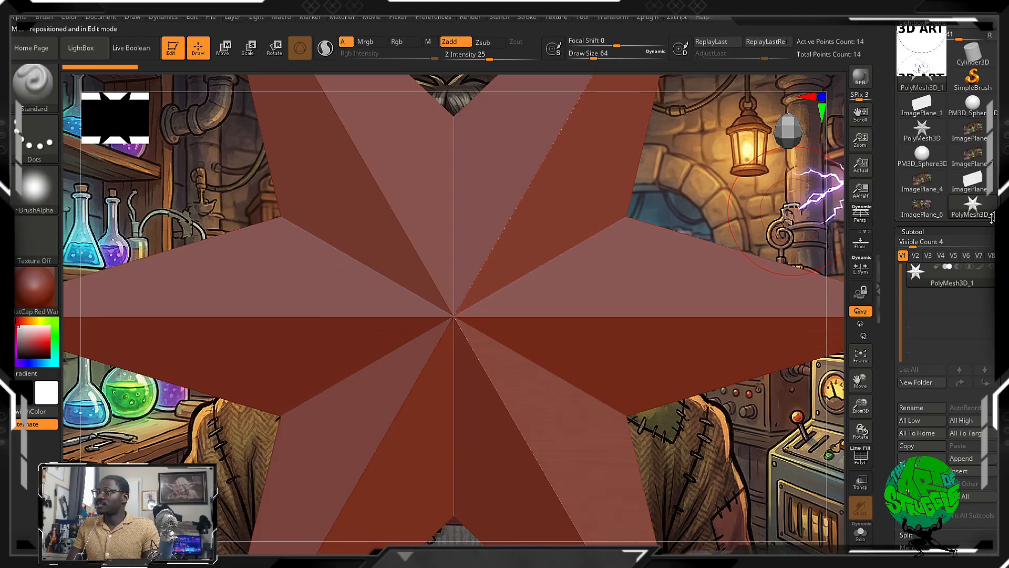
Choose the ZSphere tool from the 3D meshes and lower the model opacity so the concept image shows through.
scroll(926, 278, up, 3)
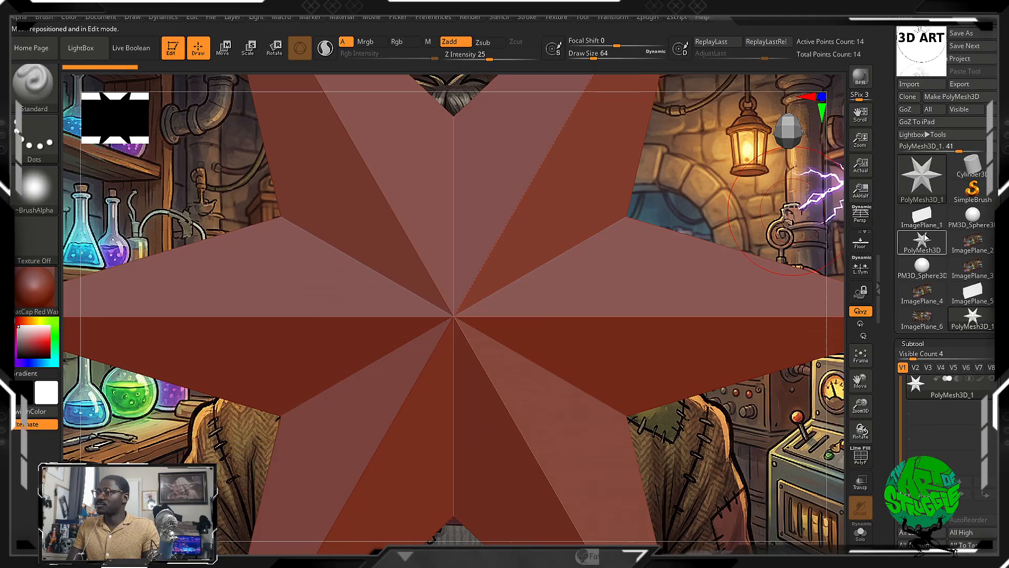
click(922, 177)
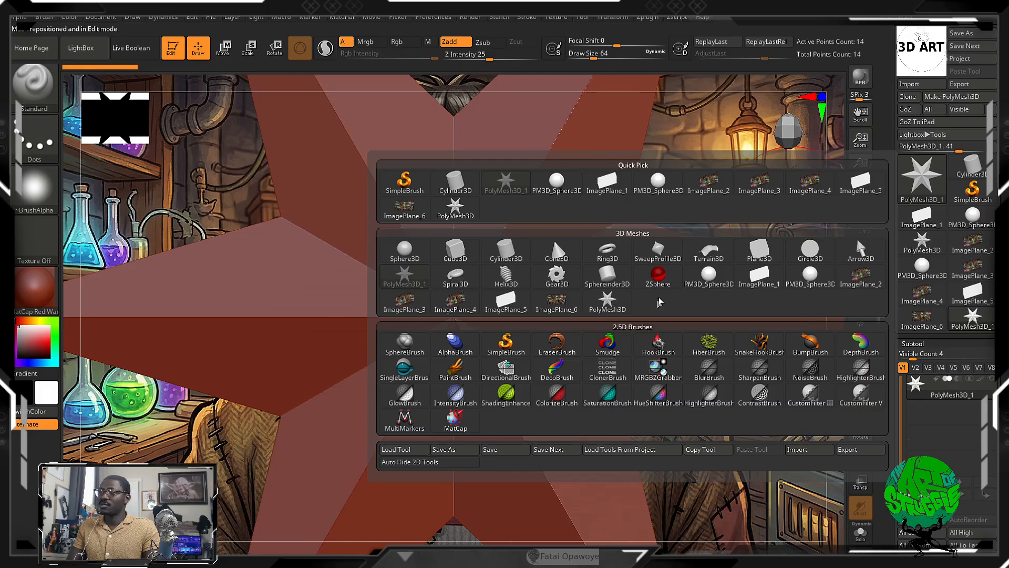
click(660, 281)
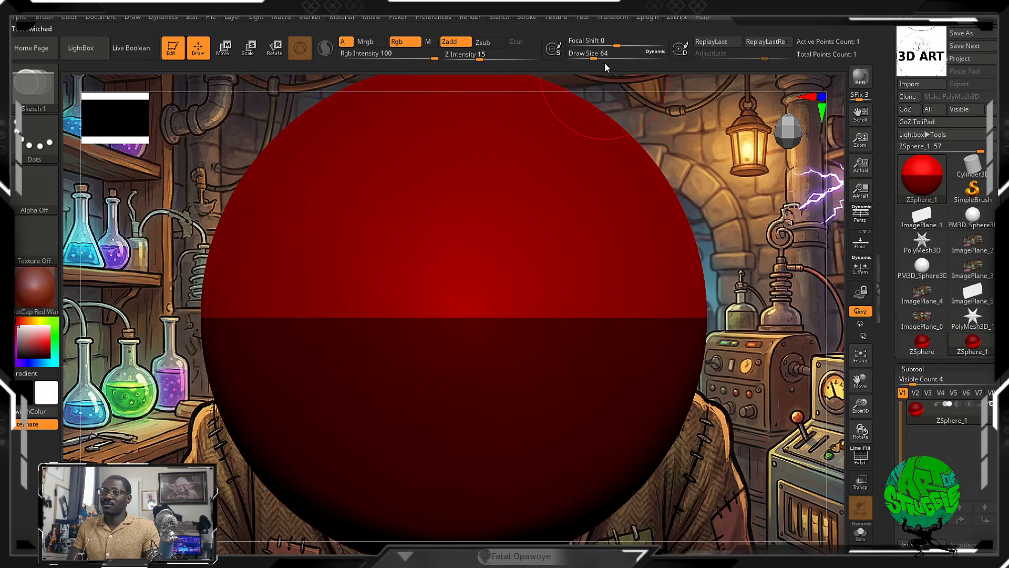
click(558, 19)
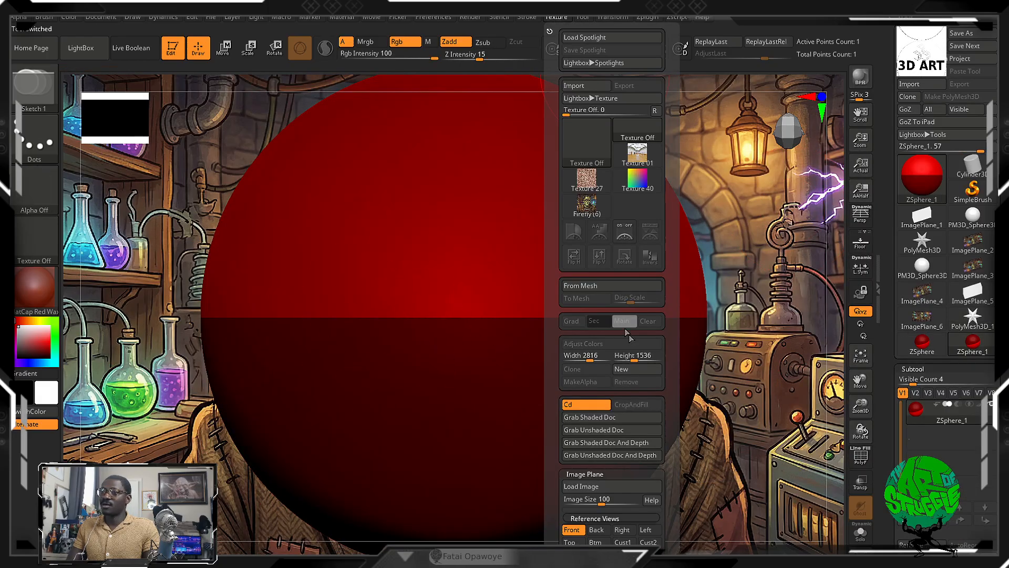
drag(672, 329, 672, 240)
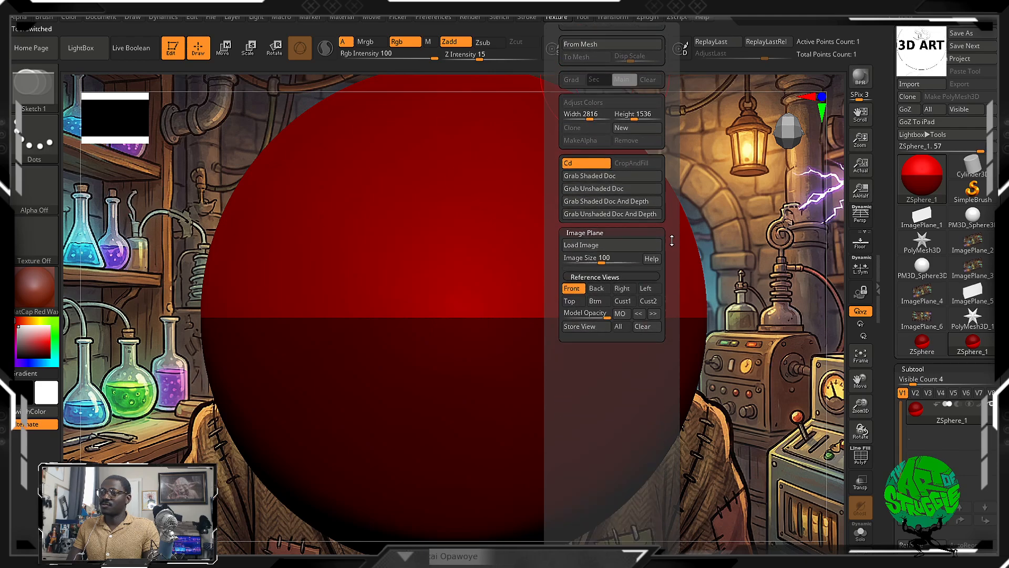
click(584, 315)
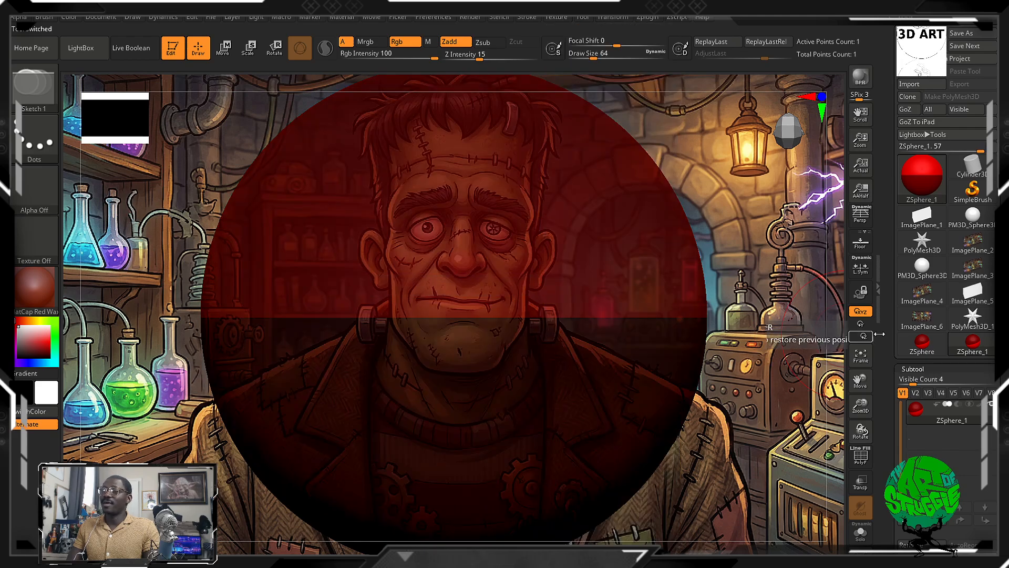
Scale and position the root ZSphere over Frankenstein's hair and forehead, and add a second ZSphere covering the lower face.
alt+drag(187, 137, 152, 24)
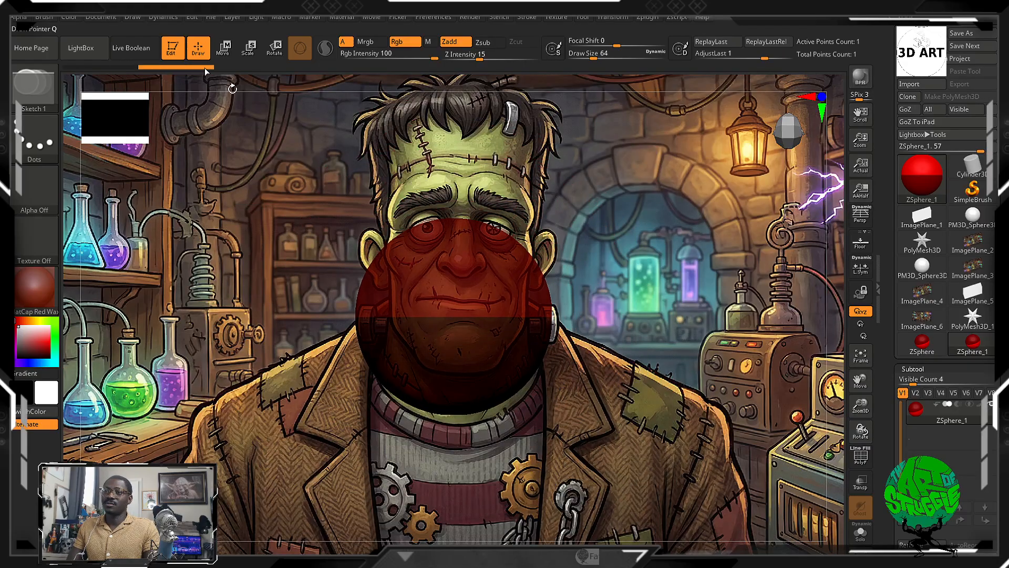
alt+drag(285, 179, 290, 35)
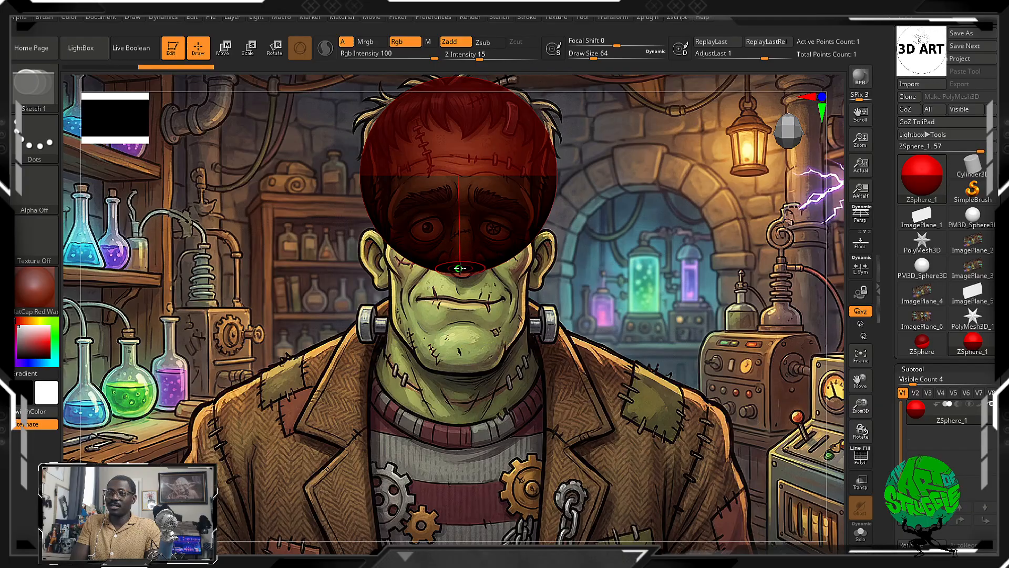
mouse_move(459, 267)
mouse_down()
mouse_move(494, 371)
mouse_move(491, 359)
mouse_up()
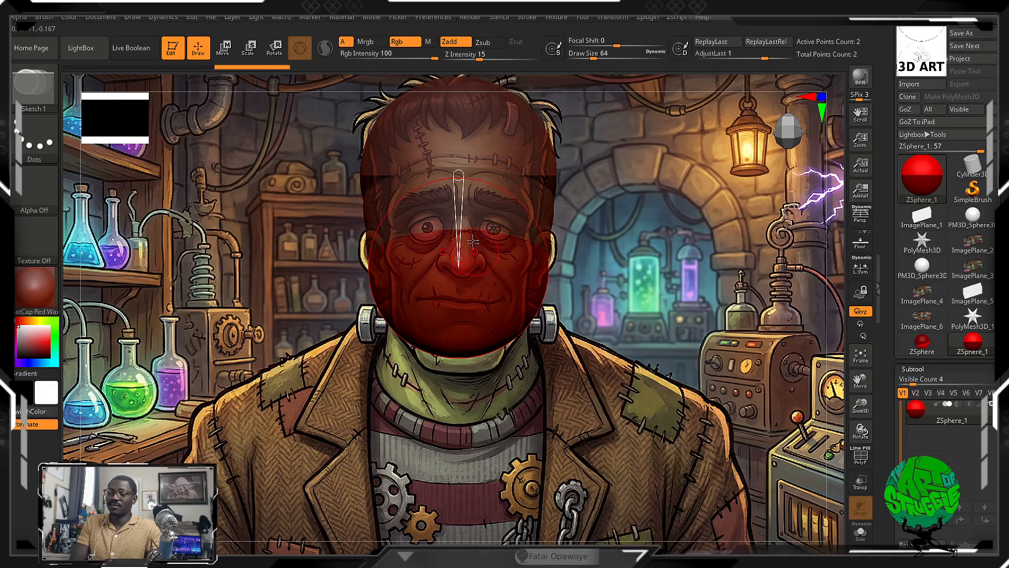
Insert a ZSphere in the middle of the head chain and scale it to fit the width of the reference face.
click(454, 196)
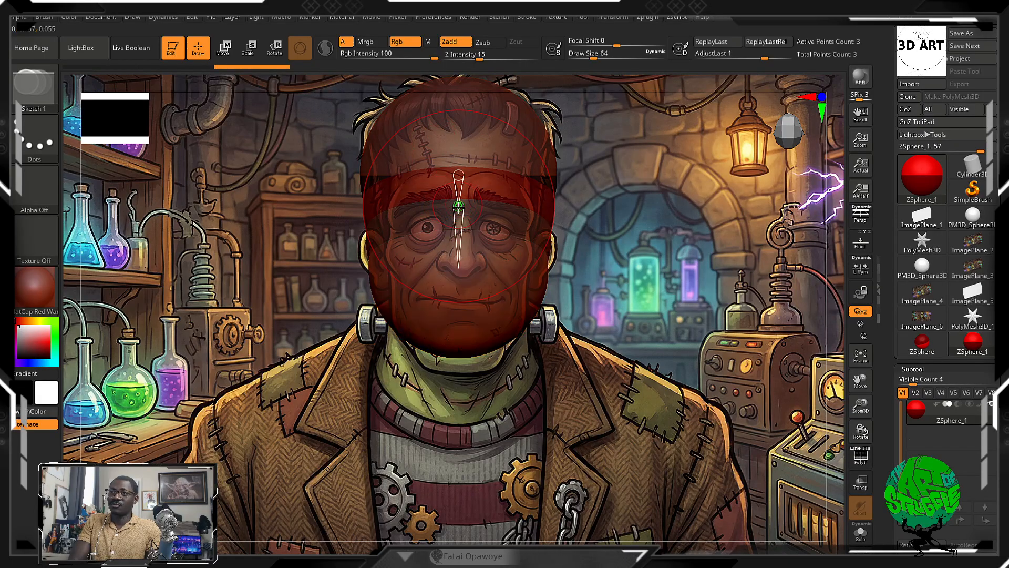
key(e)
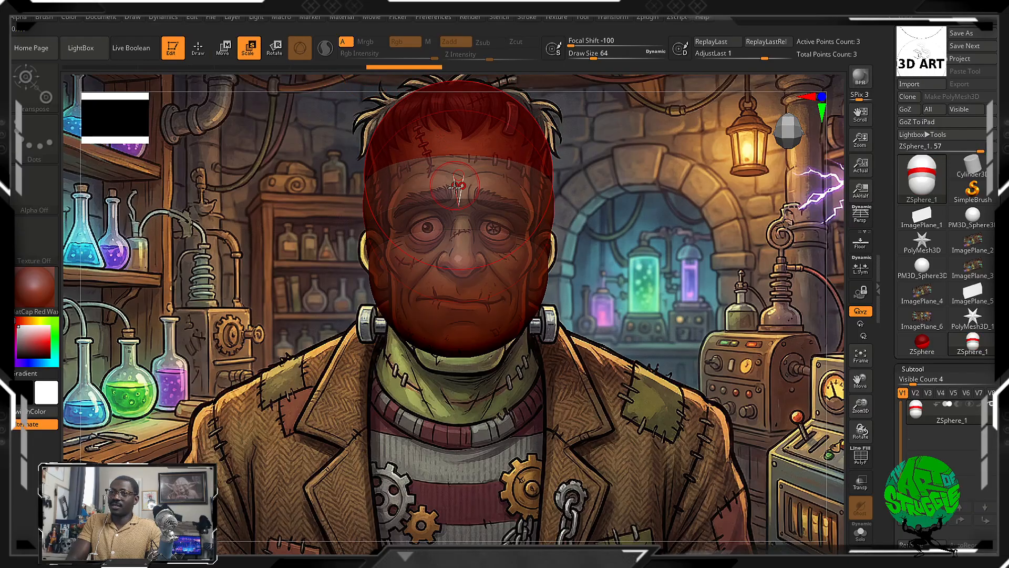
drag(454, 218, 434, 184)
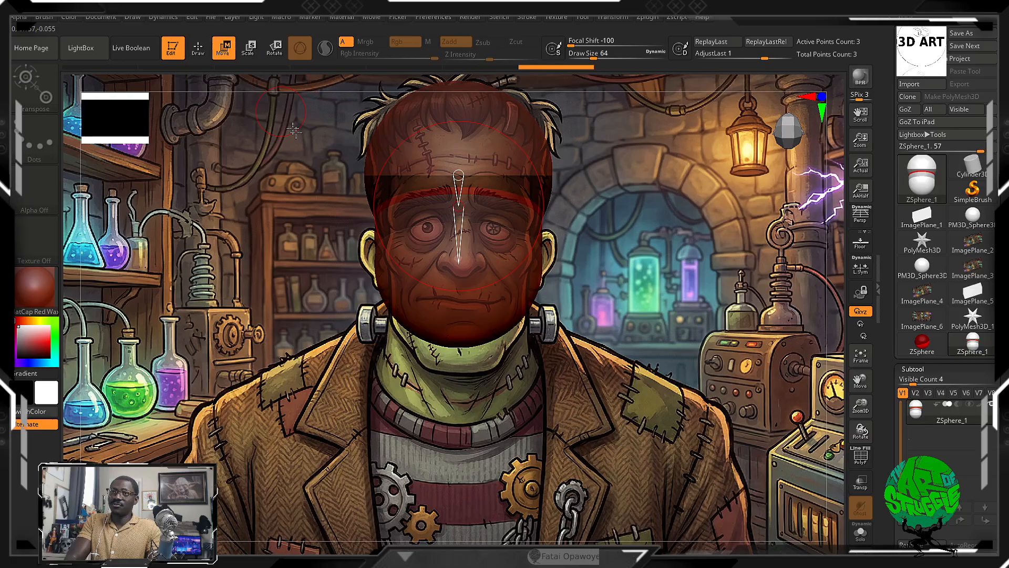
key(ctrl+z)
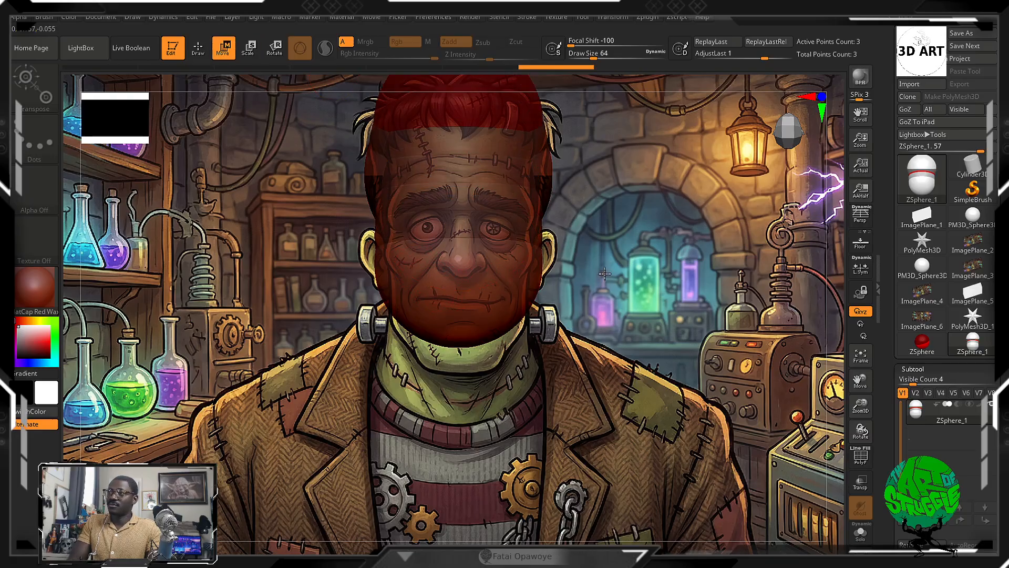
key(q)
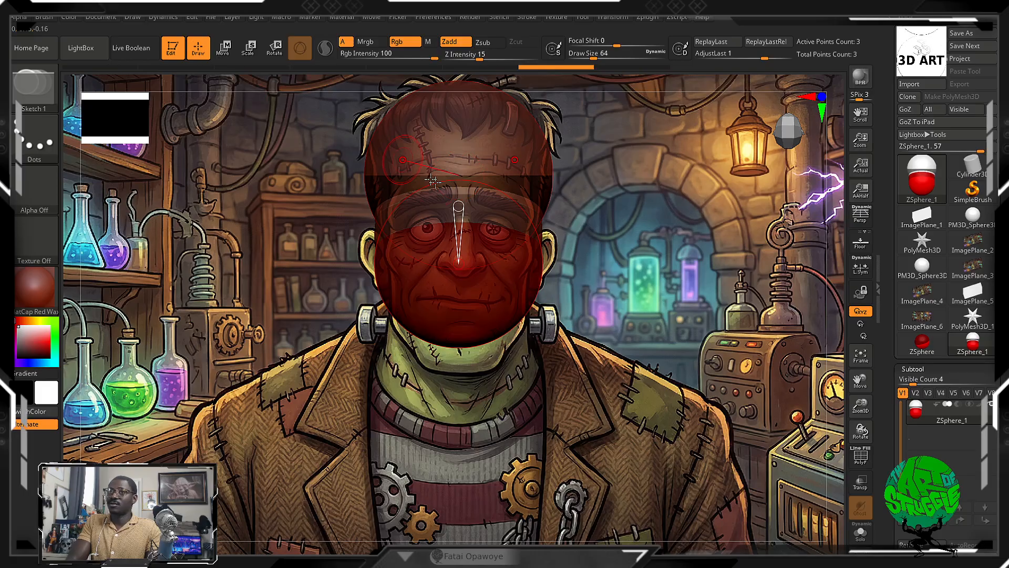
key(ctrl+z)
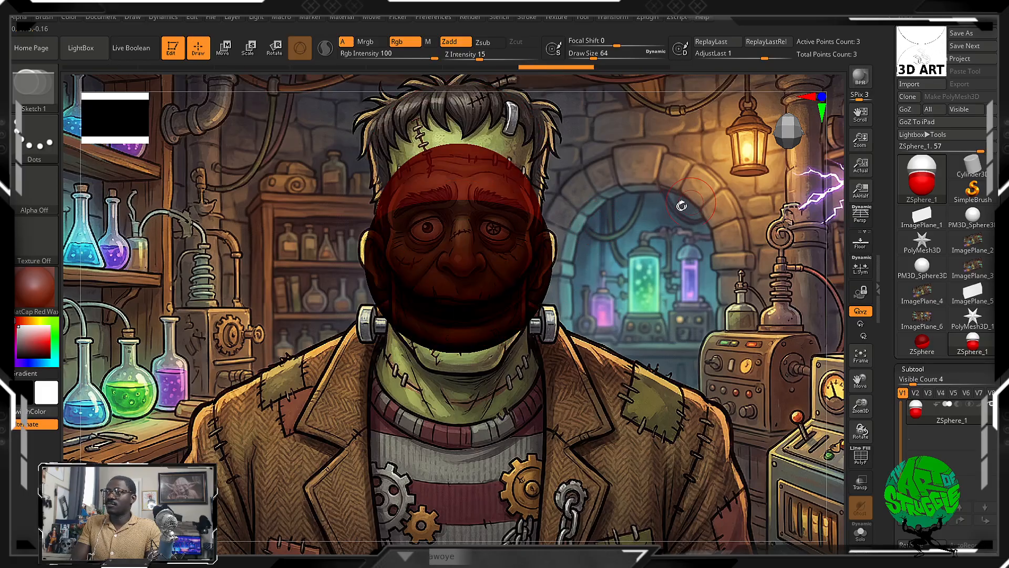
Insert another ZSphere in the head chain and fit the model within the reference character's face.
drag(682, 205, 792, 125)
drag(645, 241, 620, 255)
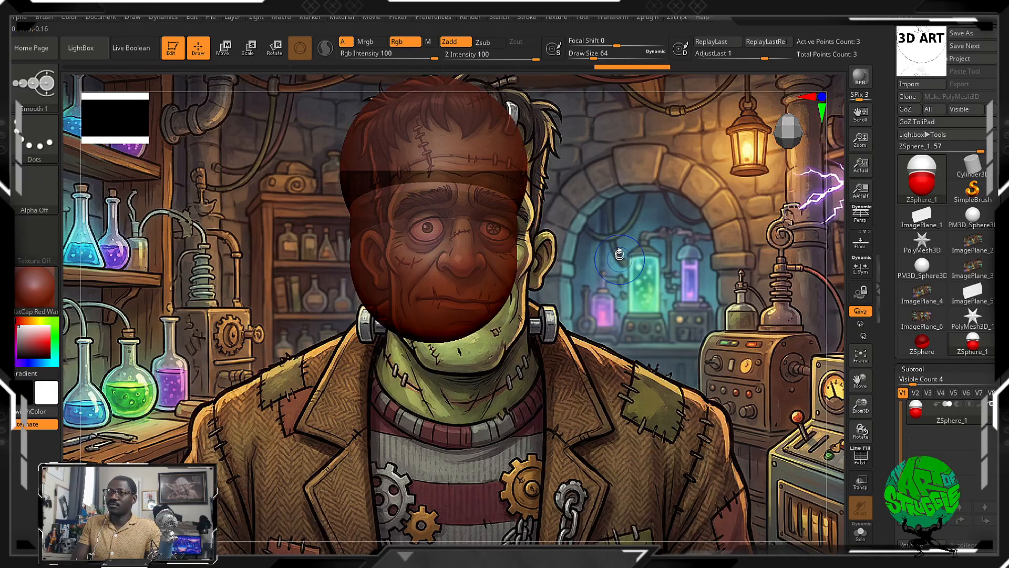
click(434, 202)
click(861, 356)
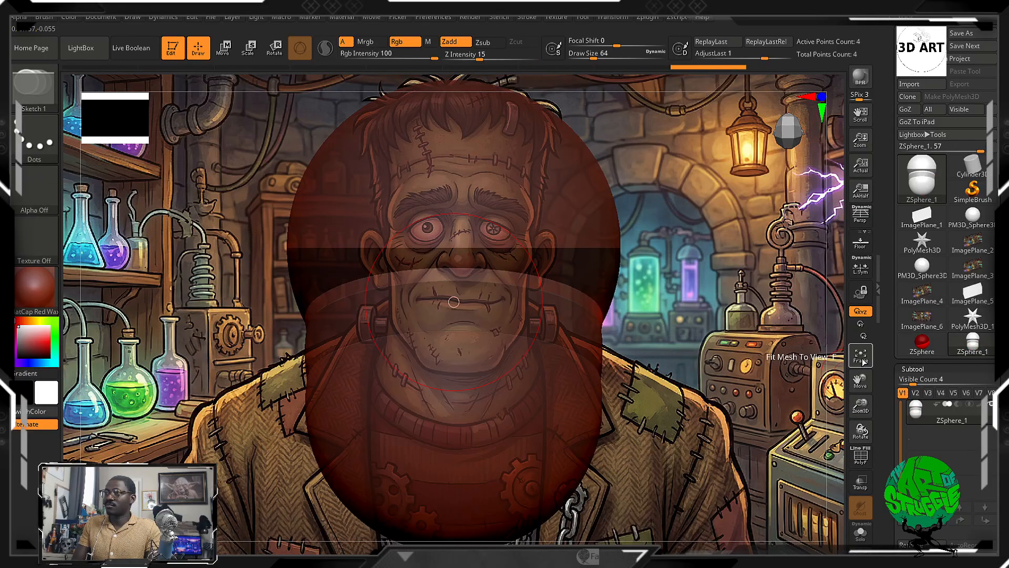
alt+drag(628, 305, 597, 213)
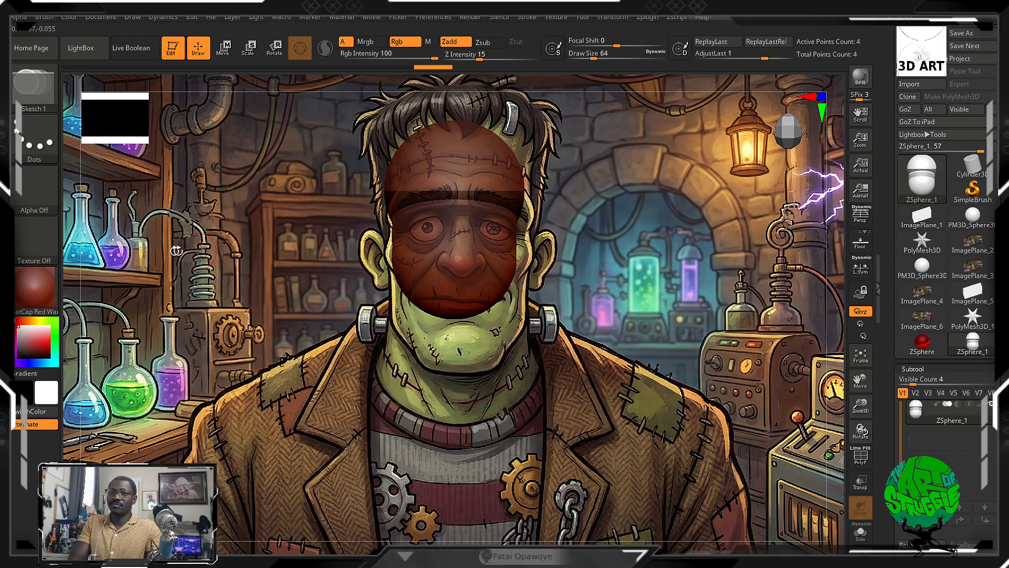
Change the model's material to BasicMaterial.
click(34, 288)
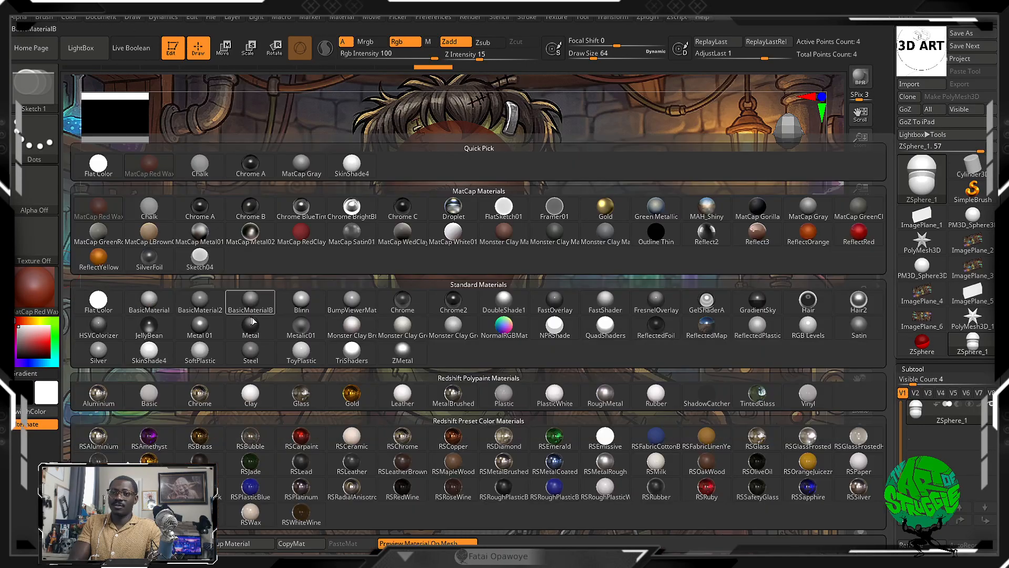
click(149, 301)
Move the end ZSpheres so the head chain reaches from the reference's hair down to the chin.
click(223, 48)
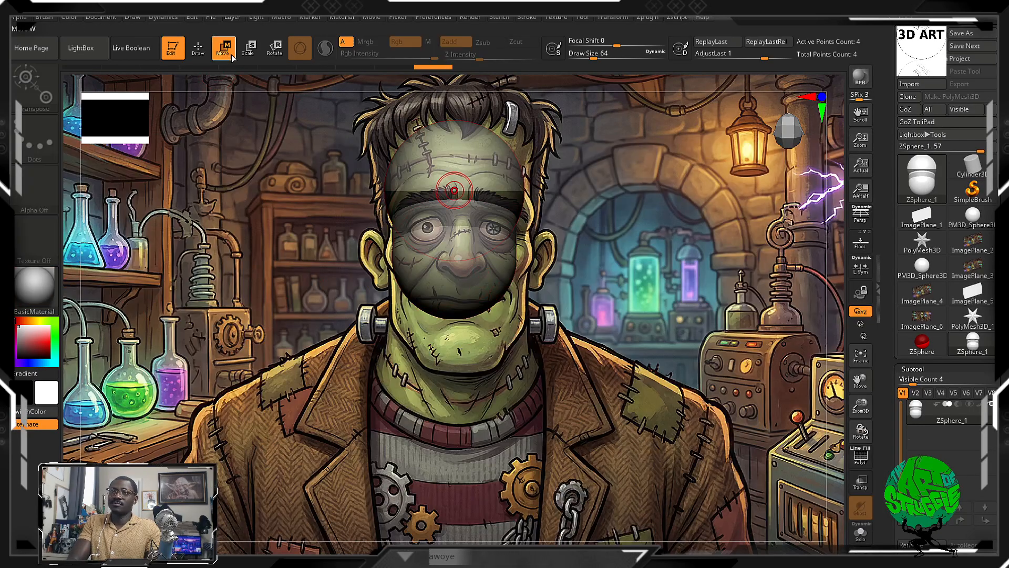
mouse_move(455, 289)
mouse_down()
mouse_move(470, 317)
mouse_move(462, 200)
mouse_up()
drag(460, 154, 460, 119)
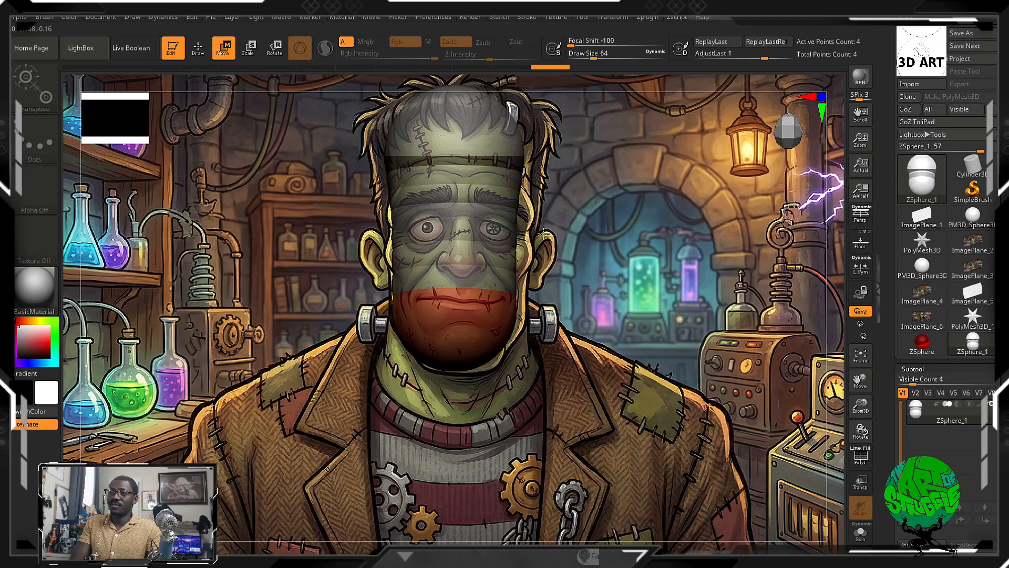
drag(471, 319, 475, 329)
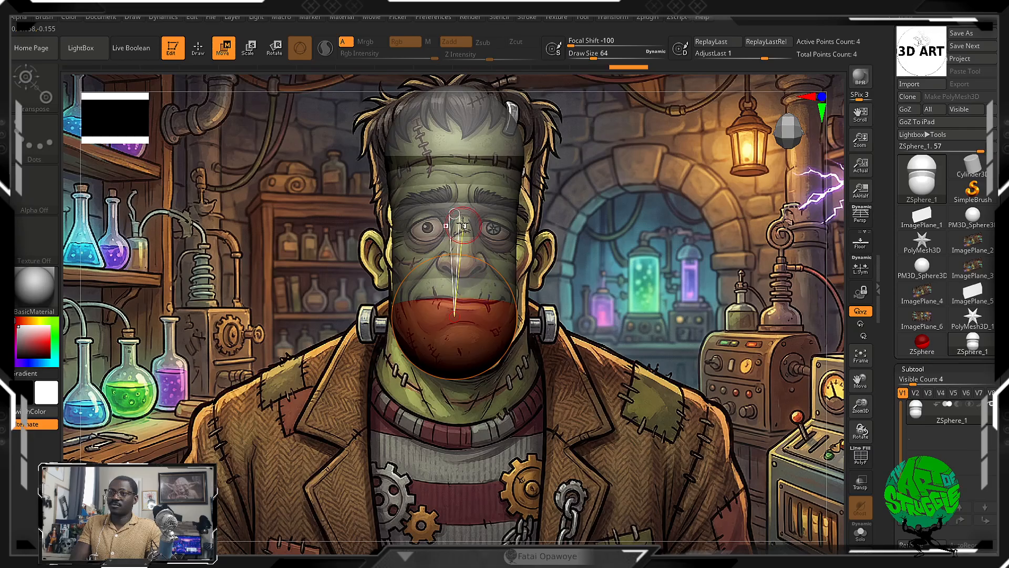
Scale the upper head ZSpheres up to match the width of the reference's forehead and hair.
click(199, 49)
key(e)
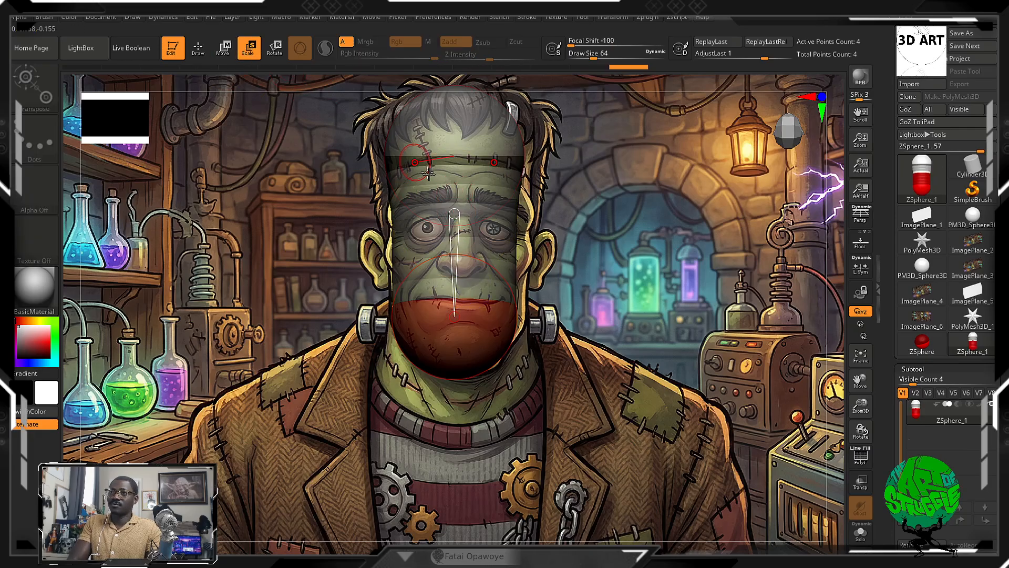
drag(450, 208, 475, 262)
drag(456, 126, 495, 231)
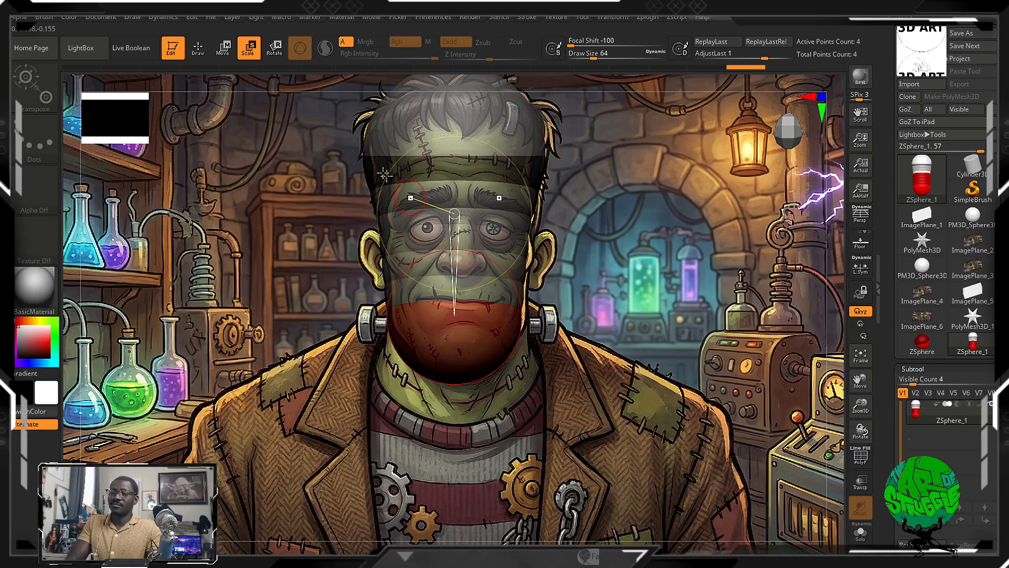
Insert a ZSphere at eye level and draw a mirrored pair of ear ZSpheres from it.
click(198, 49)
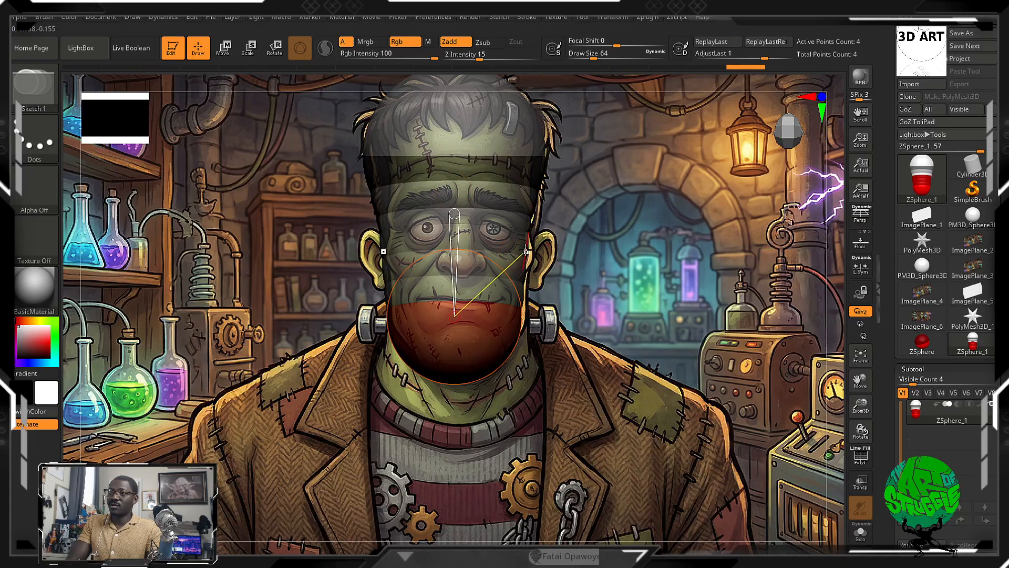
click(502, 240)
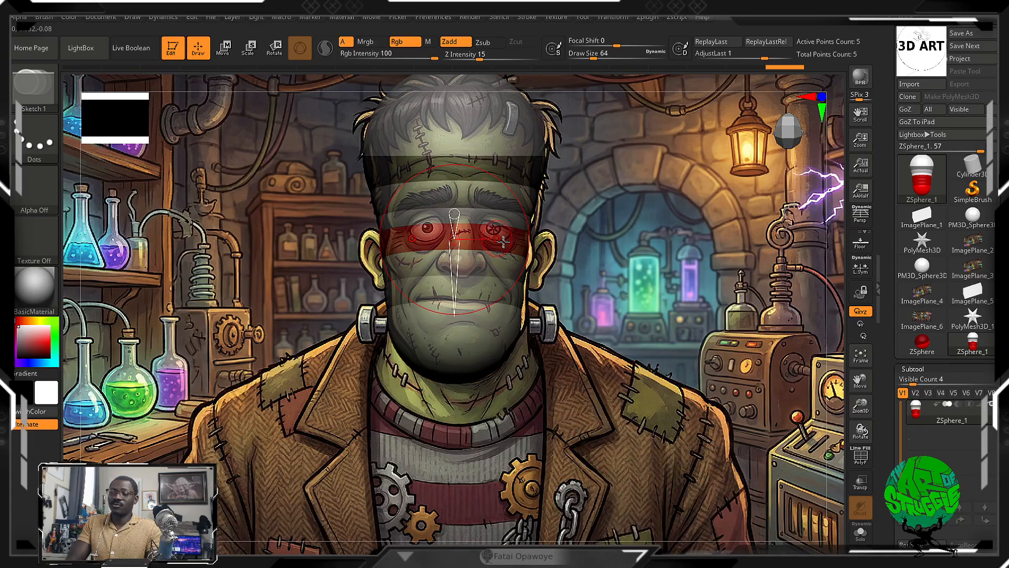
drag(530, 246, 548, 255)
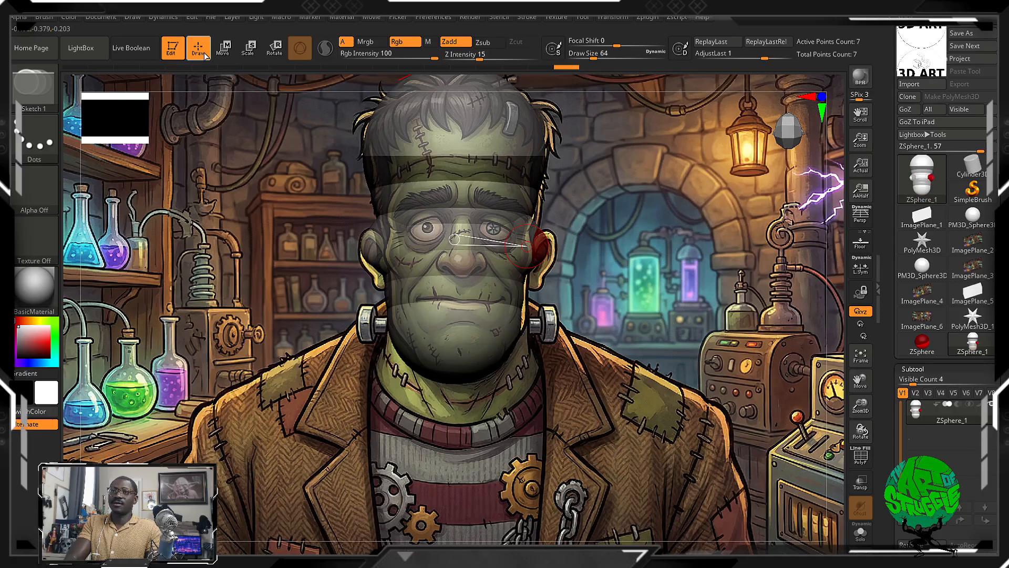
Move the ear ZSpheres backwards along the sides of the head in the side view.
shift+drag(608, 255, 568, 266)
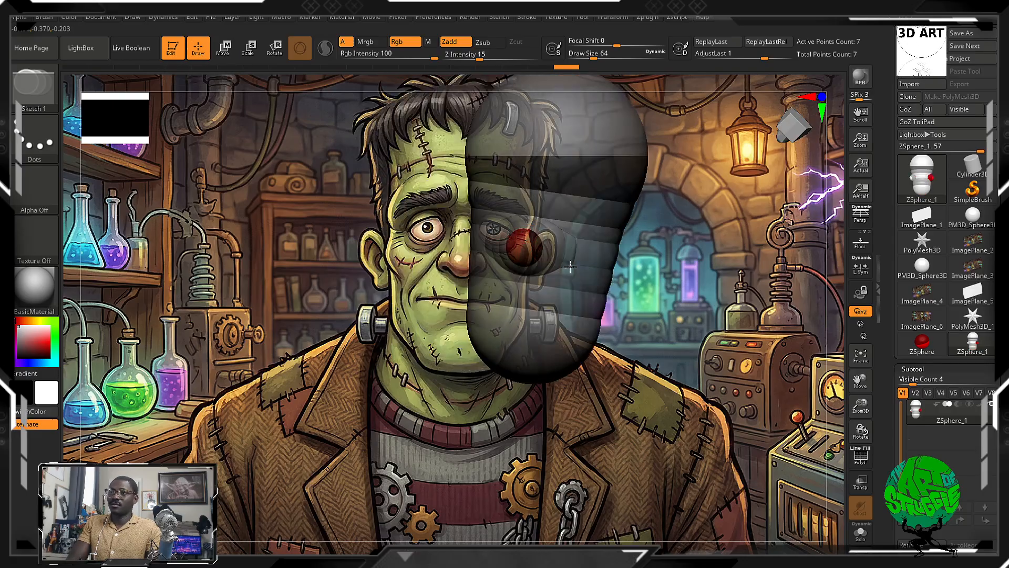
click(228, 51)
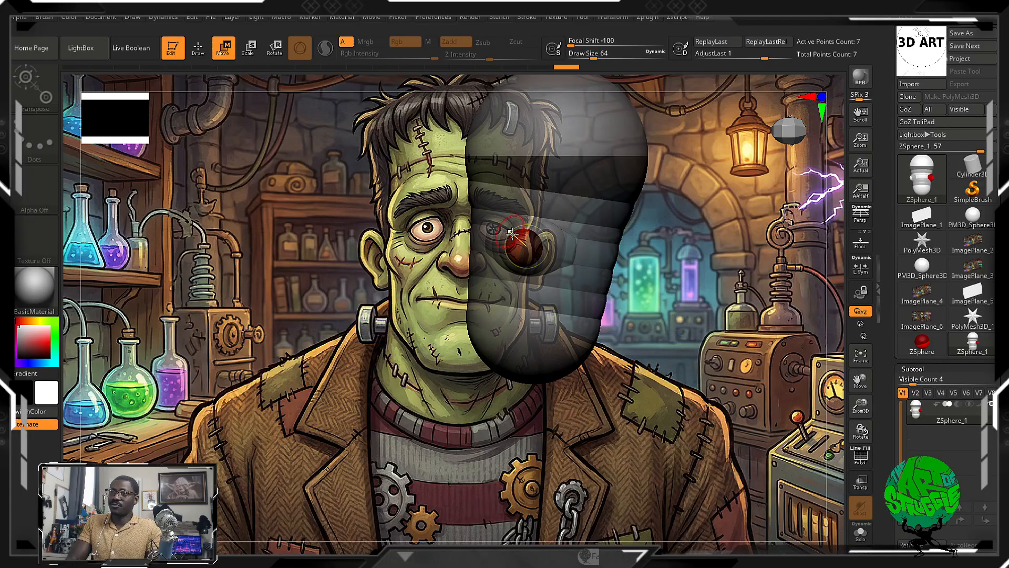
drag(511, 231, 542, 237)
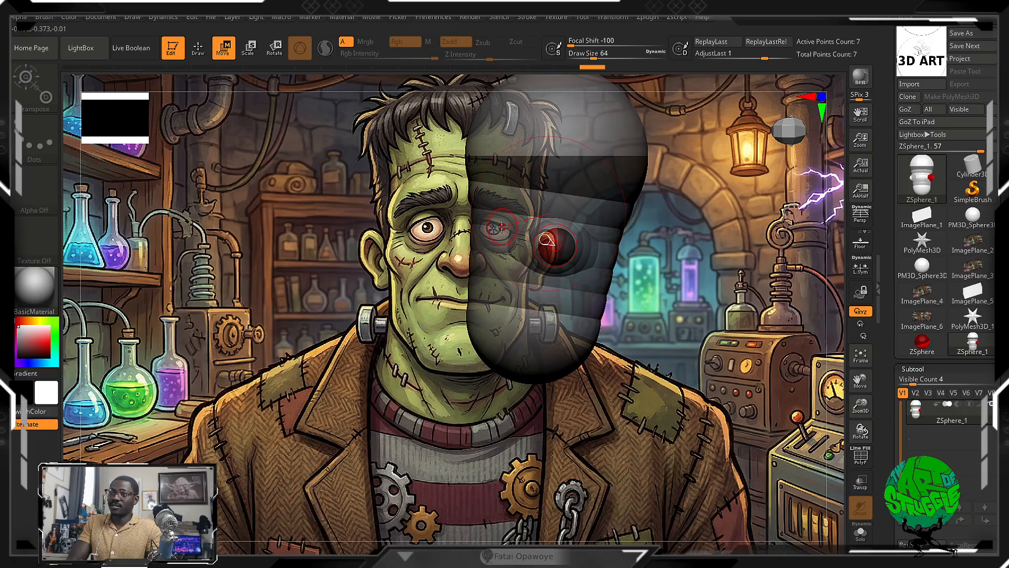
click(499, 230)
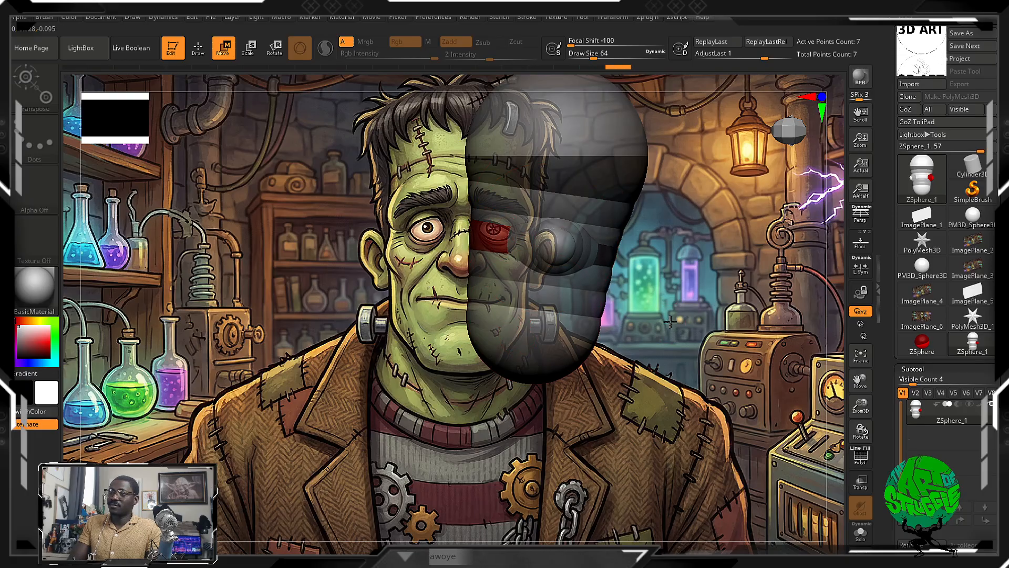
drag(545, 241, 595, 257)
key(ctrl+z)
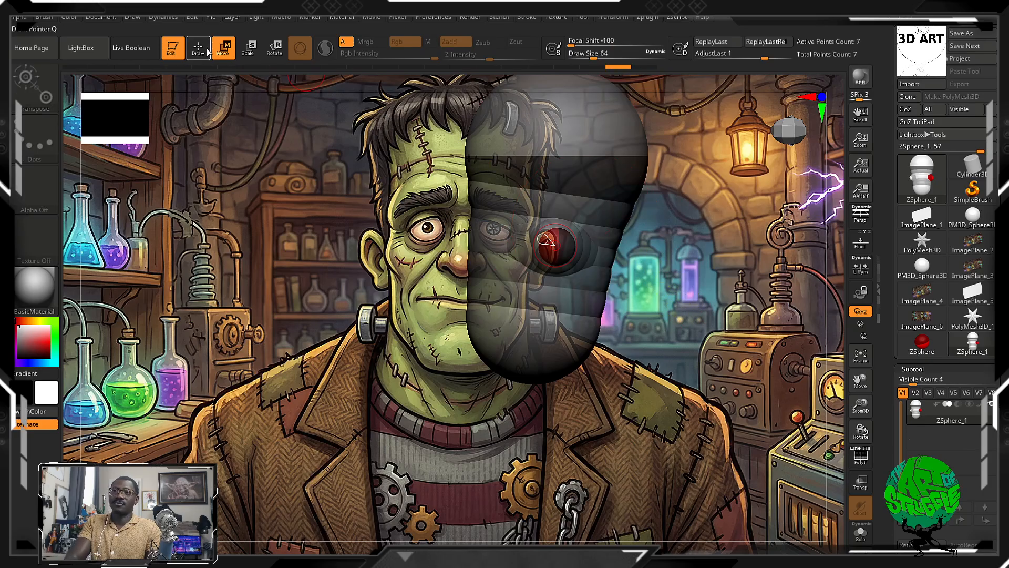
Draw a neck ZSphere beneath the chin on the centre line and move it backwards in the side view.
click(208, 52)
mouse_move(361, 262)
mouse_down()
mouse_move(306, 280)
mouse_move(373, 279)
mouse_up()
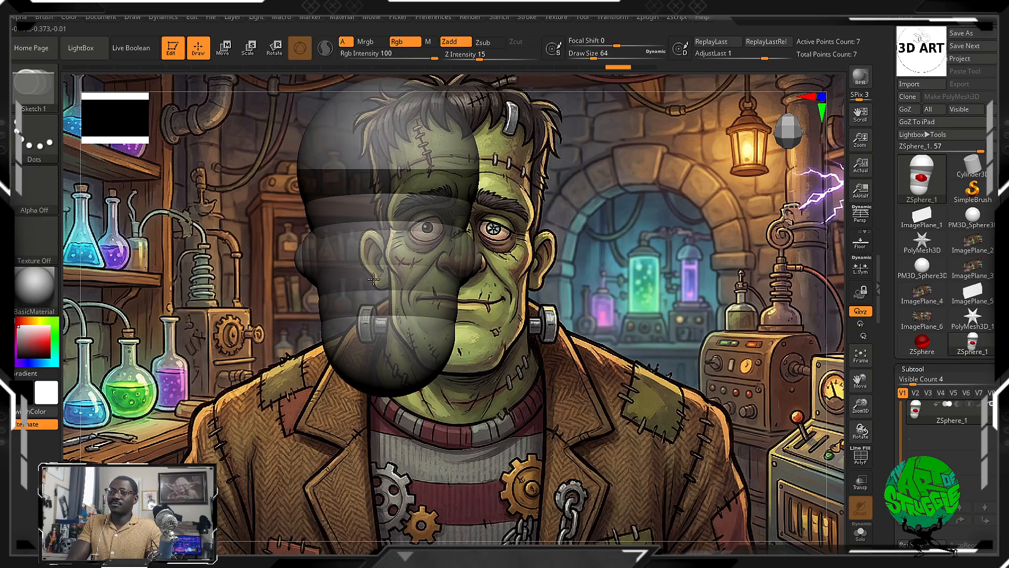
alt+right_drag(374, 279, 443, 261)
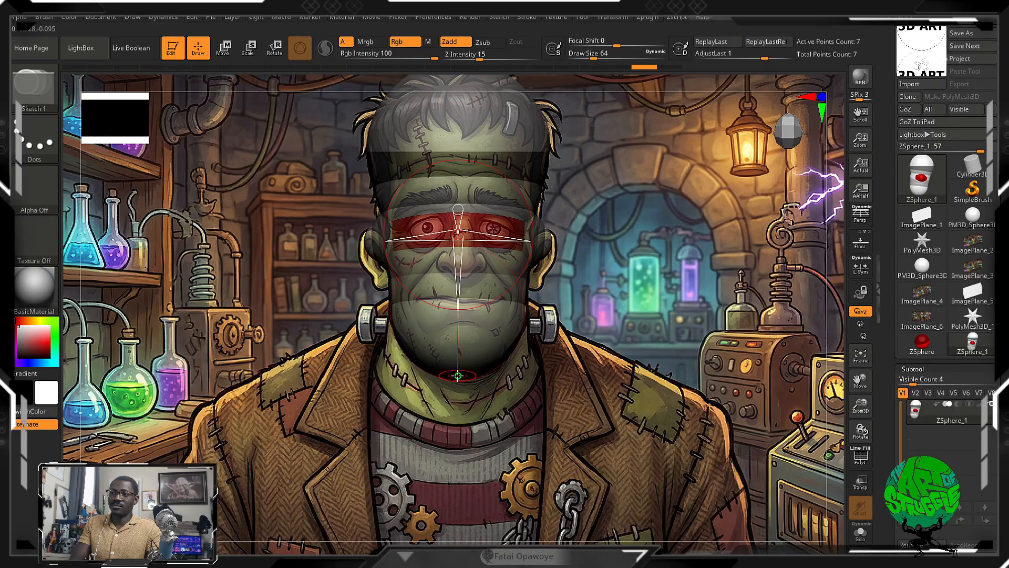
drag(457, 376, 518, 400)
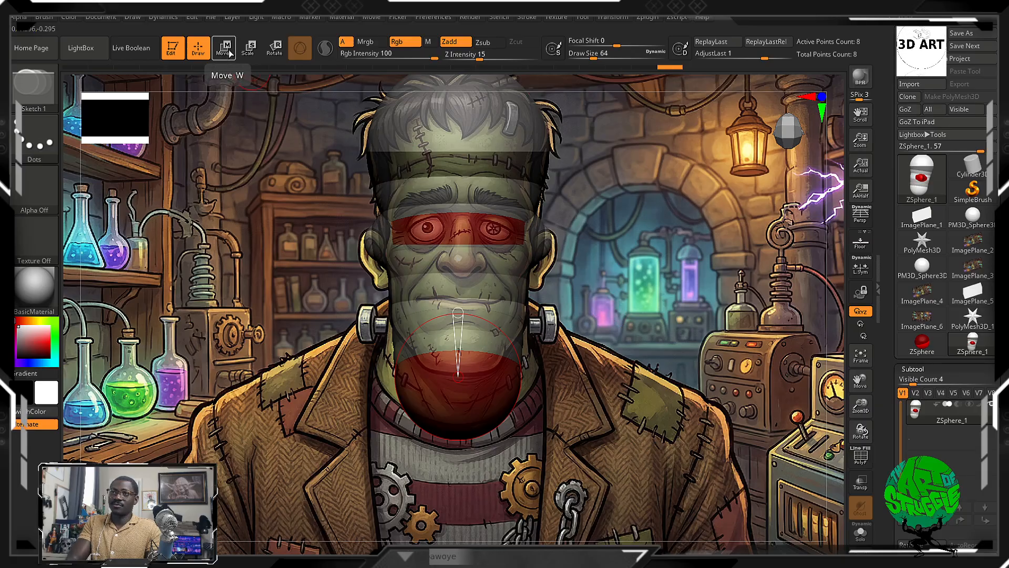
key(a)
key(shift)
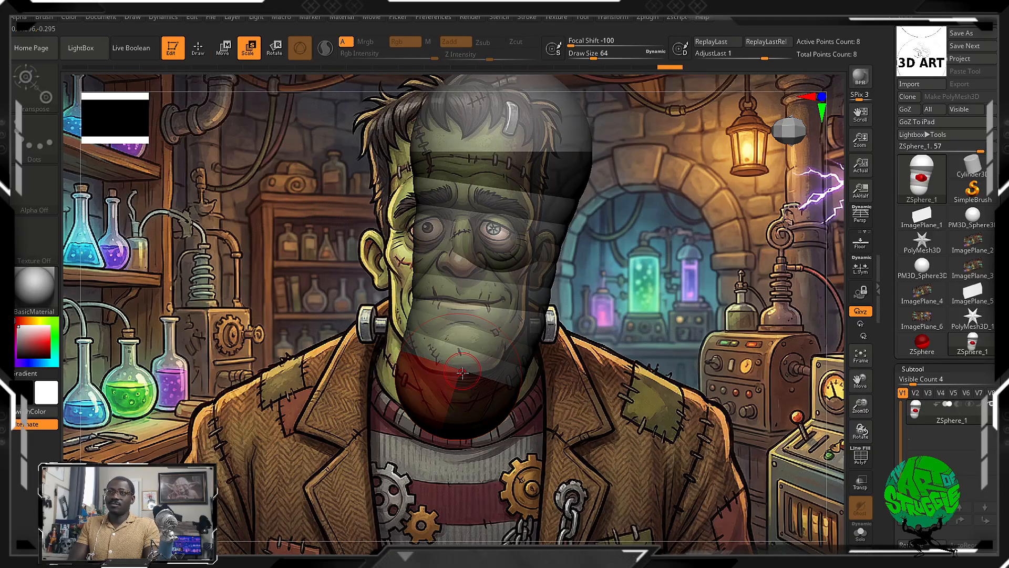
key(w)
drag(461, 416, 489, 419)
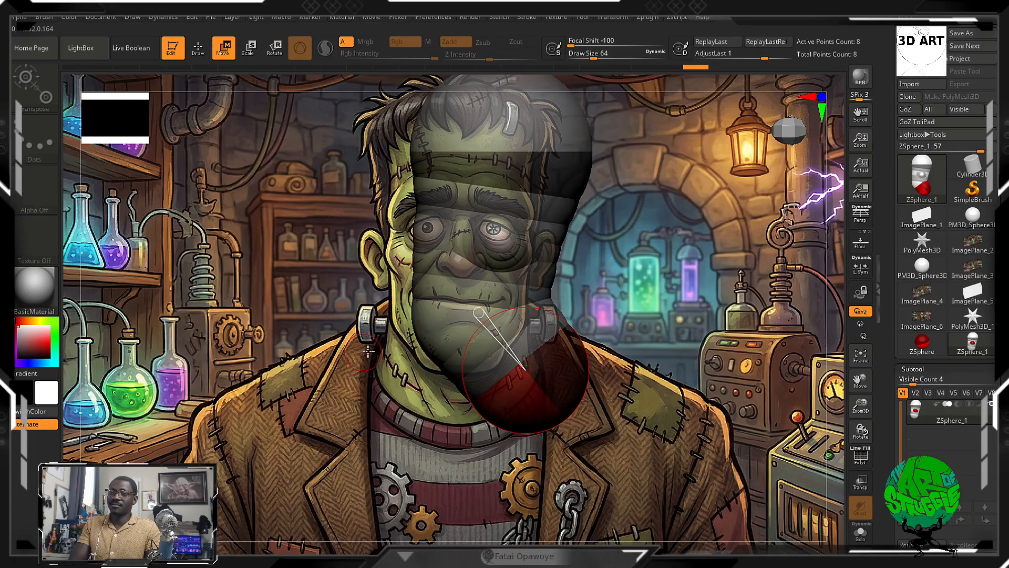
Draw a small chin ZSphere on the centre line at the front of the lower jaw.
key(q)
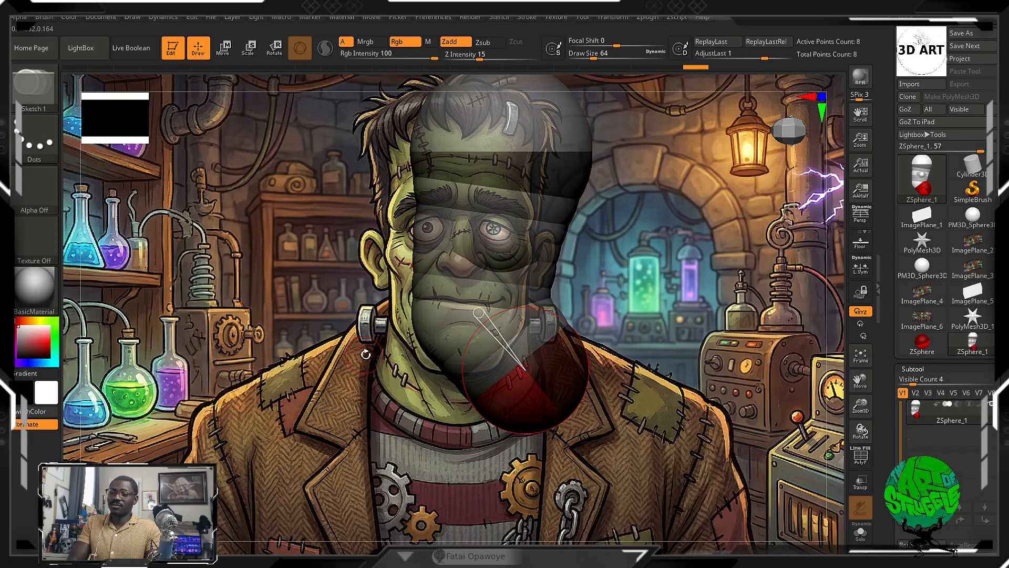
mouse_move(402, 355)
mouse_down()
mouse_move(463, 348)
mouse_move(484, 363)
mouse_up()
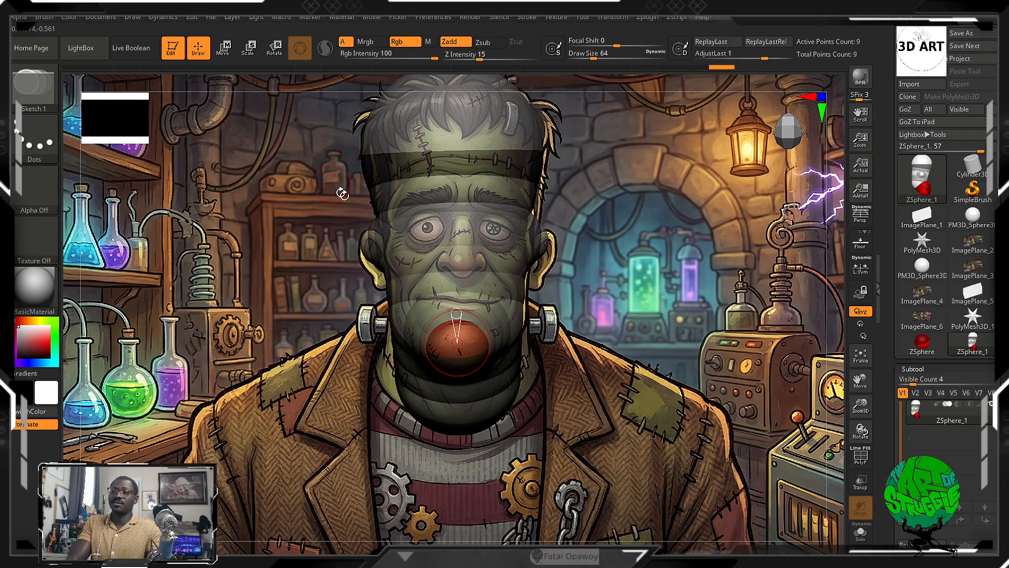
click(223, 48)
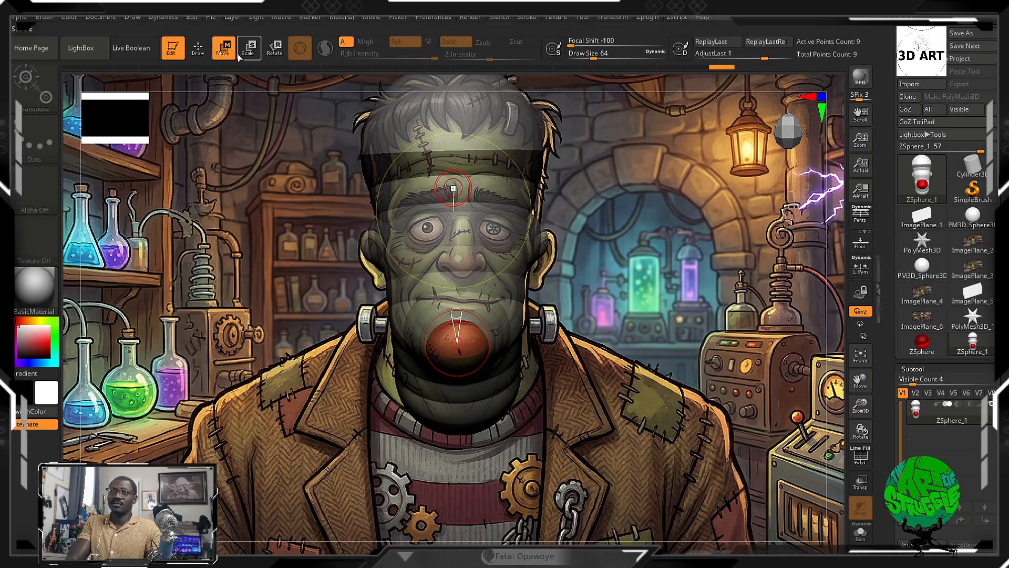
click(198, 47)
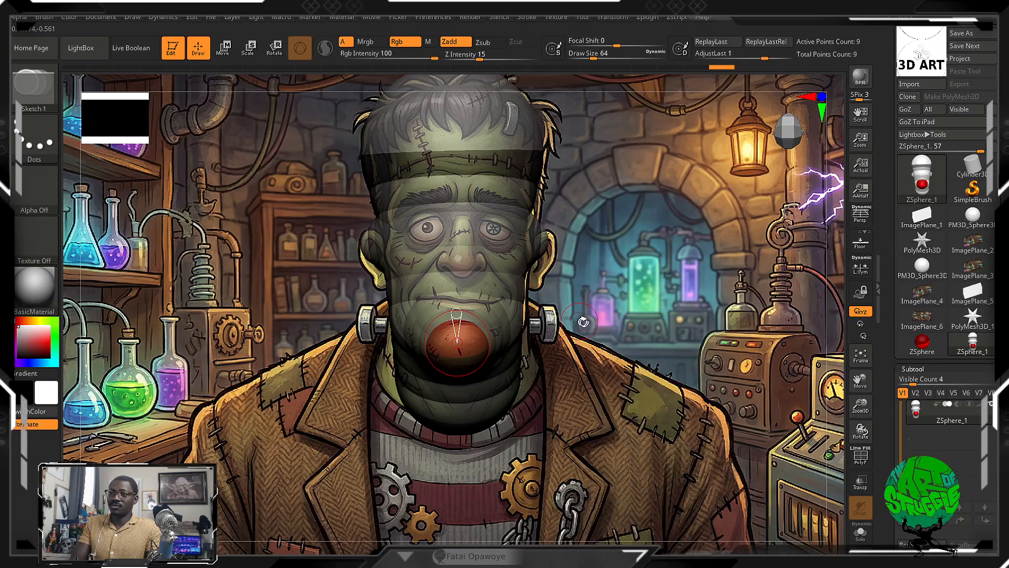
Draw a ZSphere on the centre line below the neck as the base of the upper torso.
drag(584, 322, 421, 416)
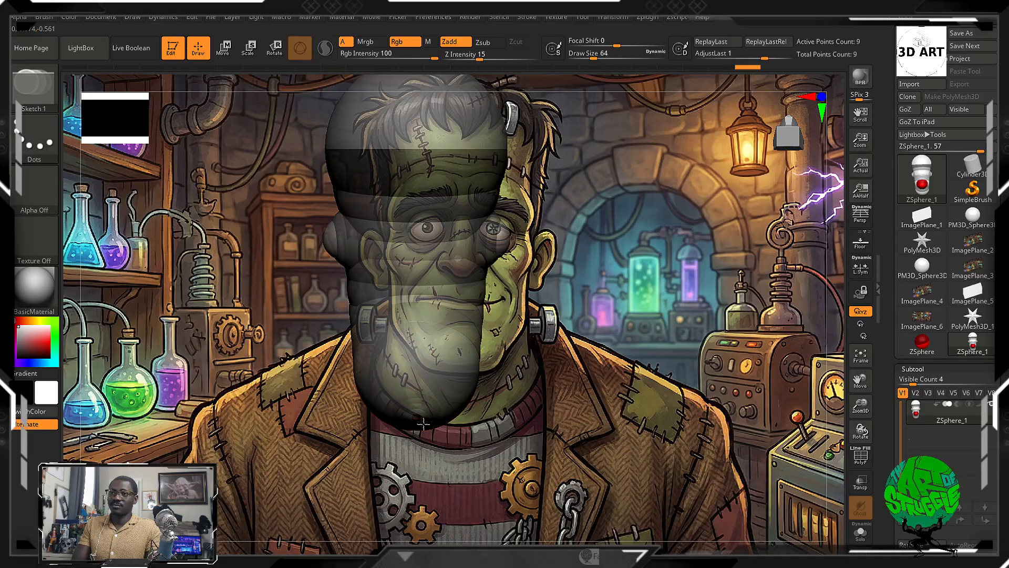
drag(424, 424, 426, 473)
drag(536, 389, 615, 416)
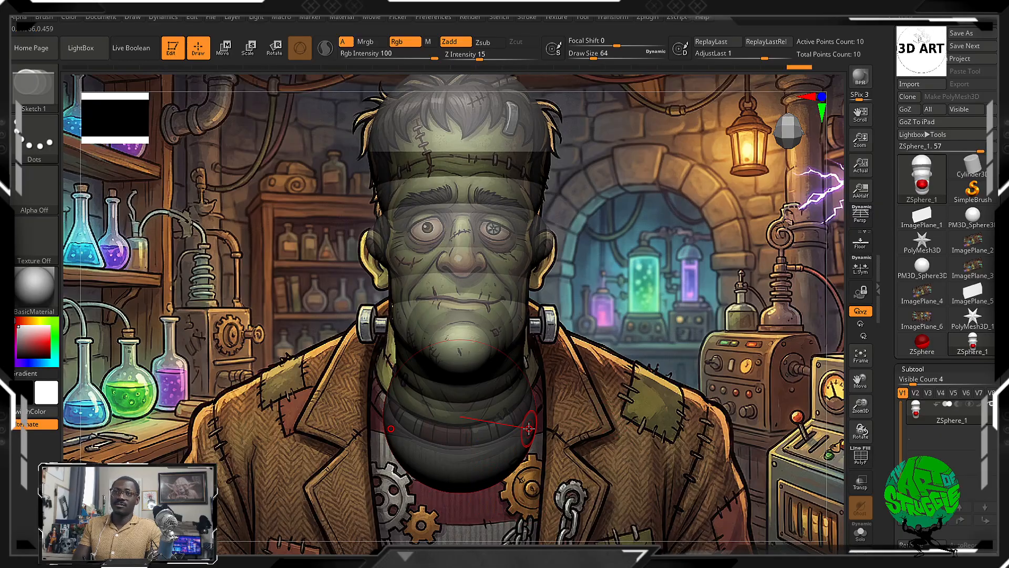
Draw mirrored shoulder ZSpheres from the neck base and extend them outwards to the jacket's shoulders.
drag(528, 429, 633, 416)
click(234, 54)
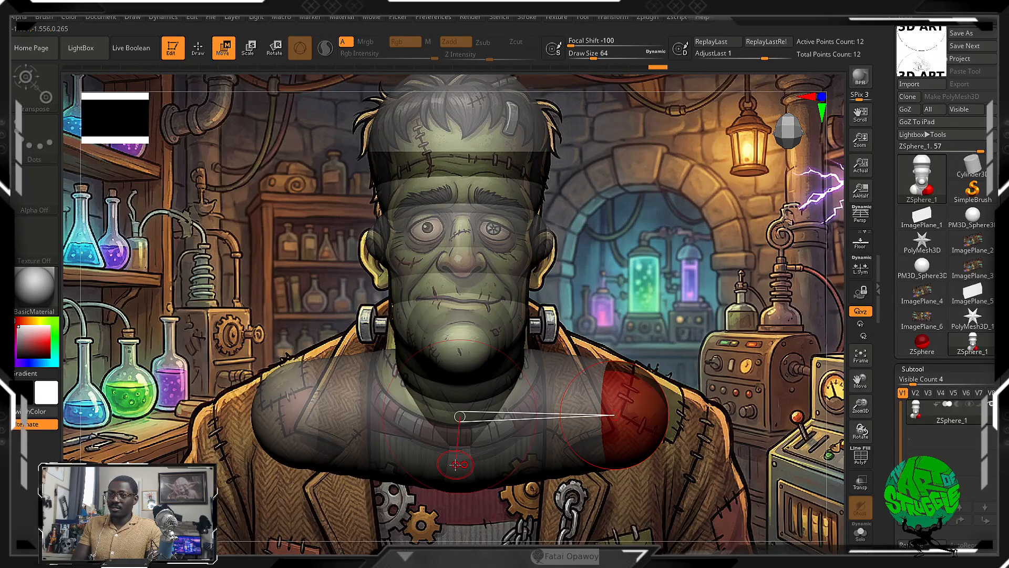
Raise the torso base ZSphere towards the neck and draw mirrored arm ZSpheres at the ends of the shoulders.
drag(456, 469, 458, 451)
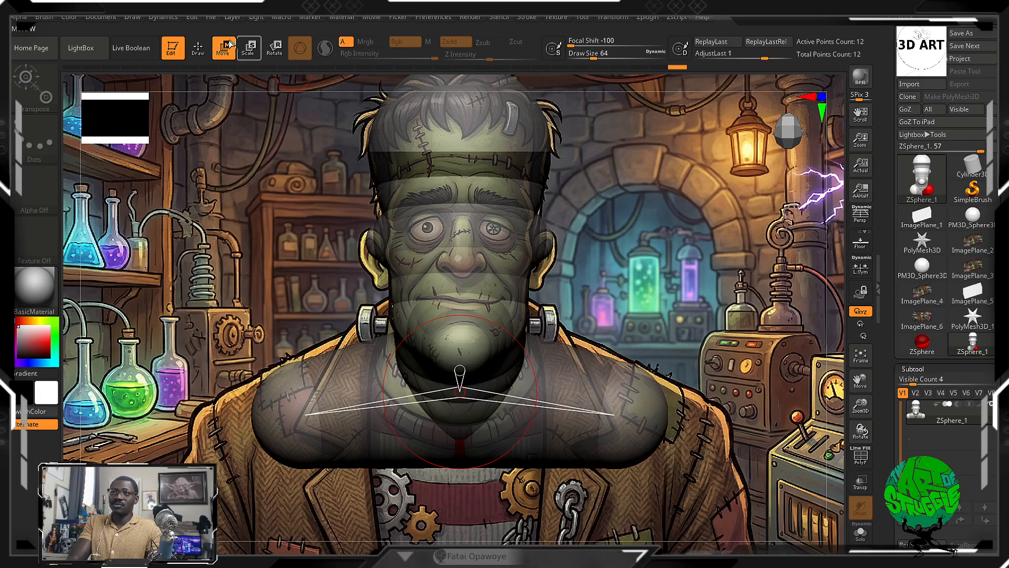
key(q)
drag(665, 426, 631, 368)
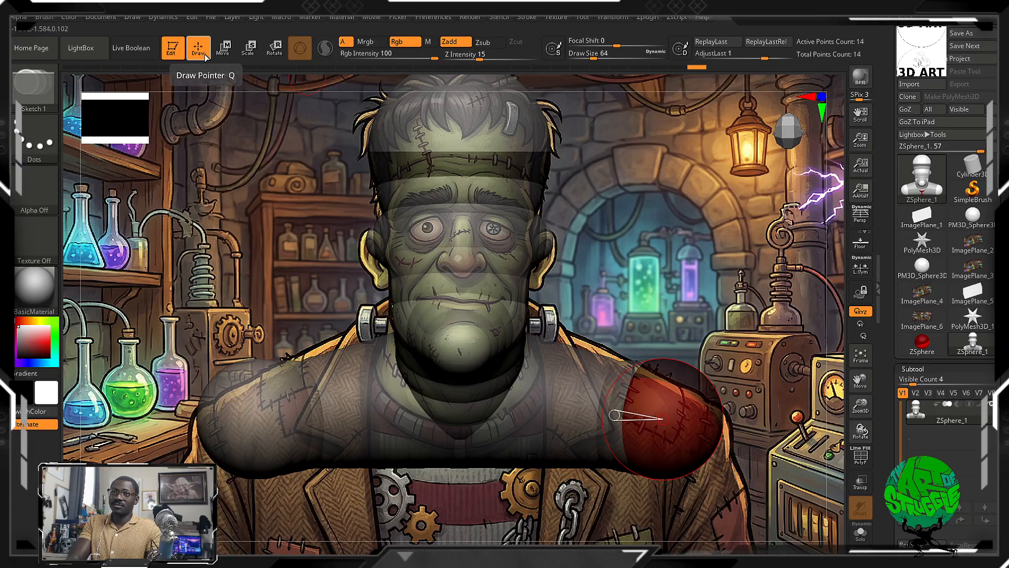
Move the mirrored arm ZSpheres outwards and down to follow the jacket's upper sleeves.
click(222, 49)
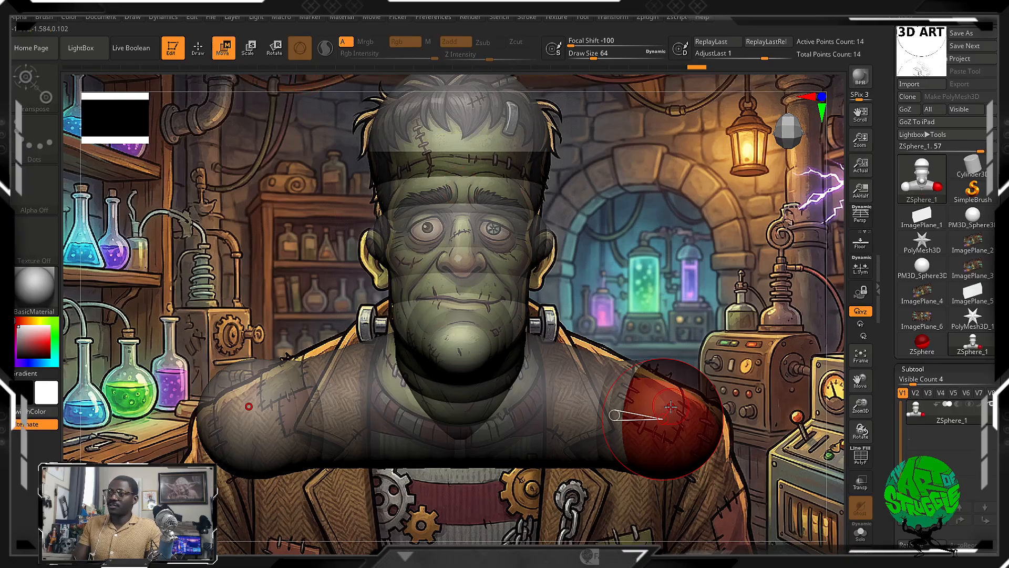
drag(671, 406, 685, 434)
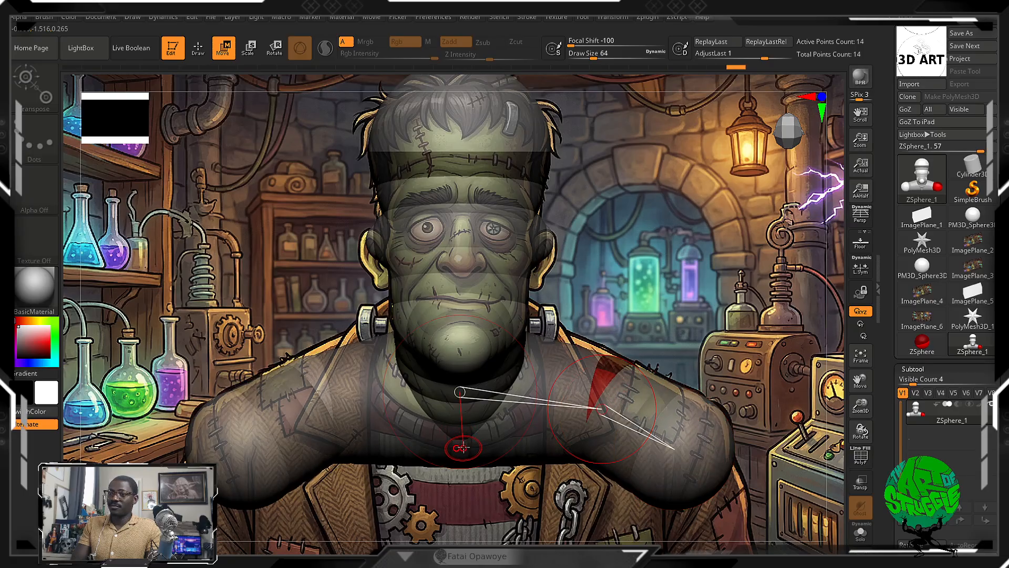
click(245, 52)
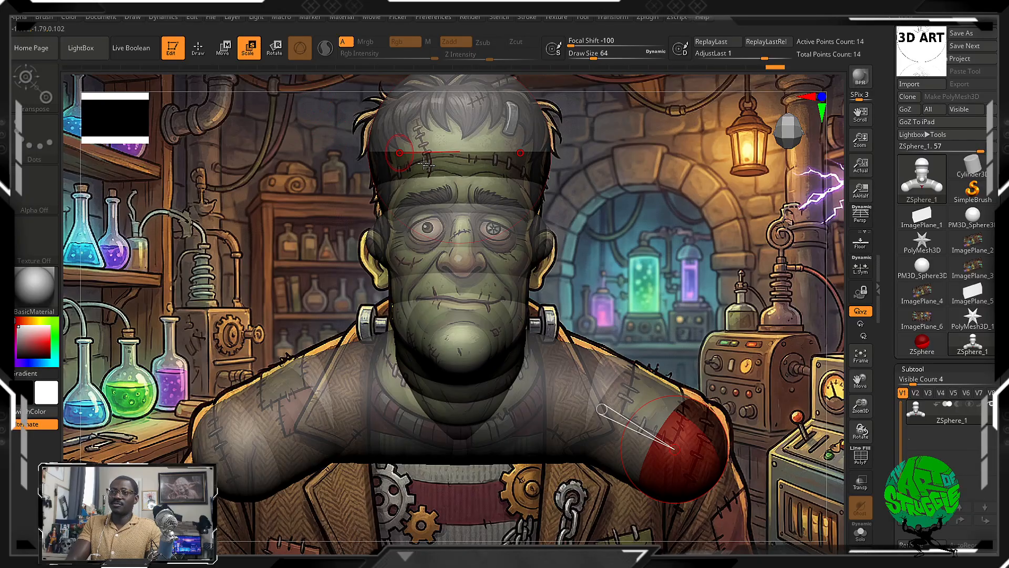
click(225, 50)
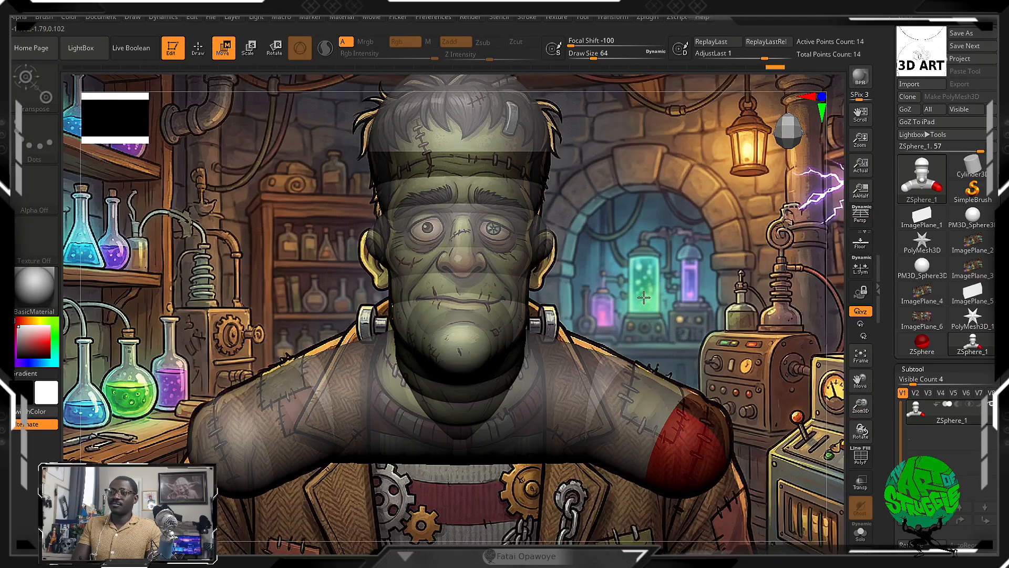
drag(624, 302, 647, 302)
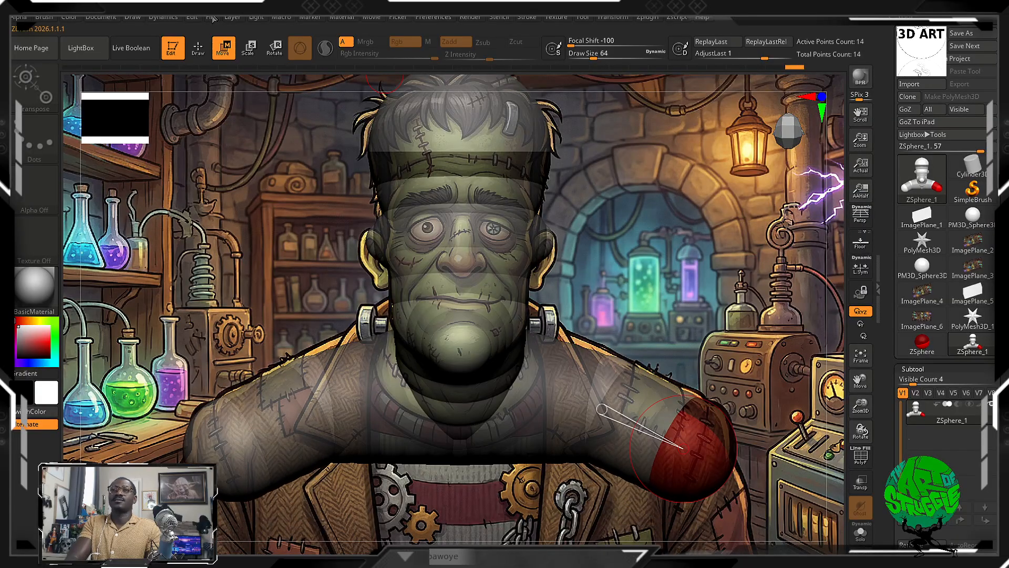
Raise the chin ZSphere slightly in the side view and return to the front view over the reference.
key(q)
drag(713, 316, 577, 332)
alt+drag(426, 372, 359, 364)
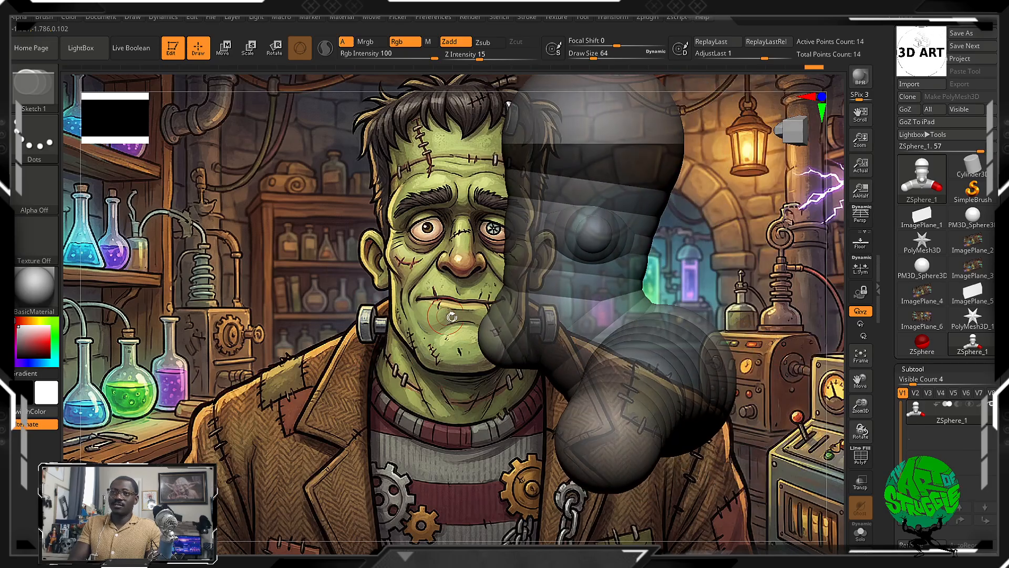
key(w)
drag(496, 370, 496, 345)
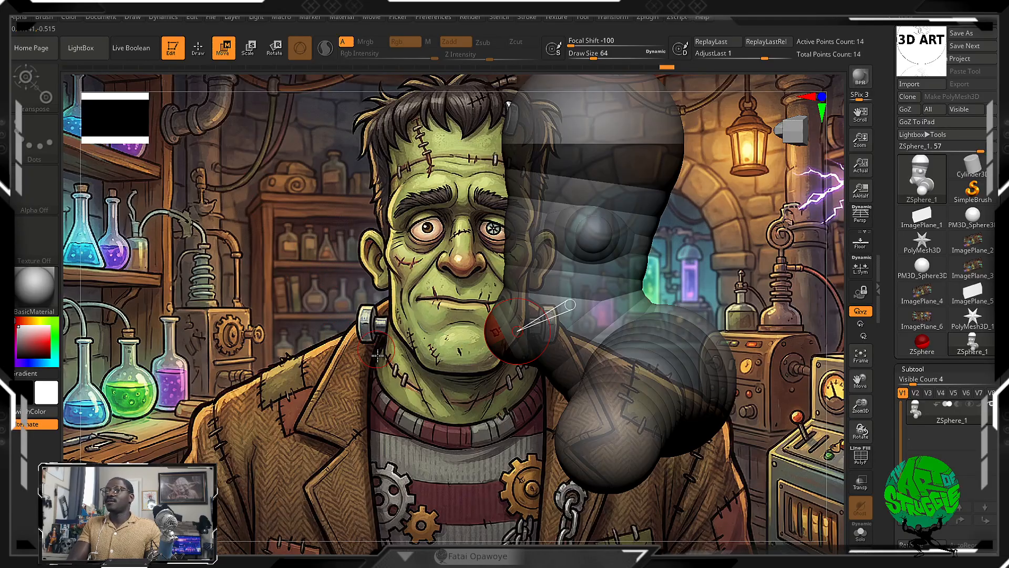
click(194, 52)
drag(184, 317, 322, 312)
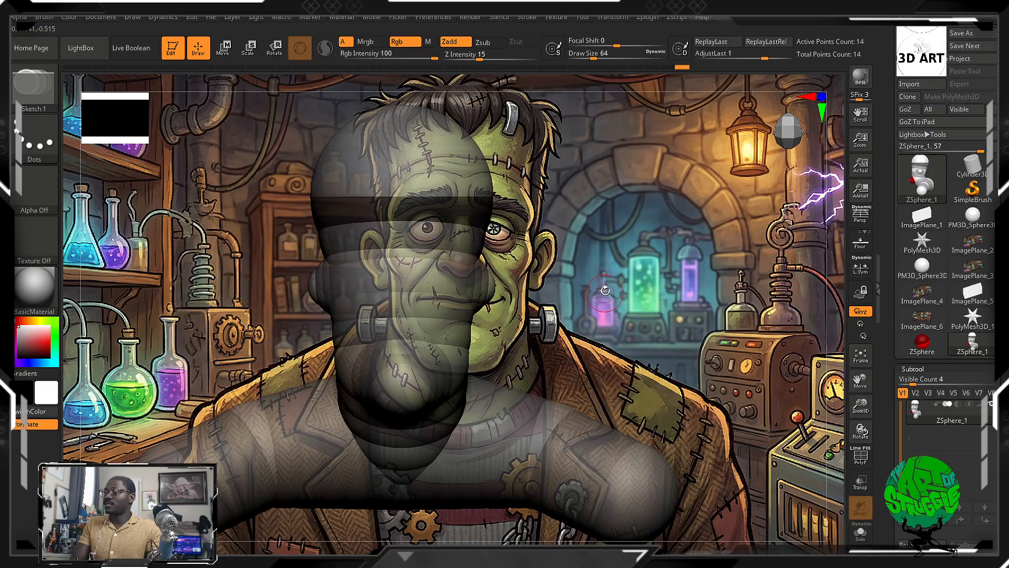
drag(607, 290, 663, 246)
Save the ZSphere model as a tool file named frank in the Downloads folder.
drag(893, 421, 892, 154)
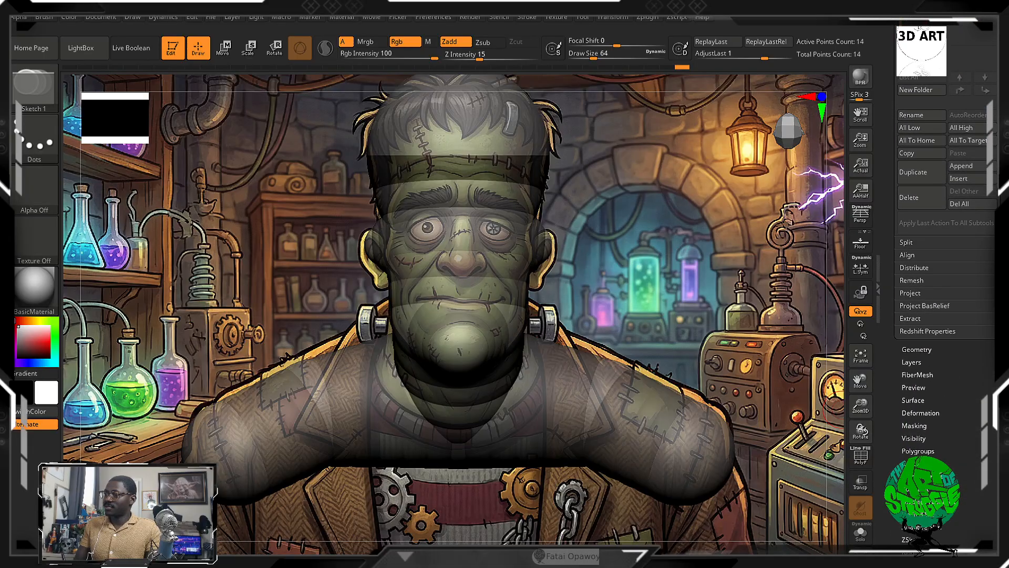
drag(973, 473, 969, 433)
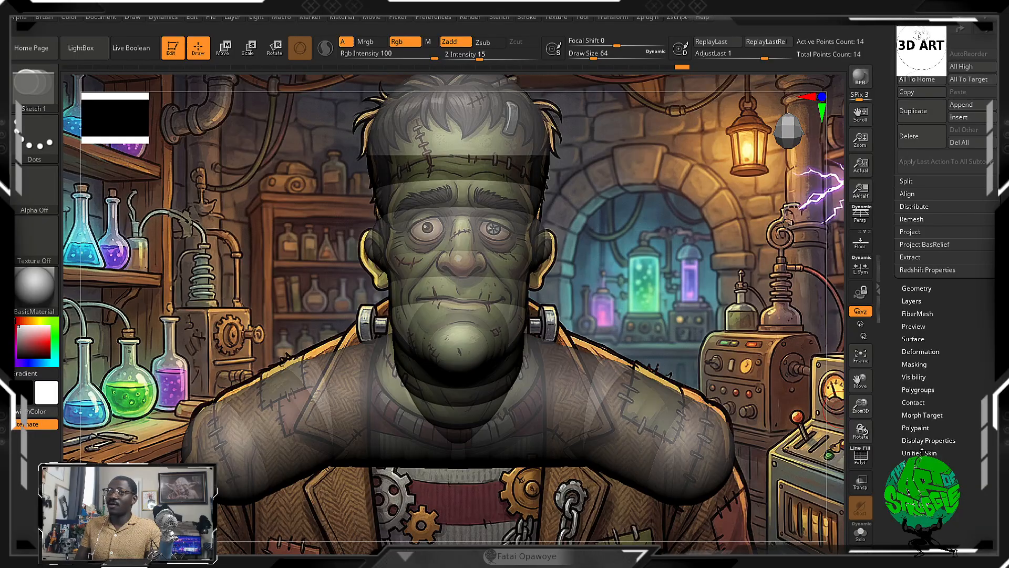
drag(985, 211, 991, 372)
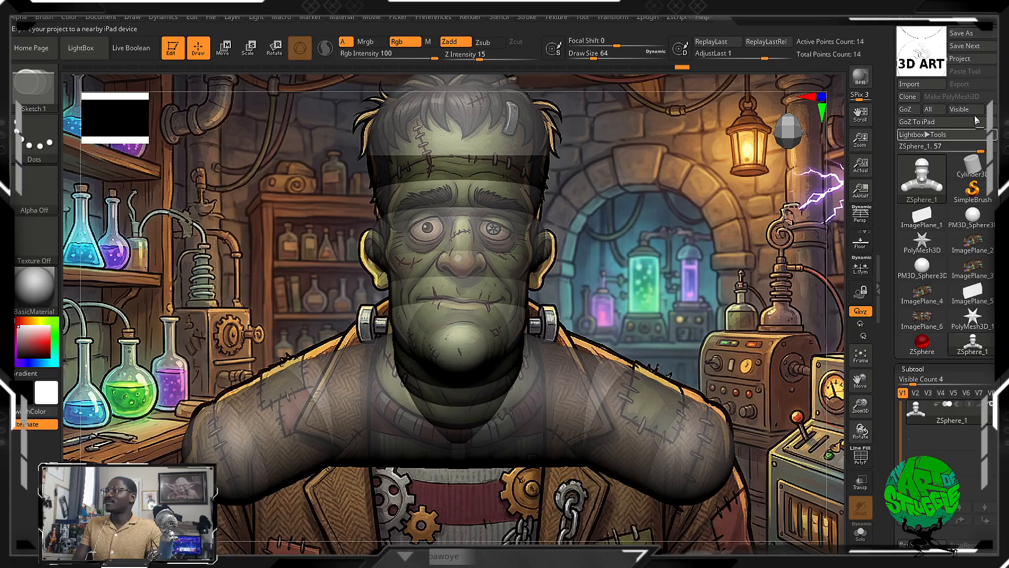
click(962, 34)
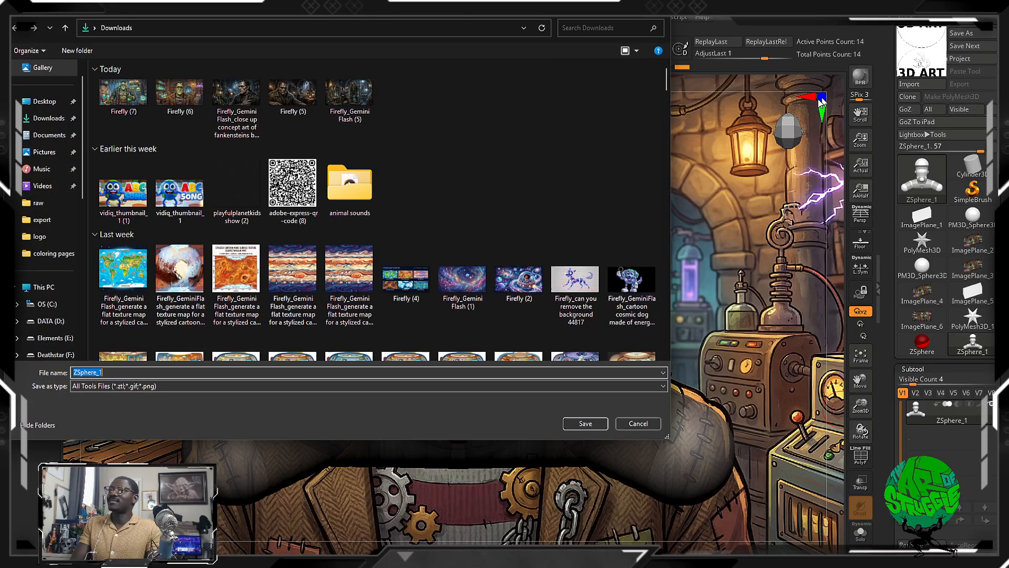
text(frank)
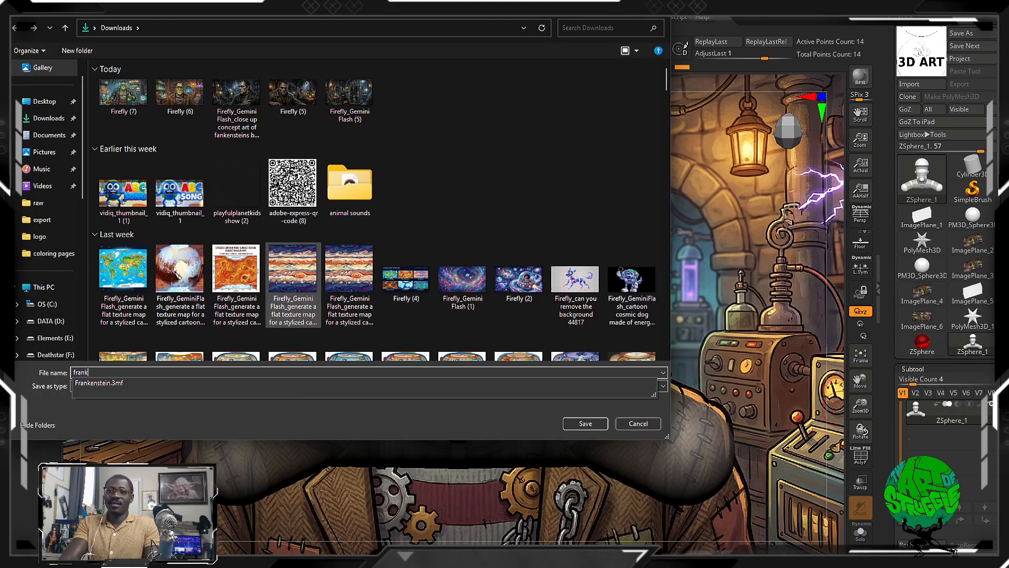
key(Return)
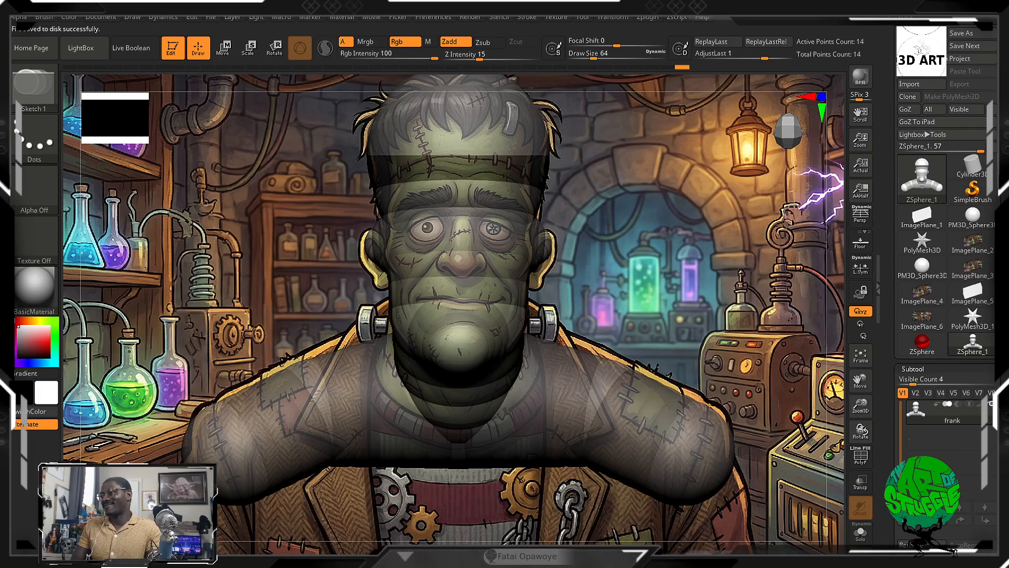
drag(947, 447, 947, 348)
drag(946, 526, 947, 47)
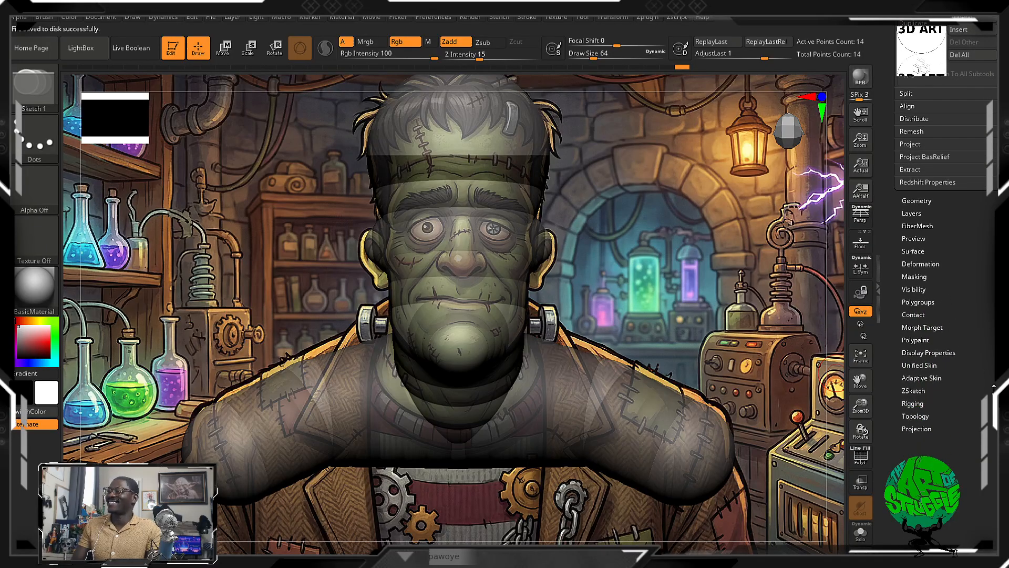
drag(993, 388, 965, 395)
key(ctrl+s)
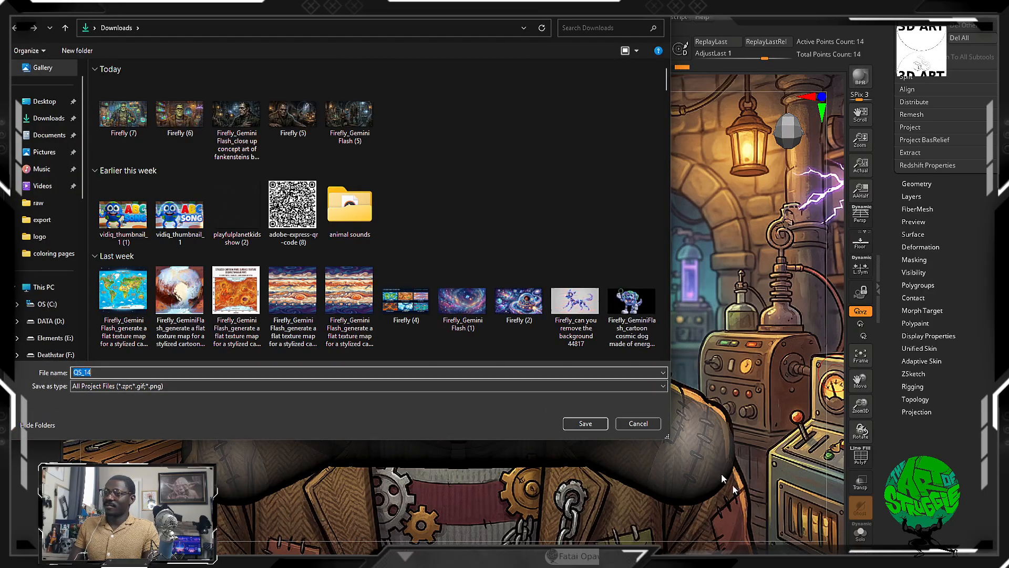
click(637, 424)
Preview the adaptive skin of the ZSphere bust and inspect its wireframe and shape.
click(929, 336)
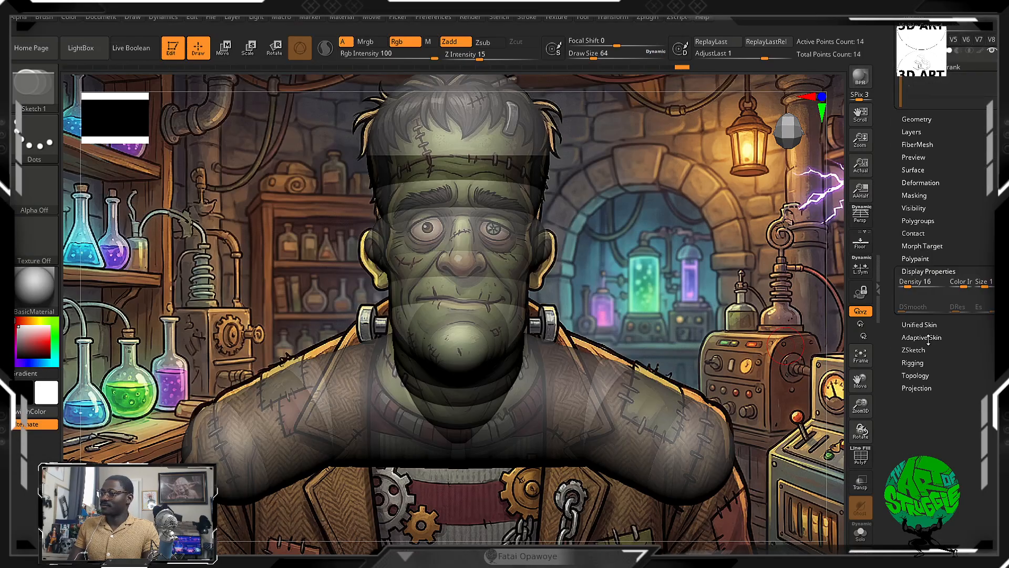
click(917, 287)
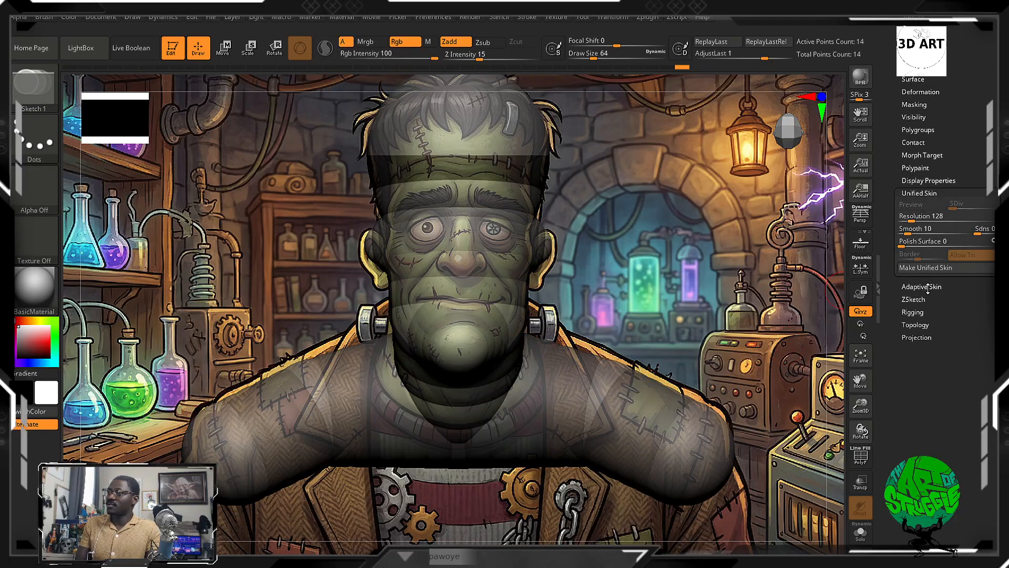
click(929, 287)
click(923, 217)
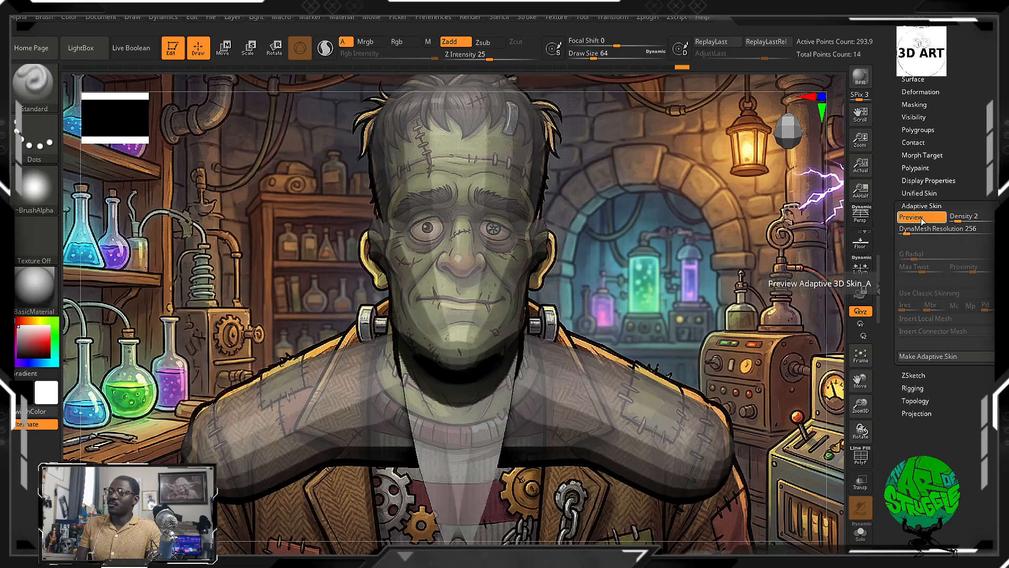
click(860, 456)
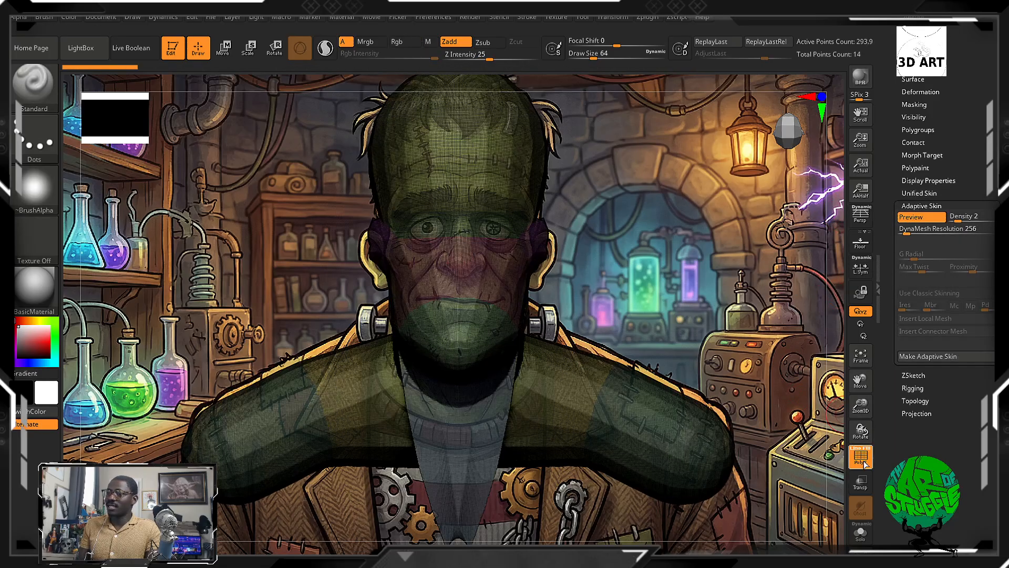
click(860, 456)
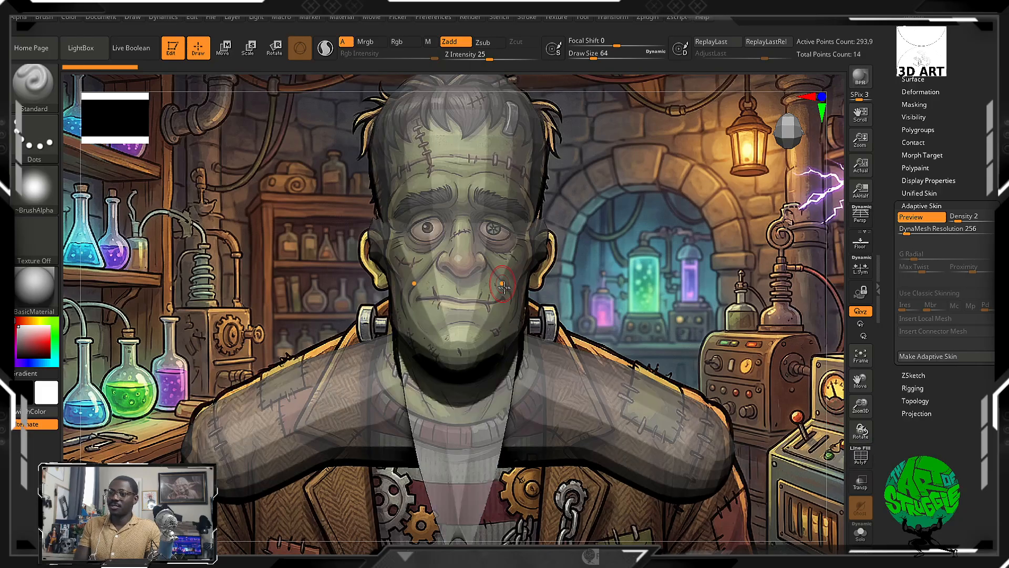
mouse_move(641, 332)
mouse_down()
mouse_move(584, 331)
mouse_move(641, 331)
mouse_up()
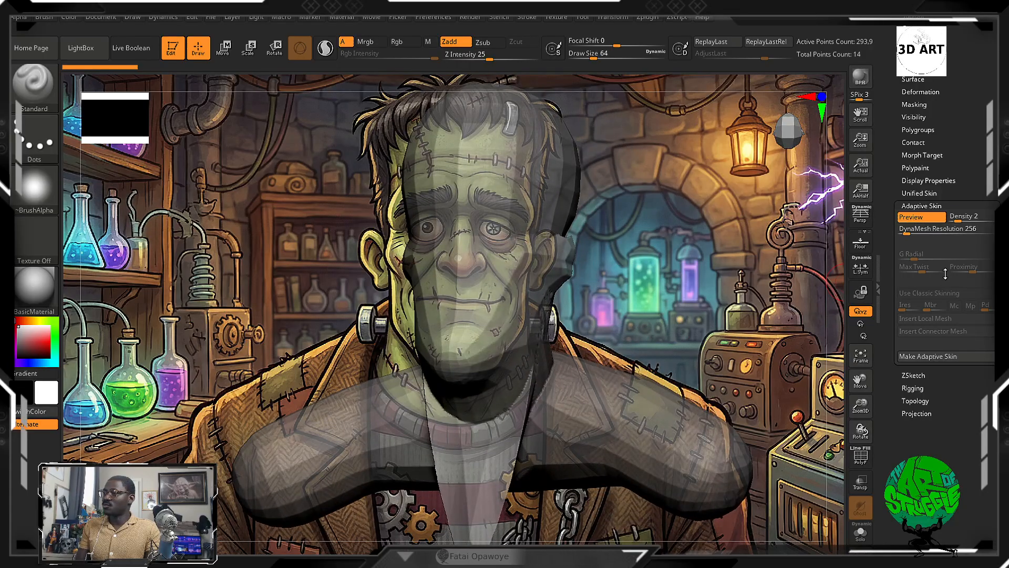
Set the adaptive skin's Density to 1 and DynaMesh Resolution to 64, and preview the rebuilt mesh.
drag(946, 221, 901, 234)
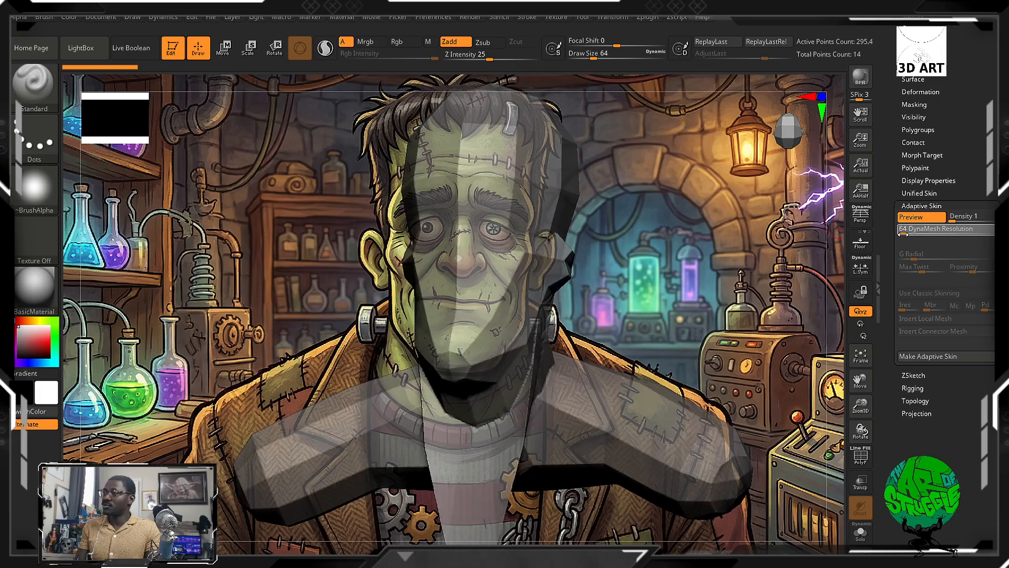
click(921, 219)
click(921, 220)
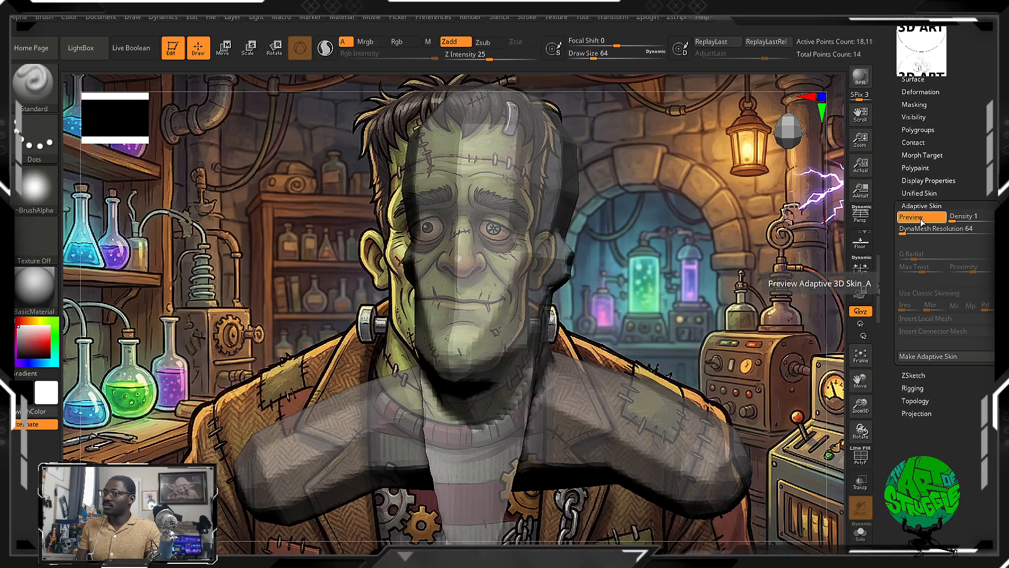
click(921, 221)
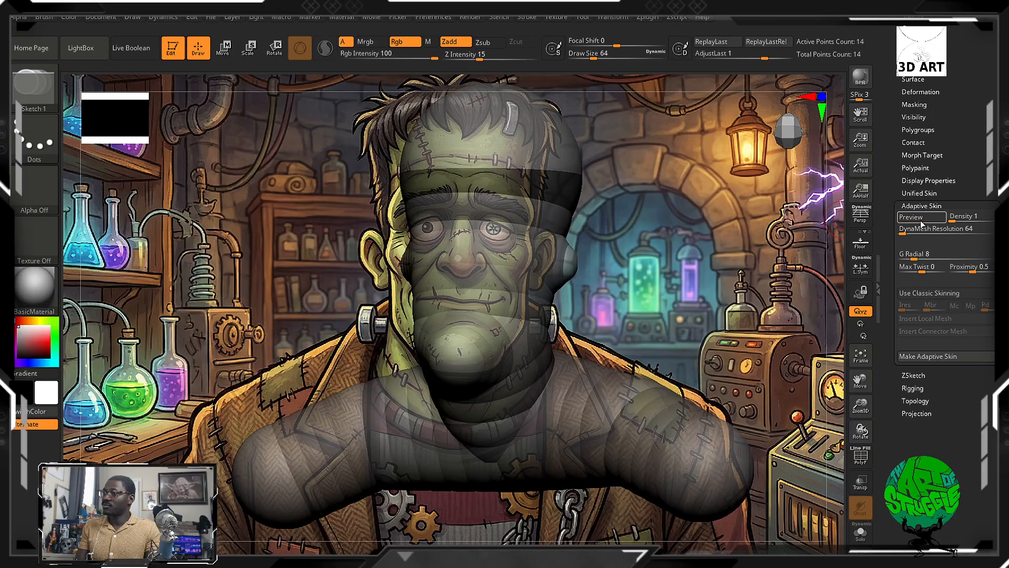
Set the unified skin's Resolution to 208 and Smooth to 23.
click(930, 193)
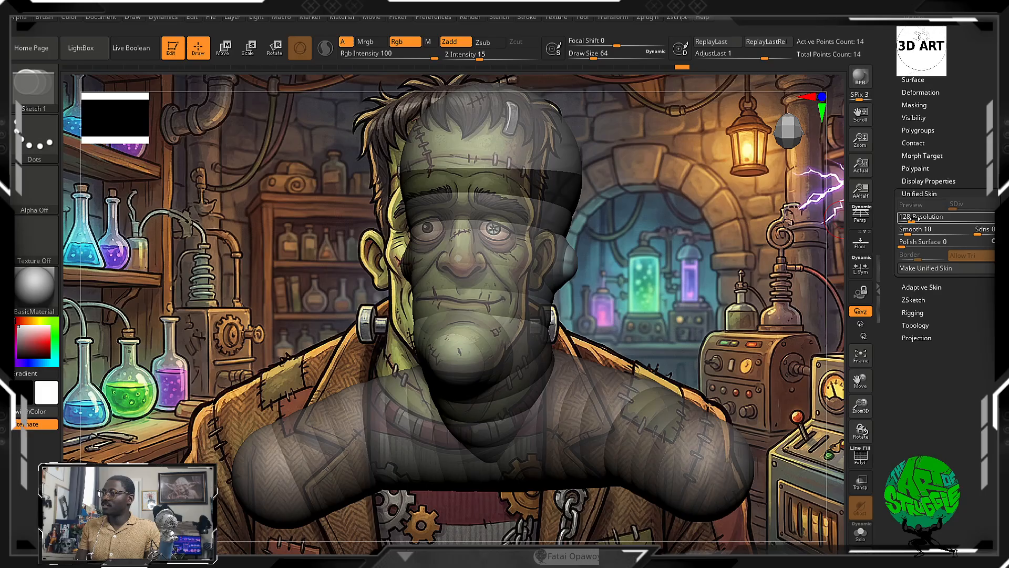
drag(919, 218, 921, 219)
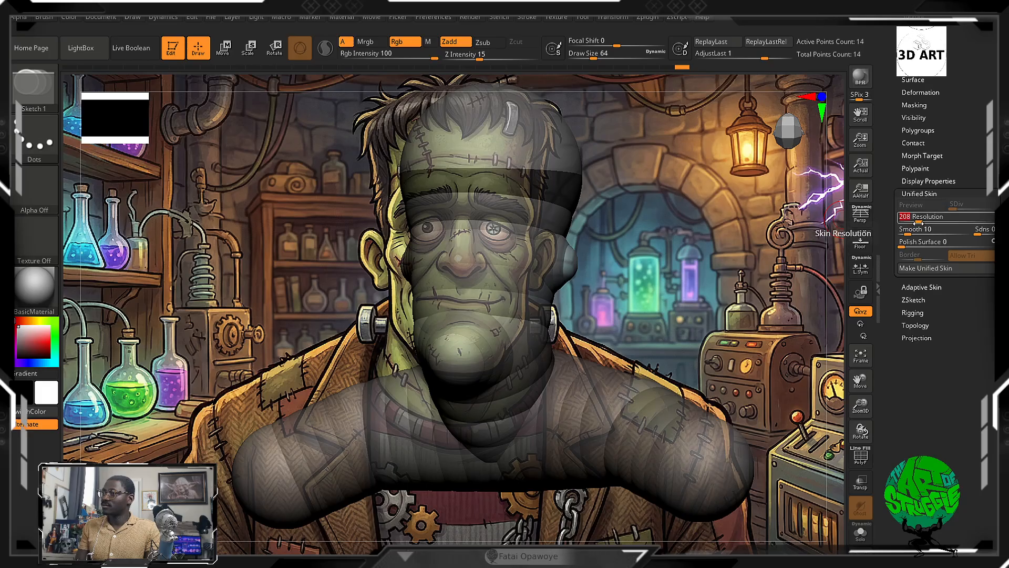
click(917, 231)
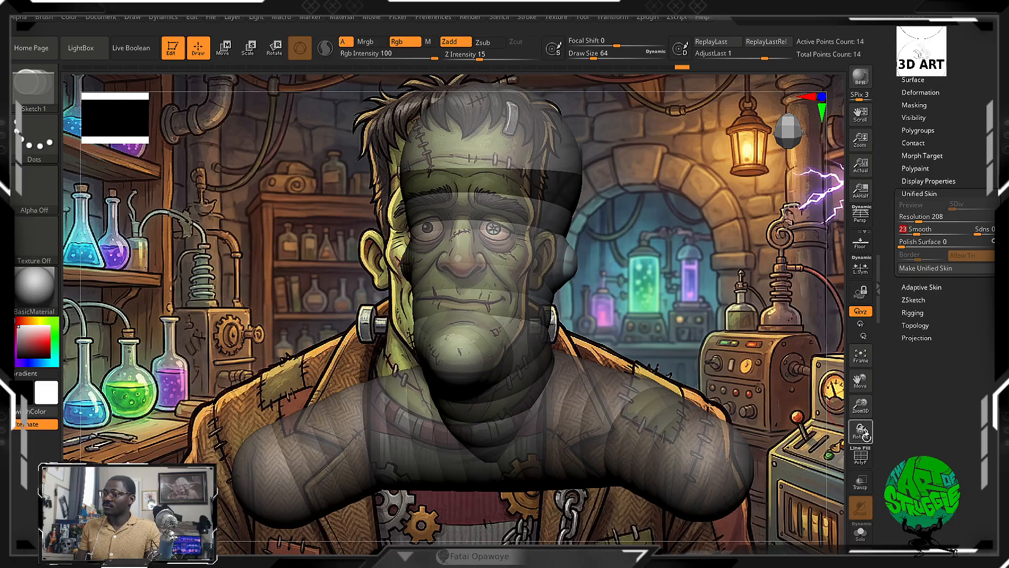
Raise the reference view's model opacity until the bust is fully opaque and return to the front view.
click(568, 17)
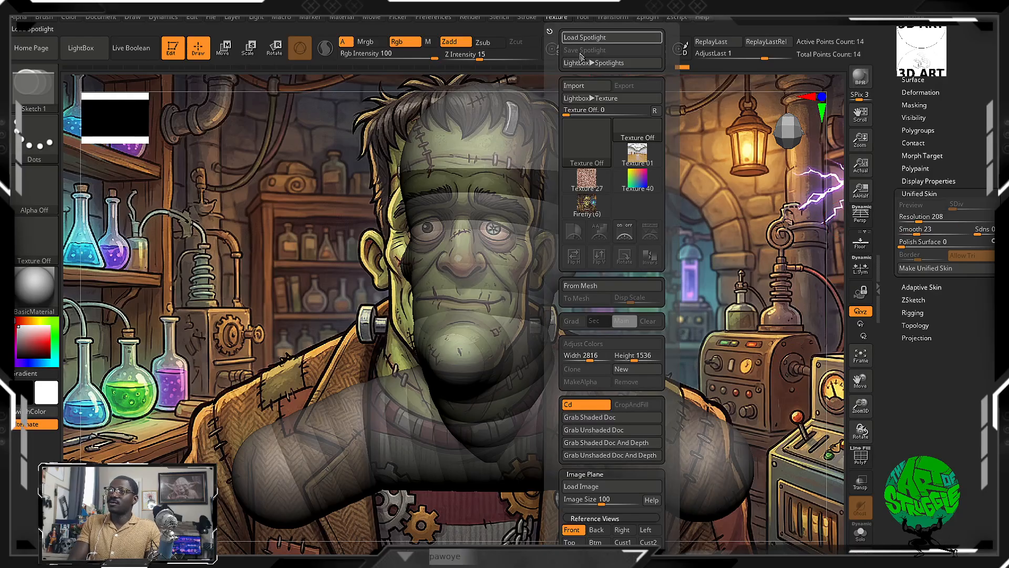
scroll(668, 402, down, 5)
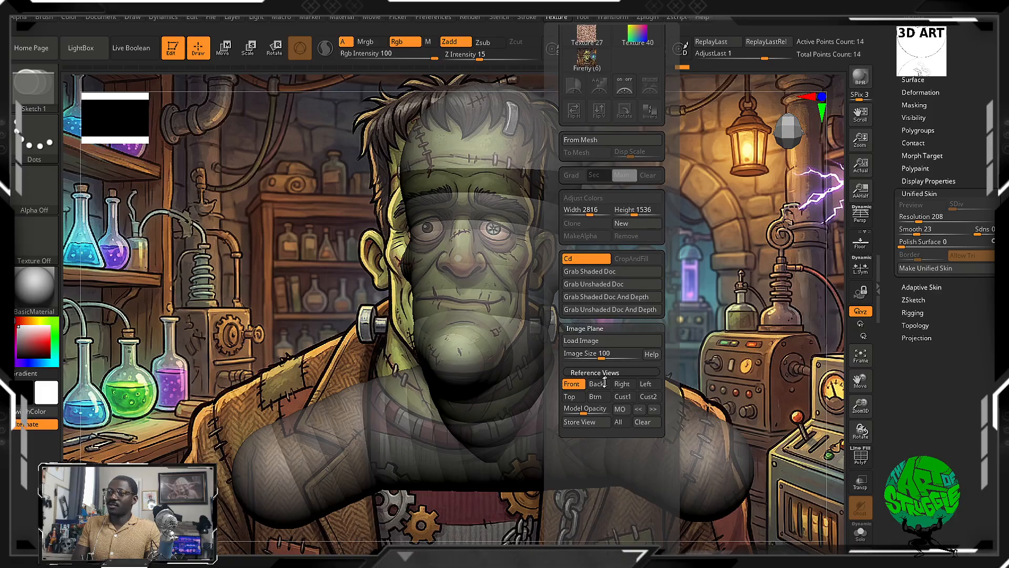
drag(628, 413, 632, 413)
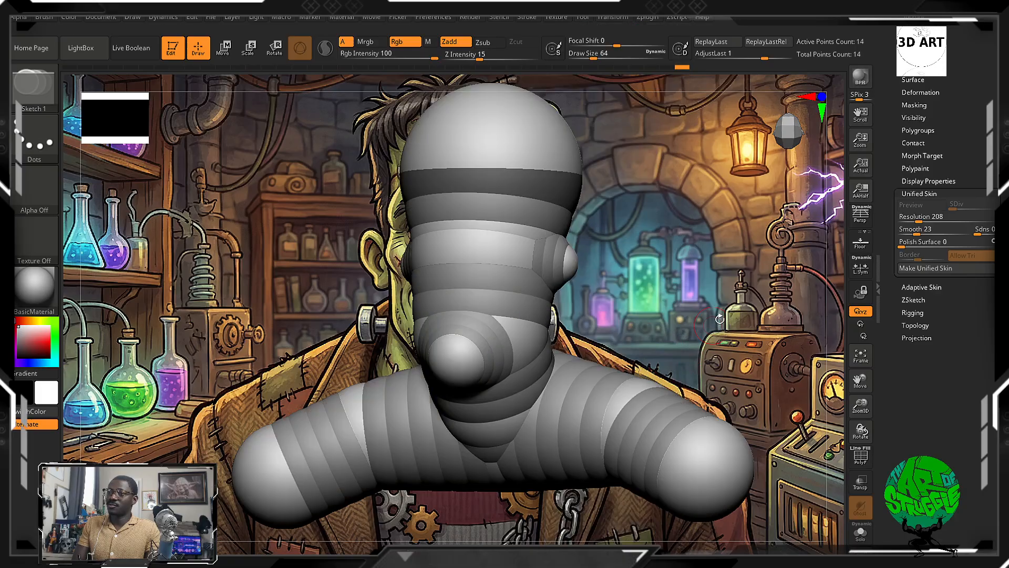
mouse_move(726, 295)
mouse_down()
mouse_move(644, 268)
mouse_move(655, 289)
mouse_move(702, 301)
mouse_up()
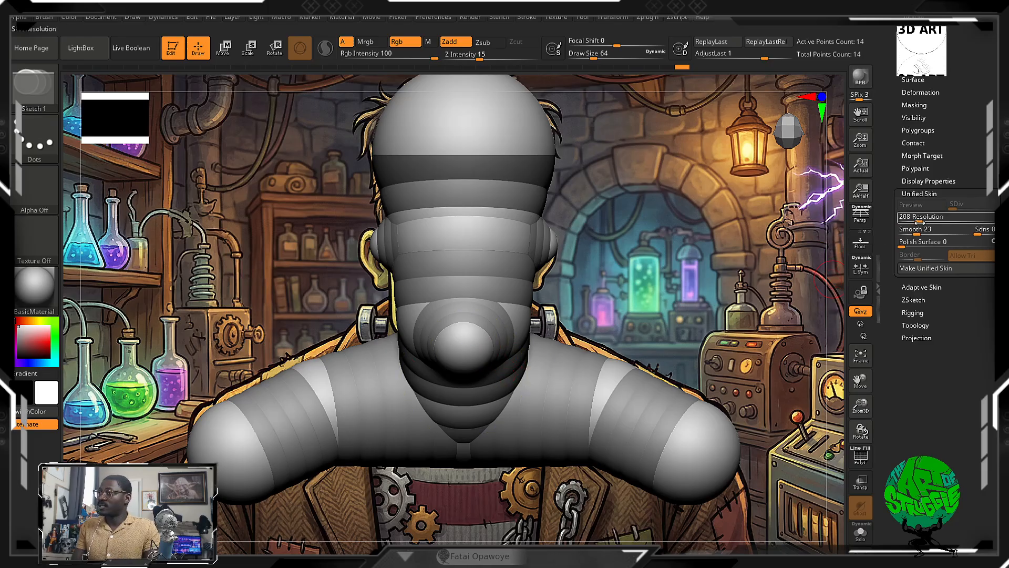
Set the adaptive skin's G Radial to 6 and preview the rebuilt mesh.
click(918, 287)
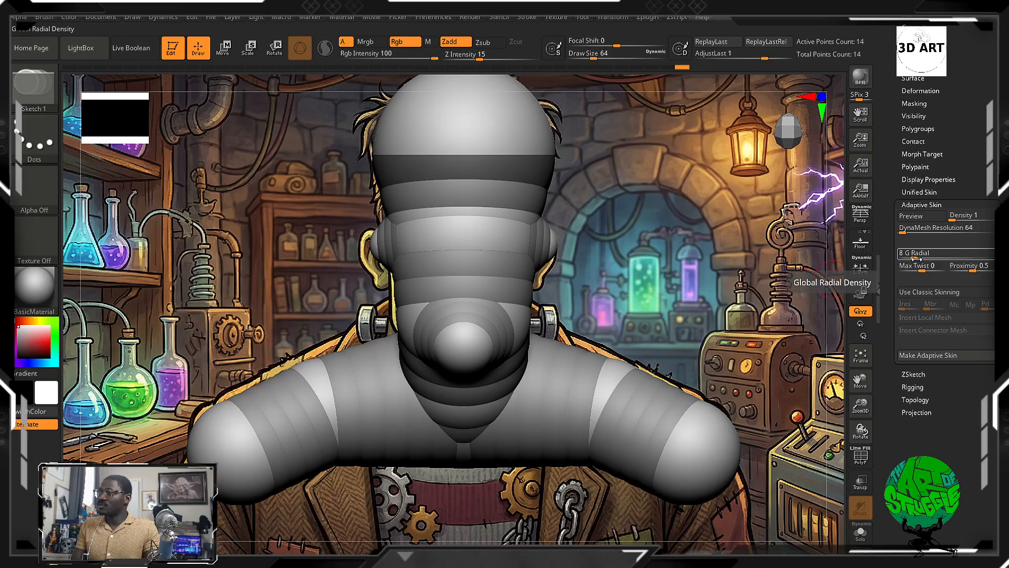
drag(915, 258, 908, 258)
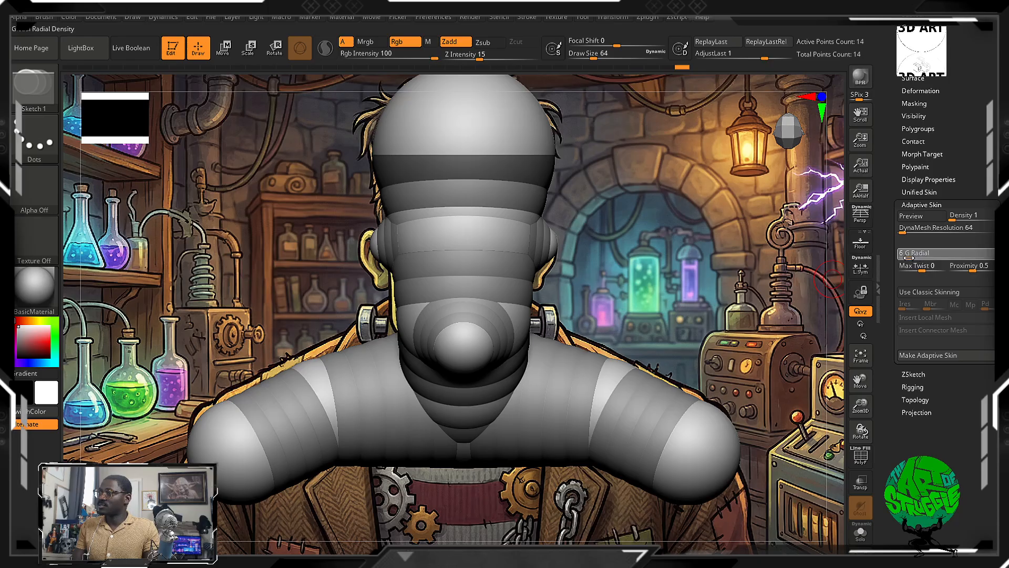
click(918, 218)
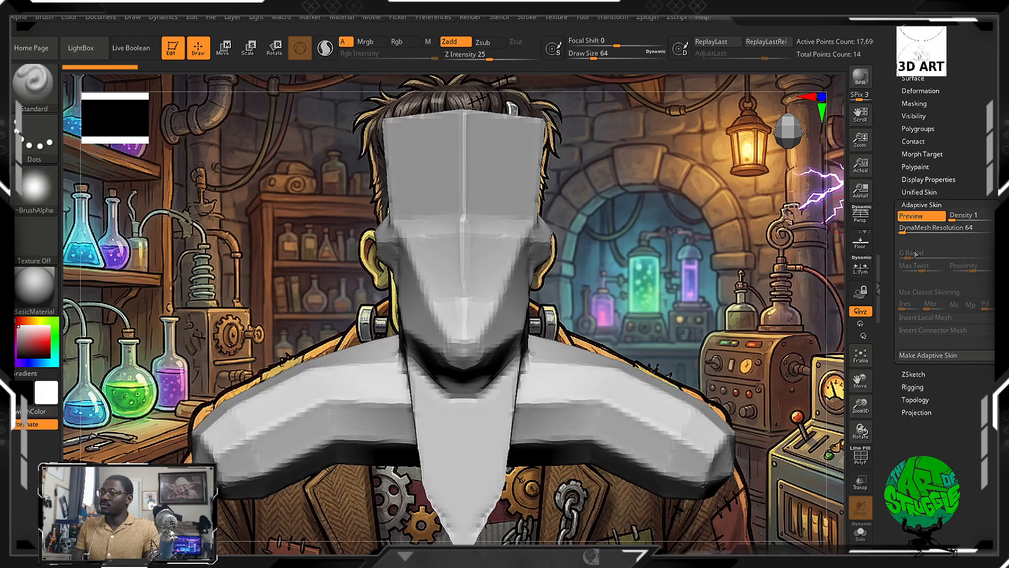
Set the adaptive skin's DynaMesh Resolution to 592, rebuild the preview and inspect it from the side.
click(912, 234)
click(920, 216)
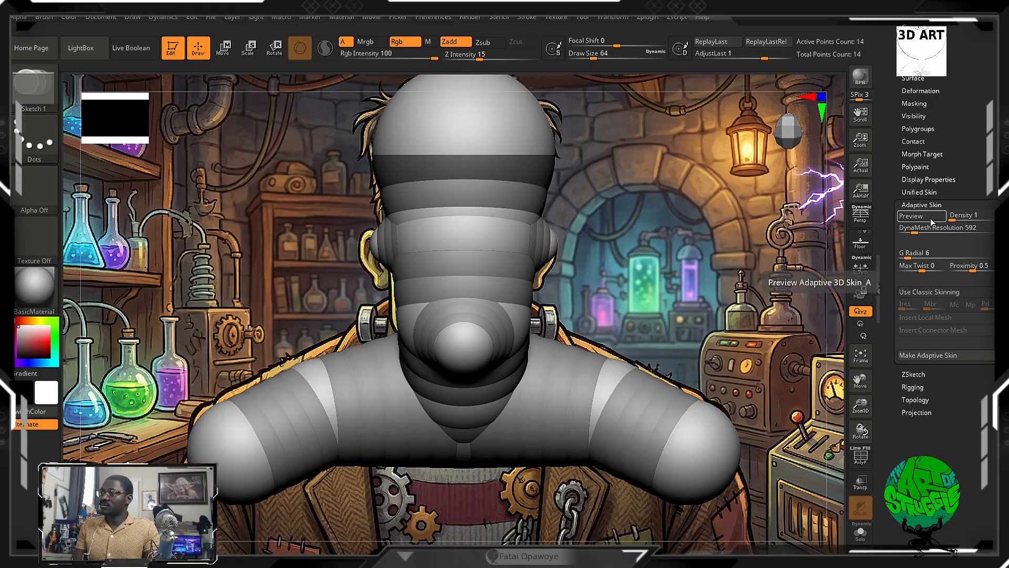
click(942, 218)
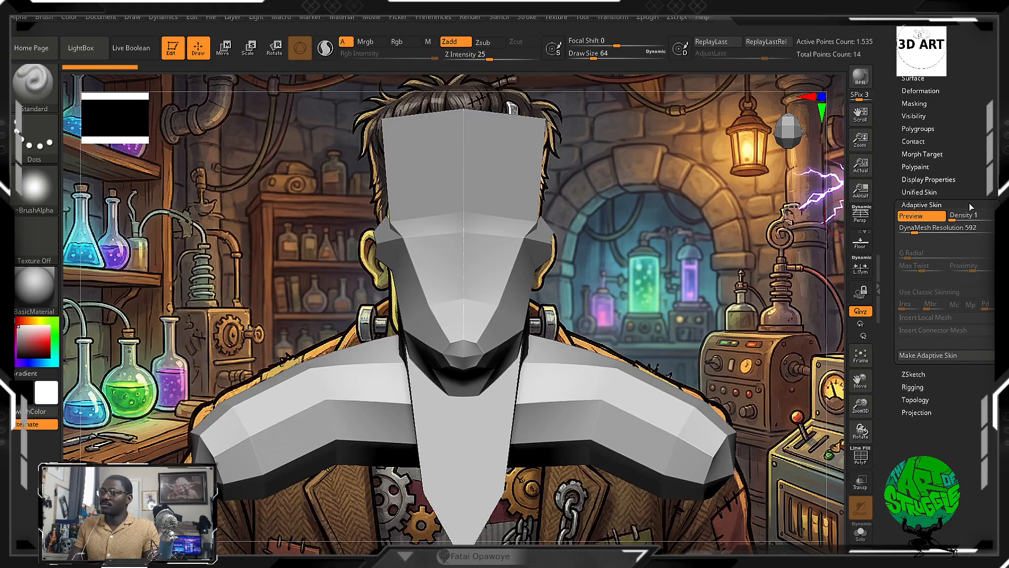
drag(334, 295, 626, 296)
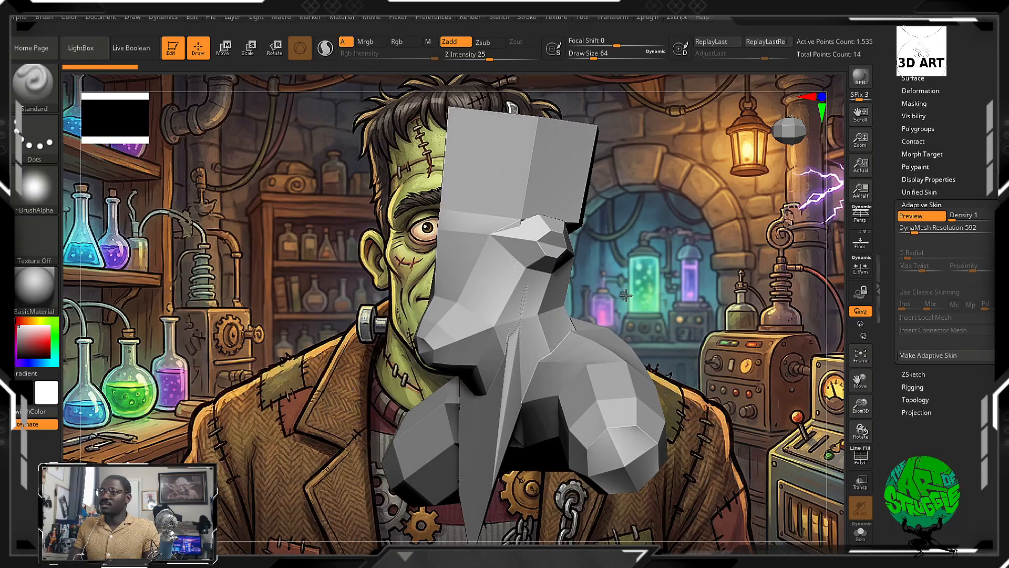
Set the adaptive skin's Density to 2 and preview the bust before returning to the ZSpheres.
click(941, 227)
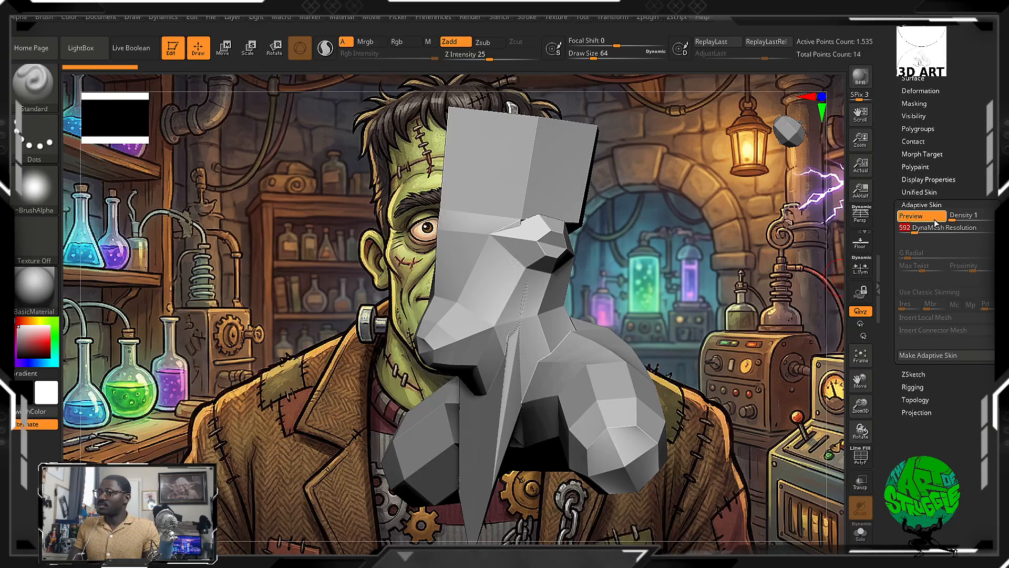
click(934, 217)
click(956, 217)
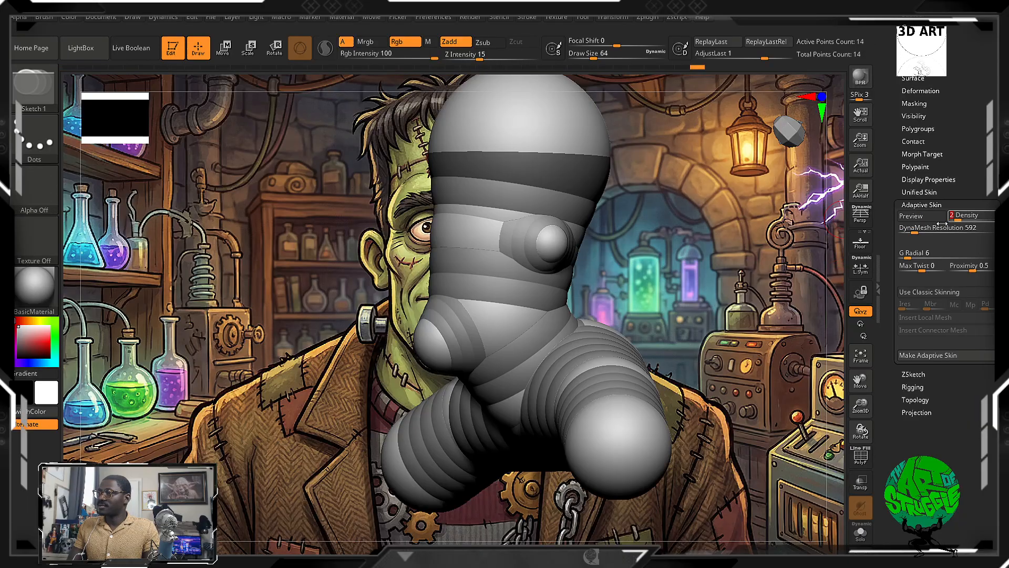
click(915, 217)
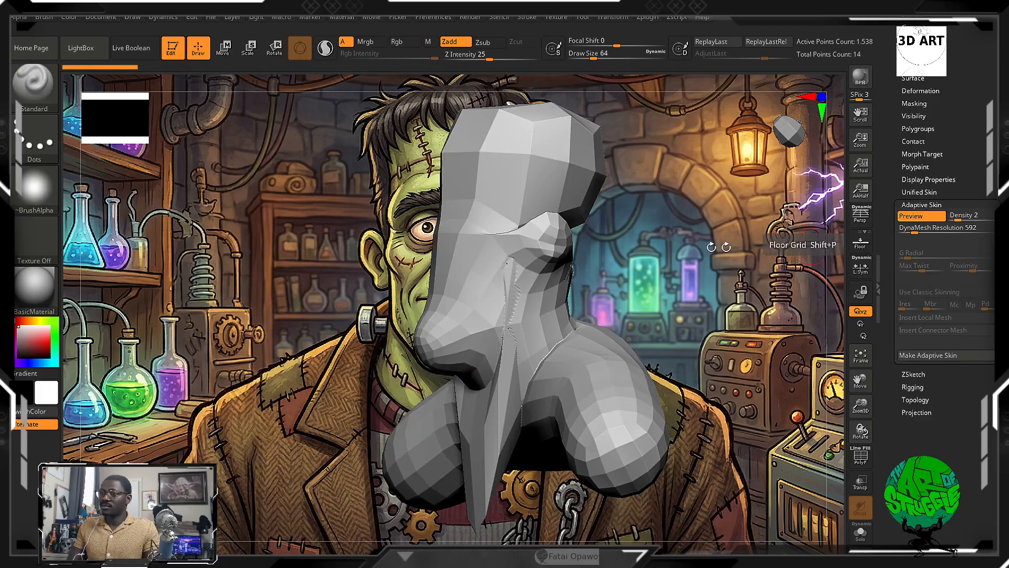
shift+drag(657, 267, 255, 163)
key(a)
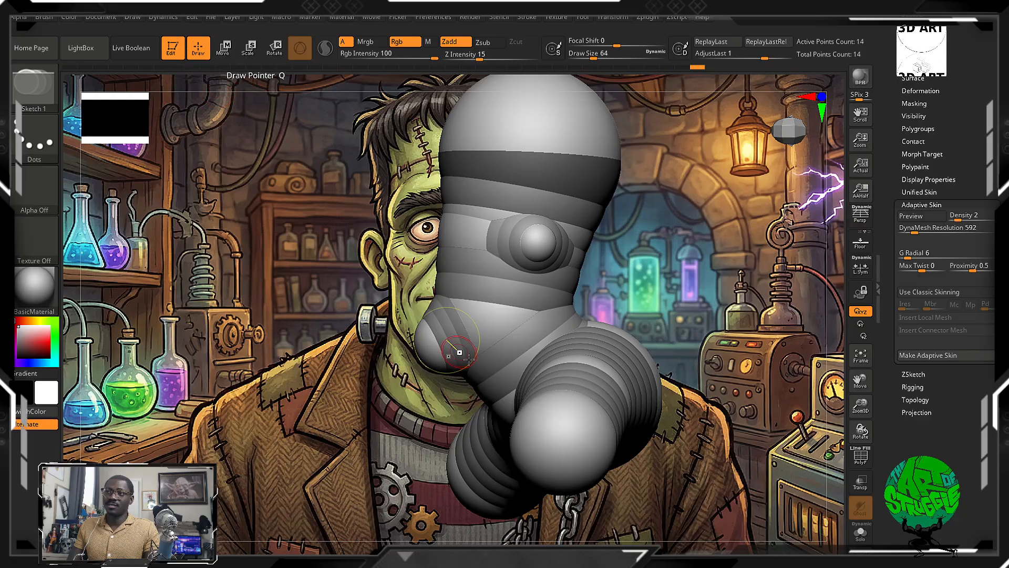
Nudge the ZSphere at the base of the neck and the chin ZSphere slightly, and preview the adaptive skin.
key(w)
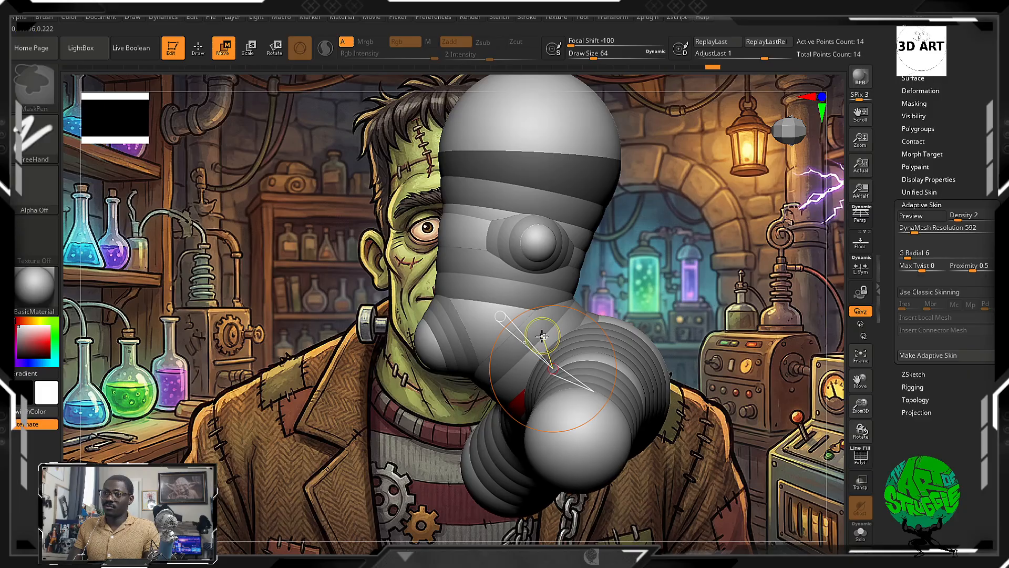
drag(531, 338, 535, 333)
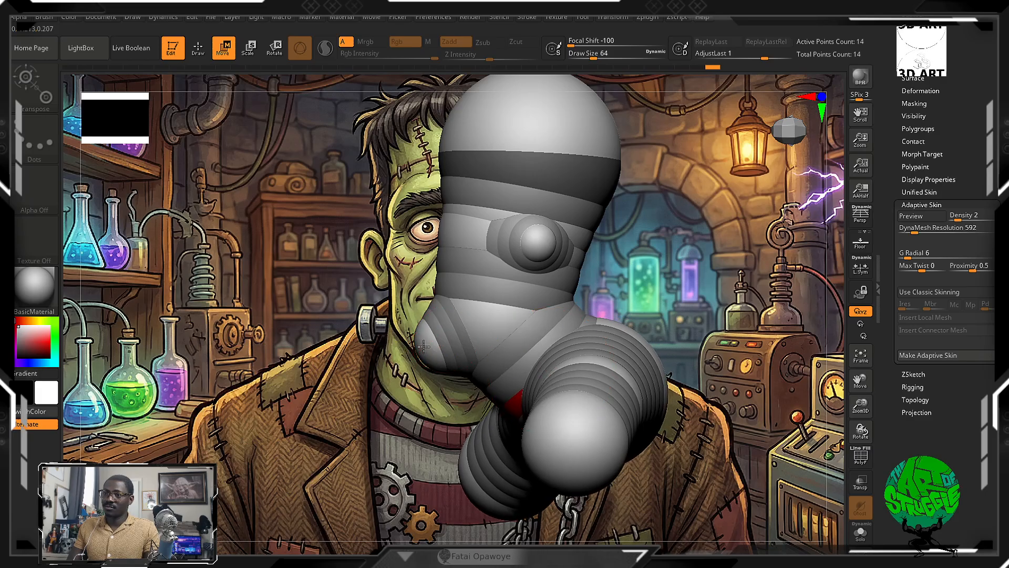
drag(422, 350, 423, 347)
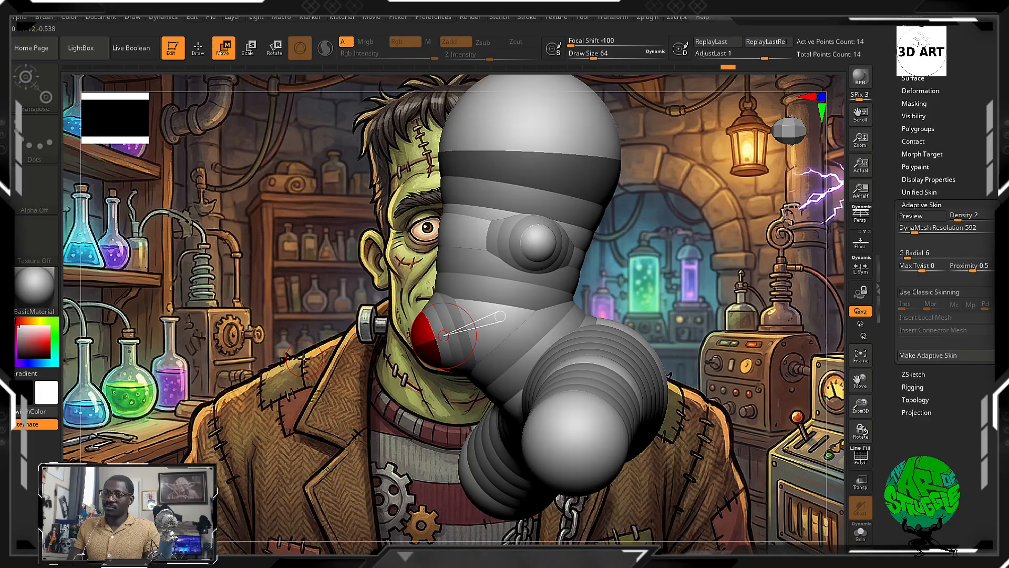
click(920, 222)
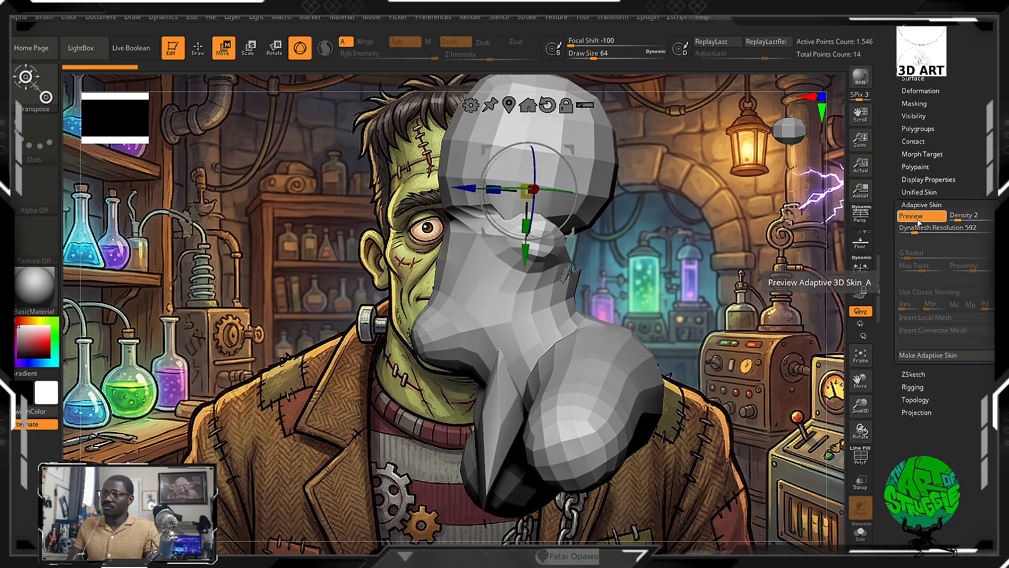
click(920, 219)
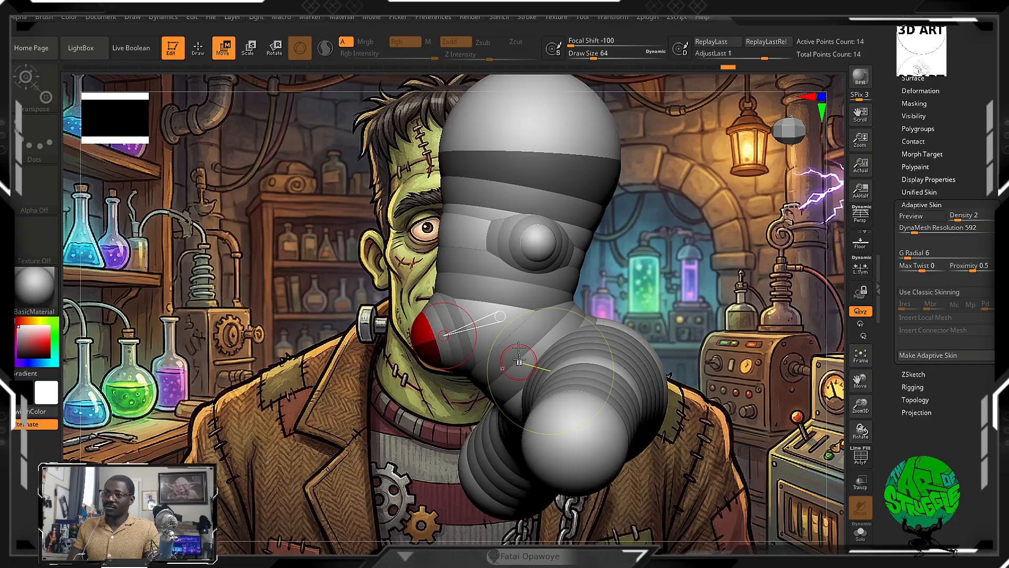
Insert a ZSphere in the neck link between jaw and shoulders, and check the adaptive skin from the front.
key(q)
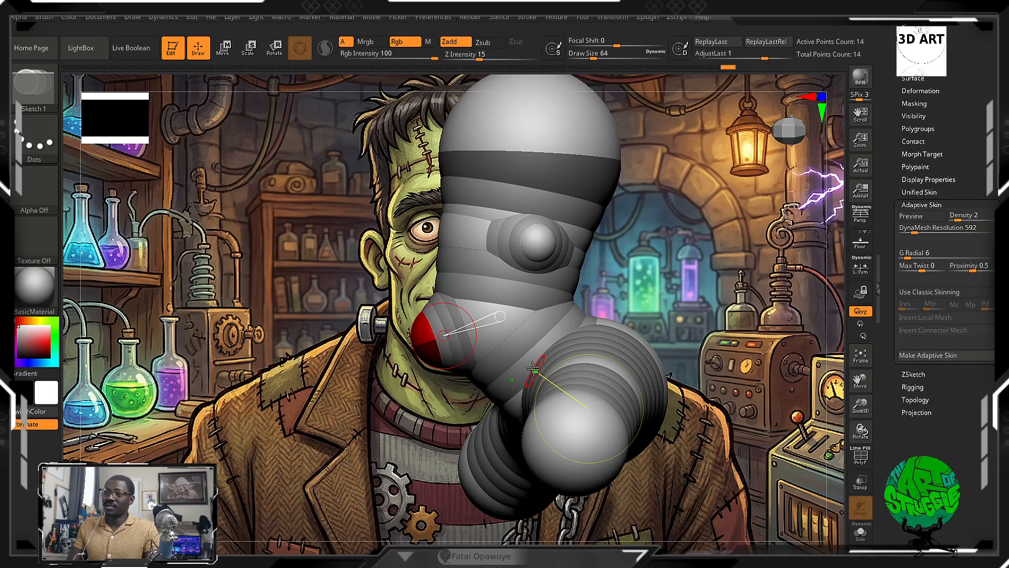
click(533, 369)
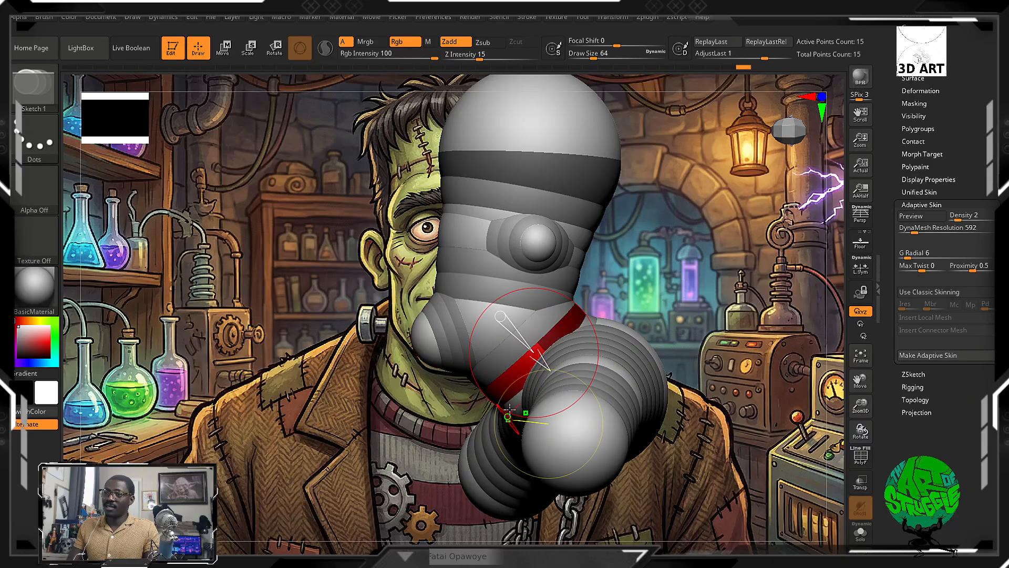
click(917, 220)
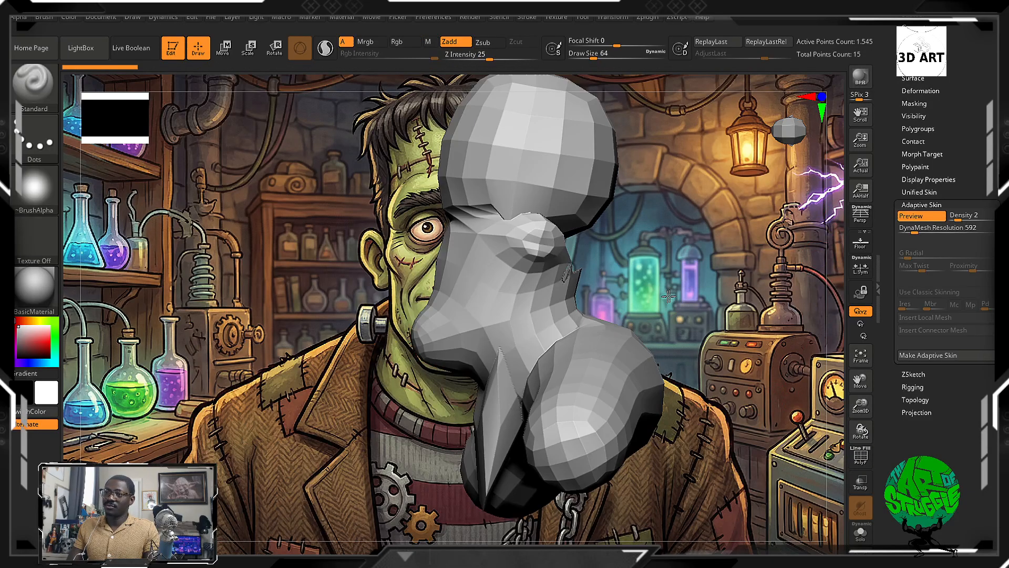
shift+drag(668, 297, 578, 205)
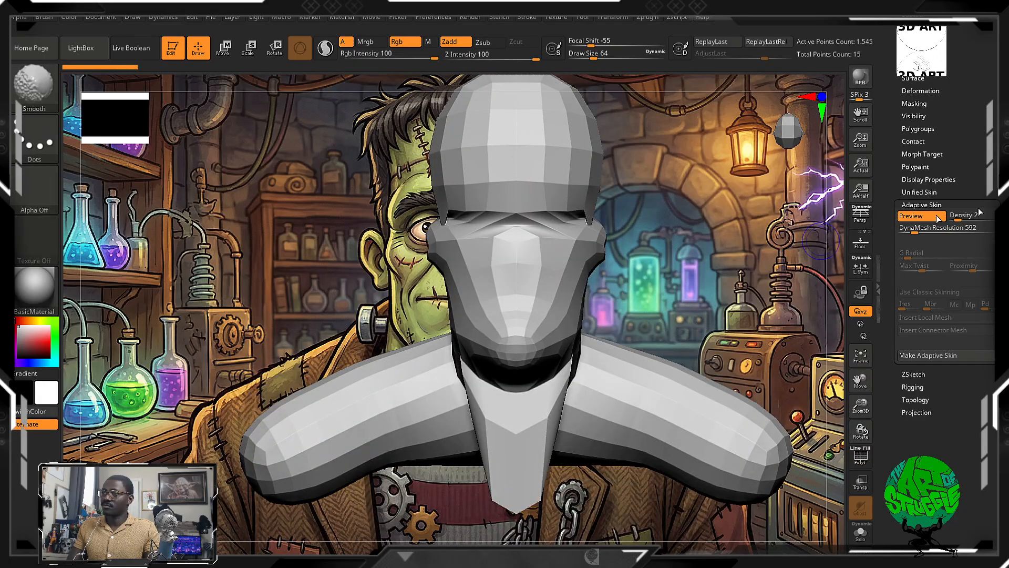
key(a)
key(a)
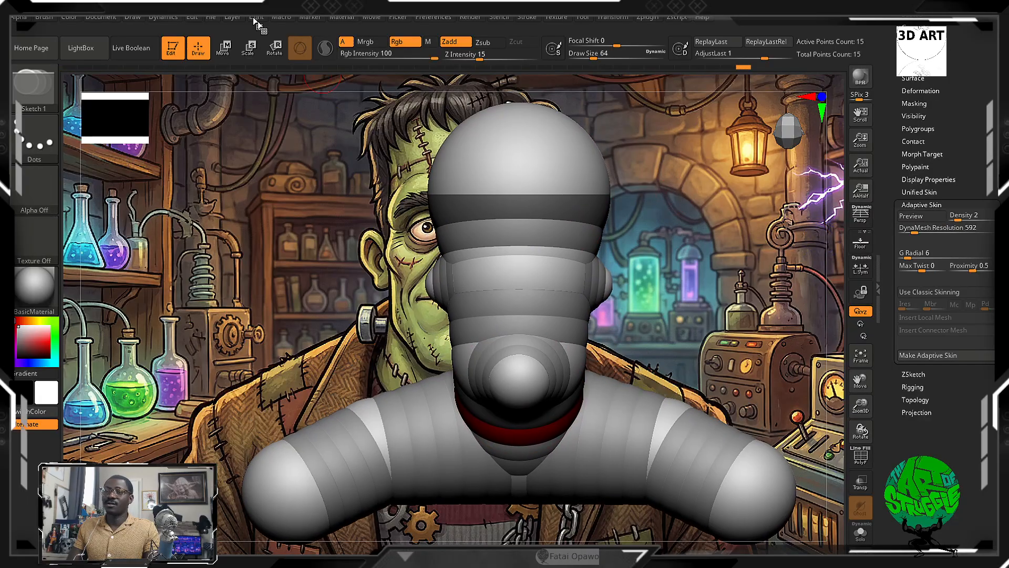
Adjust the height of the large top head ZSphere, checking the adaptive skin preview between moves.
click(222, 48)
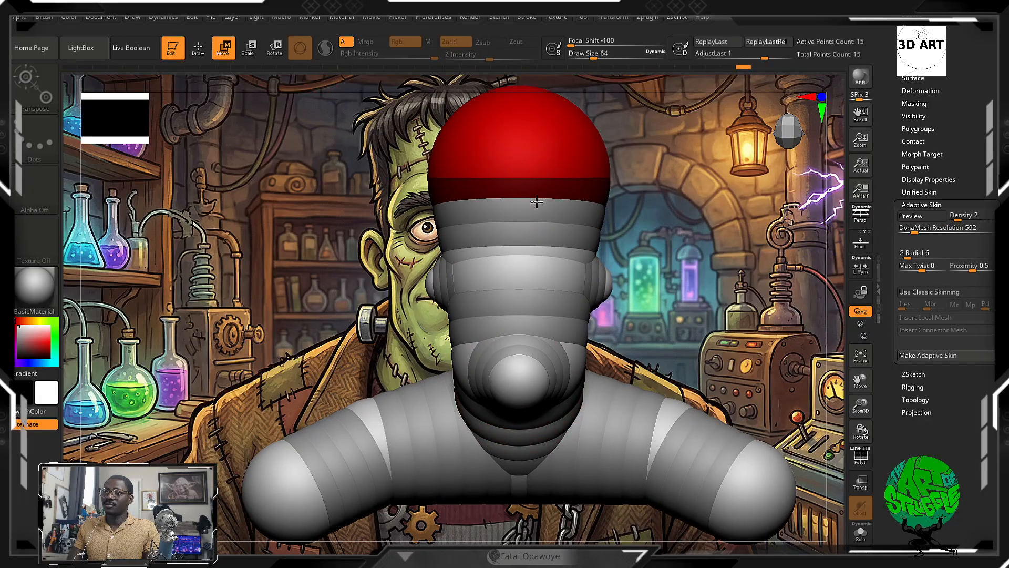
click(920, 217)
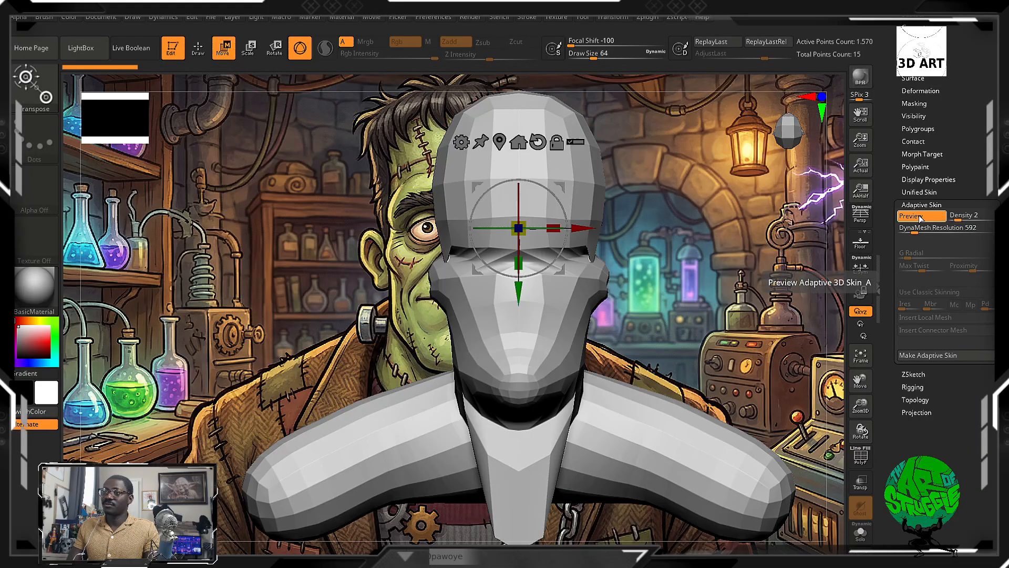
click(920, 217)
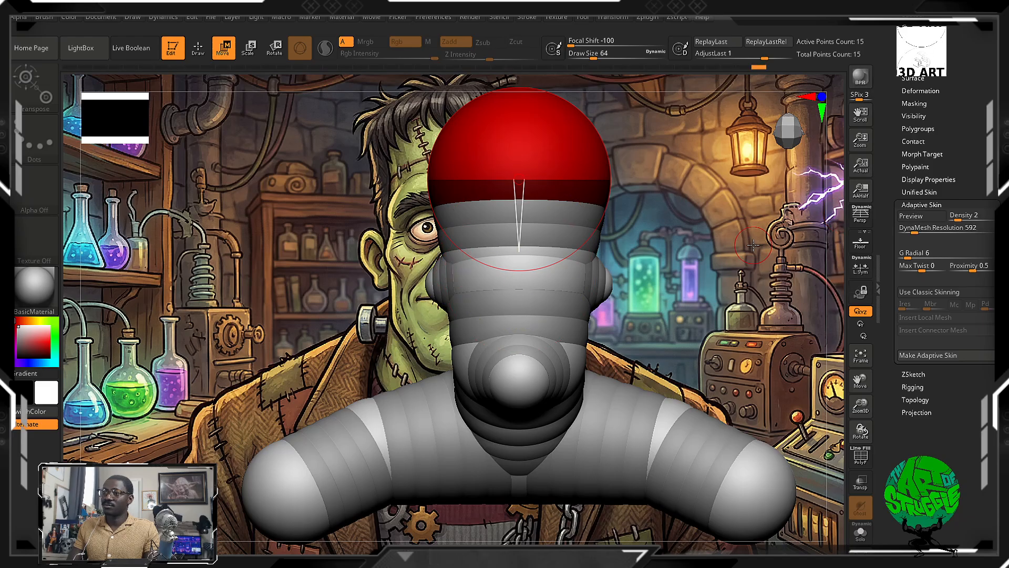
drag(520, 181, 520, 190)
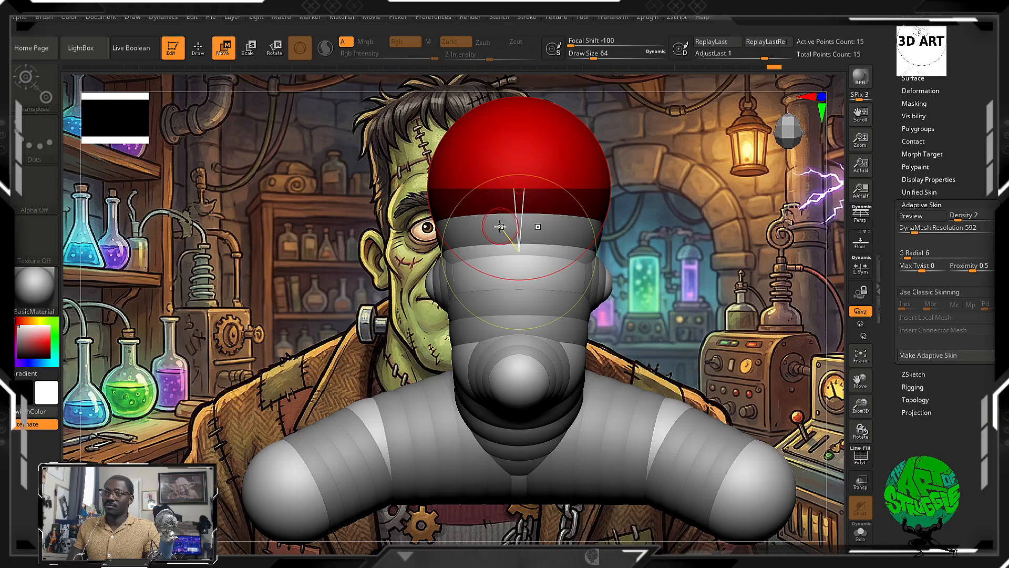
Try repositioning the head's top and brow ZSpheres, and undo the moves.
key(q)
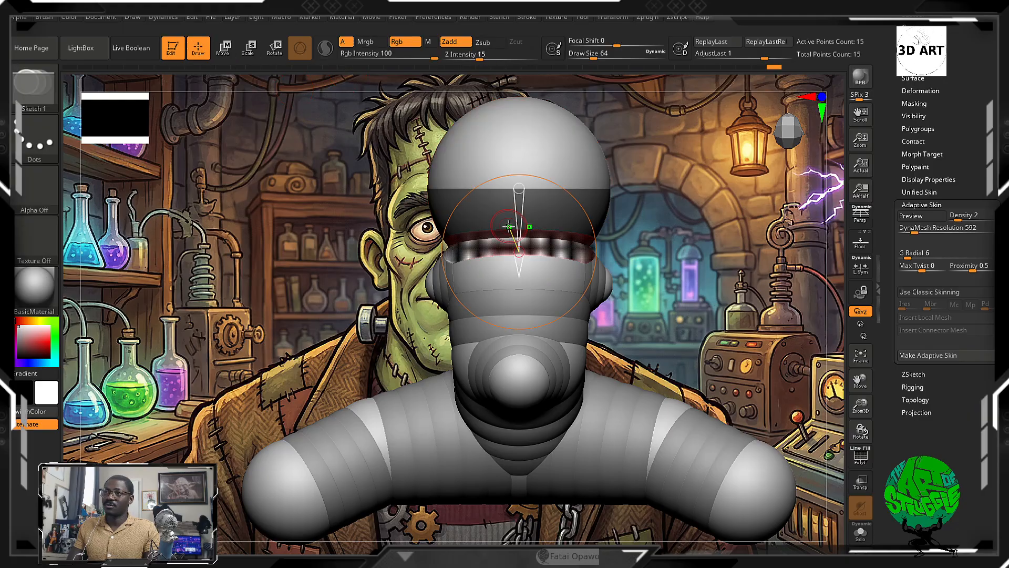
click(225, 48)
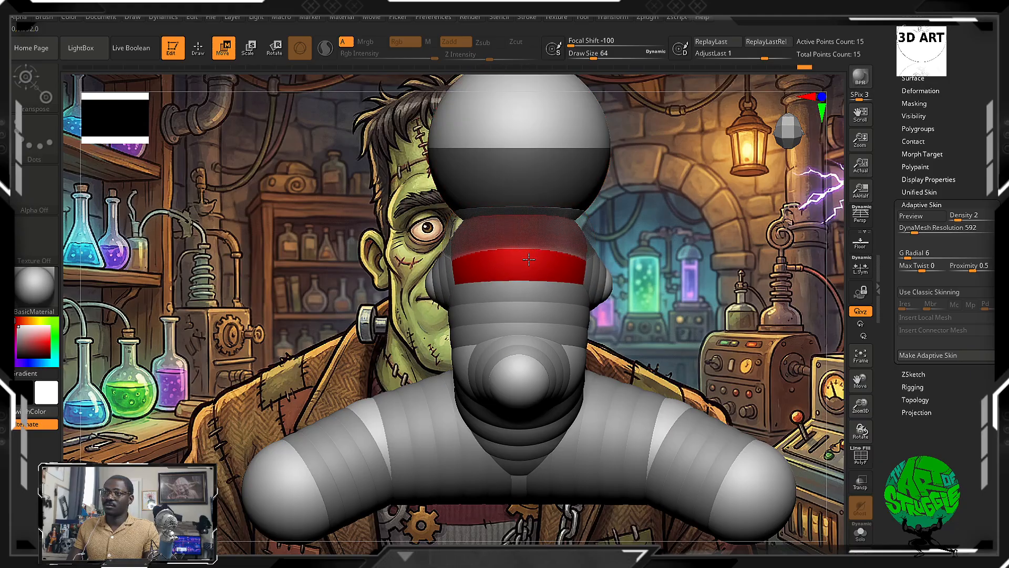
drag(529, 259, 527, 229)
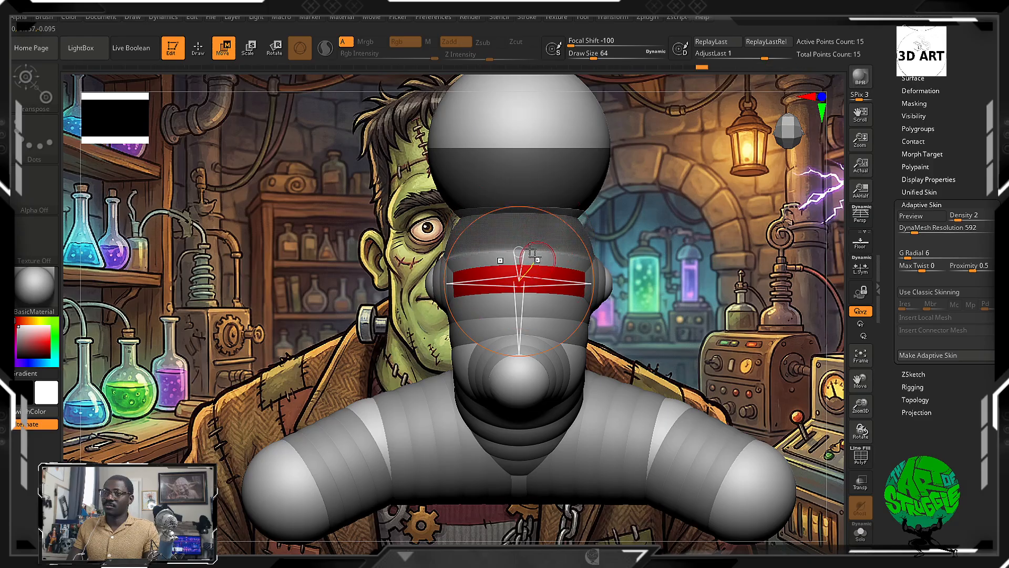
key(ctrl+z)
key(ctrl+z)
key(ctrl+z)
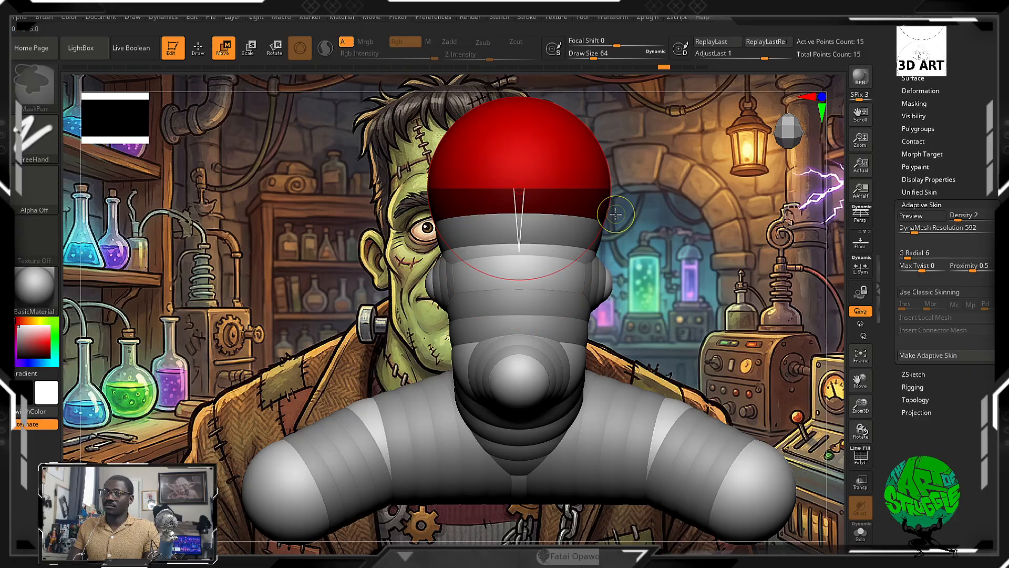
key(ctrl+z)
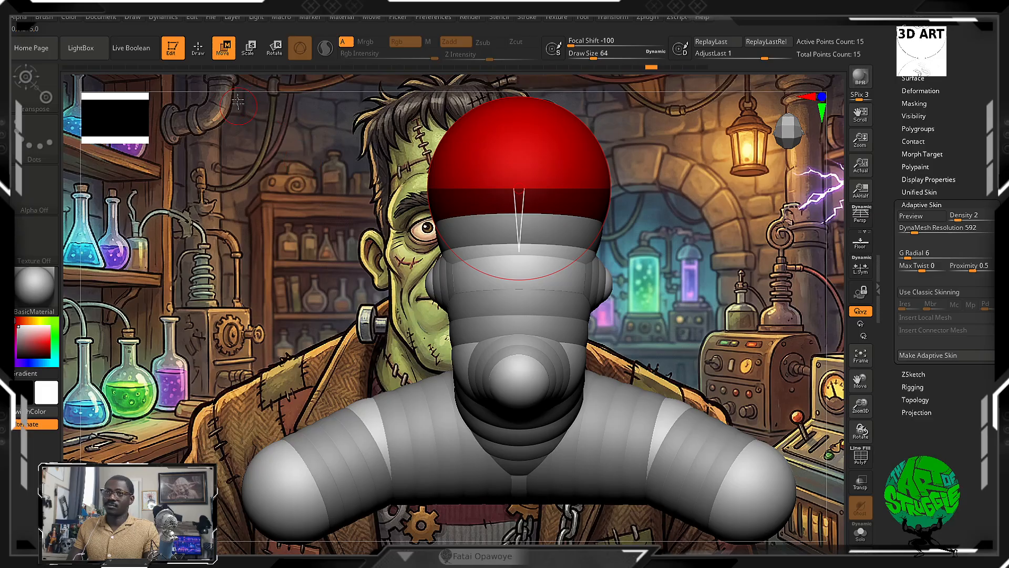
Delete the brow ZSphere directly below the large top head ZSphere and preview the adaptive skin.
click(198, 48)
alt+click(513, 250)
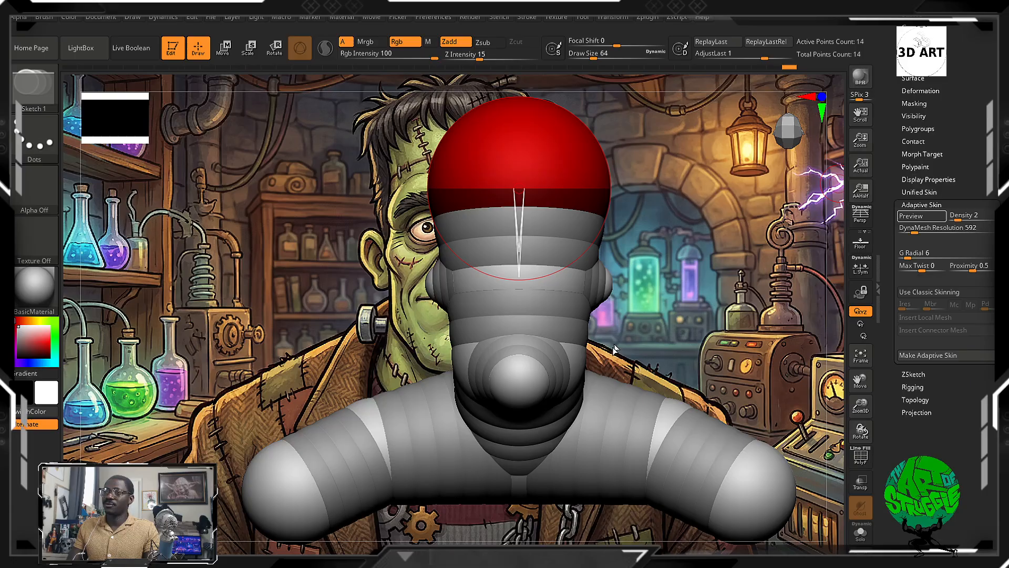
key(a)
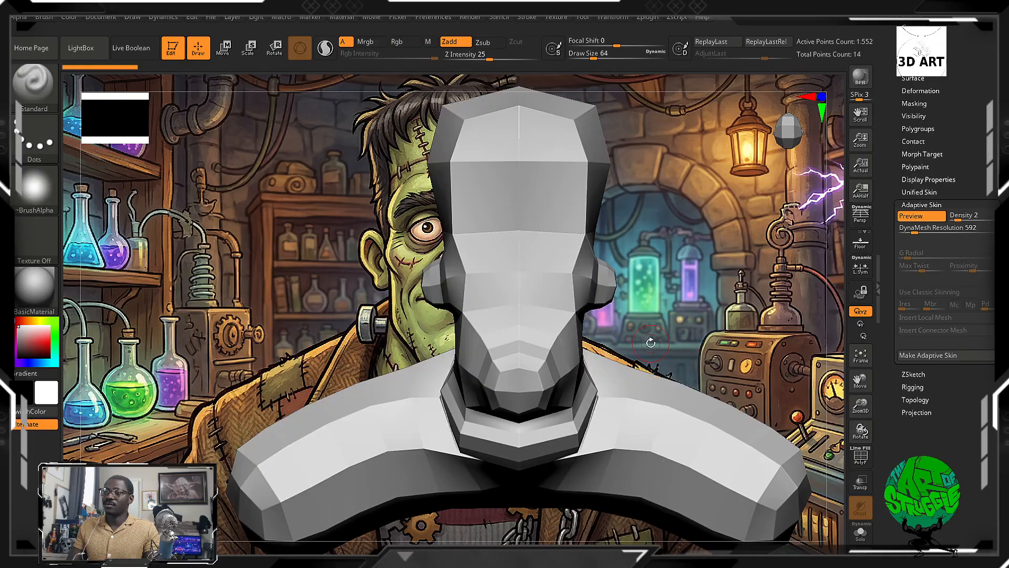
mouse_move(694, 333)
mouse_down()
mouse_move(667, 325)
mouse_move(678, 323)
mouse_up()
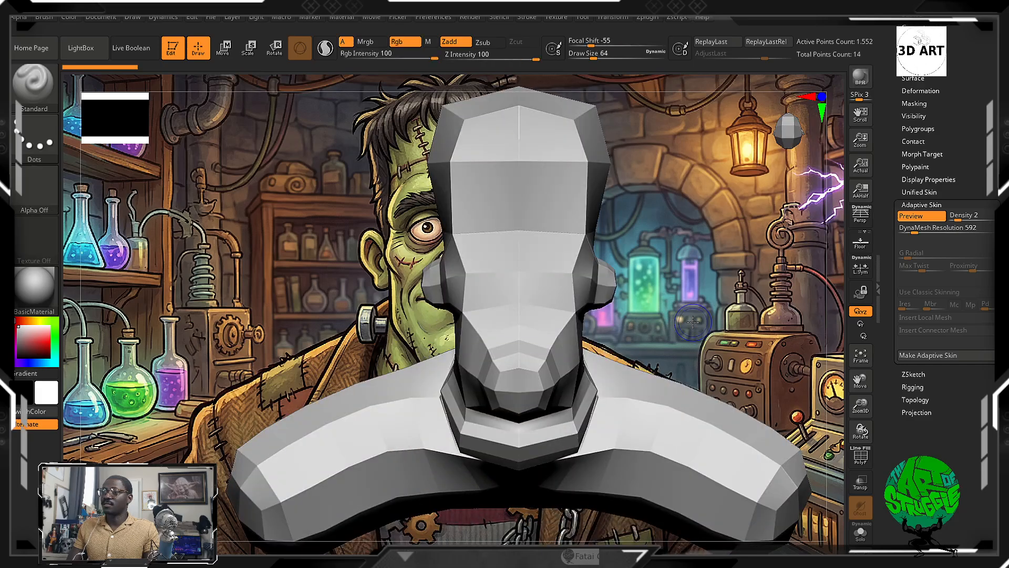
click(924, 218)
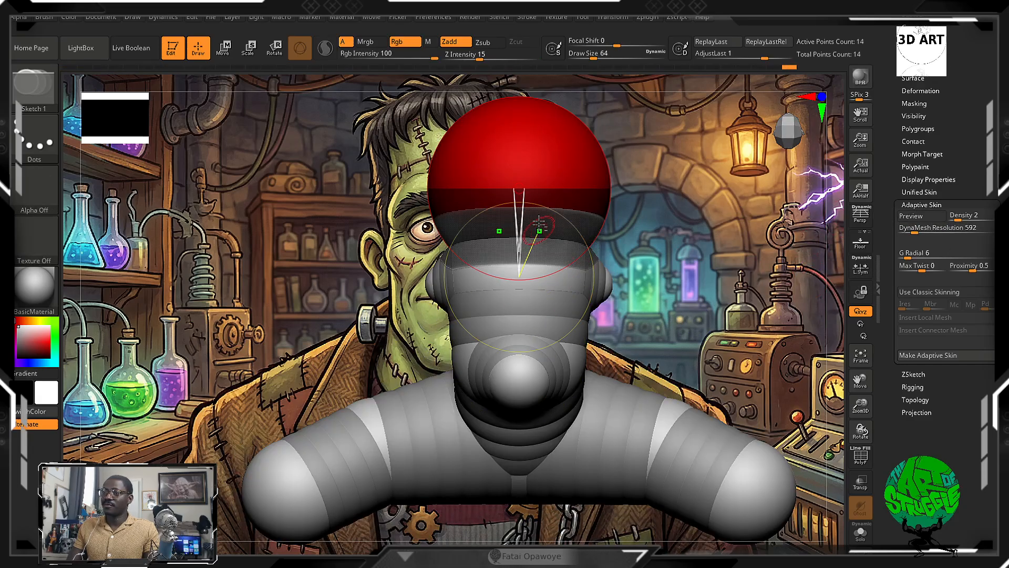
Raise the top head ZSphere slightly and toggle the adaptive skin preview to check the shape.
click(226, 51)
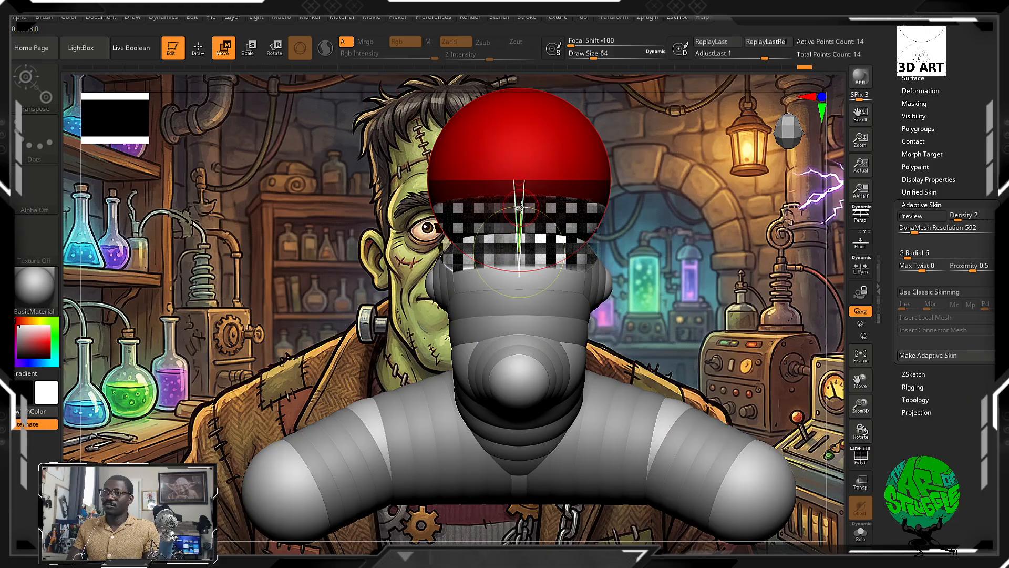
click(920, 219)
click(919, 219)
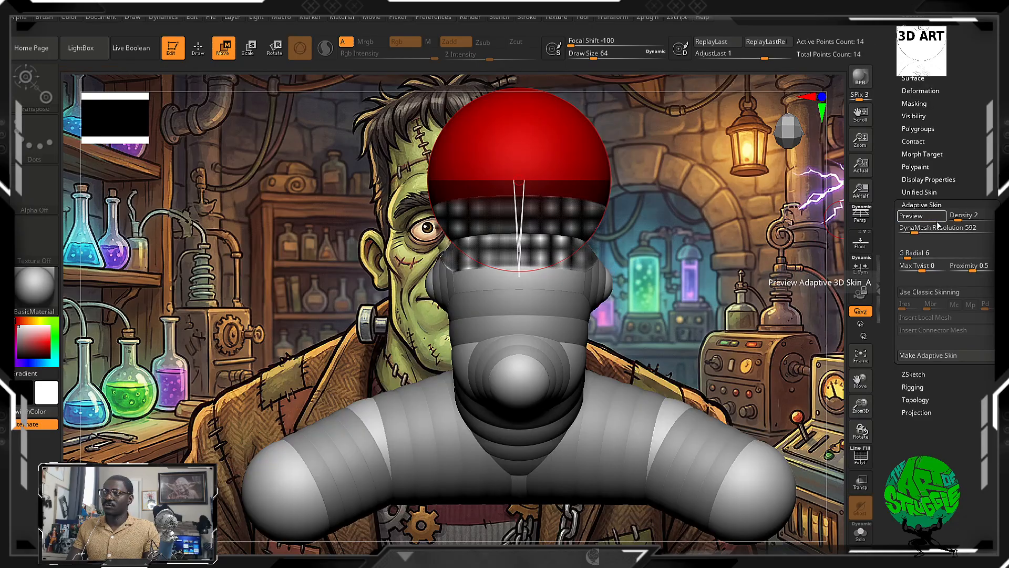
Set the adaptive skin's DynaMesh resolution to 992 and density to 3, and preview the bust from several angles.
drag(918, 230, 924, 230)
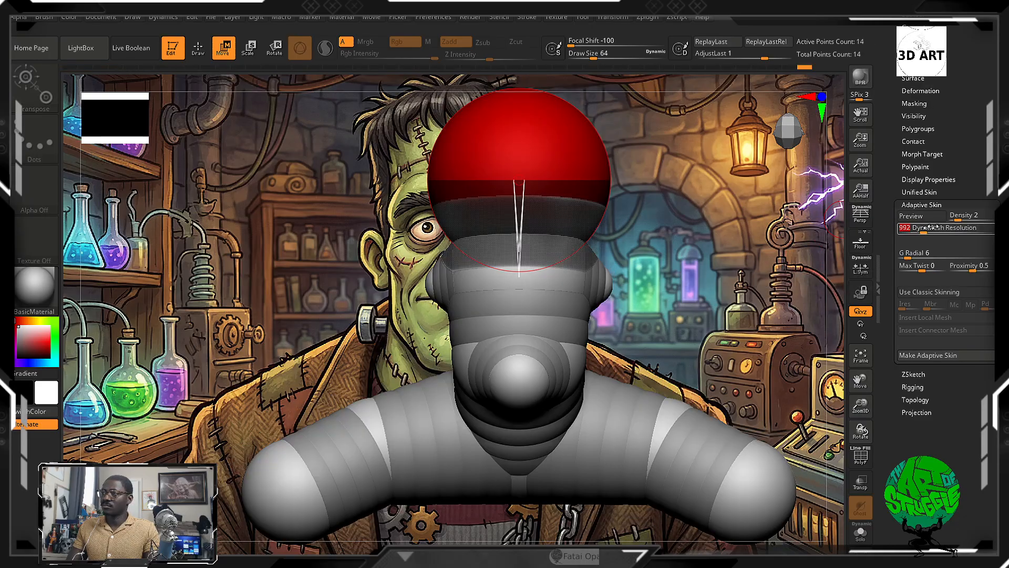
click(966, 220)
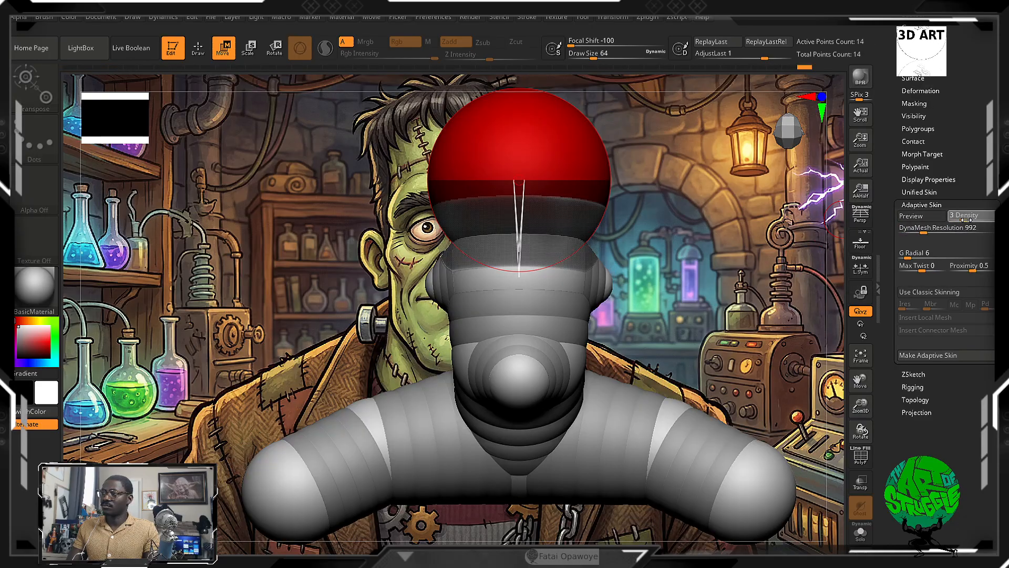
click(915, 217)
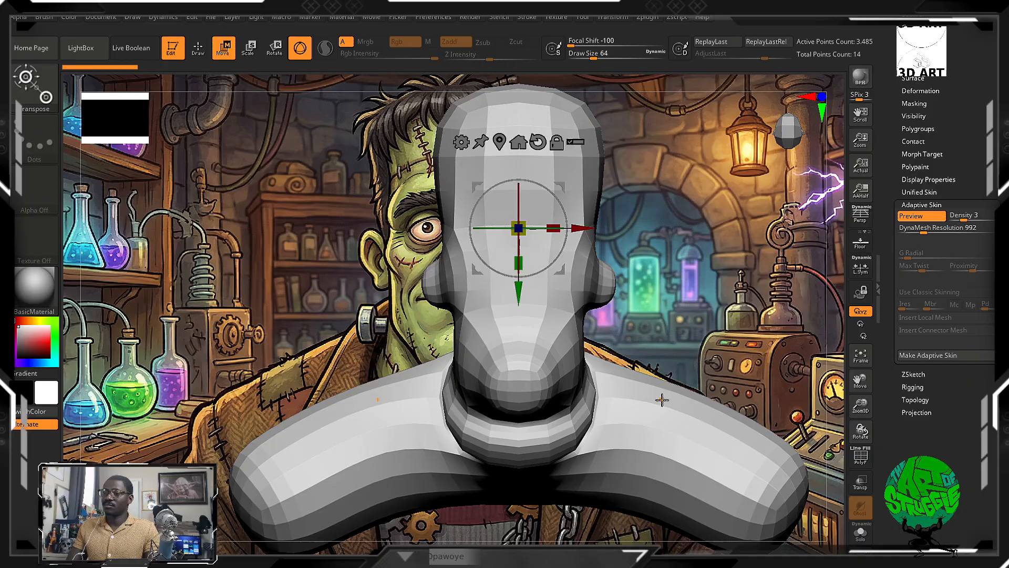
click(668, 378)
key(ctrl+z)
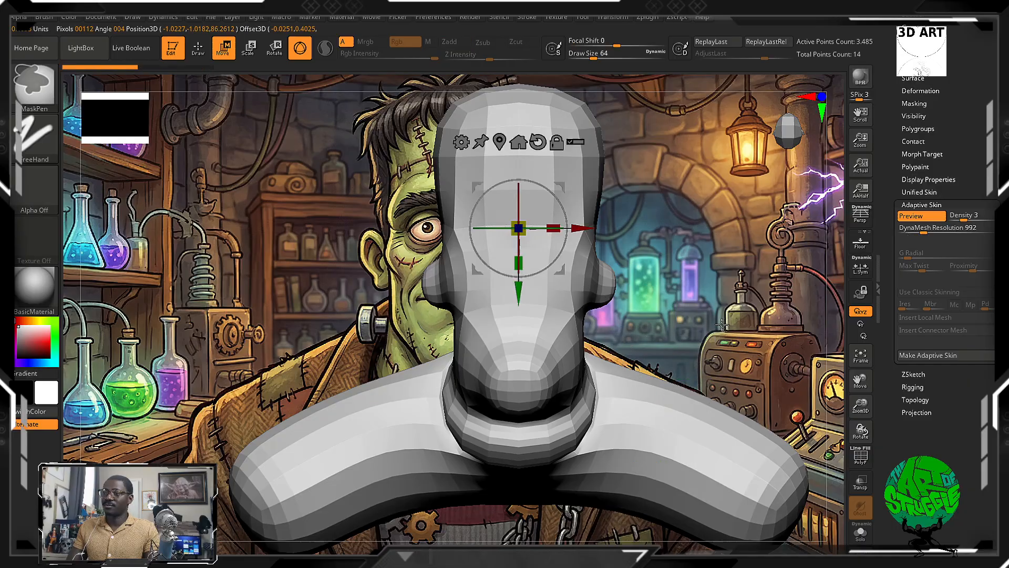
click(198, 48)
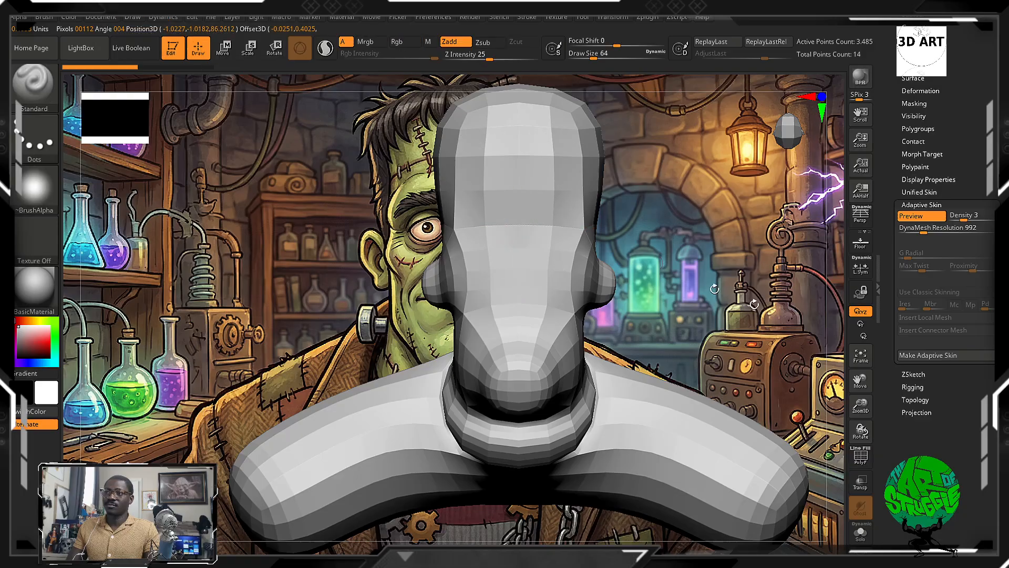
drag(689, 279, 519, 445)
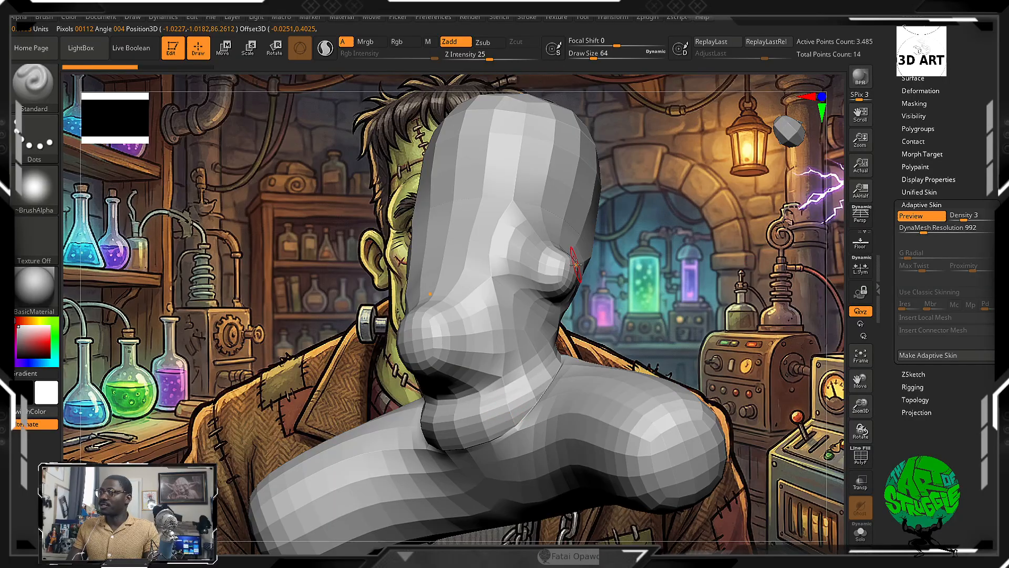
drag(642, 269, 799, 278)
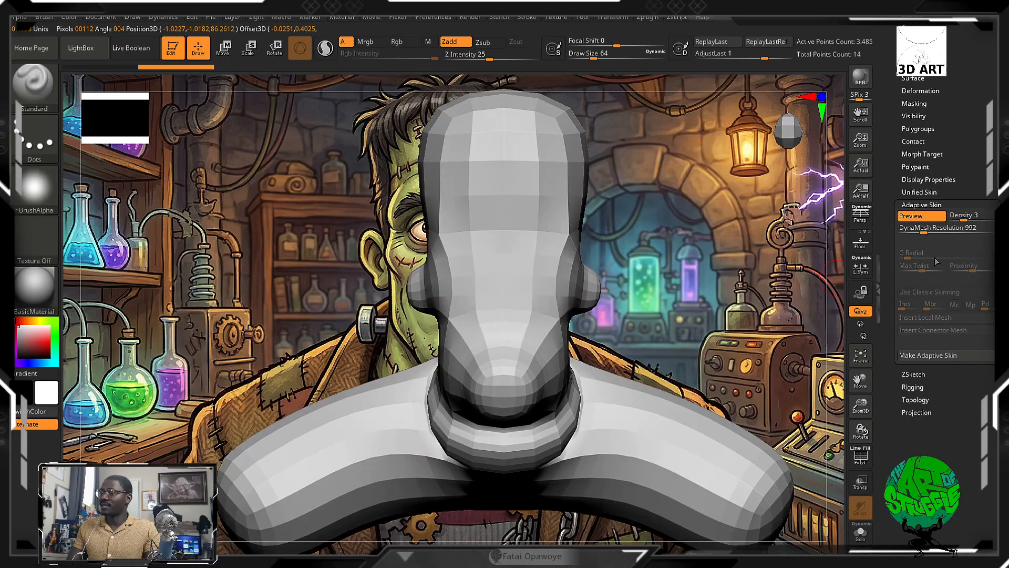
Discard the preview changes, lower the central chest ZSphere slightly, and check the adaptive skin preview.
click(921, 216)
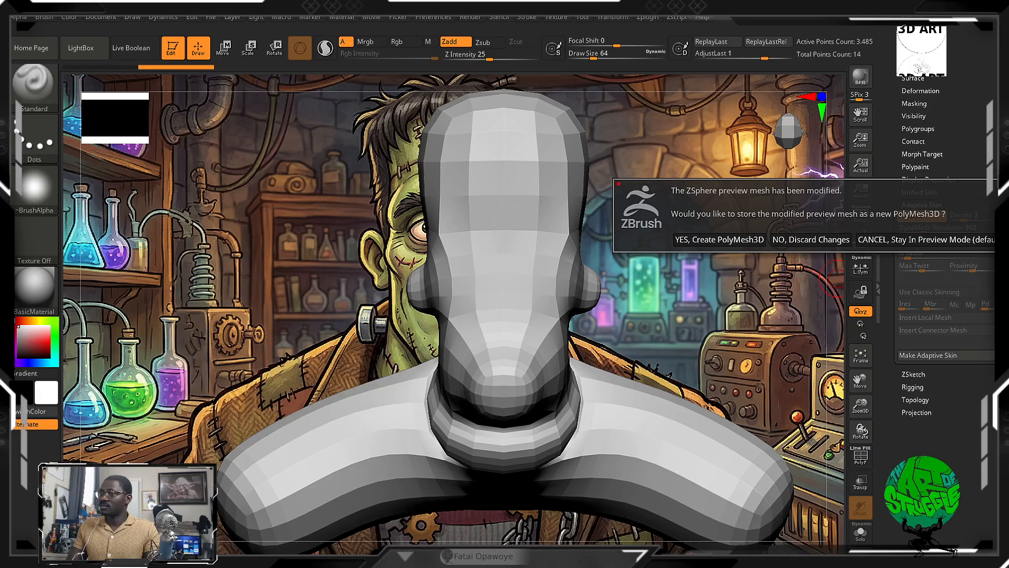
click(812, 239)
alt+drag(715, 292, 725, 231)
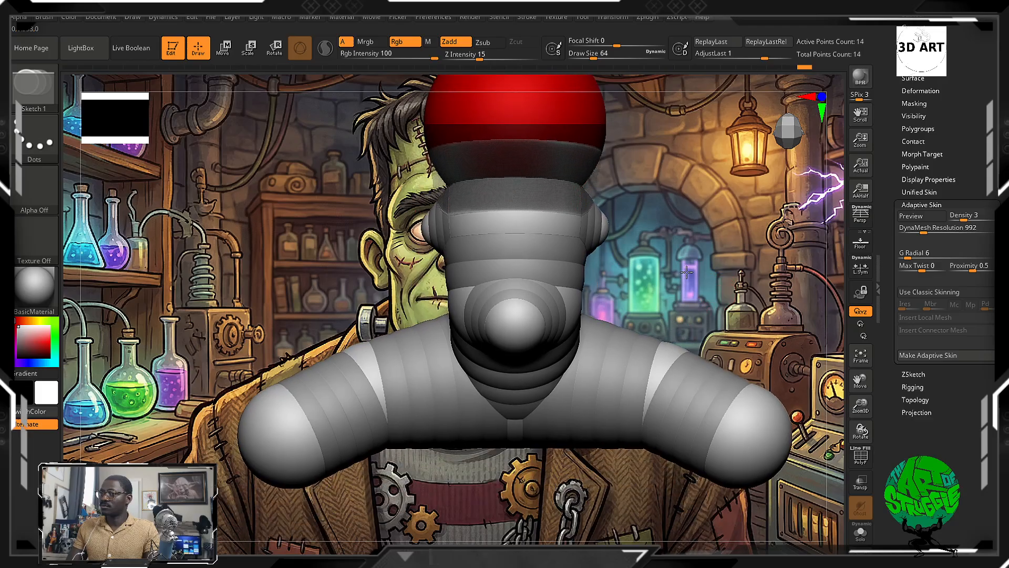
drag(670, 315, 246, 76)
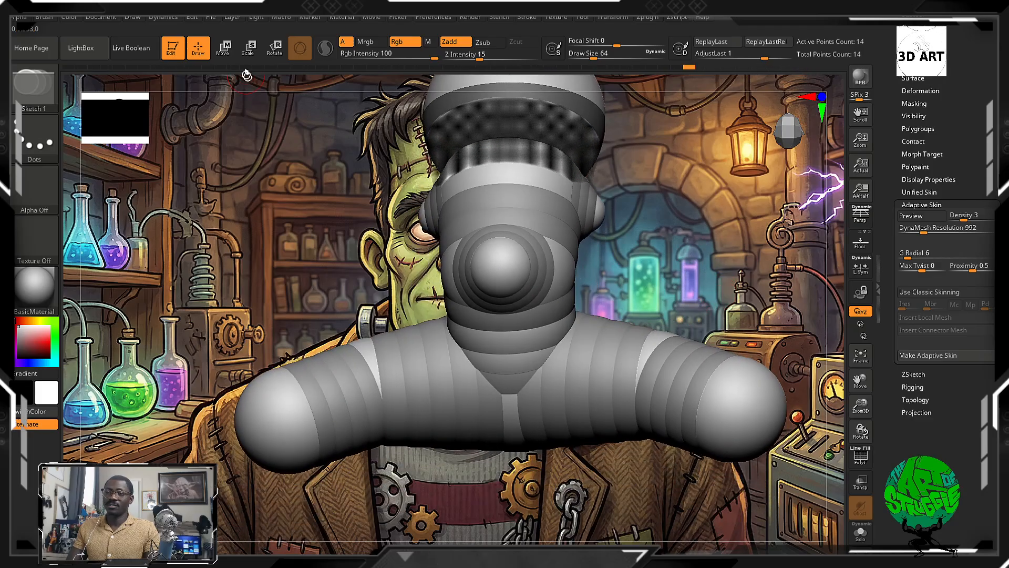
click(223, 49)
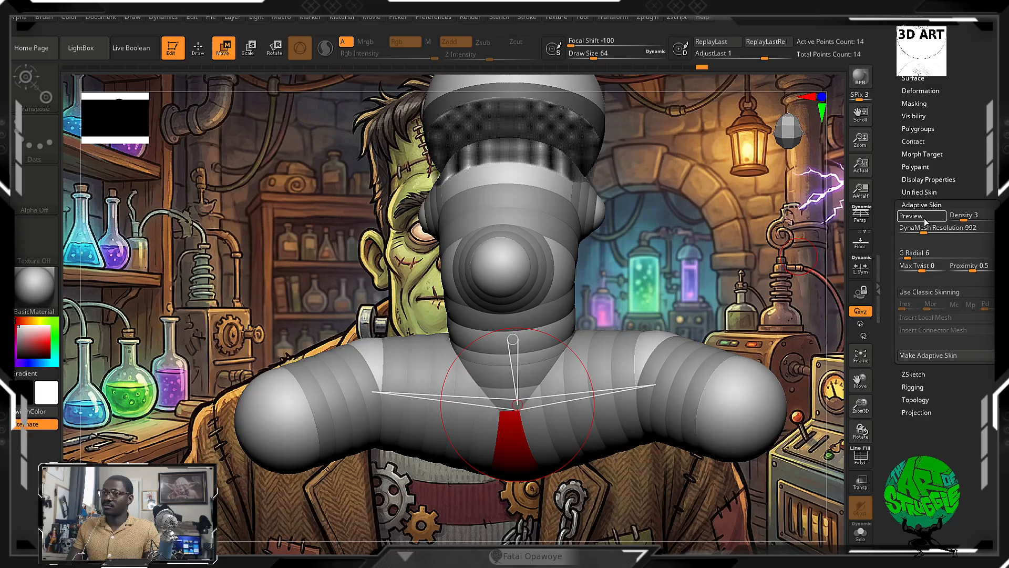
key(a)
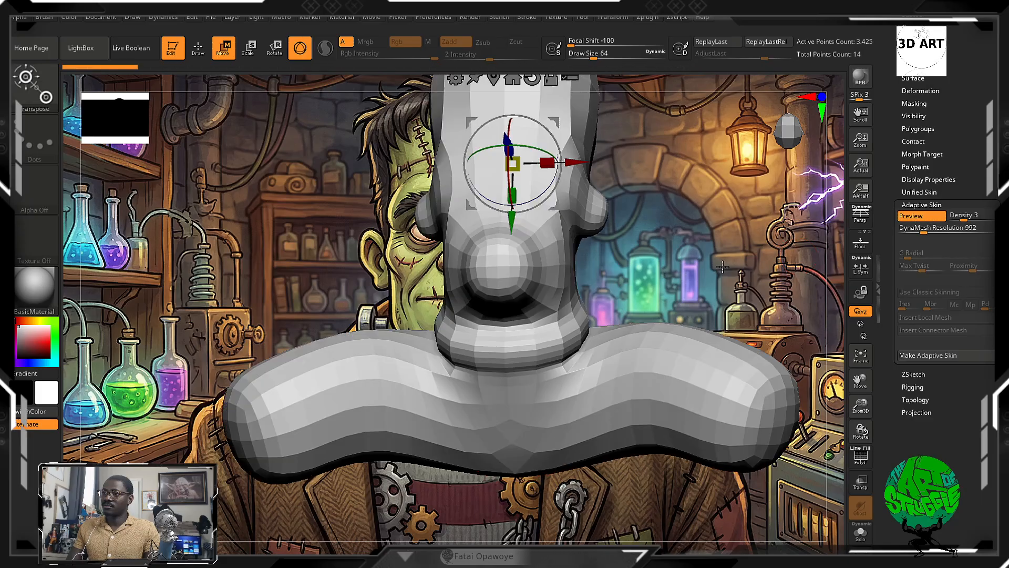
click(932, 218)
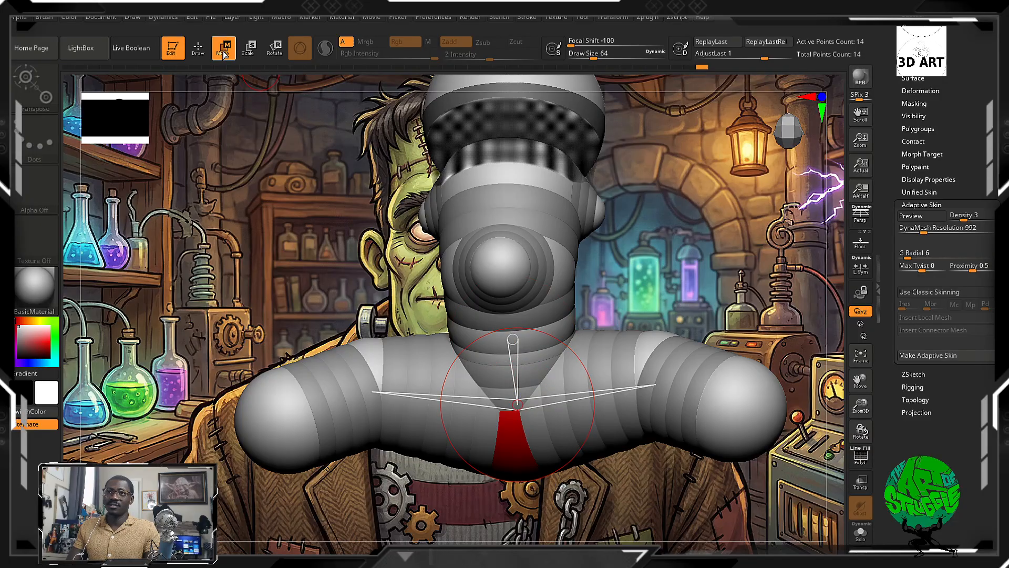
Replace the upper neck ZSphere with a newly inserted one between jaw and chest, and preview the adaptive skin.
click(204, 52)
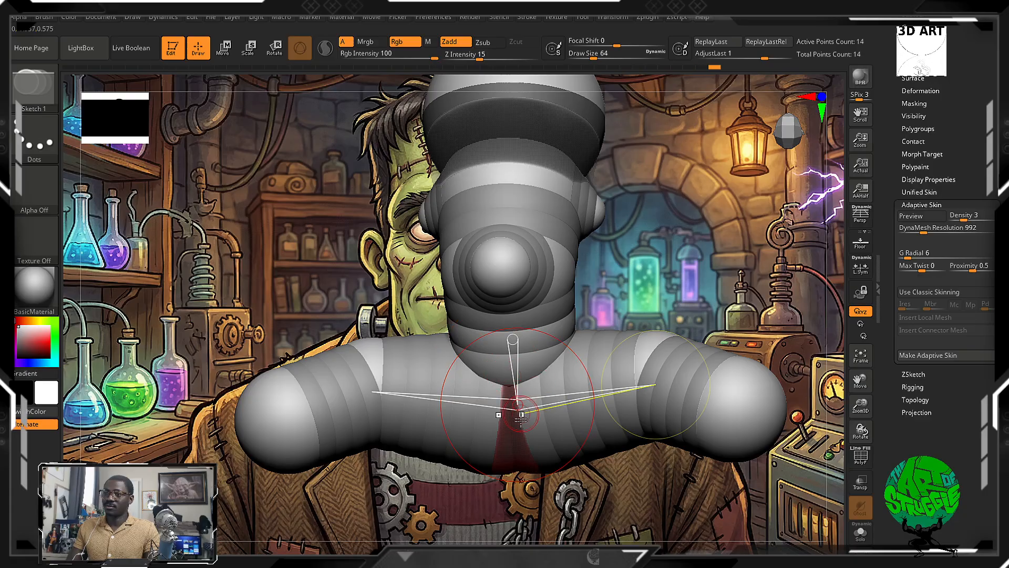
alt+click(519, 436)
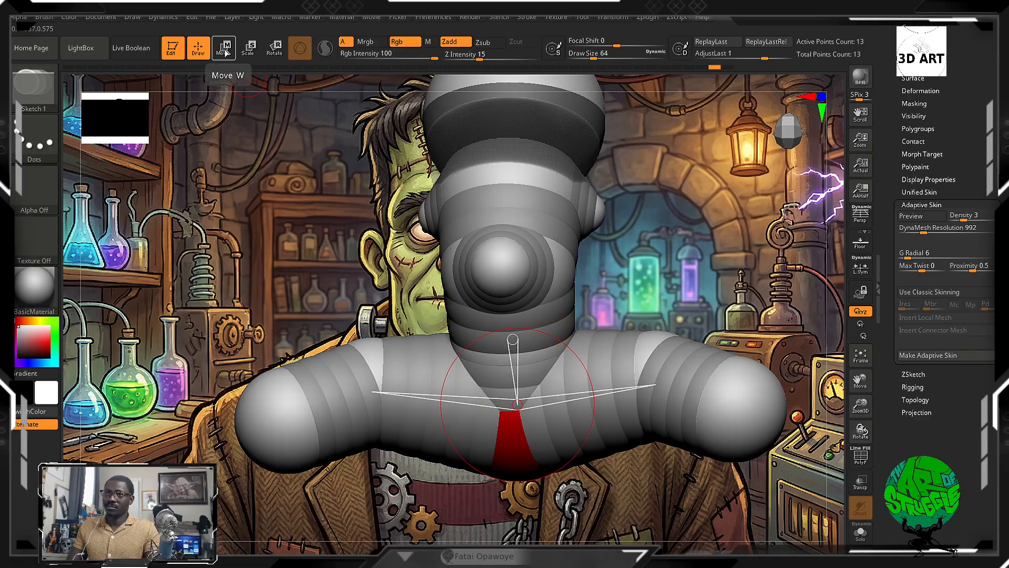
click(535, 327)
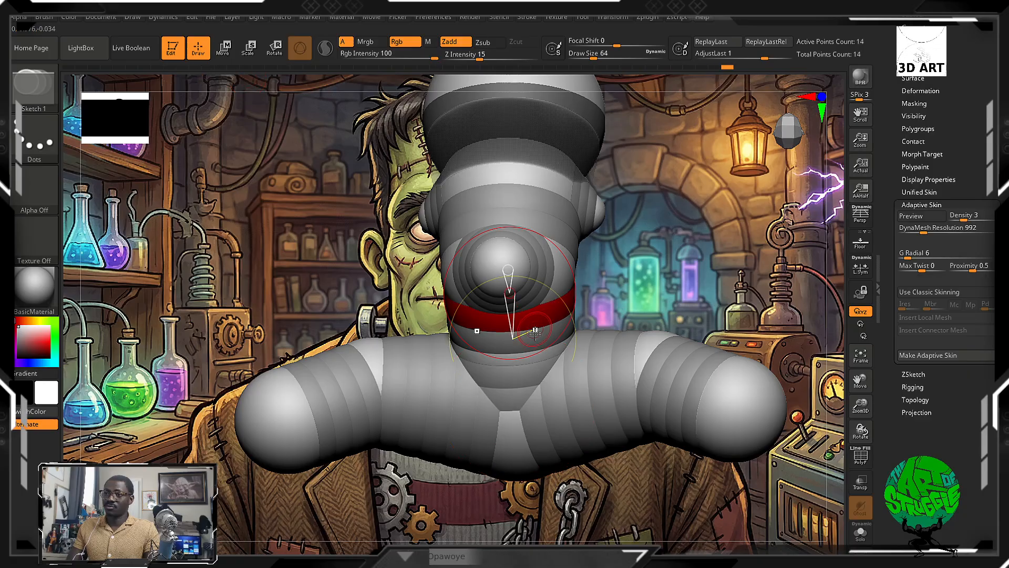
key(ctrl+z)
click(531, 337)
drag(668, 279, 655, 294)
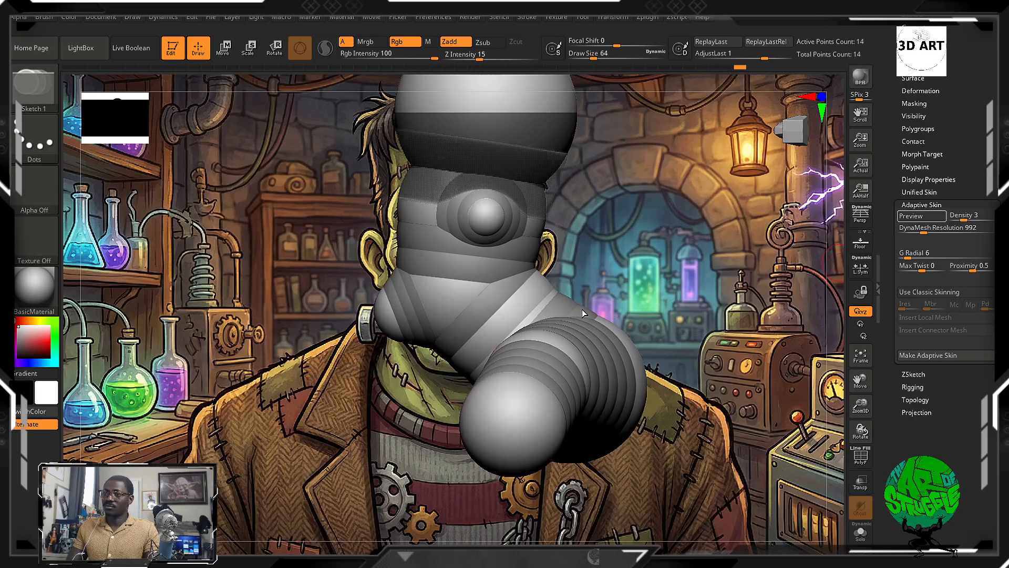
key(a)
drag(657, 310, 678, 232)
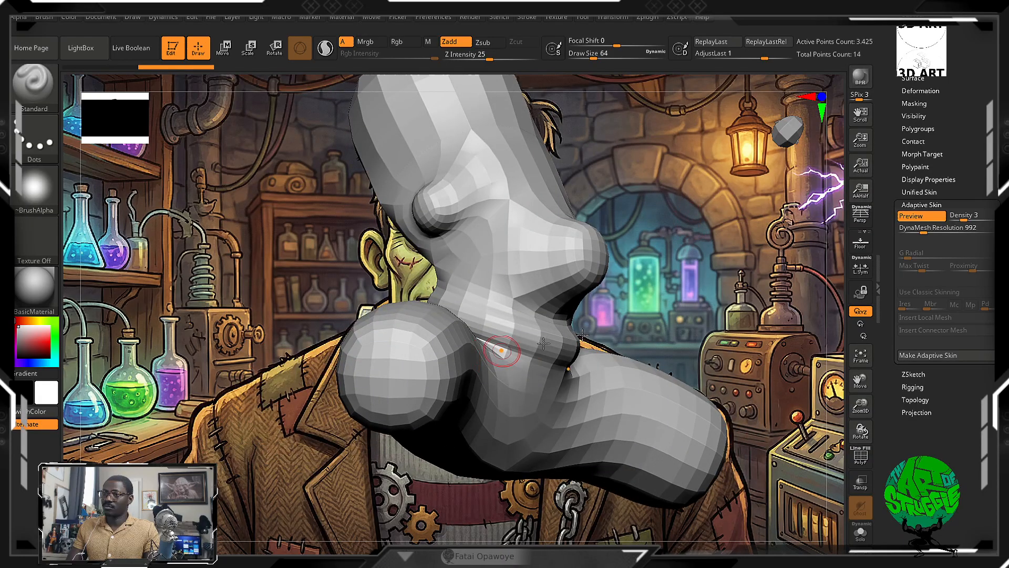
Discard the preview changes, lower the chest ZSphere slightly, and undo an attempt to raise the neck ZSphere.
click(911, 215)
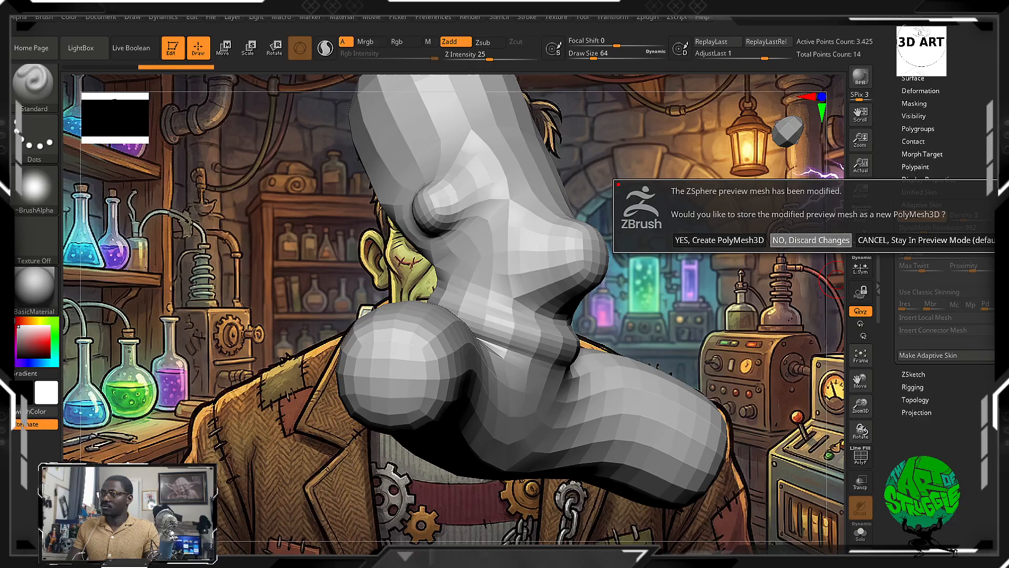
click(811, 240)
mouse_move(698, 276)
mouse_down()
mouse_move(629, 304)
mouse_move(591, 359)
mouse_up()
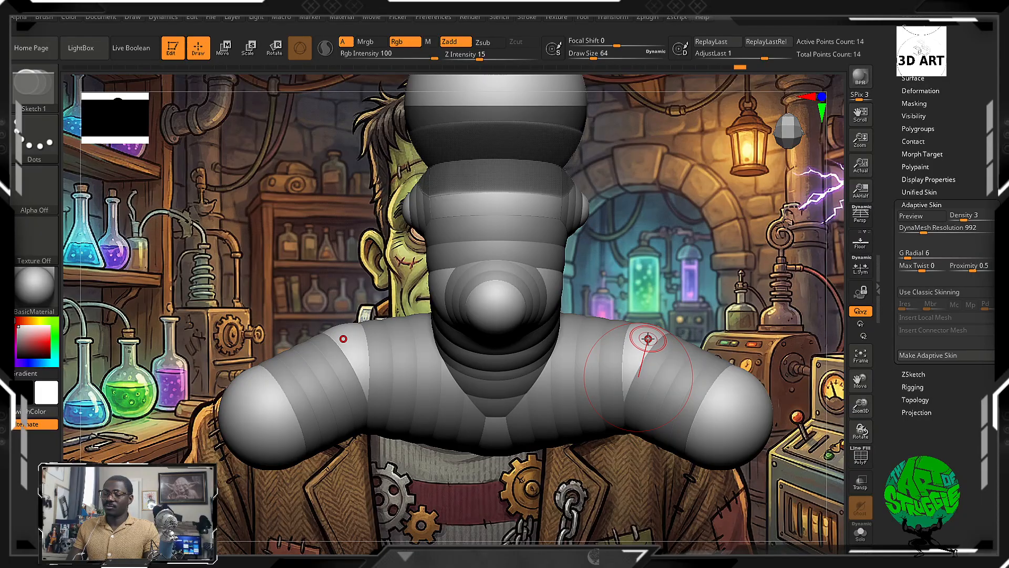
click(232, 56)
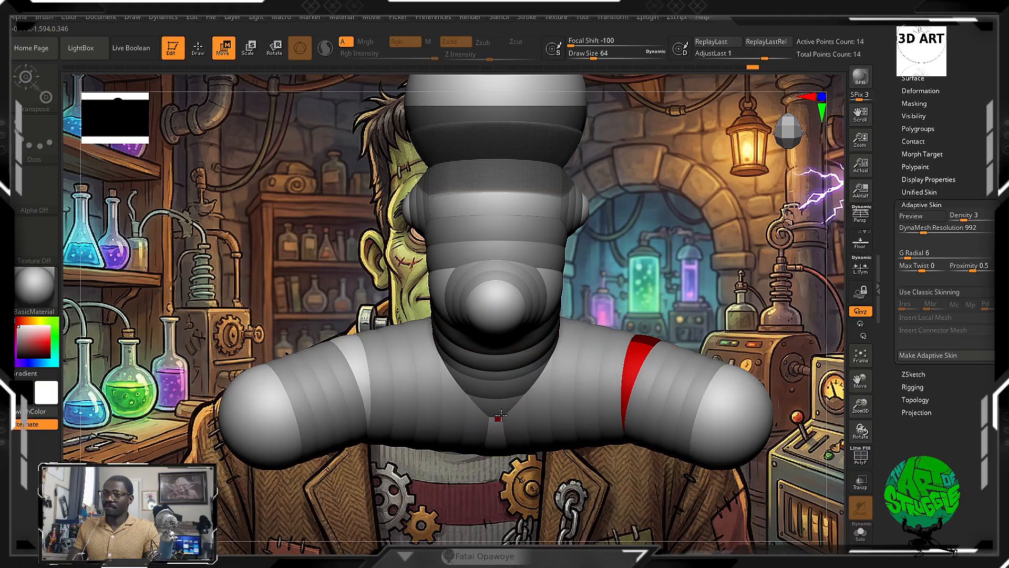
drag(501, 416, 500, 422)
drag(499, 346, 499, 337)
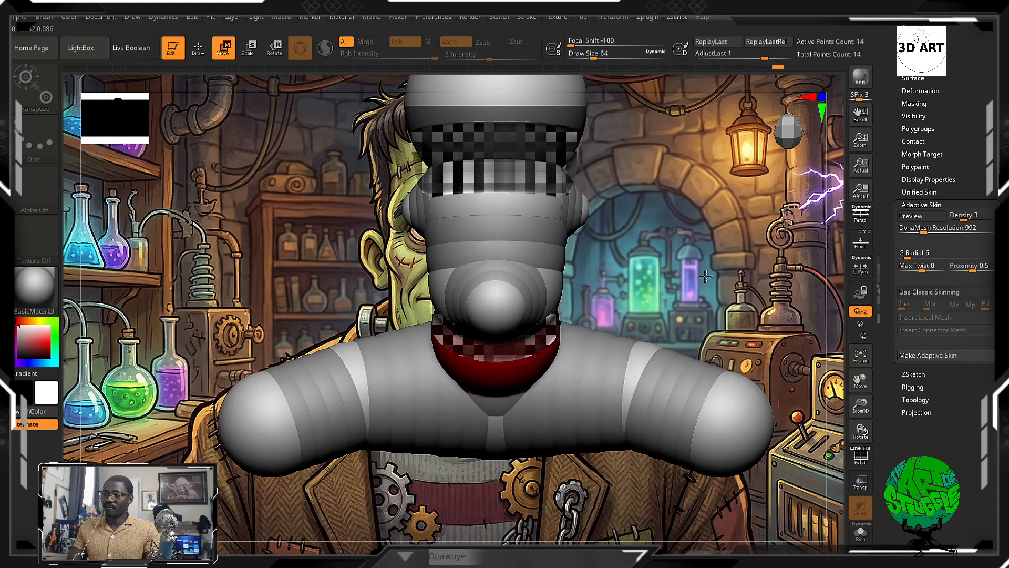
key(ctrl+z)
key(ctrl+z)
key(ctrl+z)
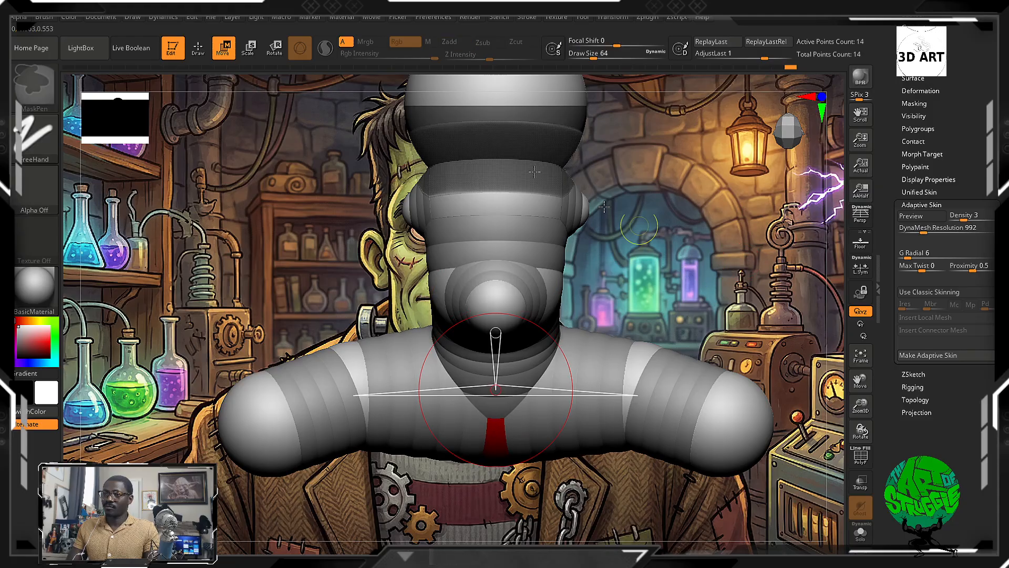
Try pulling the upper neck ZSphere out behind the head, and undo the move.
key(q)
drag(604, 207, 494, 292)
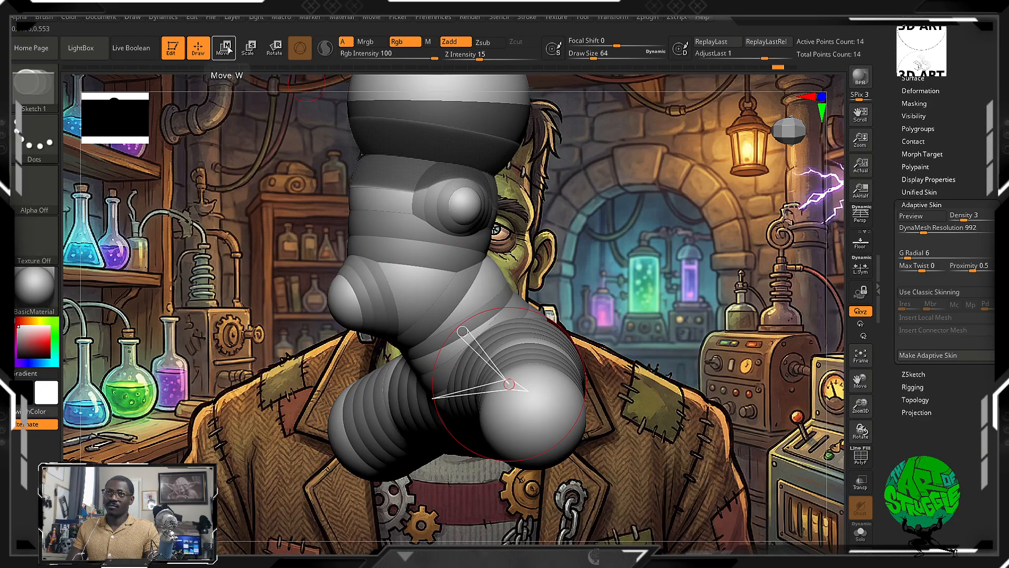
click(227, 48)
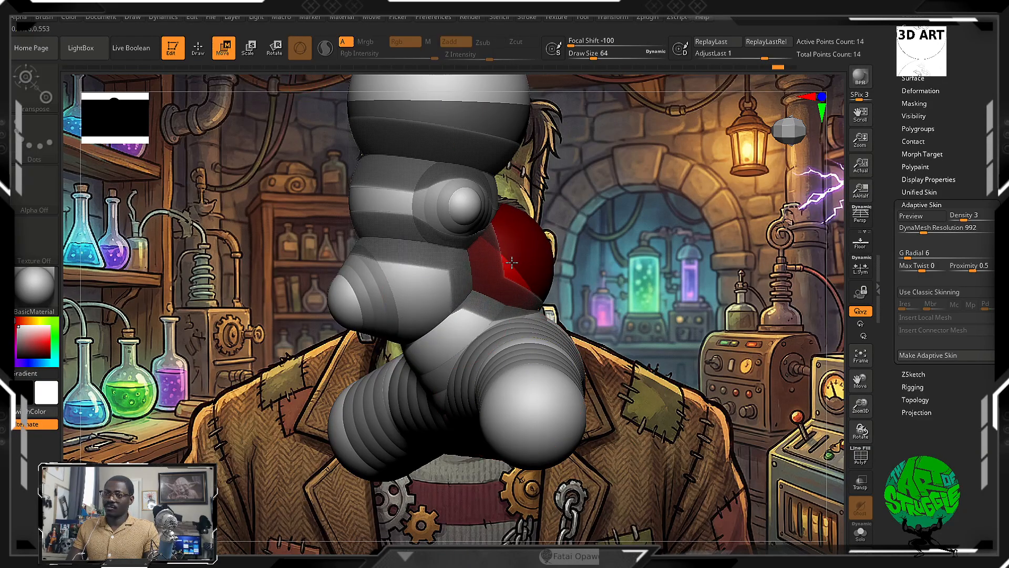
drag(513, 262, 617, 185)
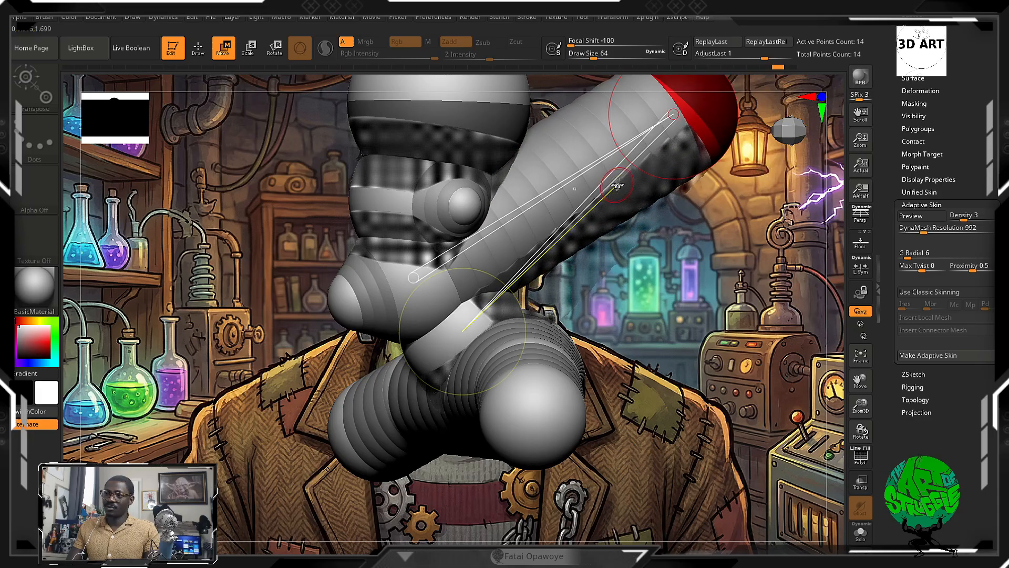
key(ctrl+z)
Delete the two ZSpheres between the jaw and the chest, and preview the adaptive skin from the front and side.
click(230, 44)
click(199, 46)
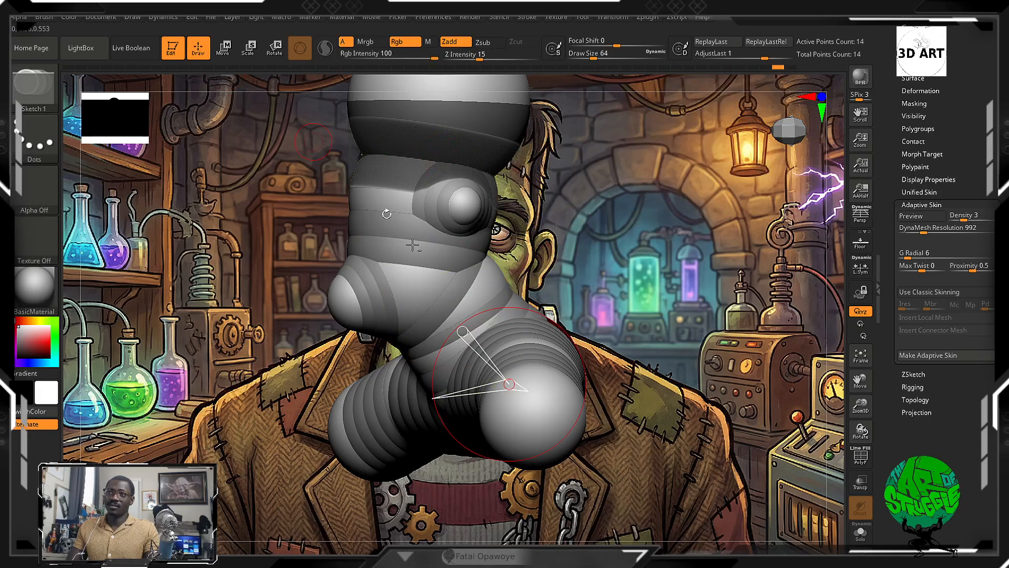
alt+click(489, 293)
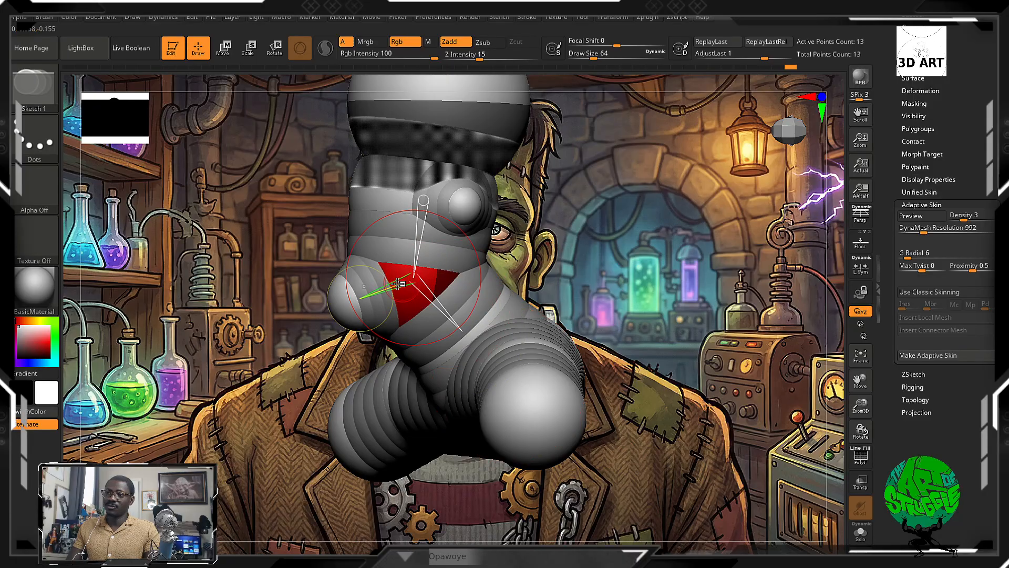
alt+click(492, 315)
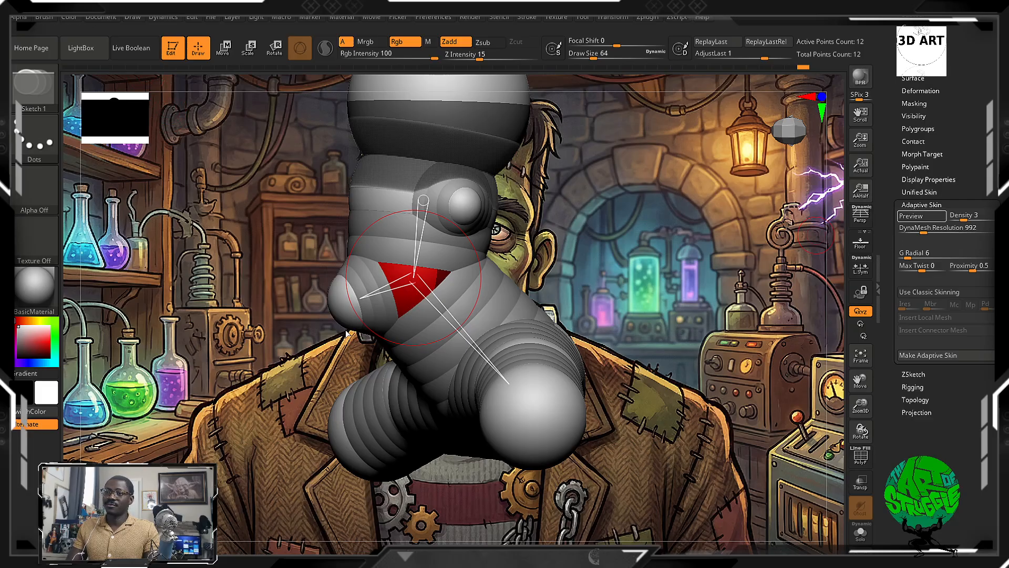
key(a)
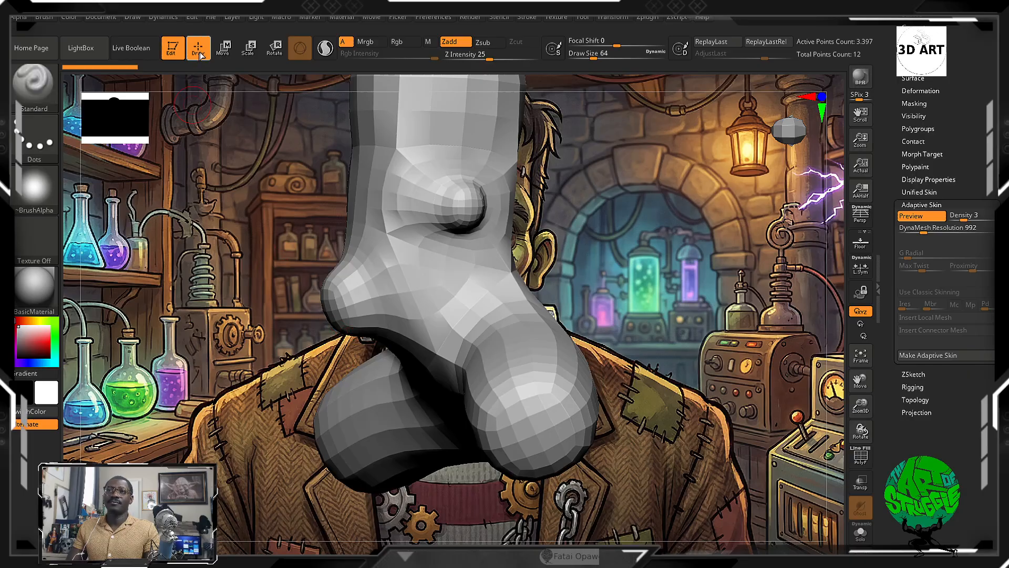
drag(225, 91, 410, 221)
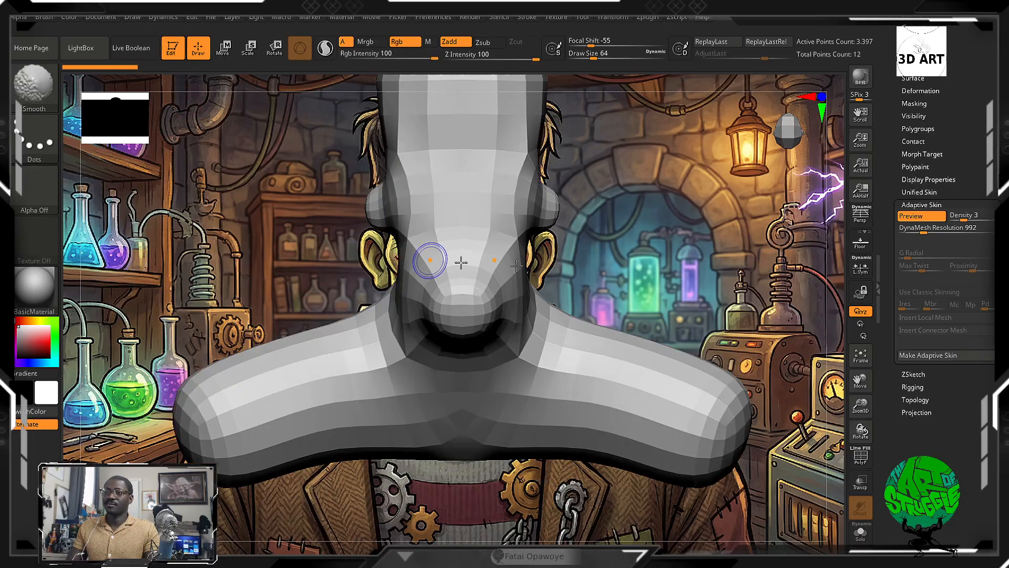
alt+drag(603, 267, 590, 325)
click(230, 52)
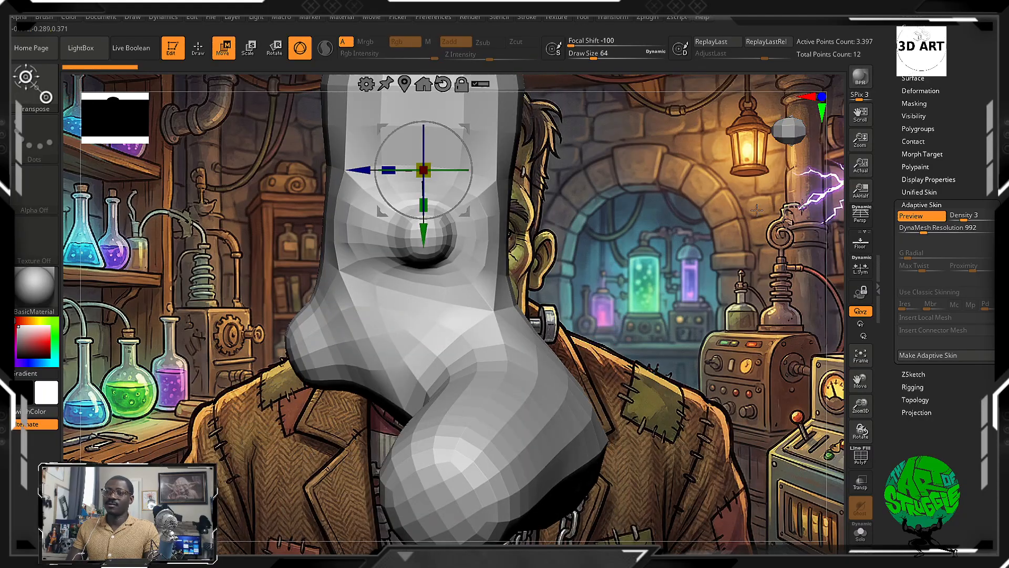
Insert one ZSphere midway along the neck between the jaw and the chest, and preview the adaptive skin.
click(911, 218)
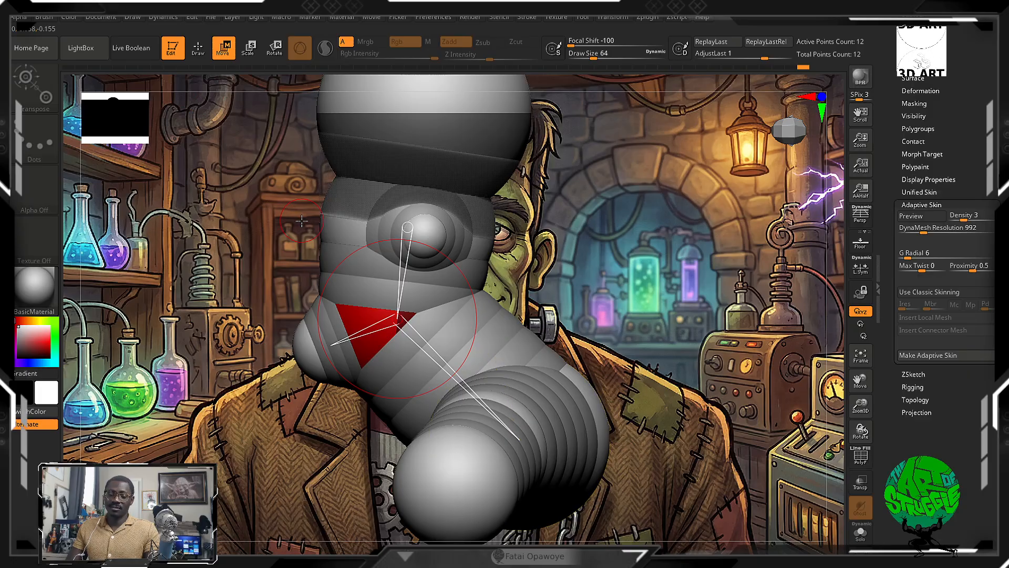
key(q)
click(490, 324)
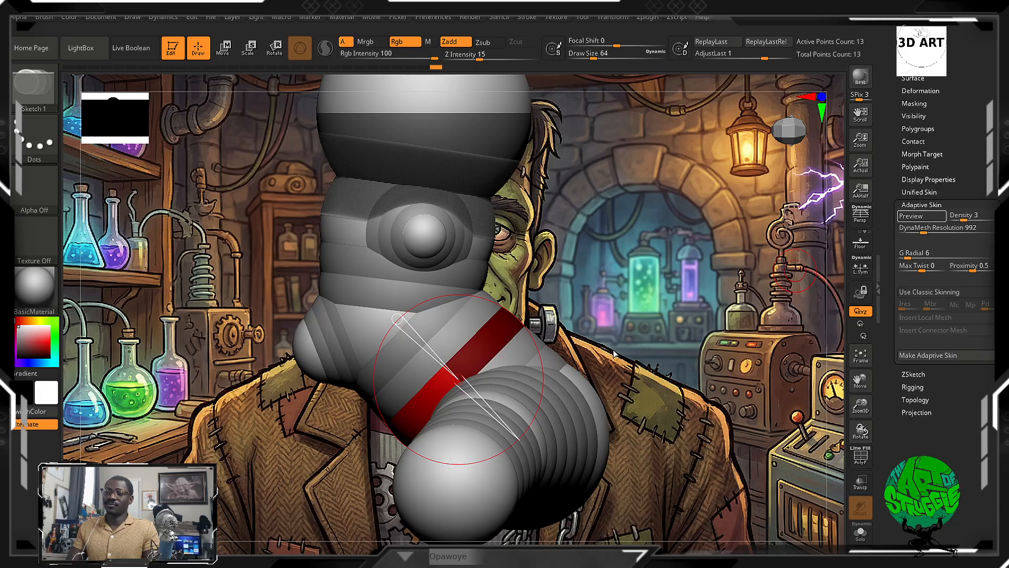
key(a)
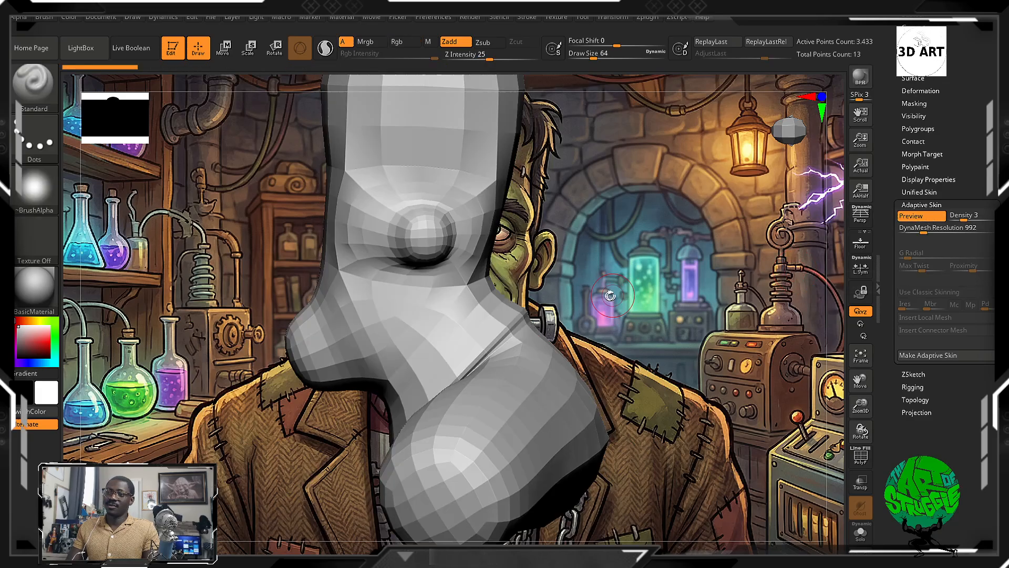
Check the adaptive skin preview from the front, leave it, and delete the ZSphere between the jaw and the chest.
mouse_move(613, 289)
mouse_down()
mouse_move(609, 280)
mouse_move(685, 245)
mouse_up()
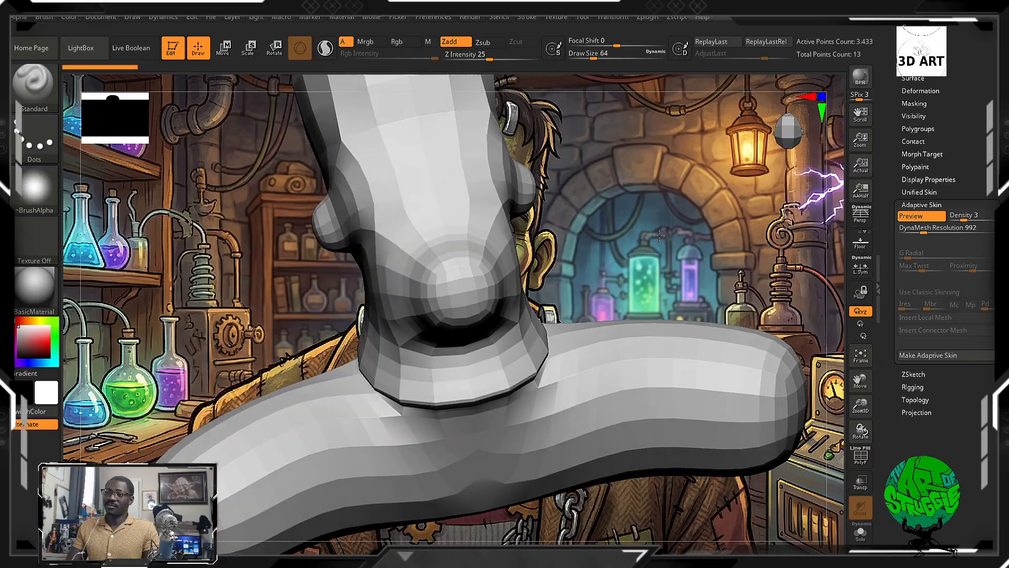
shift+drag(571, 284, 563, 298)
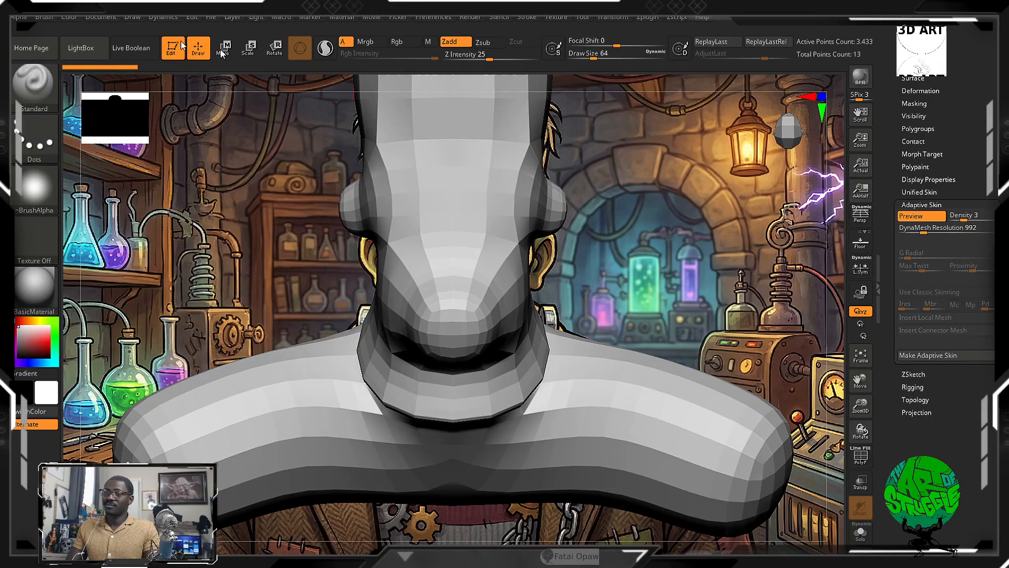
click(907, 217)
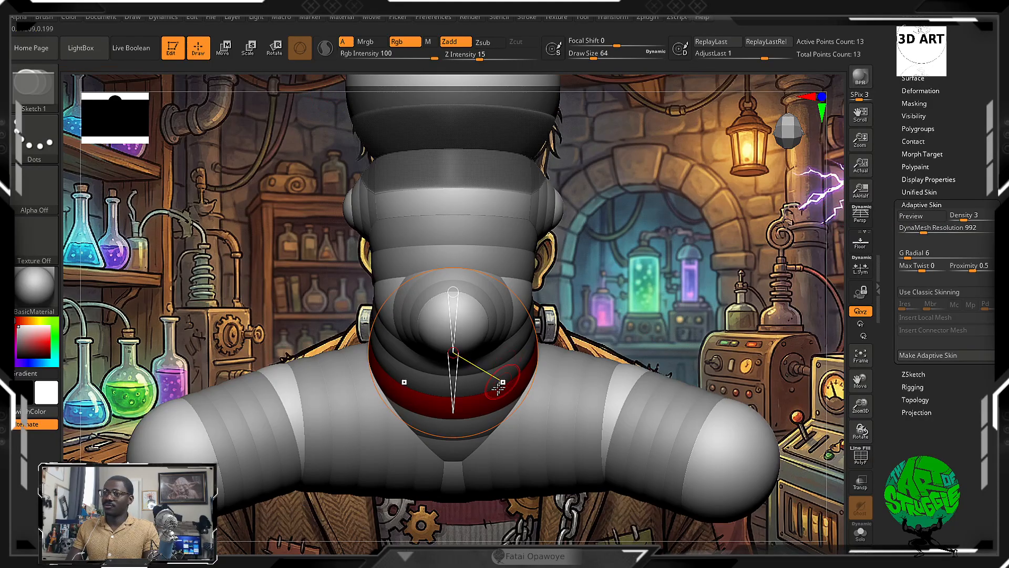
drag(599, 294, 647, 266)
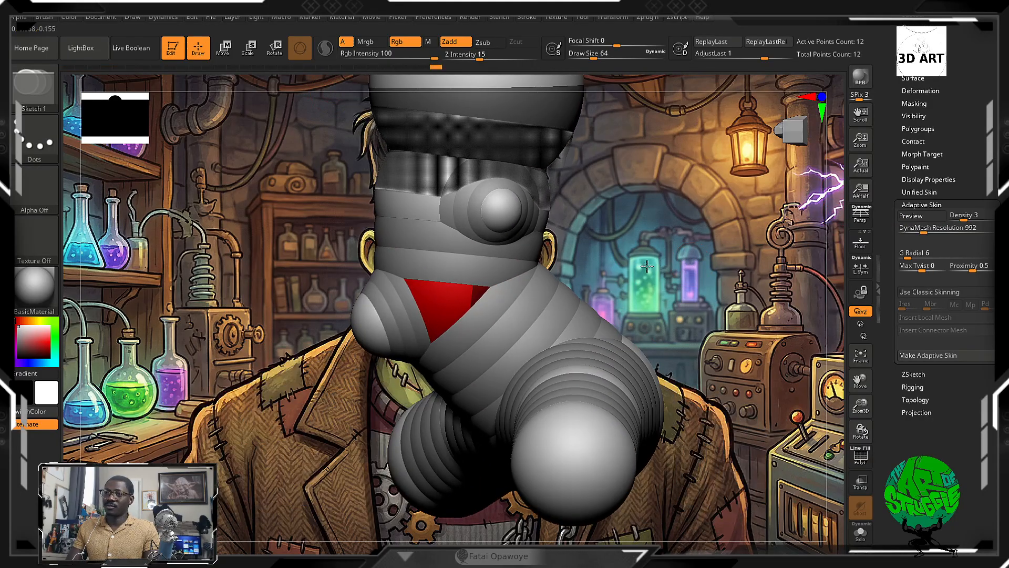
click(224, 48)
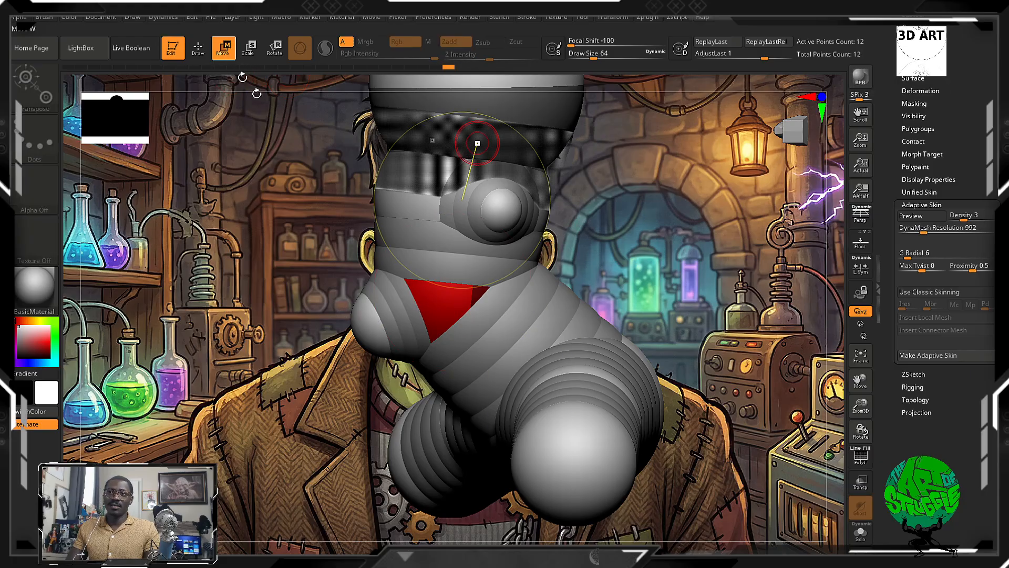
Insert a new ZSphere midway along the neck between the jaw and the chest, and move it slightly upward.
click(198, 49)
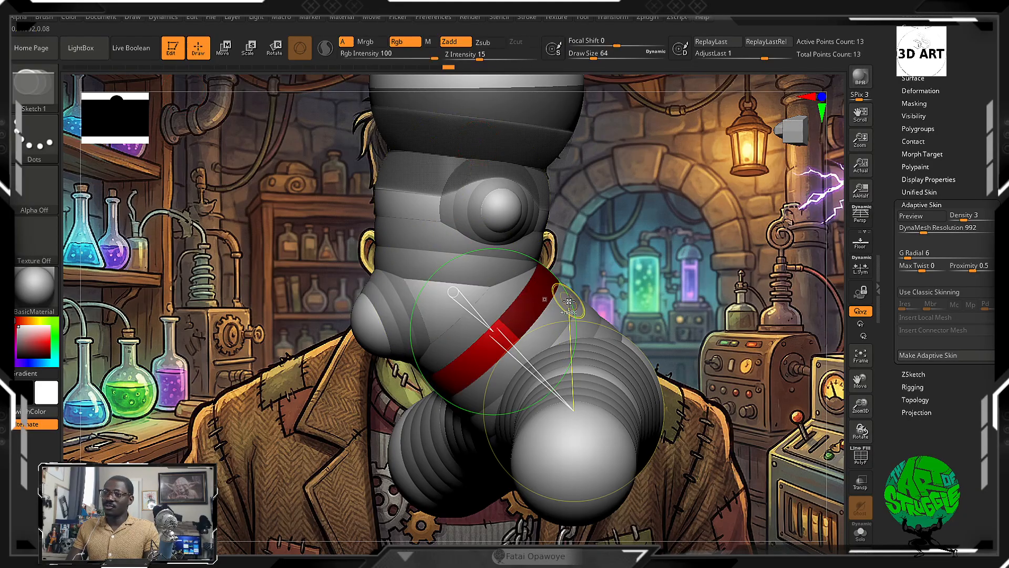
drag(552, 296, 557, 294)
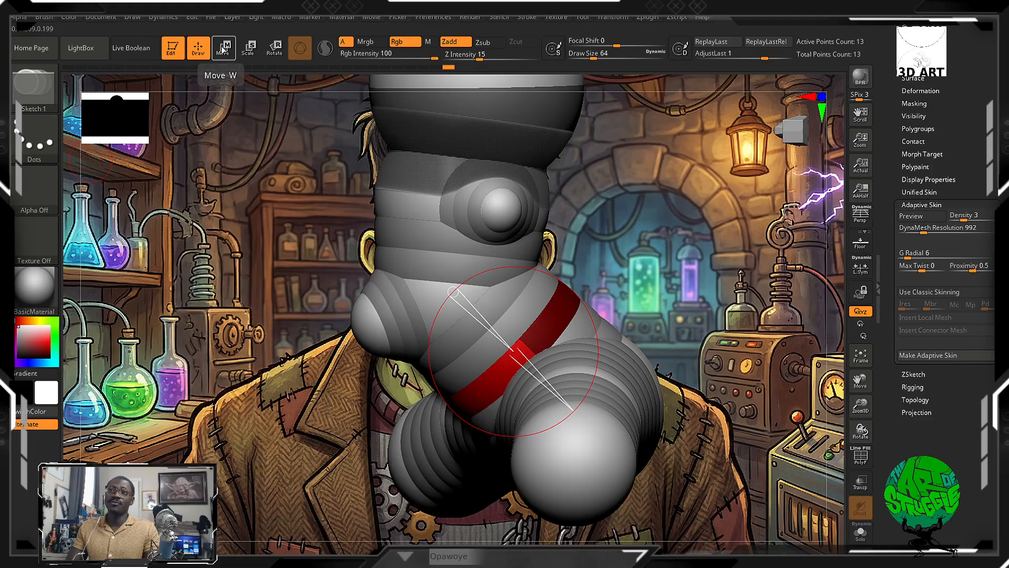
click(223, 48)
mouse_move(542, 309)
mouse_down()
mouse_move(557, 308)
mouse_move(507, 331)
mouse_up()
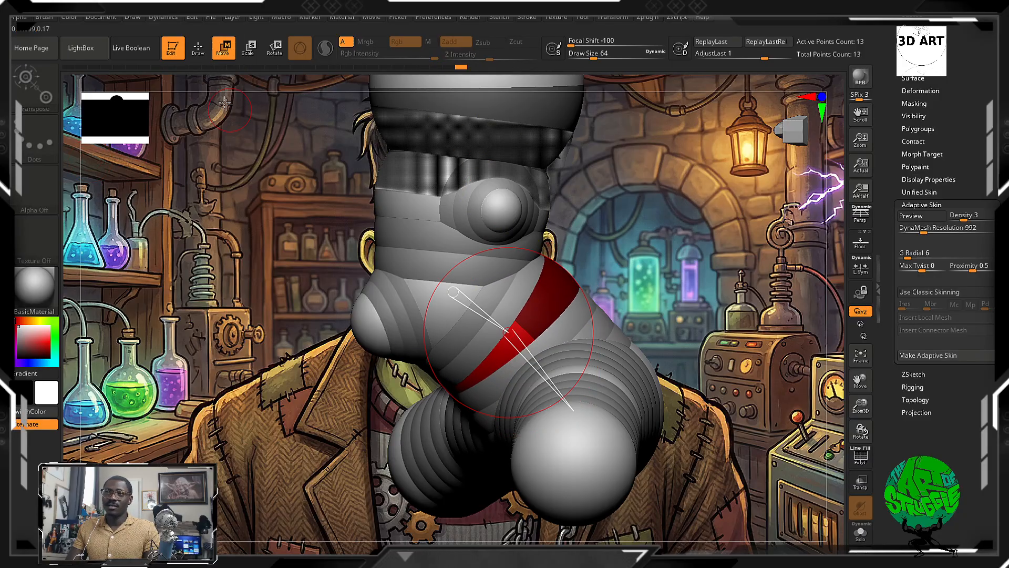
Scale the new neck ZSphere down slightly, and preview the adaptive skin from the side and front.
click(250, 51)
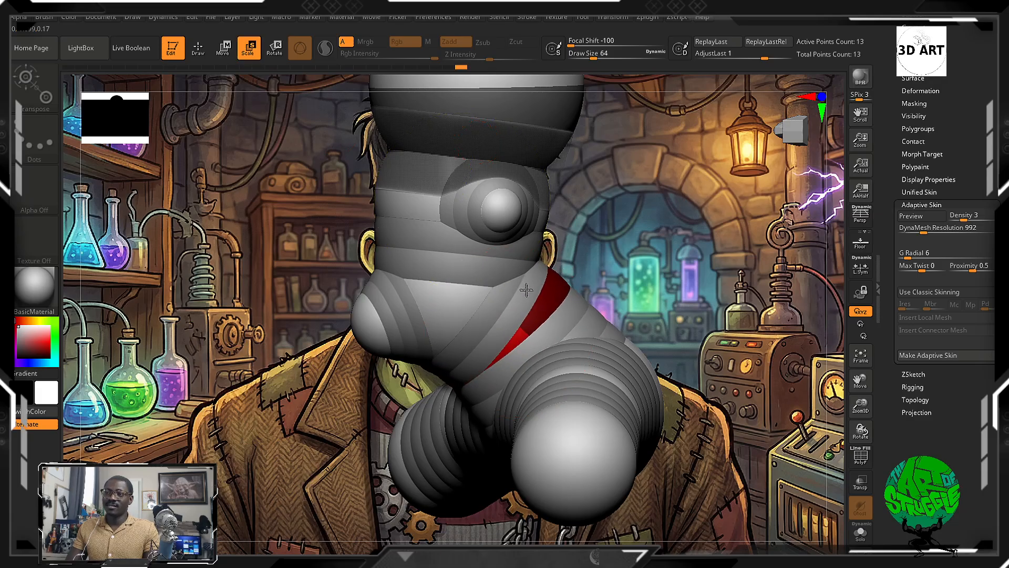
drag(525, 287, 521, 270)
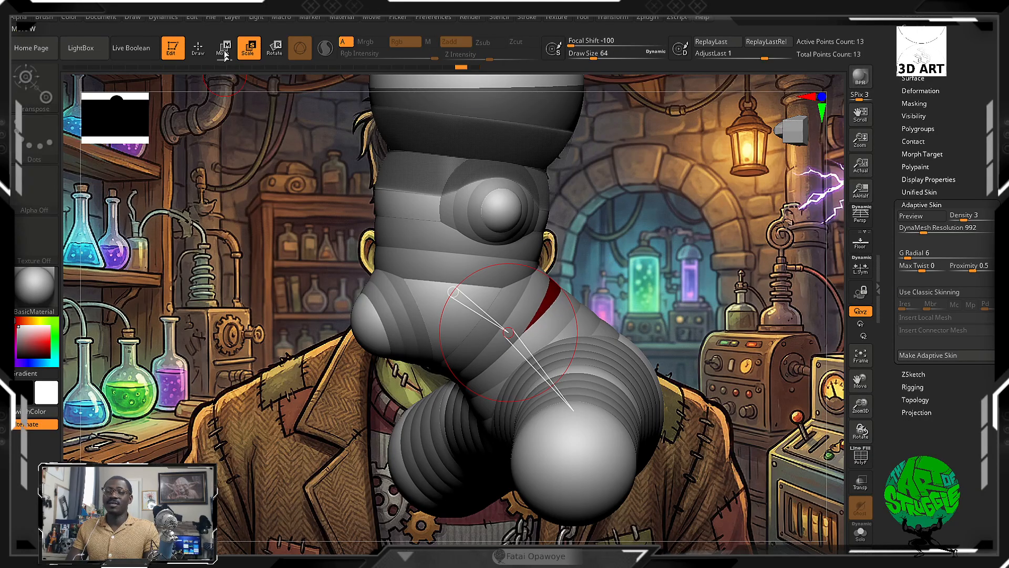
click(206, 49)
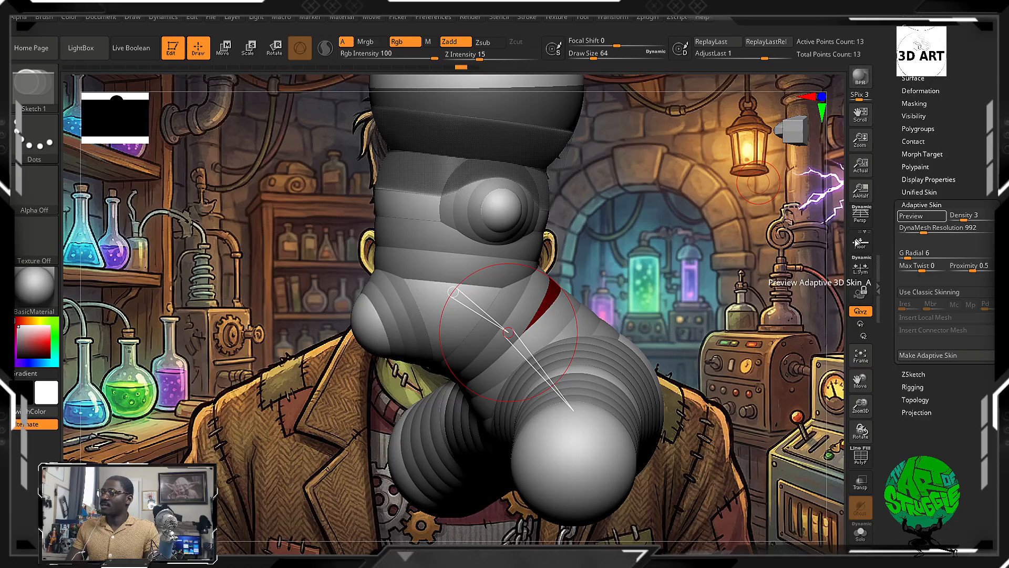
key(a)
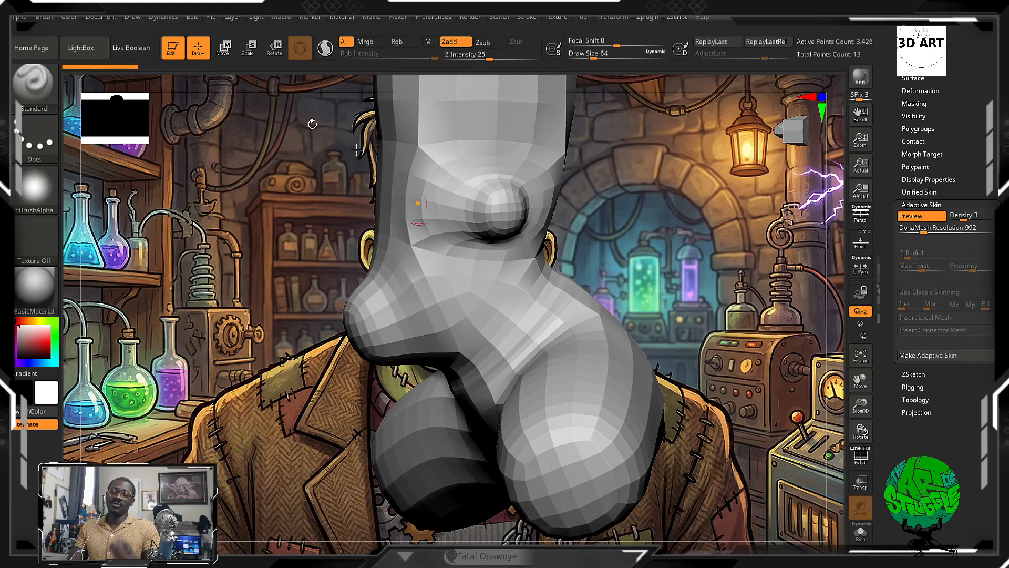
drag(580, 253, 599, 317)
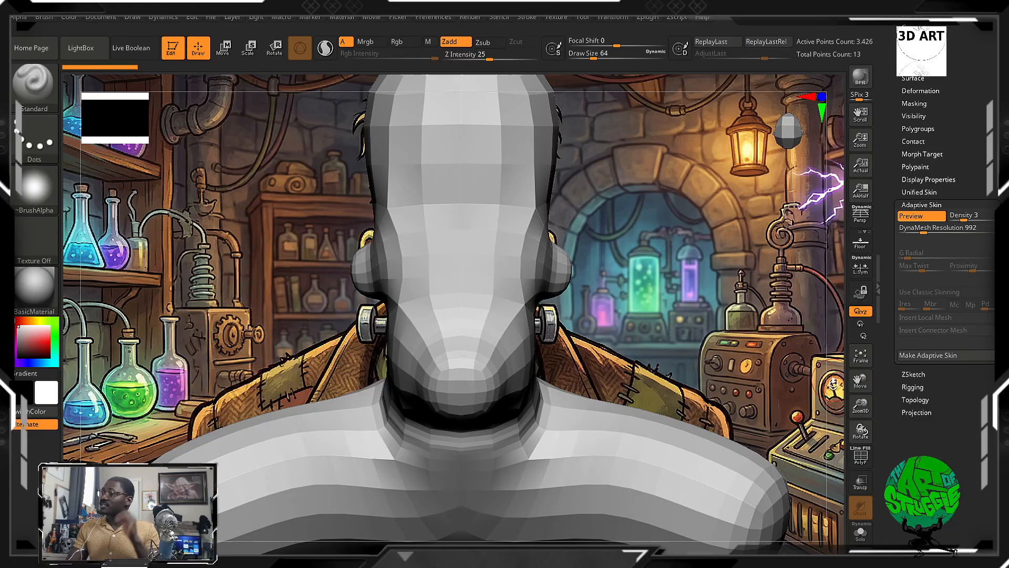
Set the adaptive skin's DynaMesh Resolution to 448, refresh the preview, and check its mesh density with the polyframe displayed.
click(861, 456)
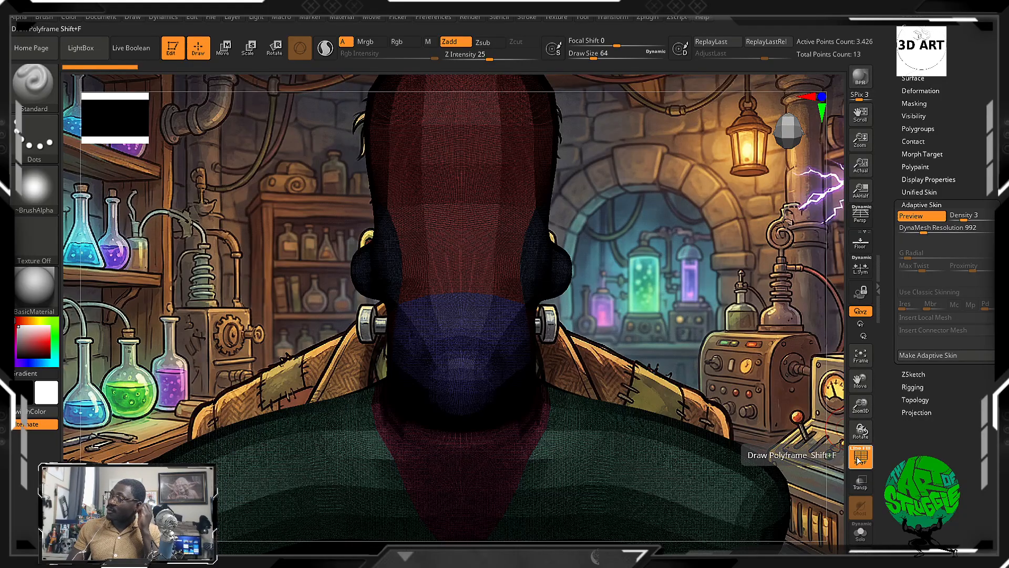
click(860, 458)
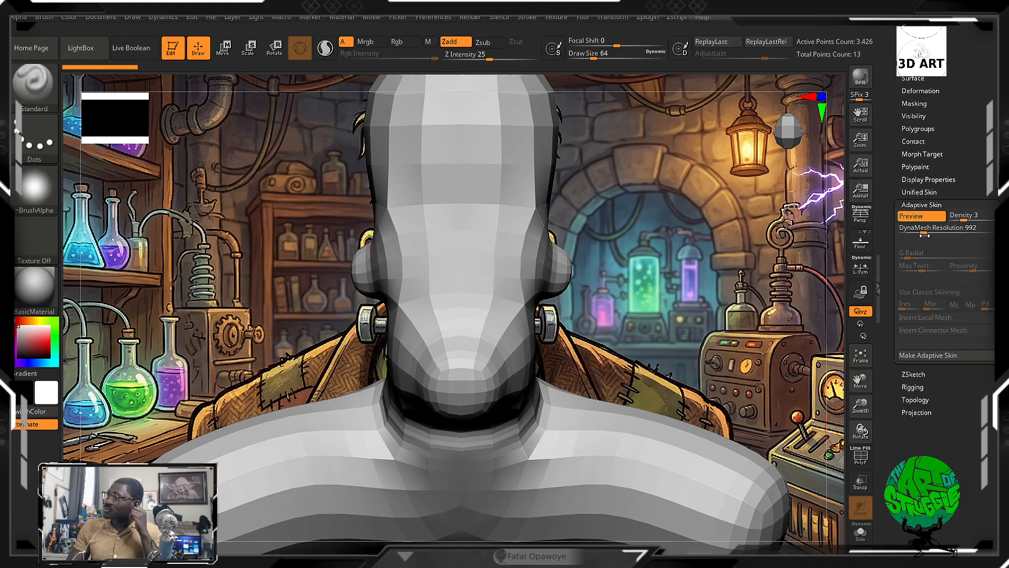
drag(924, 235, 915, 231)
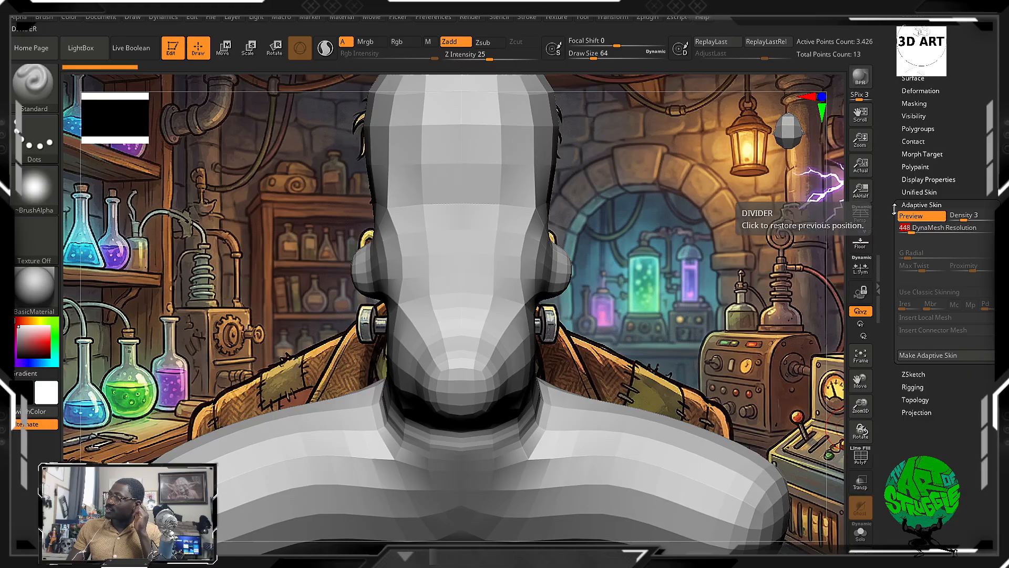
click(914, 219)
click(913, 219)
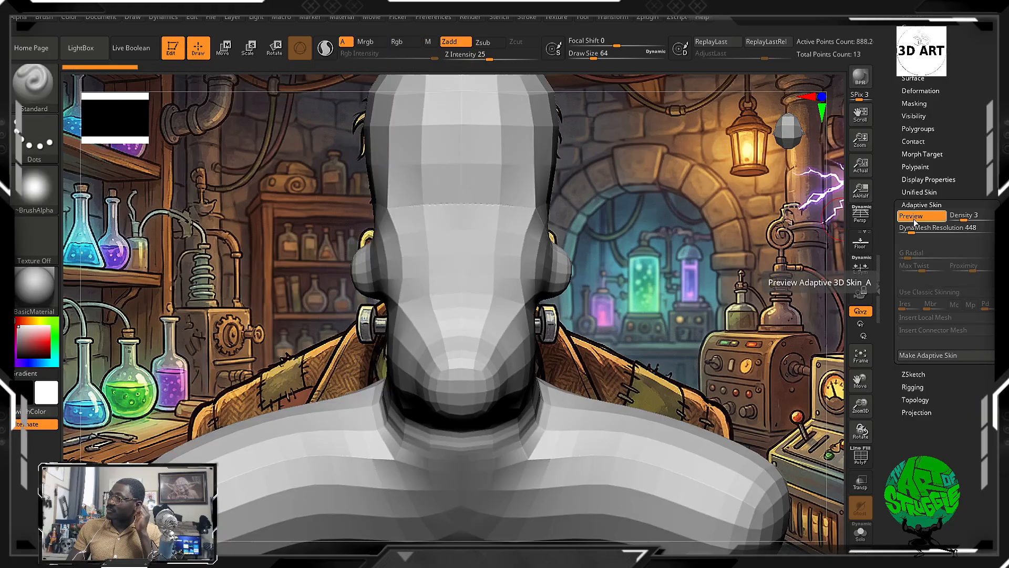
click(860, 455)
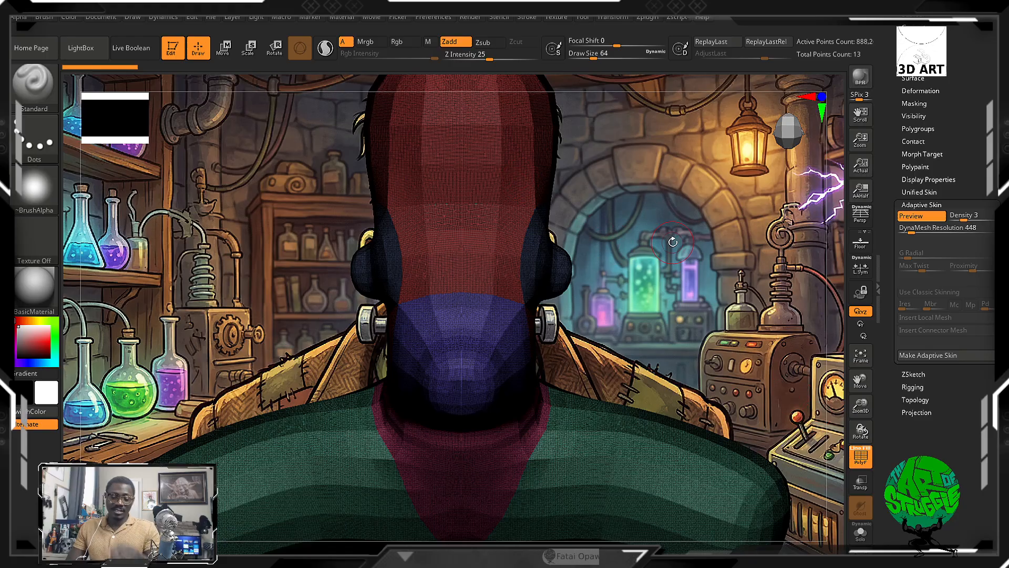
ctrl+right_drag(655, 185, 743, 550)
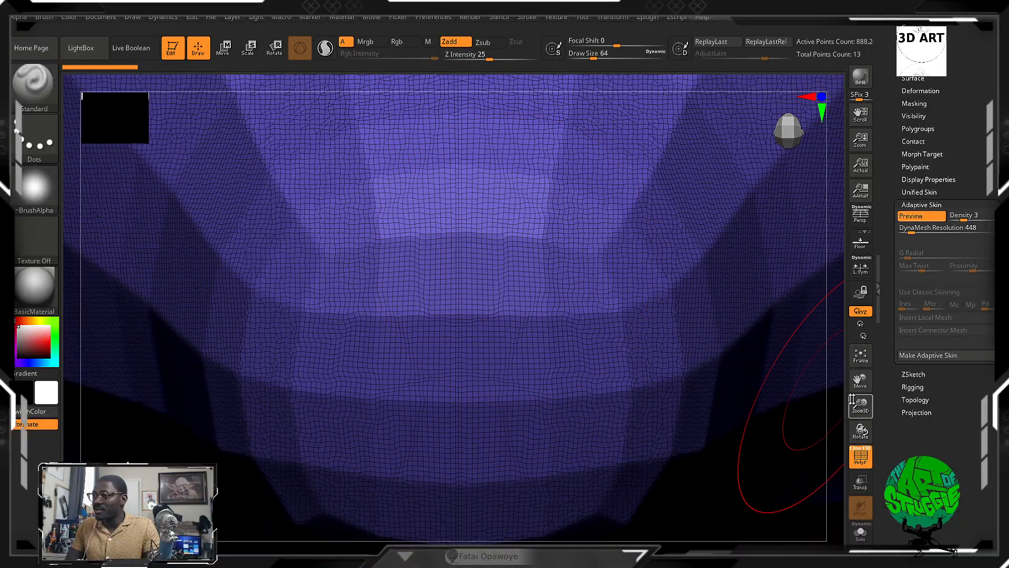
ctrl+right_drag(836, 403, 712, 81)
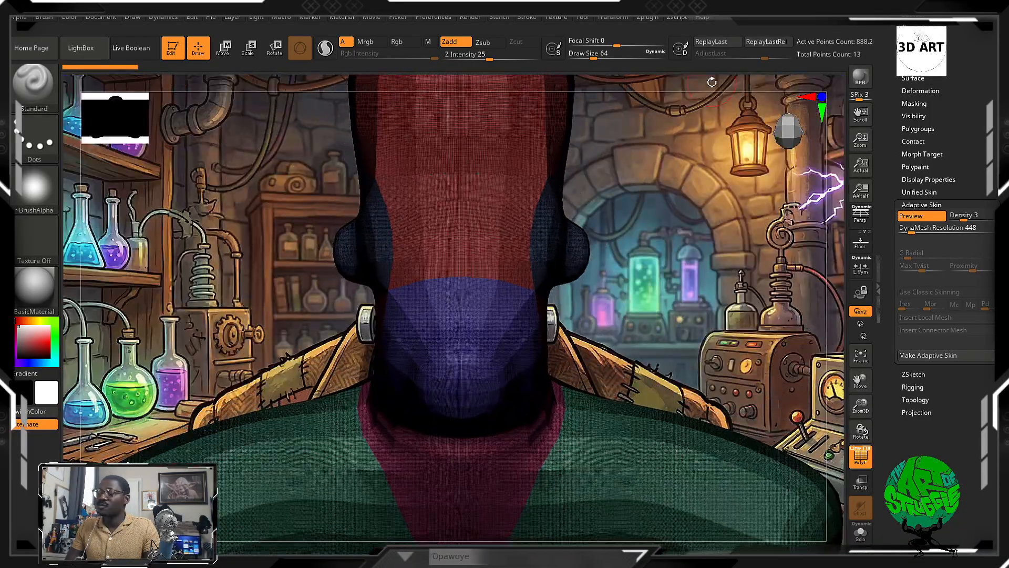
Try a DynaMesh Resolution of 96 on the adaptive skin, and set it to 0 with the polyframe displayed.
drag(913, 231, 904, 232)
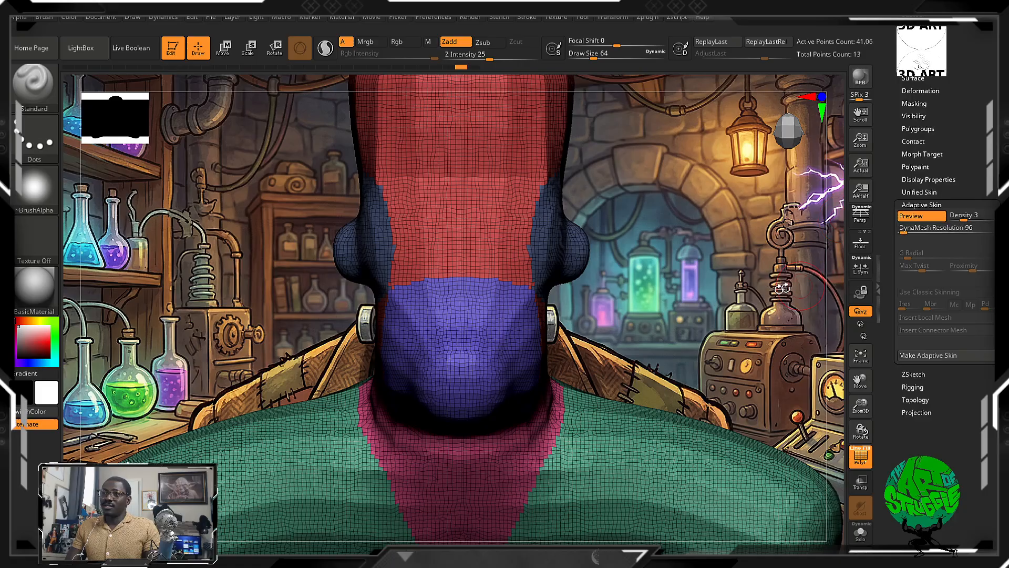
ctrl+right_drag(687, 373, 719, 444)
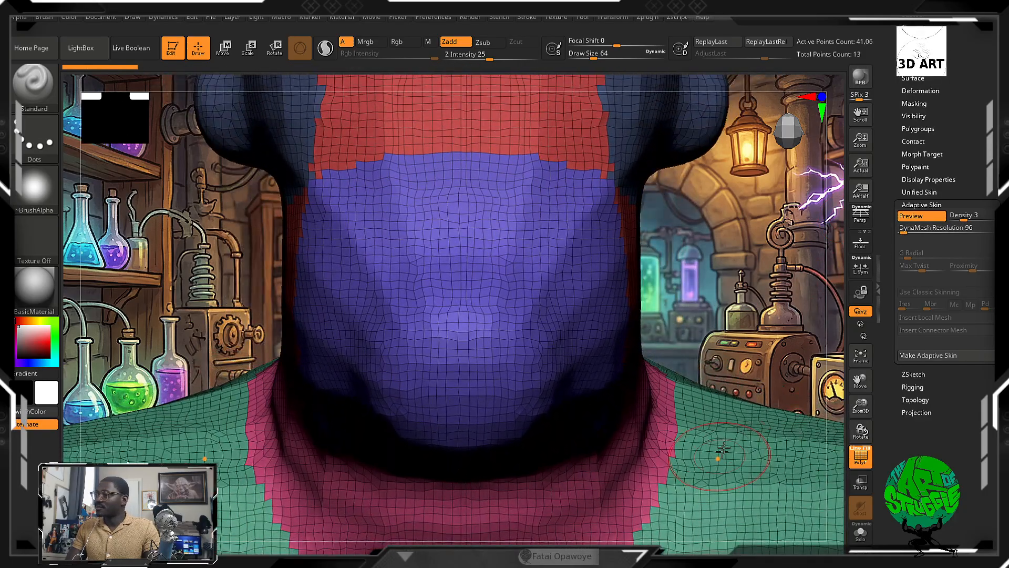
click(904, 231)
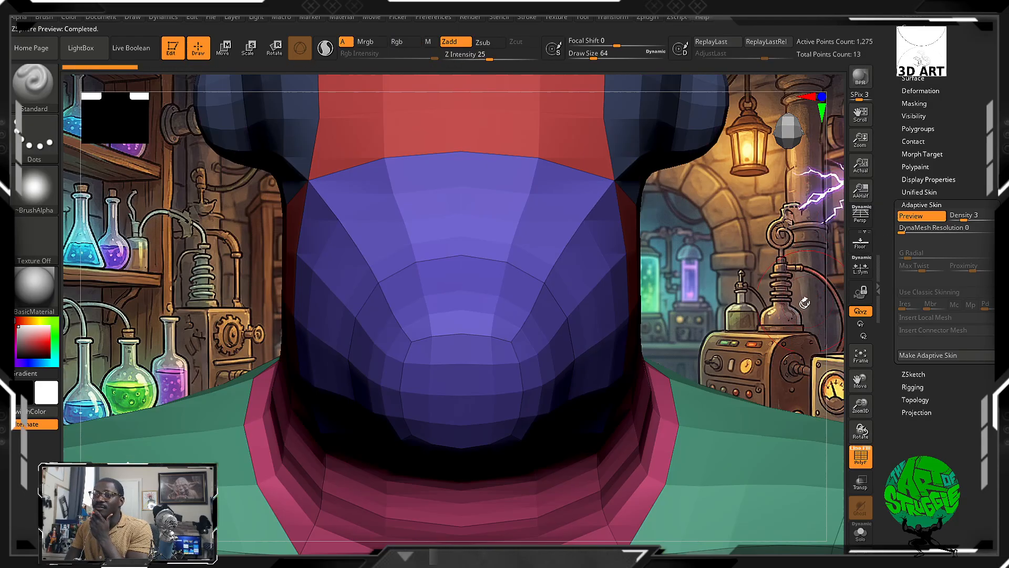
click(864, 462)
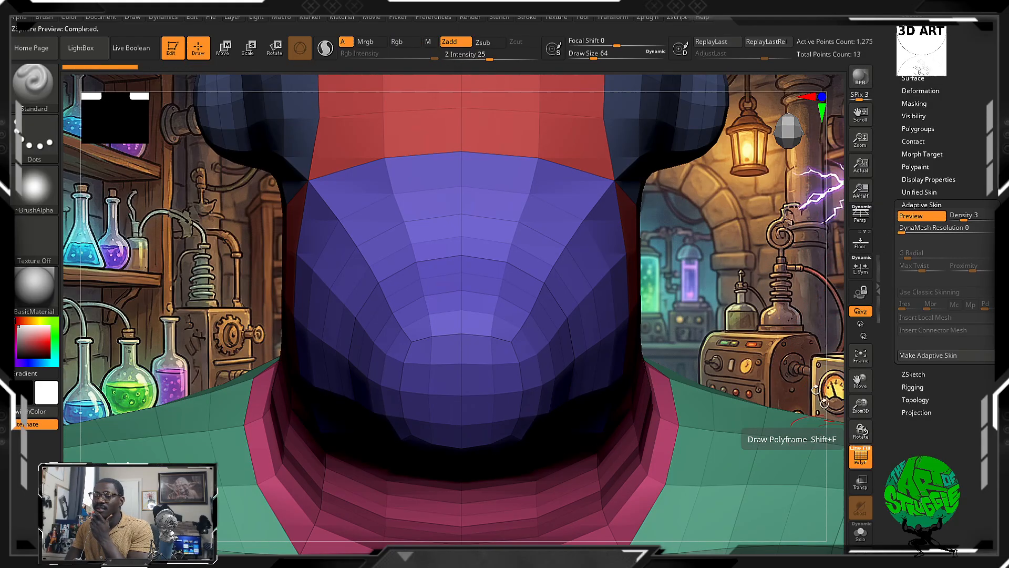
Examine the preview's polygon flow around the jaw, ears, neck and head from the front and side.
alt+drag(772, 309, 646, 262)
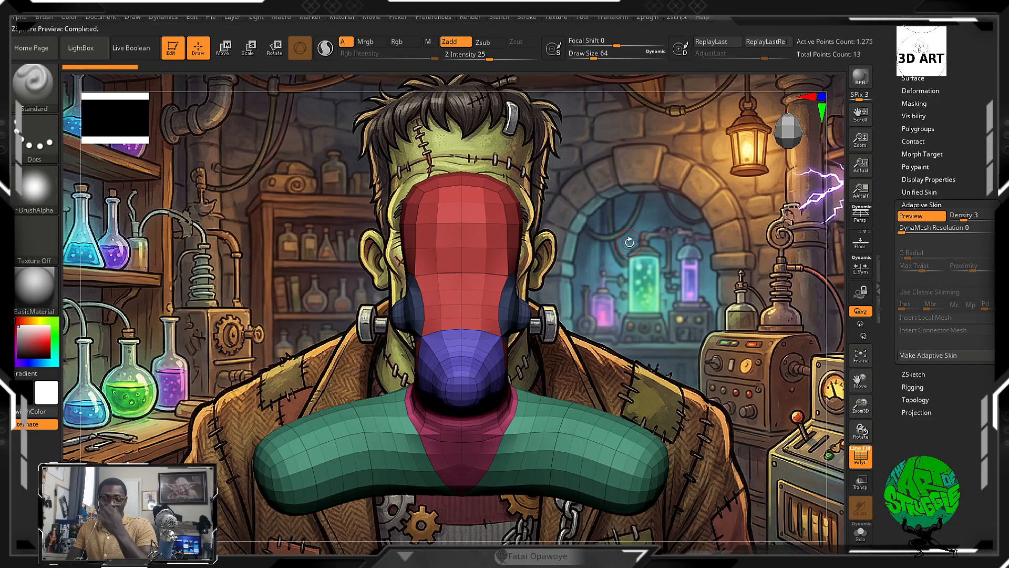
alt+drag(630, 242, 634, 282)
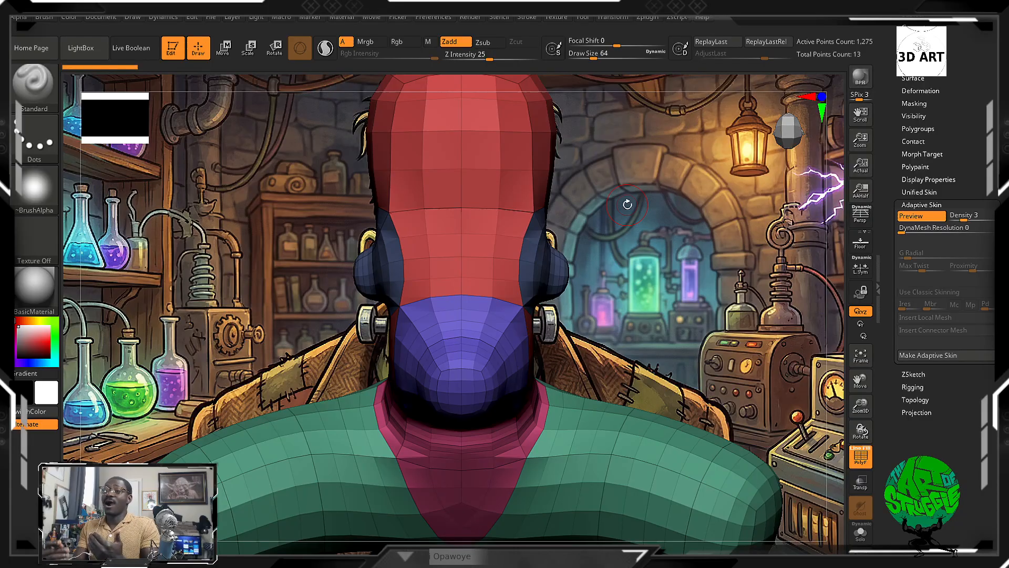
click(870, 462)
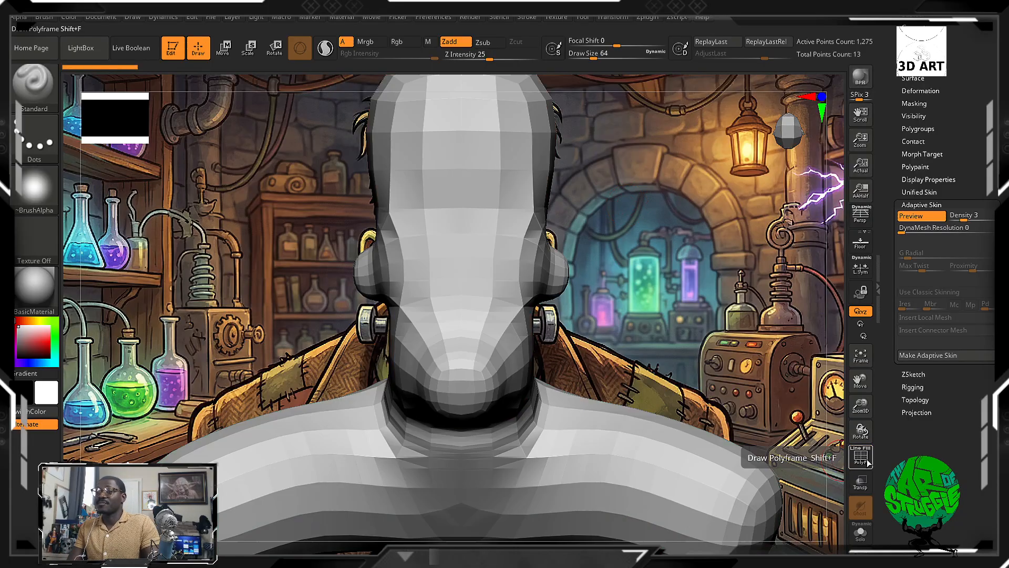
click(869, 462)
ctrl+right_drag(648, 303, 647, 399)
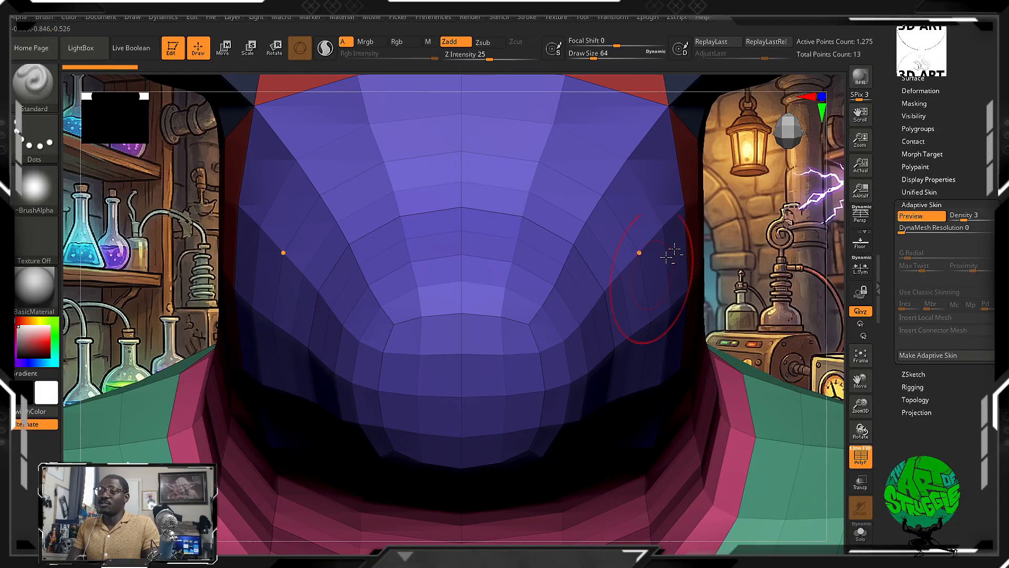
drag(790, 185, 797, 332)
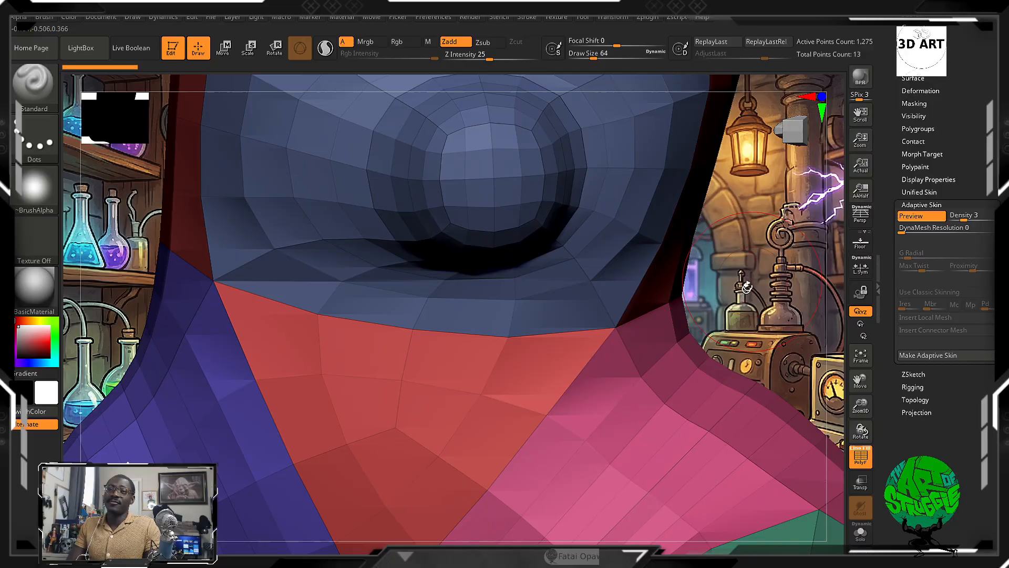
ctrl+right_drag(747, 287, 623, 319)
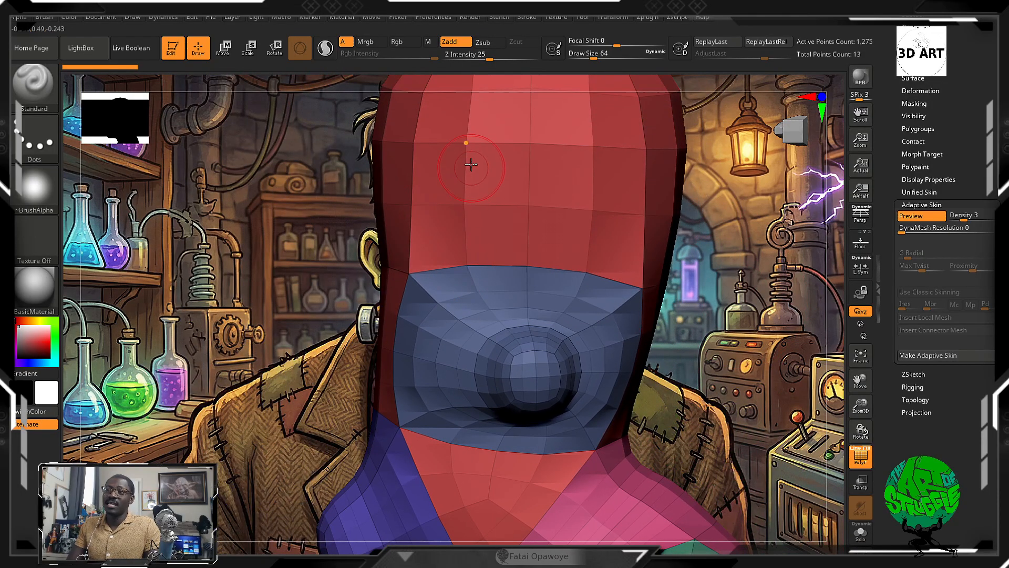
ctrl+right_drag(747, 190, 775, 390)
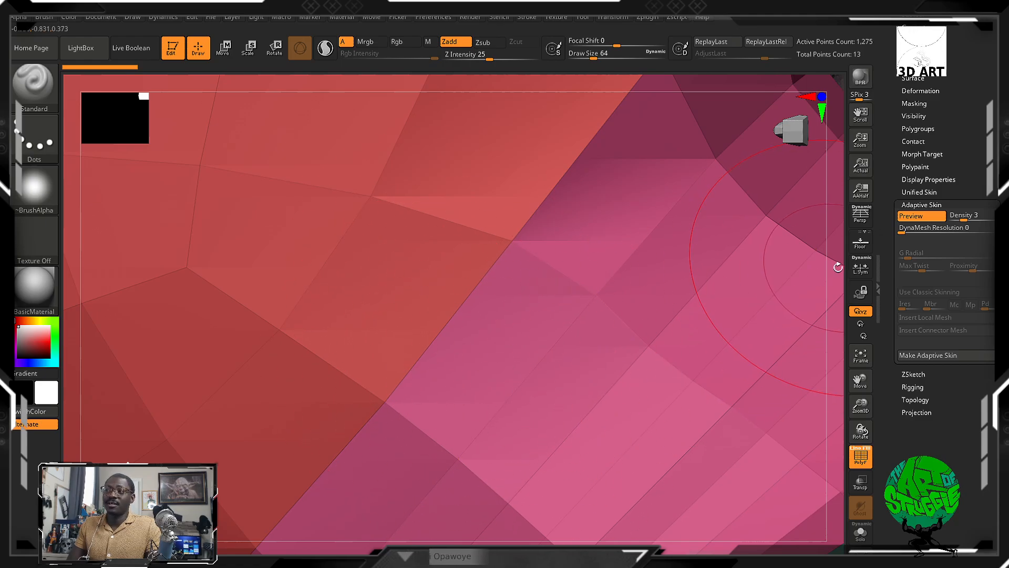
ctrl+right_drag(838, 267, 741, 31)
drag(797, 378, 701, 219)
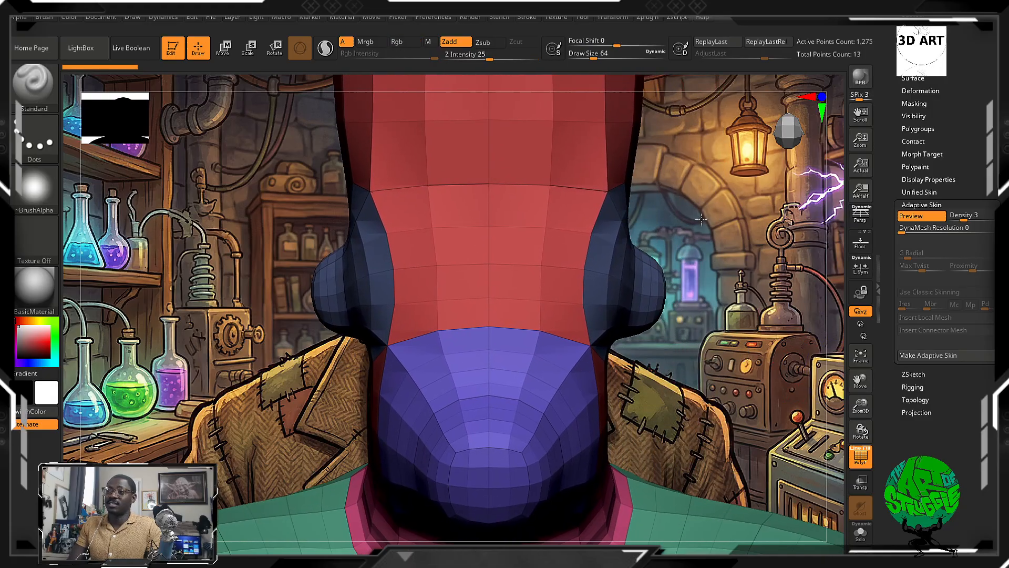
ctrl+right_drag(690, 227, 654, 188)
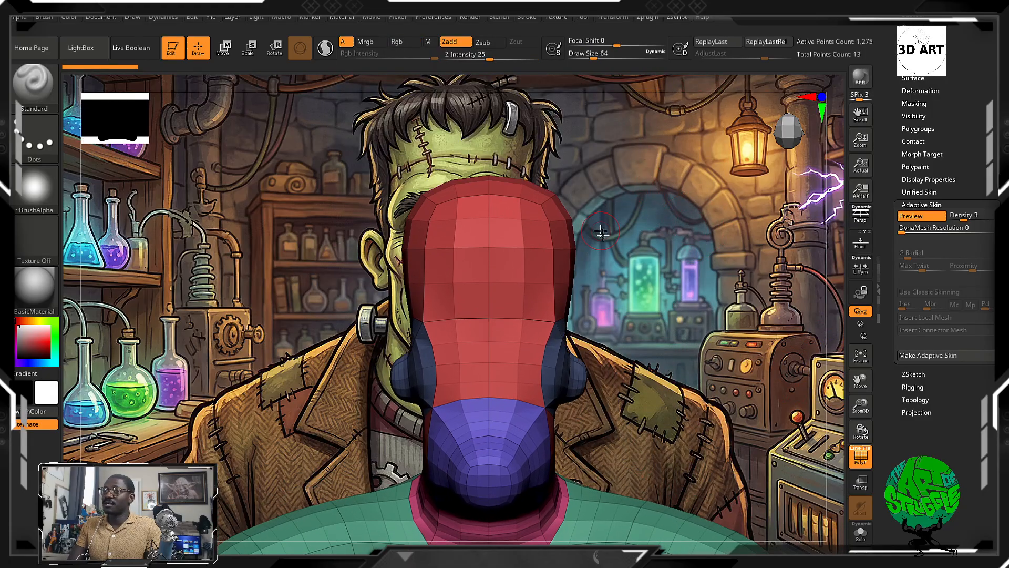
alt+drag(601, 231, 605, 238)
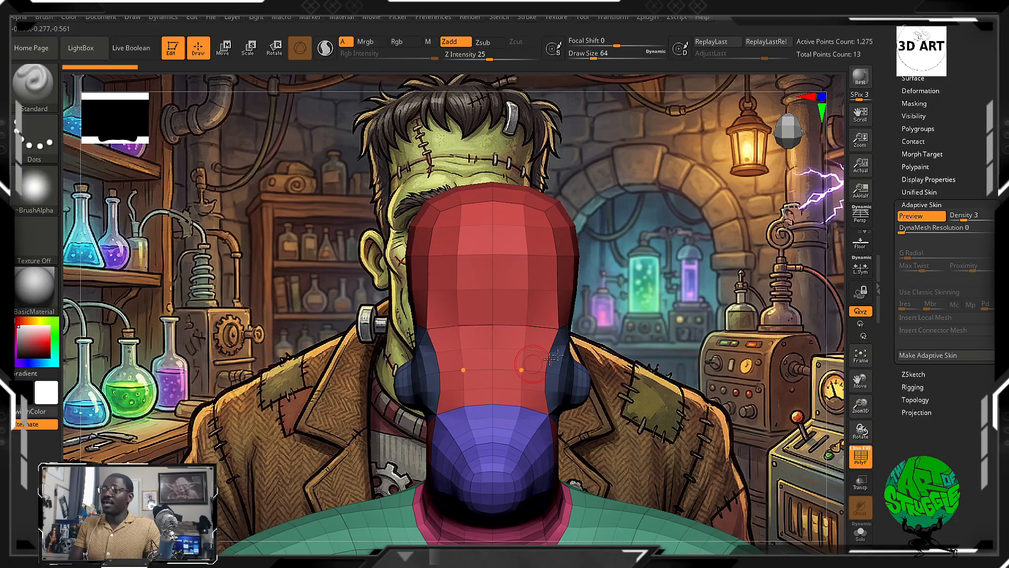
drag(689, 310, 560, 422)
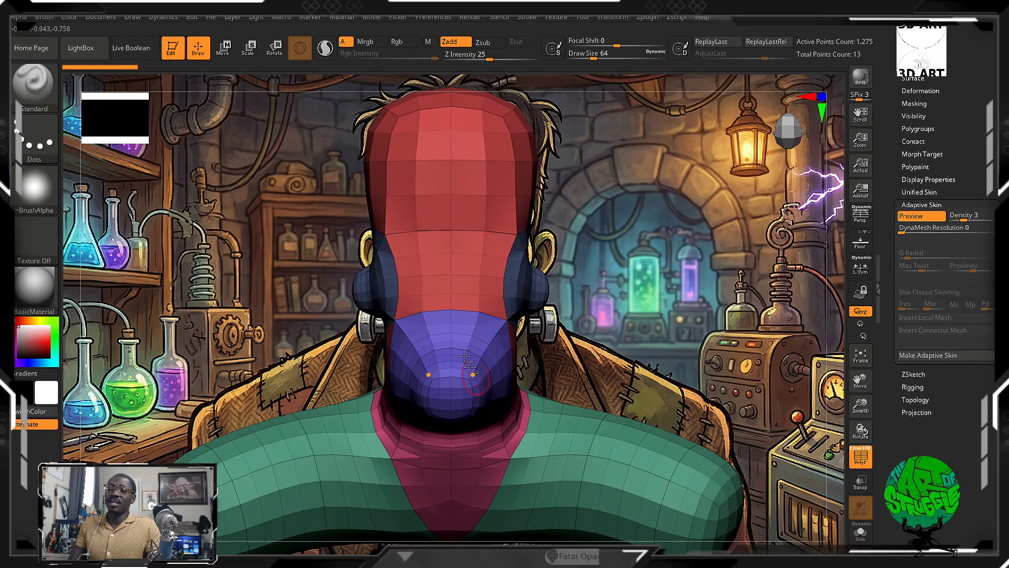
Isolate the red head polygroup on the adaptive skin preview and inspect its shape from the side and front.
key(ctrl+shift)
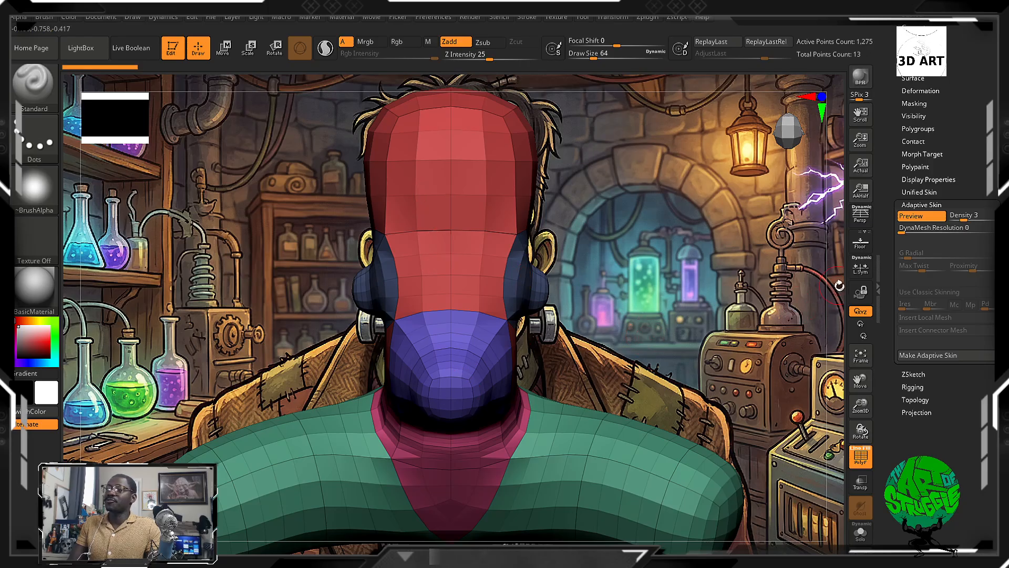
drag(840, 285, 693, 312)
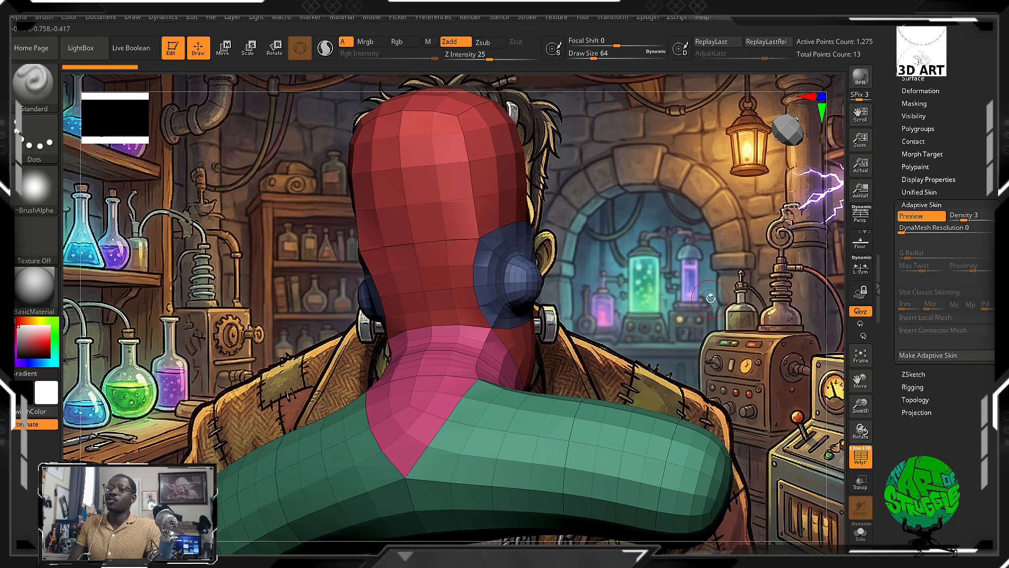
drag(827, 290, 759, 321)
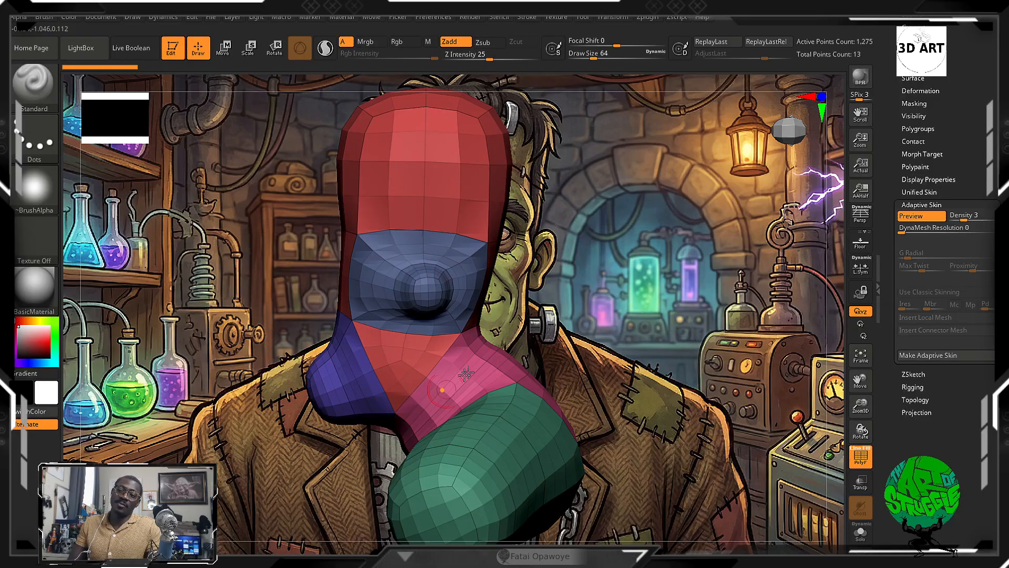
key(ctrl+shift)
ctrl+shift+click(408, 170)
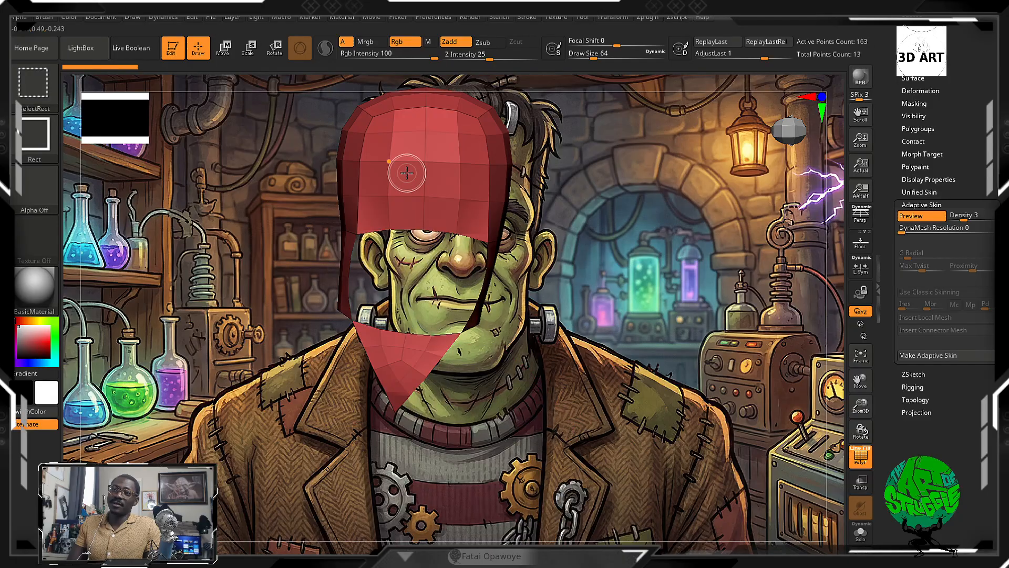
mouse_move(526, 236)
mouse_down()
mouse_move(603, 291)
mouse_move(570, 280)
mouse_up()
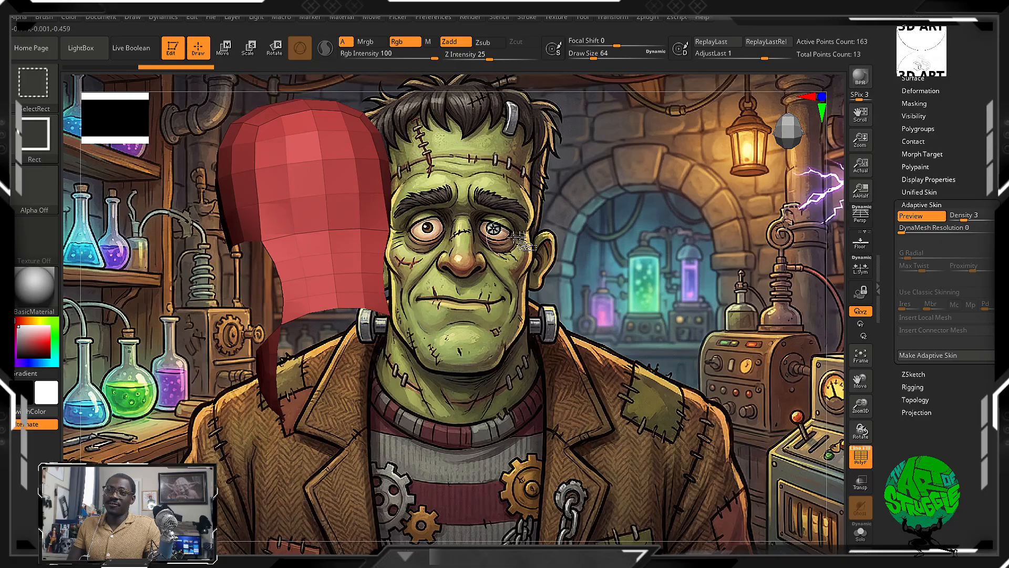
Restore the full preview, isolate the blue jaw polygroup and examine it from a slight angle.
ctrl+shift+click(589, 239)
ctrl+shift+click(401, 310)
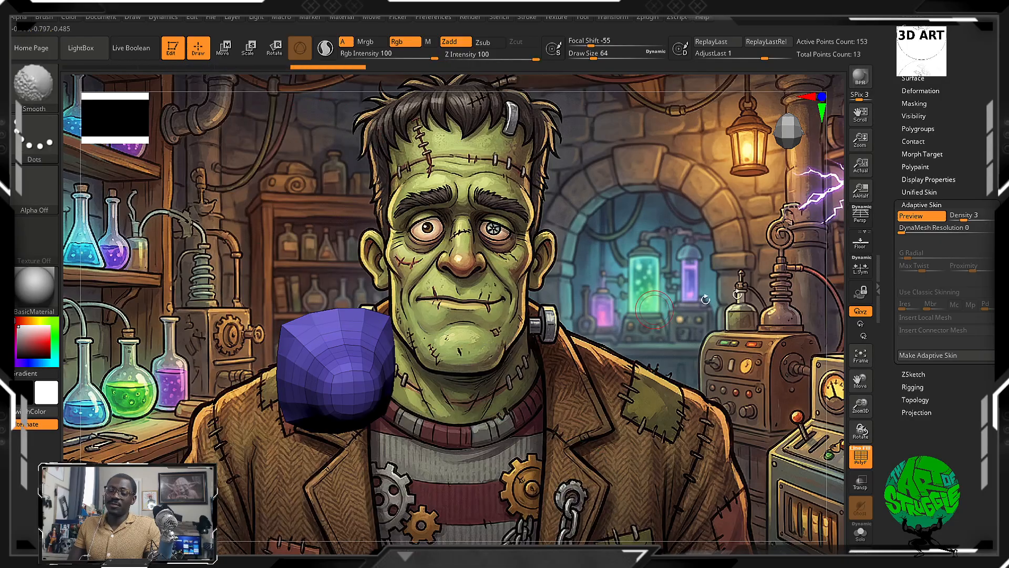
drag(789, 286, 726, 297)
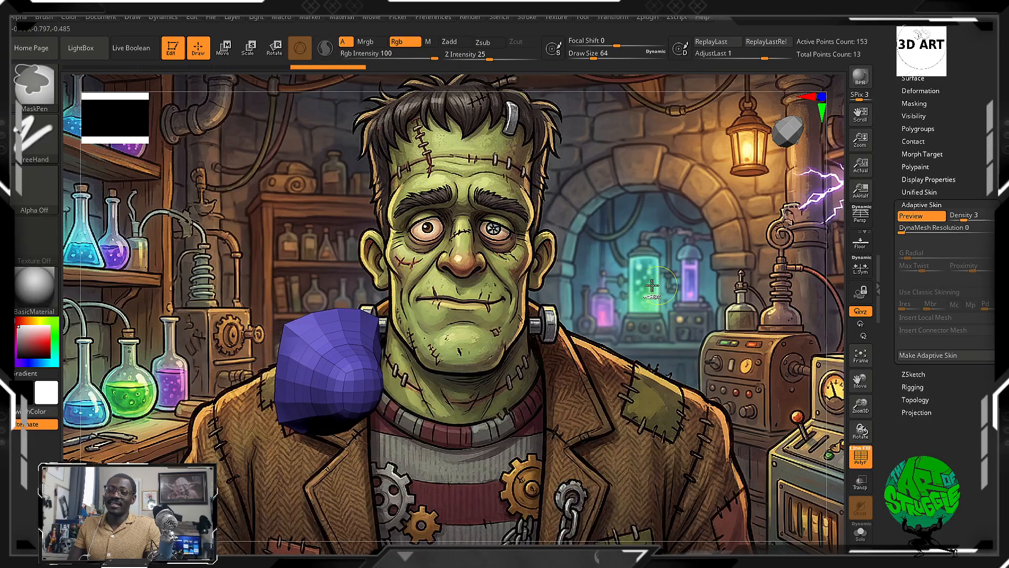
ctrl+shift+click(665, 294)
drag(660, 345, 379, 400)
Isolate the green shoulder polygroup, invert and vary the visible polygroups, and show the whole preview again.
ctrl+shift+click(466, 500)
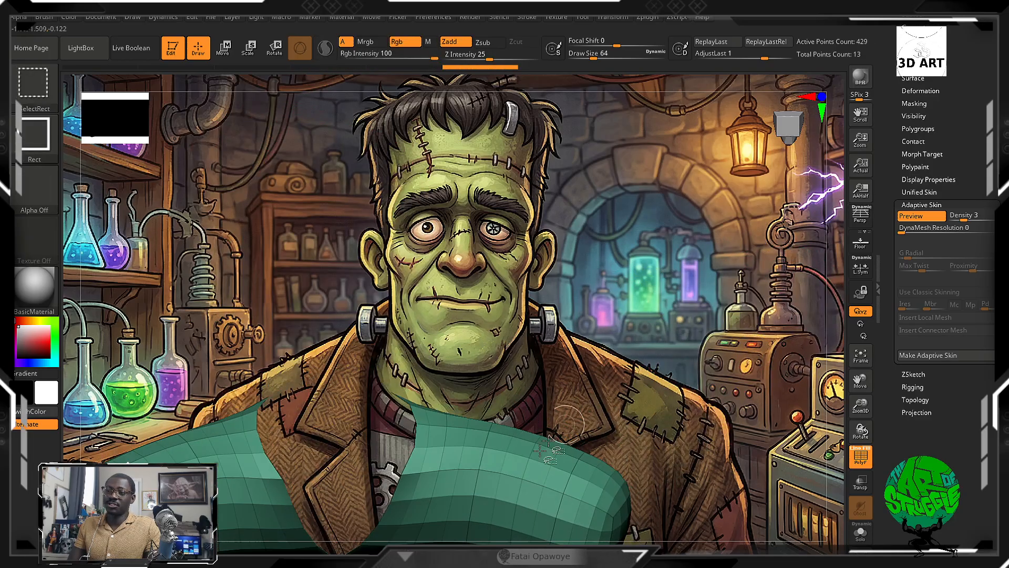
ctrl+shift+click(373, 400)
ctrl+shift+click(343, 462)
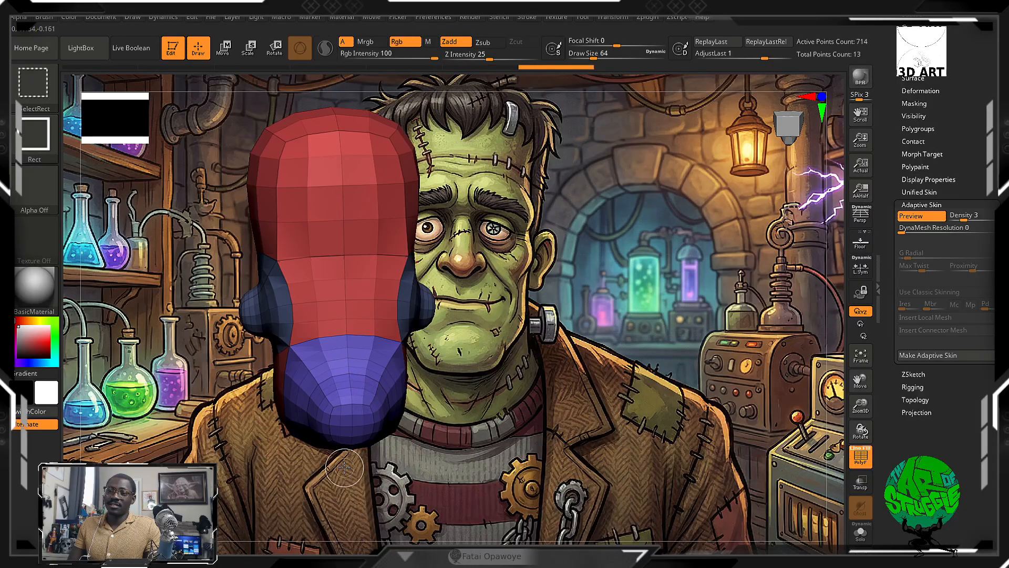
ctrl+shift+click(347, 397)
ctrl+shift+click(334, 296)
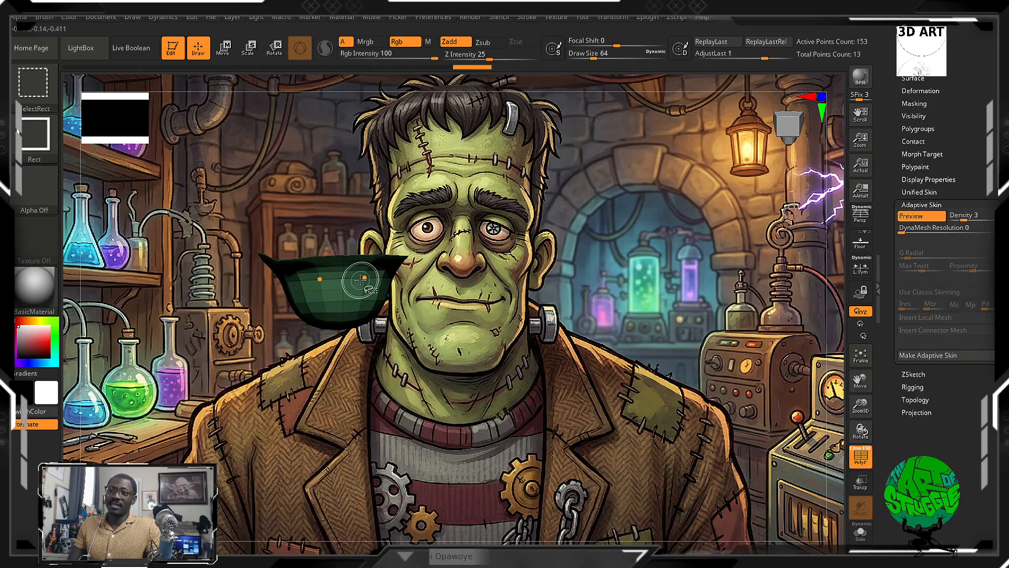
ctrl+shift+drag(725, 315, 677, 263)
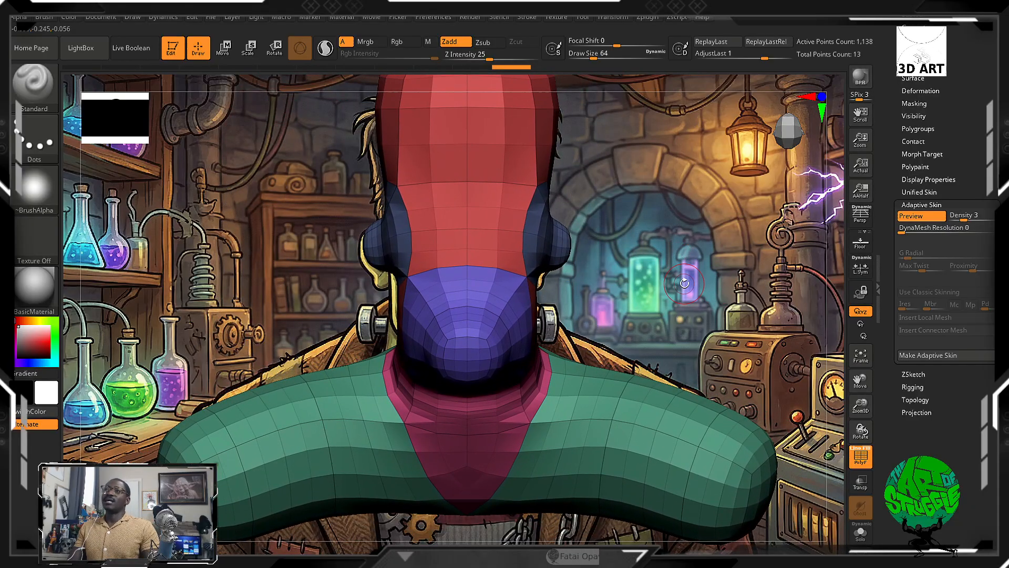
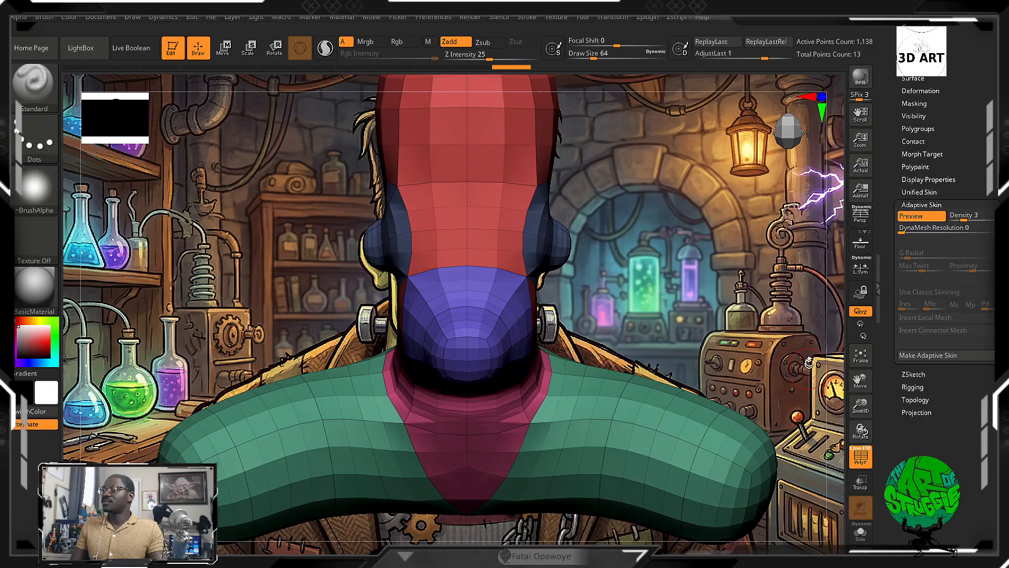
Turn off the ZSphere preview and make the adaptive skin at Density 3 with DynaMesh Resolution 0.
scroll(982, 82, up, 5)
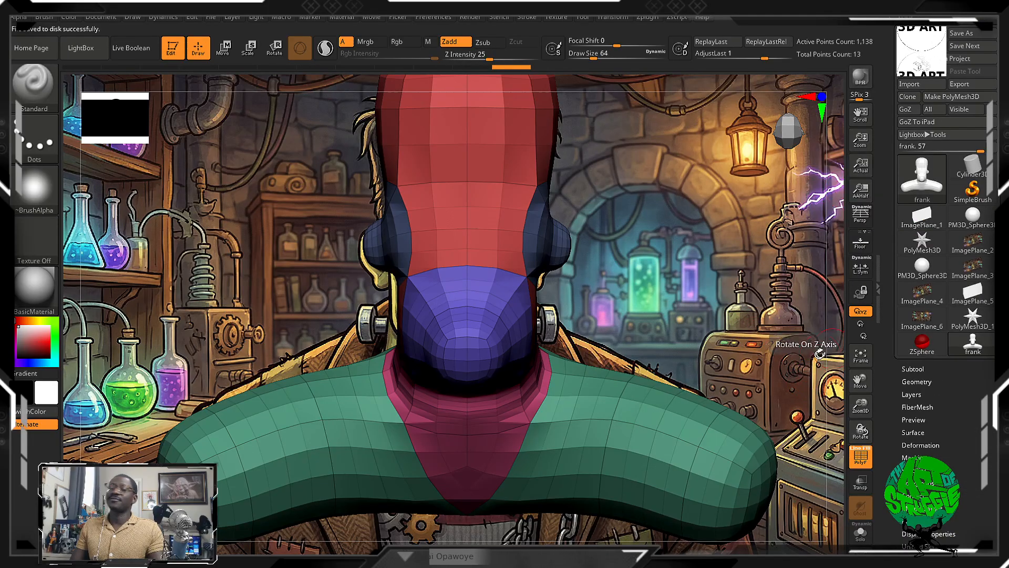
mouse_move(903, 169)
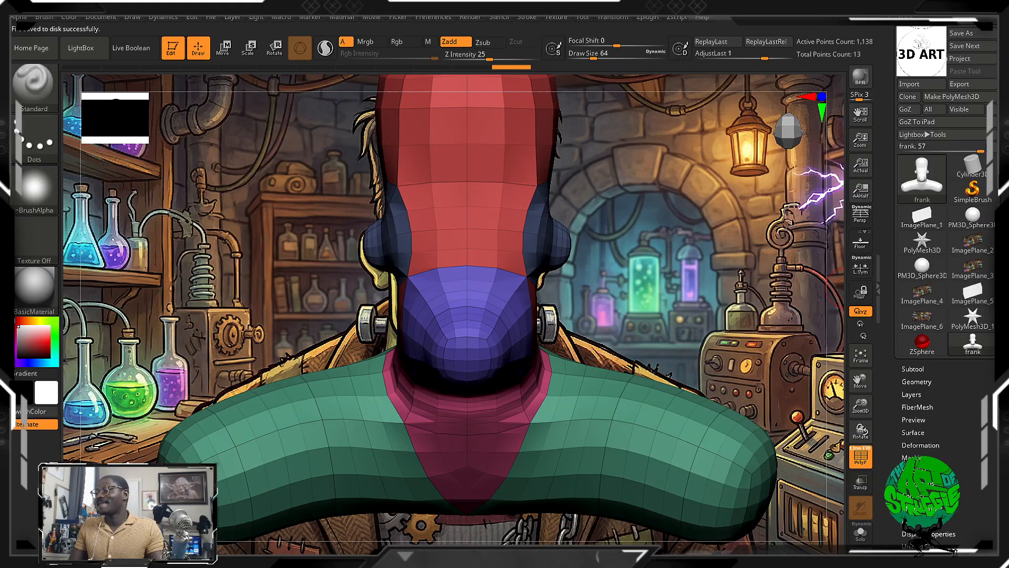
scroll(947, 211, down, 4)
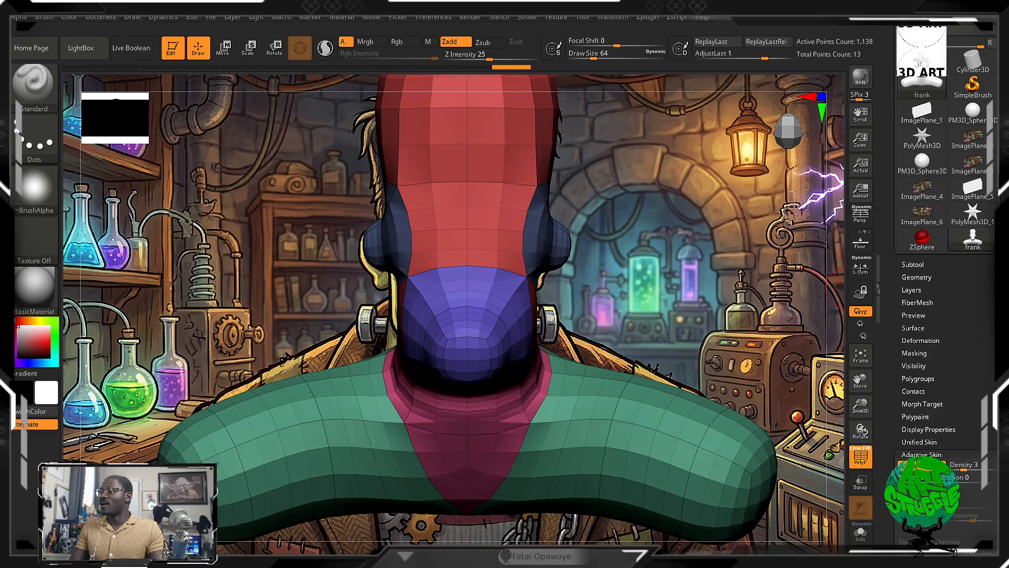
scroll(932, 402, down, 5)
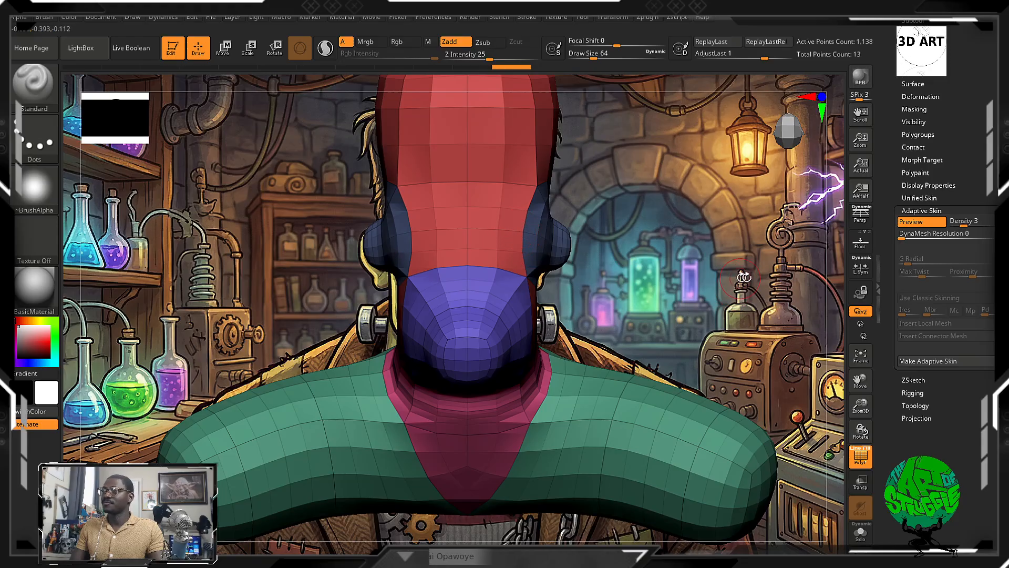
key(a)
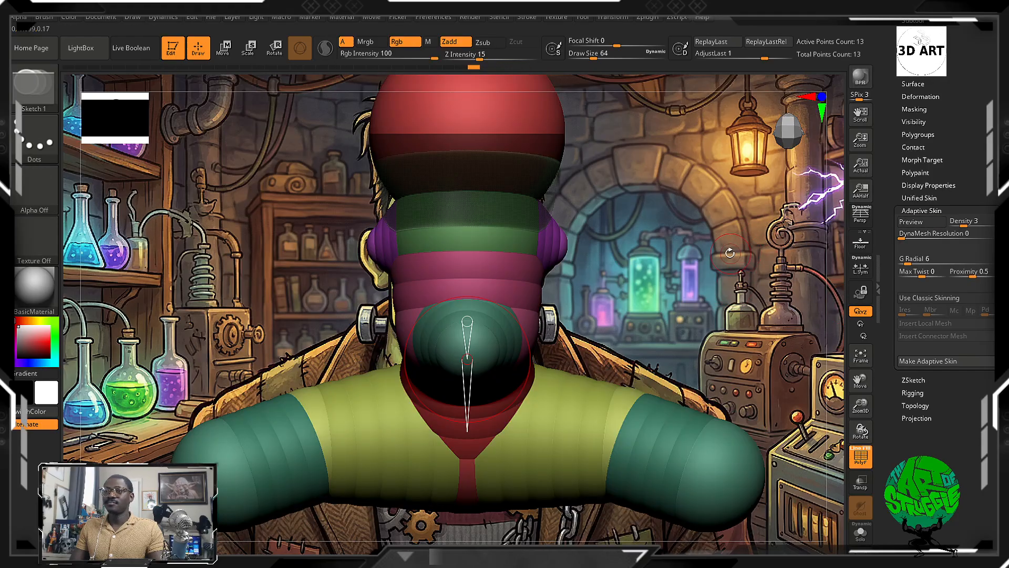
drag(750, 252, 692, 255)
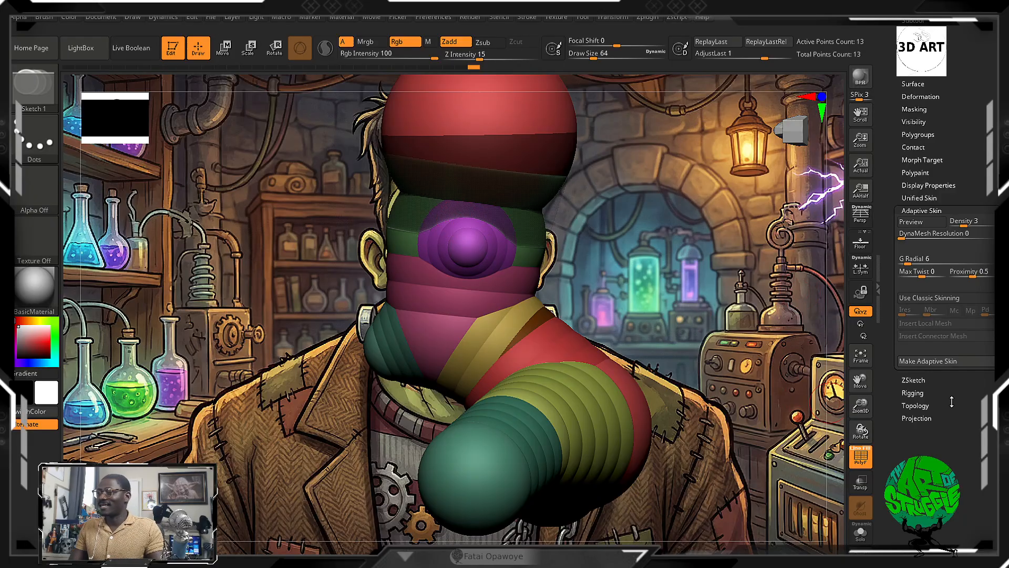
click(947, 362)
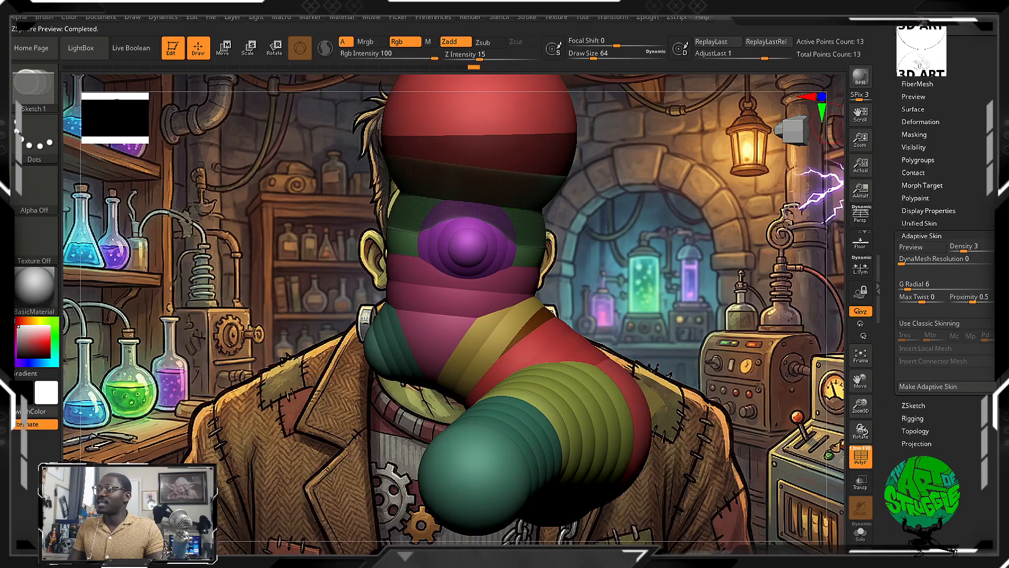
Switch the active tool from the ZSphere model to the generated Skin_frank mesh.
scroll(946, 237, up, 6)
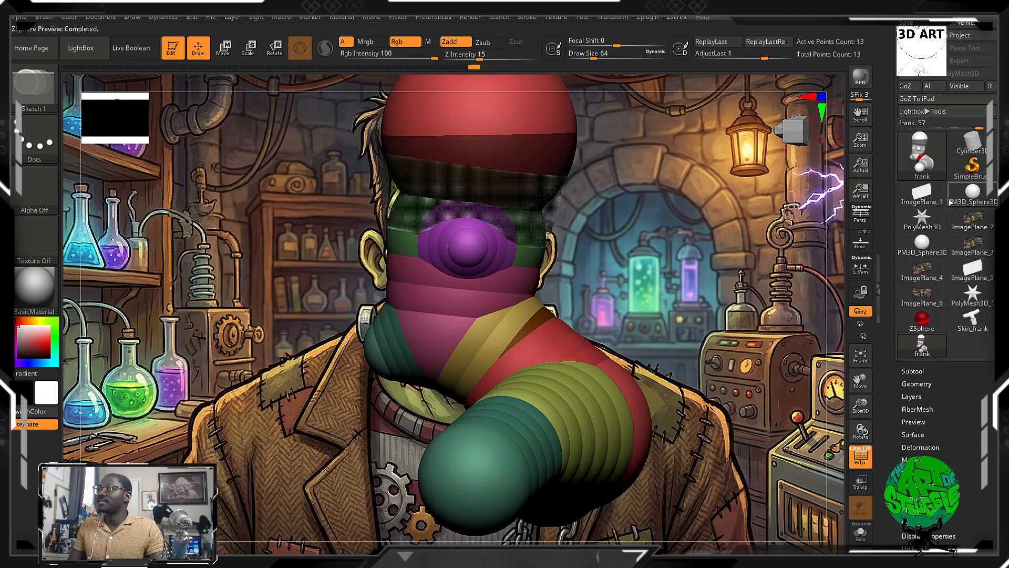
click(925, 158)
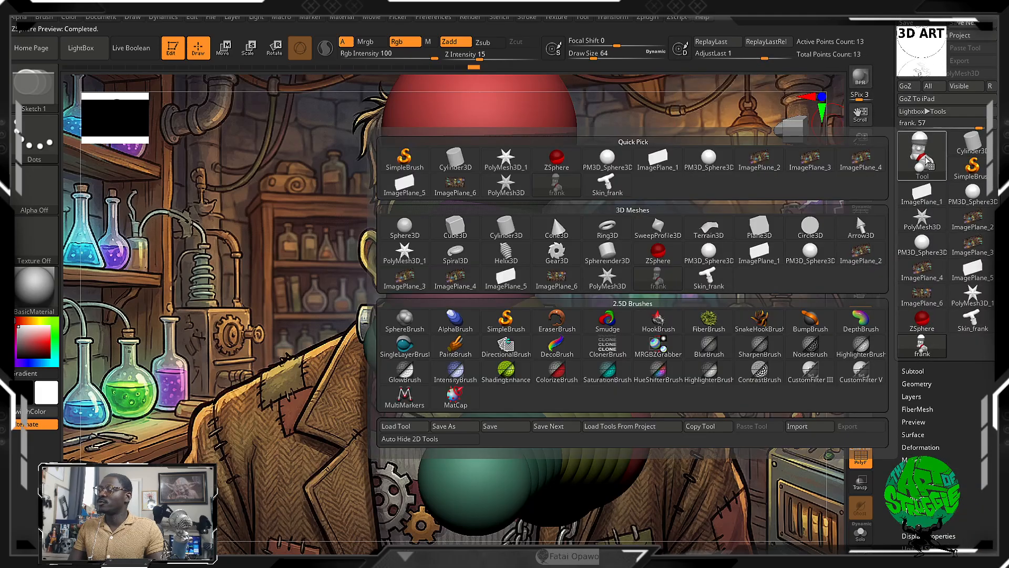
click(709, 277)
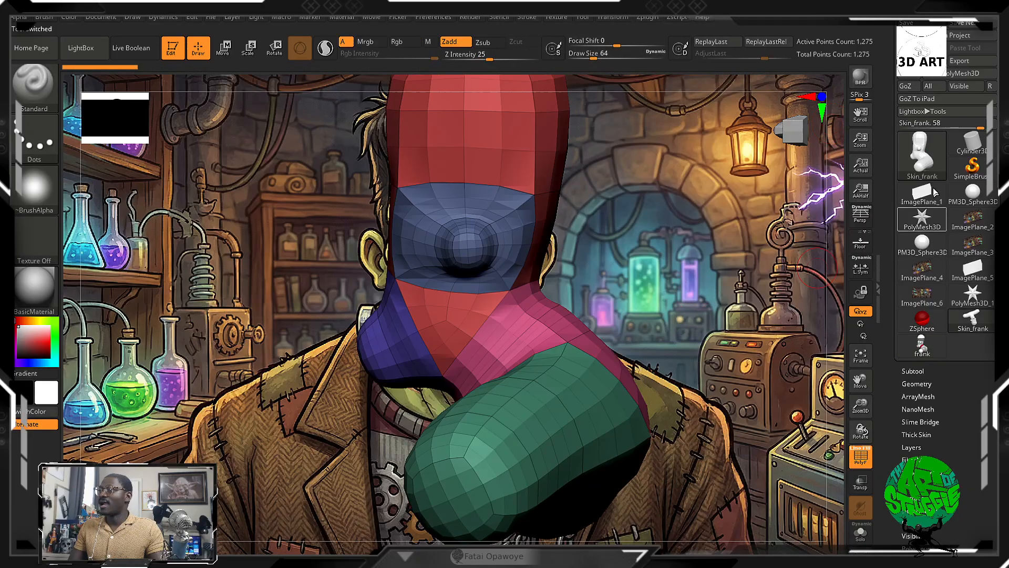
click(929, 172)
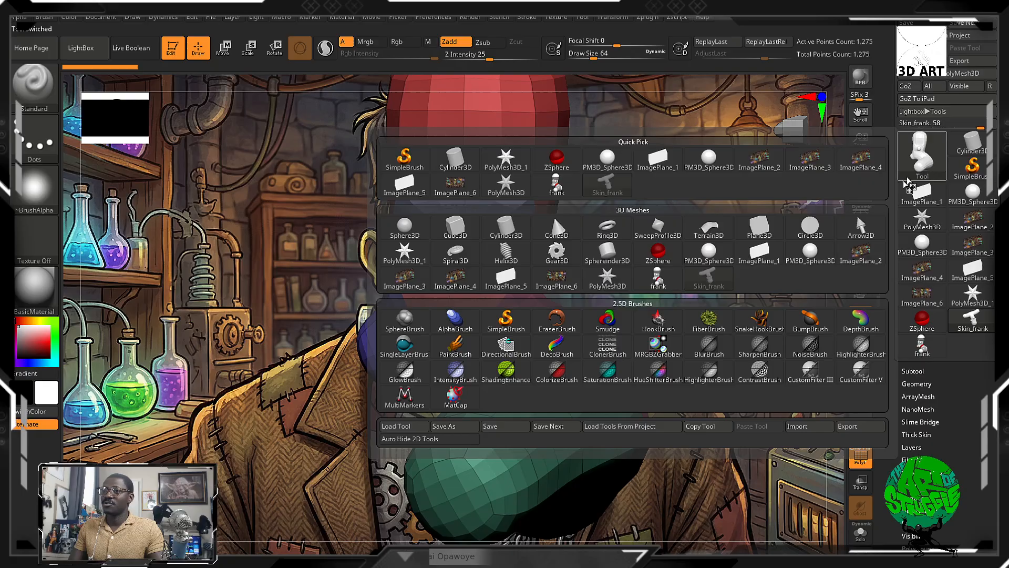
alt+drag(662, 345, 612, 346)
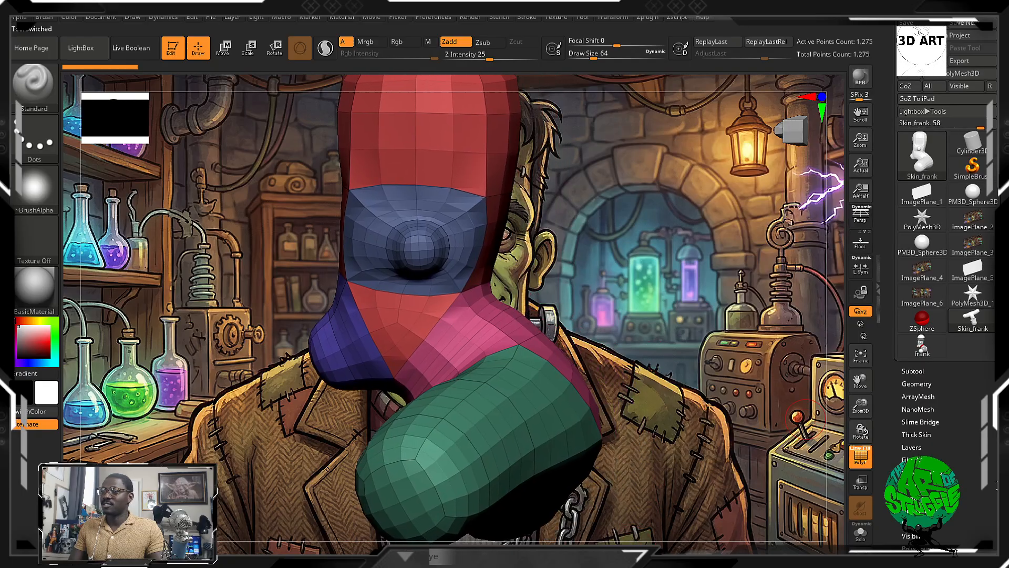
Hide the polyframe, display the Skin_frank subtool list, and frame the bust from the front.
click(861, 456)
drag(861, 430, 925, 371)
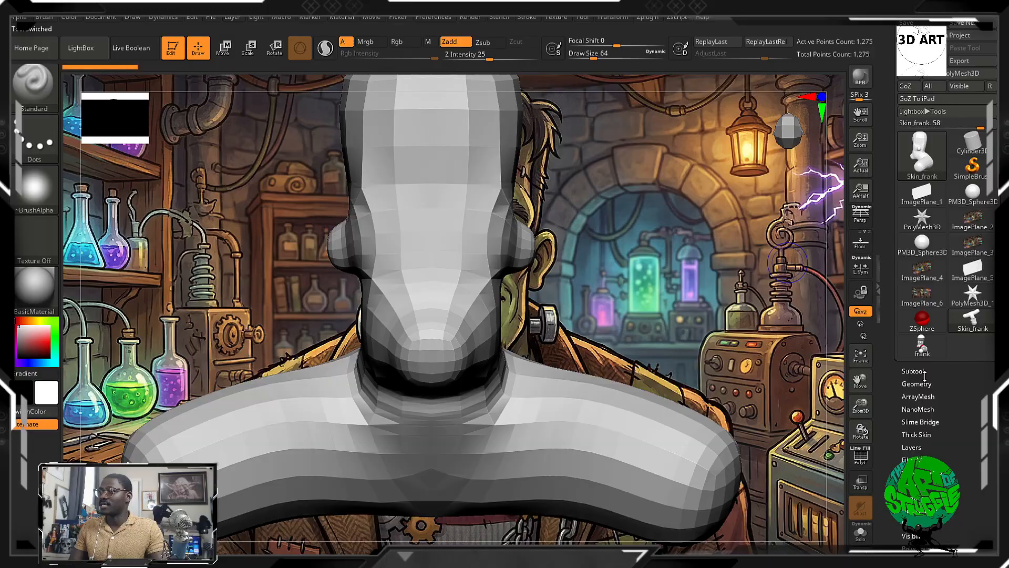
click(925, 372)
alt+drag(695, 367, 610, 213)
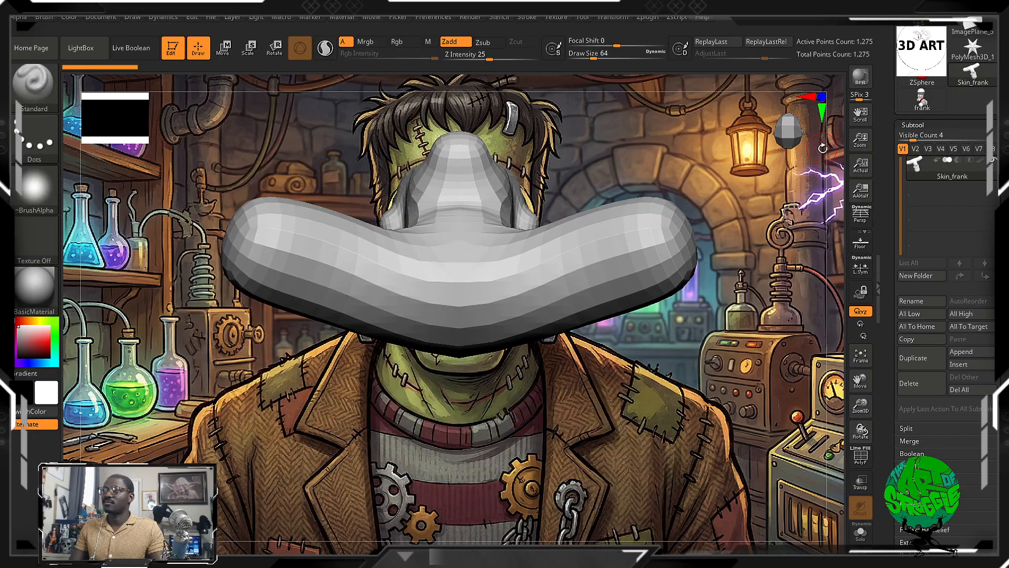
click(862, 363)
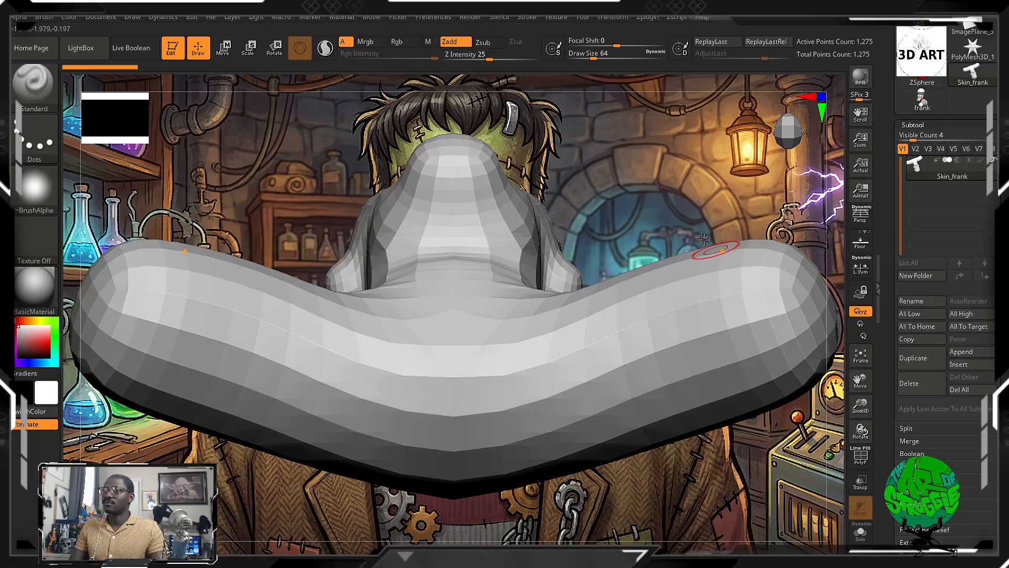
shift+drag(647, 252, 659, 260)
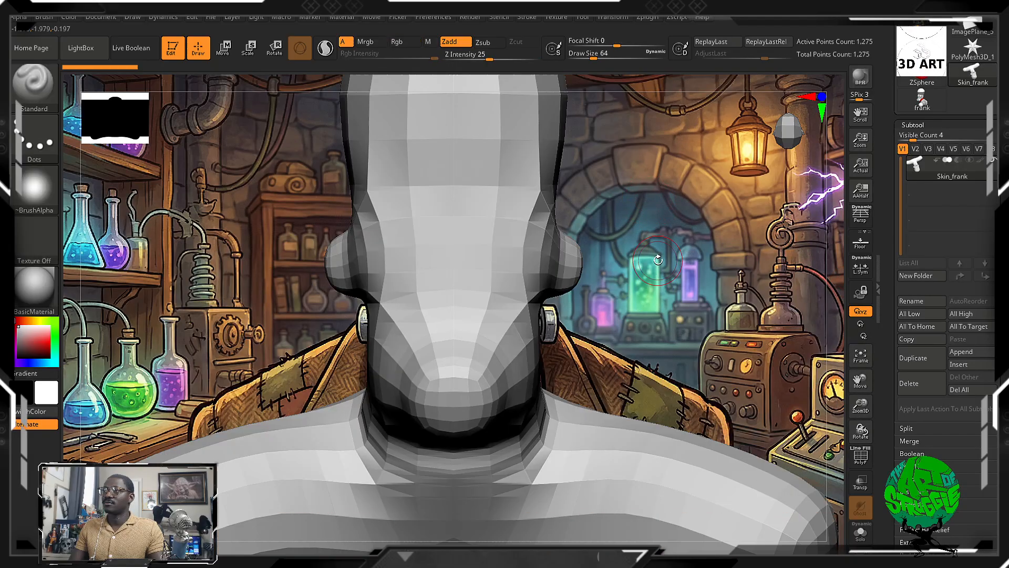
key(f)
drag(638, 214, 639, 197)
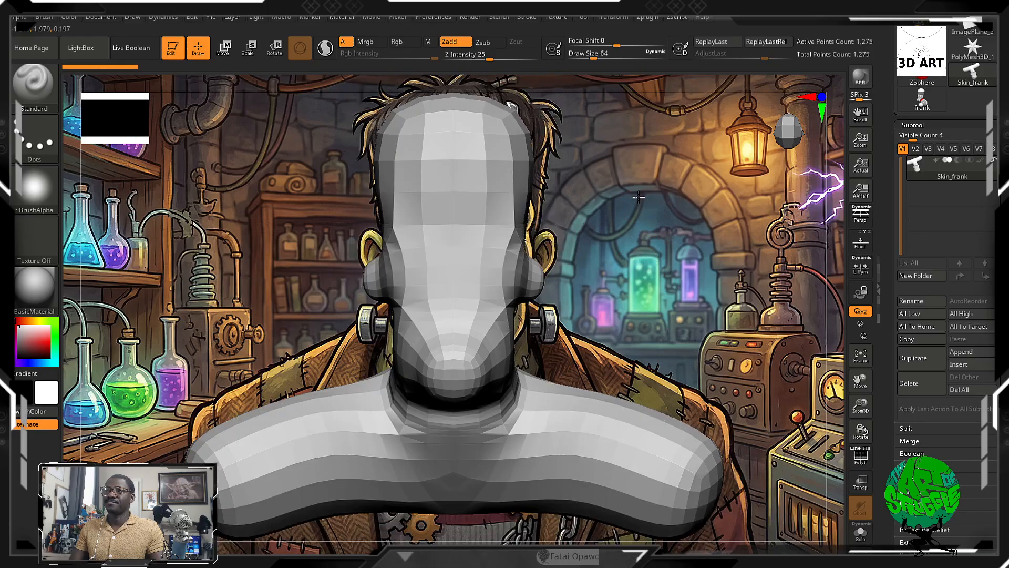
Set the Front reference view's Model Opacity to 73 so the Frankenstein image shows through the bust.
click(615, 17)
mouse_move(552, 18)
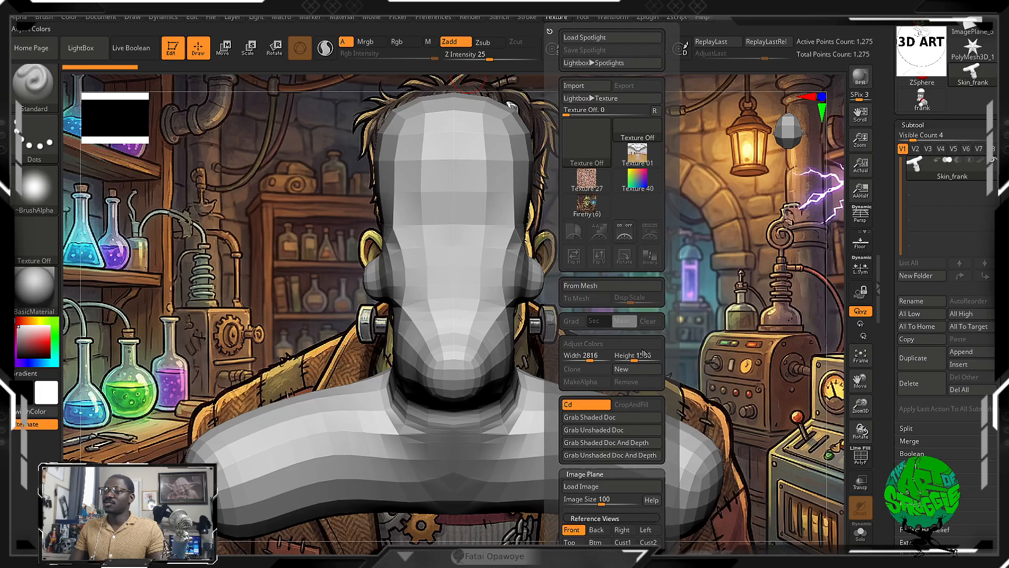
drag(671, 337, 664, 246)
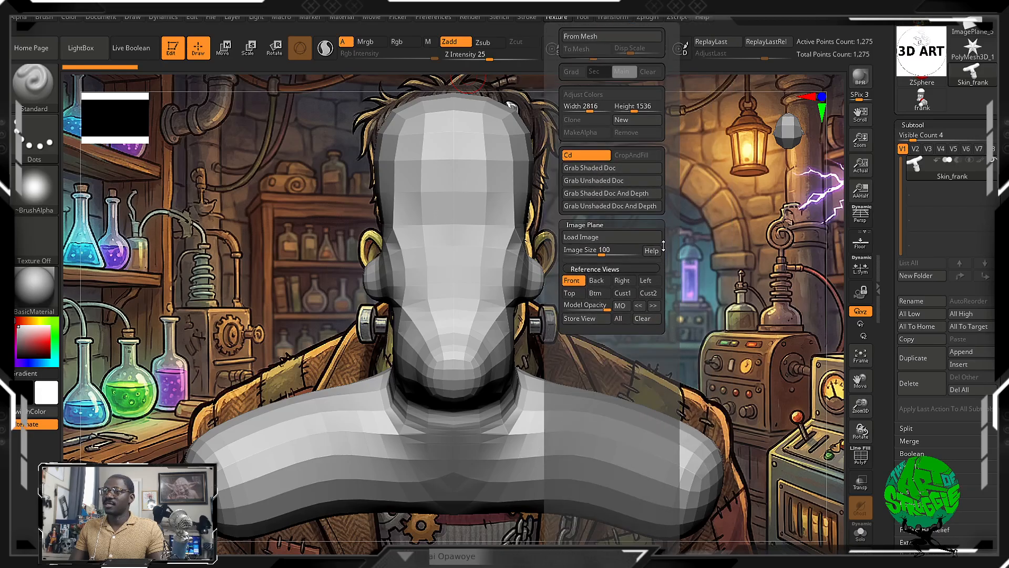
click(587, 305)
drag(587, 306, 590, 308)
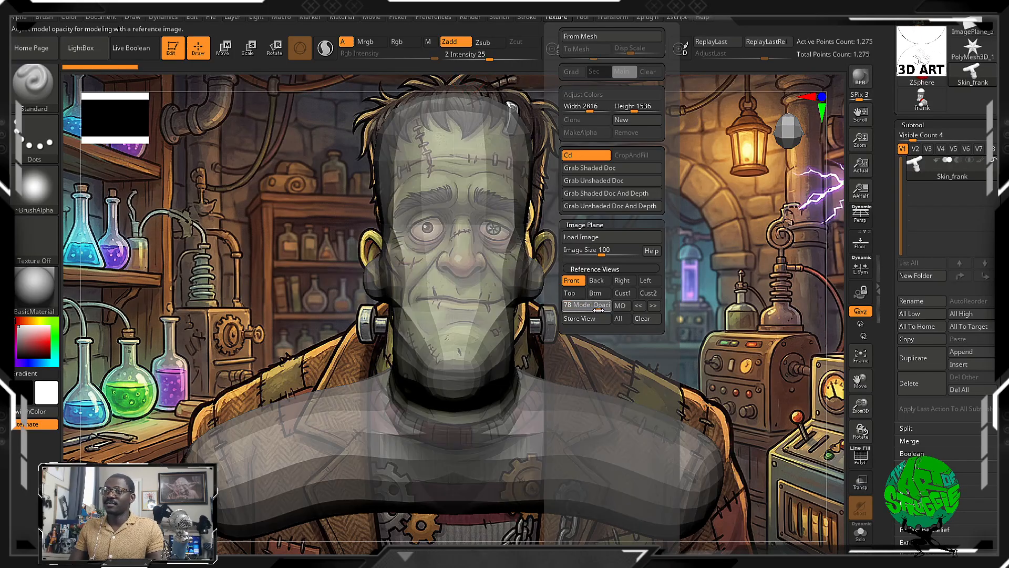
click(596, 309)
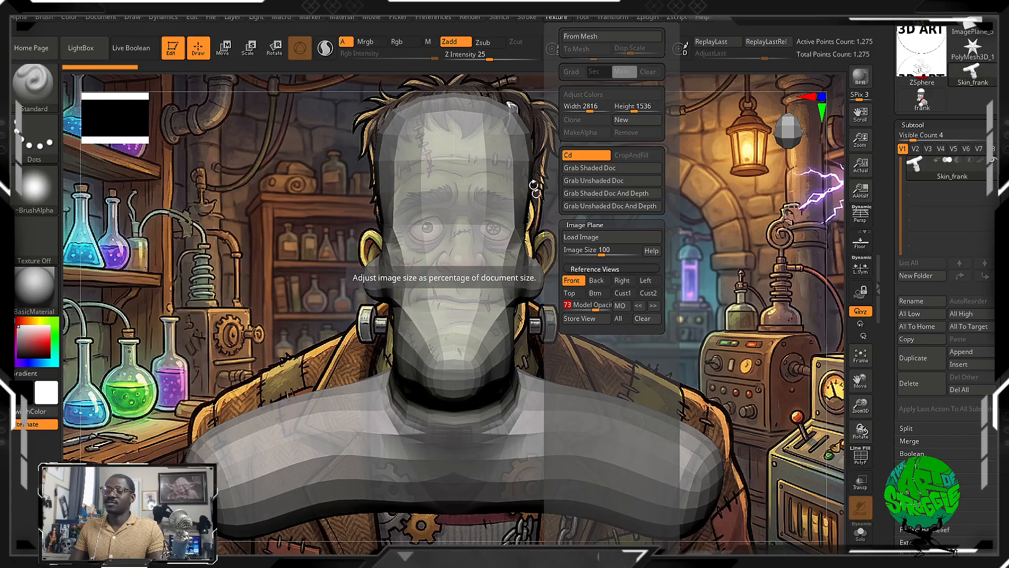
mouse_move(627, 247)
alt+mouse_down()
mouse_move(627, 229)
mouse_move(626, 261)
mouse_move(622, 230)
mouse_move(631, 311)
mouse_move(593, 285)
mouse_move(599, 263)
alt+mouse_up()
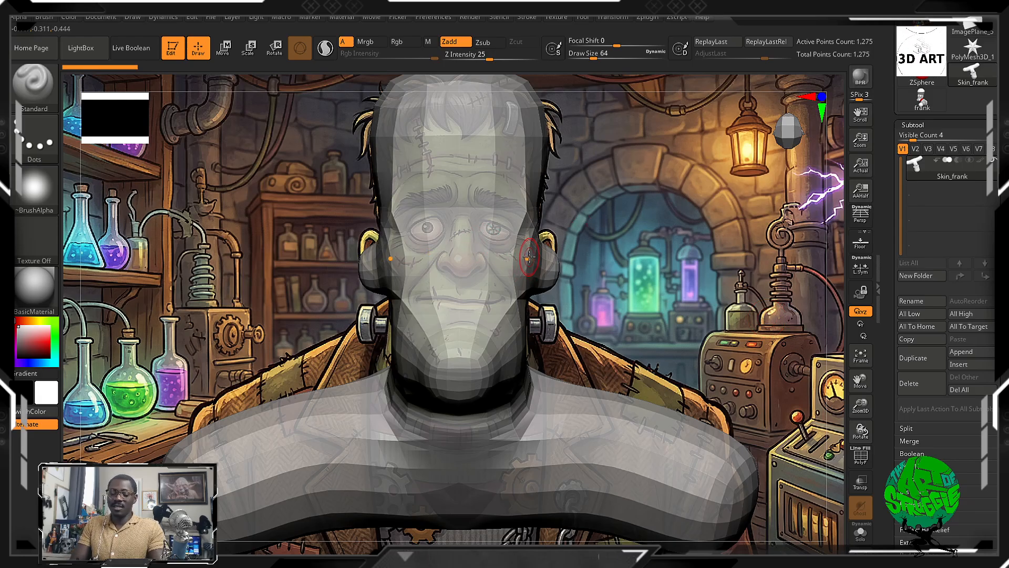
Select the Move brush for sculpting the Frankenstein head and enlarge its Draw Size to 192.
key(b)
key(m)
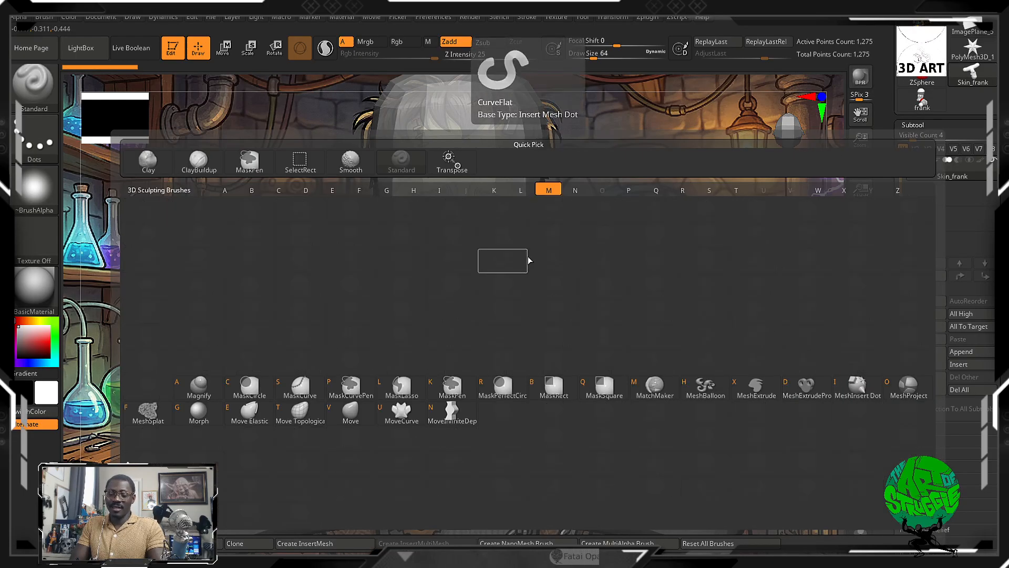
key(v)
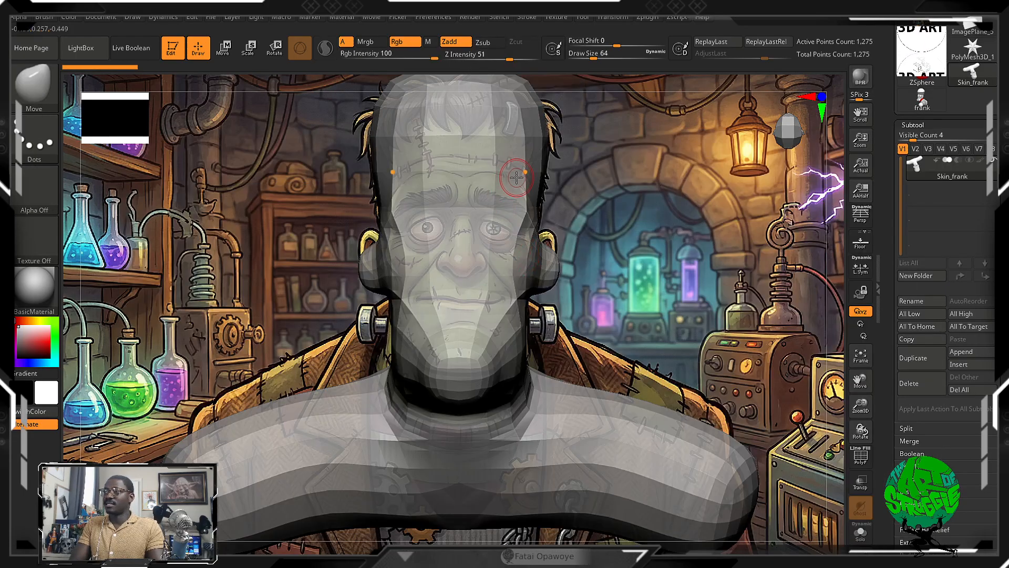
key(ctrl+z)
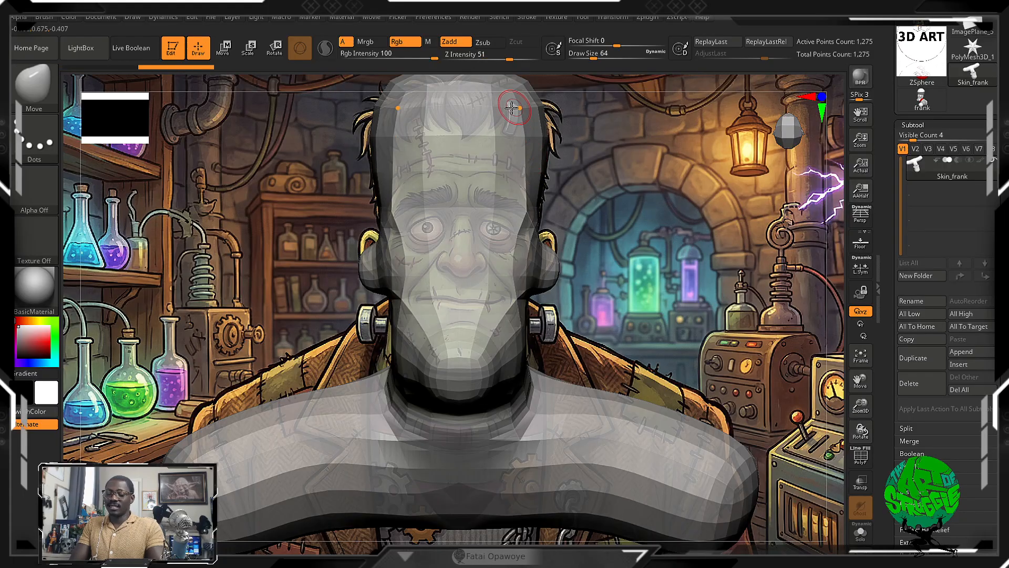
key(])
key(])
key(])
key(])
key(])
key(])
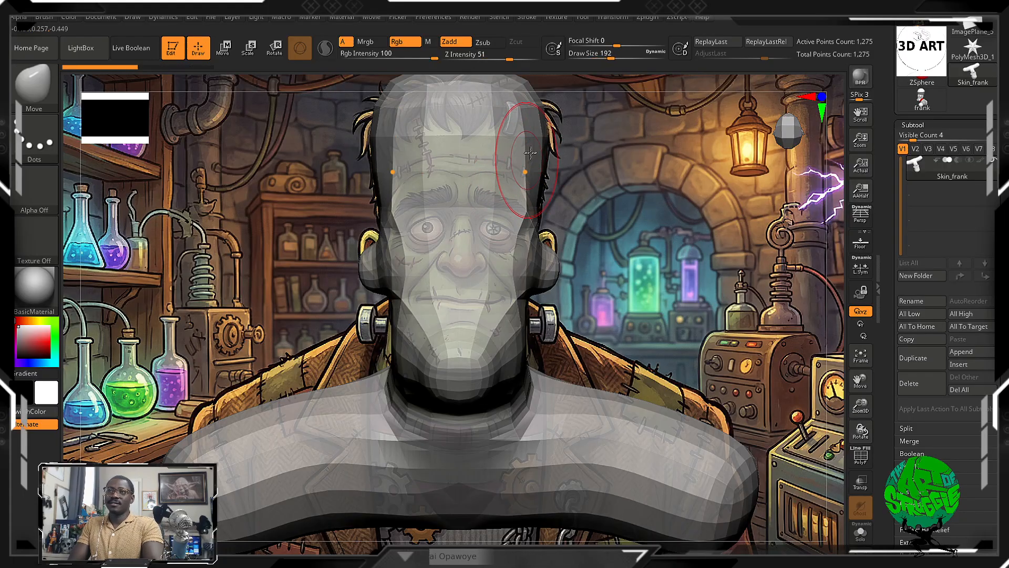
drag(518, 137, 511, 130)
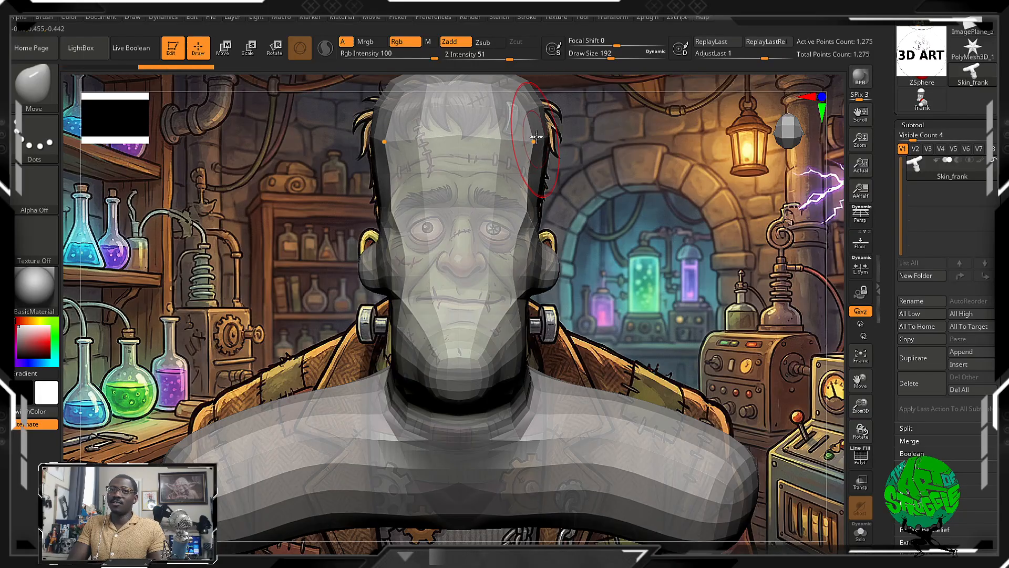
key(ctrl+z)
key(ctrl+z)
key(ctrl+z)
key(ctrl+z)
key(ctrl+z)
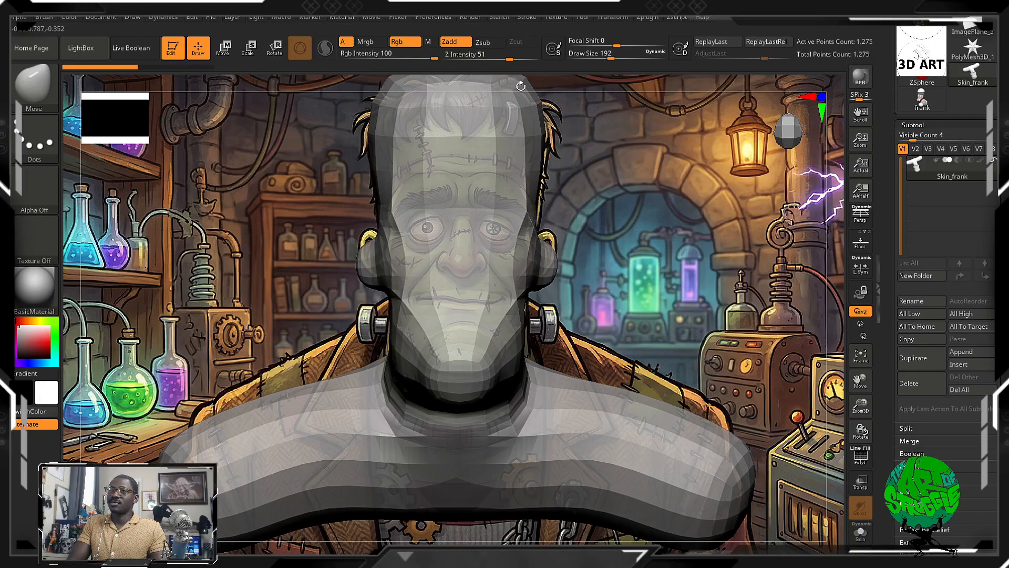
Pull the upper sides of the head outward with the Move brush to match the flat-topped hair silhouette in the reference.
mouse_move(603, 157)
alt+mouse_down()
mouse_move(596, 132)
mouse_move(555, 121)
alt+mouse_up()
right_drag(480, 90, 489, 84)
alt+drag(568, 140, 570, 132)
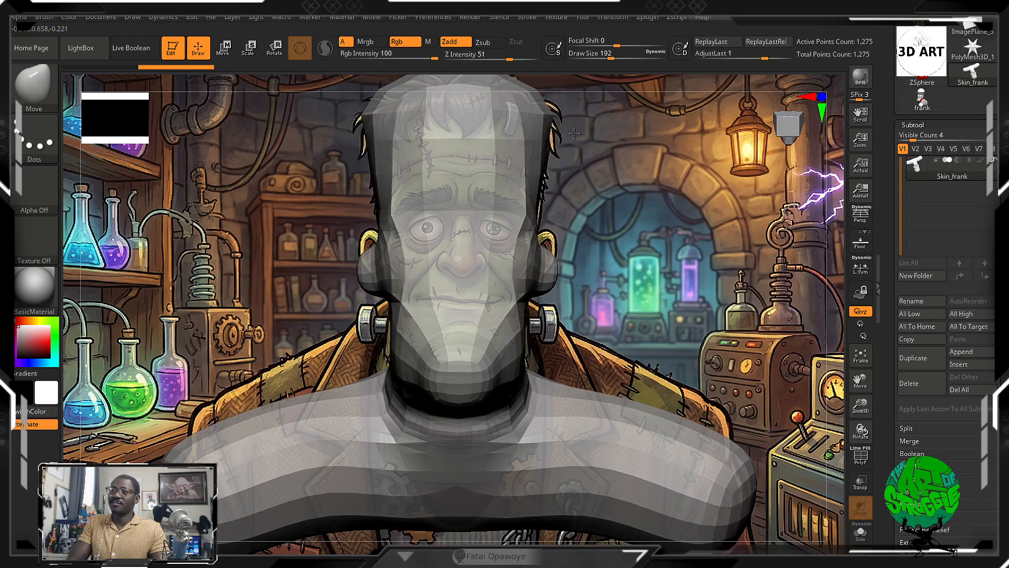
right_drag(507, 98, 515, 107)
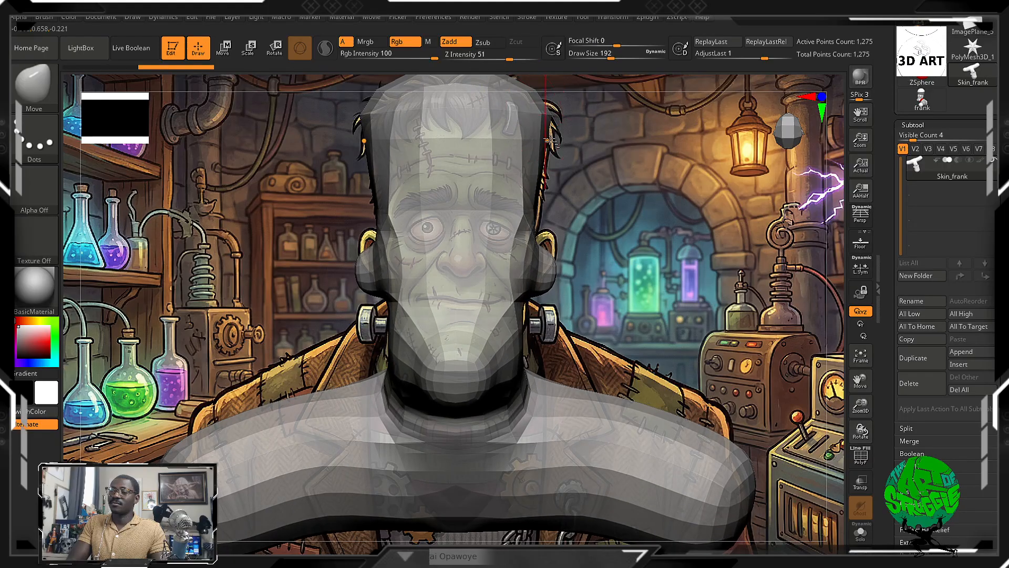
Move the ears upward toward the reference and reshape the sides of the chin and jaw.
drag(549, 252, 549, 233)
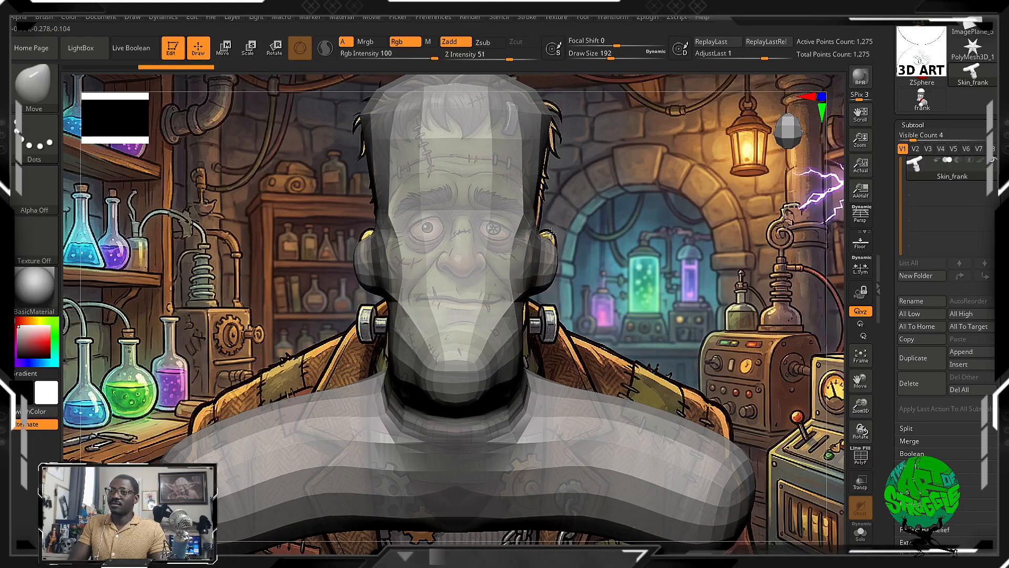
drag(554, 268, 552, 244)
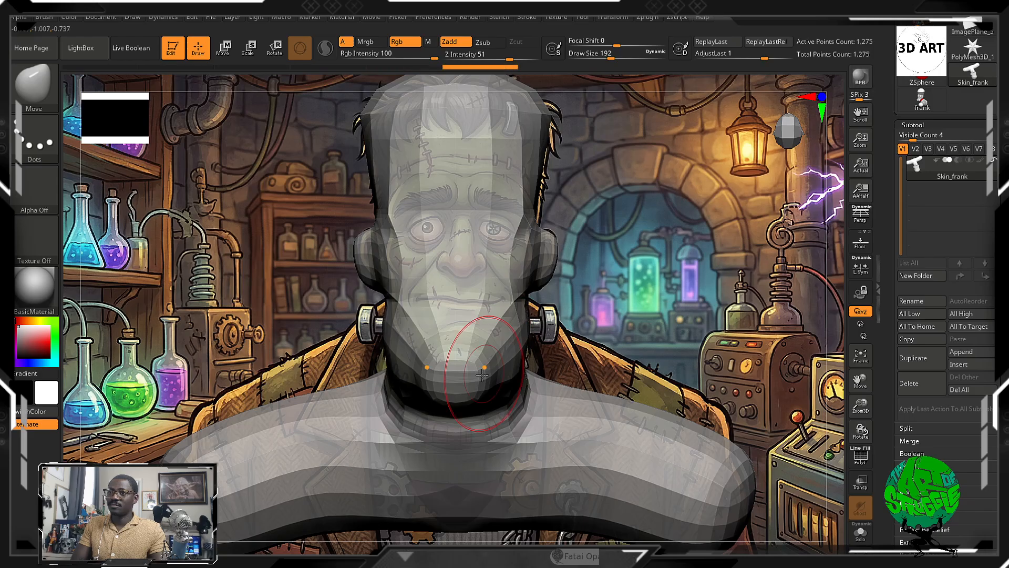
mouse_move(479, 376)
mouse_down()
mouse_move(498, 365)
mouse_move(507, 397)
mouse_move(525, 319)
mouse_up()
Enlarge the Move brush to Draw Size 344 and align the cheeks, temples, sides of the head and shoulders with the reference.
key(s)
key(bracketright)
key(bracketright)
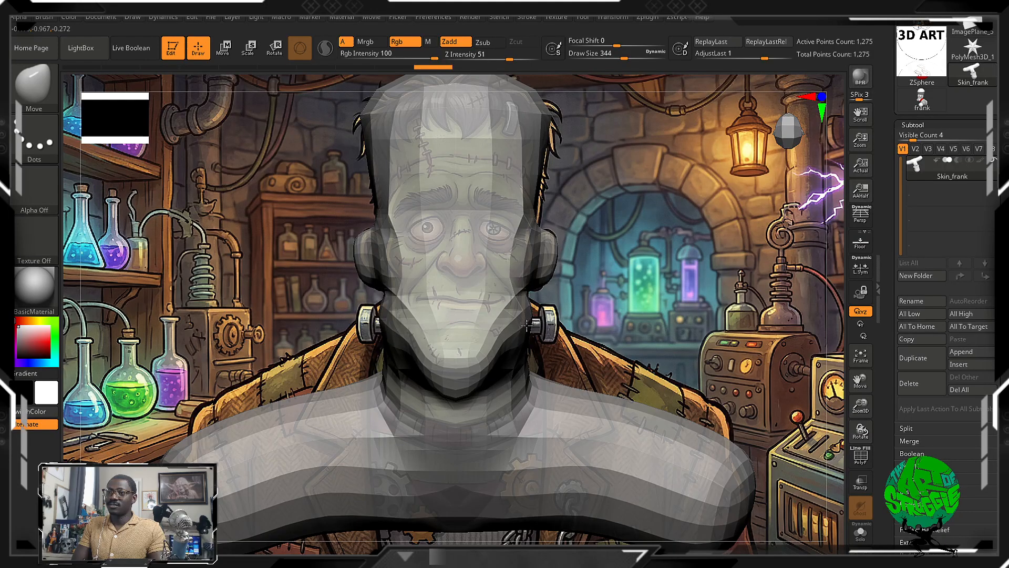
drag(515, 283, 519, 274)
drag(511, 221, 519, 220)
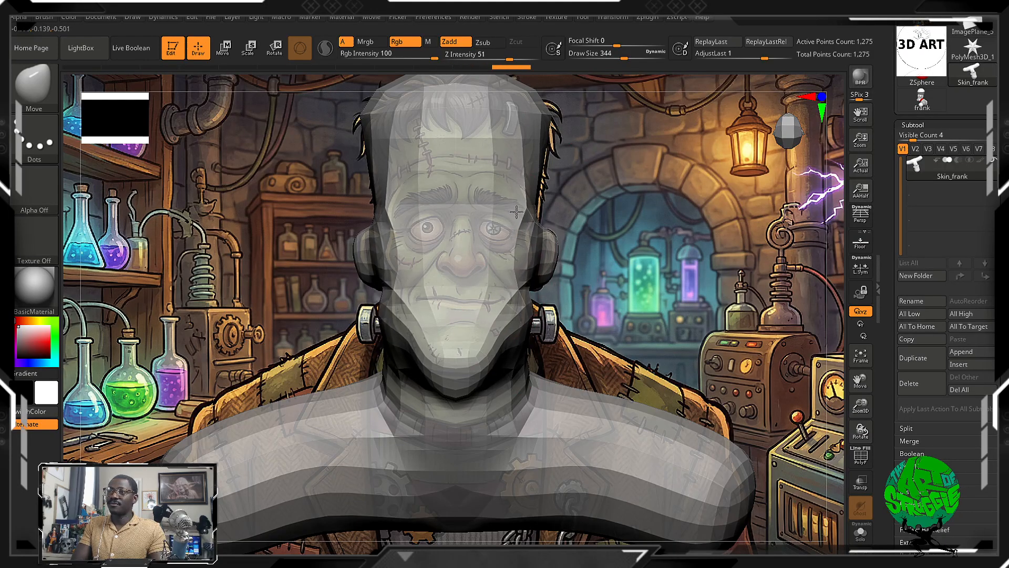
drag(532, 178, 540, 181)
drag(544, 130, 553, 127)
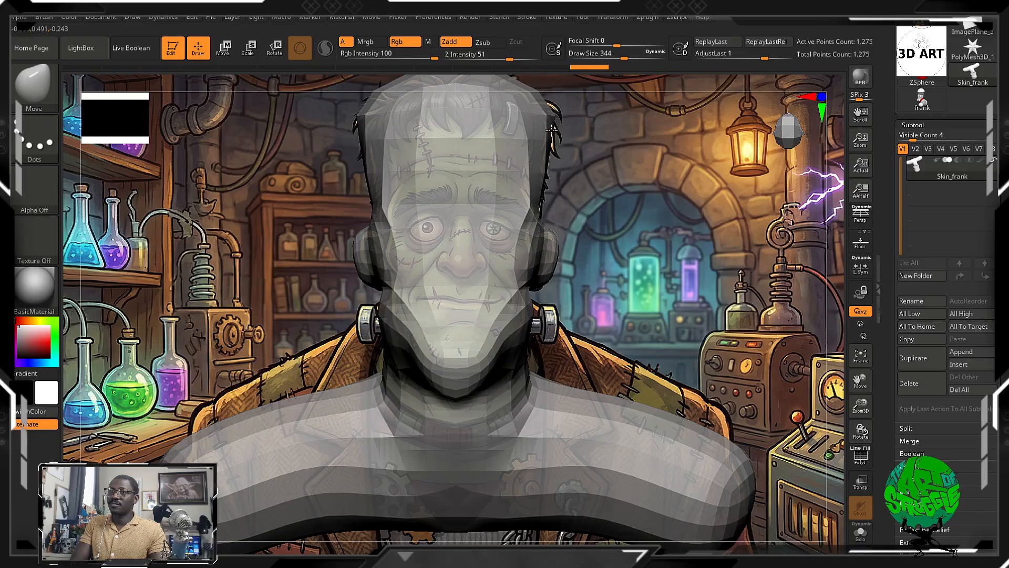
drag(600, 396, 604, 388)
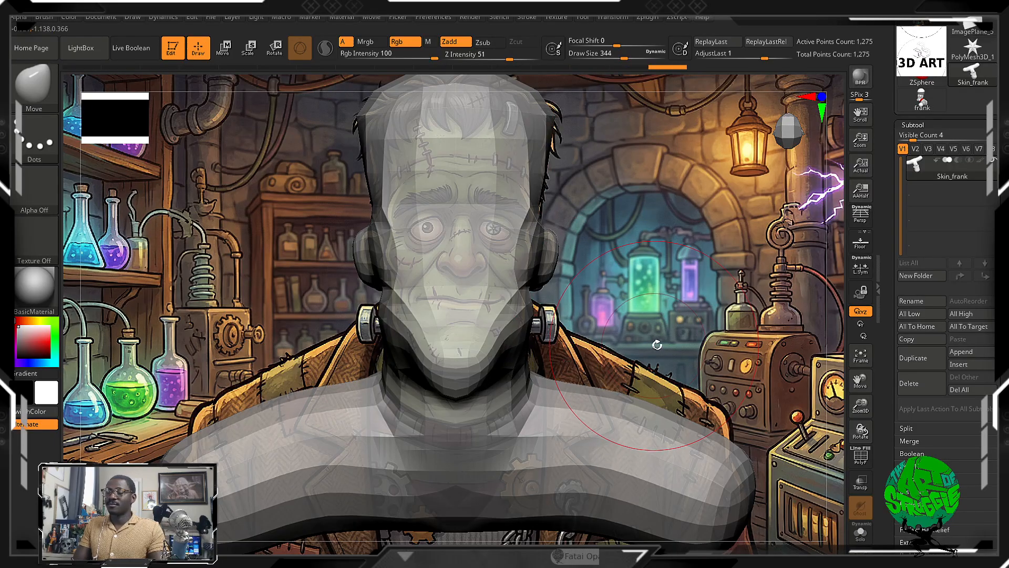
From the side view, pull the forehead forward and extend the back of the skull backward.
mouse_move(699, 349)
mouse_down()
mouse_move(653, 348)
mouse_move(450, 266)
mouse_up()
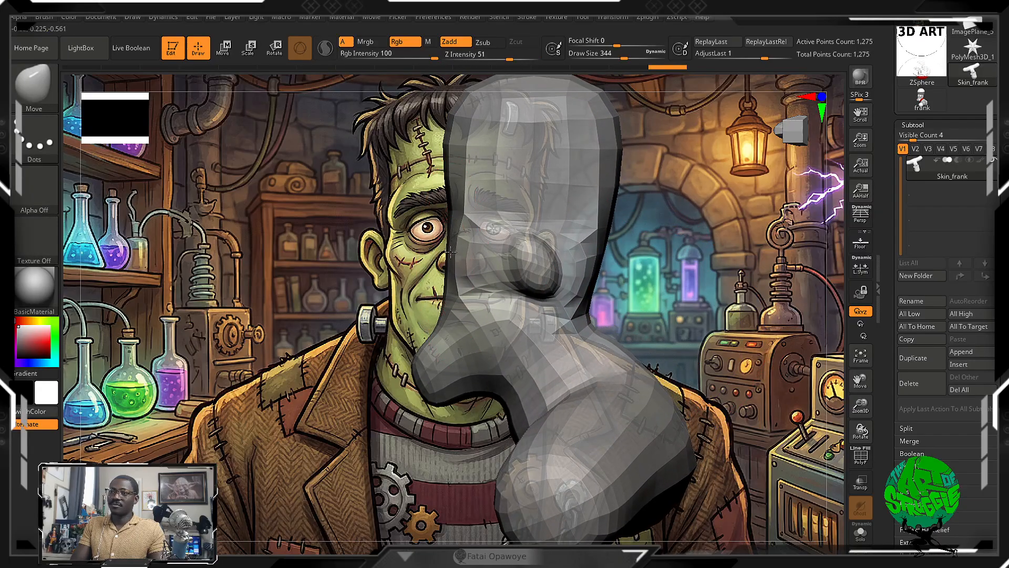
mouse_move(449, 174)
mouse_down()
mouse_move(444, 188)
mouse_move(434, 173)
mouse_up()
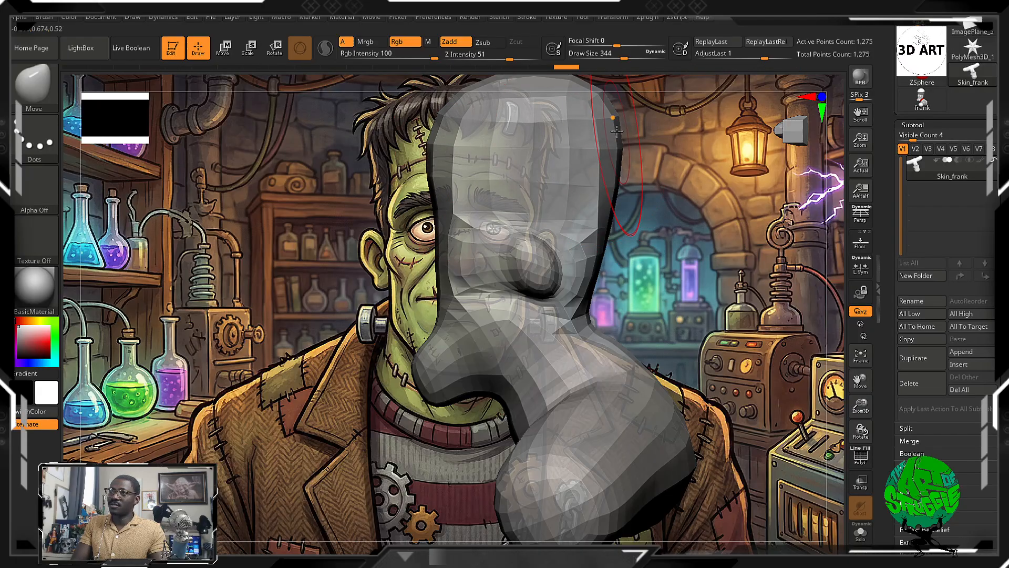
drag(592, 145, 629, 132)
drag(617, 170, 629, 158)
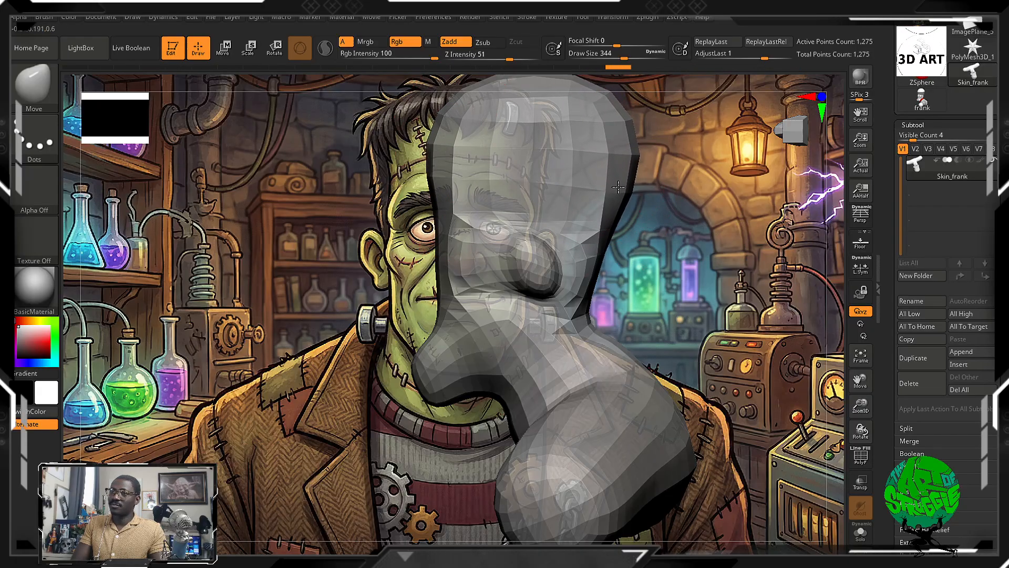
From the front, reduce the Move brush to Draw Size 240 and adjust the outer edges of the ears to the reference.
mouse_move(684, 236)
mouse_down()
mouse_move(741, 261)
mouse_move(705, 247)
mouse_move(638, 163)
mouse_move(522, 232)
mouse_up()
key([)
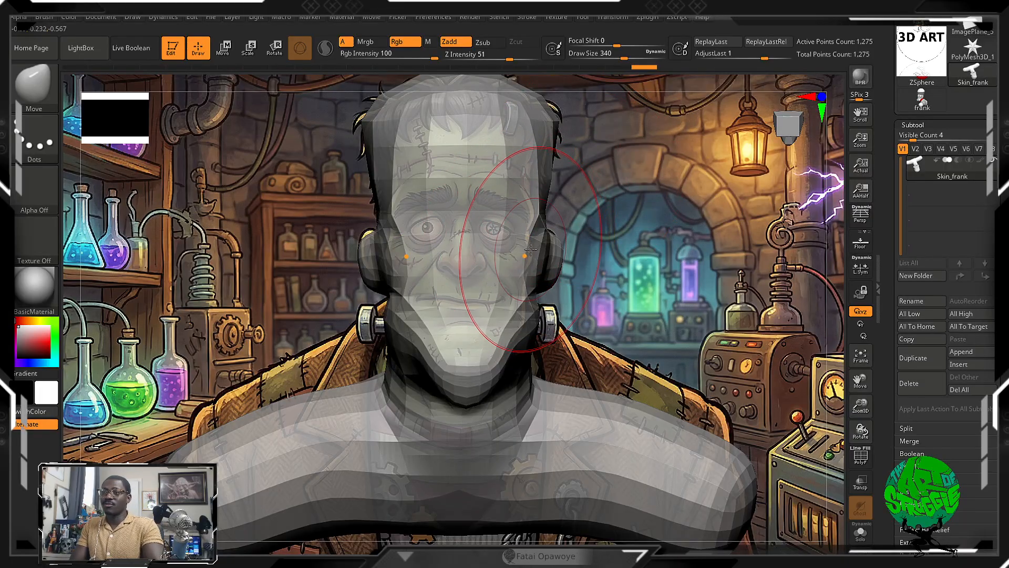
key([)
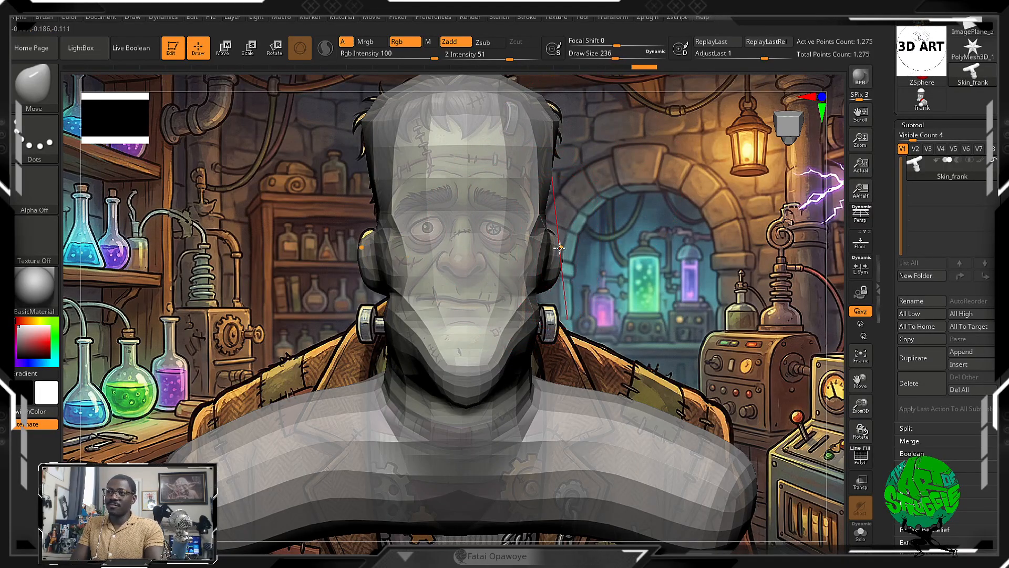
drag(558, 252, 558, 233)
key([)
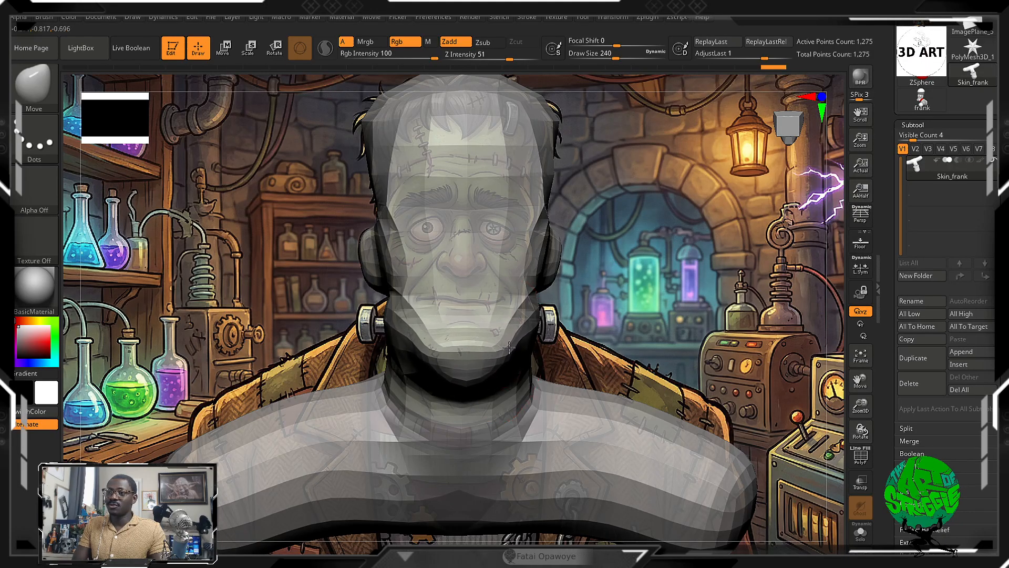
Square off the jaw and chin, and push the sides of the face inward at eye level.
drag(509, 347, 511, 346)
mouse_move(628, 315)
alt+mouse_down()
mouse_move(630, 286)
mouse_move(635, 320)
mouse_move(611, 265)
mouse_move(610, 290)
mouse_move(599, 224)
mouse_move(566, 244)
alt+mouse_up()
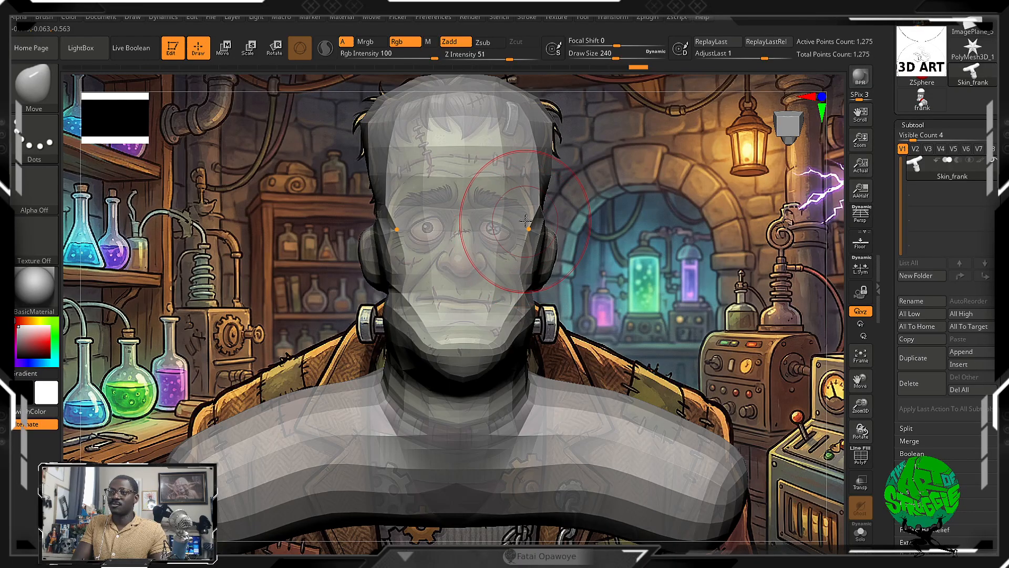
drag(539, 206, 534, 207)
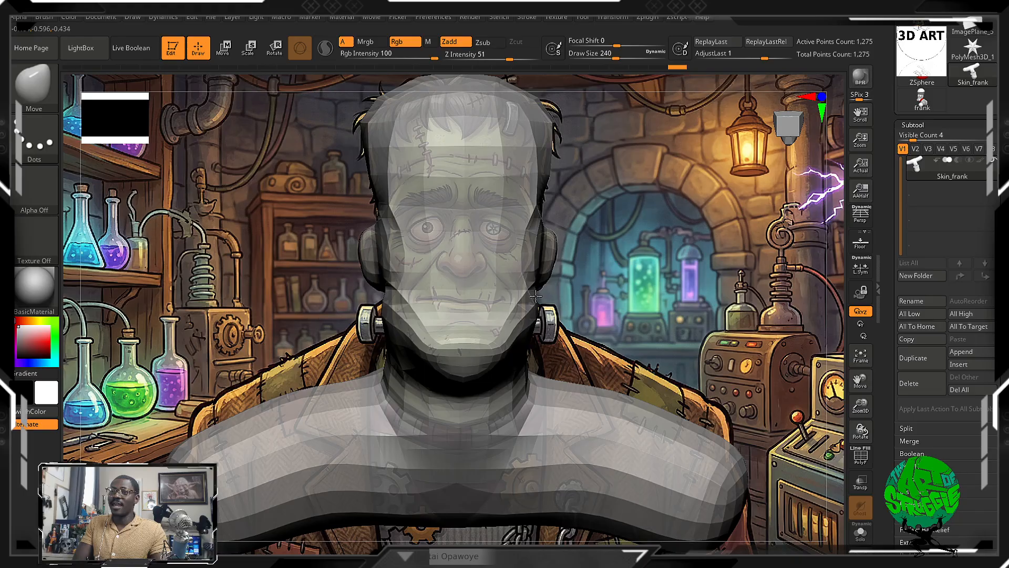
Raise the tops of the shoulders and the slope beside the neck to follow the reference jacket.
mouse_move(595, 389)
mouse_down()
mouse_move(593, 377)
mouse_move(636, 393)
mouse_up()
drag(685, 428, 690, 416)
mouse_move(637, 387)
shift+mouse_down()
mouse_move(635, 403)
mouse_move(629, 392)
shift+mouse_up()
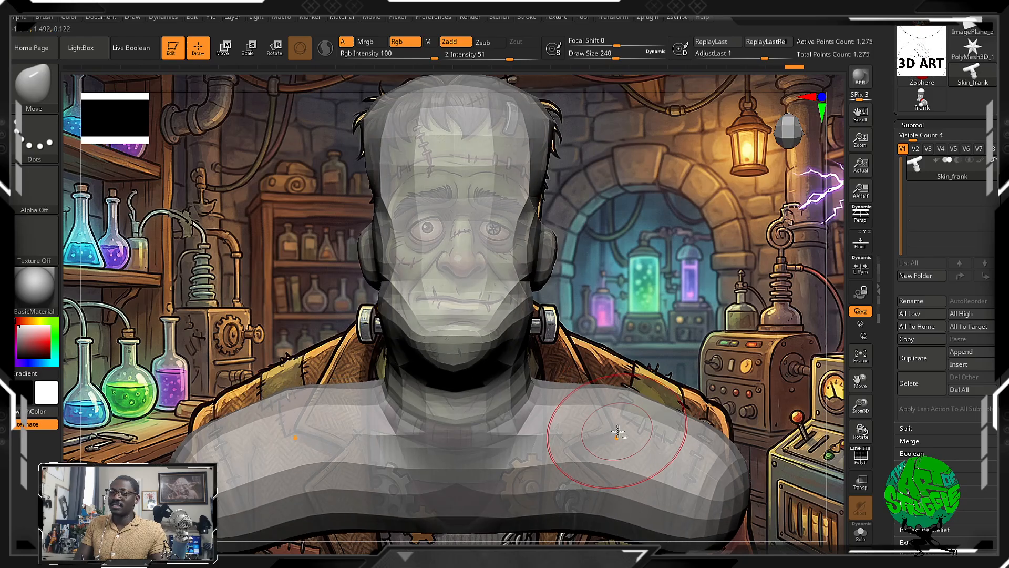
mouse_move(618, 431)
alt+right_down()
mouse_move(620, 370)
mouse_move(622, 419)
alt+right_up()
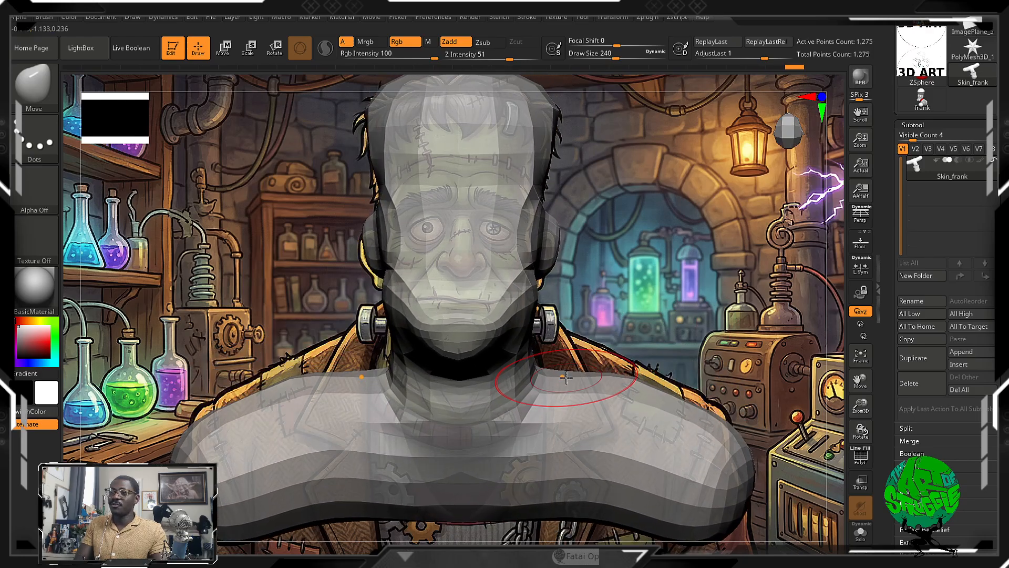
drag(567, 377, 566, 370)
Refine the face profile and jaw shape with the Move brush, working from side, three-quarter and front views.
right_drag(686, 287, 586, 306)
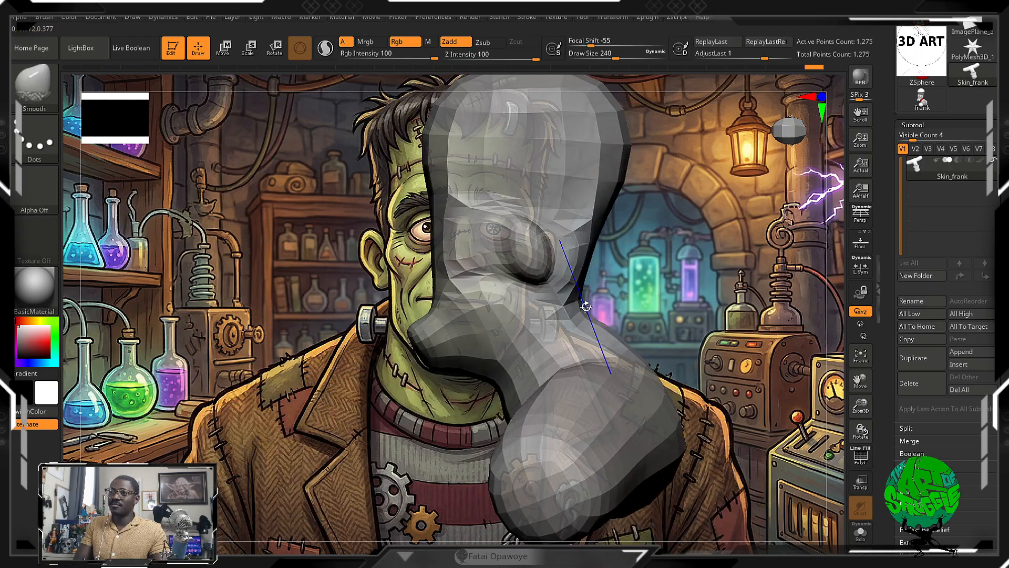
shift+drag(586, 307, 489, 329)
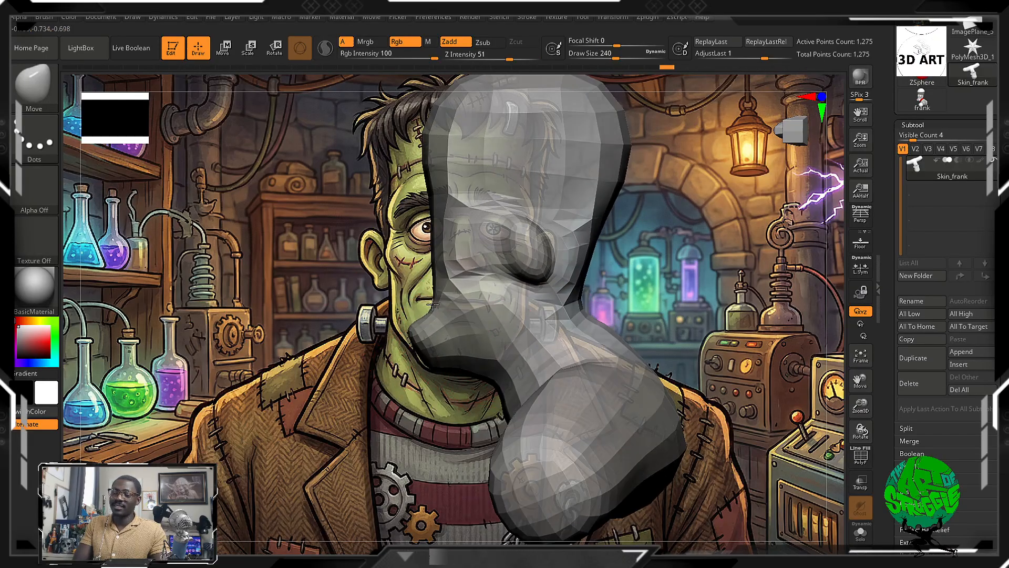
mouse_move(410, 288)
ctrl+right_down()
mouse_move(368, 318)
mouse_move(400, 283)
ctrl+right_up()
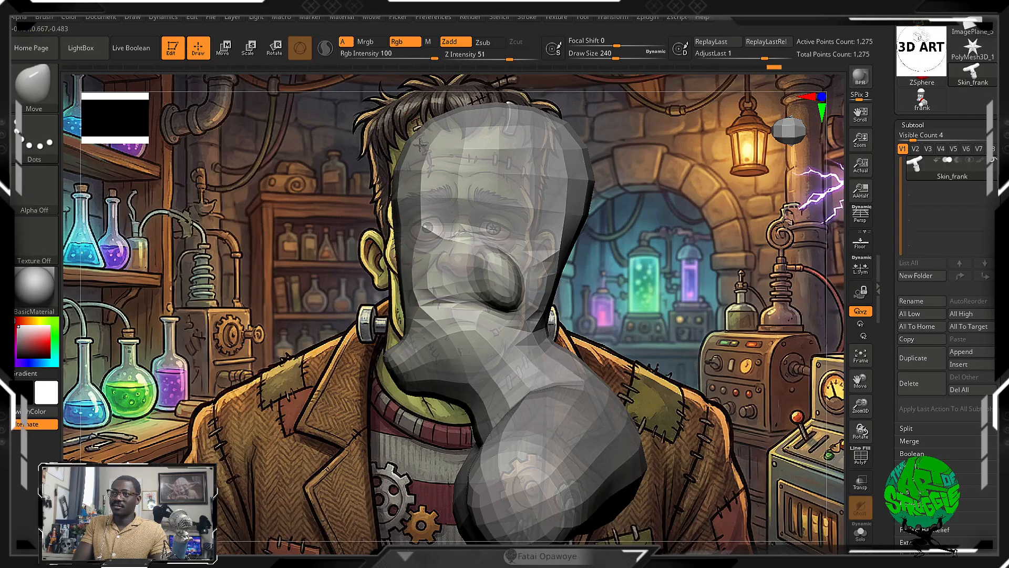
shift+right_drag(406, 166, 377, 184)
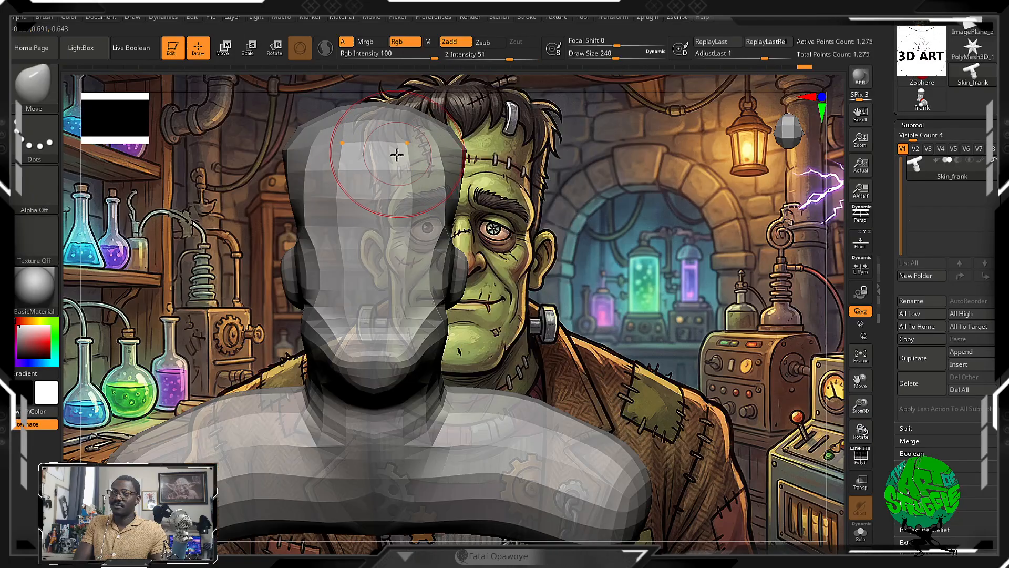
alt+right_drag(531, 215, 618, 213)
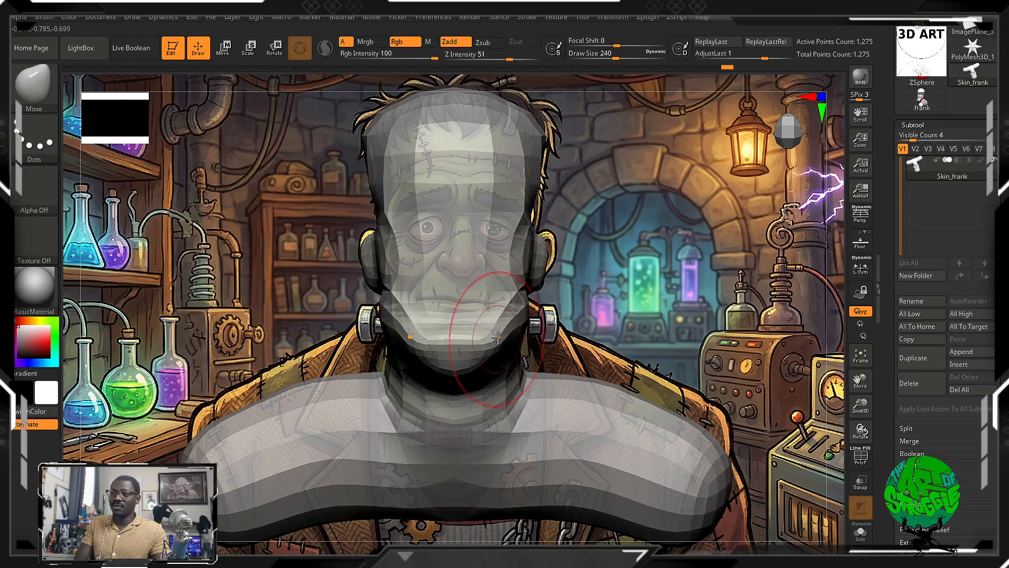
right_drag(498, 338, 599, 270)
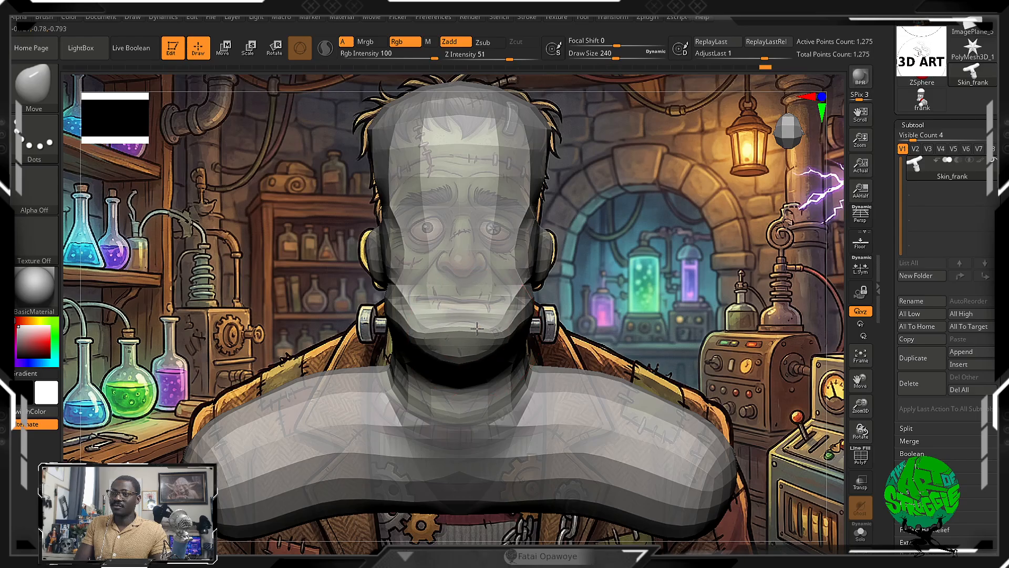
Adjust the mouth area, set the Smooth brush's Z Intensity to 39, and smooth the mouth and chin.
drag(480, 299, 498, 325)
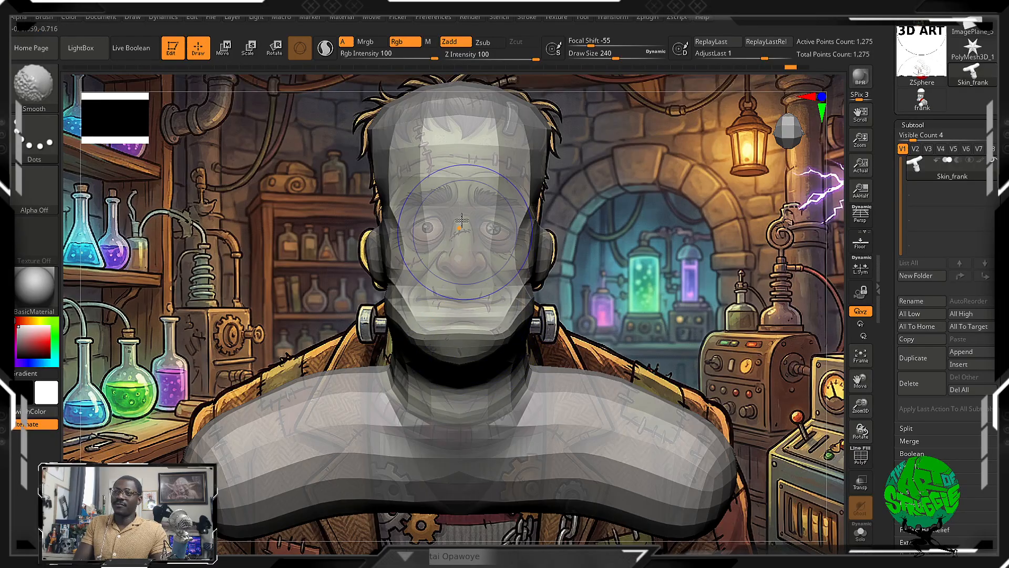
drag(522, 59, 501, 59)
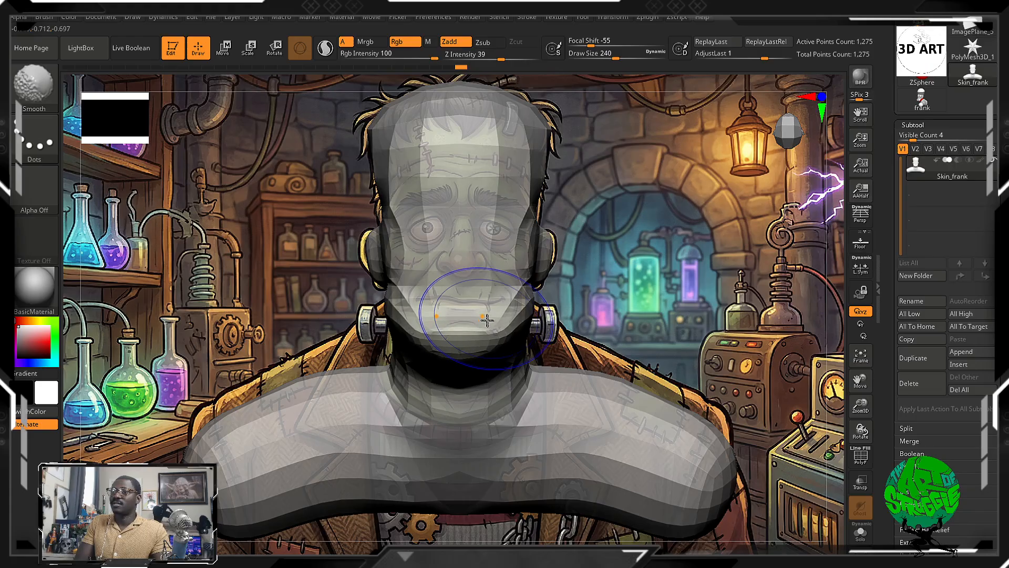
shift+drag(487, 320, 489, 325)
From the side view, reshape the chin and the front of the lower face with the Move brush.
drag(626, 302, 518, 319)
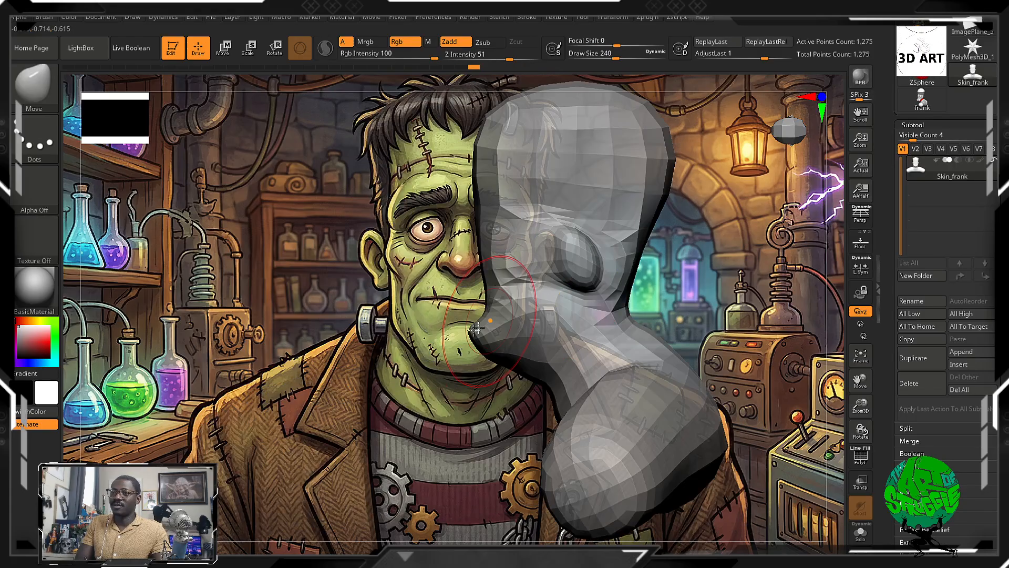
drag(405, 358, 416, 351)
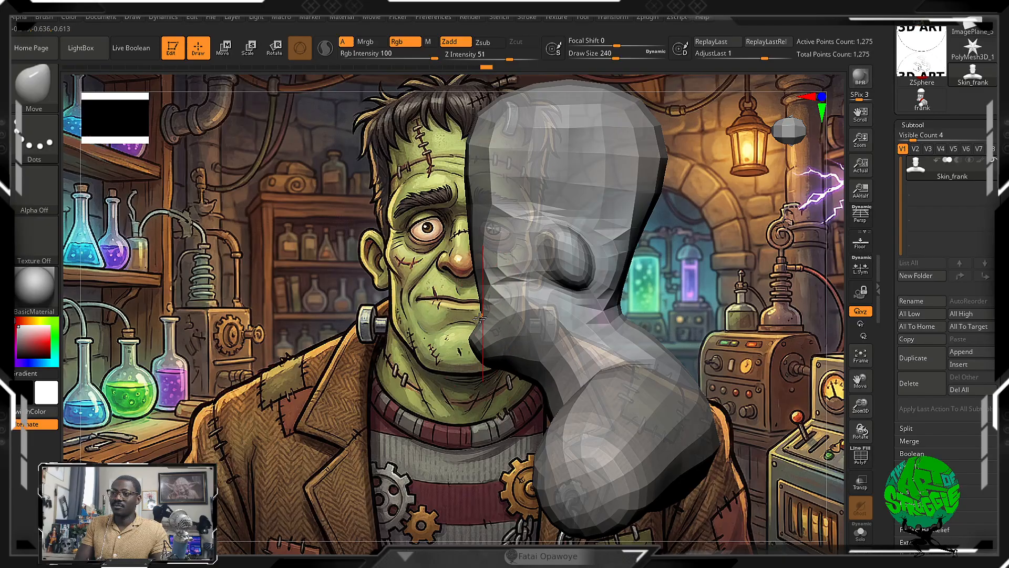
mouse_move(479, 318)
mouse_down()
mouse_move(471, 358)
mouse_move(480, 367)
mouse_move(481, 359)
mouse_up()
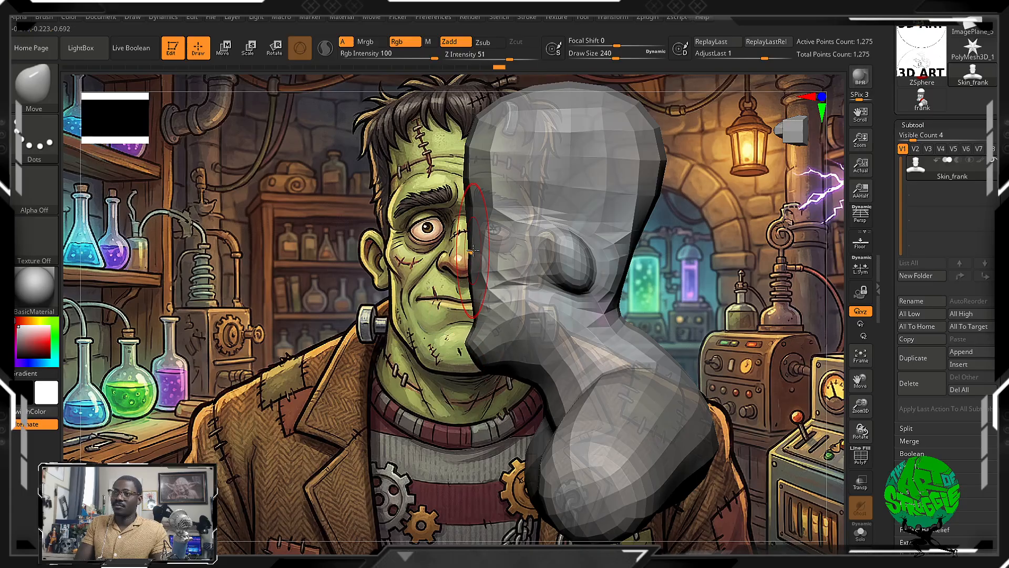
Nudge the front of the face with the Move brush, then reduce Draw Size to 64 and refine the ear from side and front views.
drag(464, 251, 466, 250)
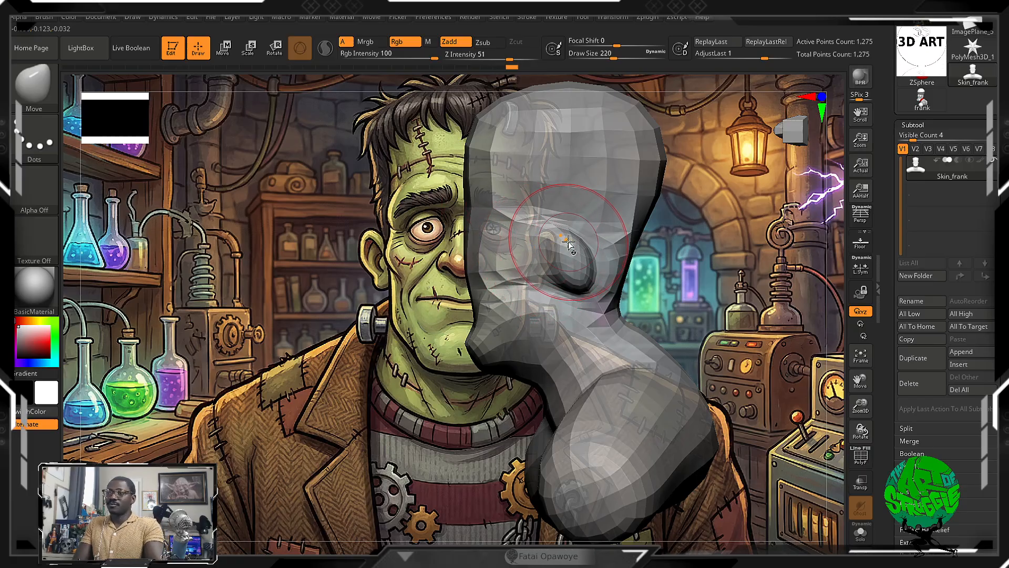
key(bracketleft)
key(bracketleft)
key(bracketleft)
key(bracketleft)
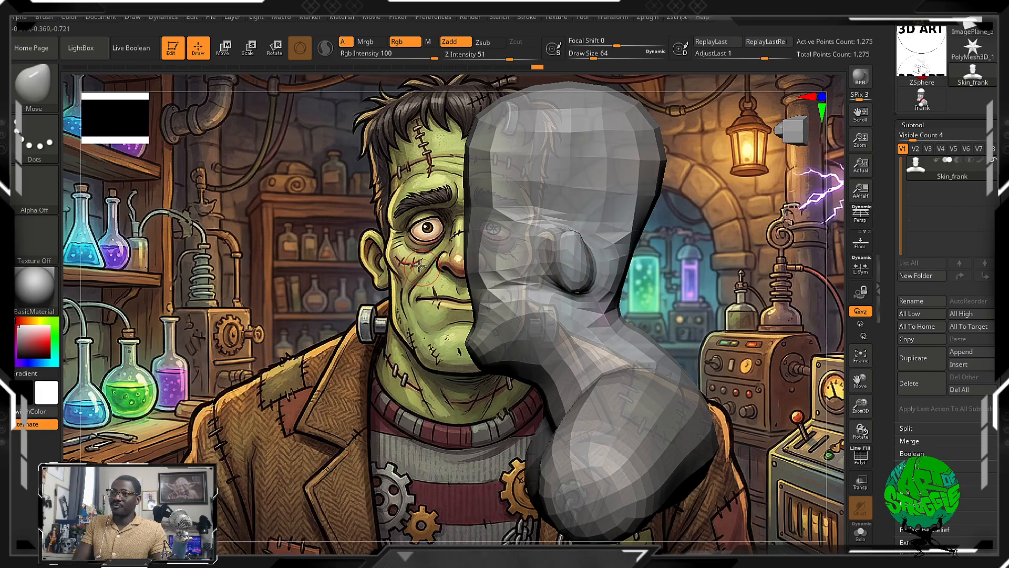
drag(420, 267, 608, 277)
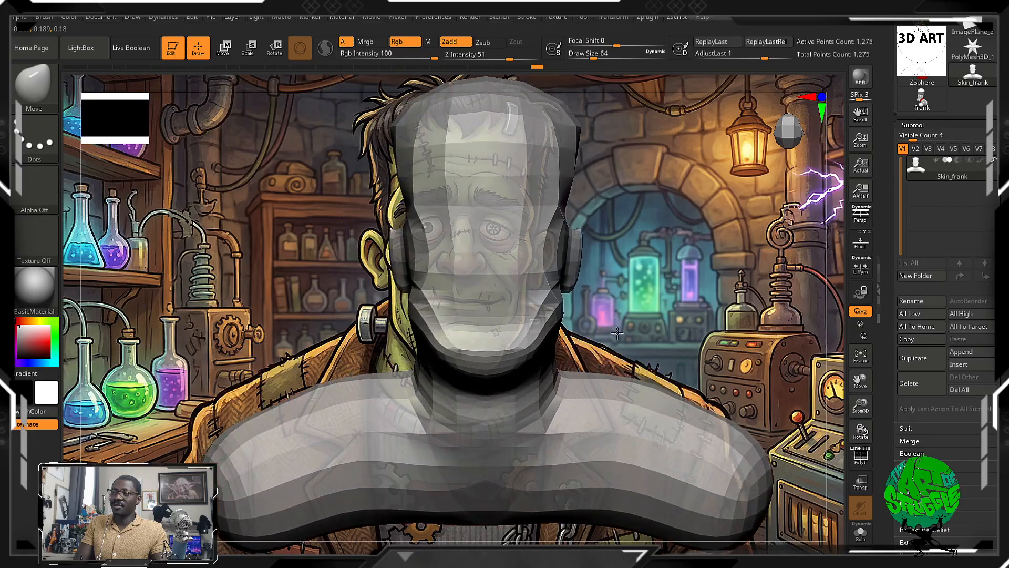
mouse_move(617, 332)
mouse_down()
mouse_move(584, 299)
mouse_move(603, 285)
mouse_move(566, 264)
mouse_move(566, 251)
mouse_move(550, 262)
mouse_up()
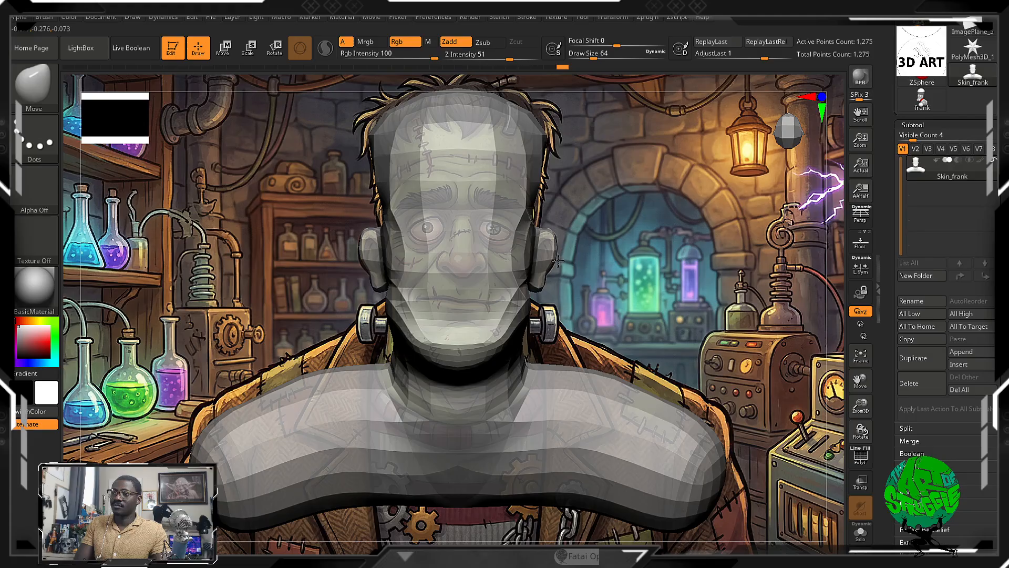
mouse_move(558, 260)
mouse_down()
mouse_move(551, 270)
mouse_move(489, 278)
mouse_up()
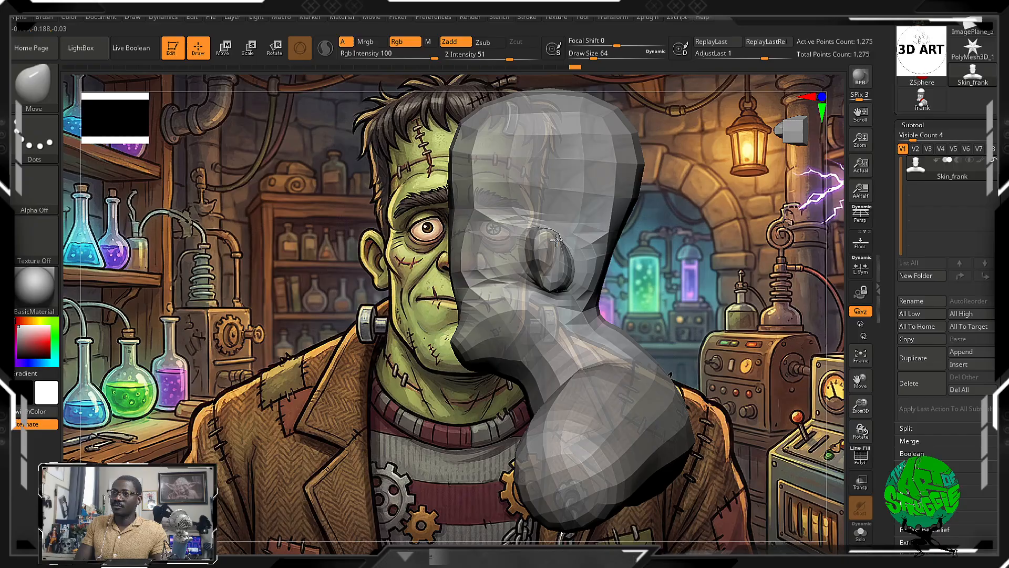
Isolate the ear polygroup, reshape the ear with the Move brush at Draw Size 92, and show the whole mesh again.
drag(557, 240, 552, 250)
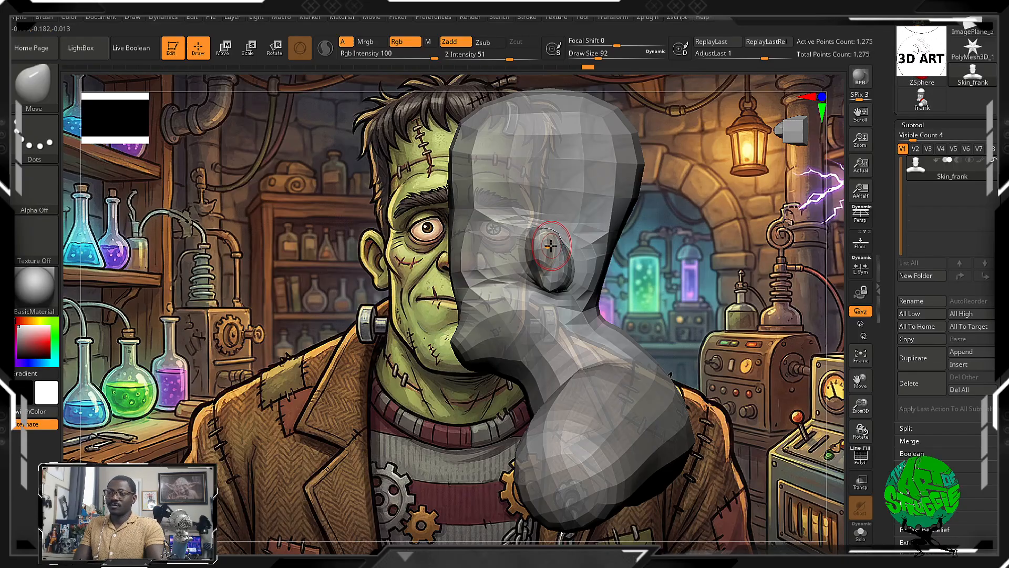
ctrl+shift+click(550, 243)
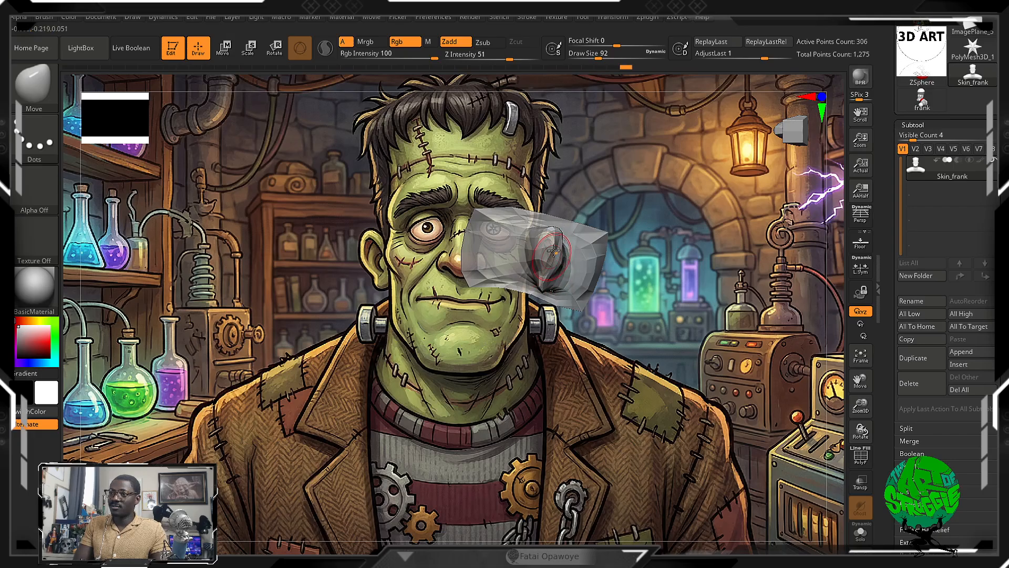
mouse_move(551, 251)
mouse_down()
mouse_move(540, 240)
mouse_move(550, 238)
mouse_up()
drag(547, 287, 554, 287)
shift+drag(625, 279, 642, 278)
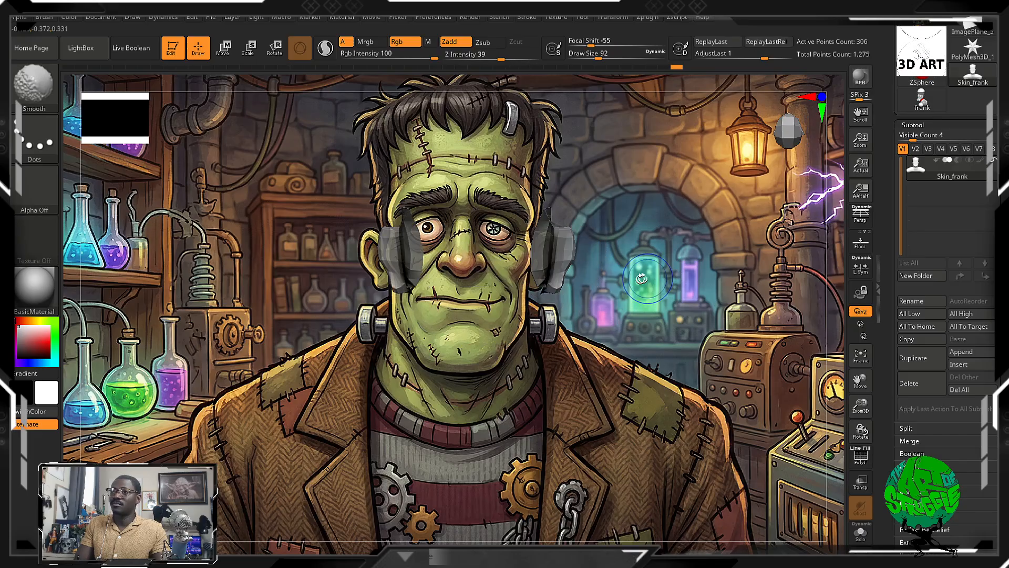
ctrl+shift+click(561, 257)
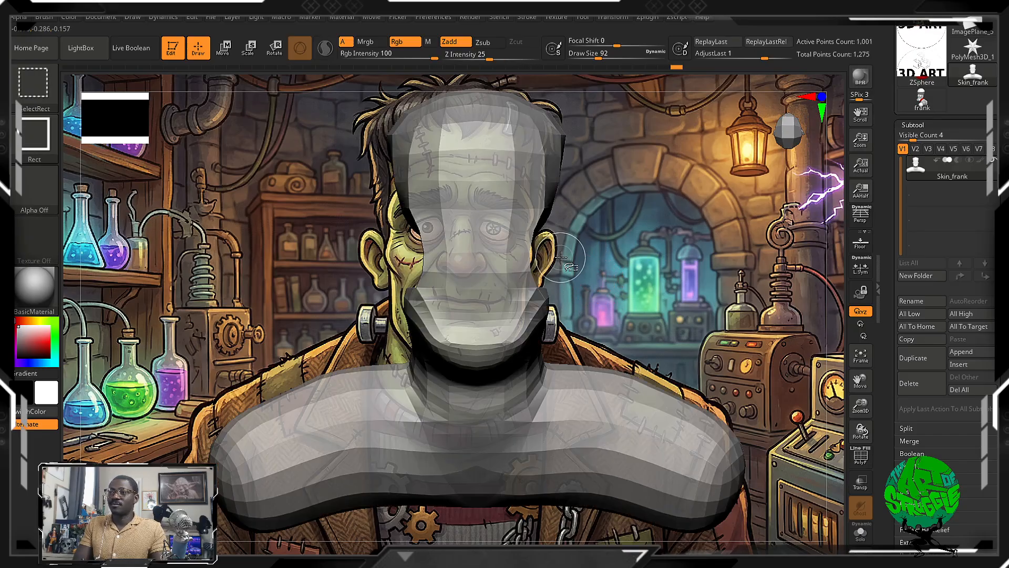
ctrl+shift+click(620, 269)
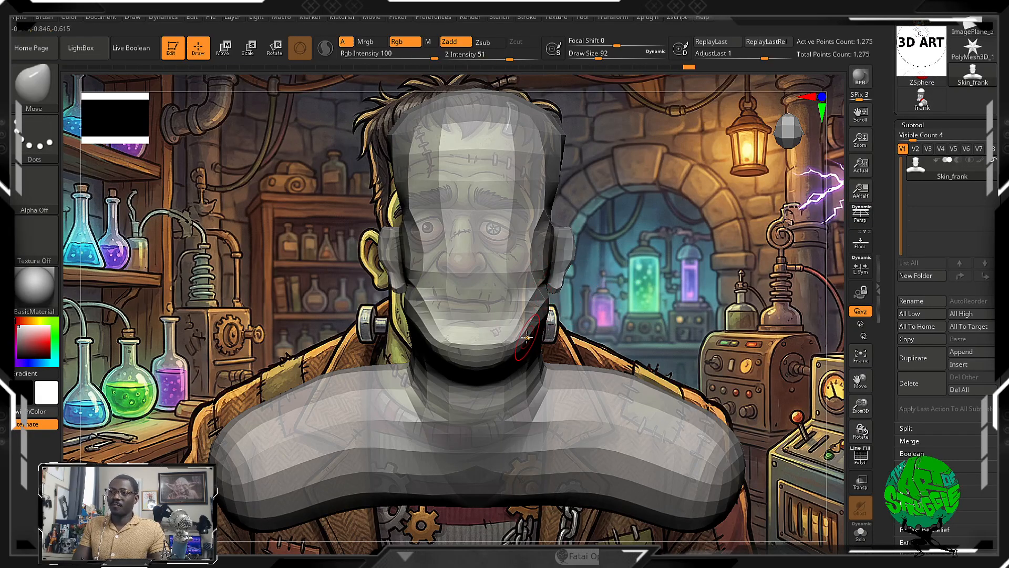
Adjust the sides of the neck below the jaw with the Move brush, aligning the front view with the reference.
alt+drag(594, 317, 576, 321)
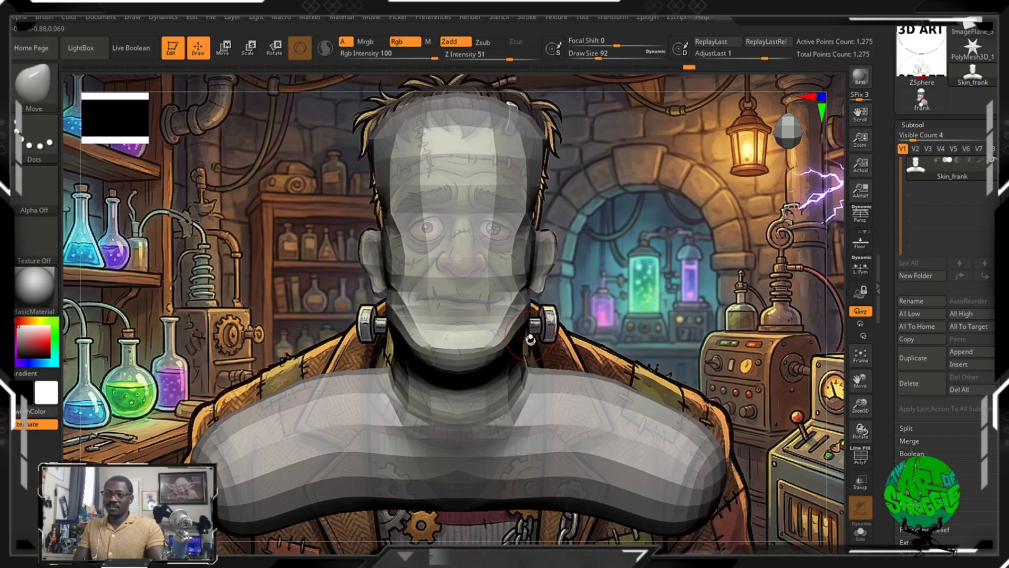
drag(527, 347, 524, 340)
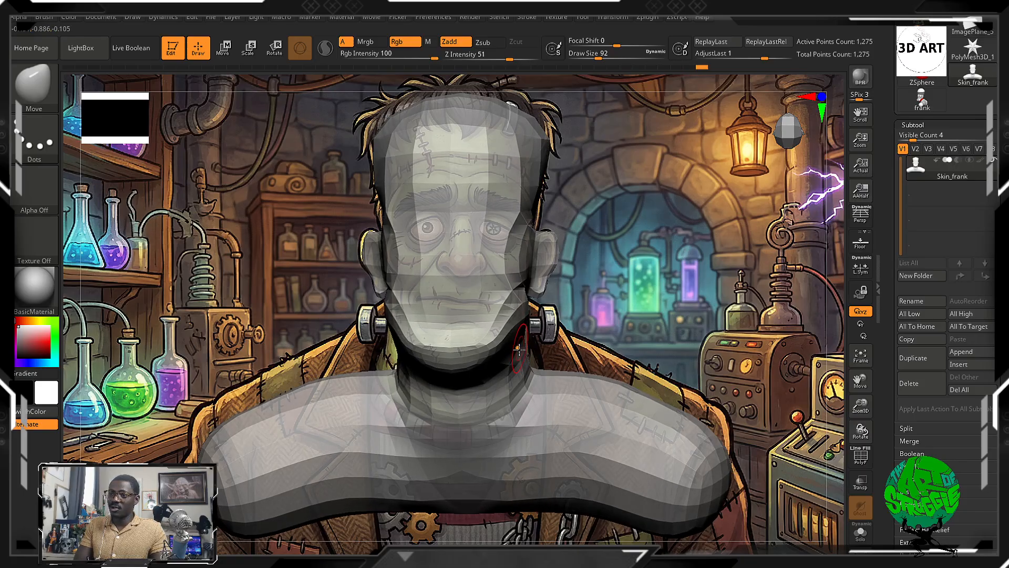
mouse_move(613, 309)
alt+mouse_down()
mouse_move(776, 313)
mouse_move(716, 300)
mouse_move(613, 307)
mouse_move(615, 376)
mouse_move(616, 353)
mouse_move(640, 343)
mouse_move(601, 303)
alt+mouse_up()
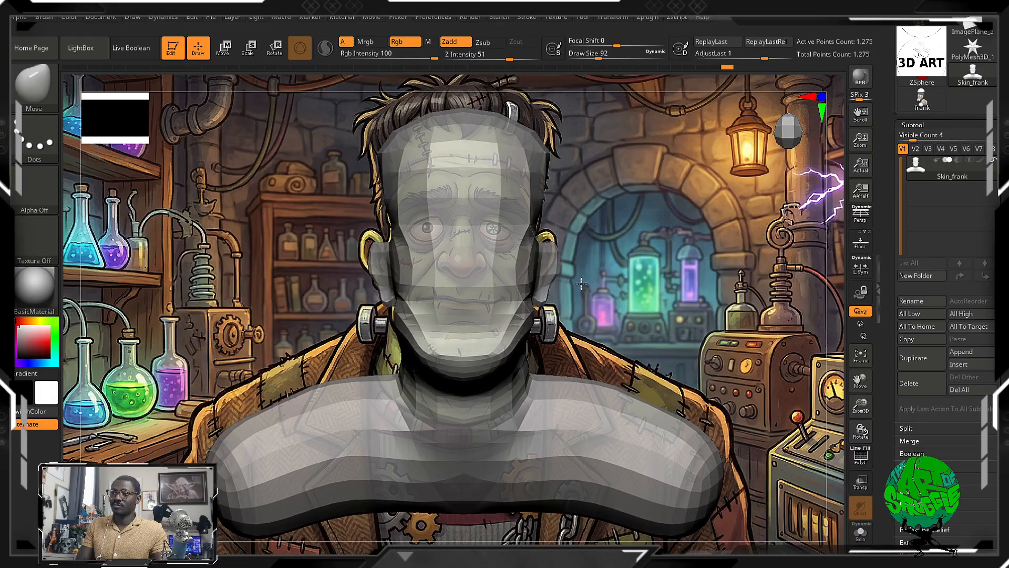
drag(582, 284, 580, 279)
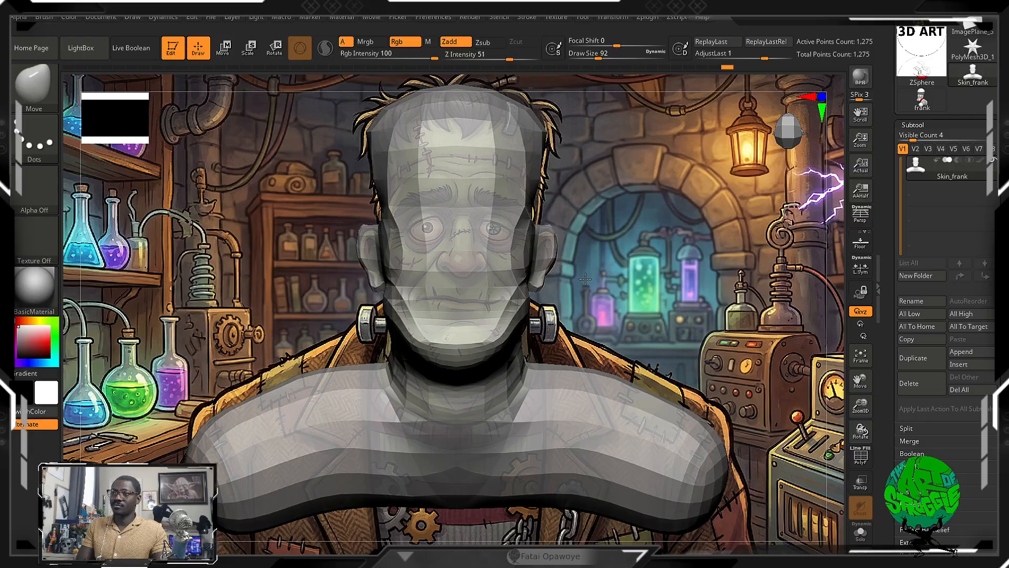
drag(583, 279, 588, 279)
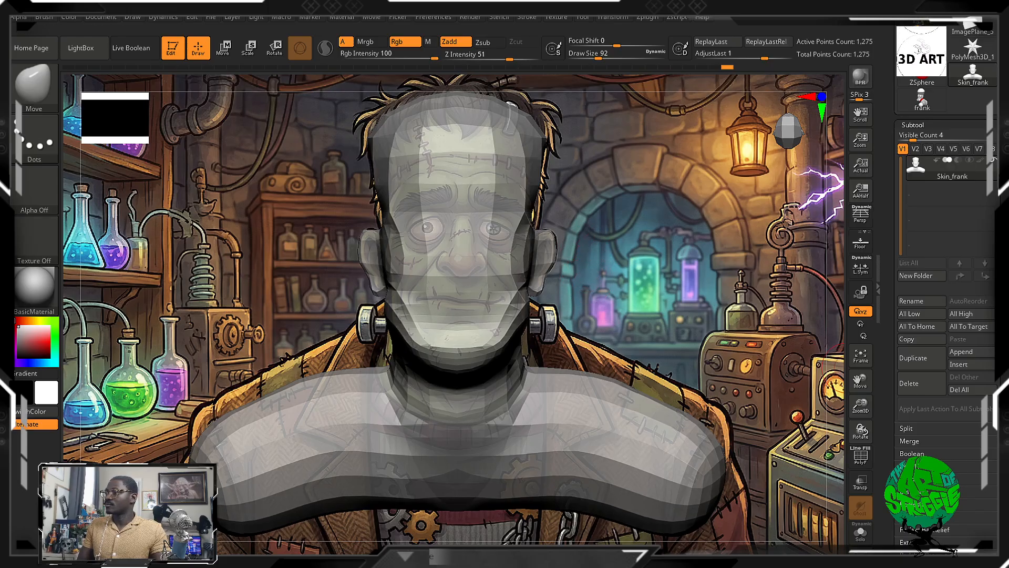
Divide the Skin_frank mesh once with Smt enabled for more sculpting resolution.
scroll(946, 316, down, 5)
click(916, 347)
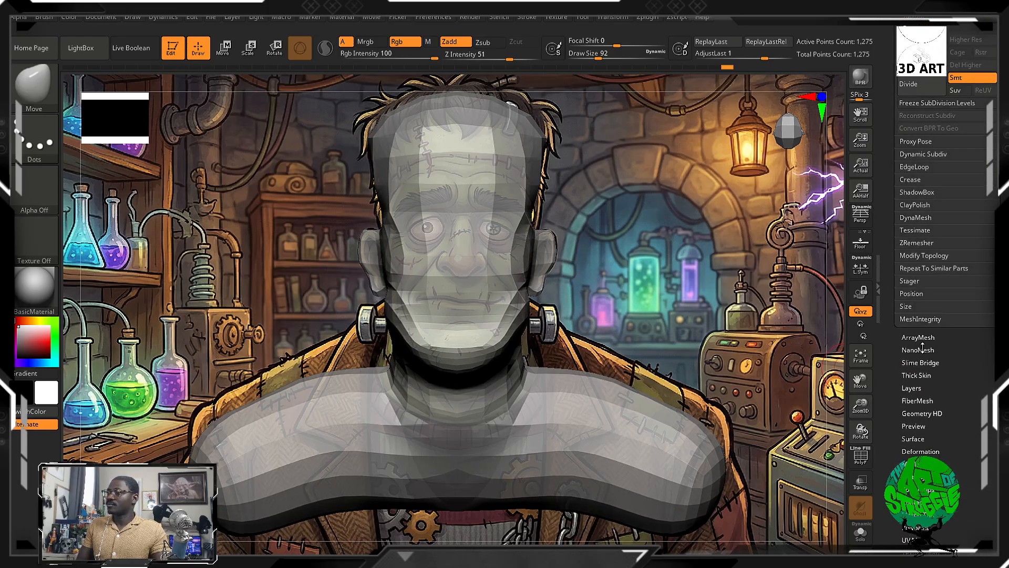
key(bracketright)
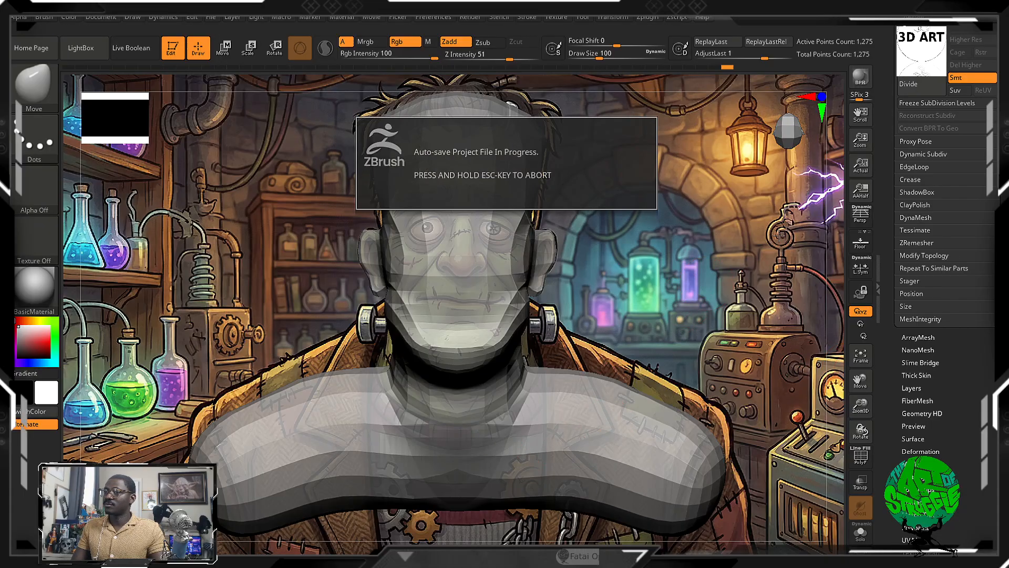
click(923, 79)
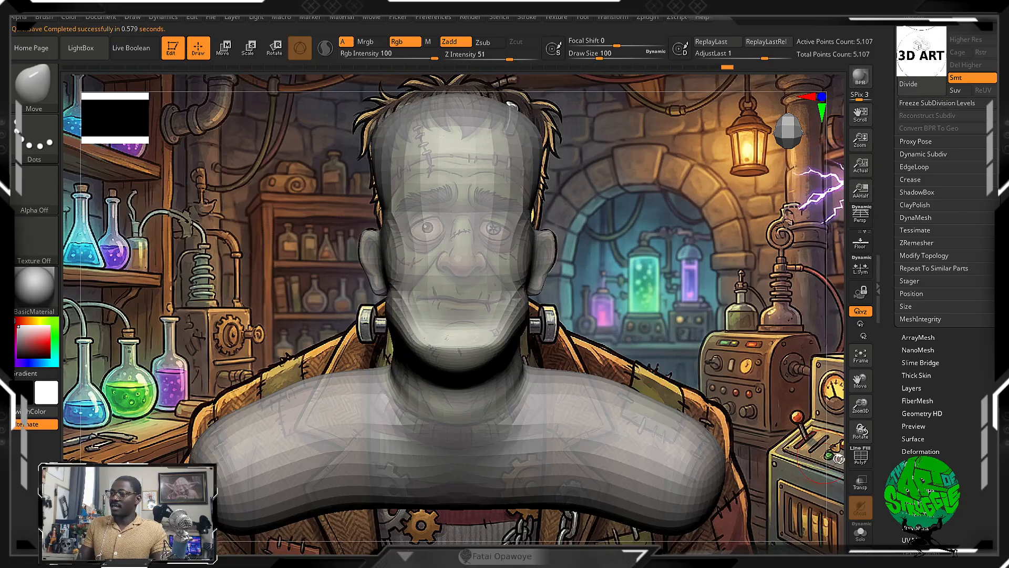
click(861, 456)
key(shift+f)
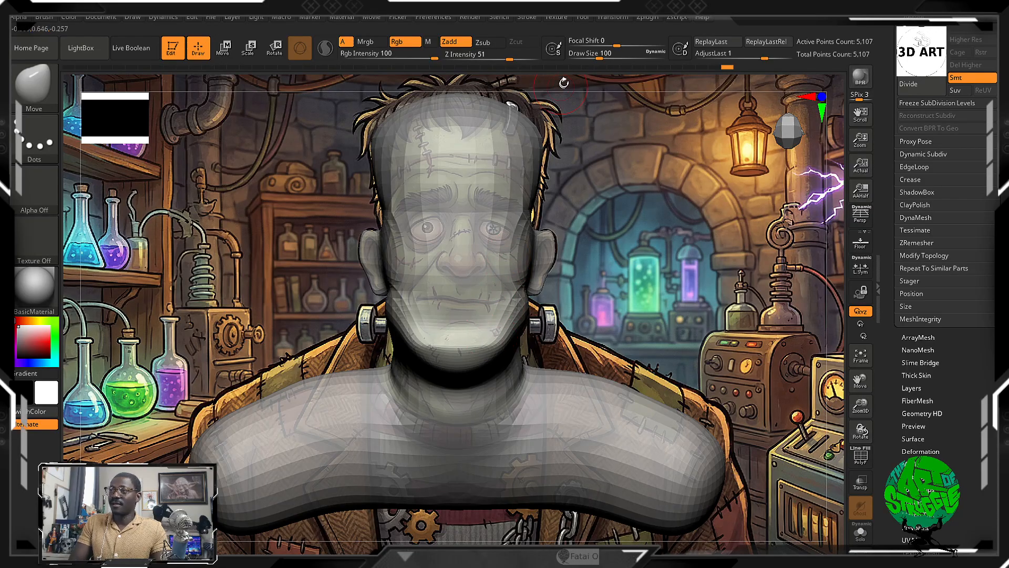
Block in the brow ridge, nose and lips over the reference with the ClayBuildup brush at Draw Size 32.
key(b)
key(c)
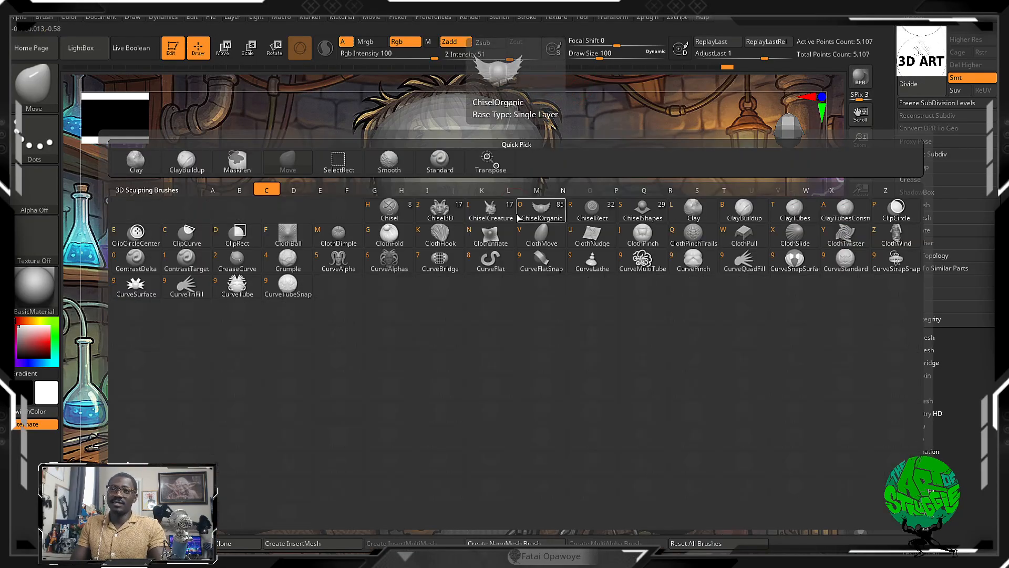
key(b)
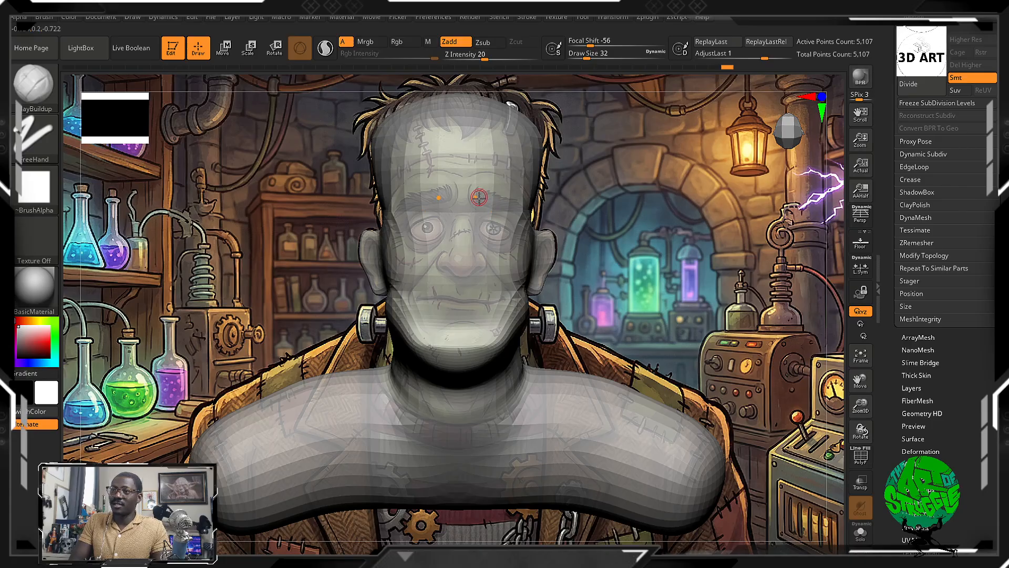
mouse_move(477, 187)
mouse_down()
mouse_move(481, 202)
mouse_move(507, 200)
mouse_move(465, 259)
mouse_up()
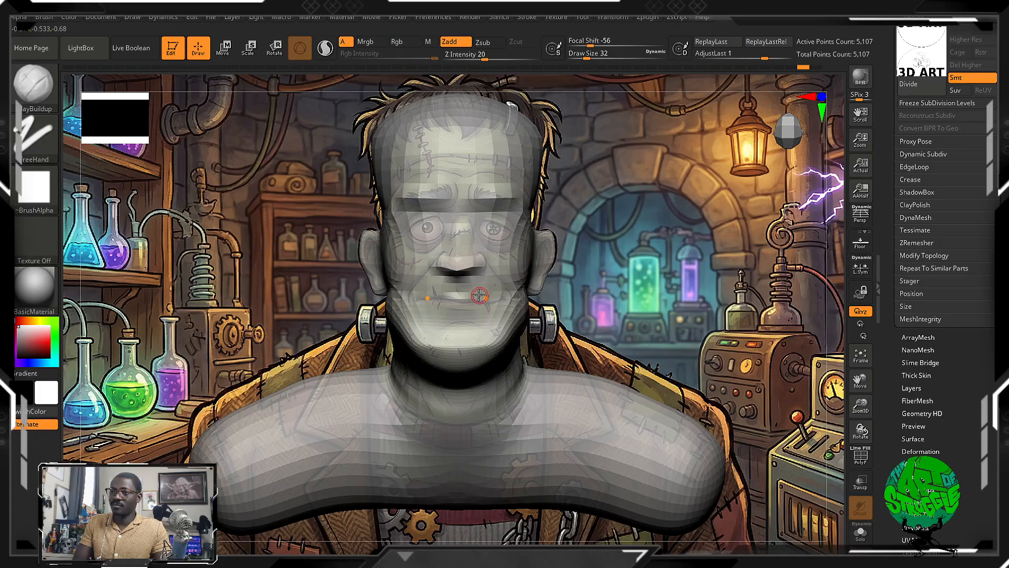
mouse_move(486, 295)
mouse_down()
mouse_move(491, 287)
mouse_move(478, 308)
mouse_up()
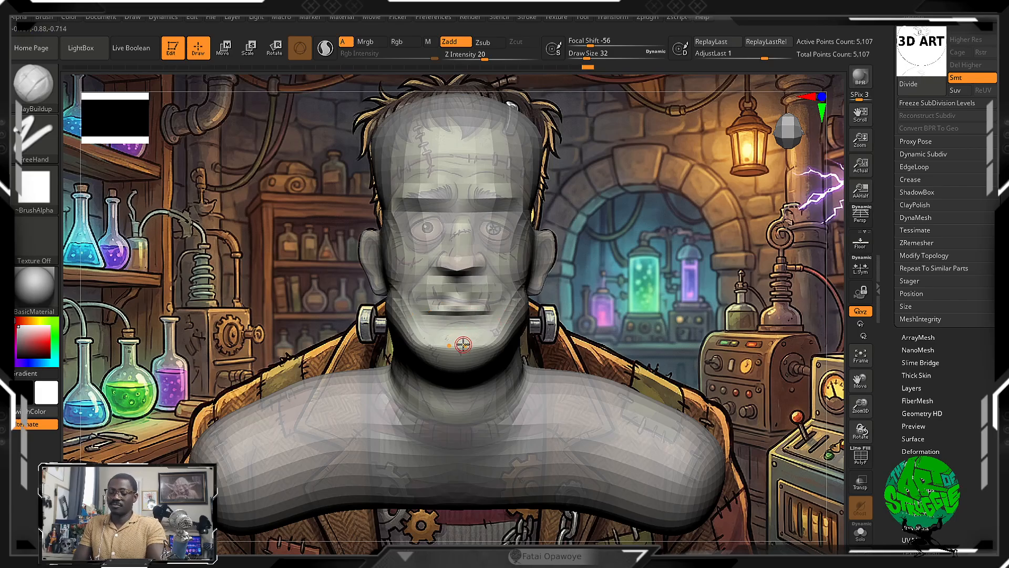
Raise the brush's Draw Size to 52, build up the chin, and carve and smooth the eye sockets.
key(bracketright)
key(bracketright)
mouse_move(459, 347)
mouse_down()
mouse_move(483, 343)
mouse_move(454, 338)
mouse_move(455, 349)
mouse_move(476, 350)
mouse_move(480, 335)
mouse_move(456, 344)
mouse_move(478, 338)
mouse_up()
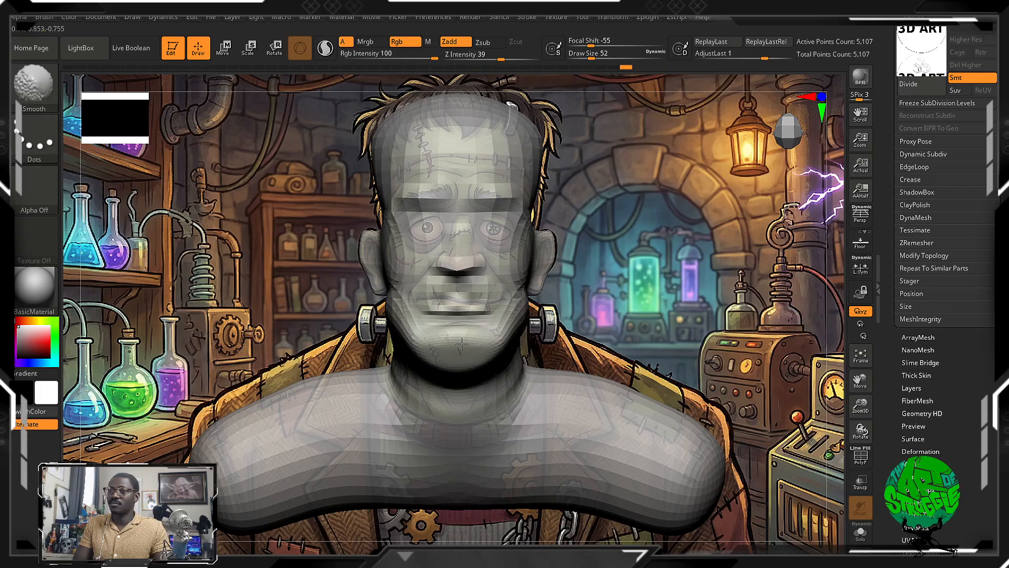
click(615, 20)
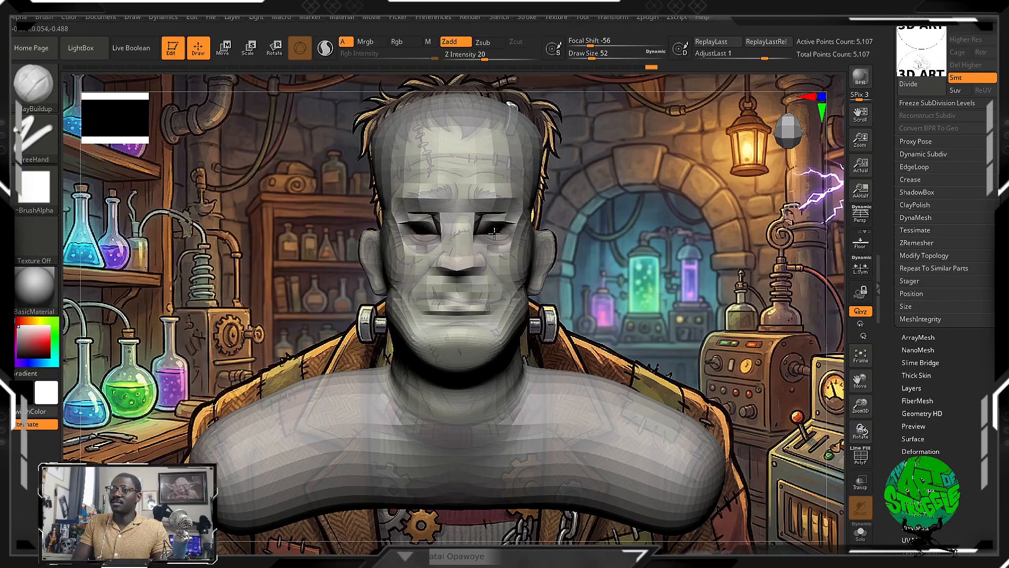
key(shift)
shift+drag(495, 214, 506, 221)
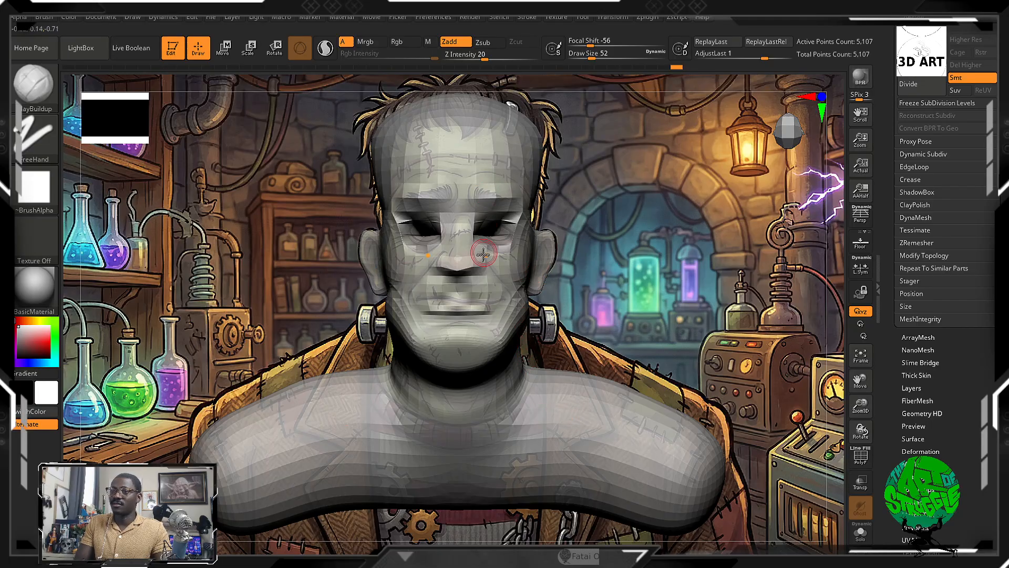
Divide the mesh once more and build up the nose and lips with the ClayBuildup brush at Draw Size 32.
click(915, 87)
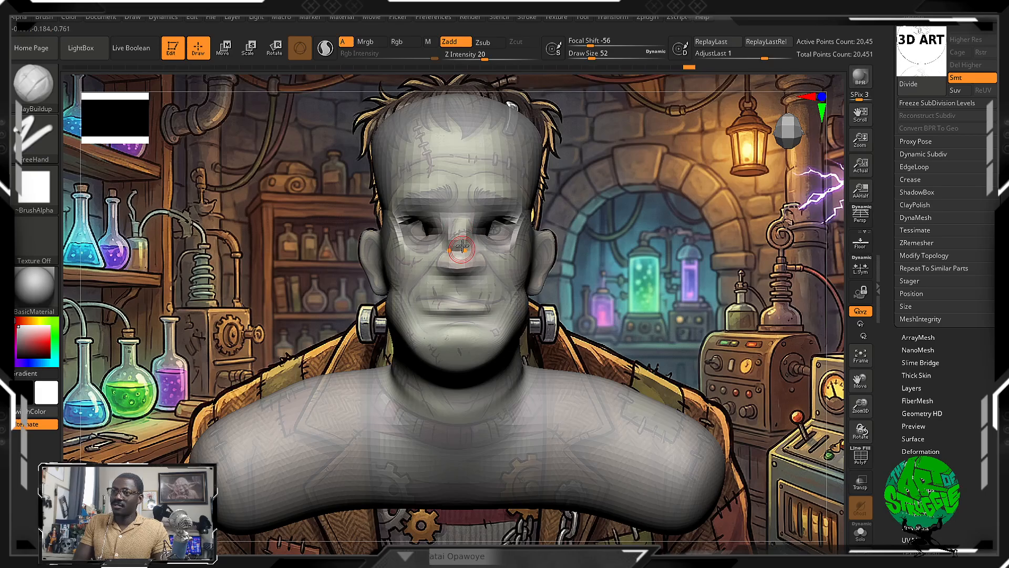
mouse_move(462, 246)
mouse_down()
mouse_move(459, 270)
mouse_move(477, 270)
mouse_up()
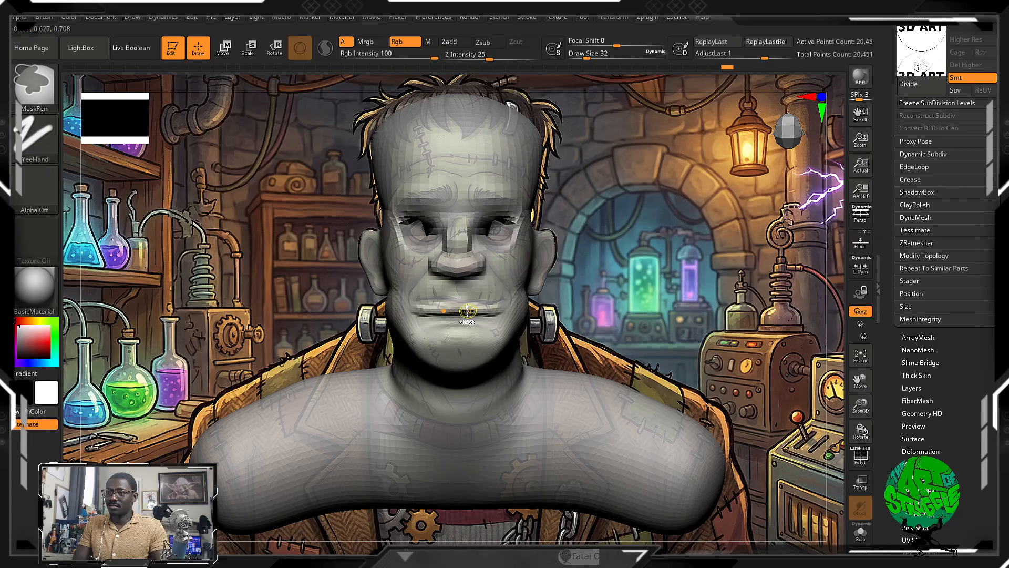
drag(433, 306, 477, 310)
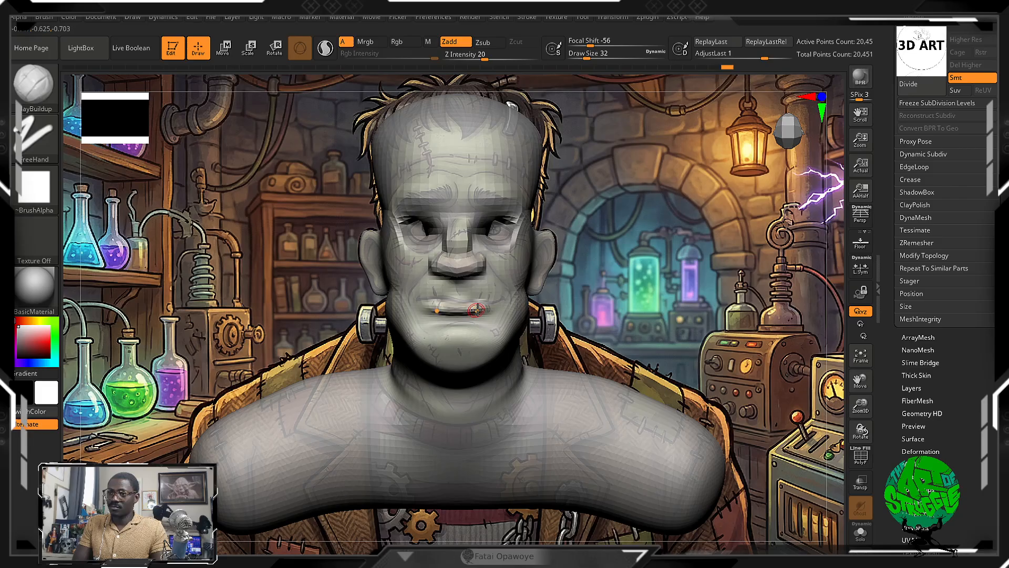
Switch to the Move brush at Draw Size 128 and adjust the facial forms from side, three-quarter and front views.
mouse_move(483, 309)
right_down()
mouse_move(657, 289)
mouse_move(521, 230)
right_up()
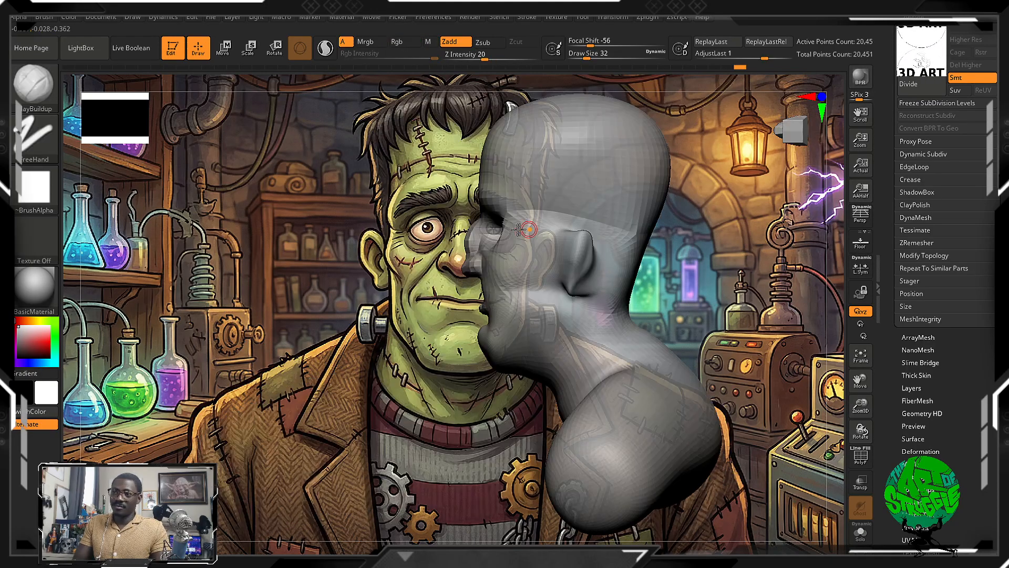
key(b)
key(m)
key(v)
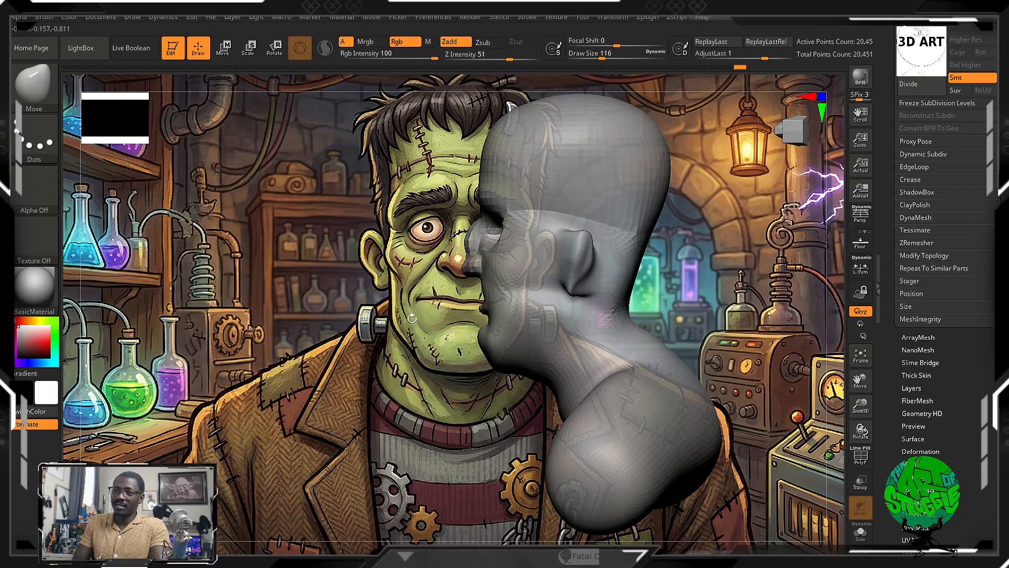
right_drag(412, 318, 465, 305)
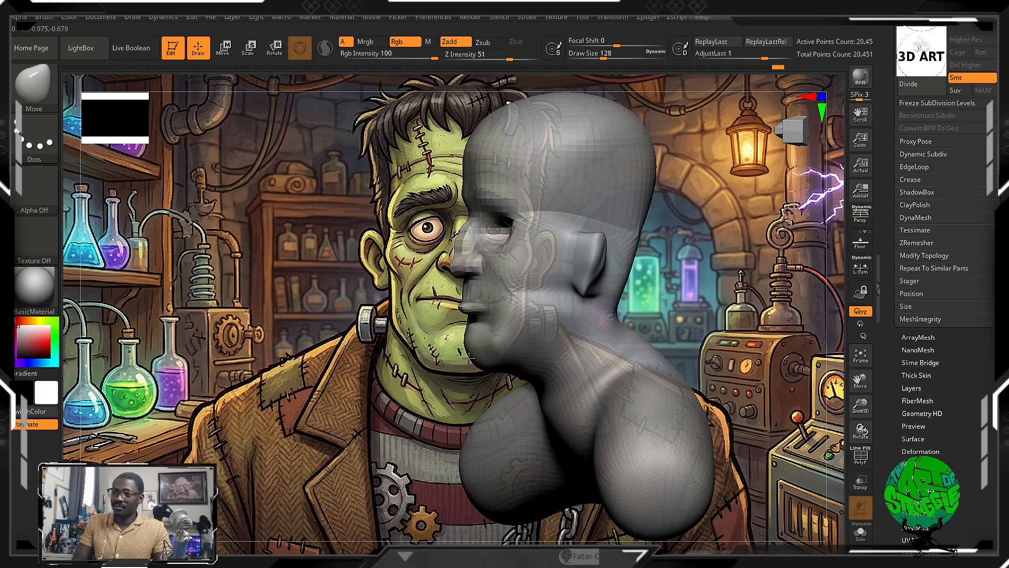
shift+drag(445, 357, 505, 354)
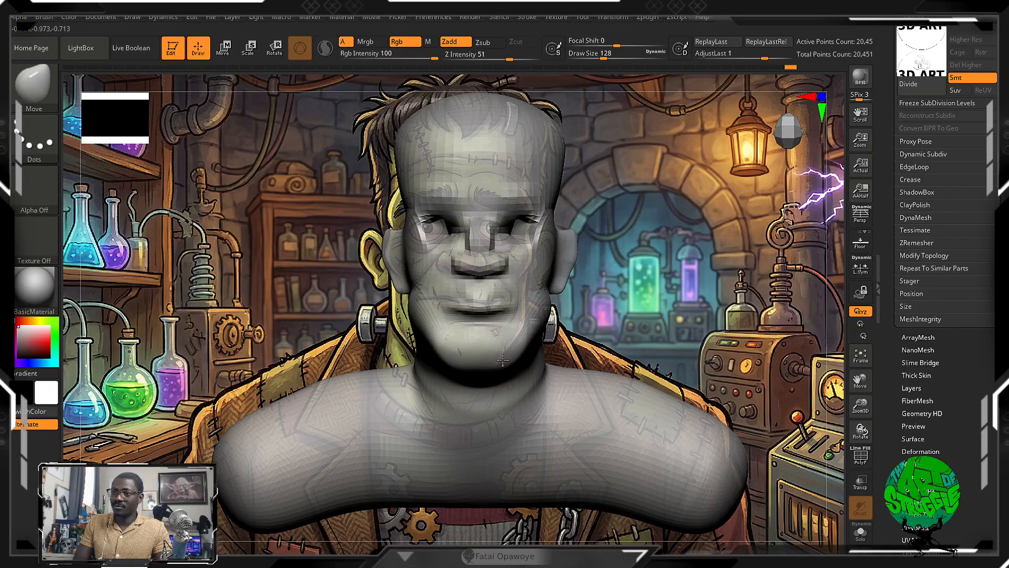
drag(648, 294, 505, 252)
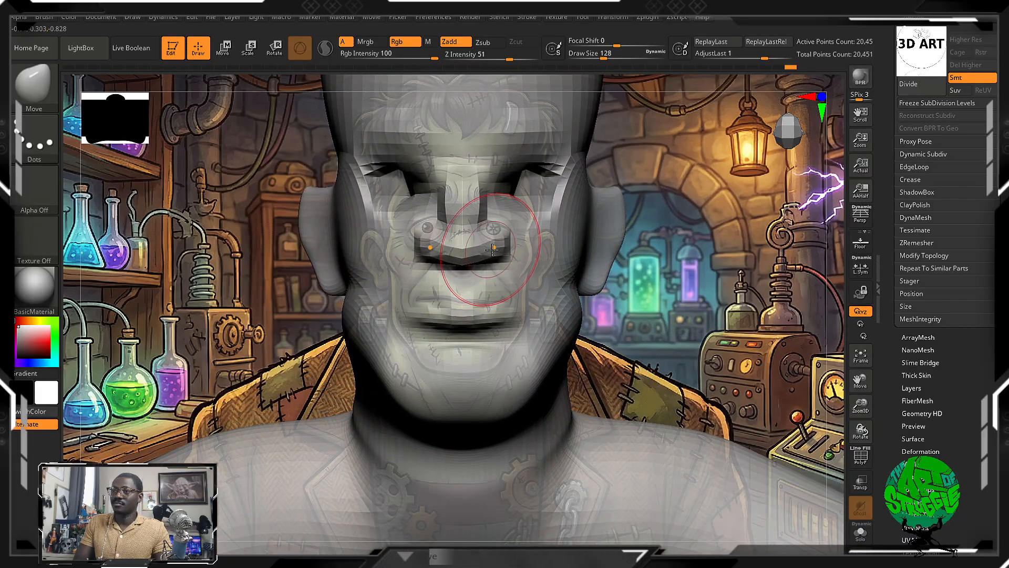
mouse_move(634, 284)
alt+mouse_down()
mouse_move(668, 297)
mouse_move(607, 288)
mouse_move(615, 296)
mouse_move(618, 279)
mouse_move(616, 287)
alt+mouse_up()
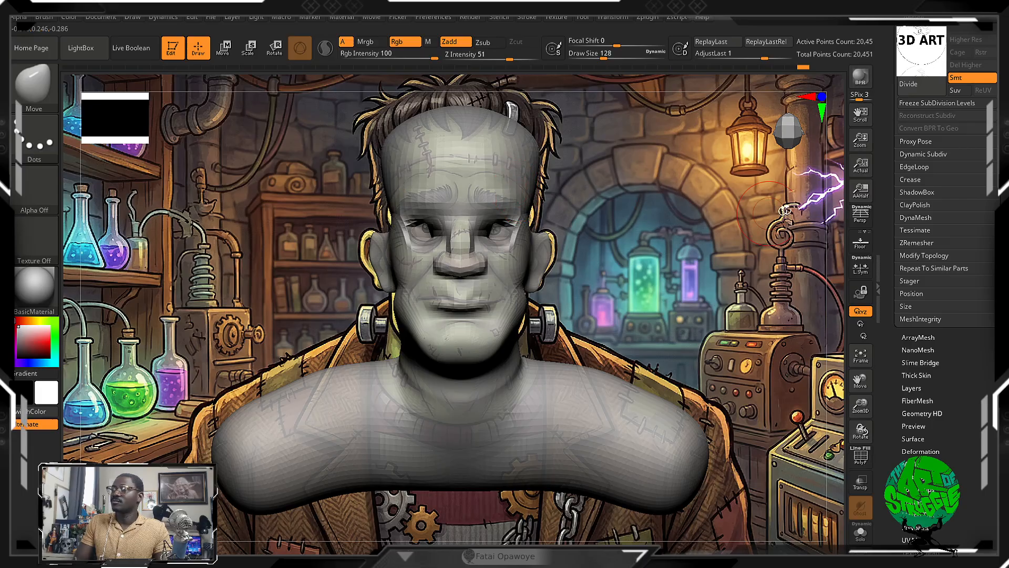
Append a Sphere3D subtool to the bust and make the sphere the active subtool.
drag(929, 22, 929, 167)
click(913, 161)
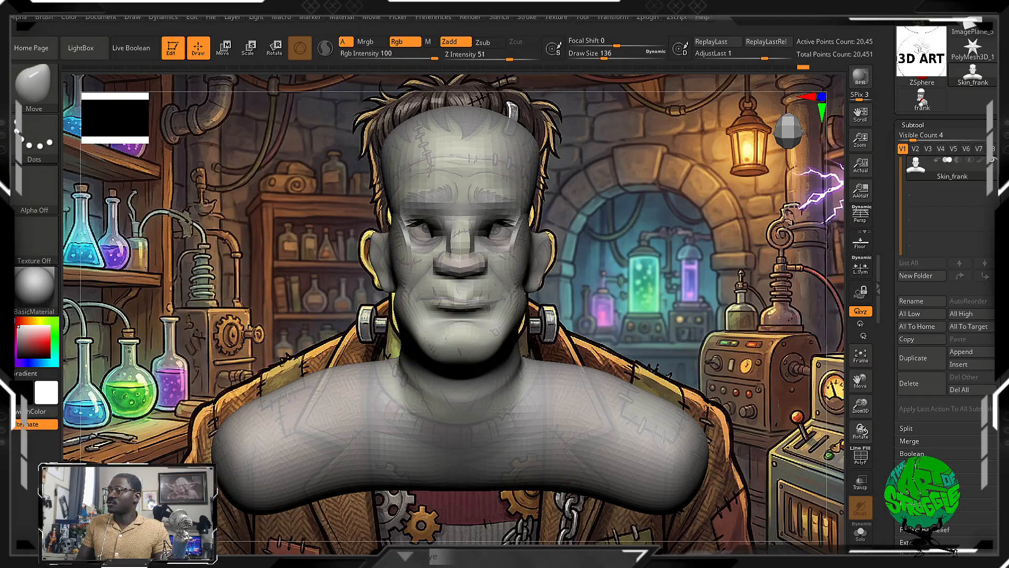
drag(989, 320, 989, 330)
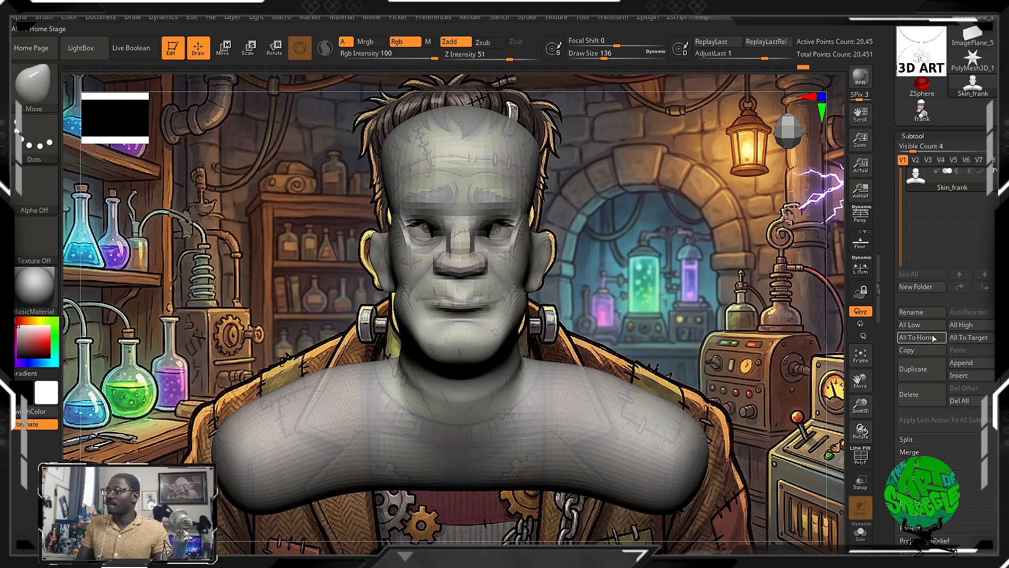
click(961, 368)
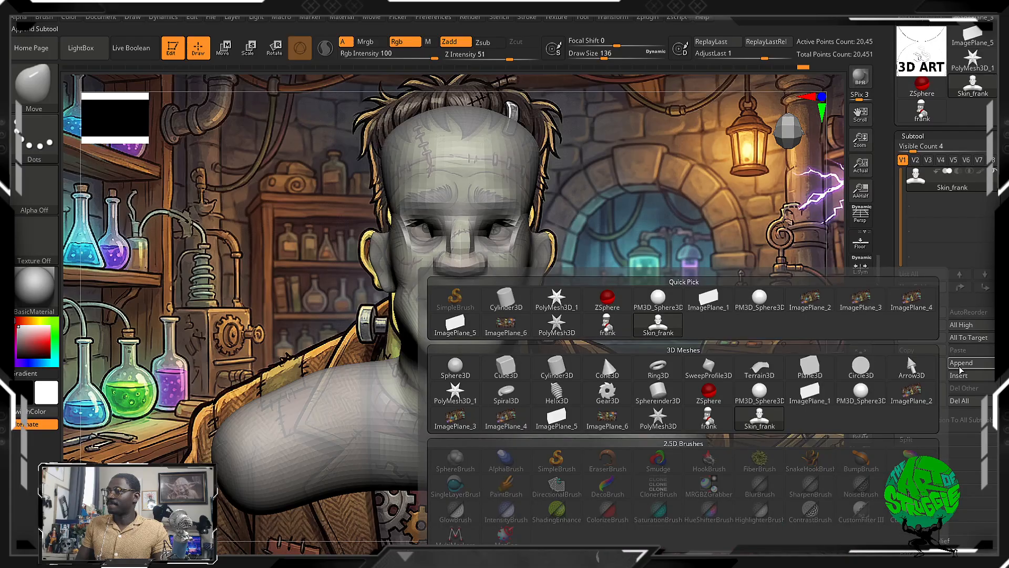
click(454, 369)
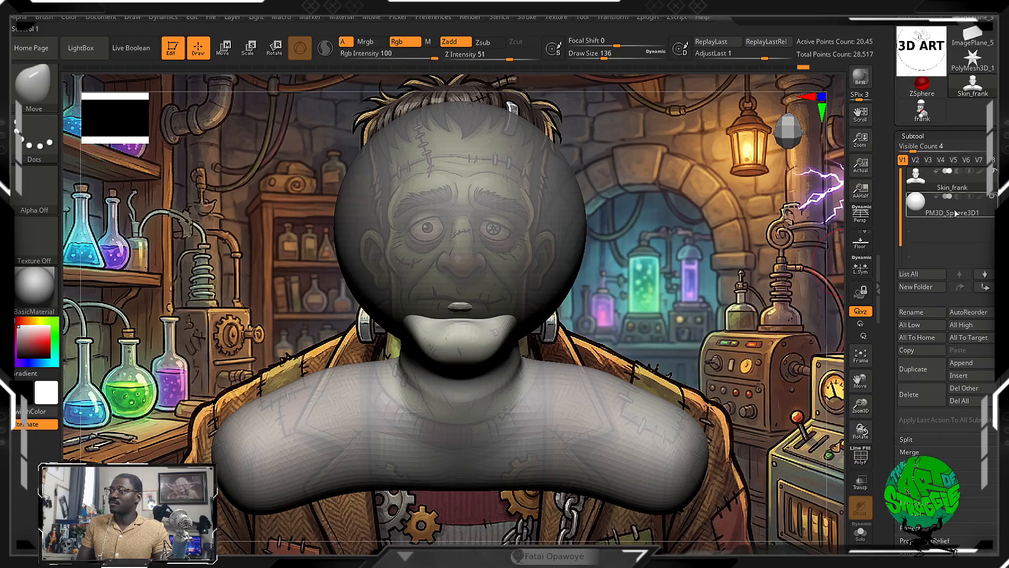
click(940, 217)
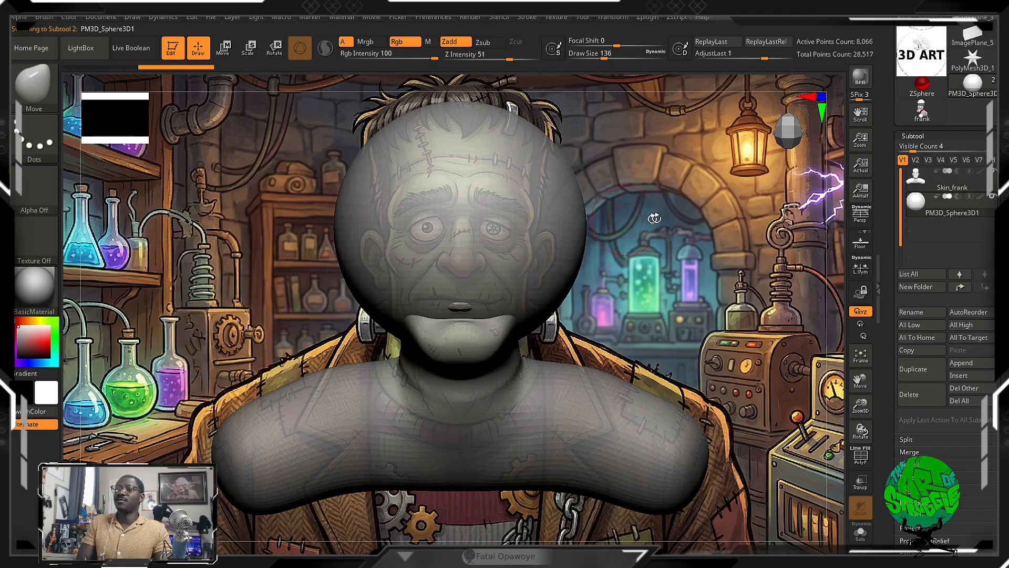
Scale the sphere down uniformly to about eyeball size inside the head.
click(248, 48)
drag(504, 186, 512, 187)
drag(473, 226, 498, 380)
drag(528, 431, 528, 433)
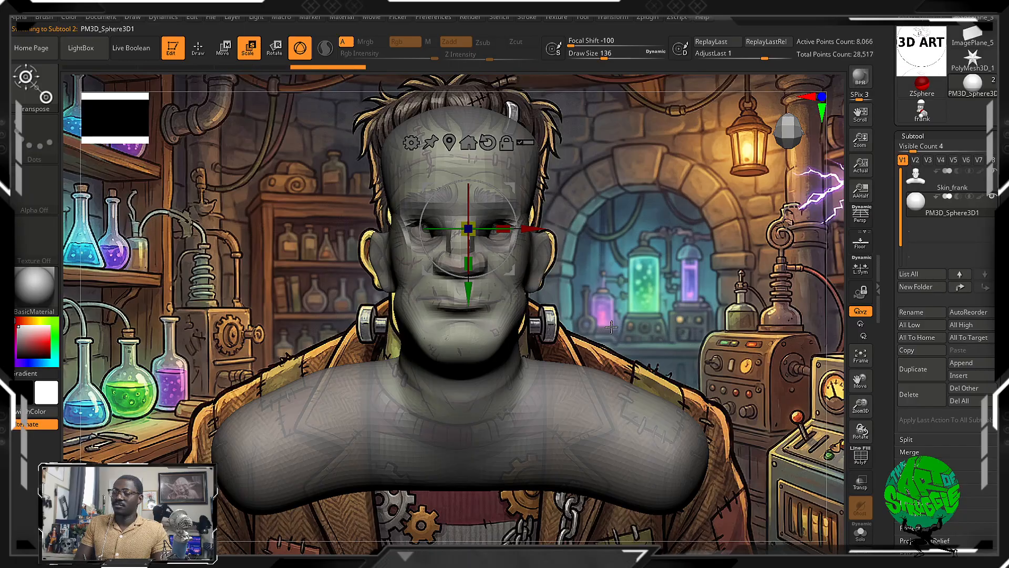
Move the small sphere forward in side view and sideways in front view to seat it in one eye socket.
drag(668, 320, 589, 303)
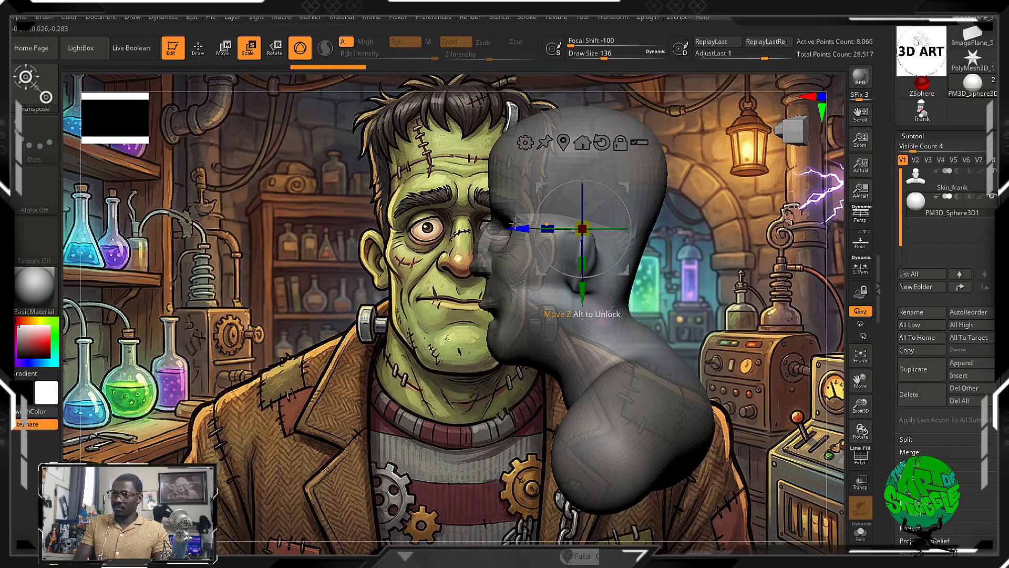
drag(515, 223, 457, 236)
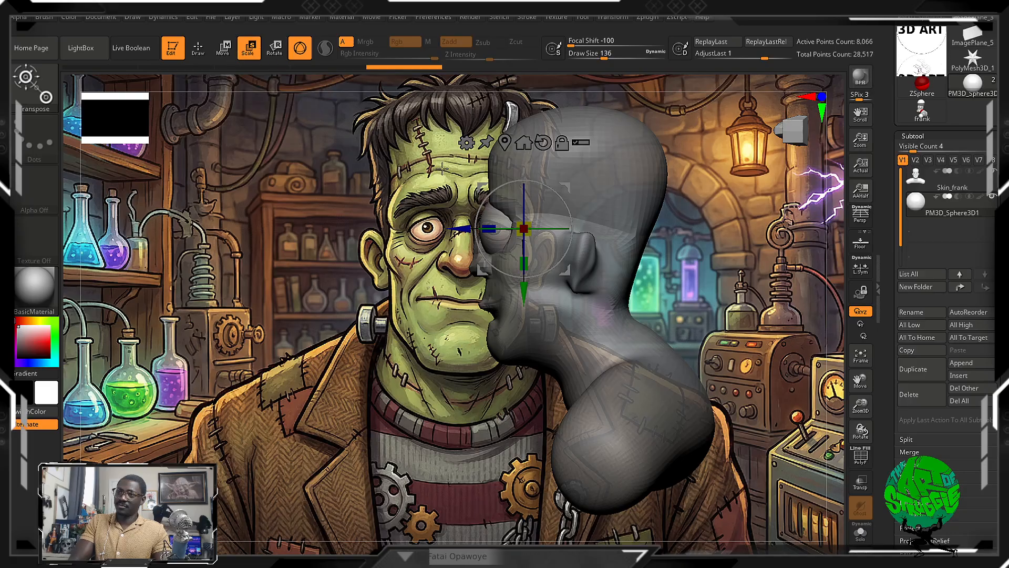
drag(524, 228, 526, 237)
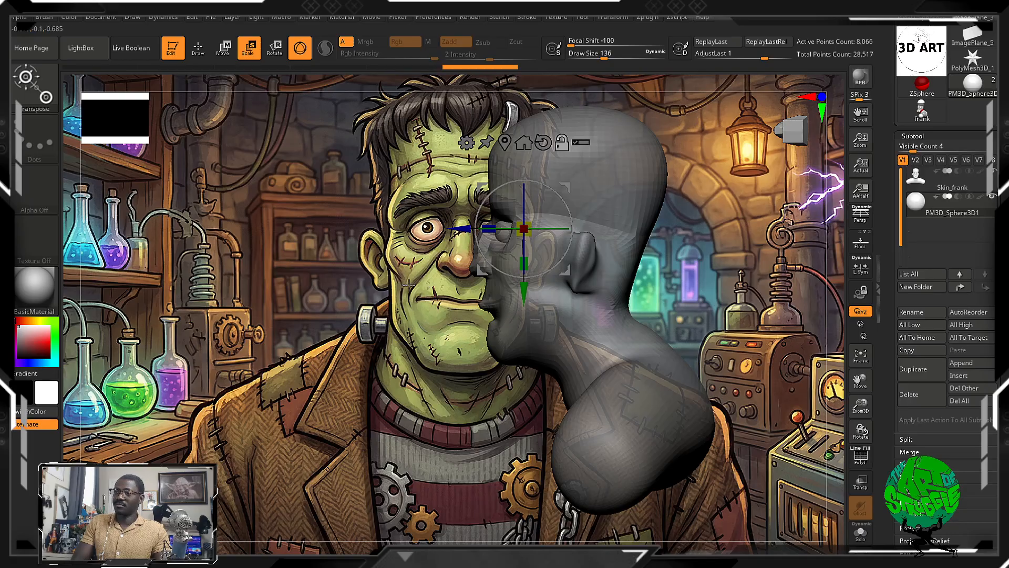
drag(409, 285, 427, 296)
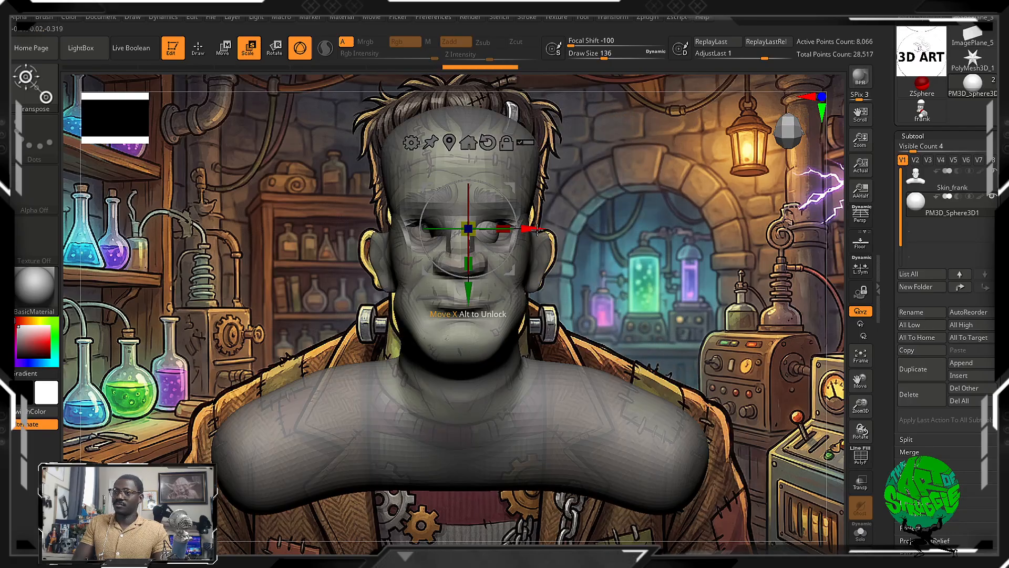
drag(531, 229, 549, 229)
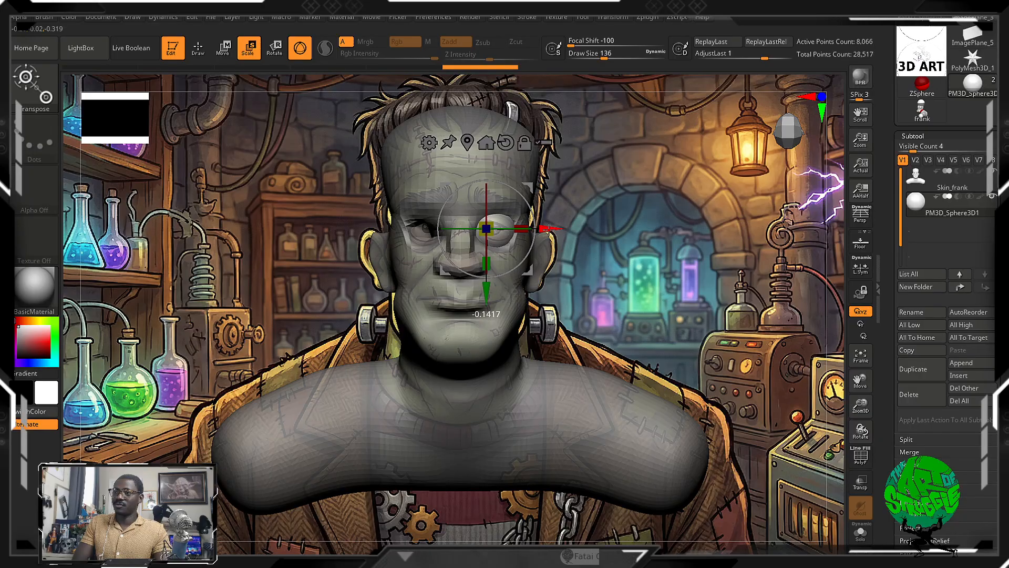
drag(608, 243, 606, 256)
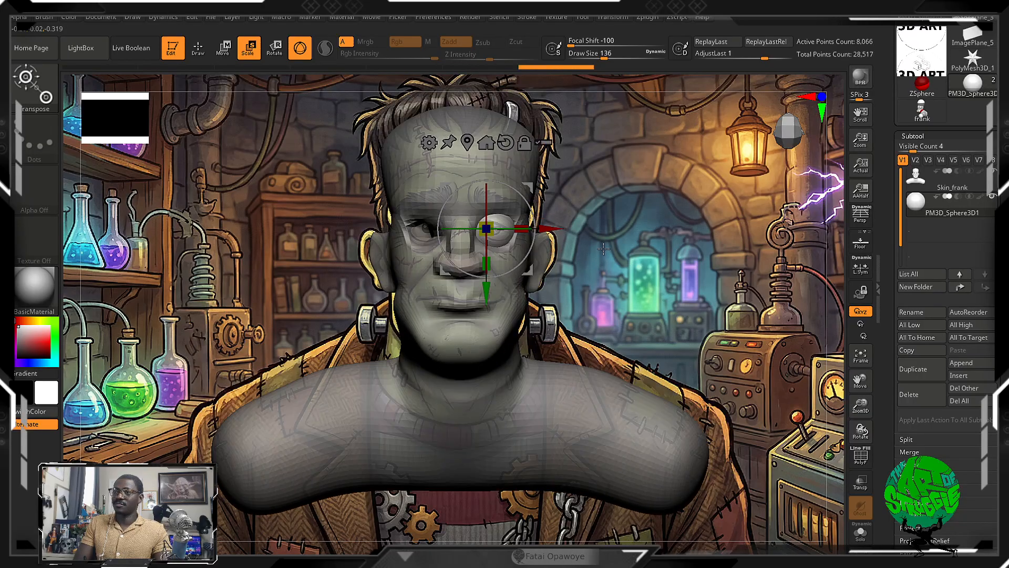
mouse_move(416, 145)
ctrl+right_down()
mouse_move(416, 197)
mouse_move(415, 152)
ctrl+right_up()
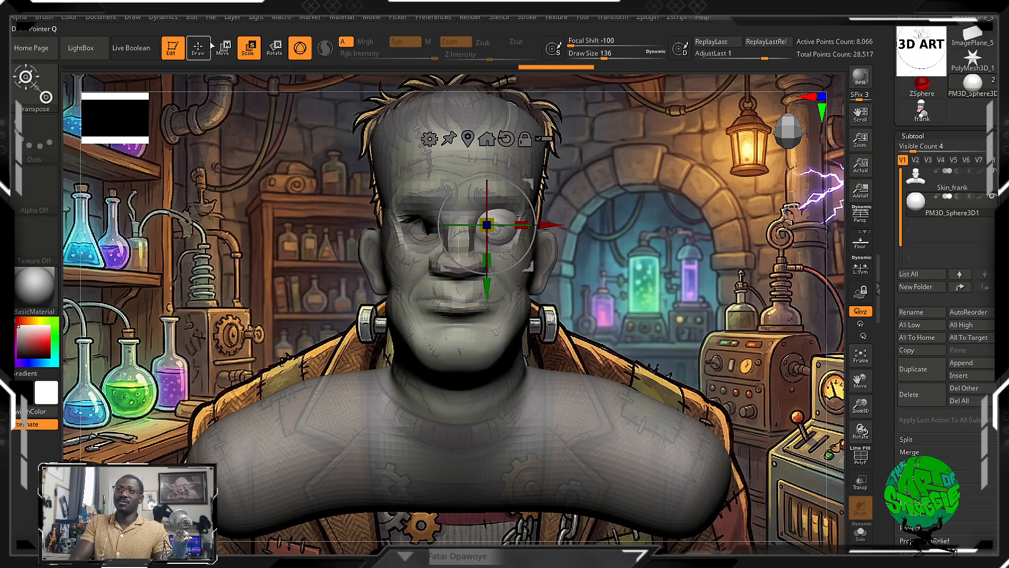
Mirror the eyeball across the X axis with SubTool Master, merged into one SubTool, and return to Draw mode.
click(644, 19)
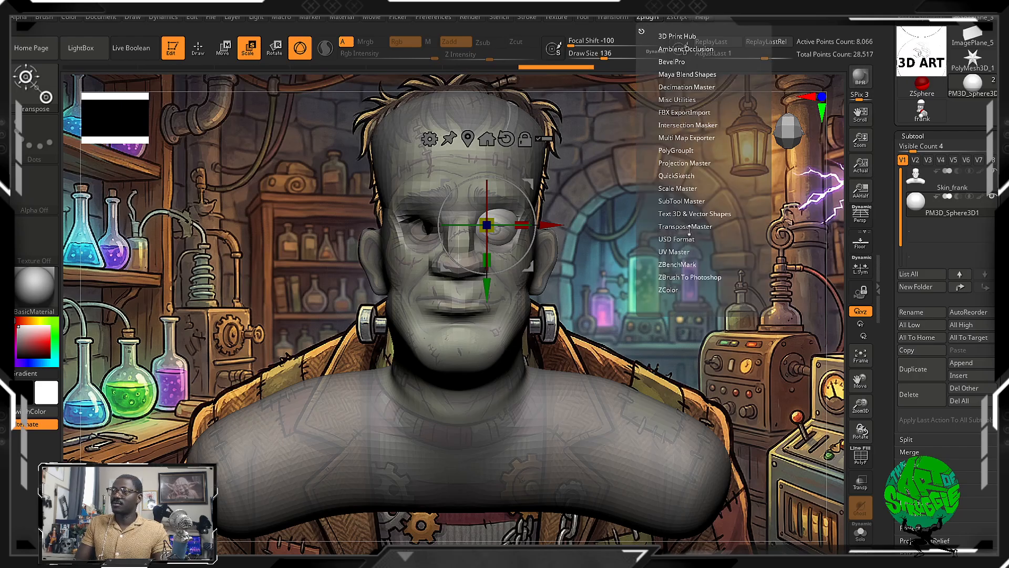
click(693, 201)
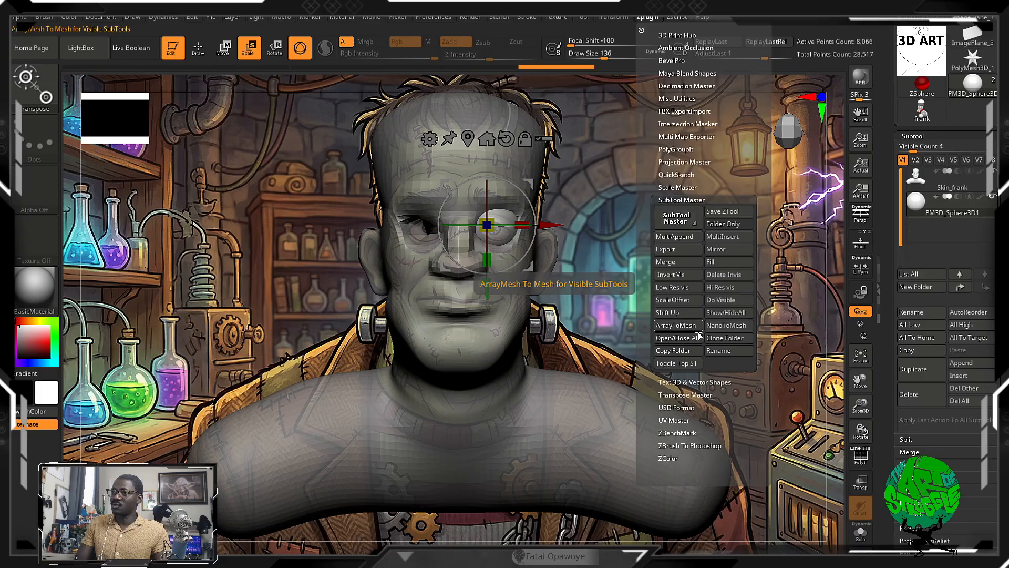
click(728, 249)
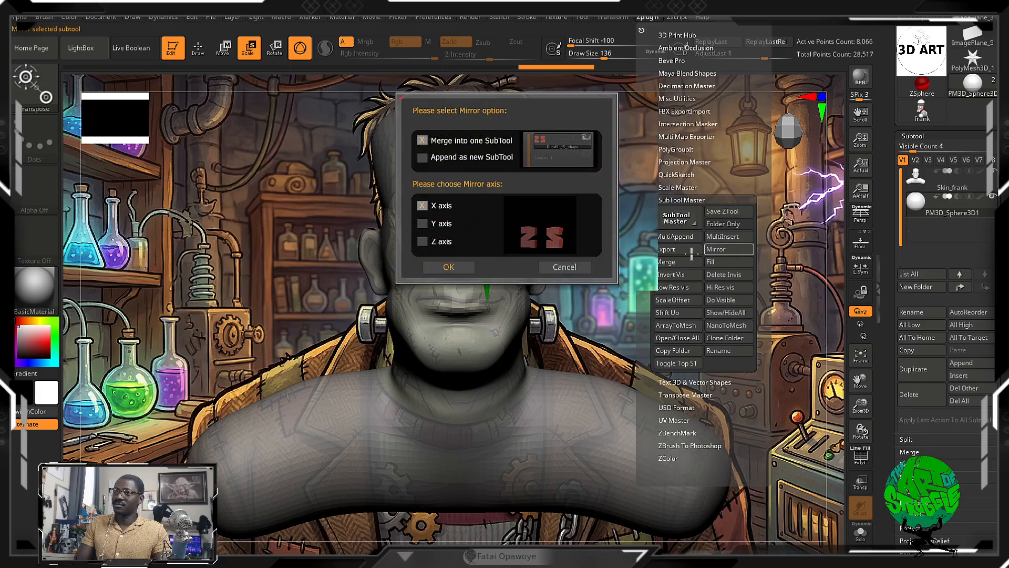
click(448, 267)
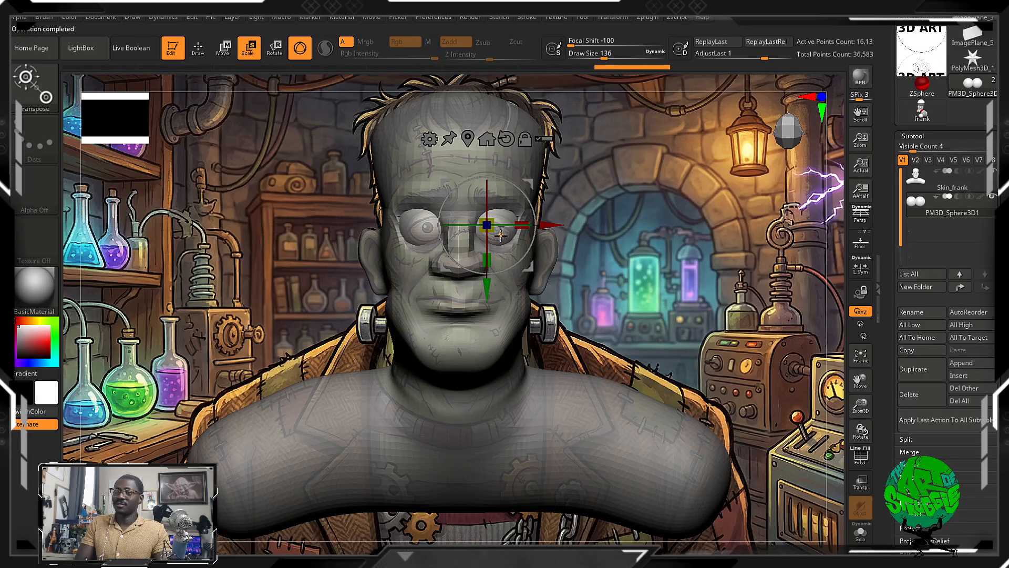
key(q)
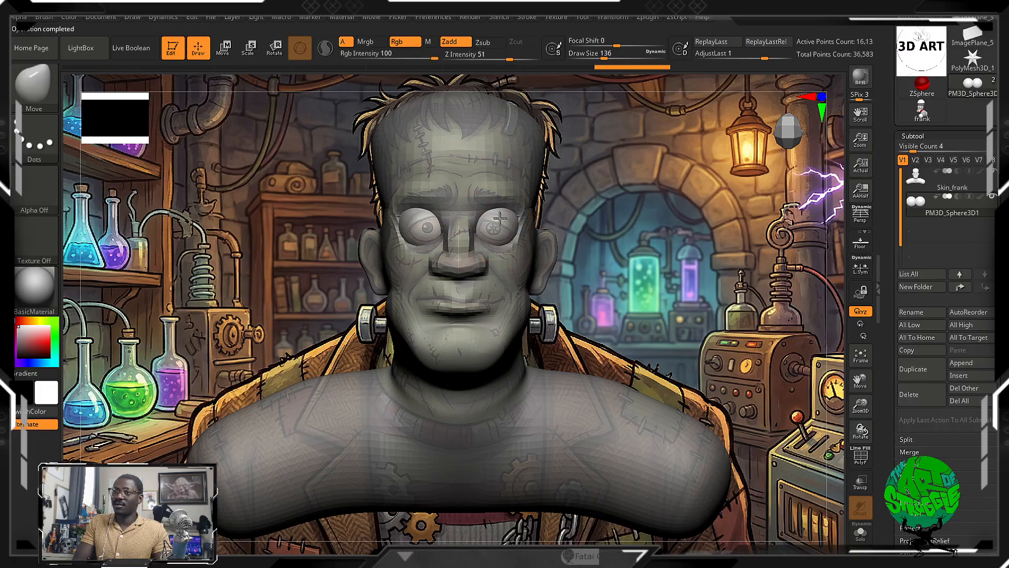
mouse_move(499, 217)
mouse_down()
mouse_move(489, 225)
mouse_move(497, 240)
mouse_up()
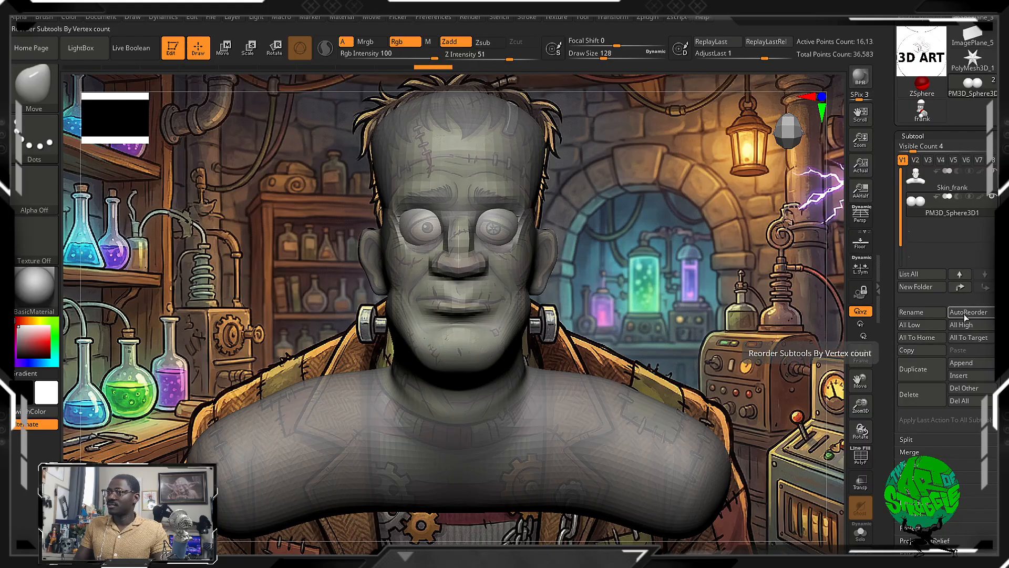
click(913, 288)
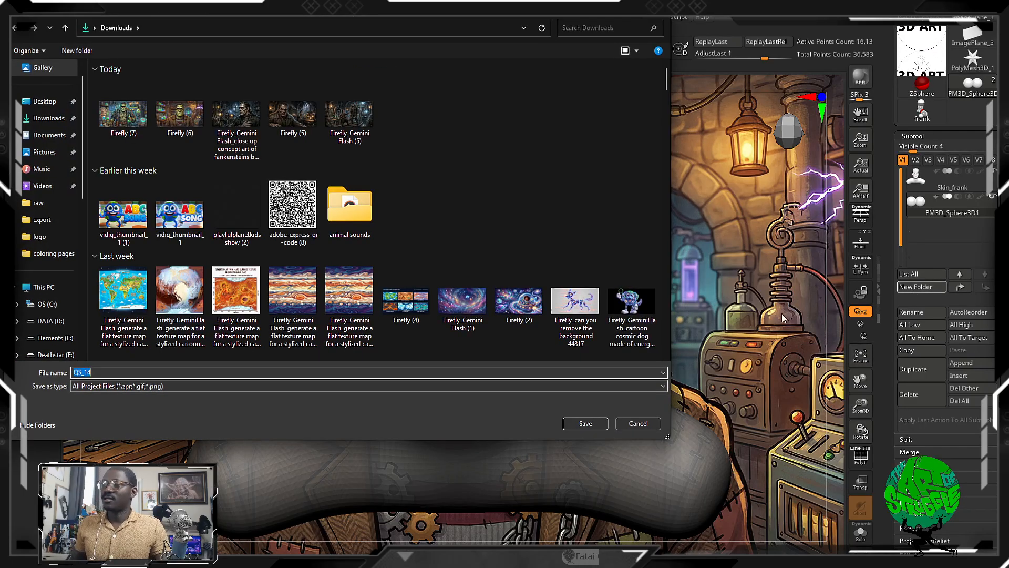
click(637, 424)
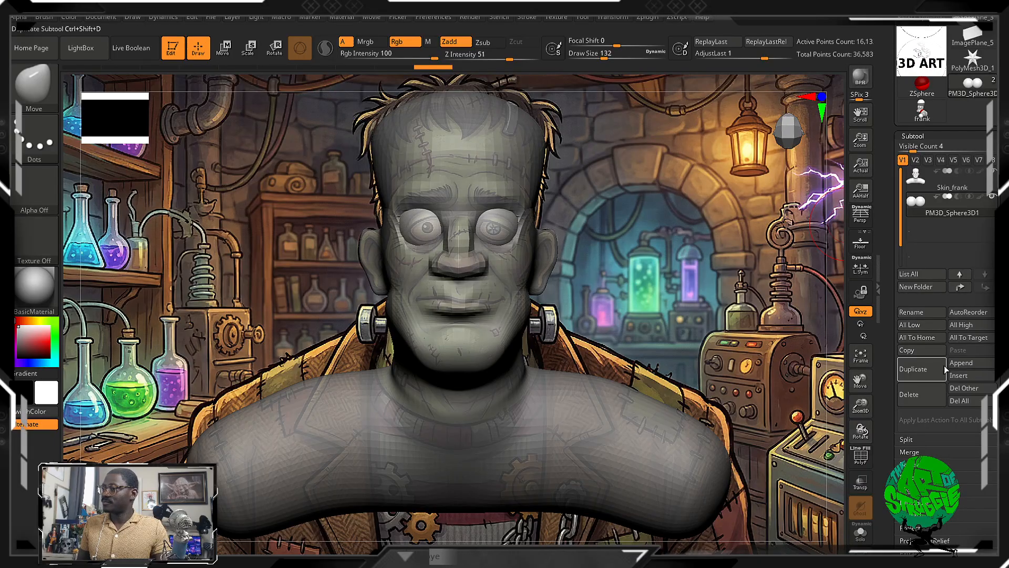
Append a Cylinder3D subtool, make it active and scale it down uniformly to about 0.1.
click(961, 363)
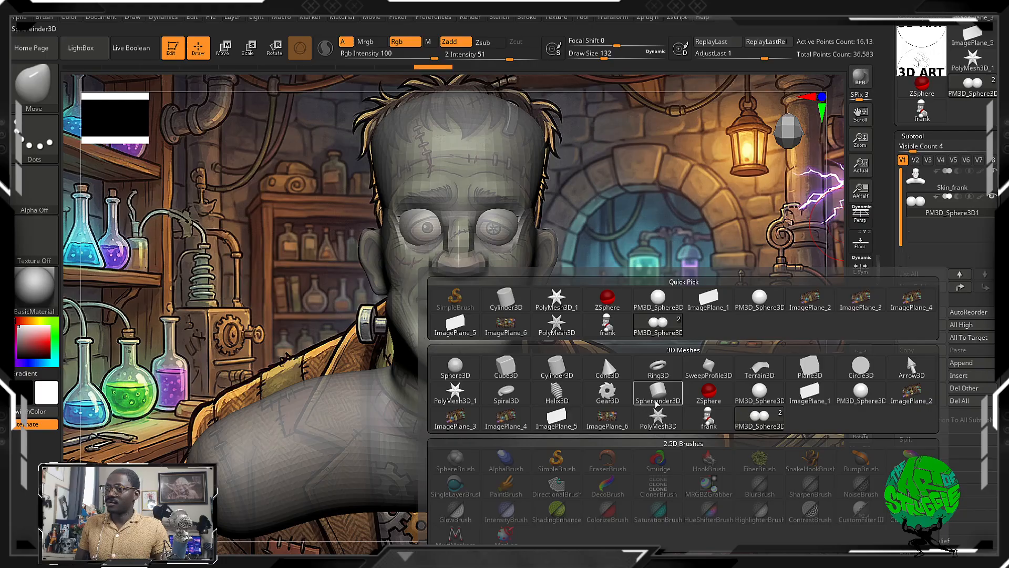
mouse_move(658, 400)
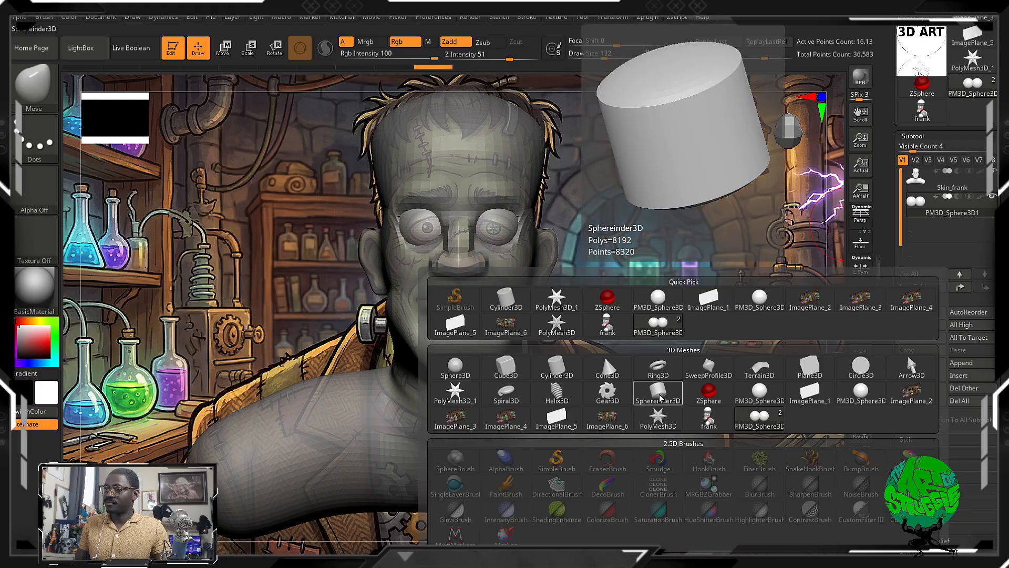
click(658, 397)
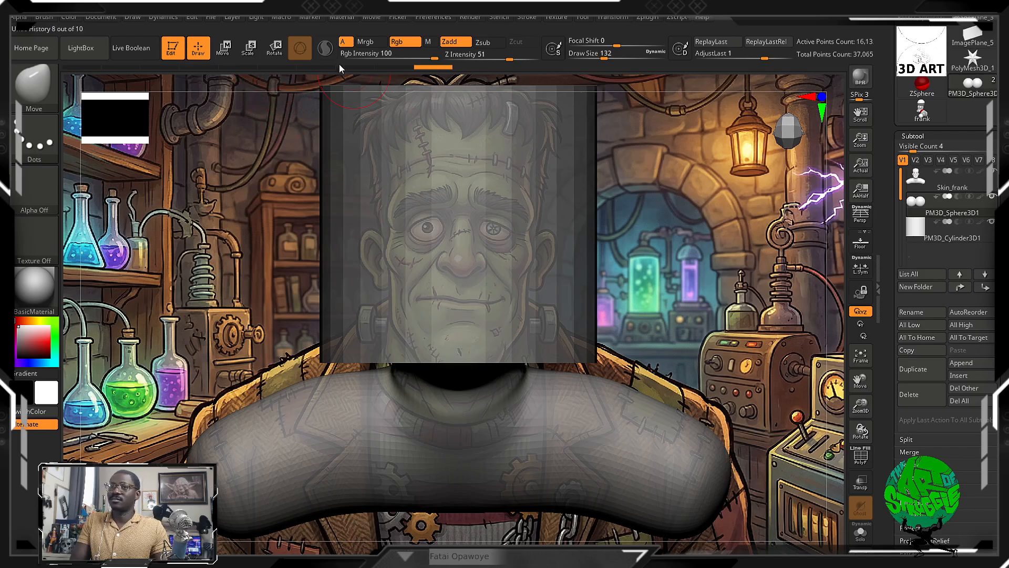
click(248, 49)
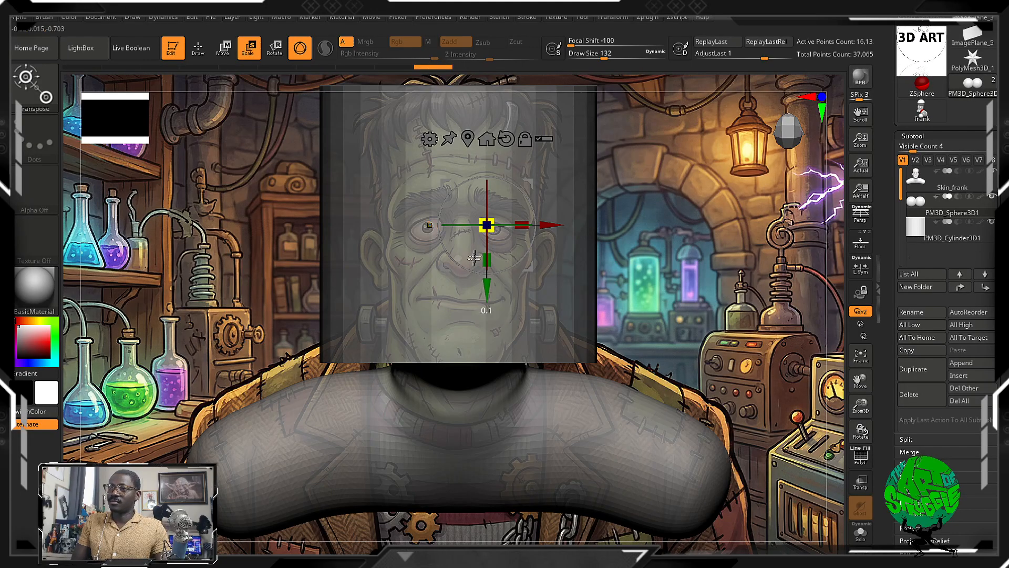
click(934, 242)
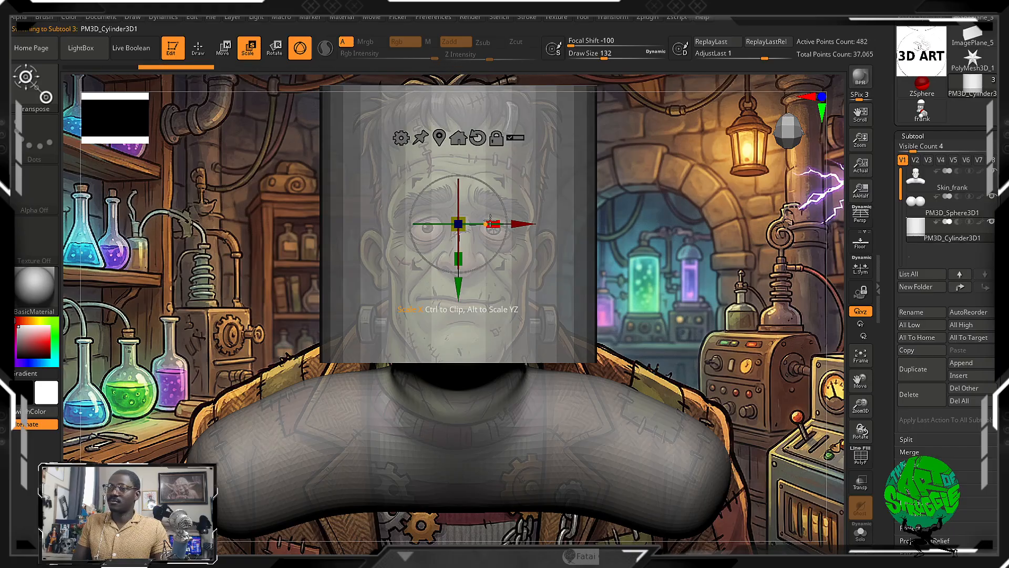
drag(458, 224, 421, 343)
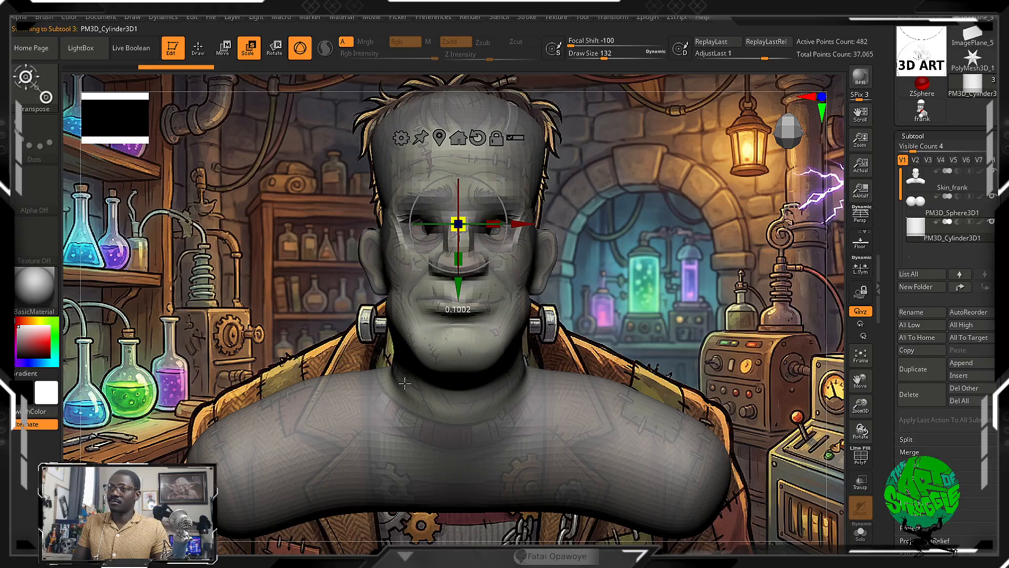
drag(405, 384, 405, 384)
Move the cylinder out of the head, rotate it about 90 degrees and place it over the reference neck bolt.
drag(532, 224, 653, 224)
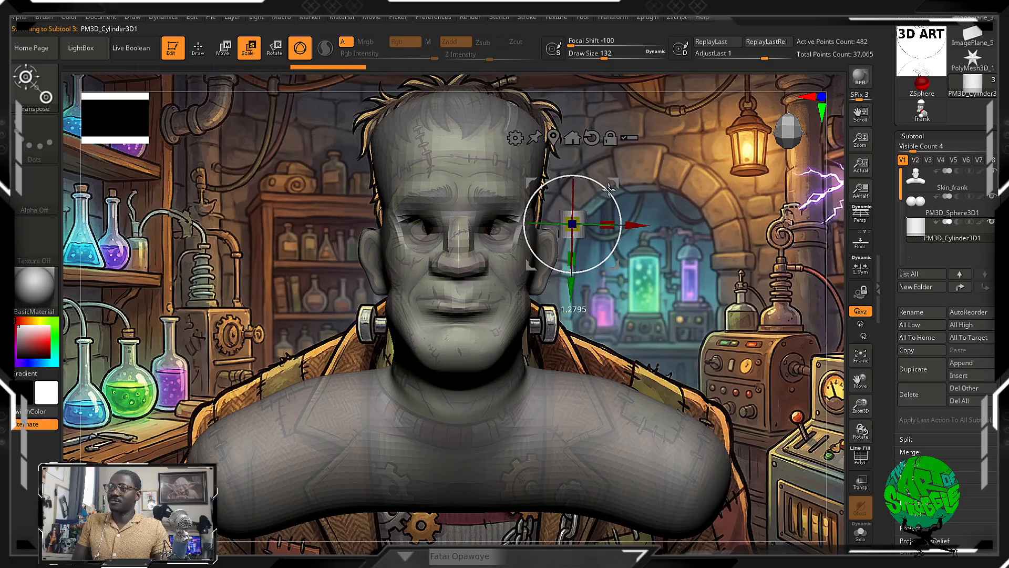
drag(610, 186, 622, 272)
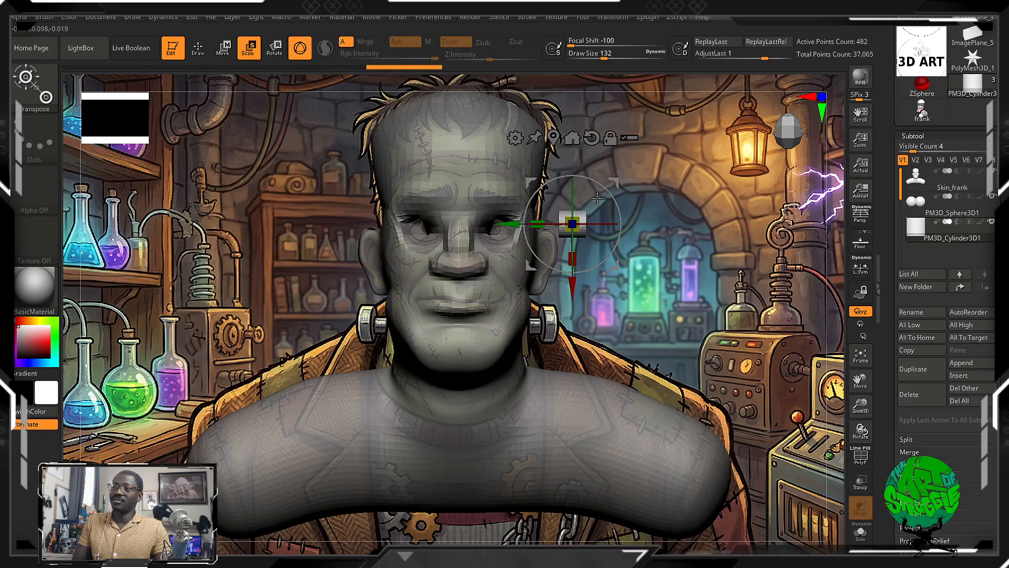
drag(587, 212, 596, 282)
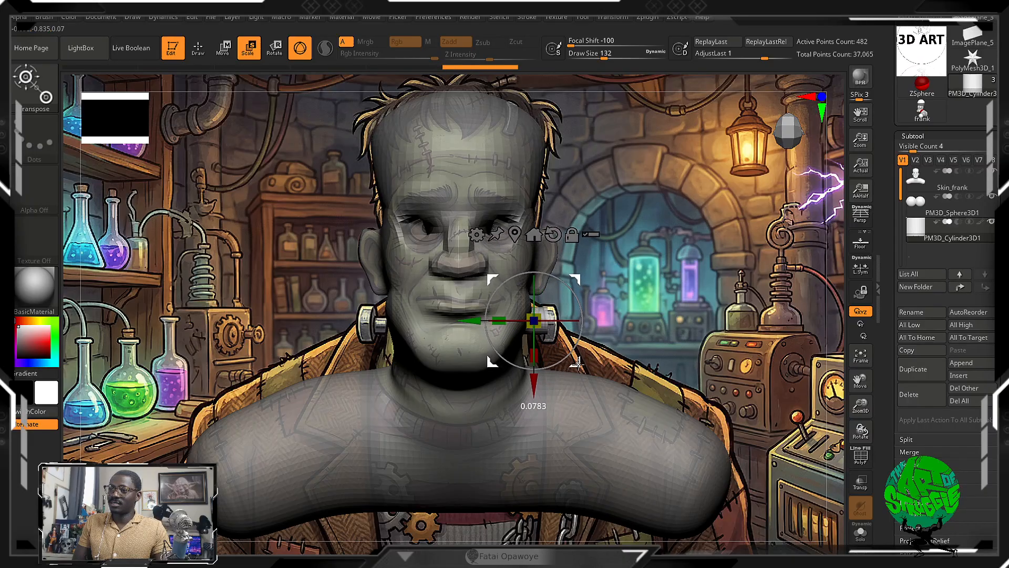
Resize and lengthen the cylinder, push it into the neck to match the bolt shaft, and return to Draw mode.
click(583, 372)
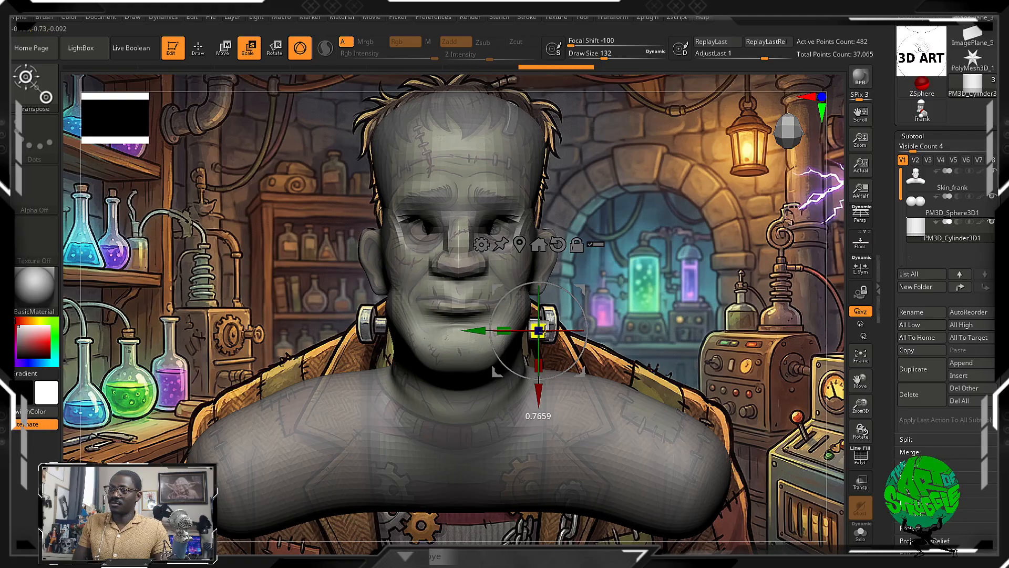
drag(544, 330, 548, 329)
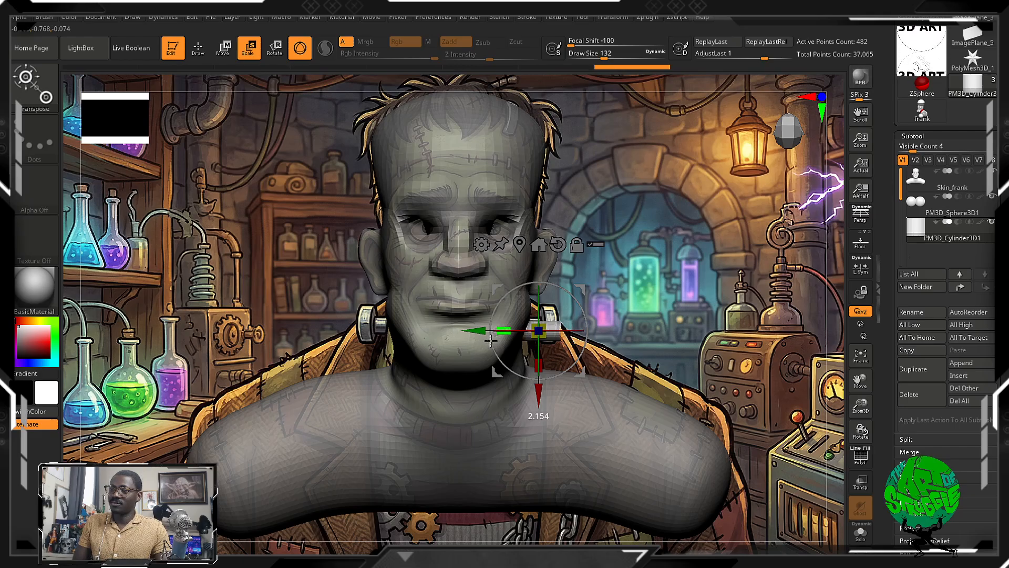
drag(491, 341, 460, 332)
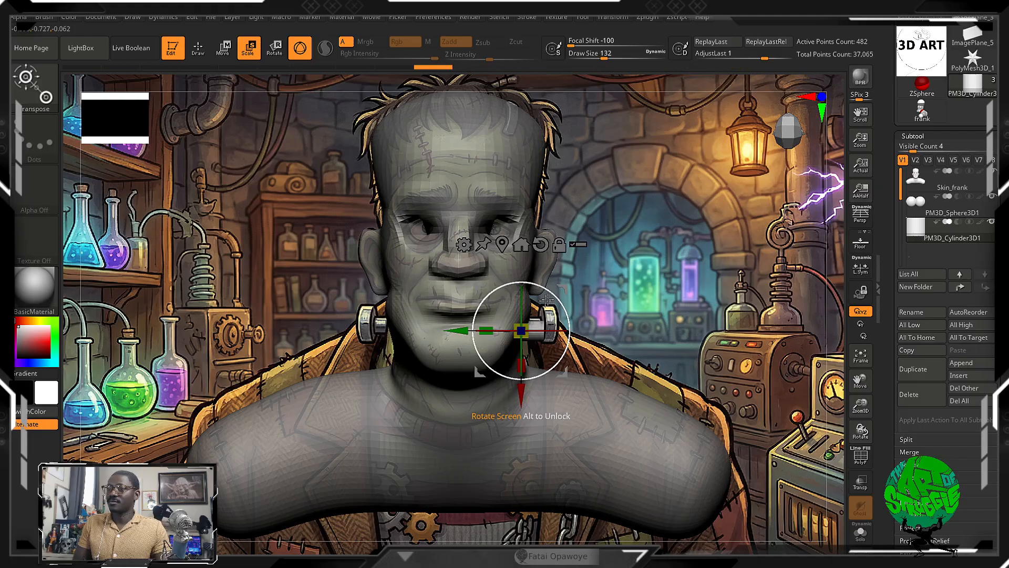
click(198, 47)
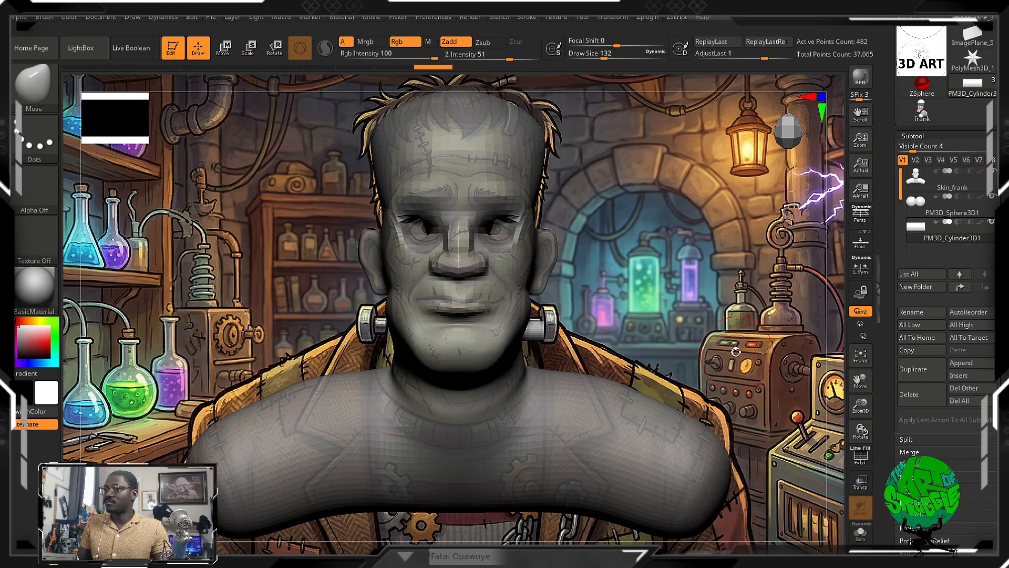
drag(1003, 384, 1002, 322)
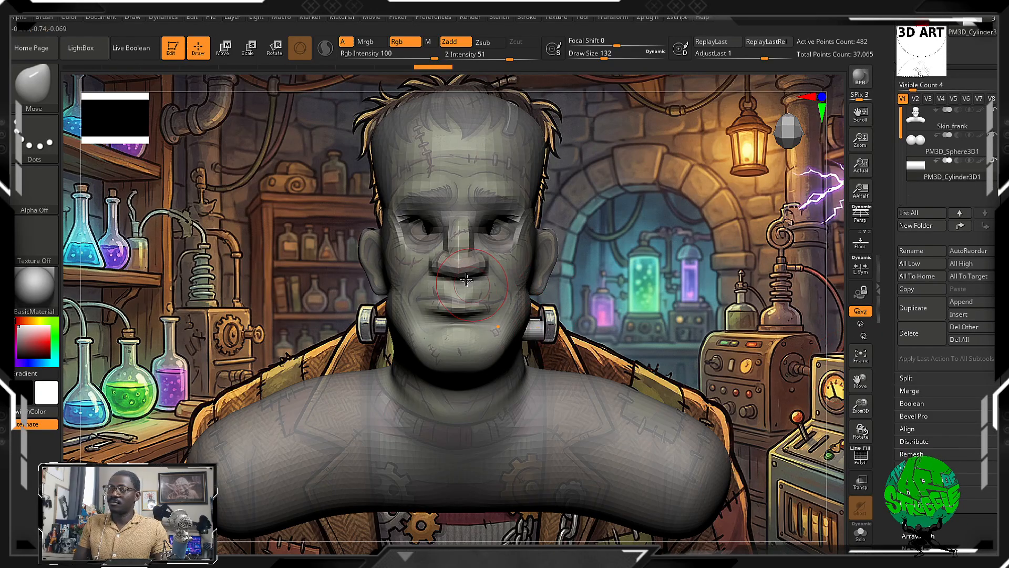
Shift the bolt cylinder slightly outward from the neck along its axis and subdivide its mesh twice with smoothing on.
key(w)
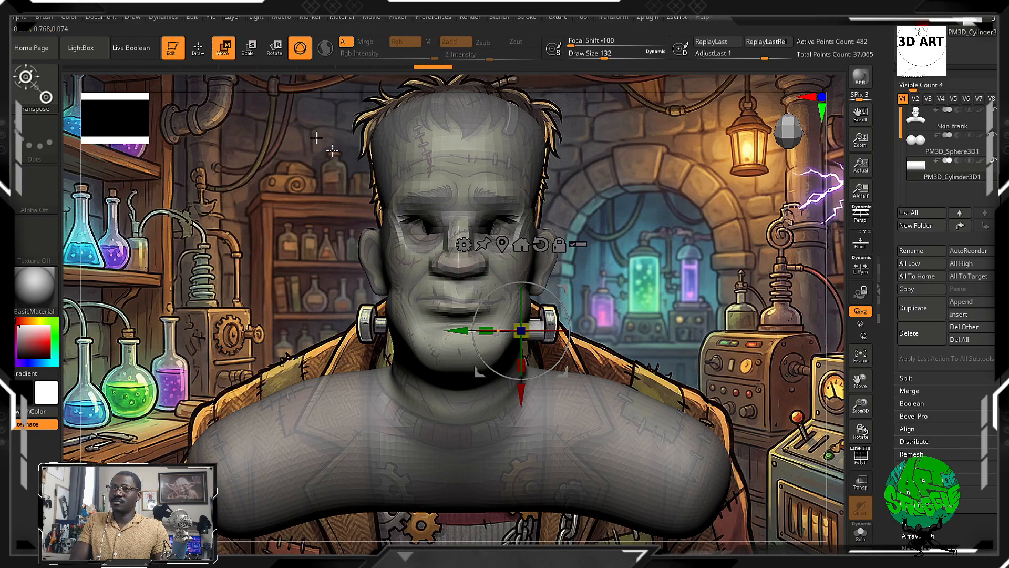
drag(462, 330, 475, 331)
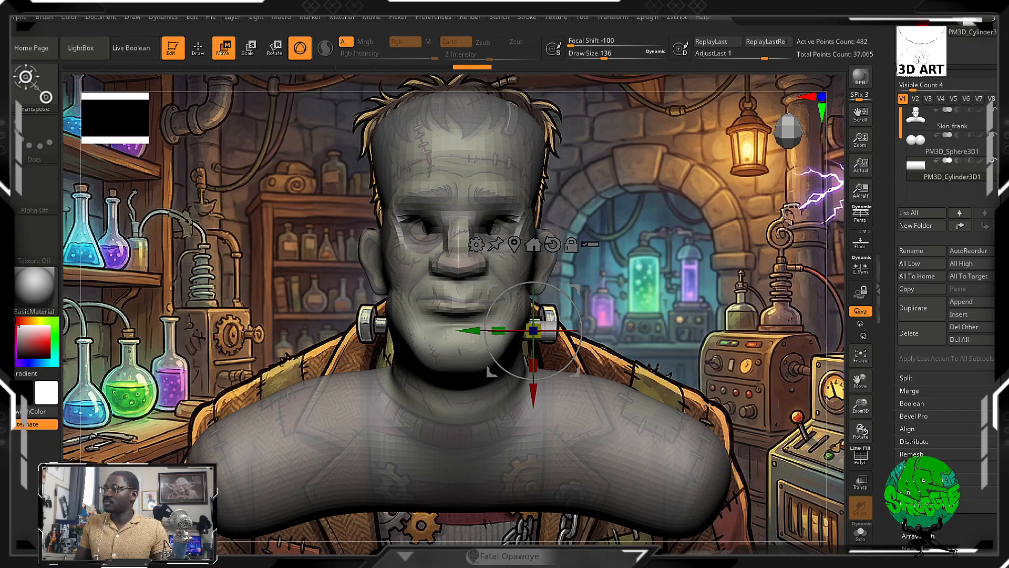
scroll(958, 179, down, 5)
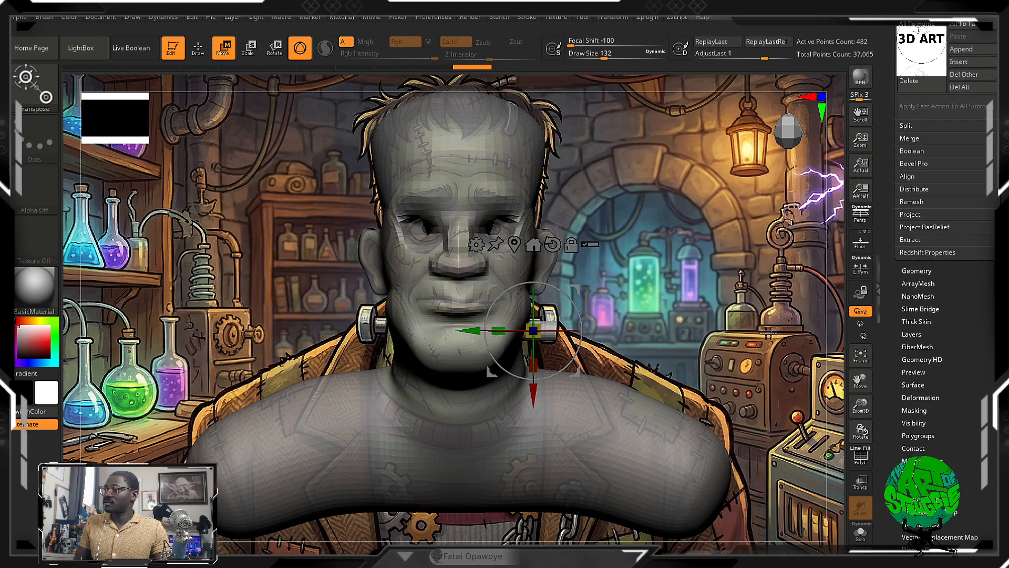
click(916, 271)
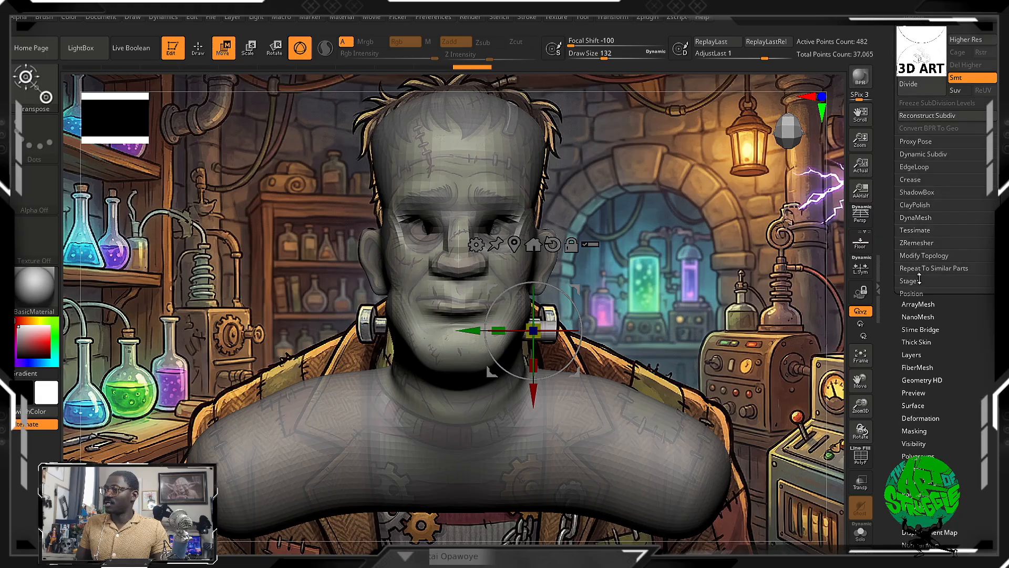
click(915, 84)
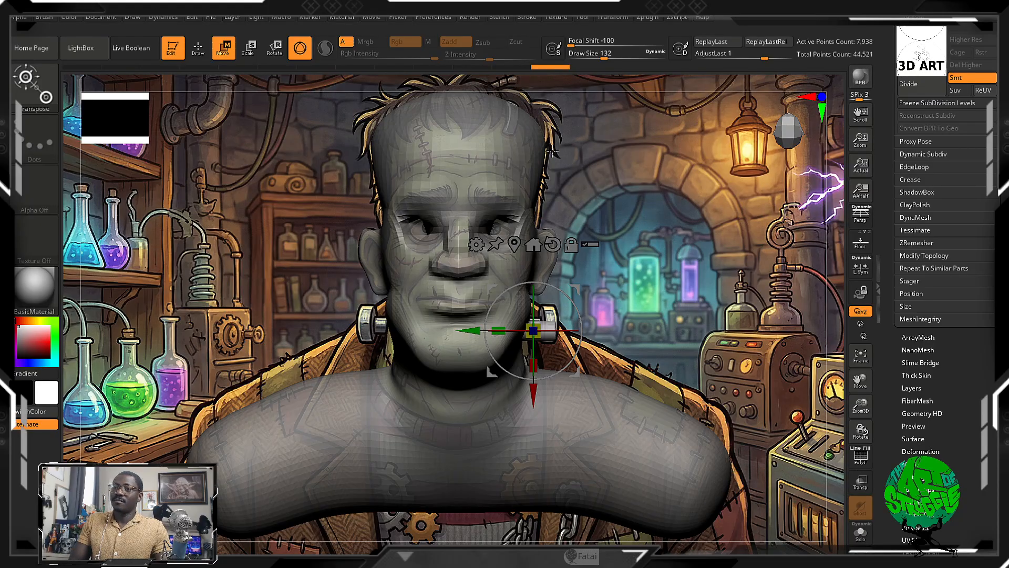
Raise the model's opacity over the reference image plane until the bust is fully opaque, and return to Draw mode.
click(556, 17)
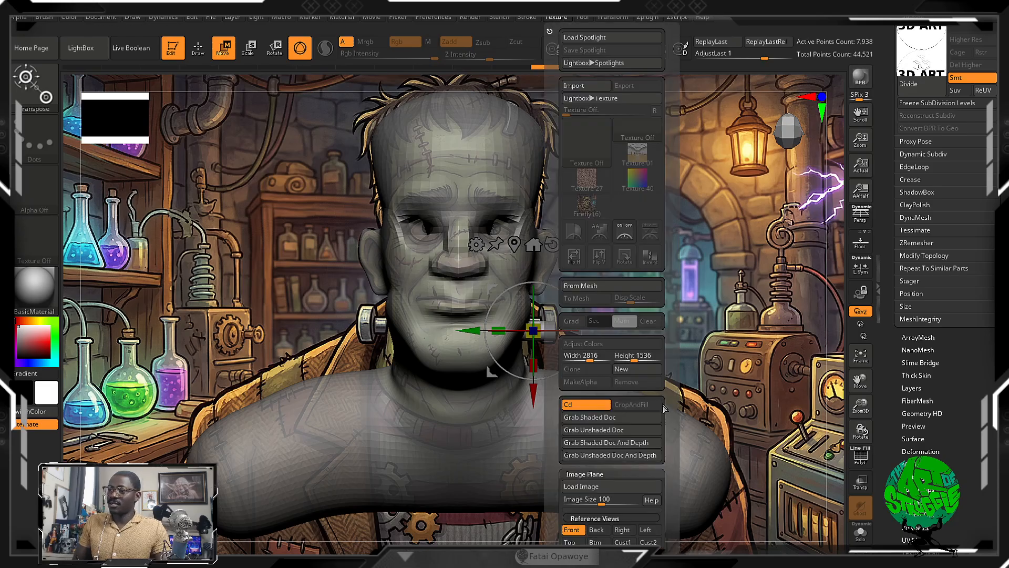
drag(667, 397, 666, 322)
drag(600, 385, 626, 383)
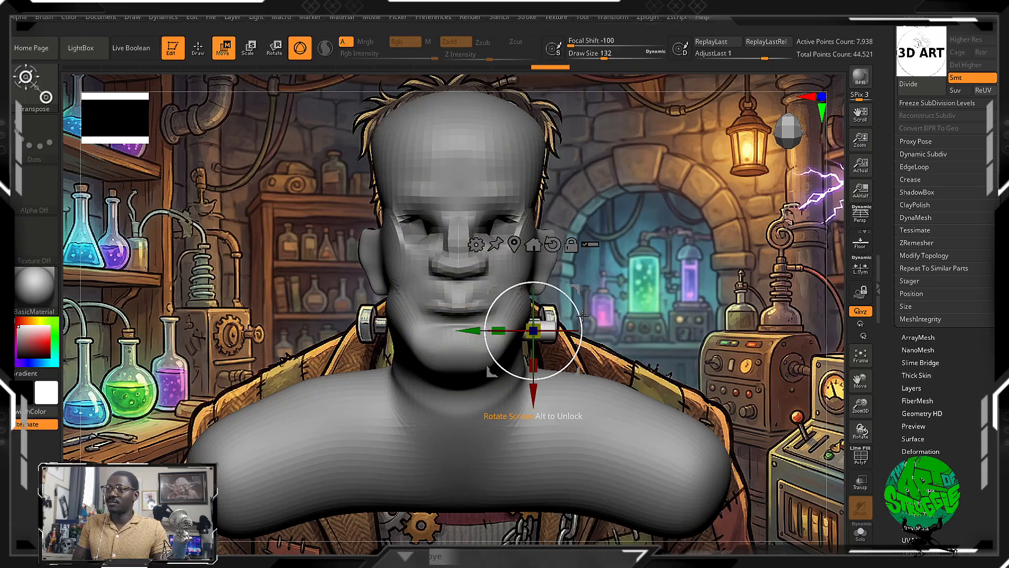
click(199, 50)
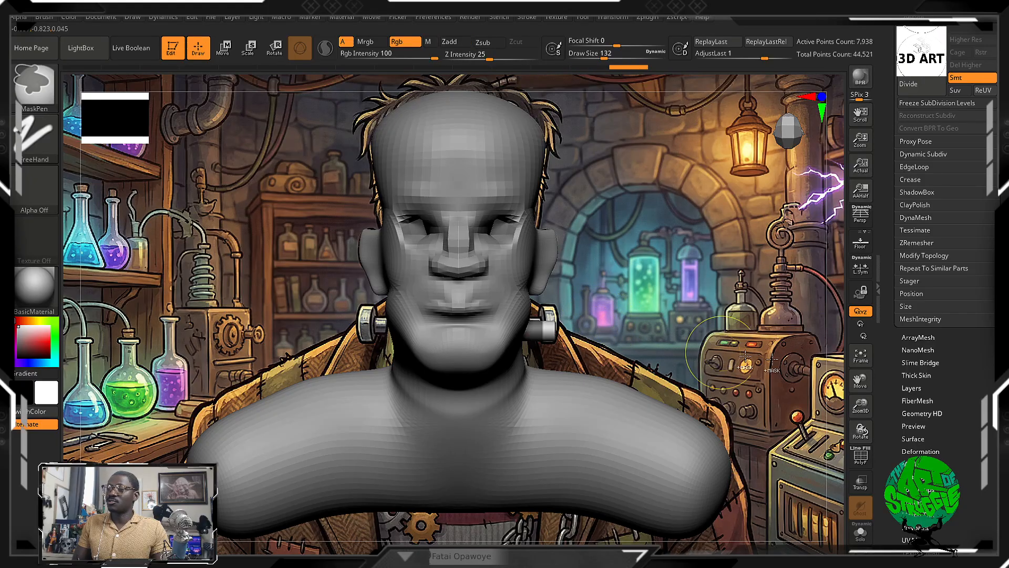
Thicken the bolt cylinder with the Inflate deformation at about 50 and check its shape from the side and front.
drag(956, 494, 957, 204)
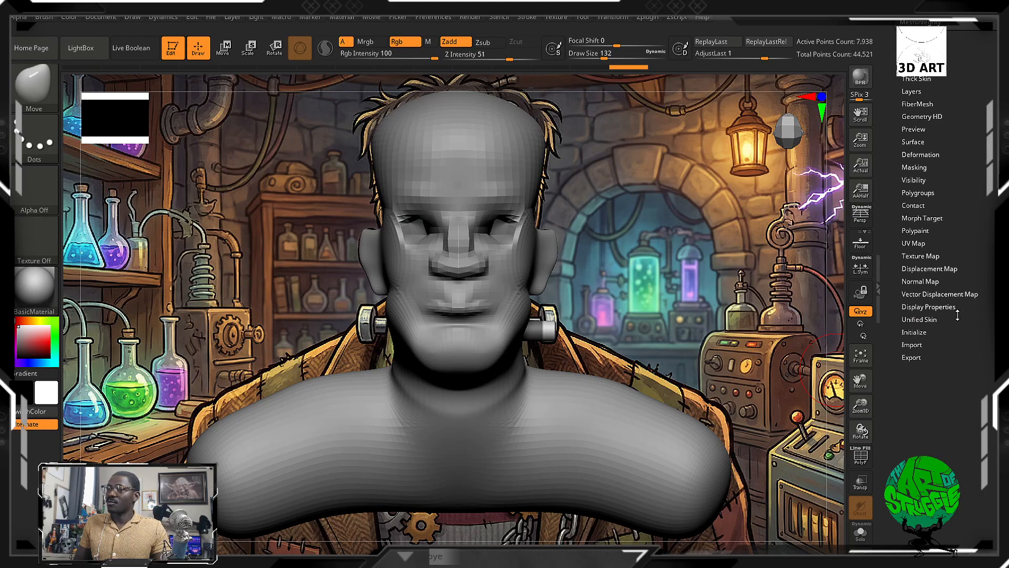
drag(957, 310, 959, 320)
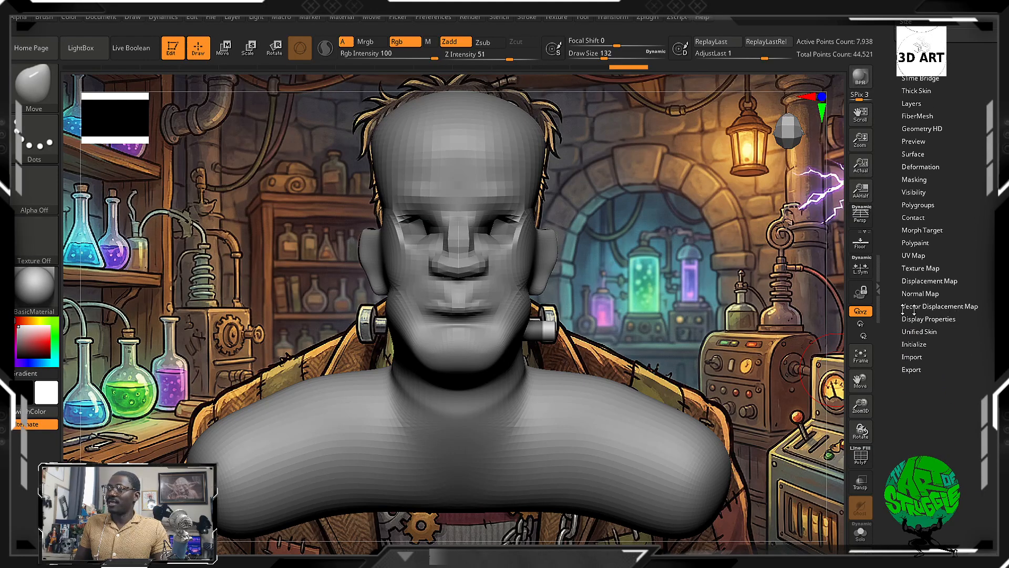
click(916, 167)
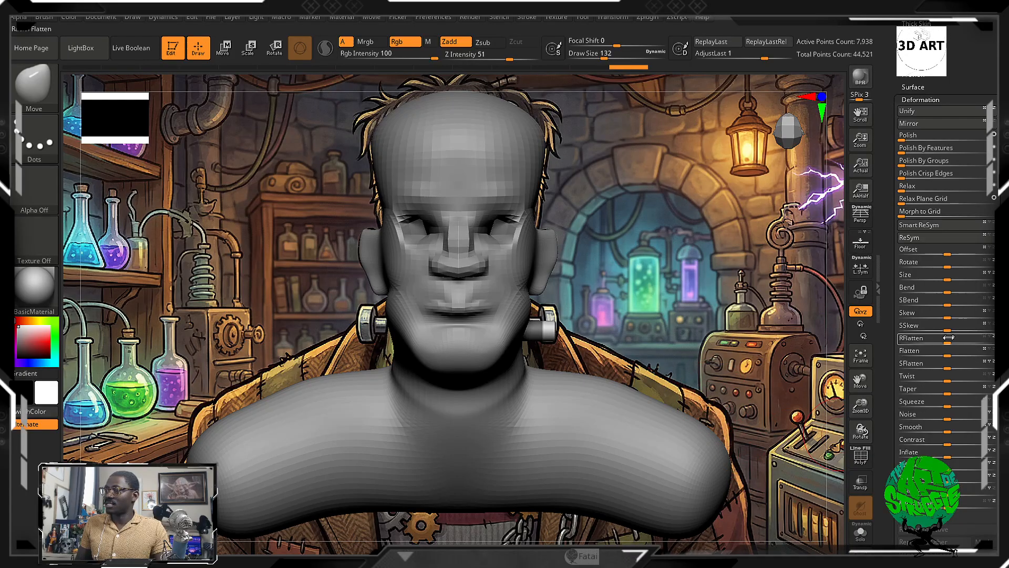
drag(948, 456, 949, 456)
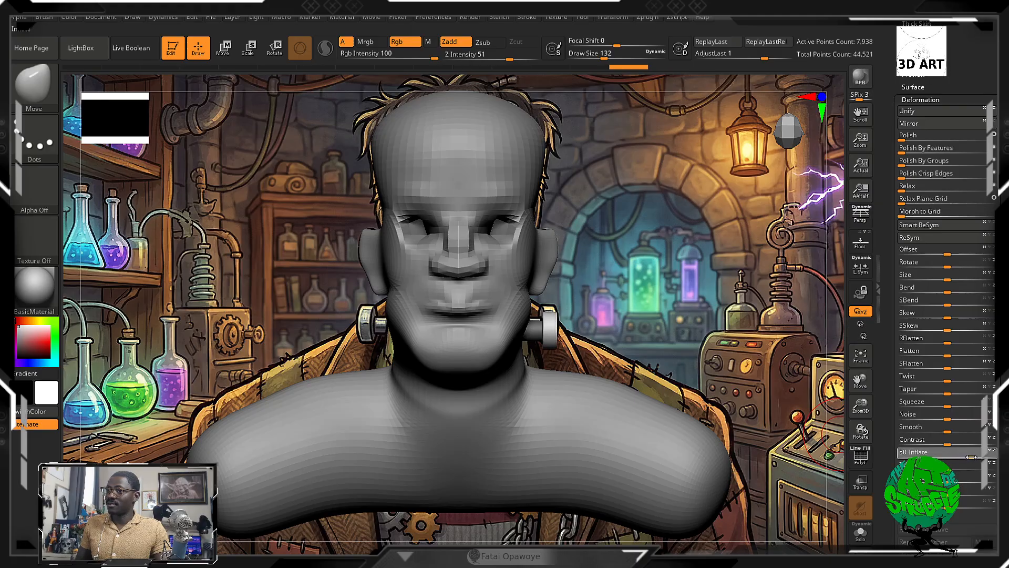
mouse_move(777, 407)
mouse_down()
mouse_move(625, 379)
mouse_move(699, 386)
mouse_move(611, 394)
mouse_move(630, 390)
mouse_up()
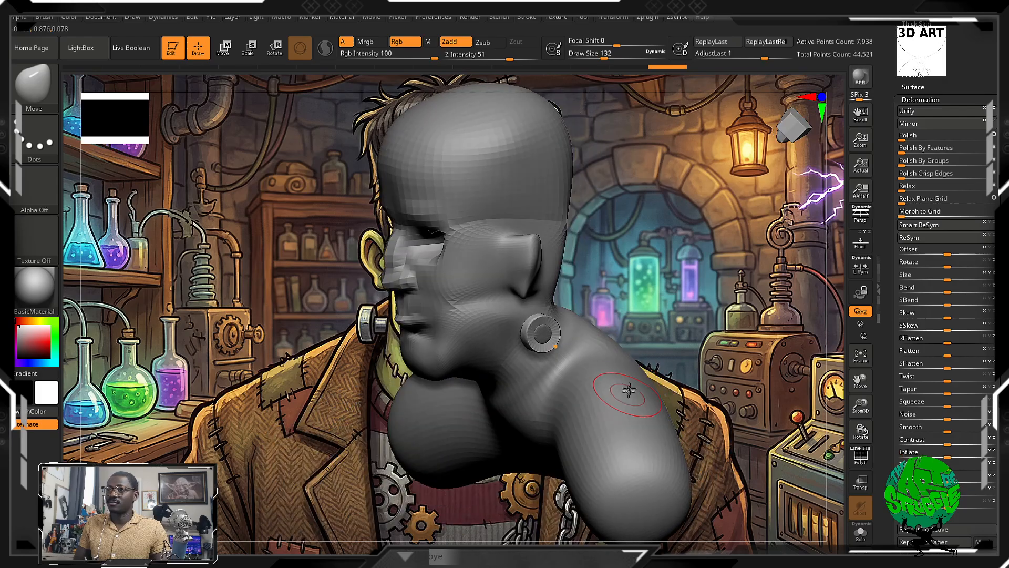
mouse_move(639, 347)
mouse_down()
mouse_move(815, 386)
mouse_move(783, 392)
mouse_up()
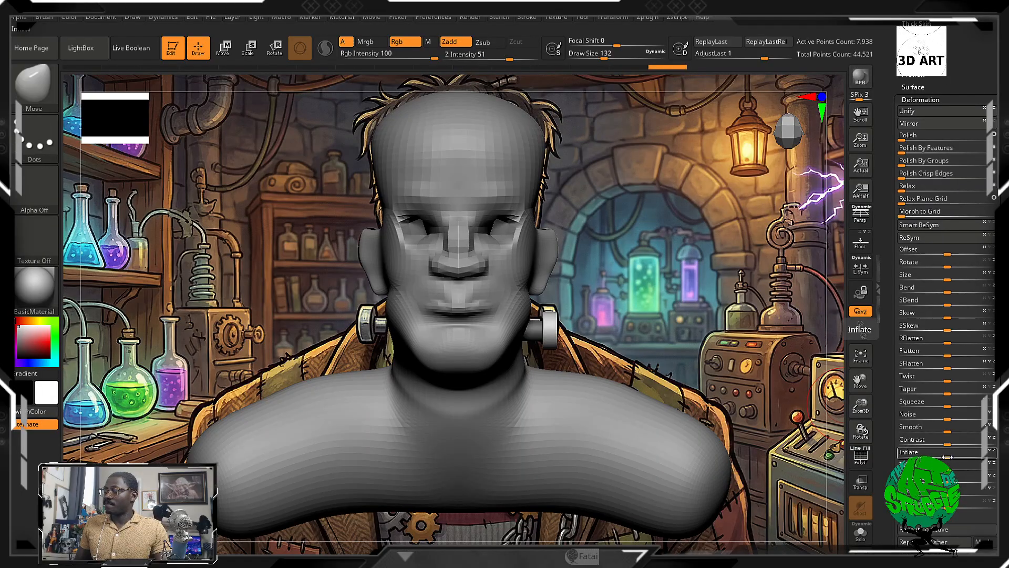
key(ctrl)
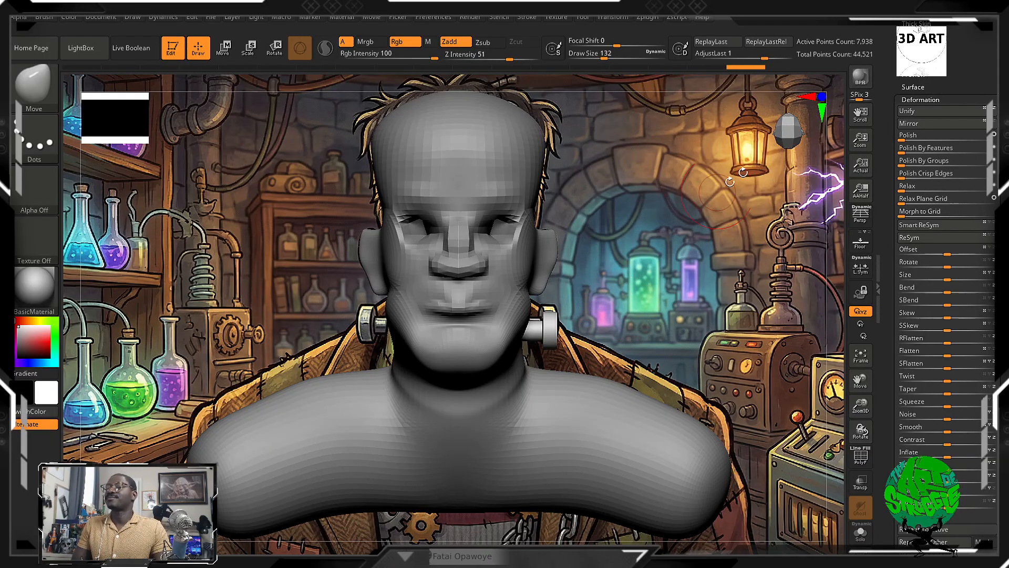
Mirror the neck bolt across the X axis with SubTool Master, merged into one SubTool.
scroll(944, 124, up, 5)
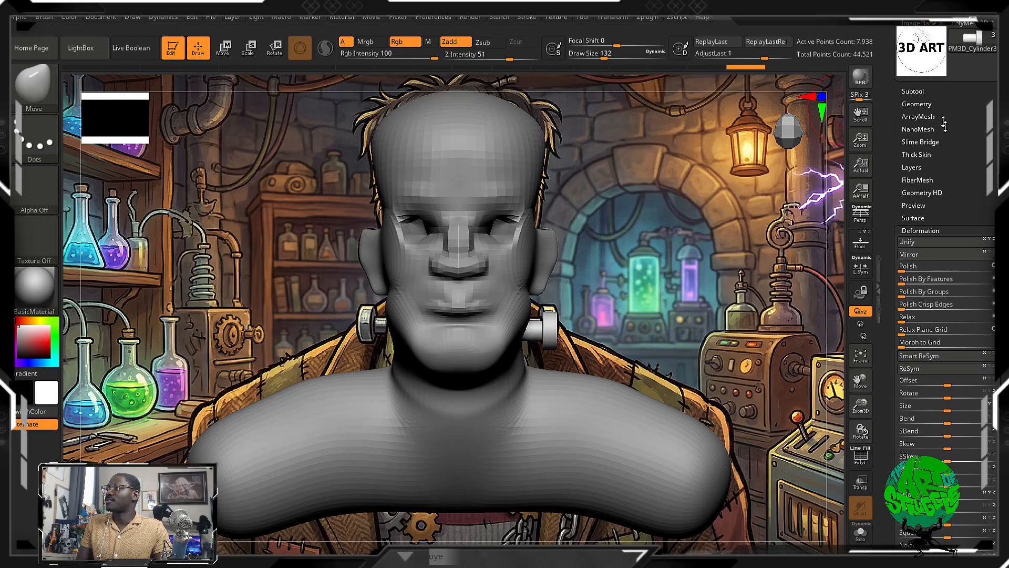
click(913, 91)
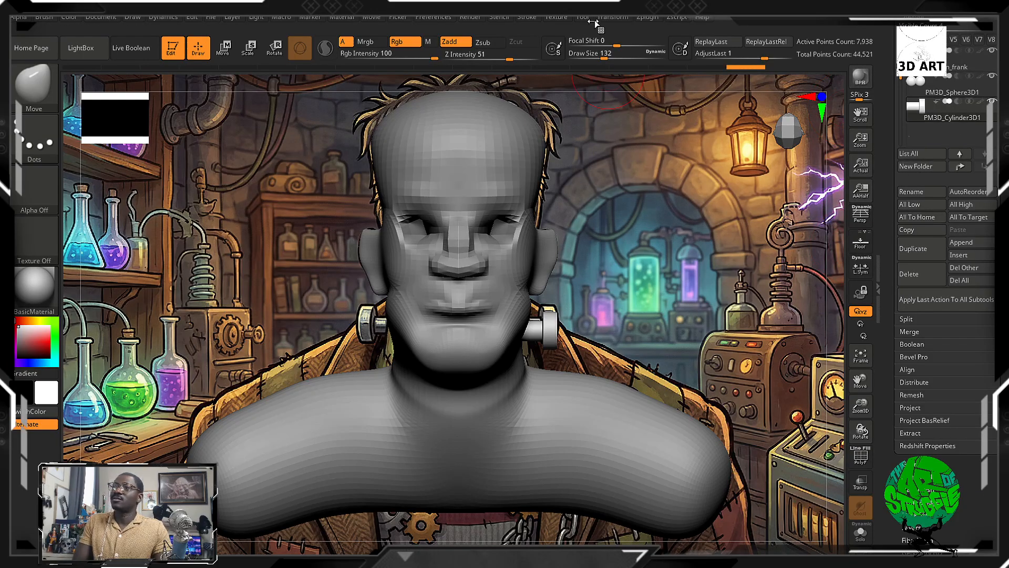
click(650, 17)
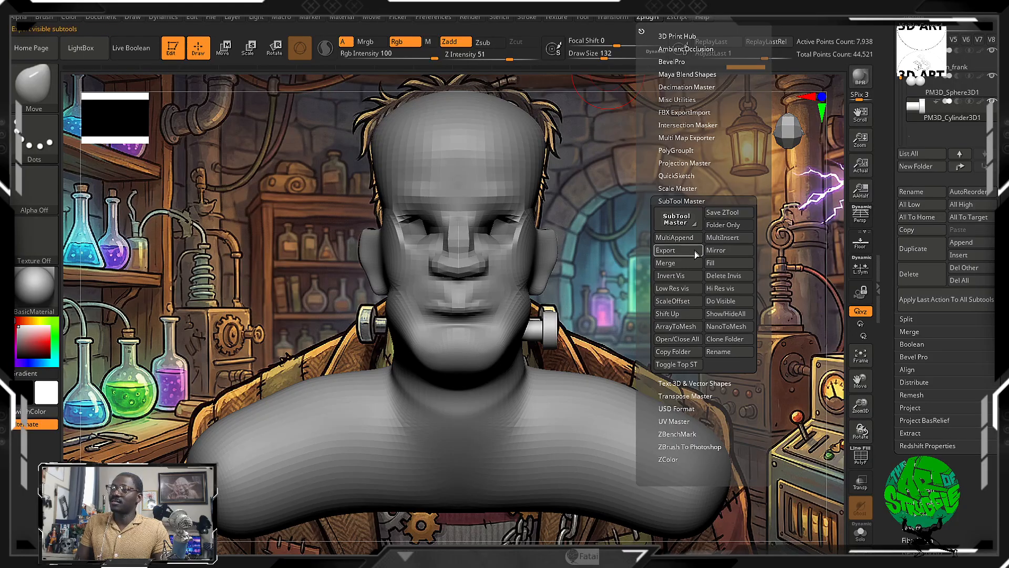
click(723, 251)
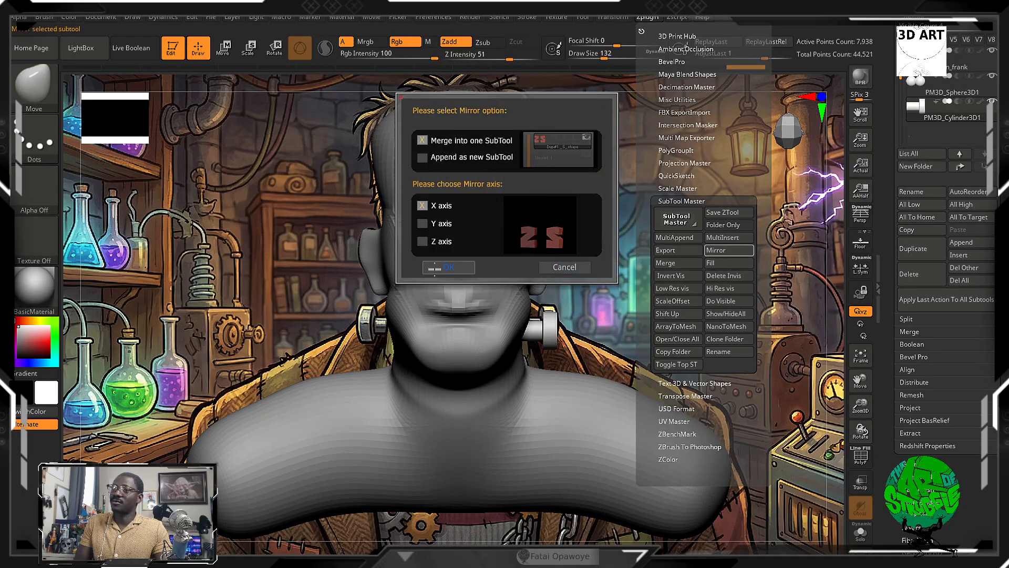
click(449, 267)
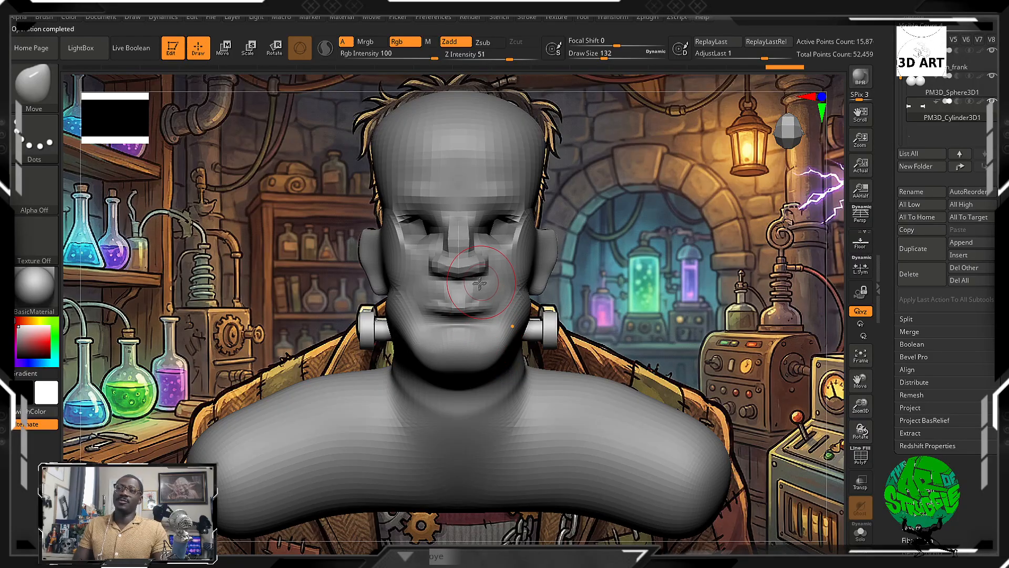
Make the eyeball subtool PM3D_Sphere3D1 active, view the bust from the side and toggle Solo mode on and off.
alt+click(504, 179)
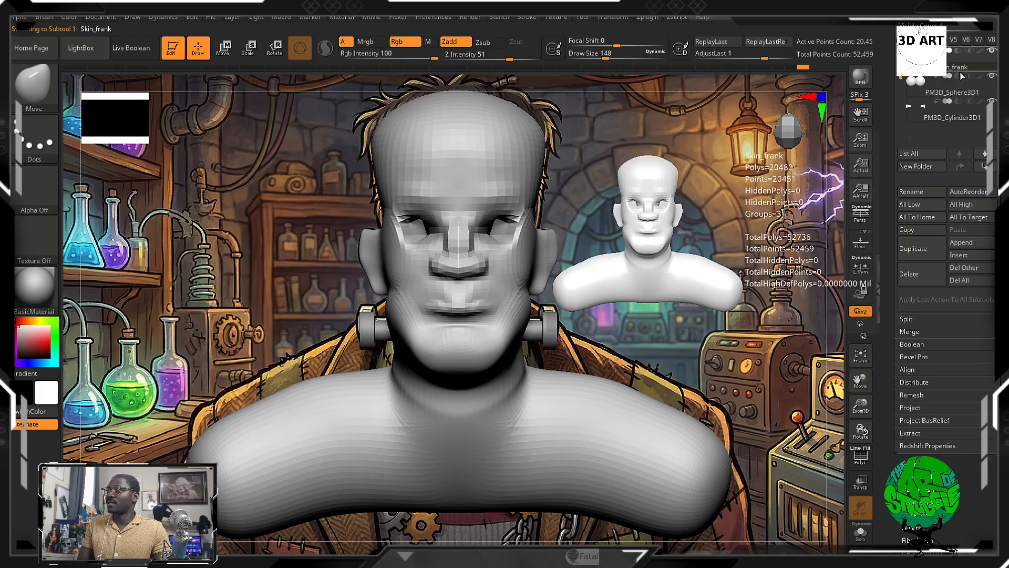
click(988, 92)
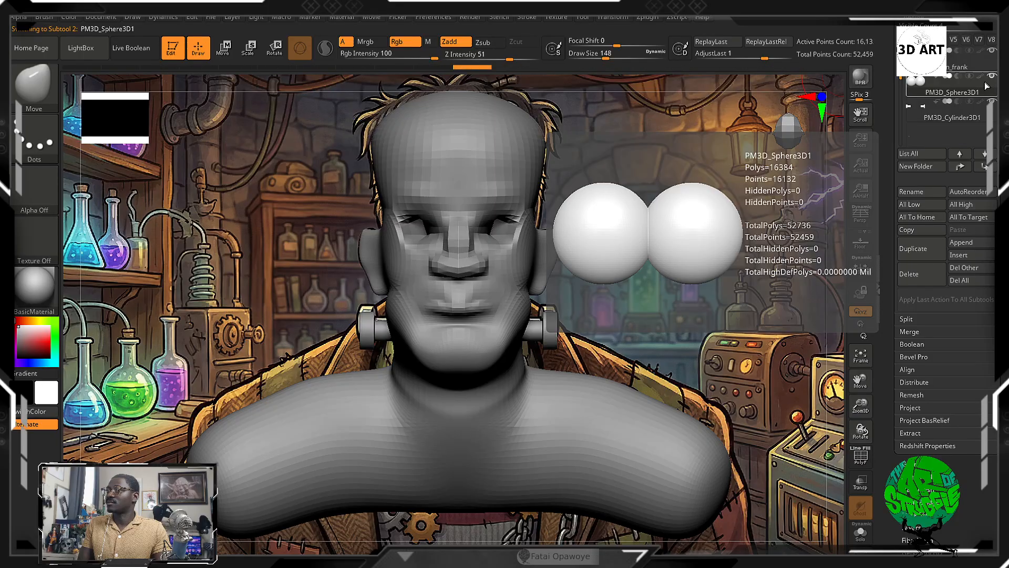
drag(674, 314, 546, 319)
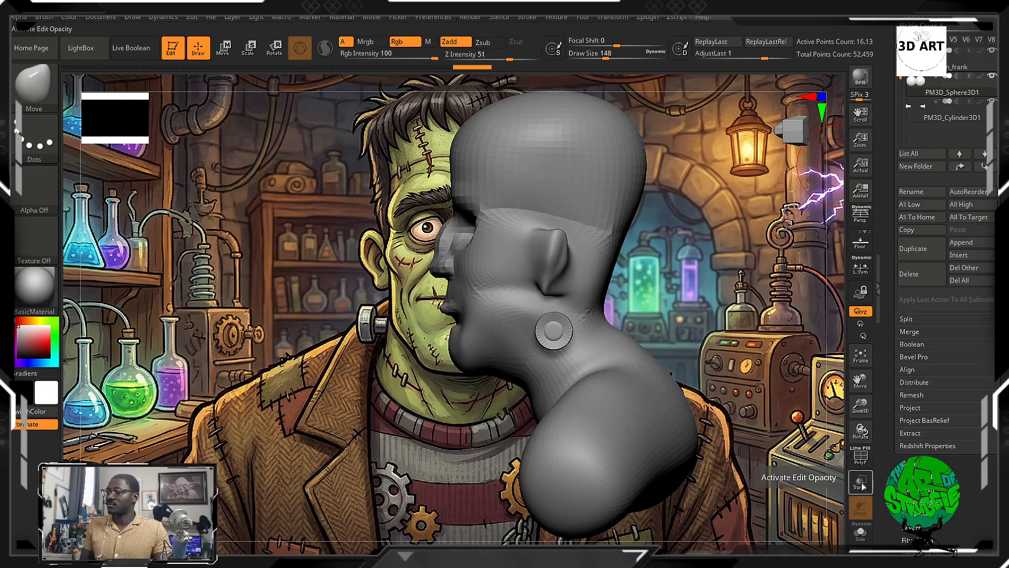
click(861, 533)
click(861, 533)
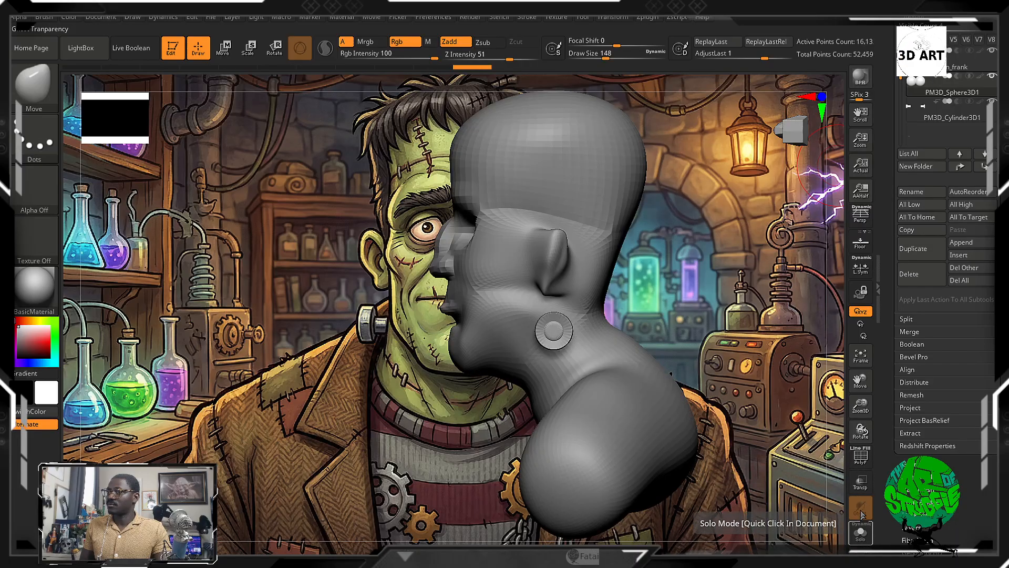
Select the Skin_frank subtool and add one subdivision level to the head and shoulders mesh.
shift+drag(748, 364, 820, 336)
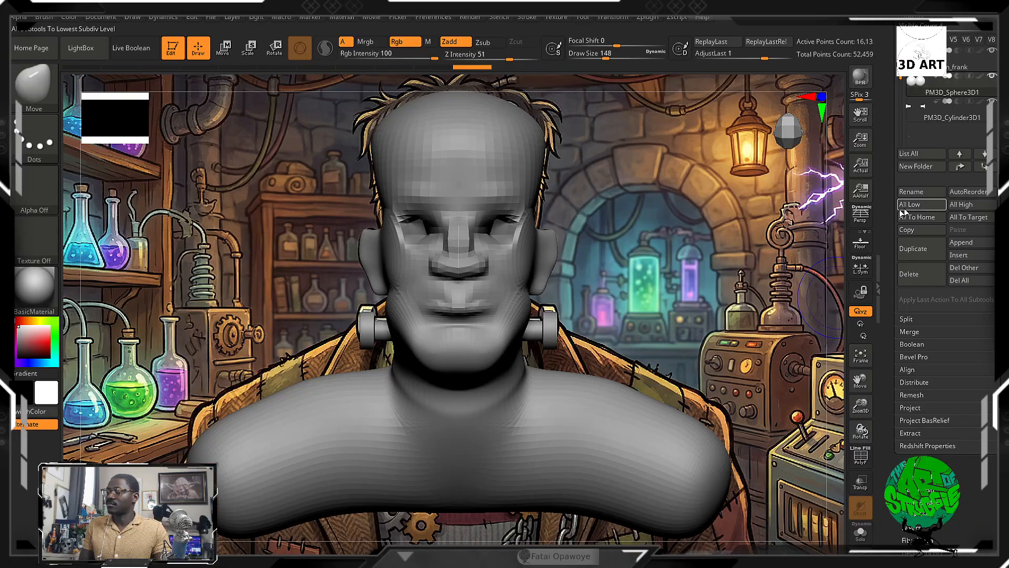
drag(841, 368, 810, 355)
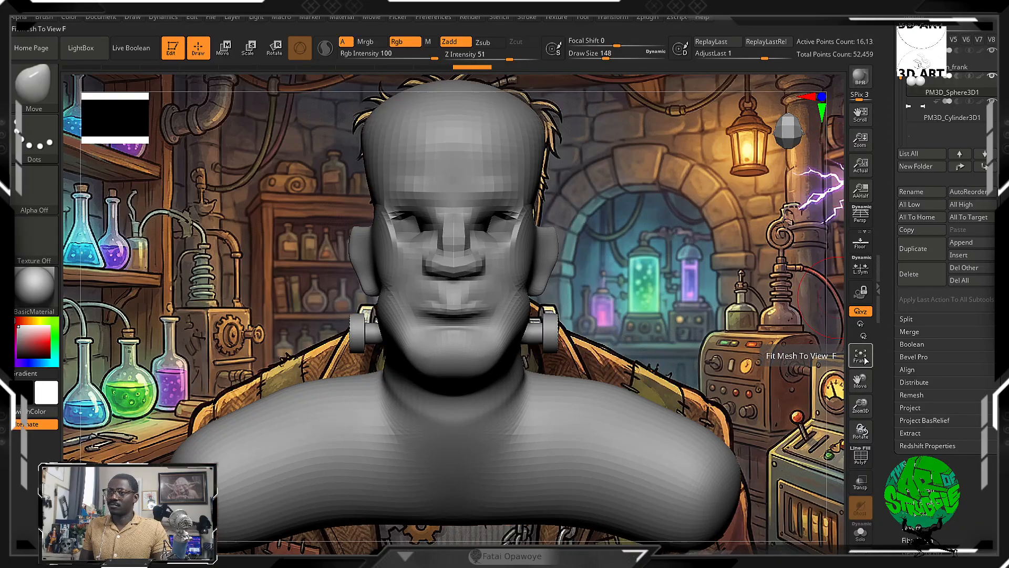
alt+drag(747, 327, 559, 260)
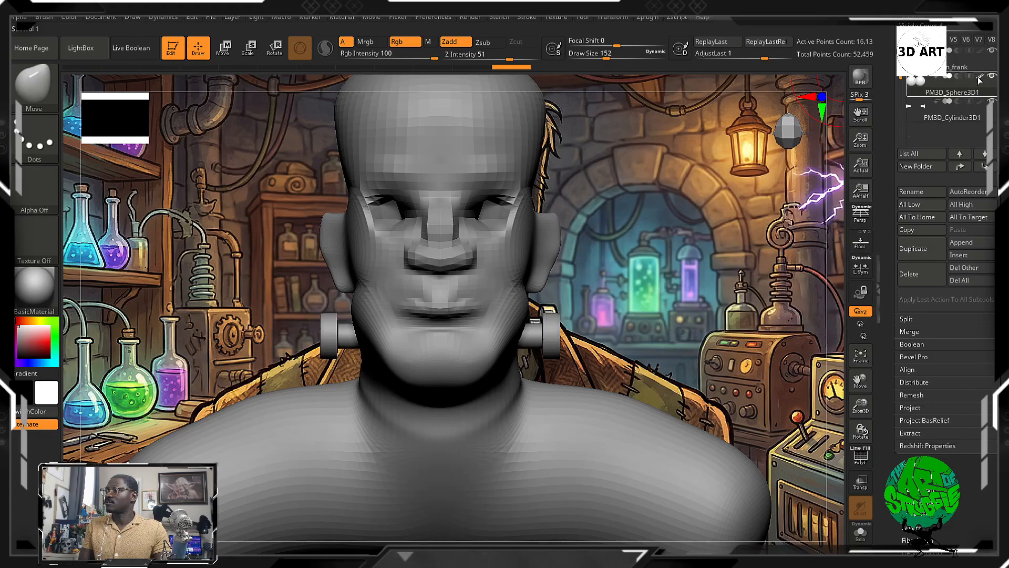
mouse_move(970, 78)
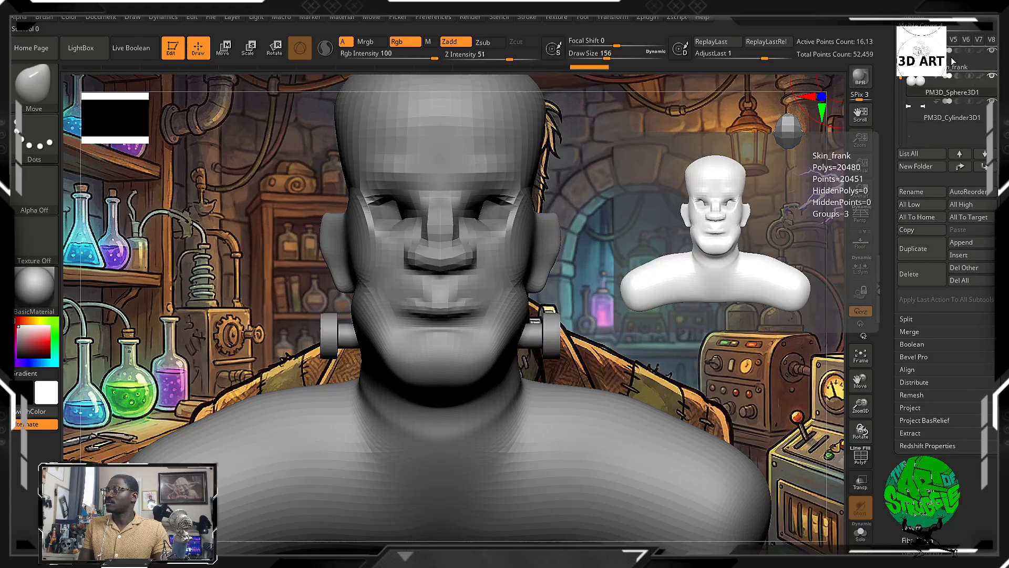
click(955, 61)
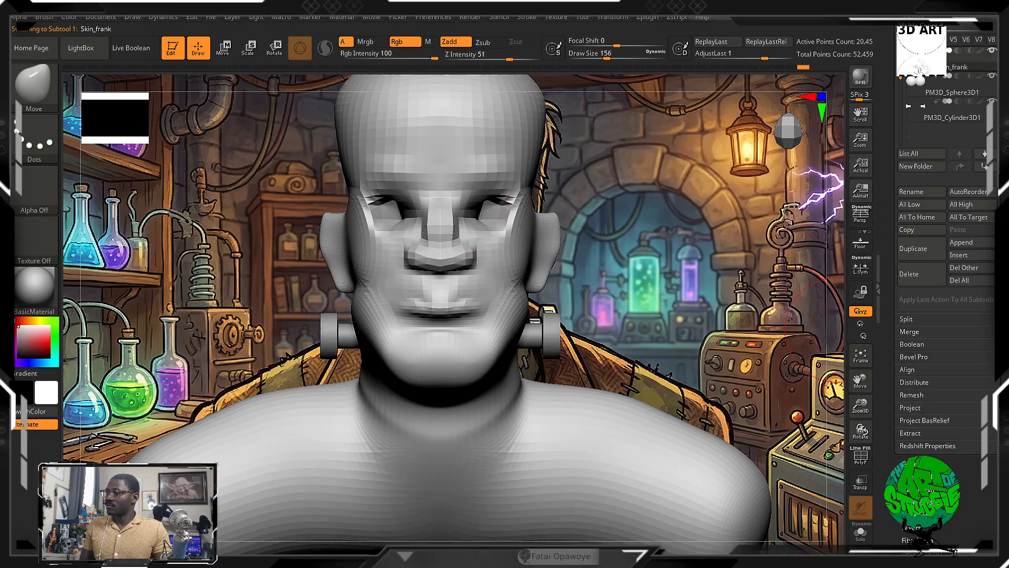
scroll(917, 450, down, 1)
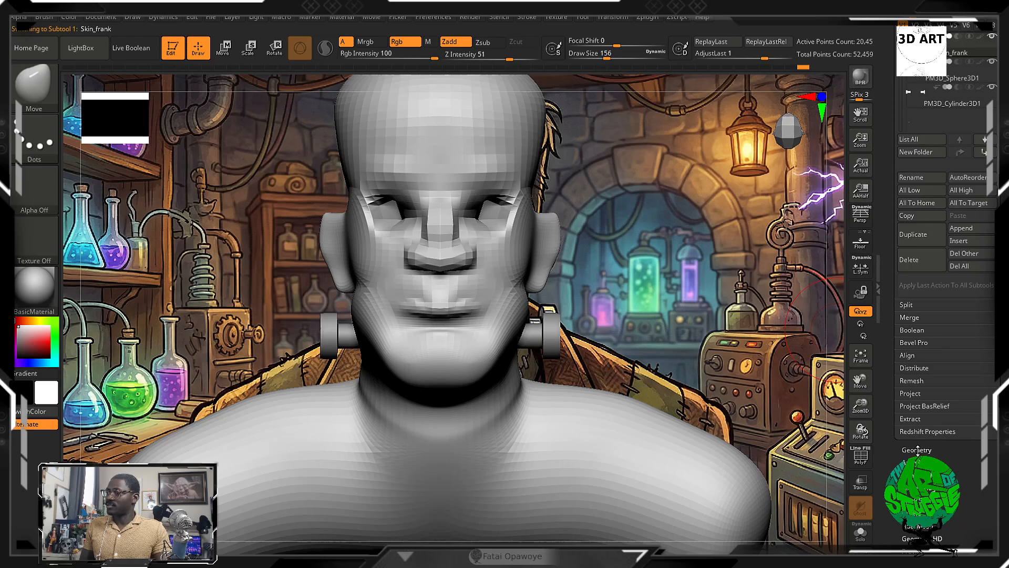
click(917, 449)
key(ctrl+d)
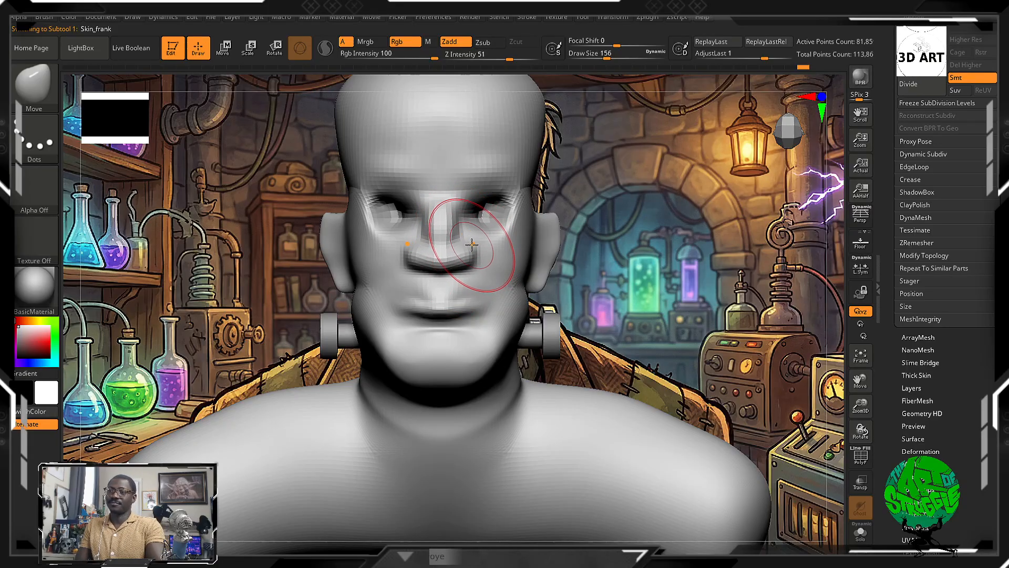
Reduce the Move brush's draw size to 48 for finer work around the eyes.
key(bracketleft)
key(bracketleft)
key(bracketleft)
key(bracketleft)
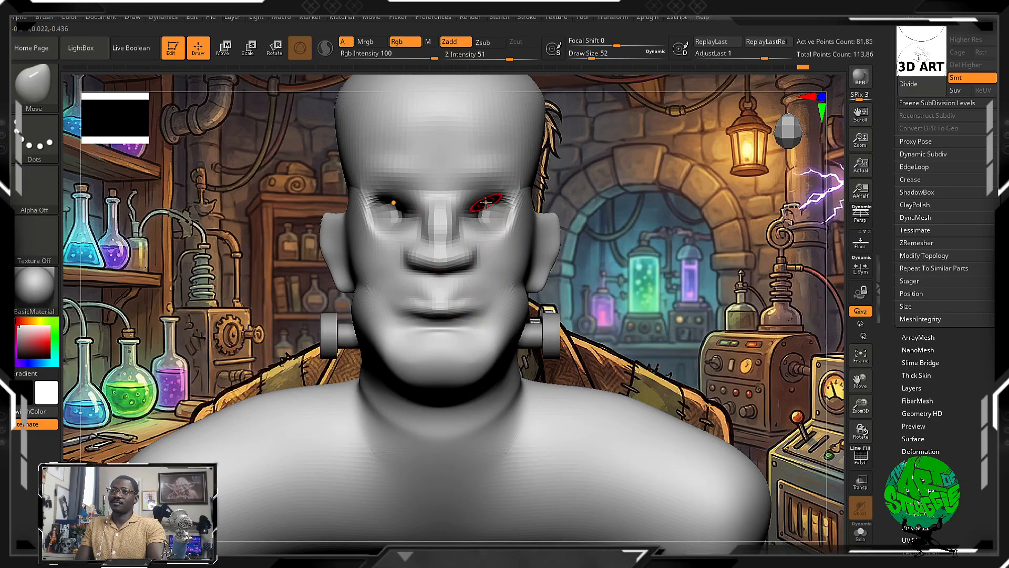
key(shift)
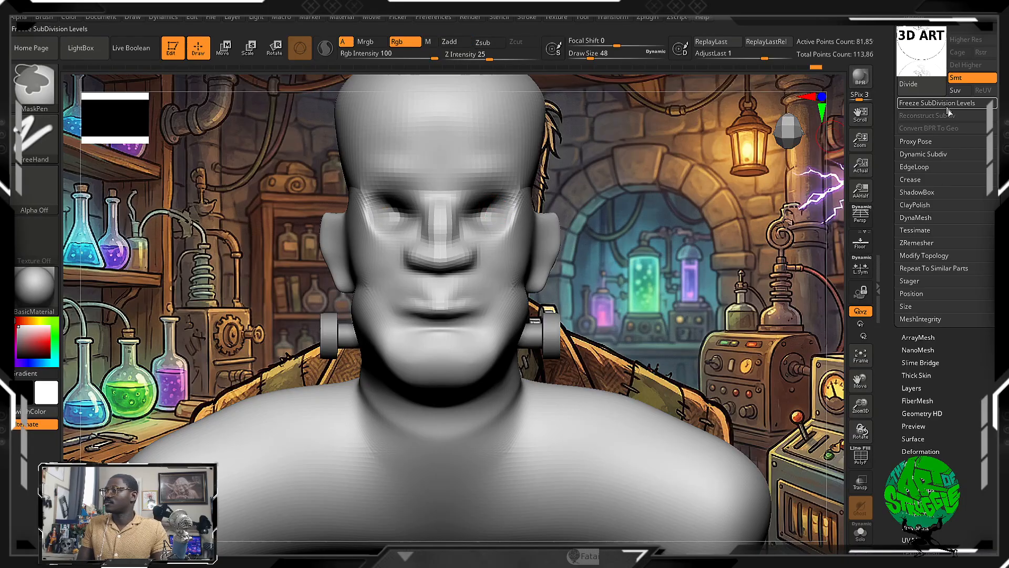
key(ctrl+z)
Make the PM3D_Sphere3D1 subtool active and divide its geometry one level higher.
scroll(949, 111, up, 6)
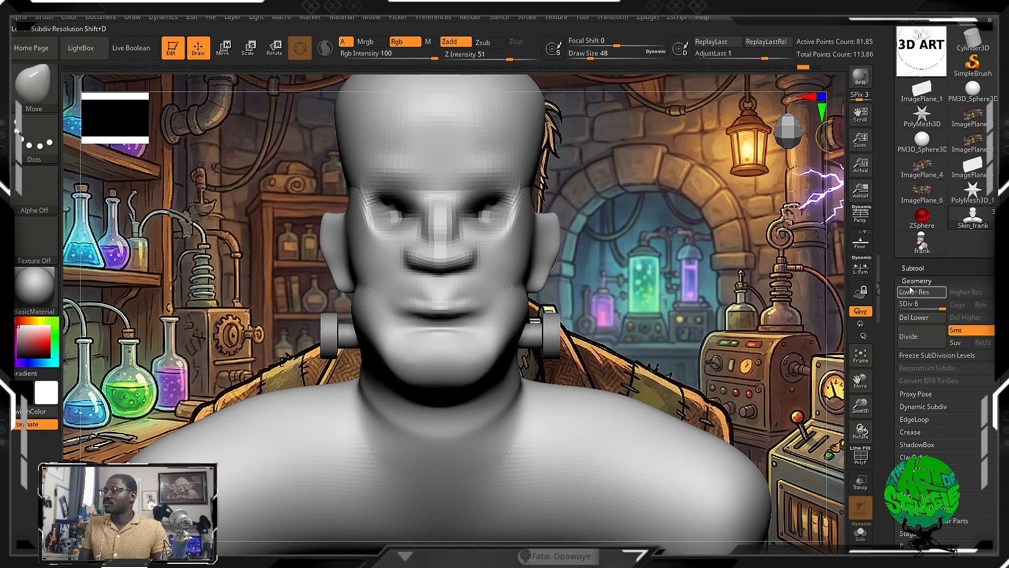
click(913, 268)
click(950, 200)
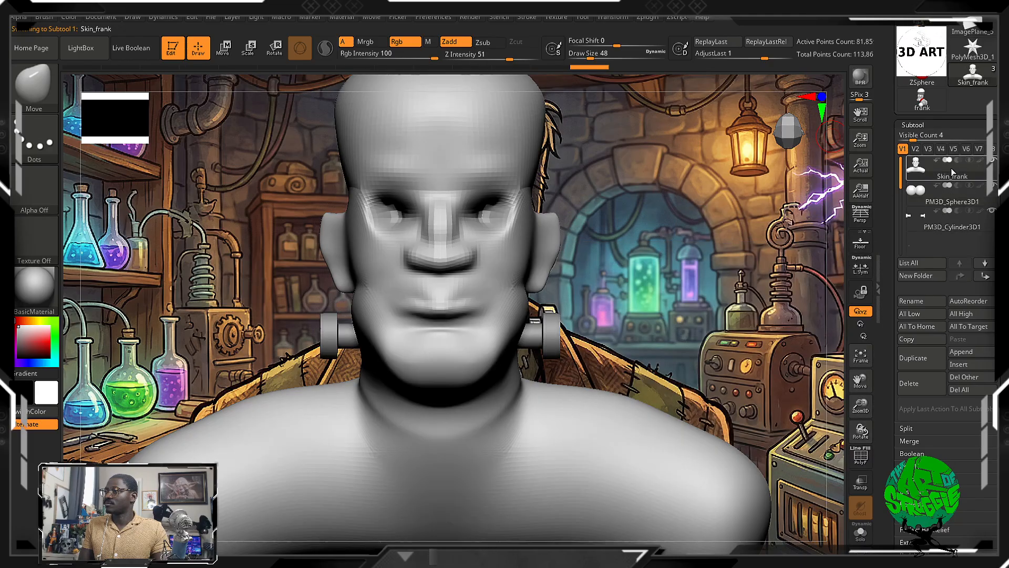
click(943, 168)
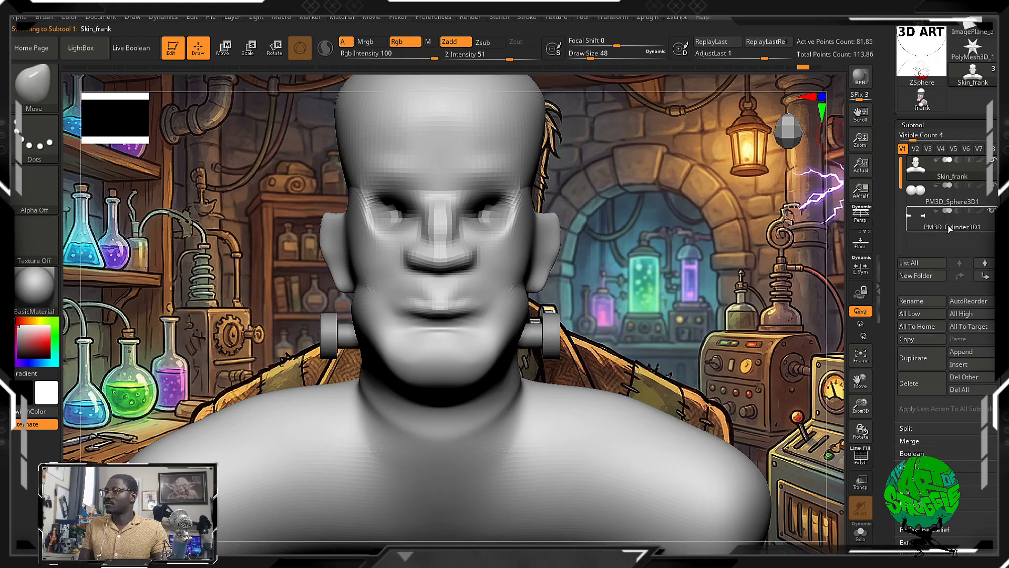
click(951, 210)
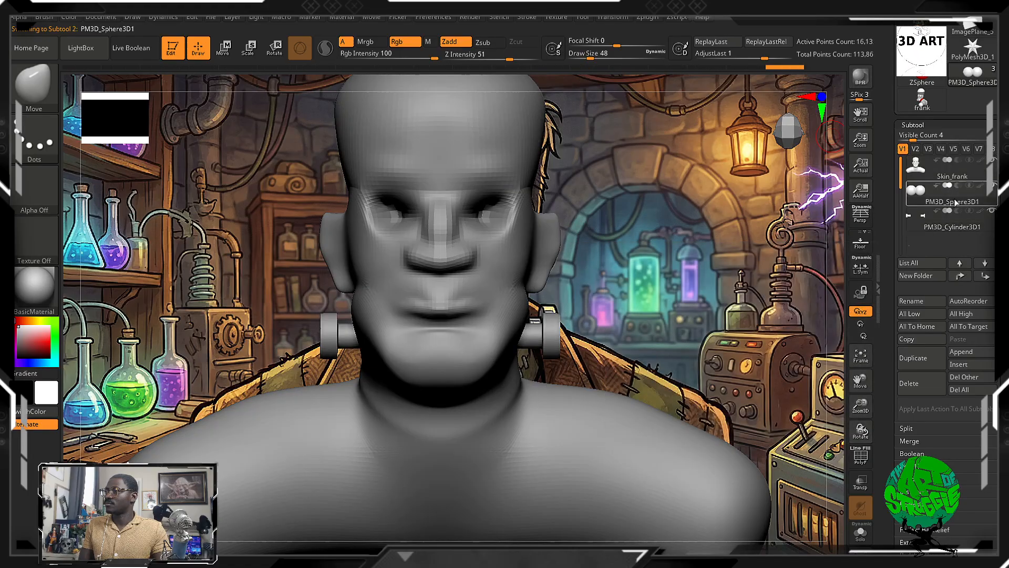
click(950, 207)
scroll(946, 237, down, 4)
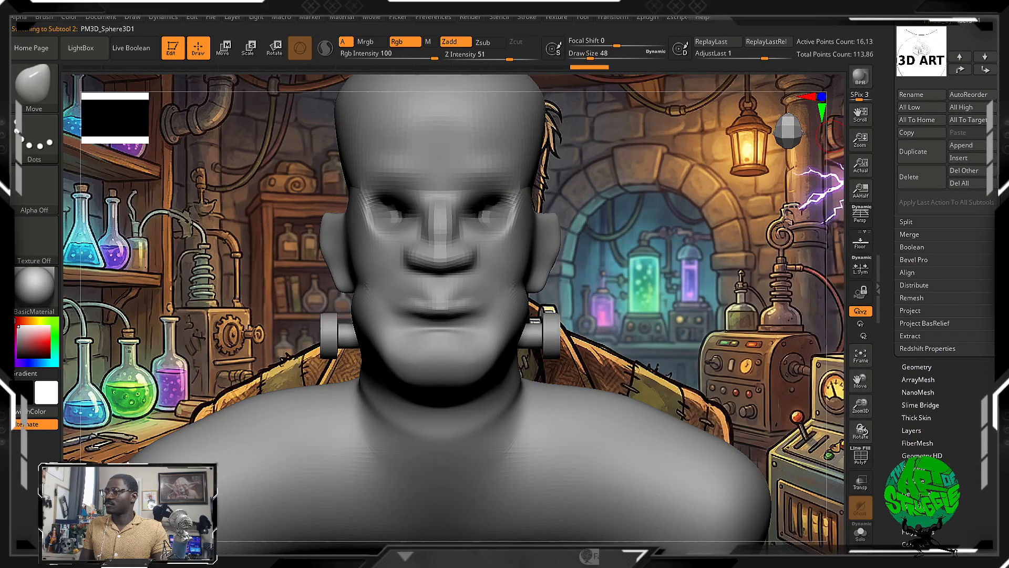
click(925, 366)
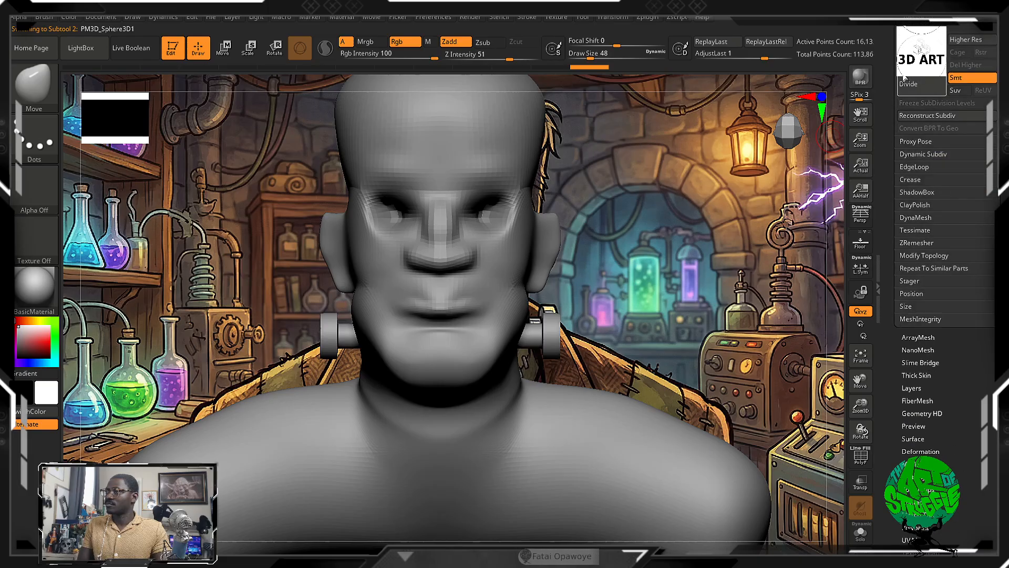
click(945, 88)
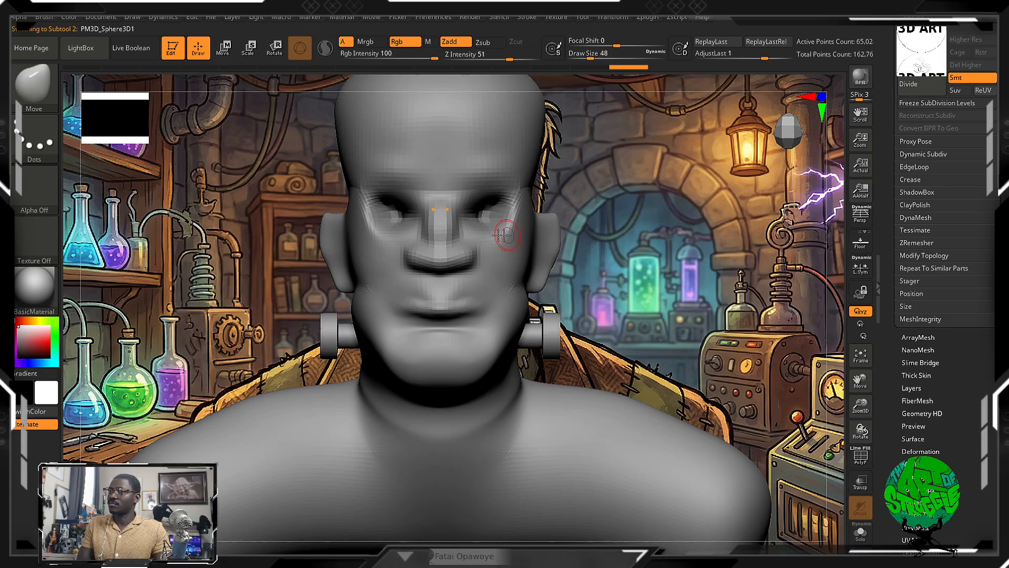
Make the Skin_frank subtool active again and fit the front of the bust in the view.
alt+click(468, 265)
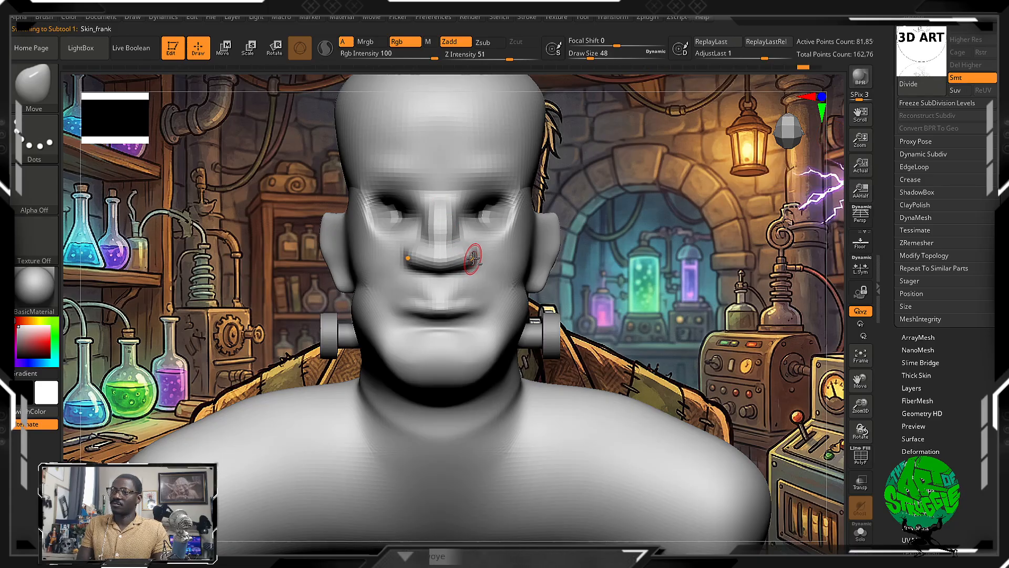
mouse_move(664, 347)
alt+mouse_down()
mouse_move(647, 223)
mouse_move(543, 263)
mouse_move(580, 233)
mouse_move(624, 426)
alt+mouse_up()
mouse_move(635, 363)
shift+mouse_down()
mouse_move(637, 308)
mouse_move(684, 295)
mouse_move(650, 326)
shift+mouse_up()
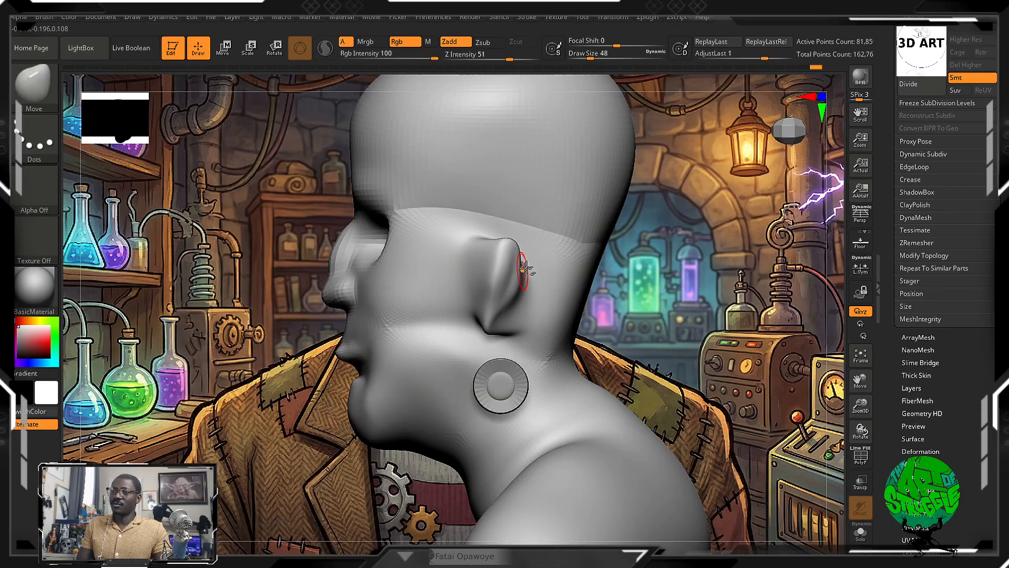
drag(557, 271, 729, 355)
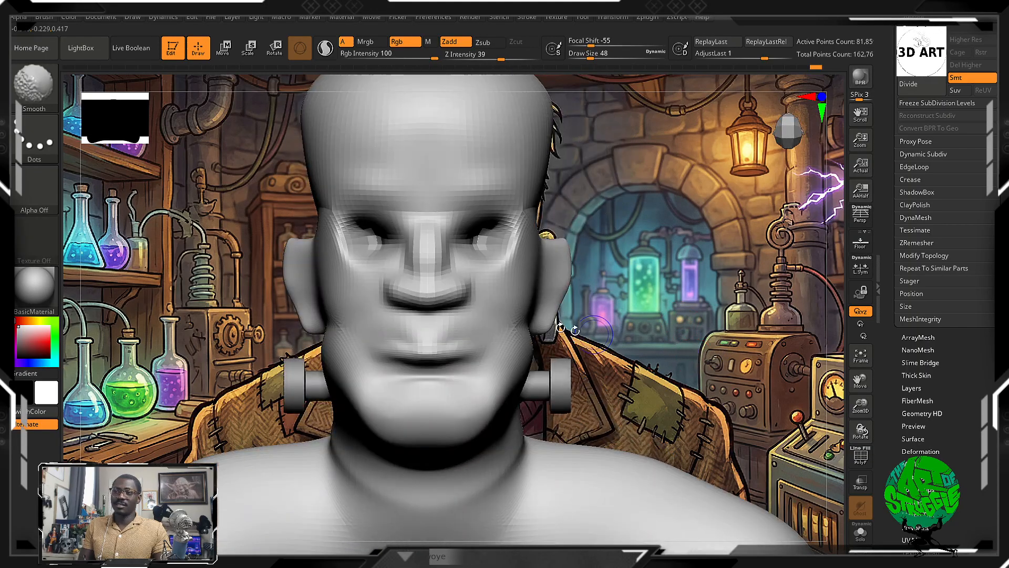
drag(661, 332, 580, 244)
key(f)
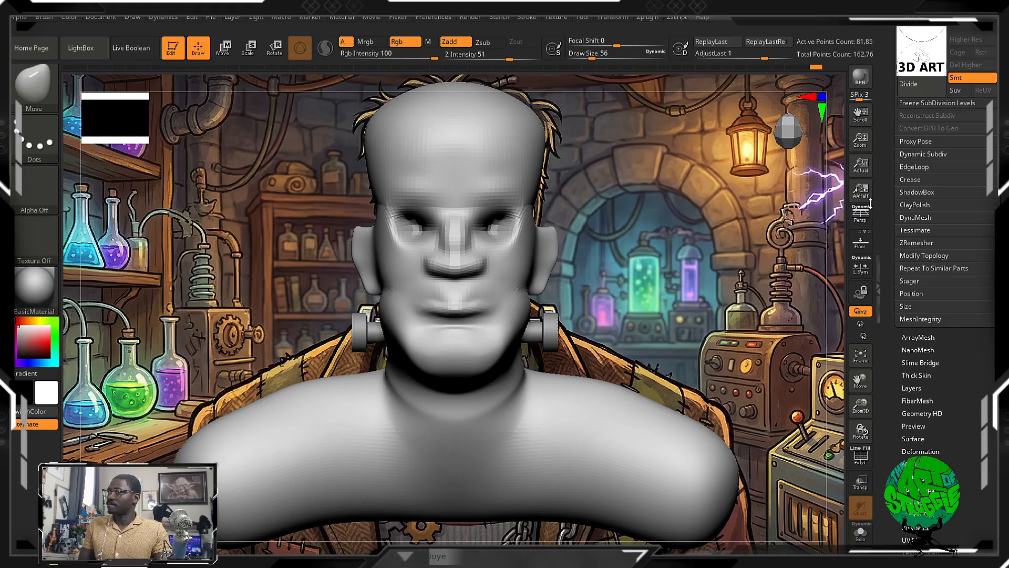
Set the reference view's model opacity to 57 and line the bust up with the Frankenstein artwork behind it.
click(556, 17)
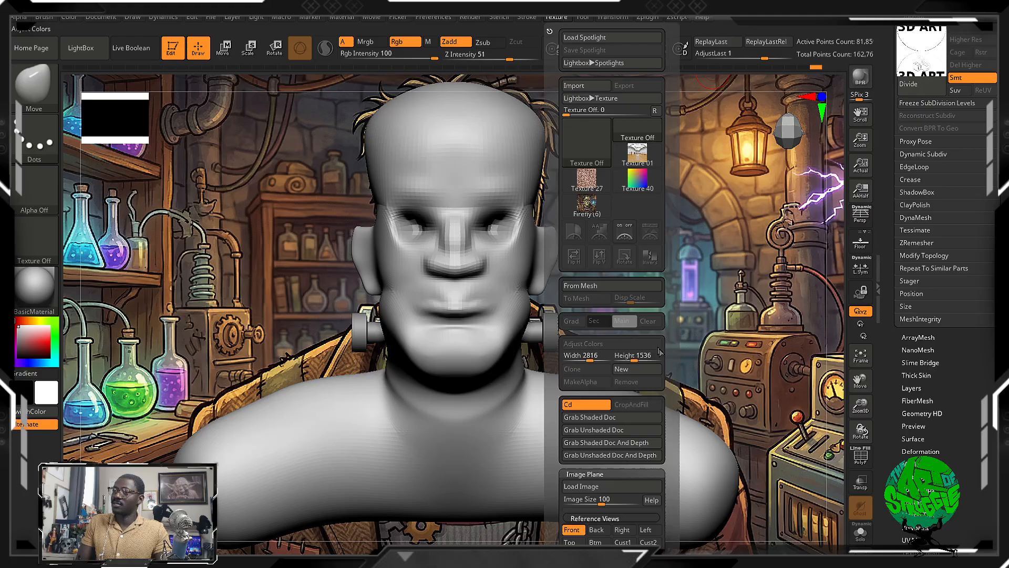
scroll(665, 283, down, 5)
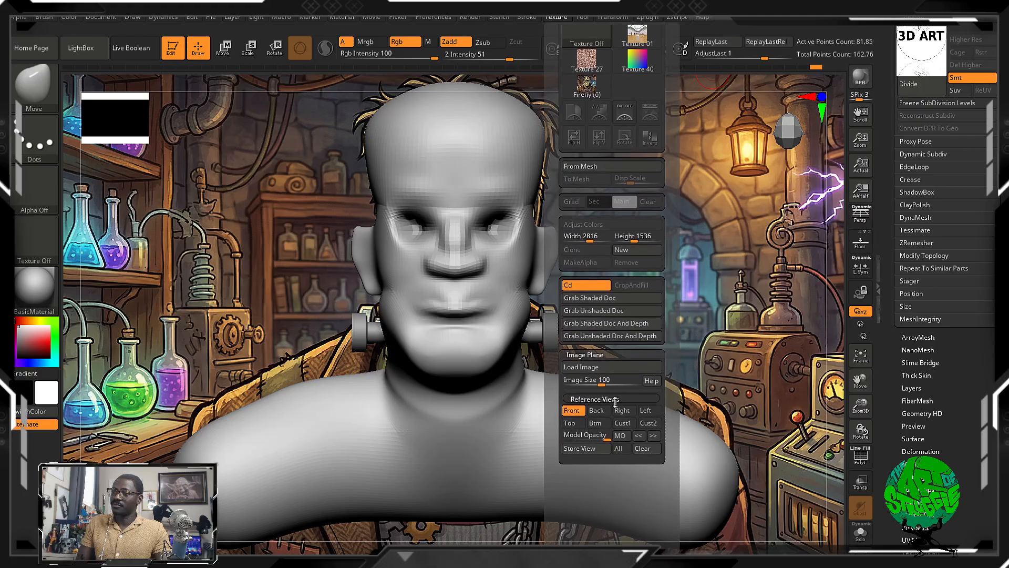
drag(605, 434, 592, 434)
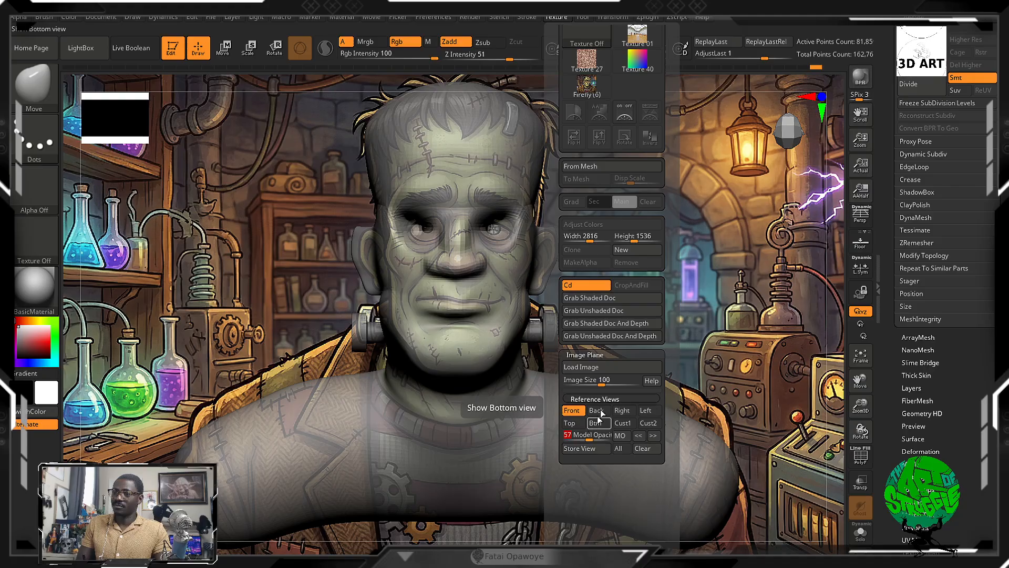
mouse_move(678, 321)
alt+mouse_down()
mouse_move(665, 277)
mouse_move(668, 288)
mouse_move(646, 292)
alt+mouse_up()
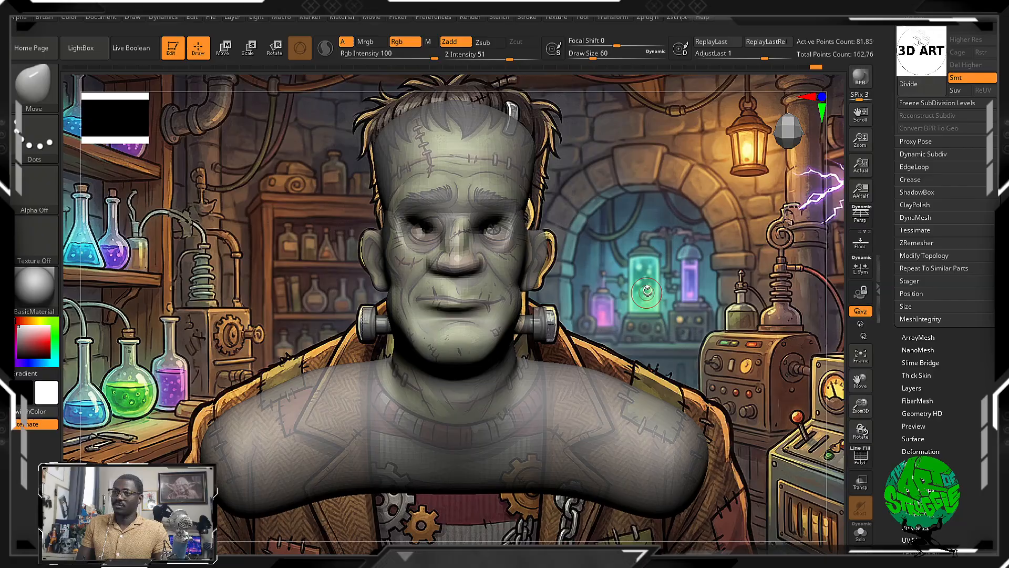
Build up the brow ridge and horizontal forehead wrinkles symmetrically with the ClayBuildup brush, following the reference.
key(b)
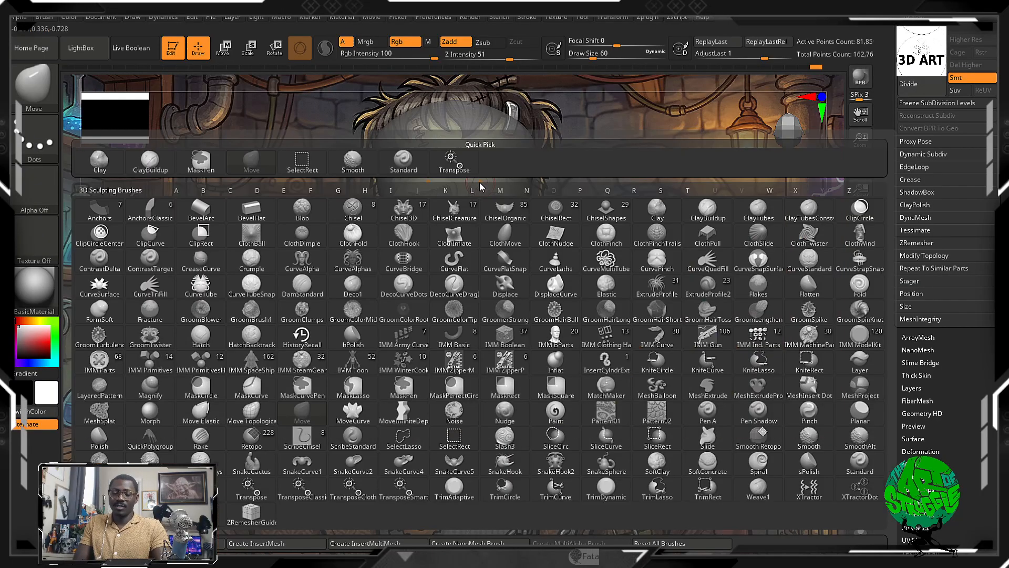
key(c)
key(b)
mouse_move(473, 185)
mouse_down()
mouse_move(481, 202)
mouse_move(505, 209)
mouse_up()
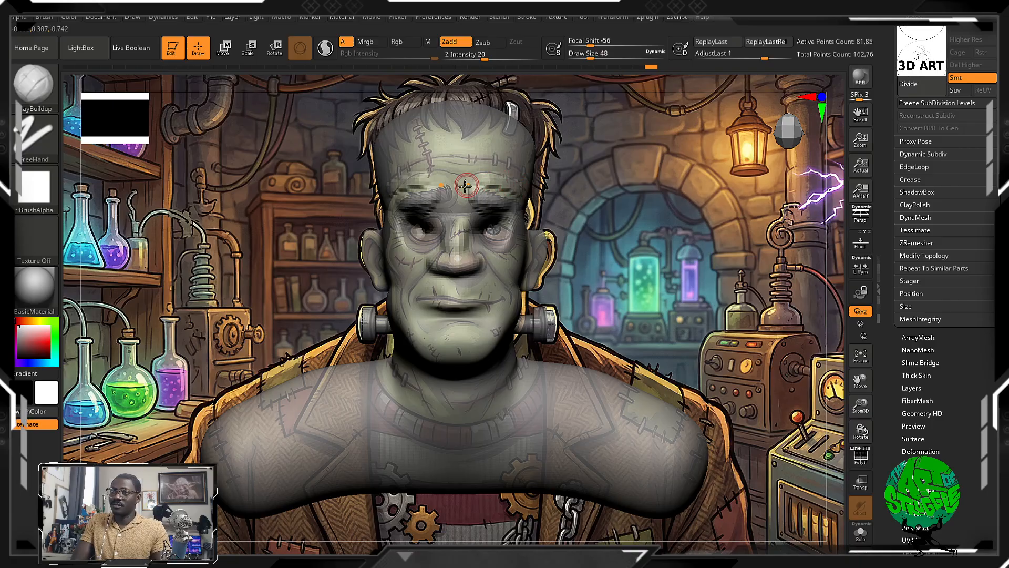
mouse_move(524, 169)
mouse_down()
mouse_move(455, 166)
mouse_move(477, 166)
mouse_move(469, 154)
mouse_move(509, 153)
mouse_move(476, 152)
mouse_up()
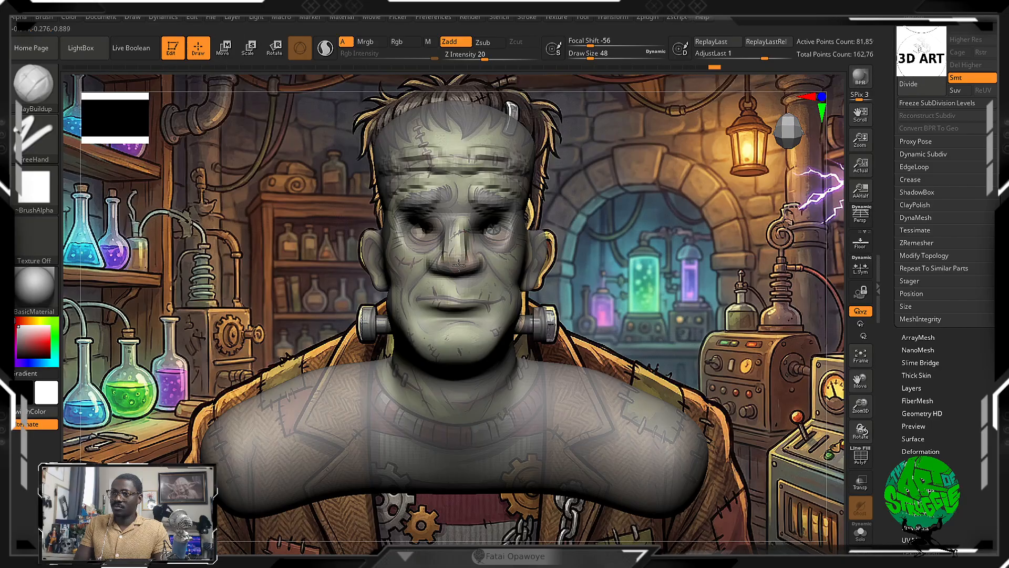
Sculpt the underside of the nose and the folds of the cheeks and mouth with ClayBuildup, reducing the draw size to 40.
drag(466, 267, 462, 264)
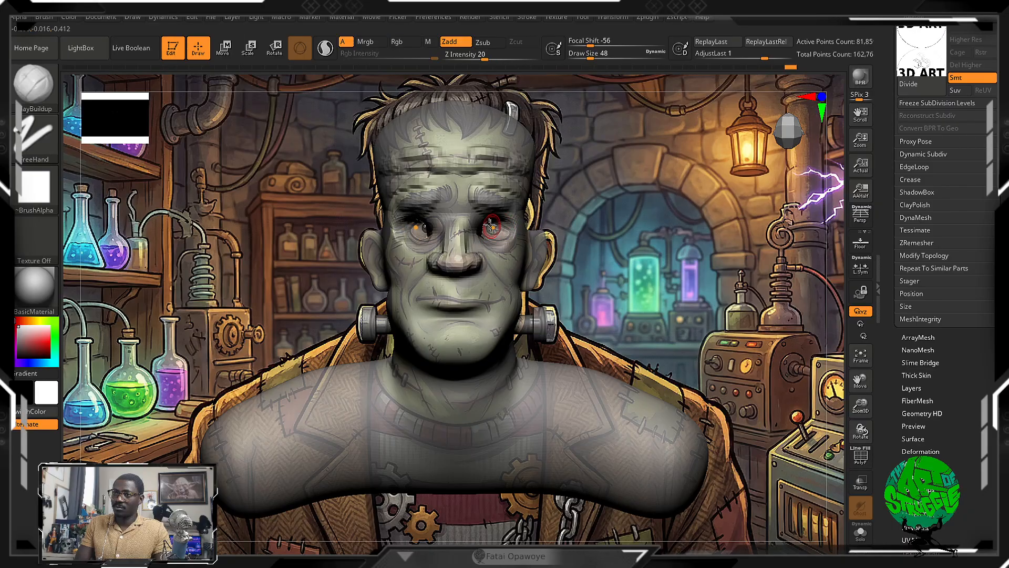
key(shift)
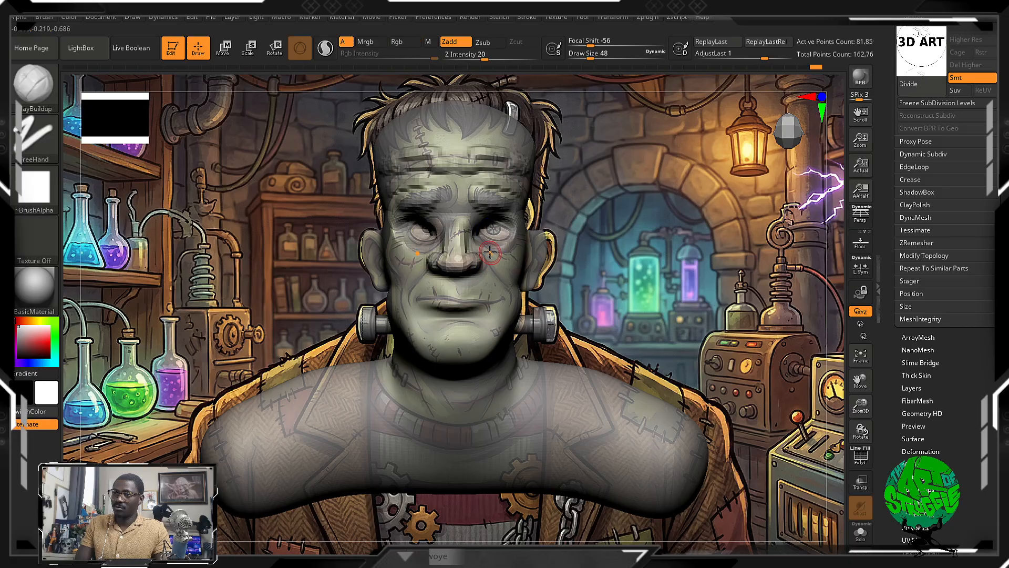
key(bracketleft)
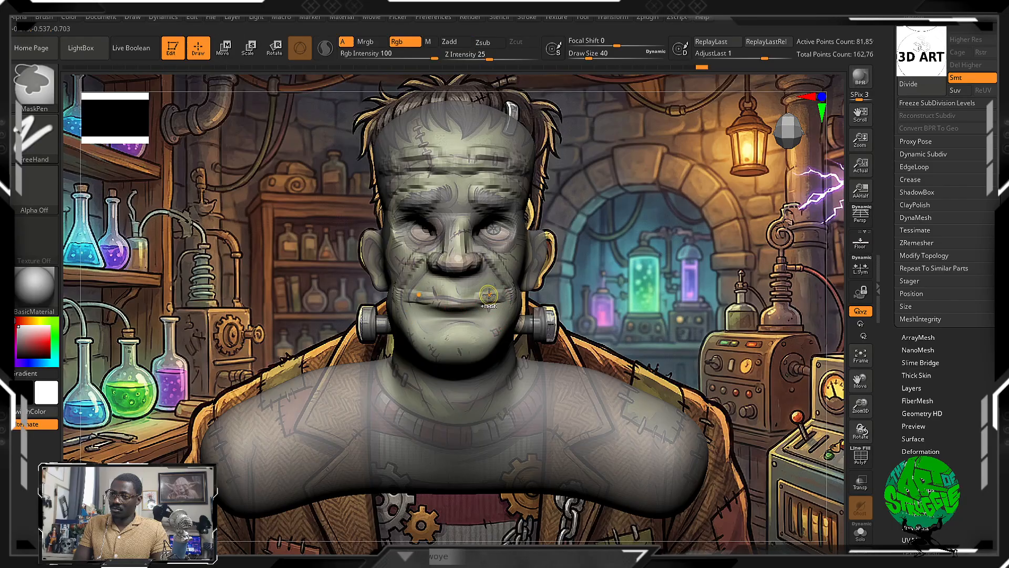
key(ctrl)
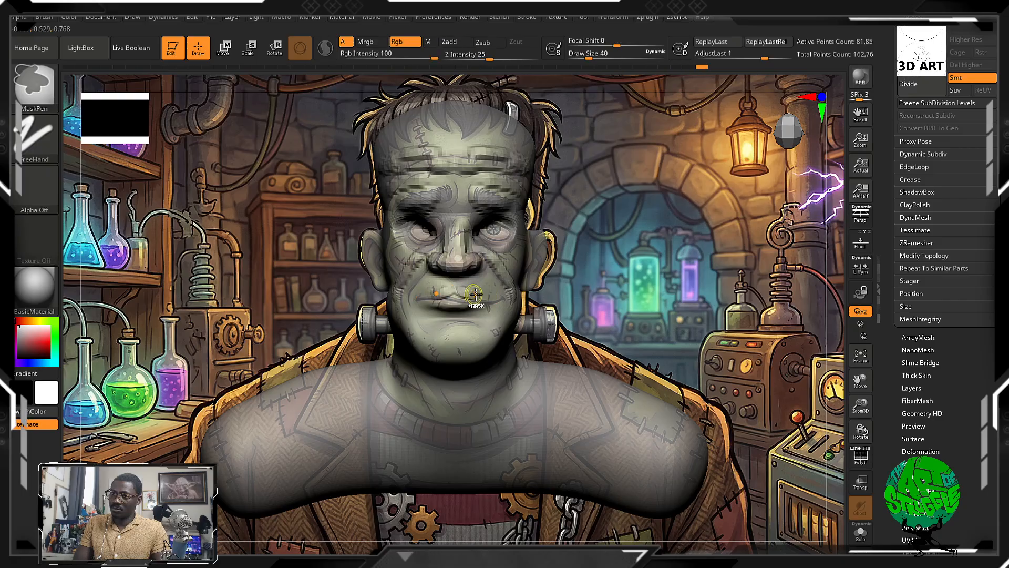
Switch to the DamStandard brush and enable LazyMouse for it, setting LazySmooth to 5 and adjusting LazyRadius.
key(b)
key(d)
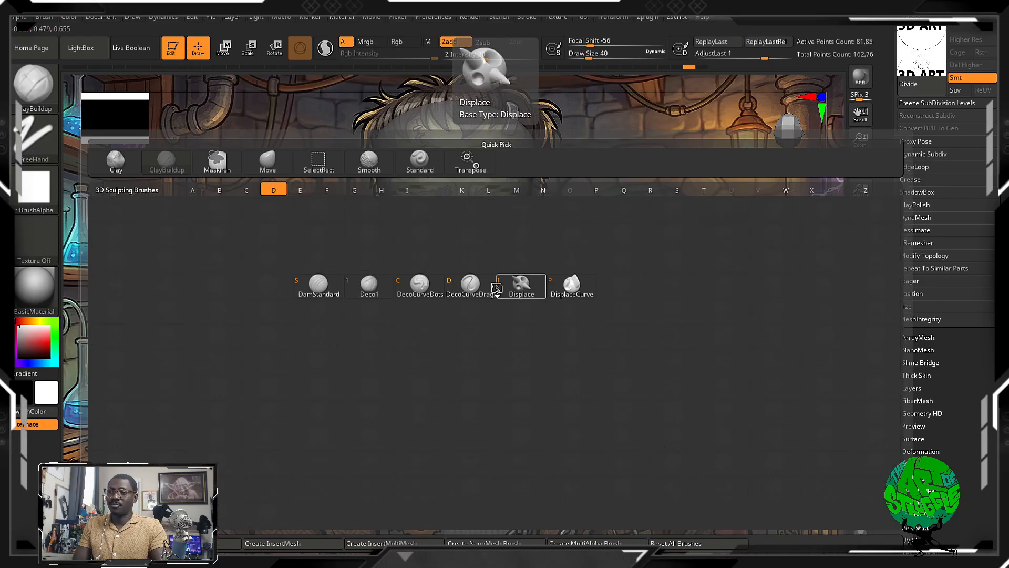
key(s)
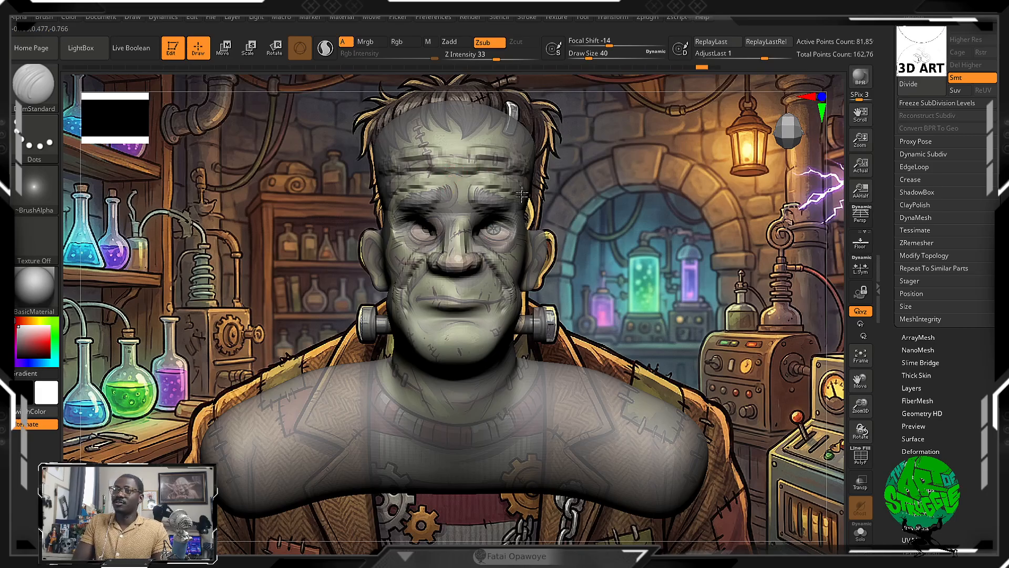
key(ctrl)
click(528, 17)
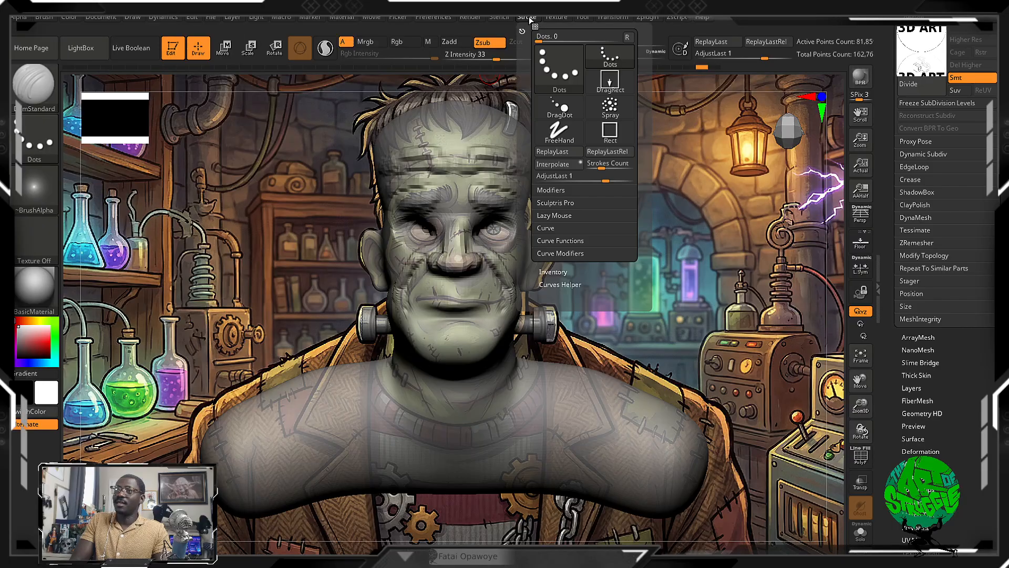
click(555, 216)
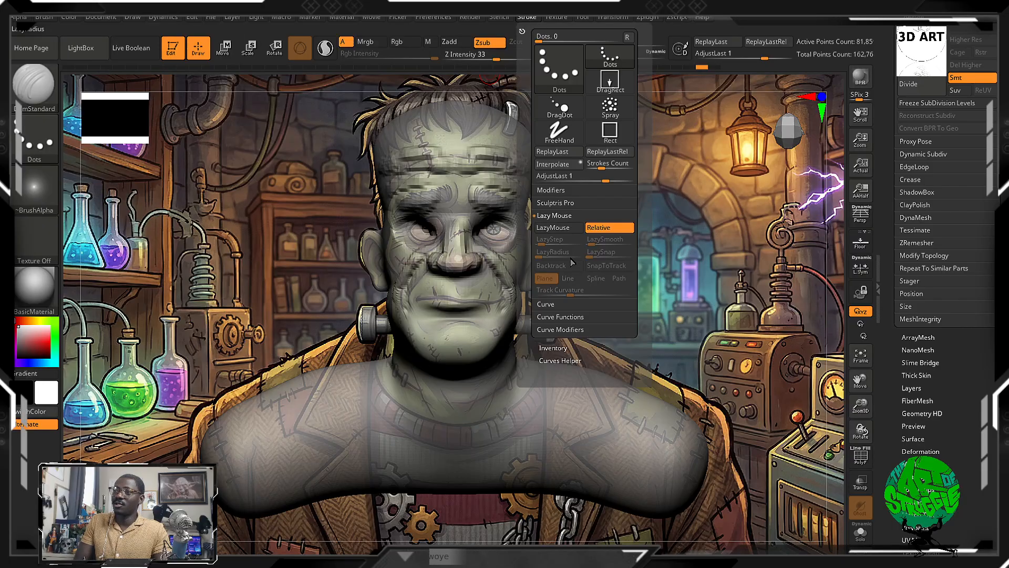
click(568, 228)
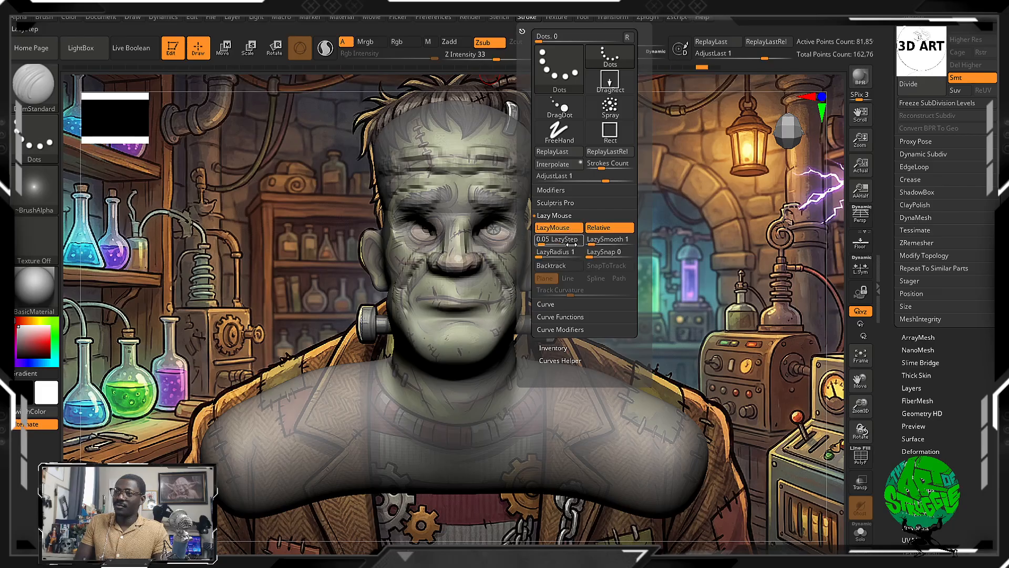
drag(590, 242, 602, 243)
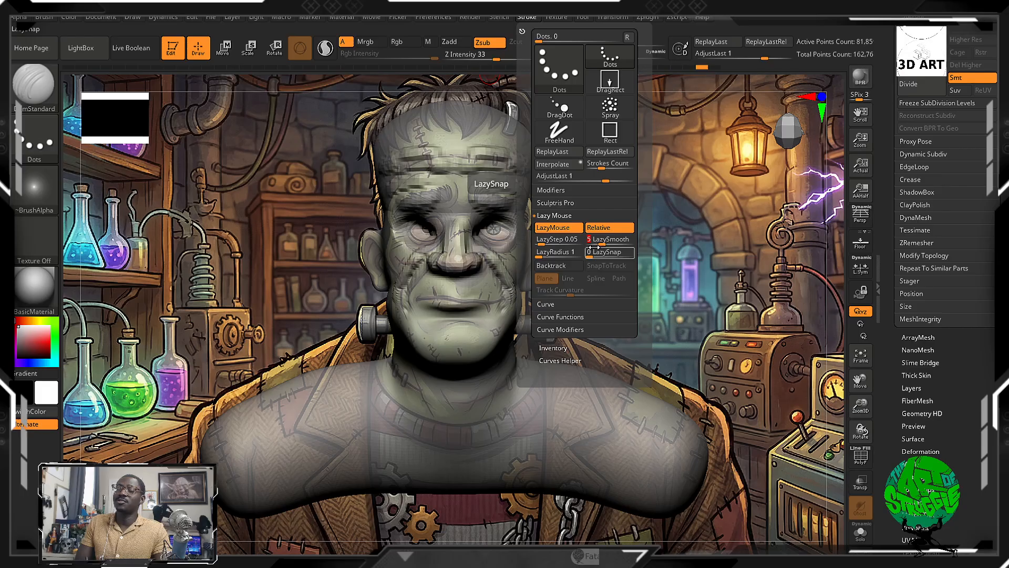
drag(545, 256, 555, 254)
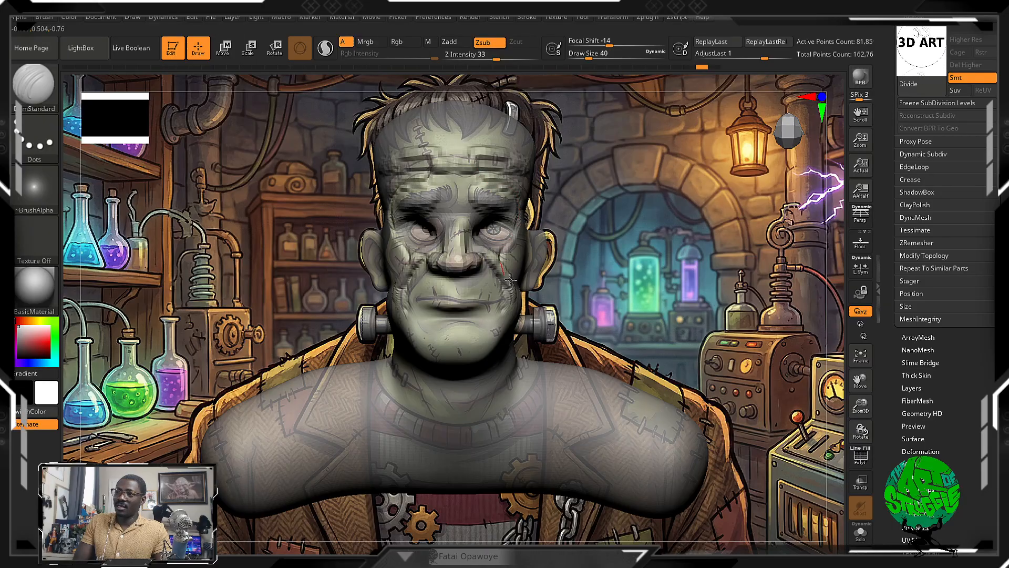
key(ctrl)
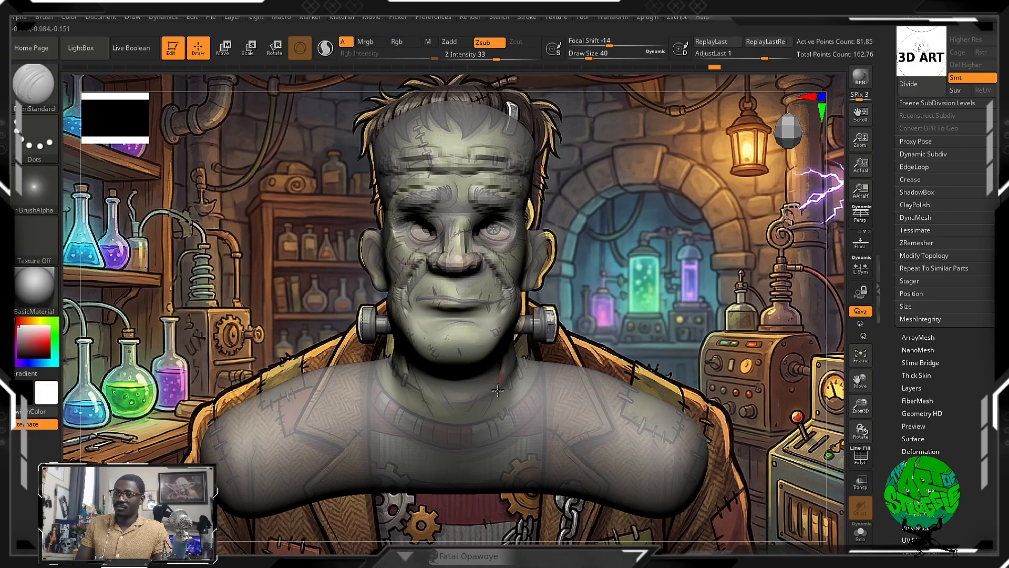
Switch back to the ClayBuildup brush and raise the reference view's model opacity until the bust is fully opaque.
key(b)
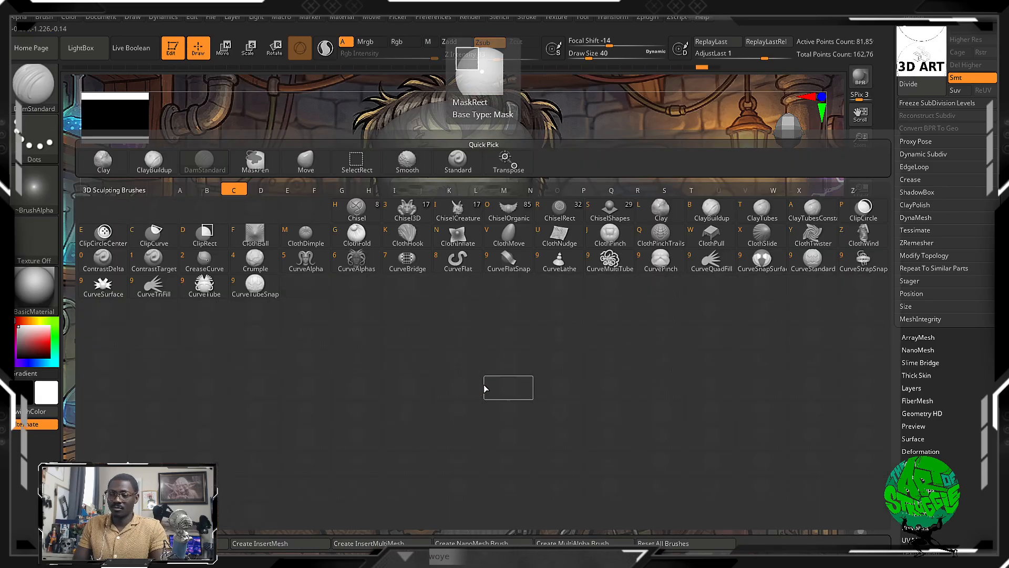
key(c)
key(b)
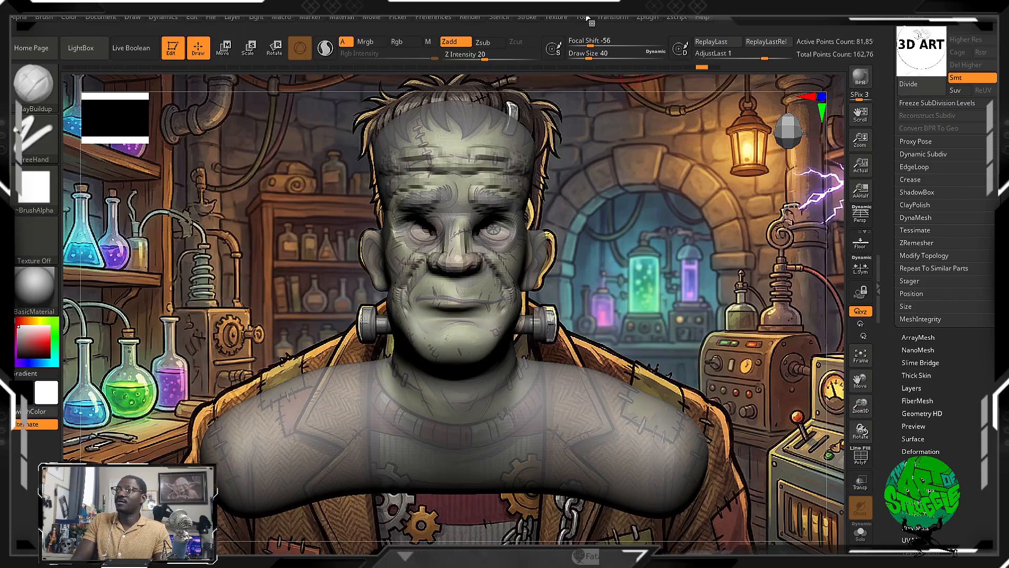
click(558, 18)
drag(665, 404, 664, 330)
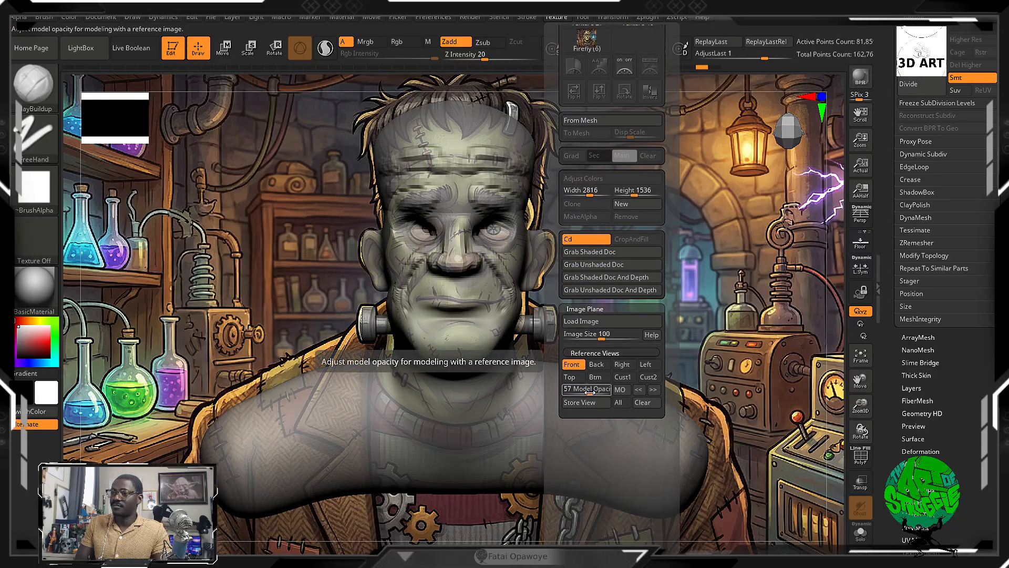
drag(591, 389, 610, 388)
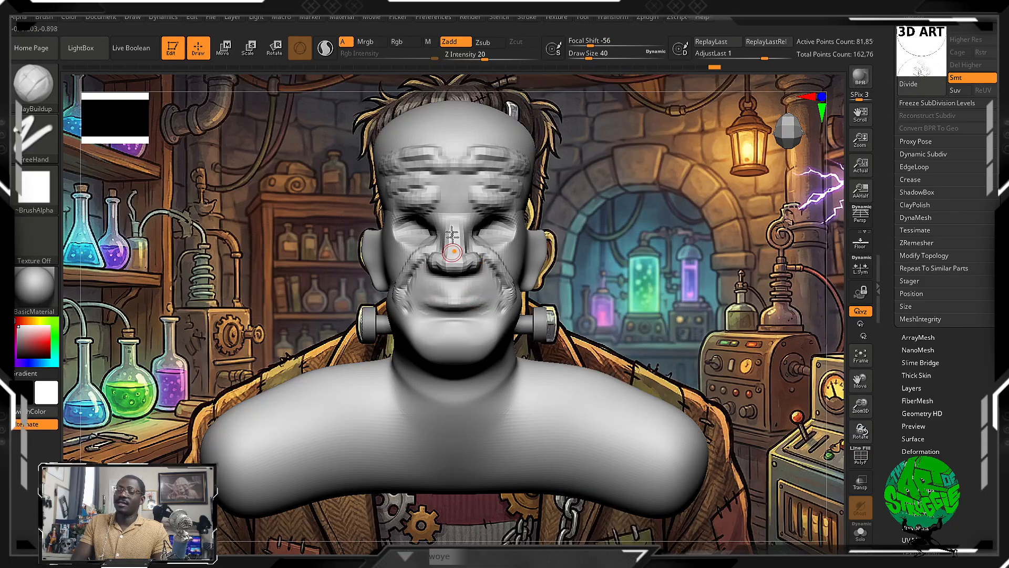
Smooth the rough cheek folds beside the nose and mouth.
alt+drag(618, 248, 626, 300)
key(shift)
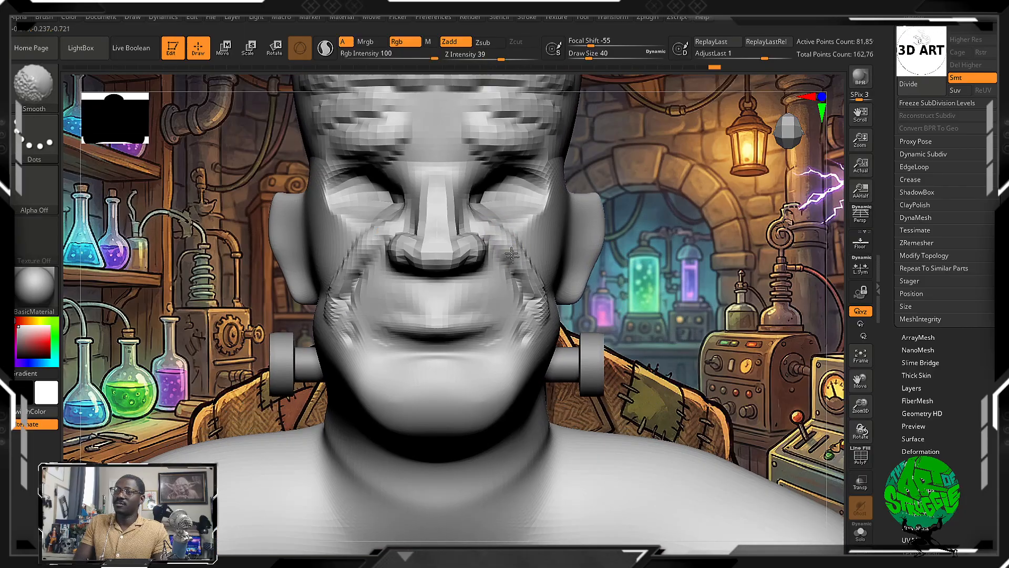
shift+drag(537, 293, 522, 347)
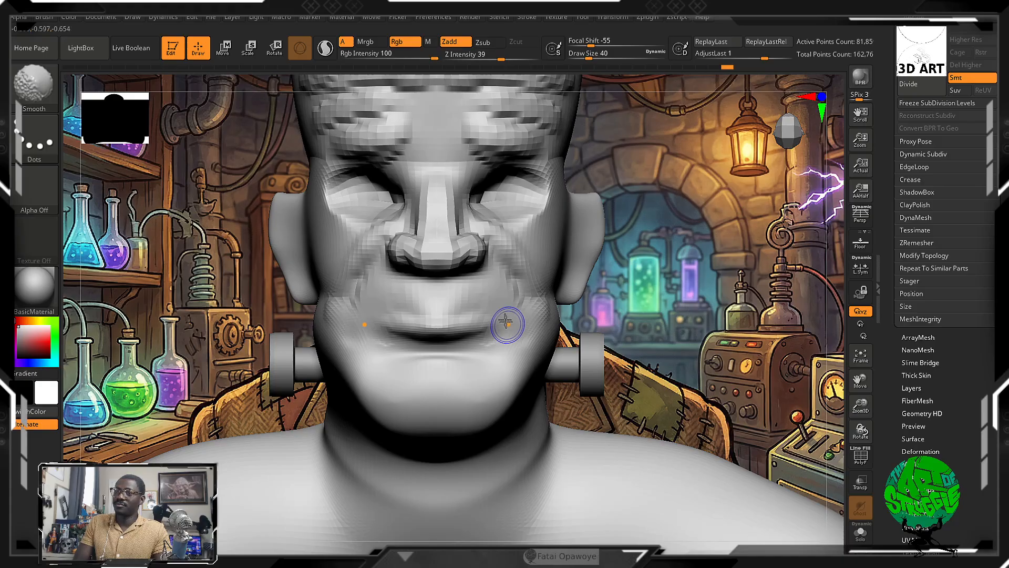
Carve the creases of the lips and mouth corners symmetrically with the DamStandard brush.
key(b)
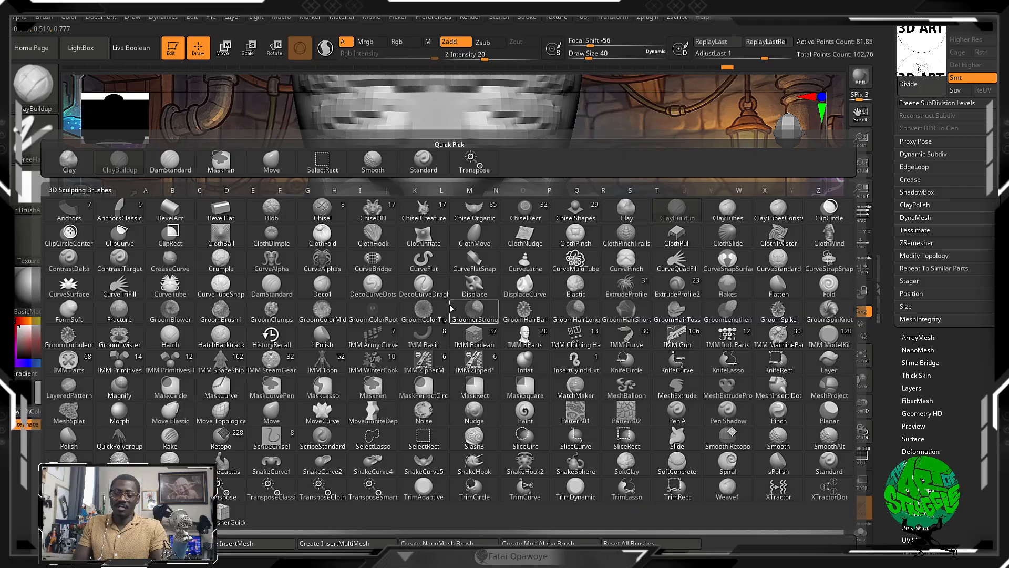
key(d)
key(s)
mouse_move(496, 310)
mouse_down()
mouse_move(423, 315)
mouse_move(527, 305)
mouse_up()
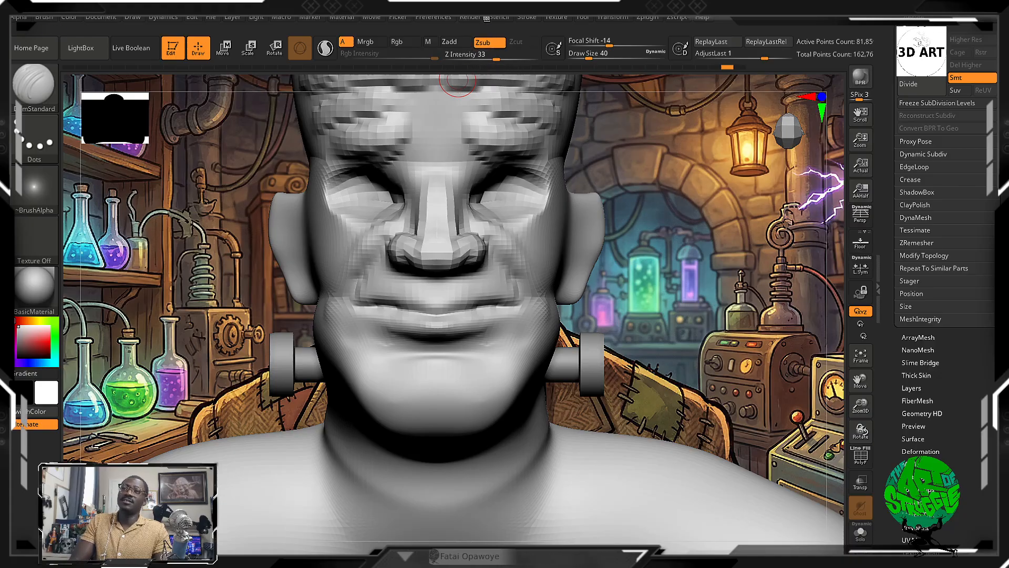
Set the DamStandard brush's Z Intensity to 16 and carve the frown creases between the brows.
drag(492, 58, 505, 56)
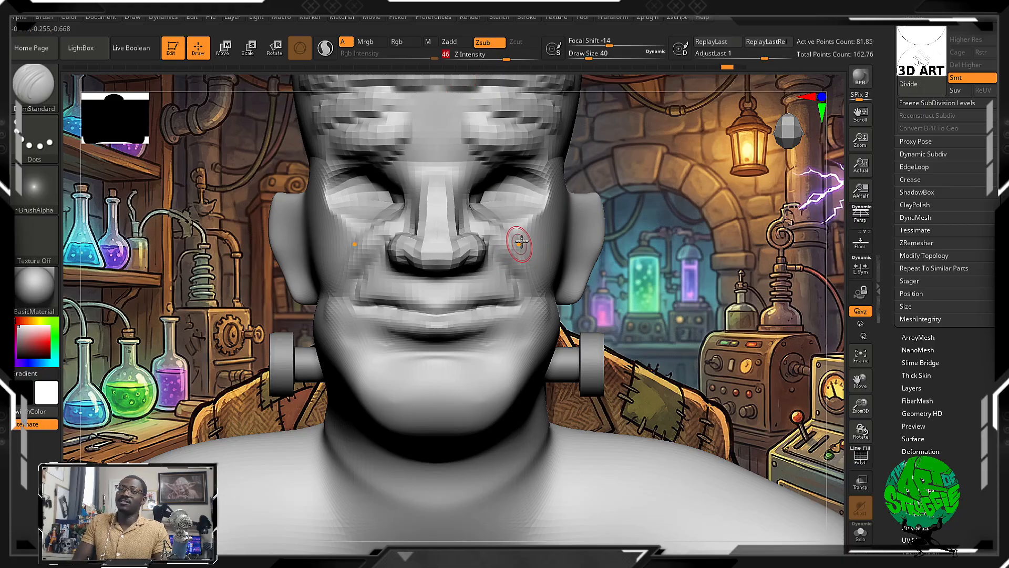
drag(506, 59, 469, 59)
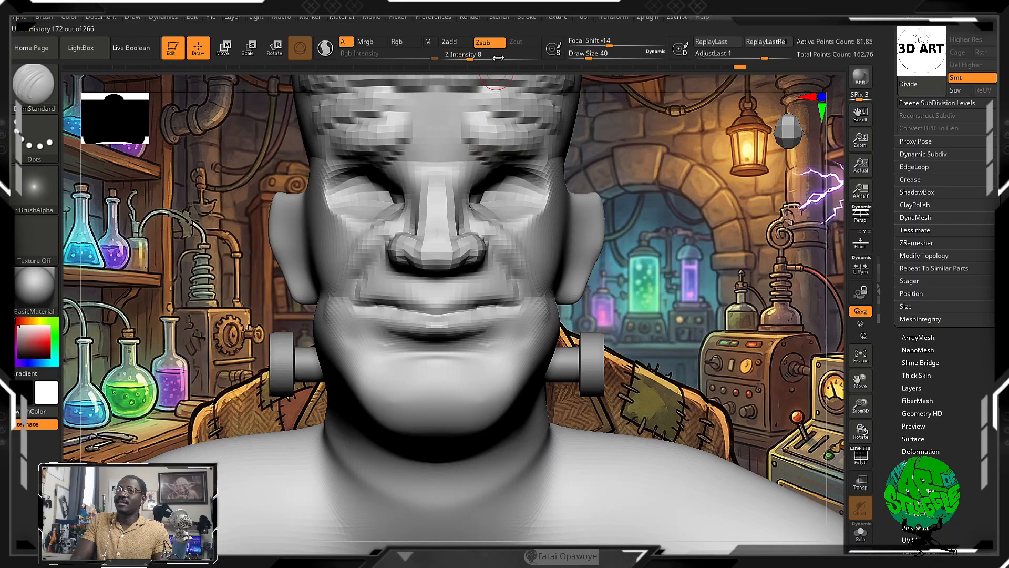
drag(471, 59, 481, 61)
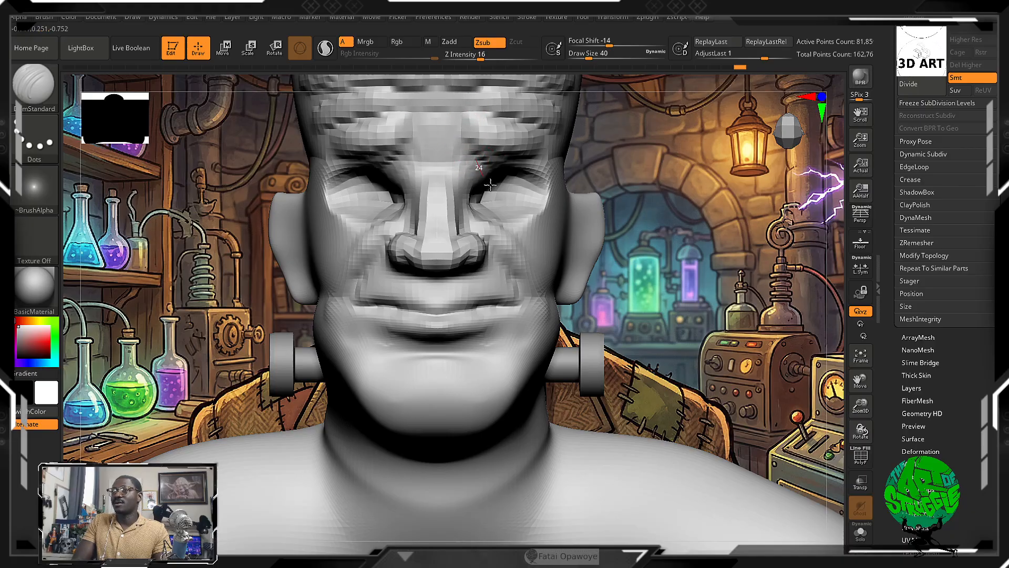
Smooth the blocky horizontal forehead wrinkles and the area above the brows.
key(shift)
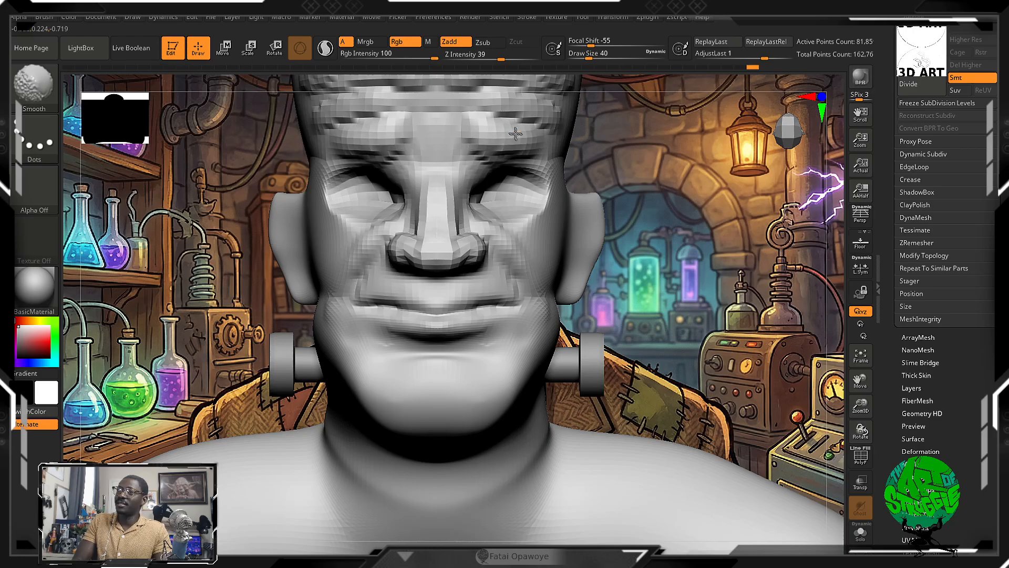
alt+drag(653, 176, 666, 243)
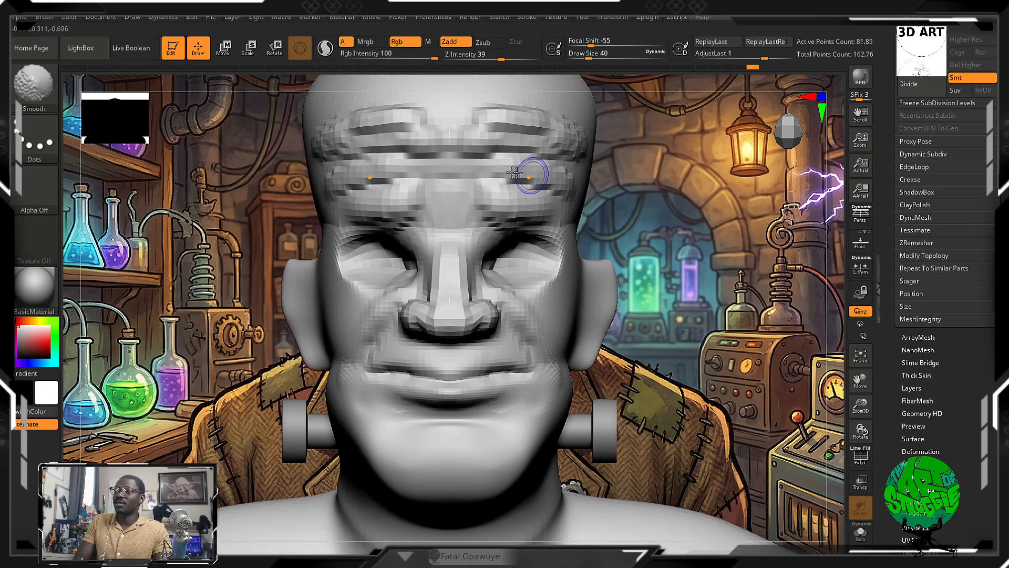
mouse_move(529, 172)
shift+mouse_down()
mouse_move(547, 182)
mouse_move(531, 184)
mouse_move(581, 186)
shift+mouse_up()
mouse_move(474, 125)
shift+mouse_down()
mouse_move(568, 137)
mouse_move(499, 142)
mouse_move(505, 150)
mouse_move(514, 122)
shift+mouse_up()
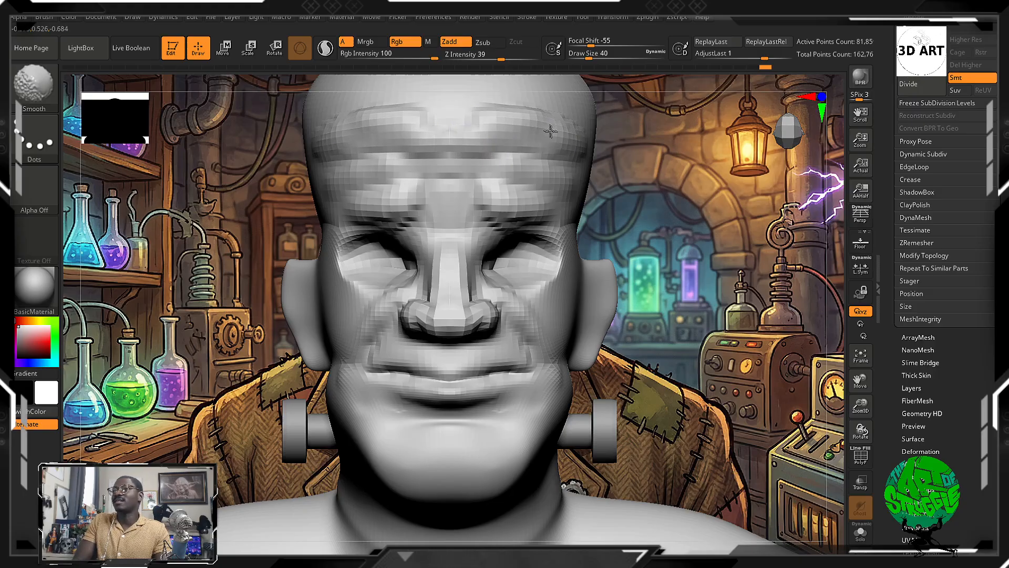
Carve creases along the brows, around the mouth and chin, and across the forehead with DamStandard, softening them with Smooth.
key(shift)
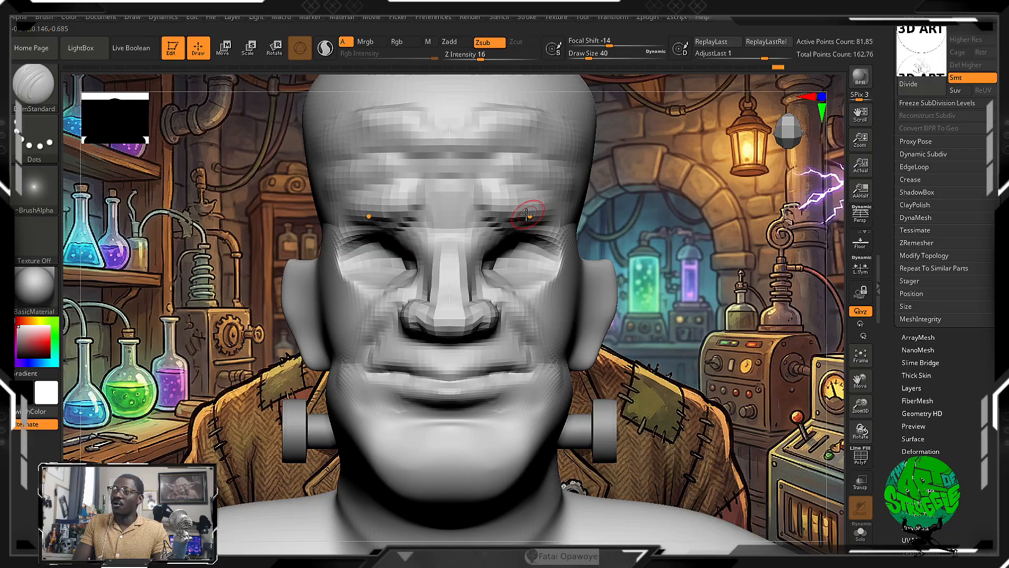
key(shift)
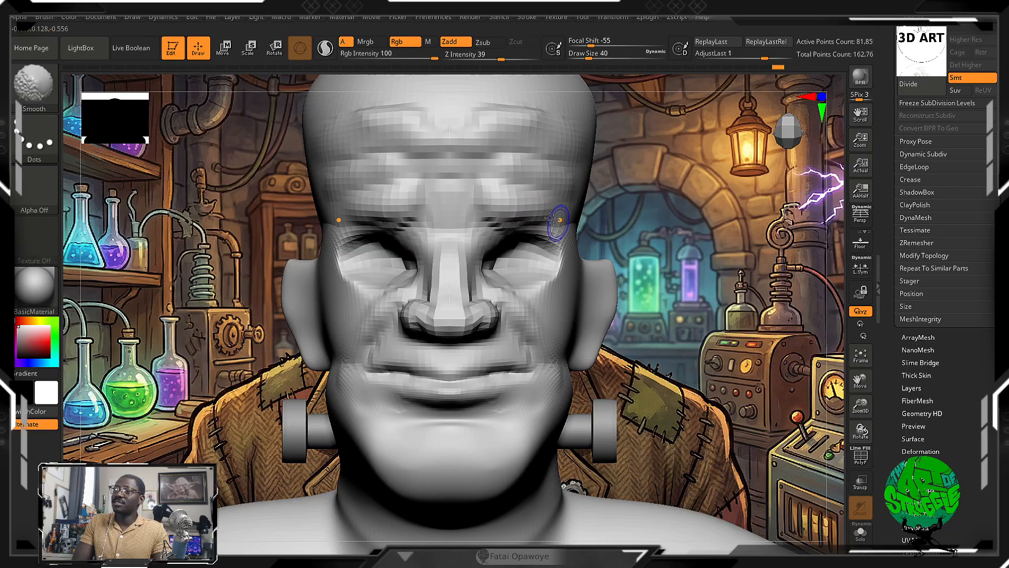
key(shift)
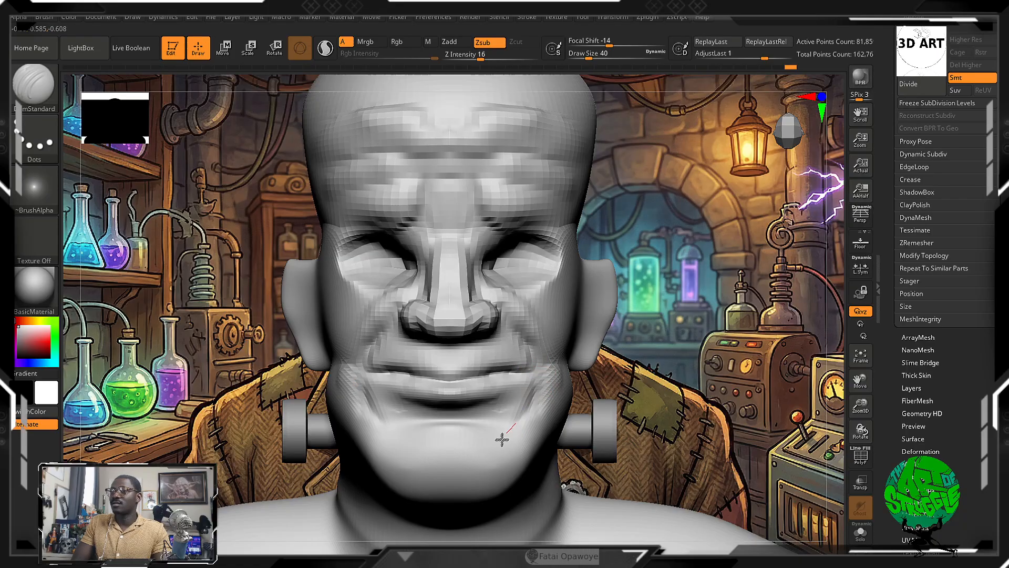
key(shift)
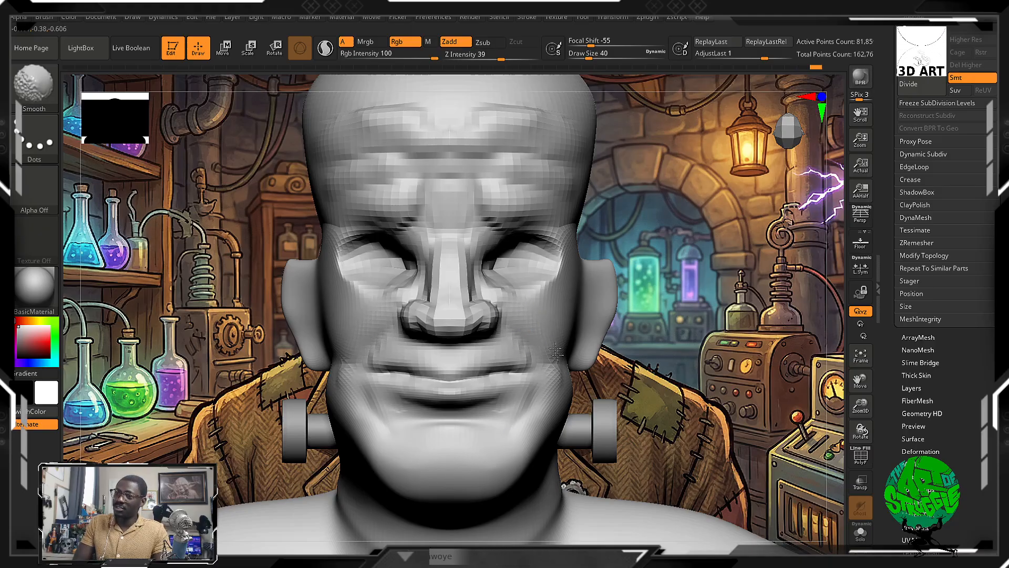
key(shift)
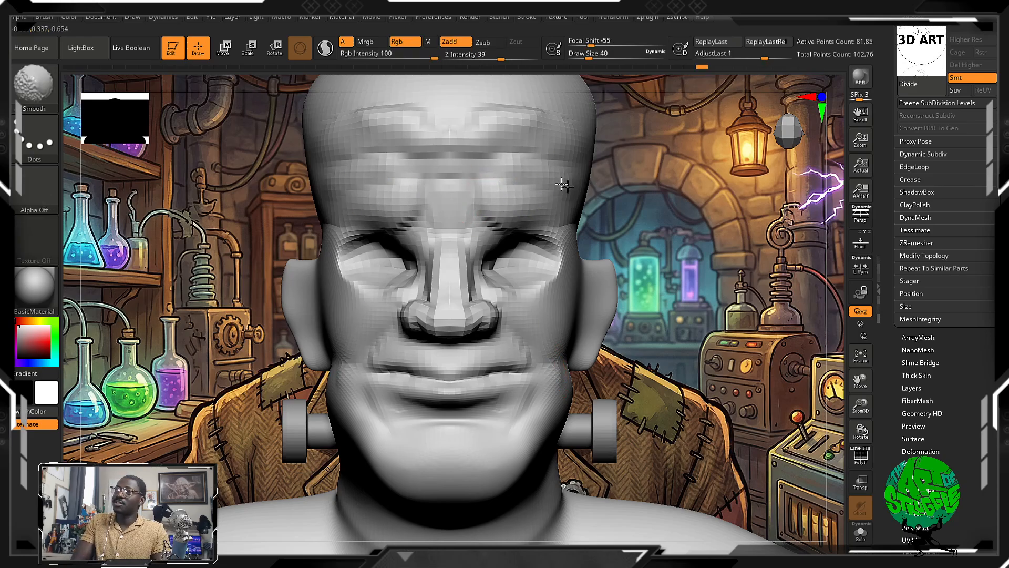
drag(471, 135, 571, 128)
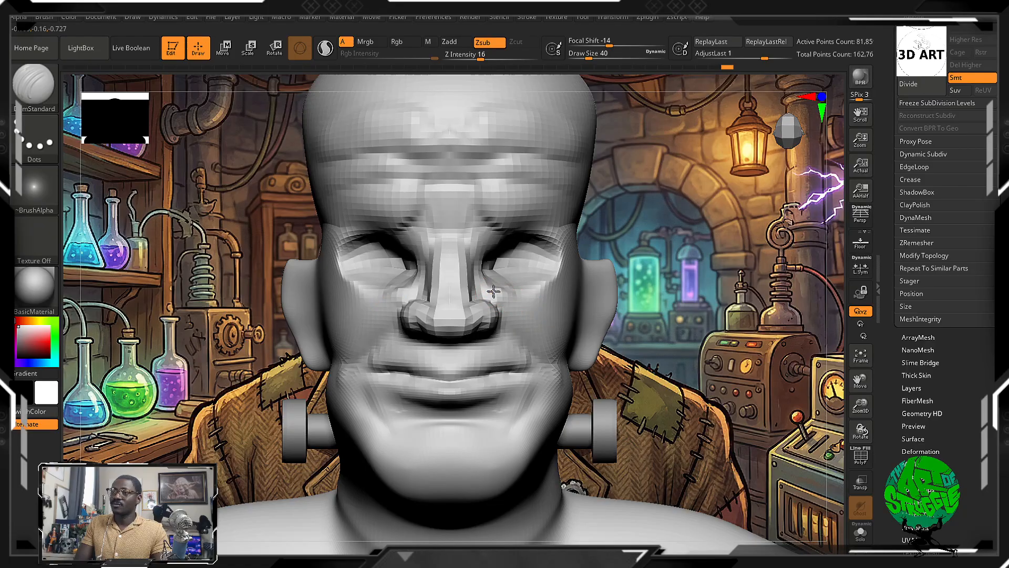
key(shift)
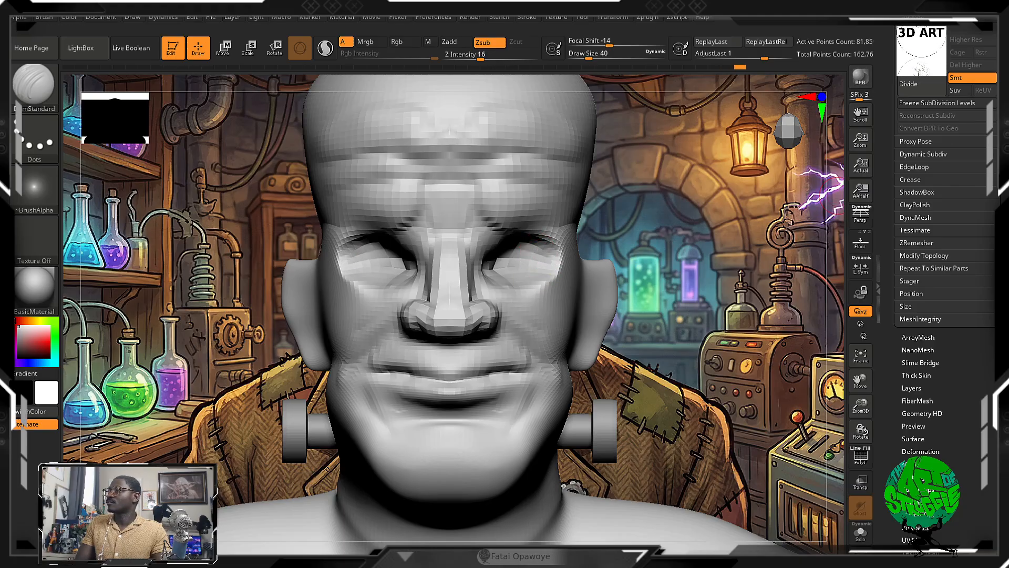
Open the subtool list and make the PM3D_Sphere3D1 eye spheres the active subtool.
scroll(923, 120, up, 3)
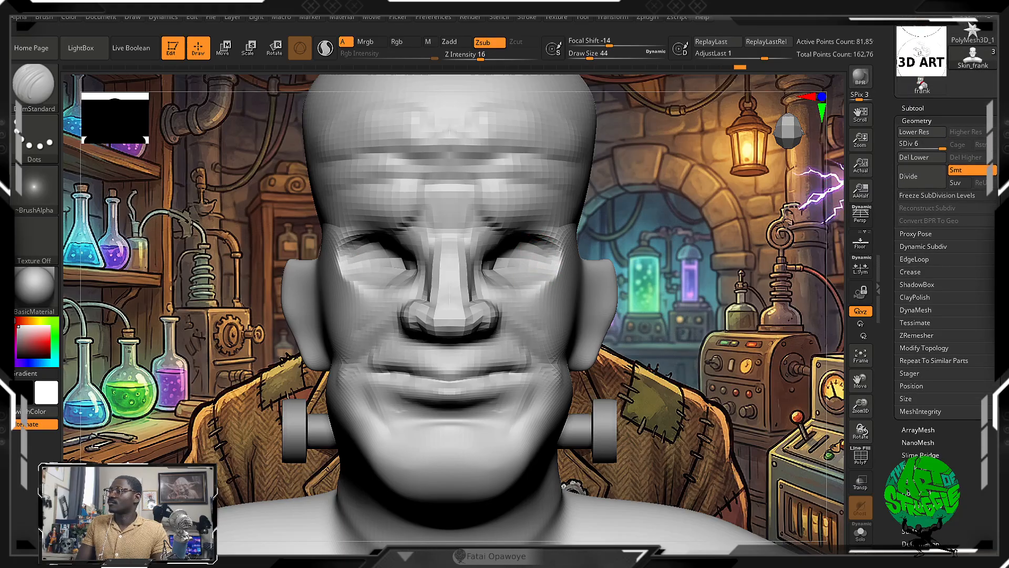
click(914, 109)
mouse_move(979, 180)
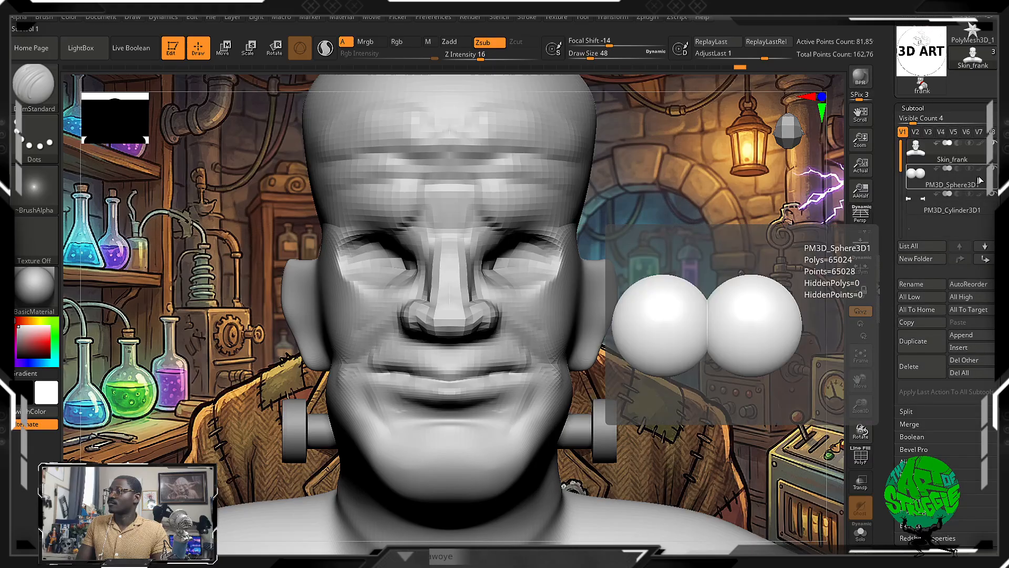
click(941, 167)
Try the greenish Monster Clay material on the bust, and replace it with the brown Monster Clay material.
click(35, 287)
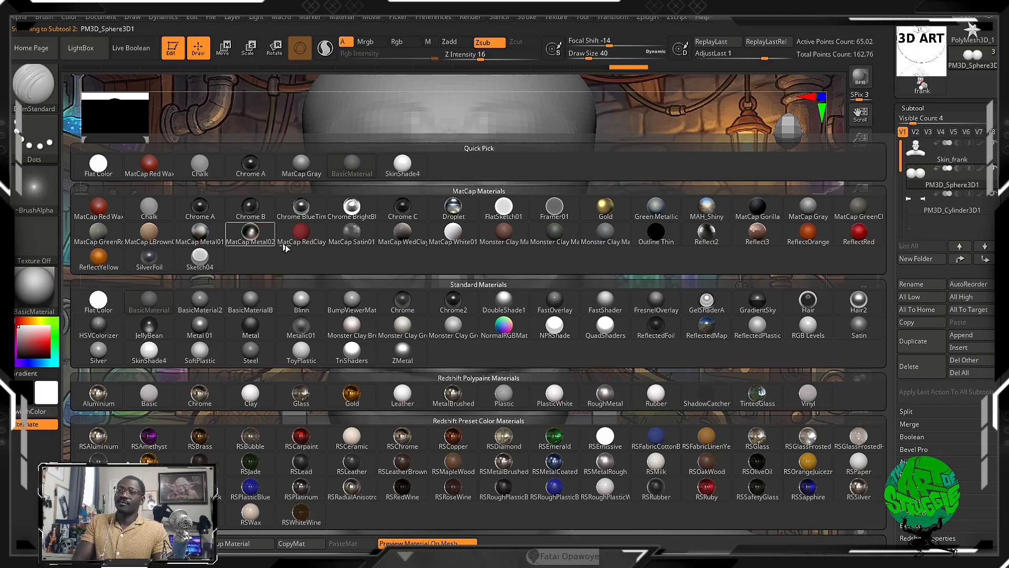
click(408, 335)
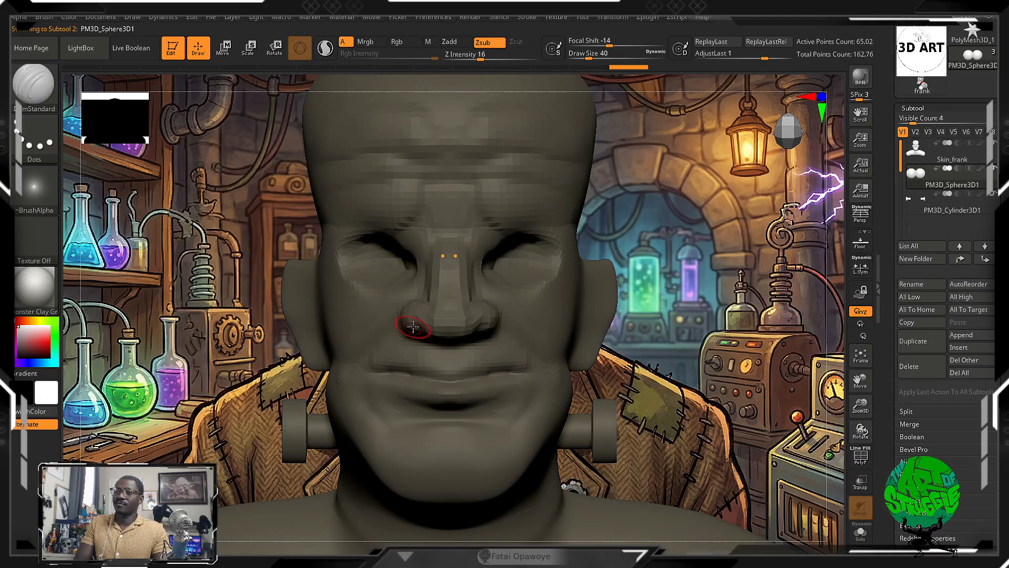
click(35, 287)
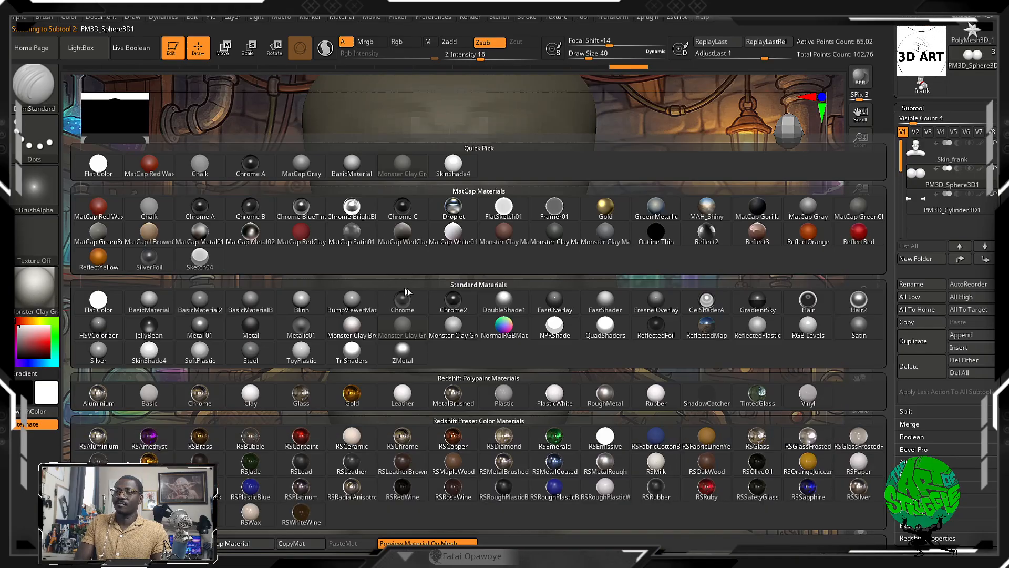
click(363, 326)
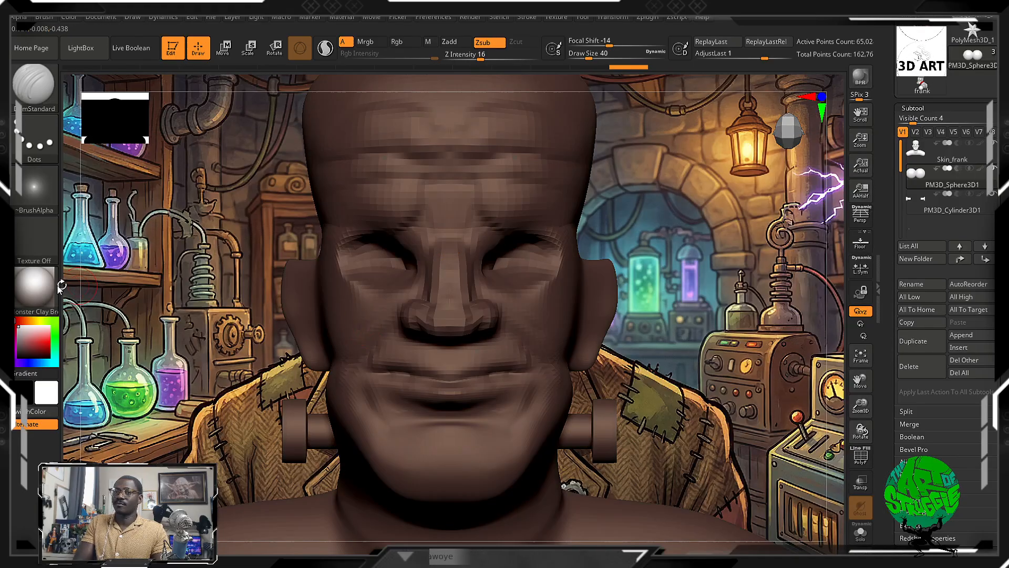
Switch the bust's display material to BasicMaterial.
click(57, 286)
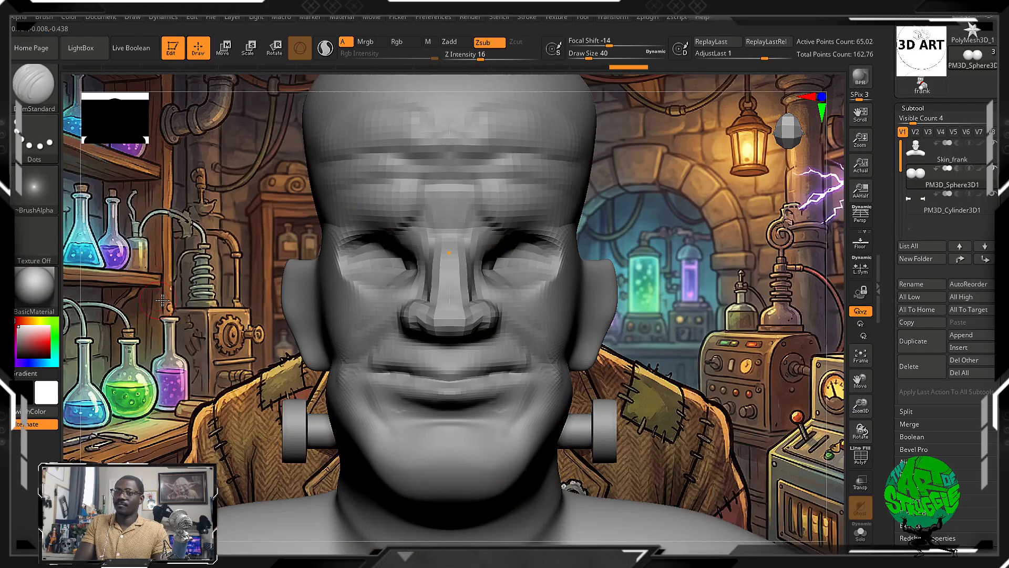
click(149, 300)
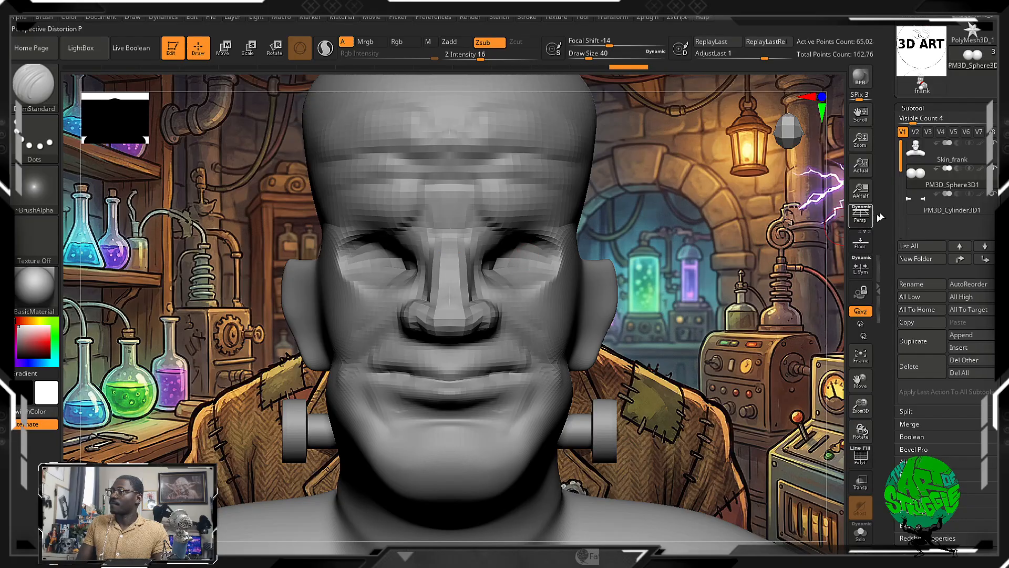
Append a Sphere3D to the tool as a new subtool and hide it.
mouse_move(965, 175)
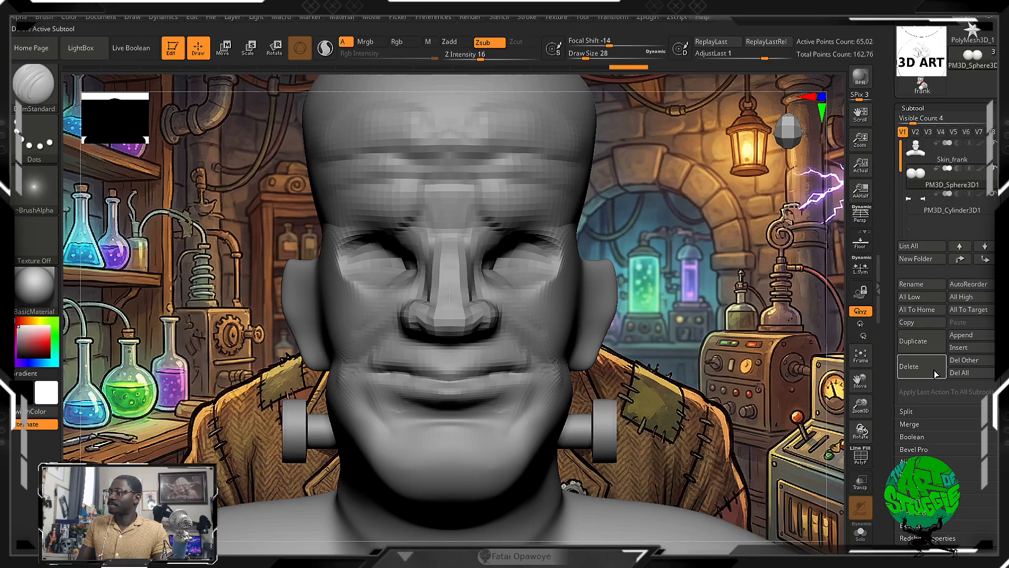
click(981, 339)
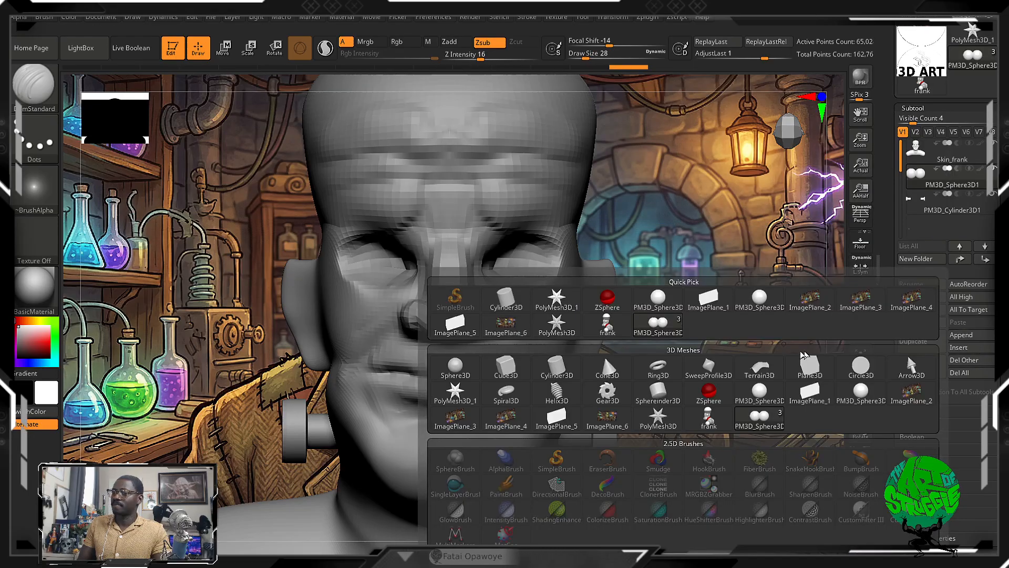
click(455, 367)
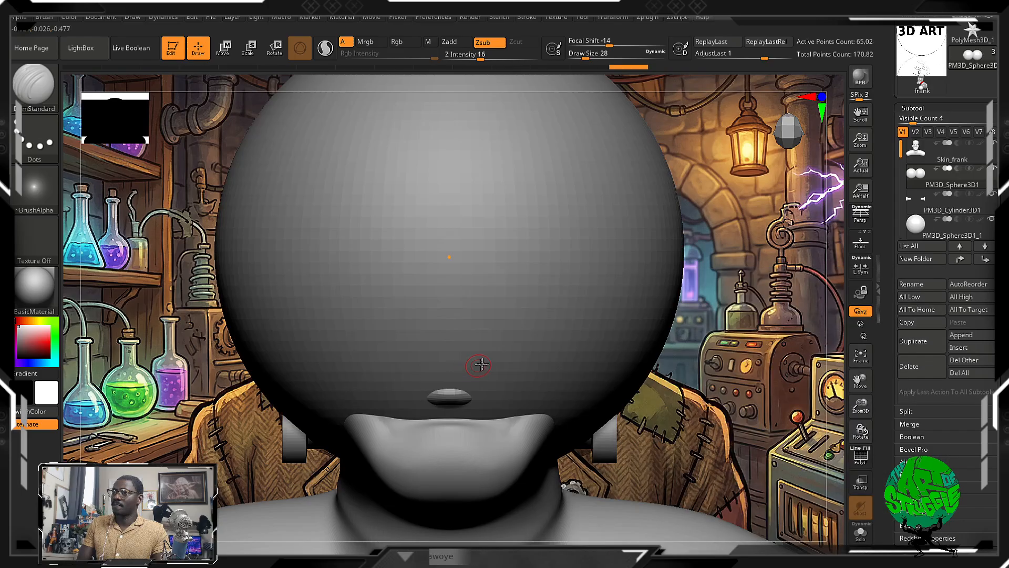
click(991, 220)
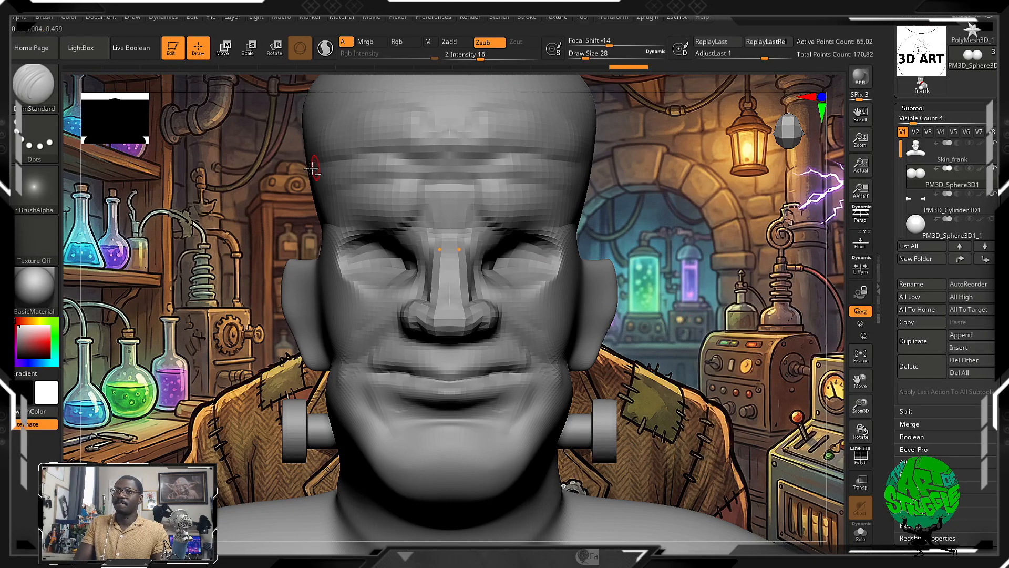
Build up the upper lip of Skin_frank with ClayBuildup at Z Intensity 9, smoothing the strokes.
alt+click(354, 194)
mouse_move(634, 265)
alt+mouse_down()
mouse_move(631, 196)
mouse_move(597, 258)
mouse_move(621, 234)
mouse_move(637, 249)
mouse_move(652, 302)
mouse_move(649, 252)
mouse_move(667, 250)
mouse_move(653, 251)
mouse_move(685, 336)
mouse_move(770, 346)
alt+mouse_up()
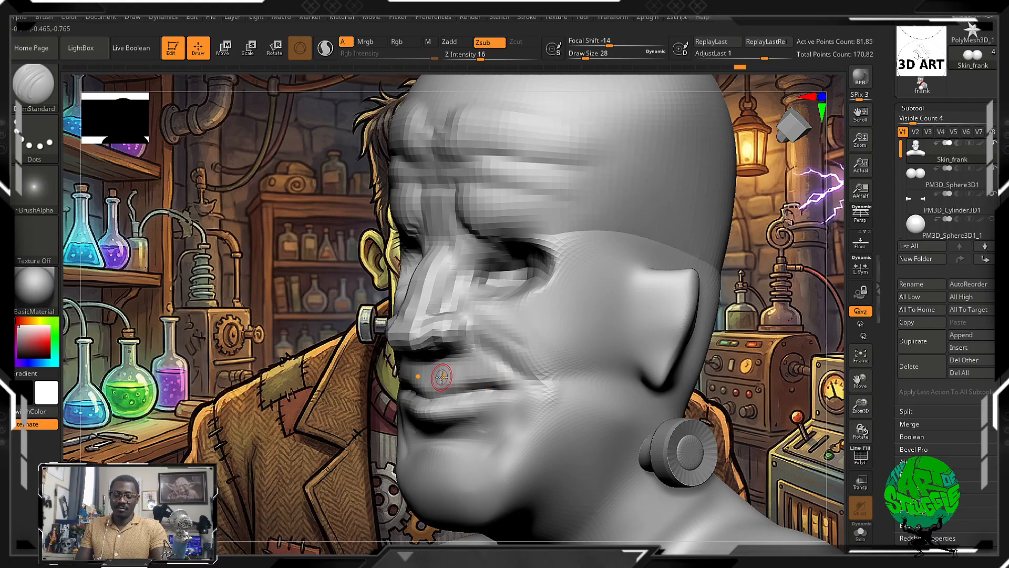
key(b)
key(c)
key(b)
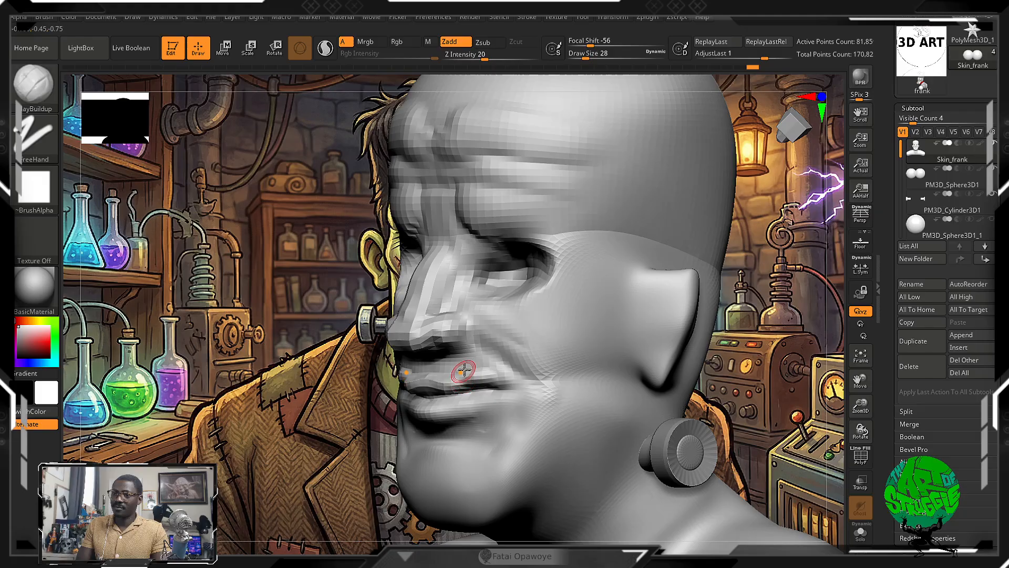
key(ctrl)
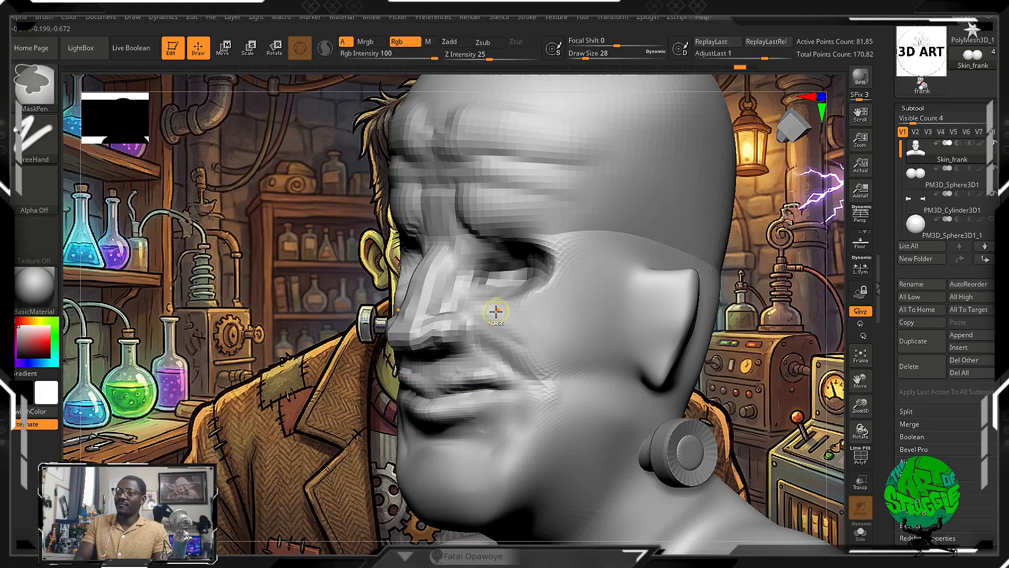
key(ctrl)
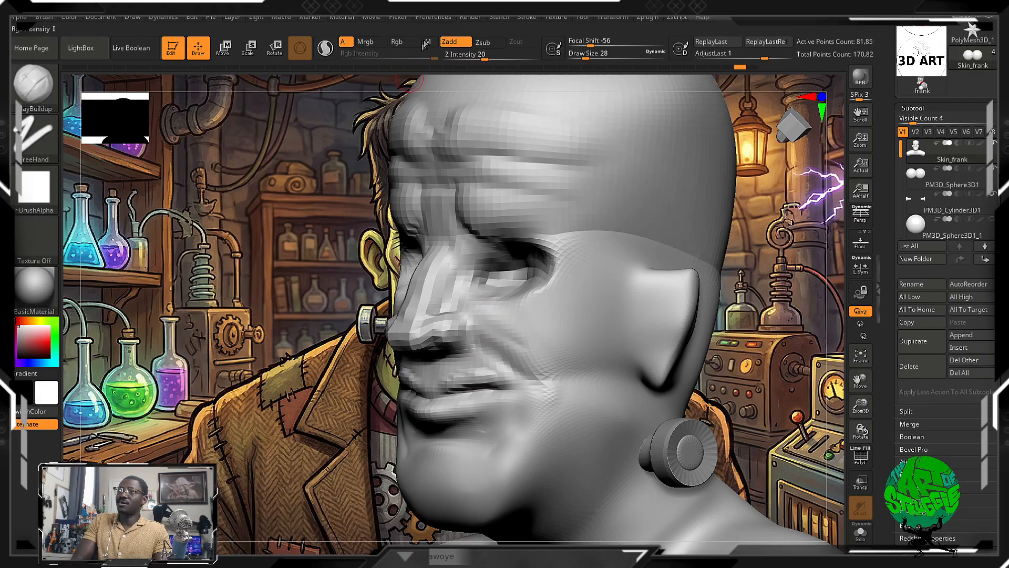
drag(479, 56, 466, 56)
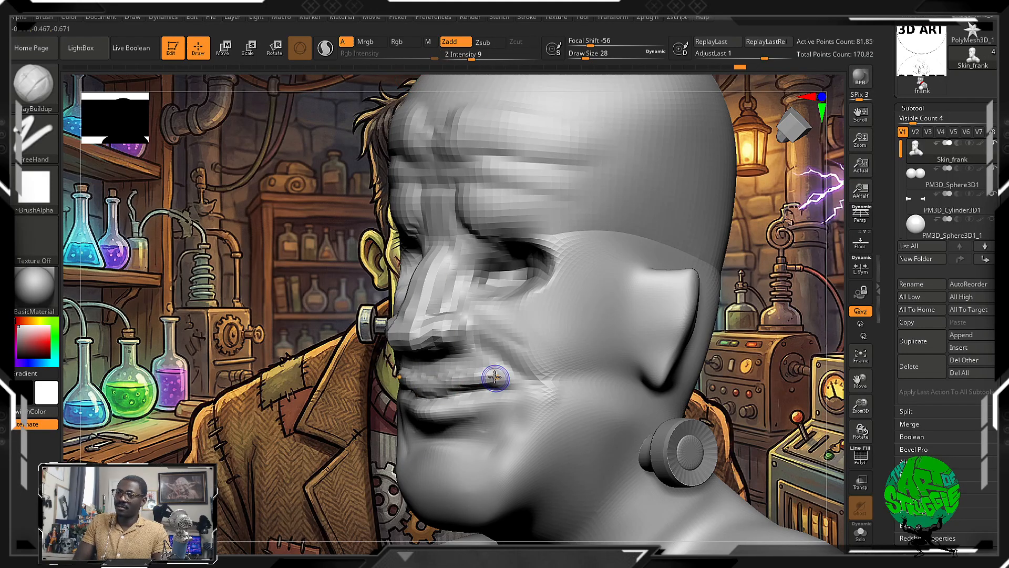
key(shift)
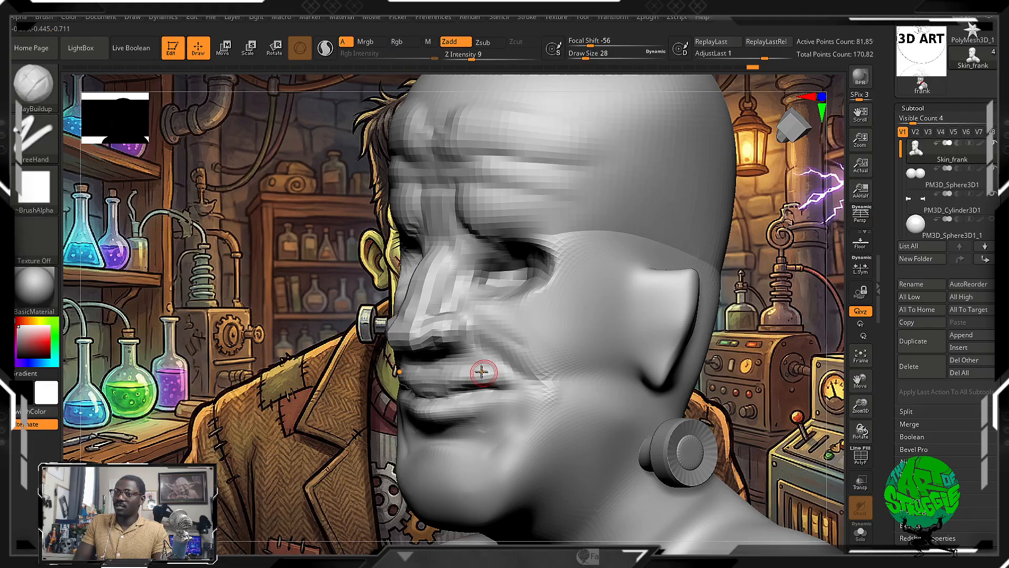
key(shift)
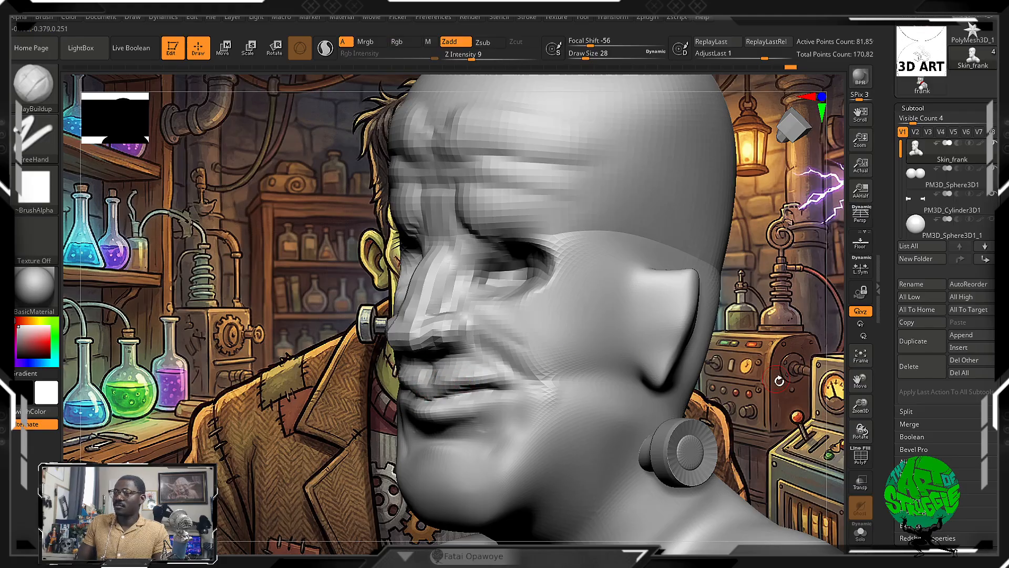
Refine both lips and the mouth corners from the front, blending the added clay with Smooth.
drag(779, 381, 833, 380)
drag(736, 373, 778, 394)
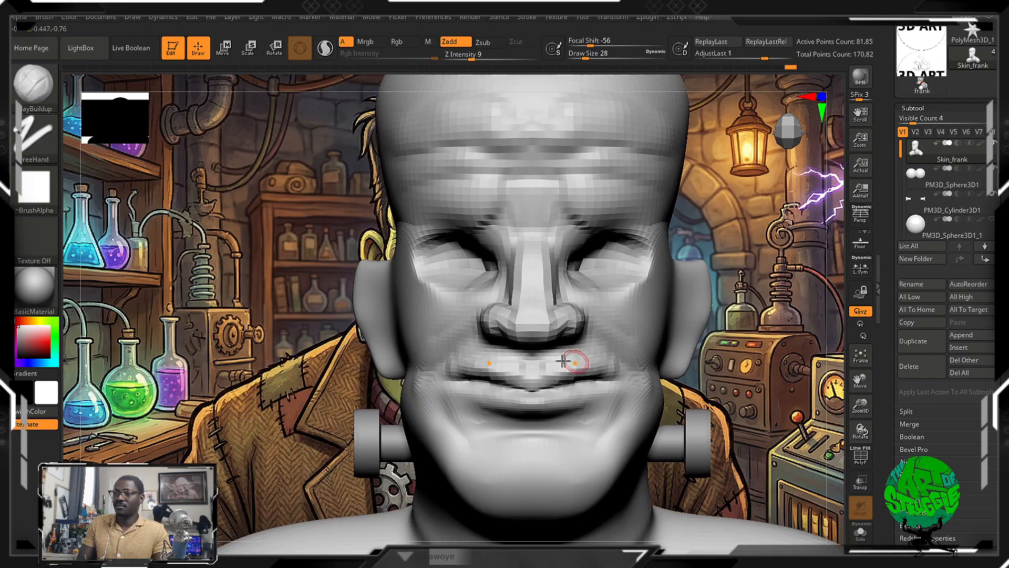
key(shift)
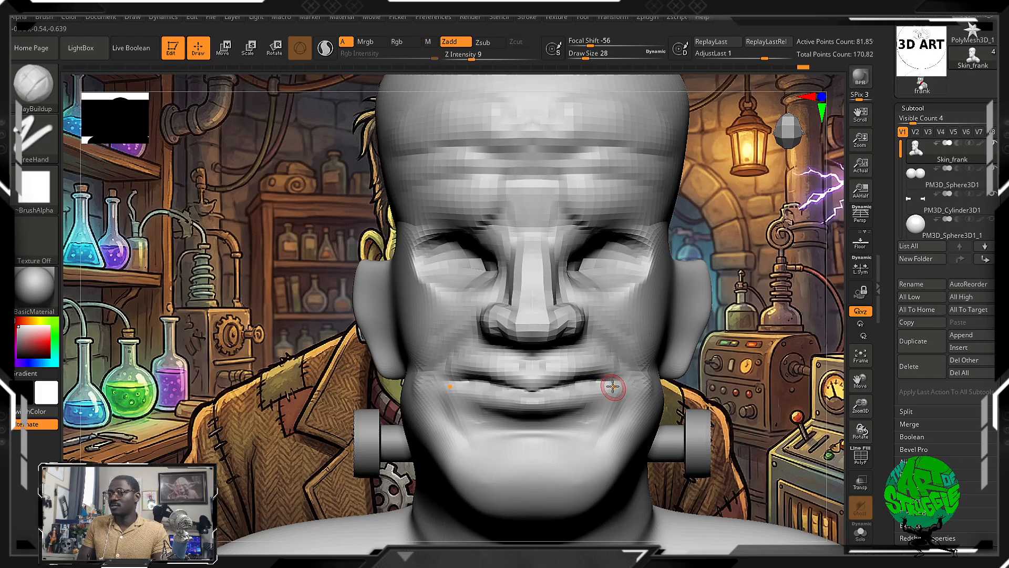
key(shift)
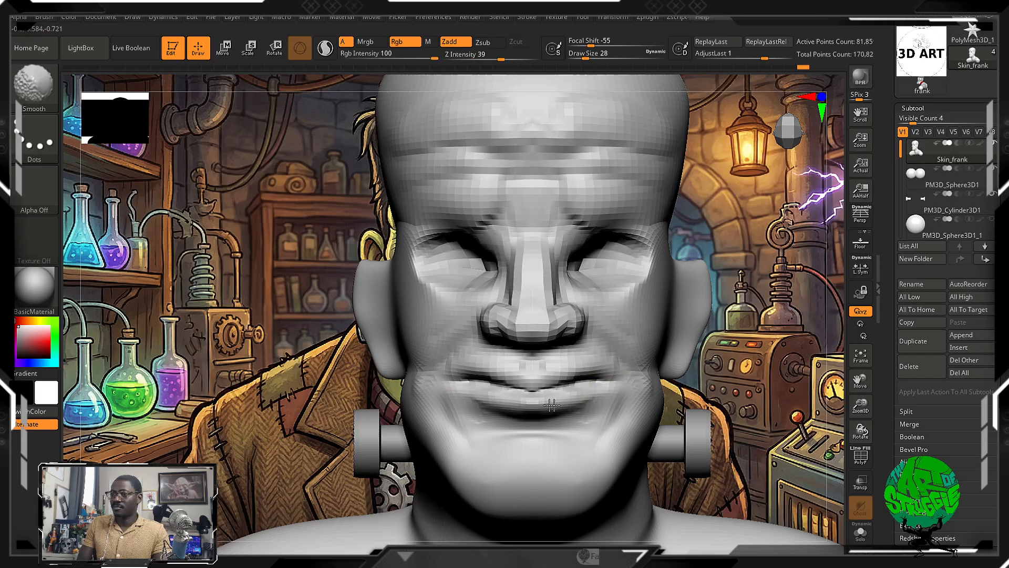
shift+drag(529, 405, 583, 393)
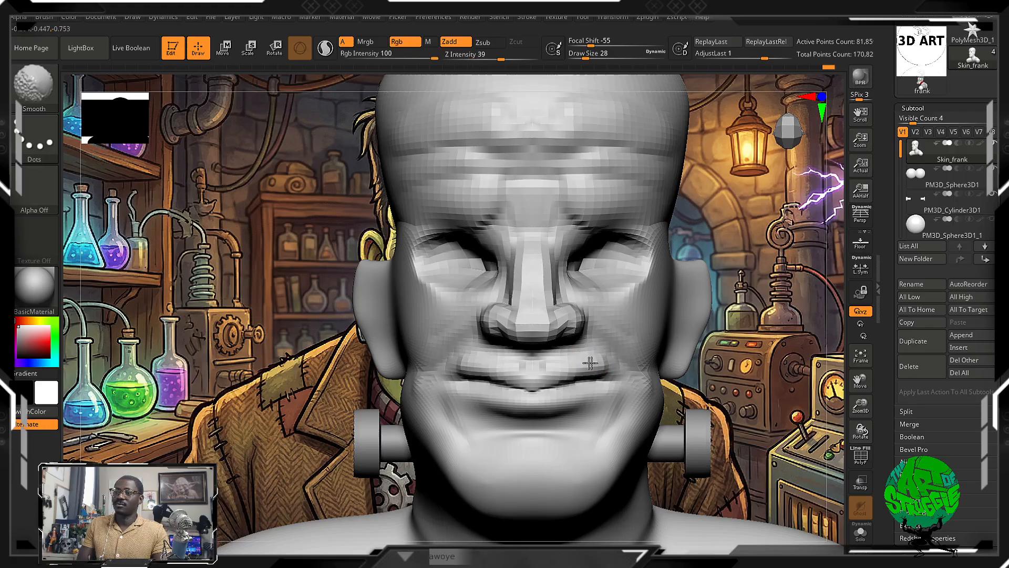
shift+drag(563, 372, 570, 364)
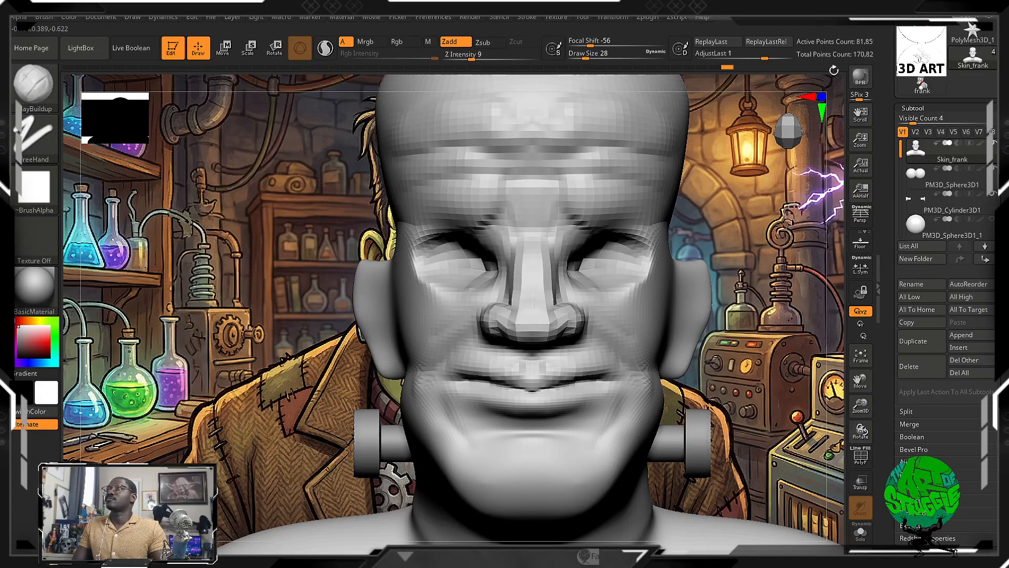
Make the appended PM3D_Sphere3D1_1 sphere the active subtool and scale it down uniformly inside the head.
mouse_move(973, 33)
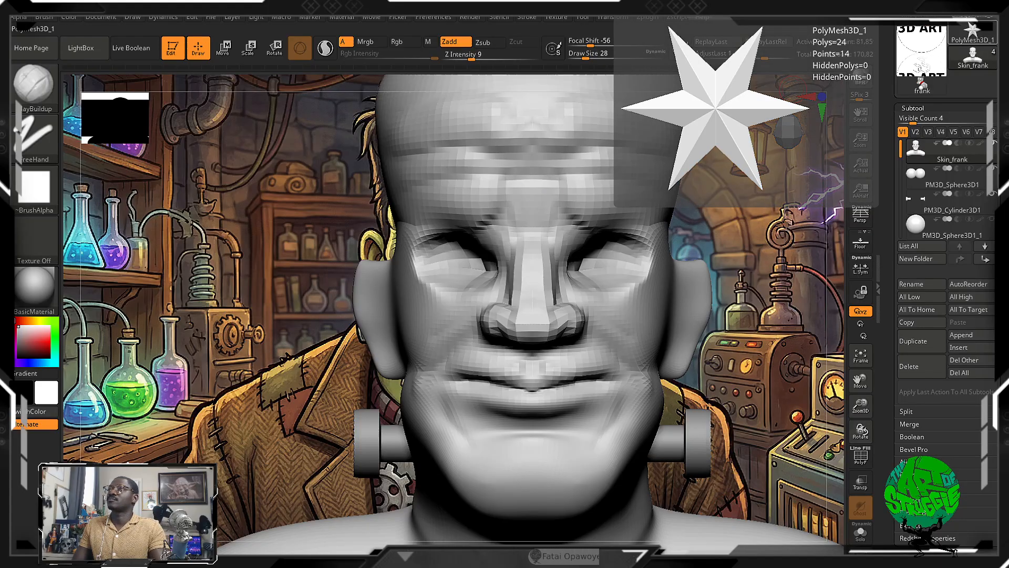
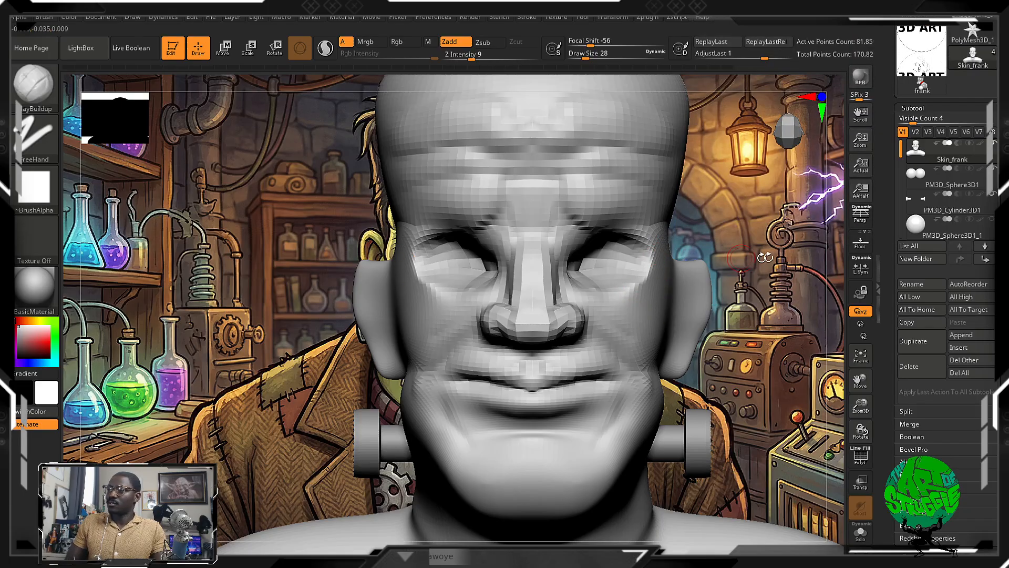
click(965, 181)
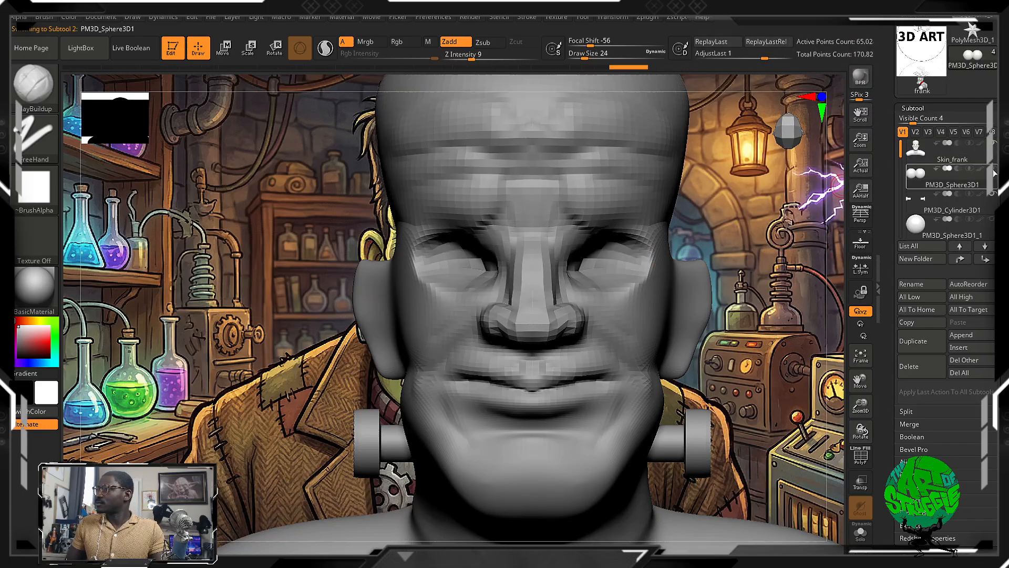
mouse_move(994, 174)
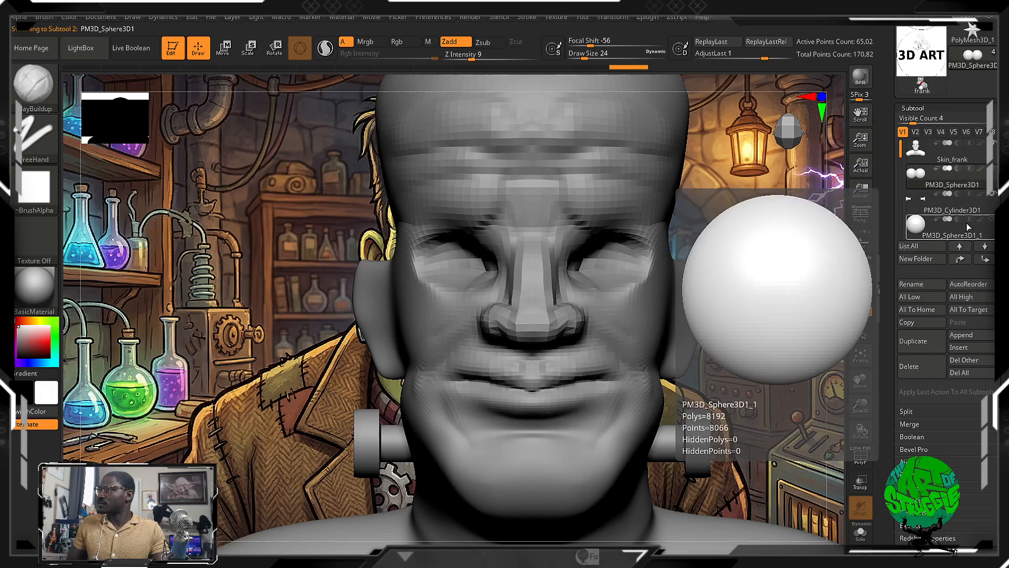
click(970, 235)
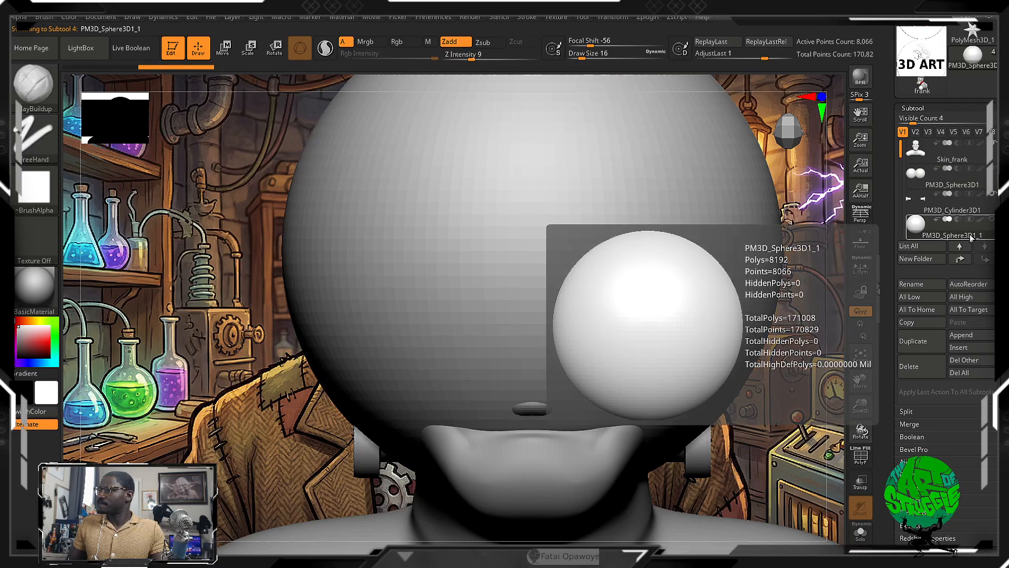
key(e)
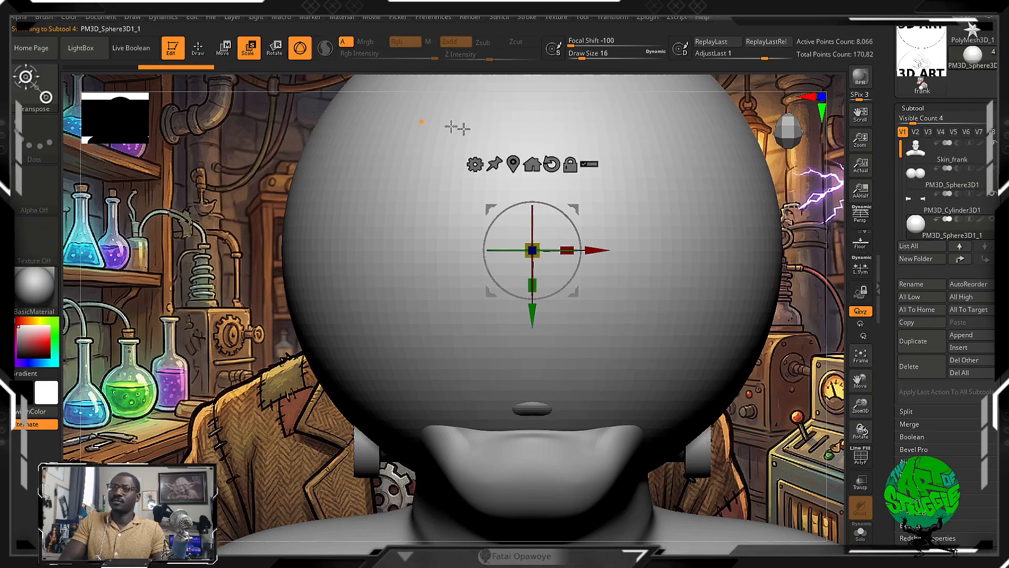
mouse_move(576, 210)
mouse_down()
mouse_move(558, 235)
mouse_move(580, 219)
mouse_up()
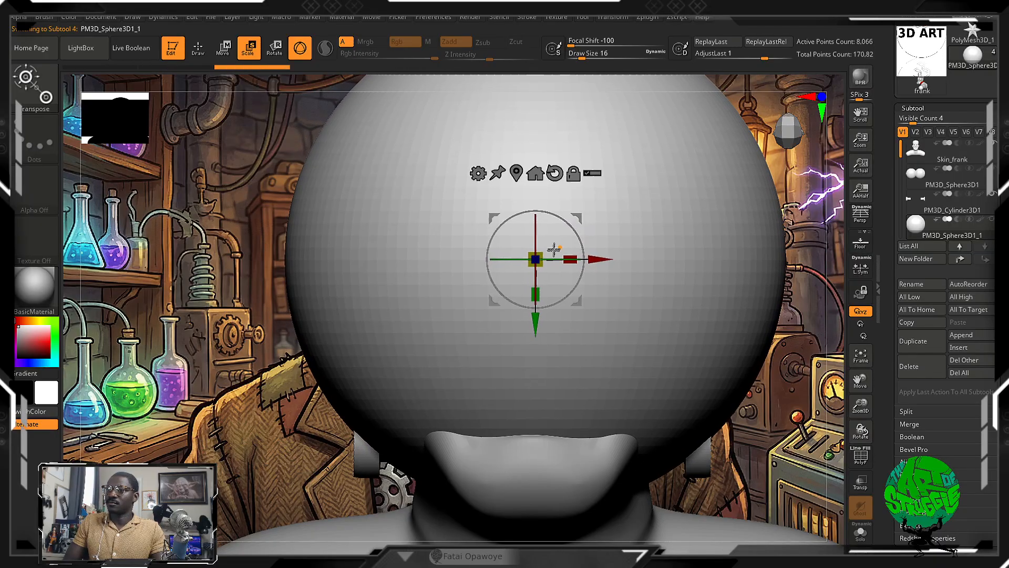
drag(535, 257, 393, 40)
shift+drag(750, 306, 708, 309)
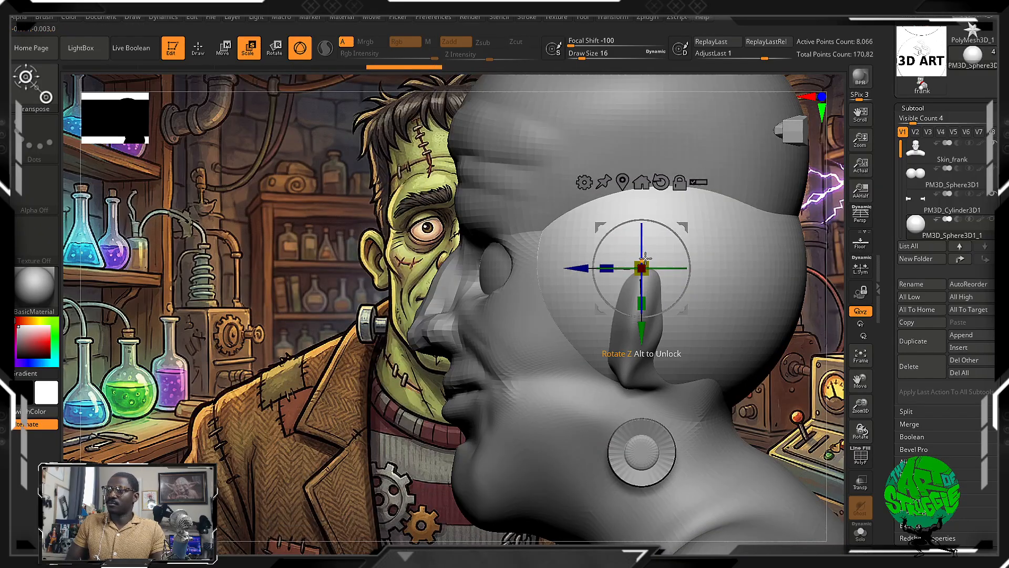
drag(645, 256, 593, 314)
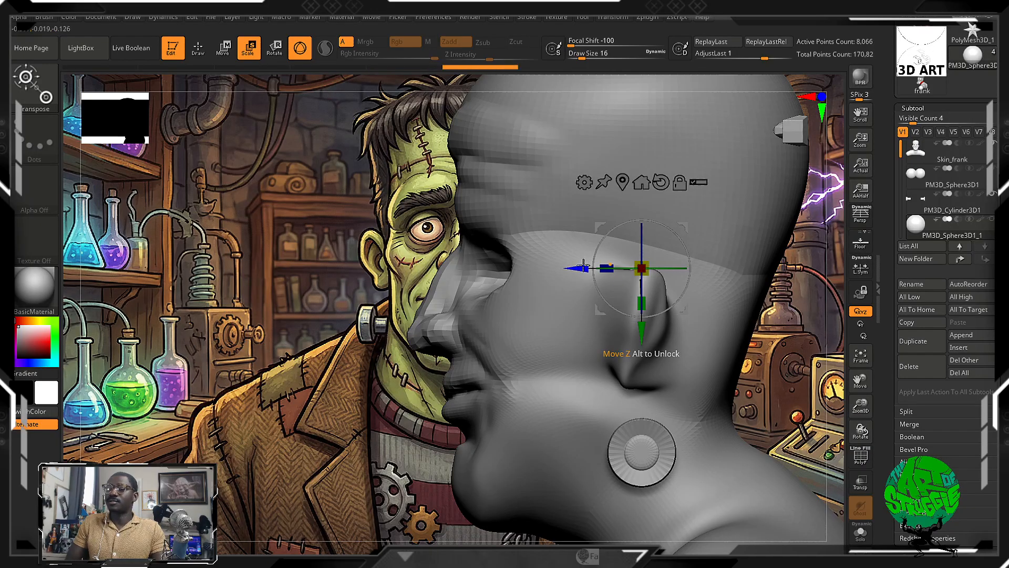
Move the sphere forward out of the head to one eye socket and shrink it towards eyeball size.
drag(584, 265, 410, 267)
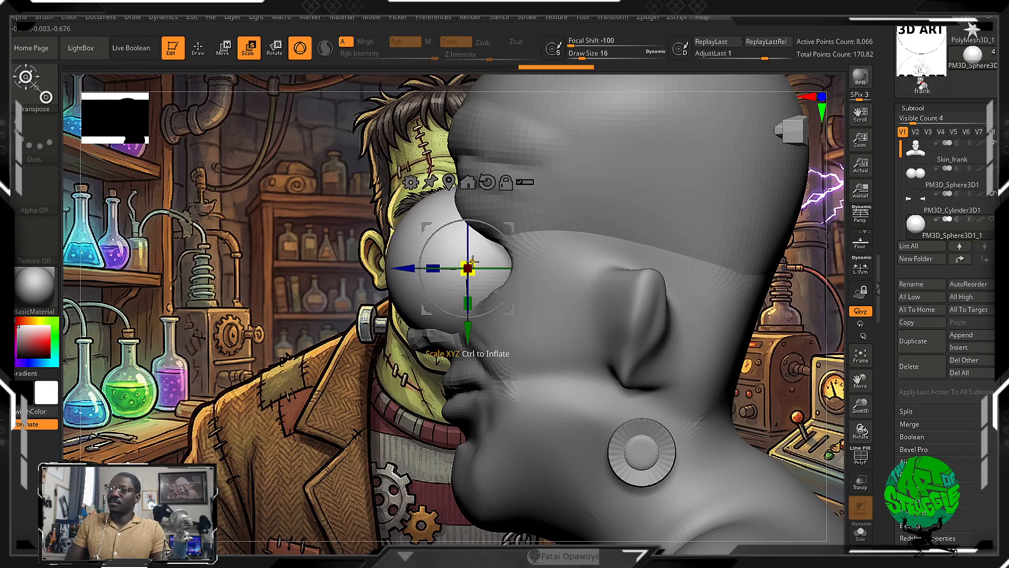
drag(472, 262, 437, 296)
drag(336, 269, 414, 269)
drag(486, 268, 504, 245)
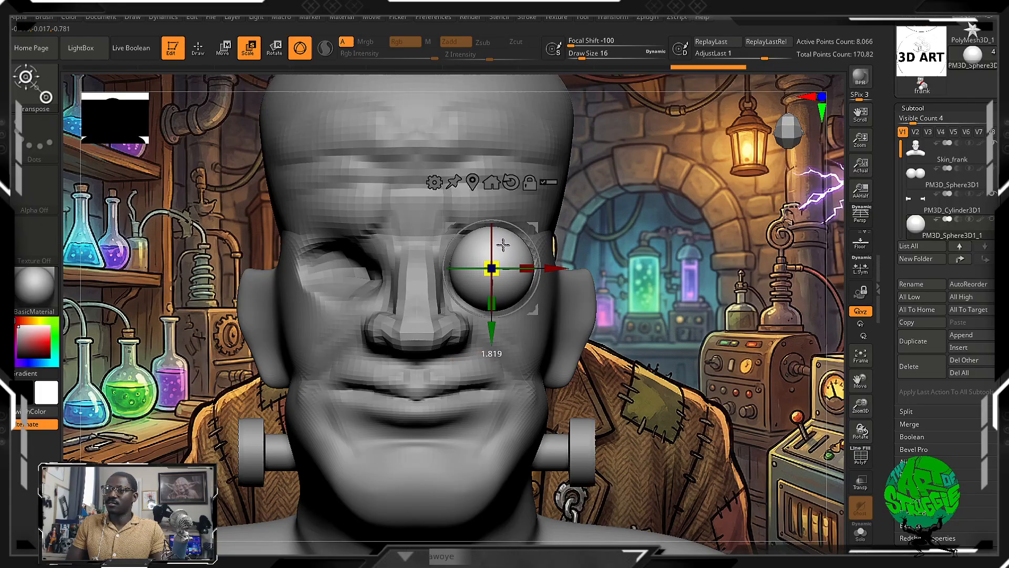
Push the eyeball sphere back into its socket and fine-tune its scale to fit between the eyelids.
drag(689, 250, 645, 258)
drag(409, 268, 444, 262)
drag(239, 267, 334, 271)
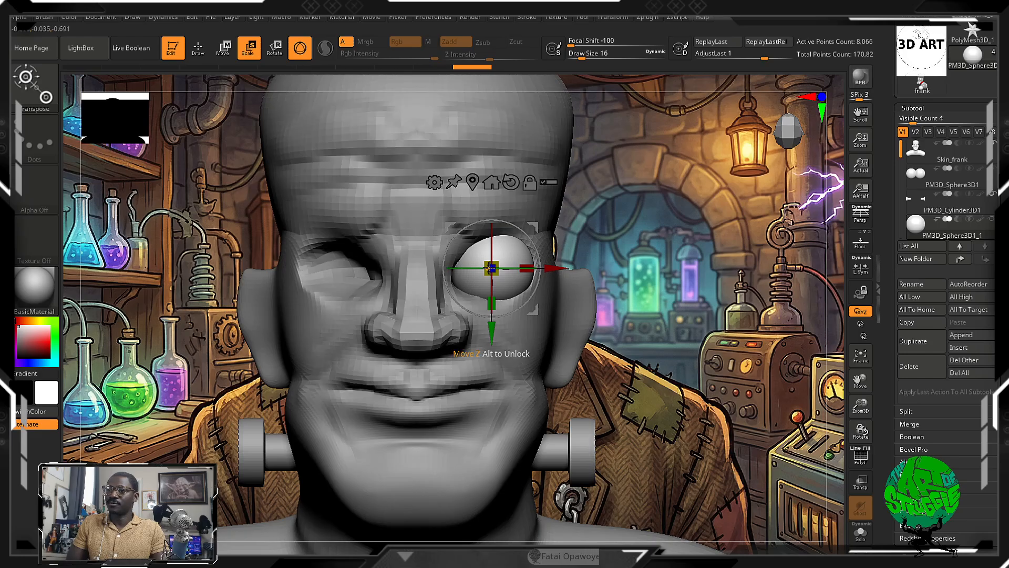
drag(496, 268, 492, 269)
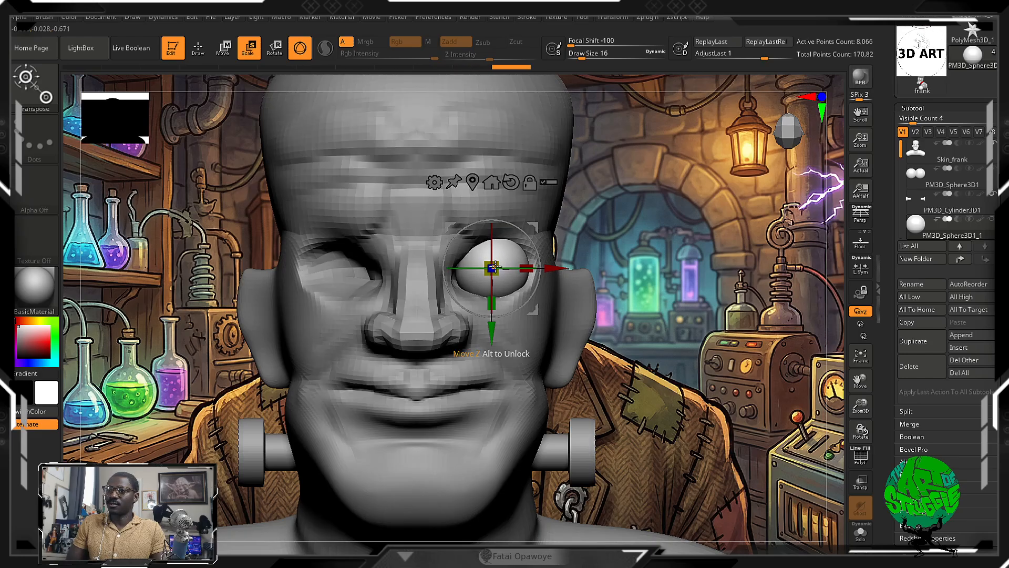
Mirror the eyeball to the opposite socket with SubTool Master's Mirror and review the subtool list.
drag(733, 305, 784, 306)
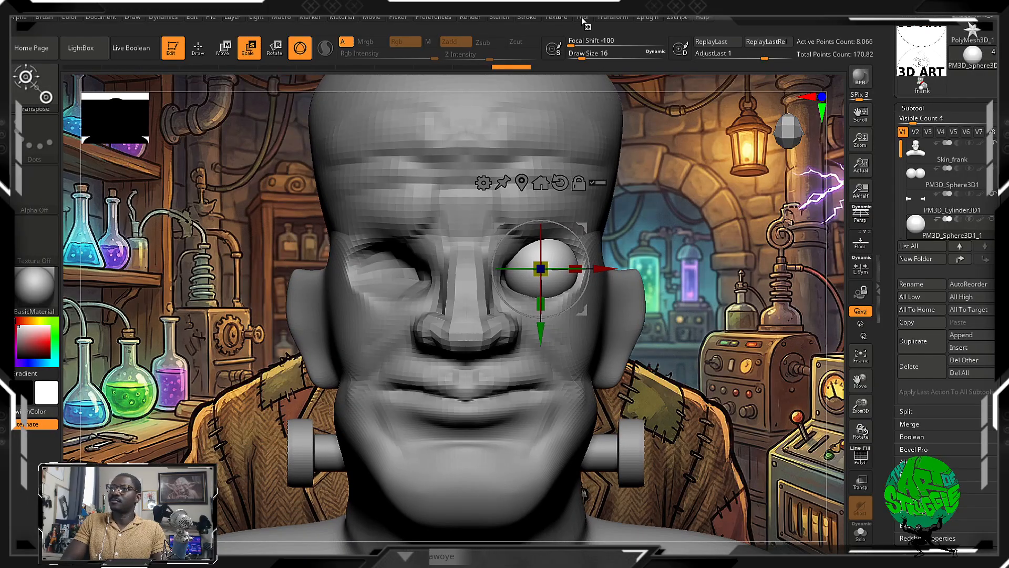
click(648, 19)
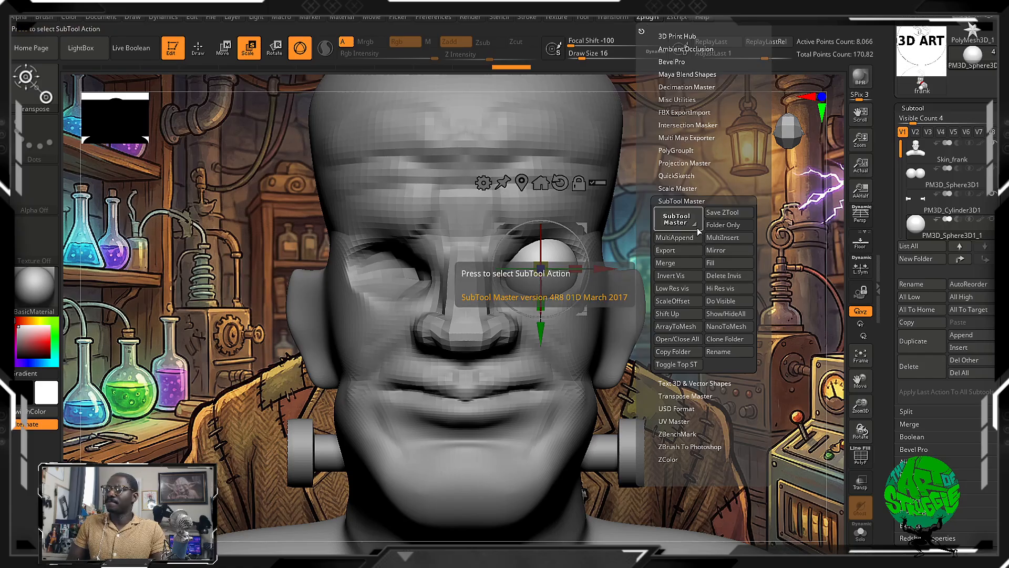
click(722, 251)
click(448, 267)
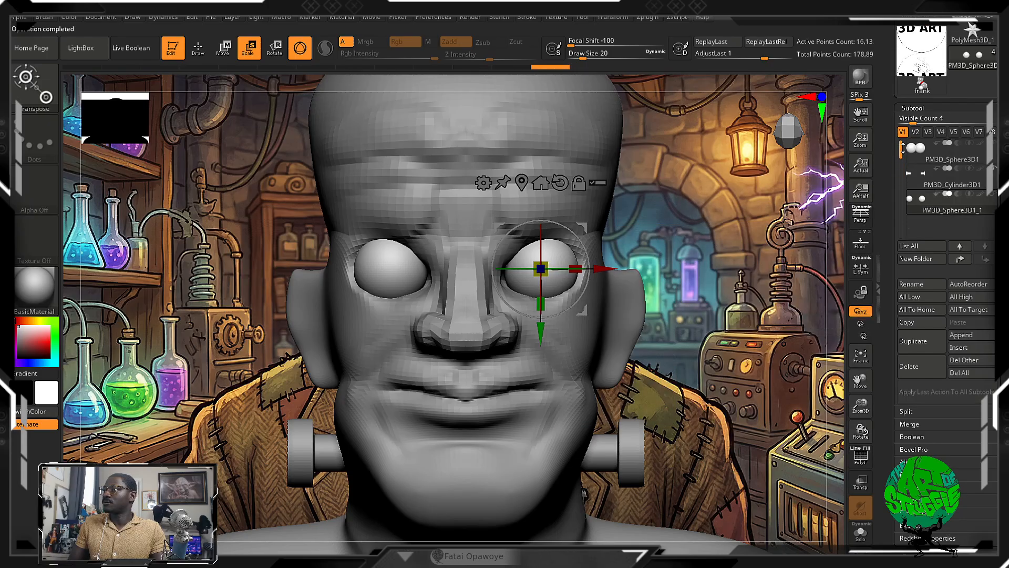
drag(902, 175, 906, 136)
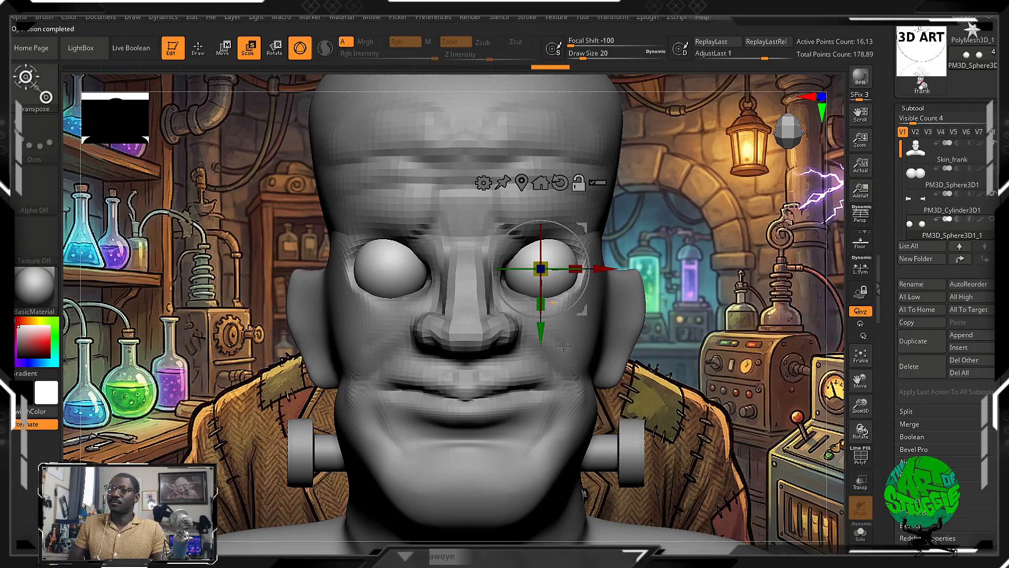
Return to Draw mode, make Skin_frank the active subtool and show the PM3D_Sphere3D1_1 eyeballs in its sockets.
alt+click(453, 235)
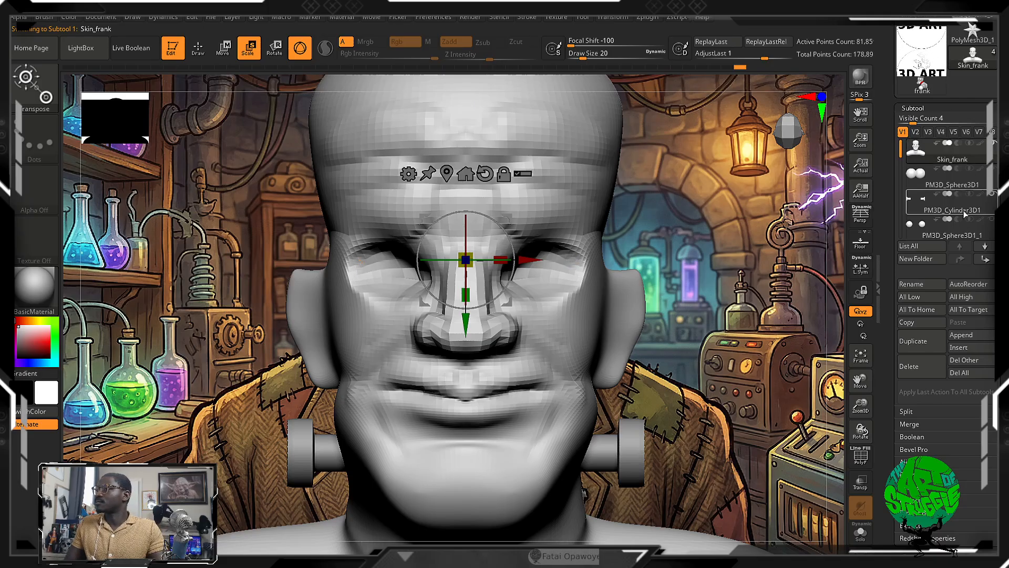
click(967, 235)
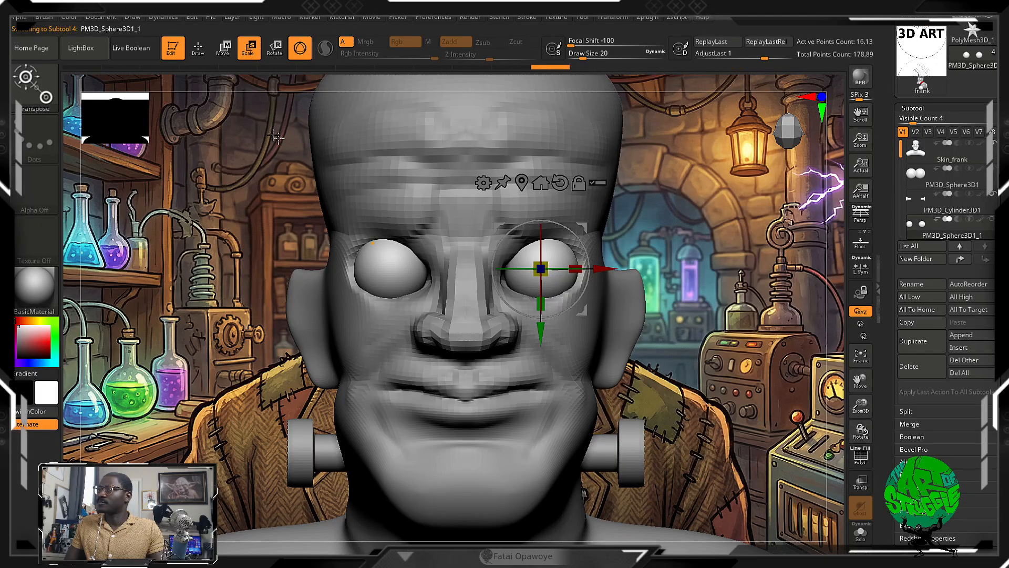
click(198, 49)
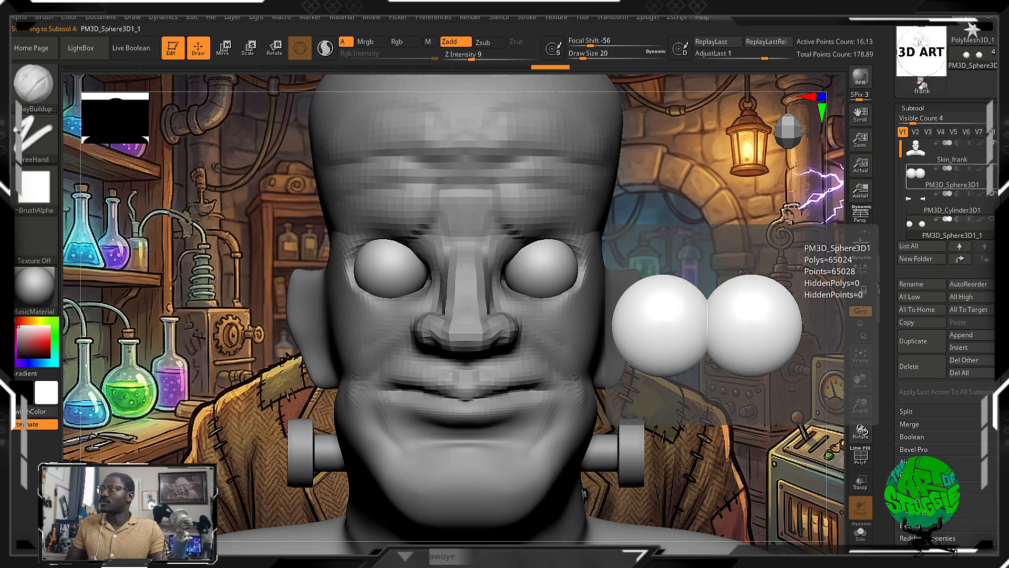
alt+click(542, 232)
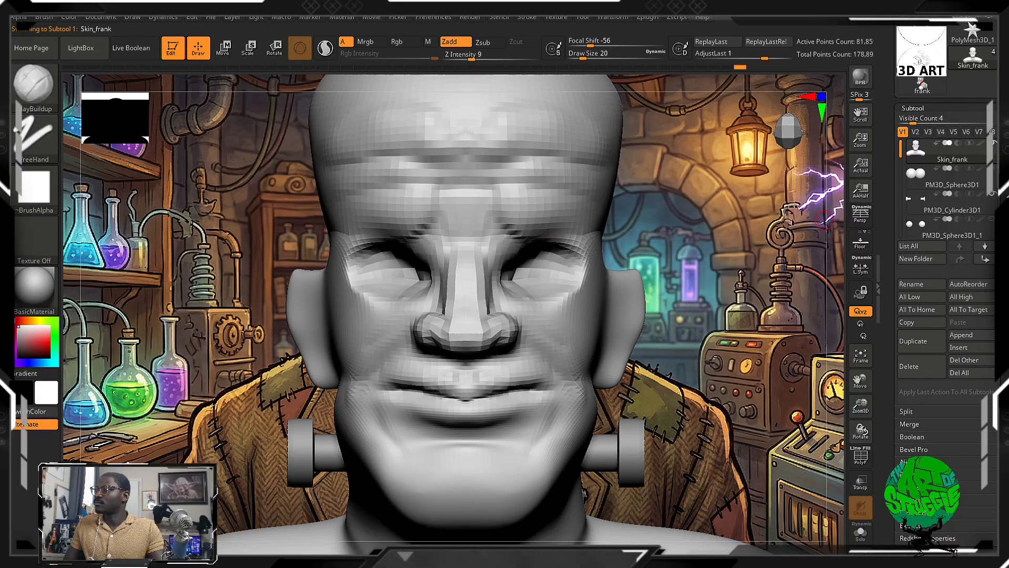
click(991, 218)
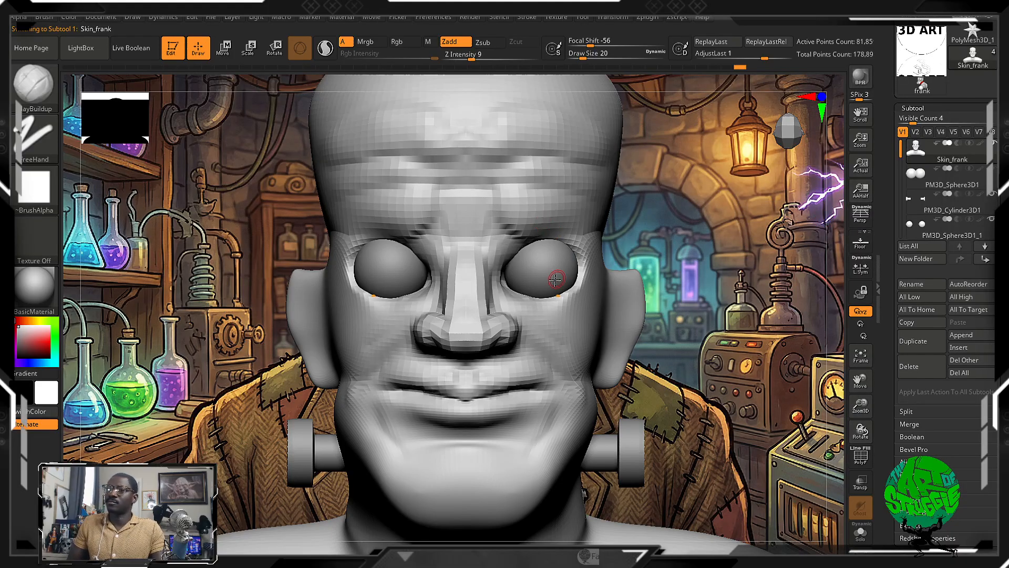
Build up the upper and lower eyelids around the eyeballs using ClayBuildup at draw size 40.
key(b)
key(c)
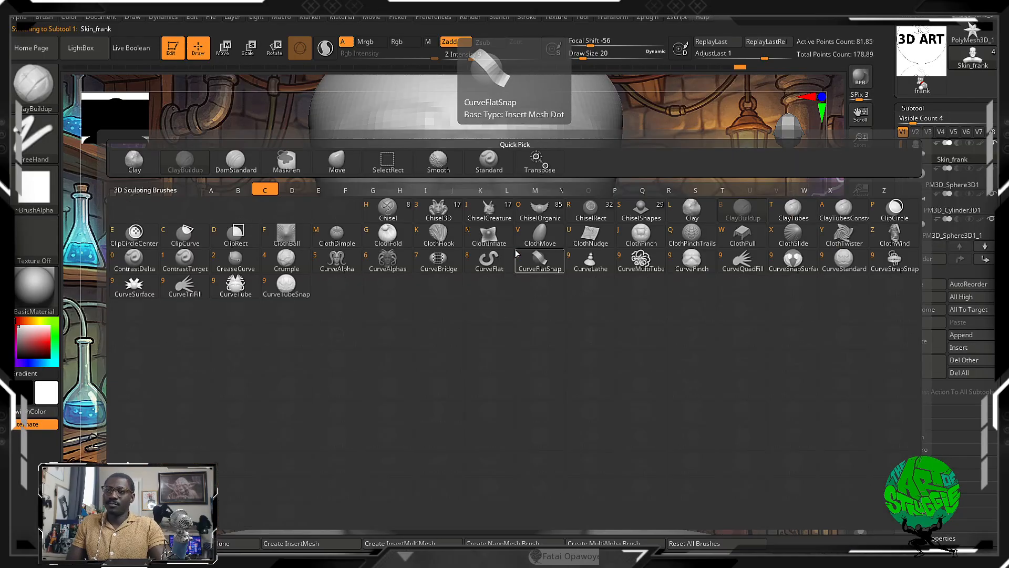
key(b)
key(])
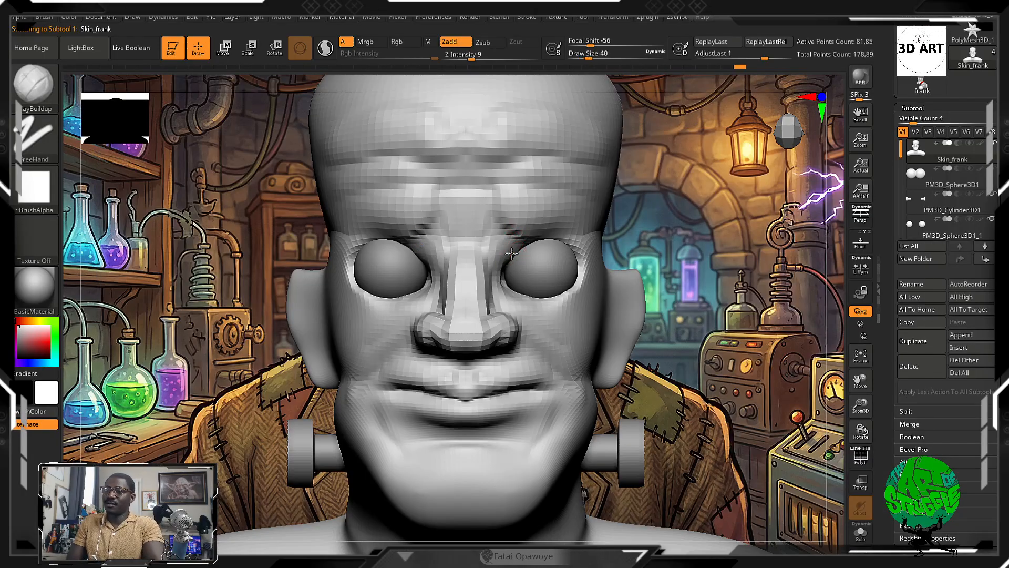
key(])
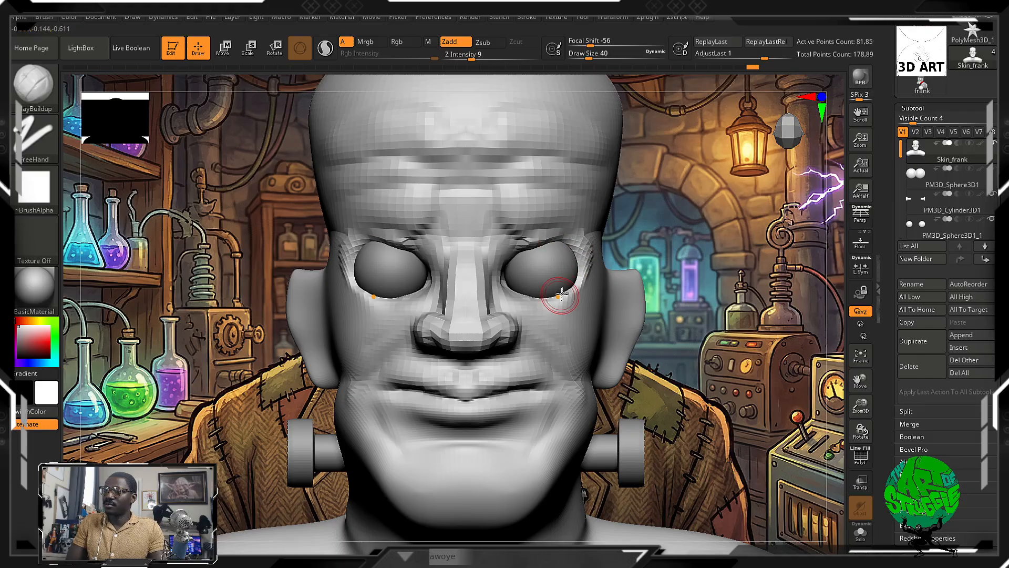
mouse_move(561, 298)
mouse_down()
mouse_move(536, 295)
mouse_move(573, 304)
mouse_move(517, 292)
mouse_move(575, 304)
mouse_up()
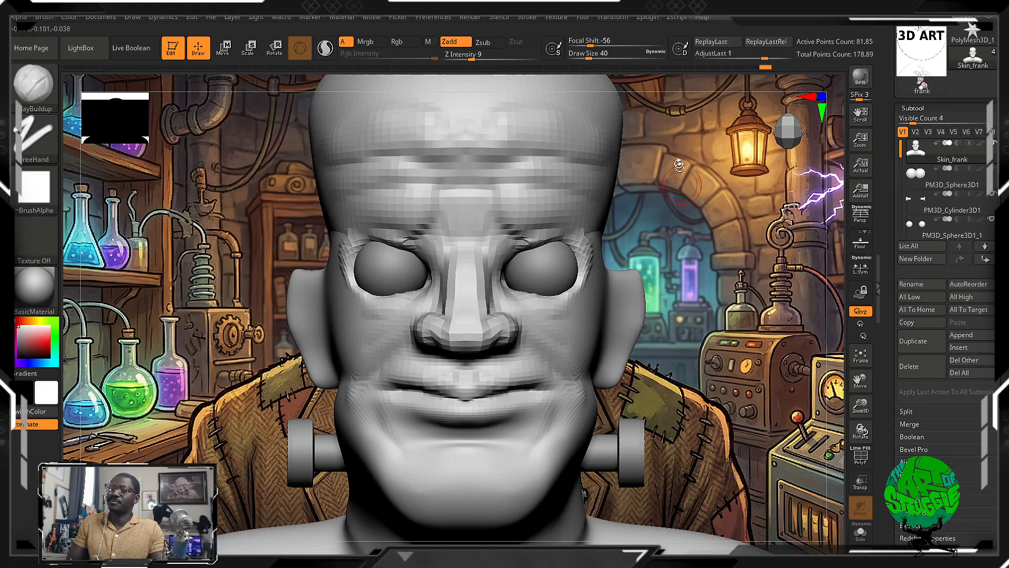
Lower the image plane's Model Opacity and line up the semi-transparent bust with the Frankenstein reference artwork.
click(583, 17)
mouse_move(559, 21)
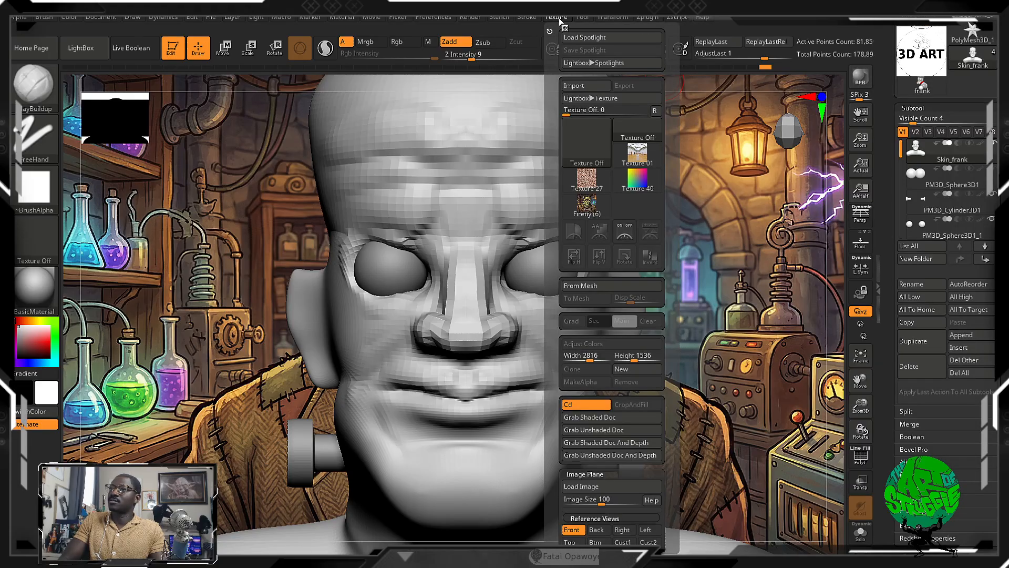
drag(673, 359, 672, 233)
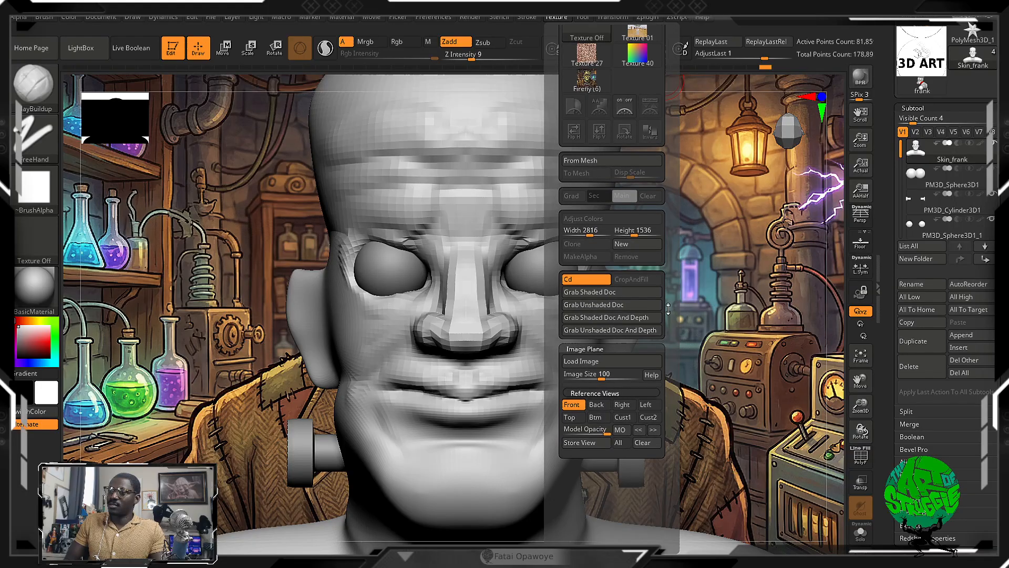
mouse_move(607, 430)
mouse_down()
mouse_move(591, 429)
mouse_move(600, 430)
mouse_up()
alt+drag(713, 340, 621, 260)
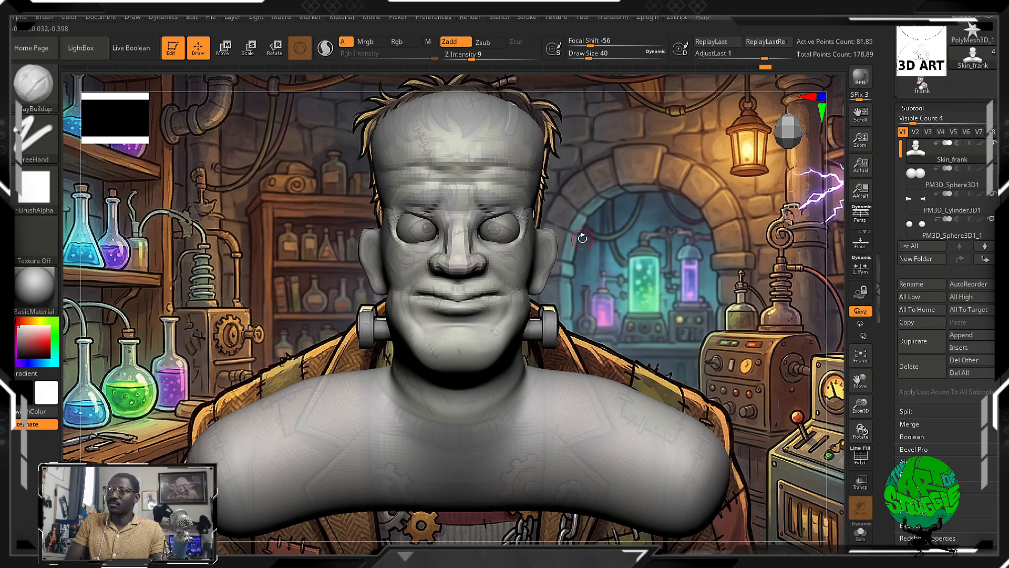
alt+drag(583, 238, 580, 233)
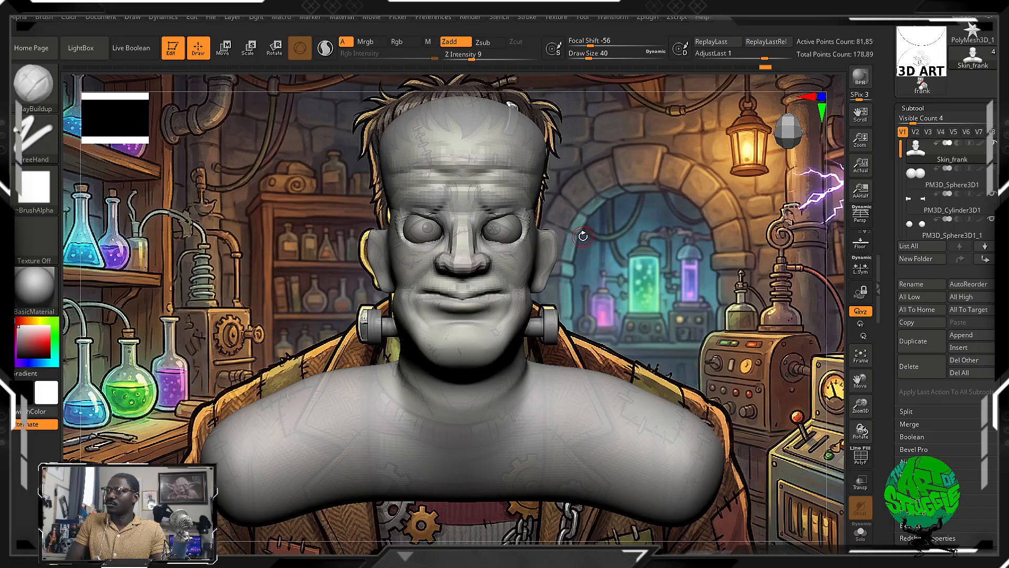
drag(582, 238, 585, 231)
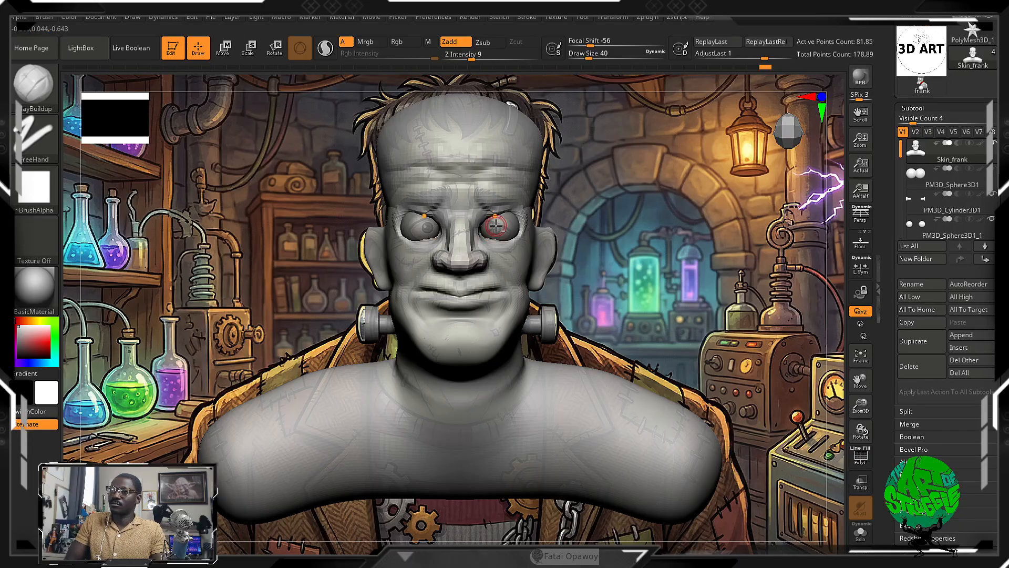
Smooth the area around the eyes and refine the creases beneath them with the DamStandard brush.
key(shift)
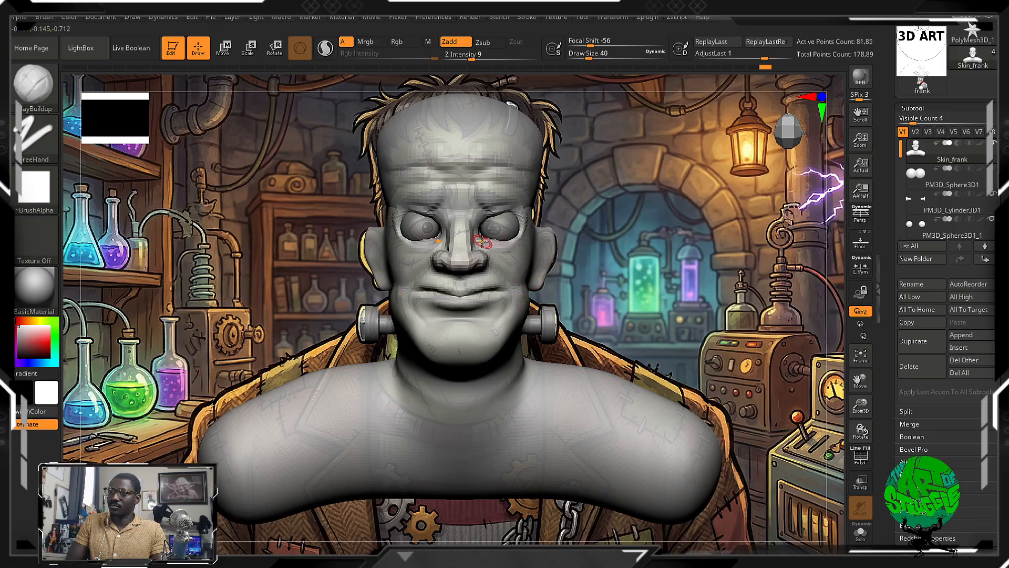
key(b)
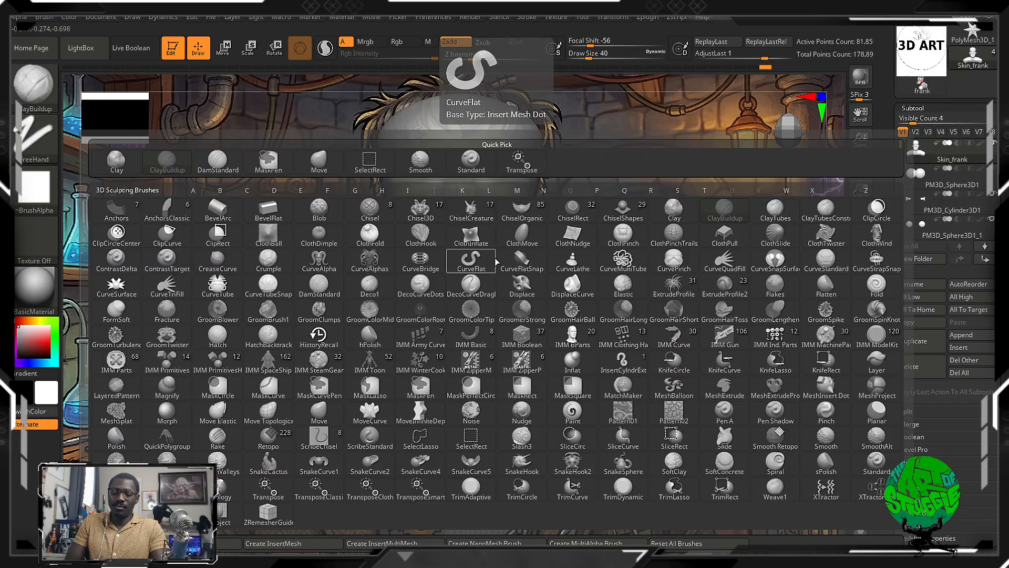
key(d)
key(s)
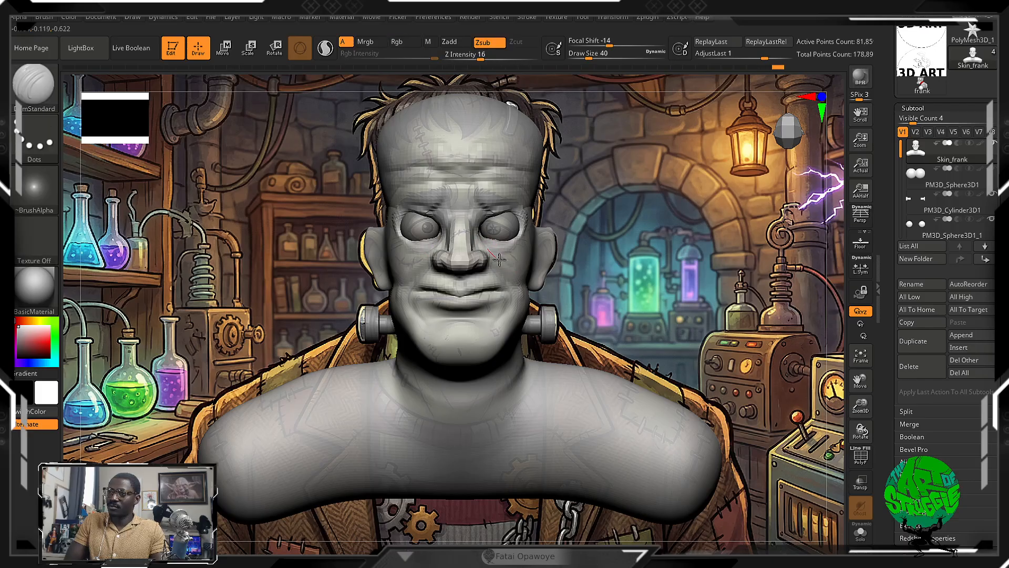
key(ctrl)
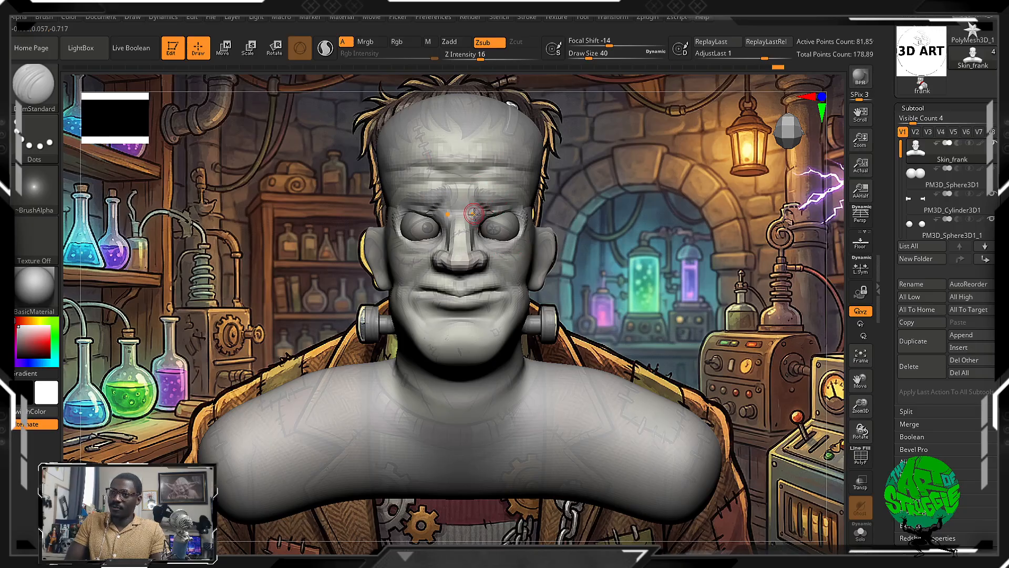
Build up the nose bridge, the area beside the nostrils and the lower lip with ClayBuildup, following the reference, and smooth the strokes.
key(b)
key(c)
key(b)
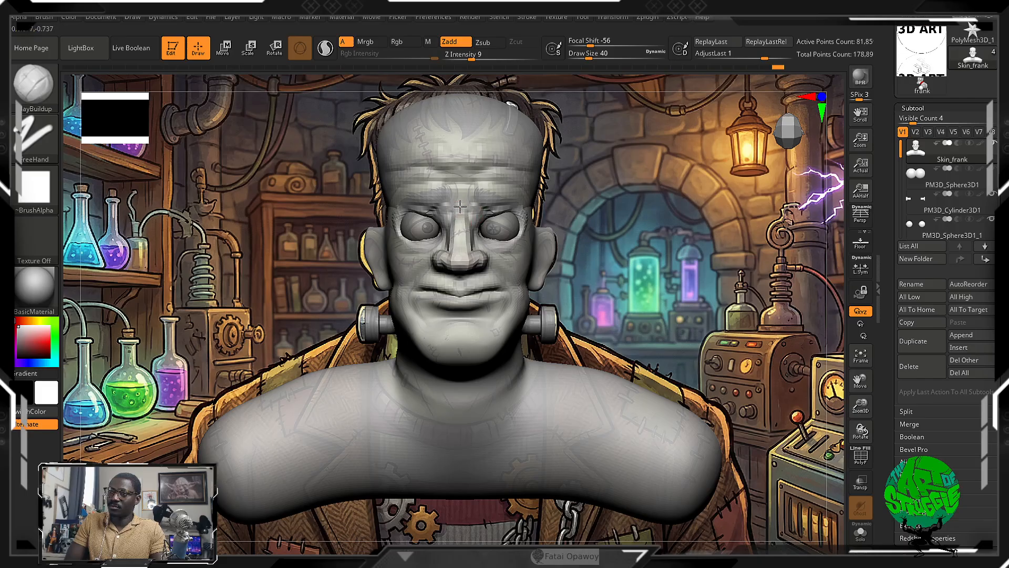
mouse_move(459, 217)
mouse_down()
mouse_move(465, 247)
mouse_move(475, 236)
mouse_up()
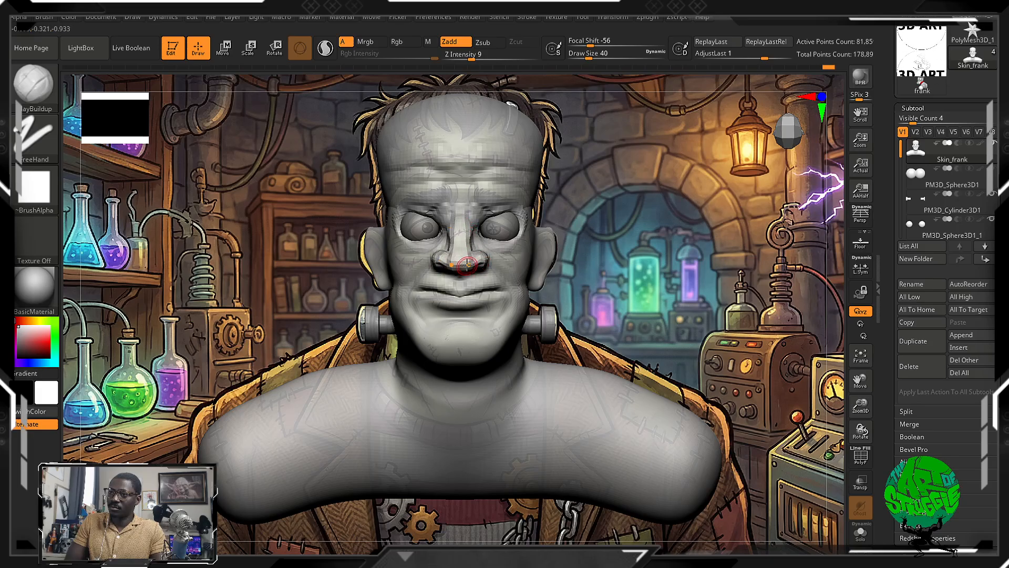
drag(468, 270, 484, 284)
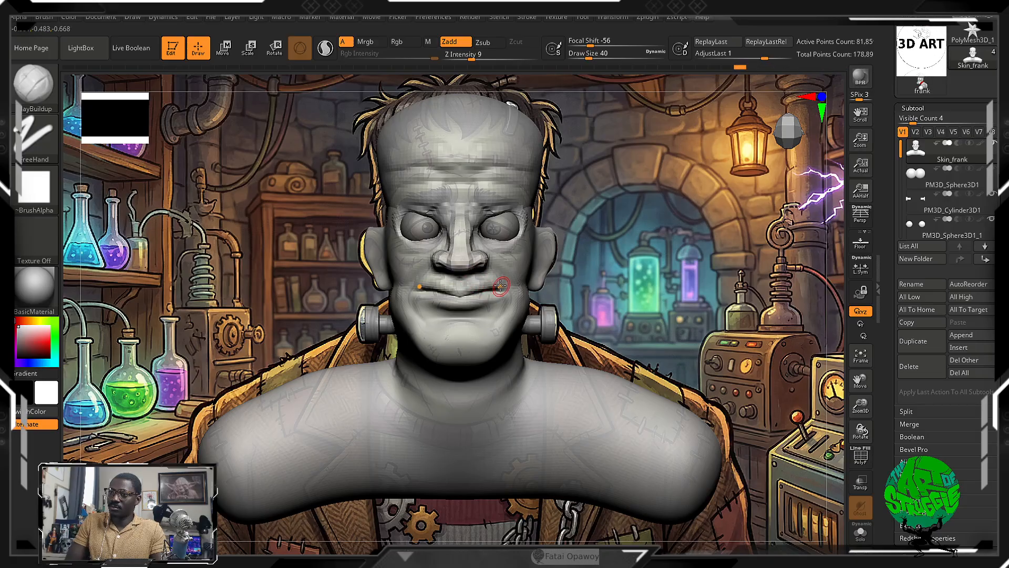
drag(503, 304, 451, 310)
key(shift)
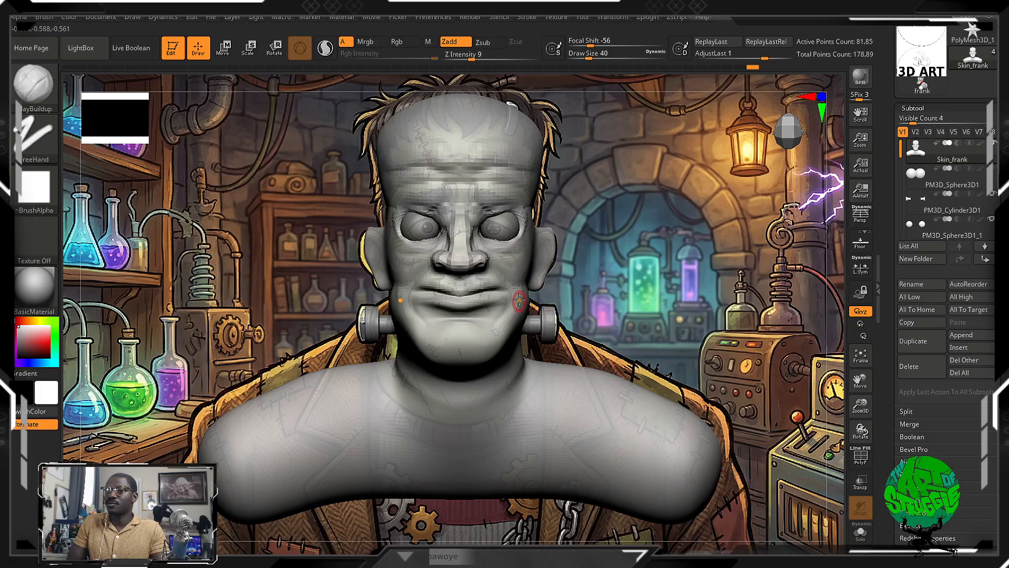
Carve creases along the cheeks and outer eye areas with DamStandard and soften them by smoothing.
key(b)
key(d)
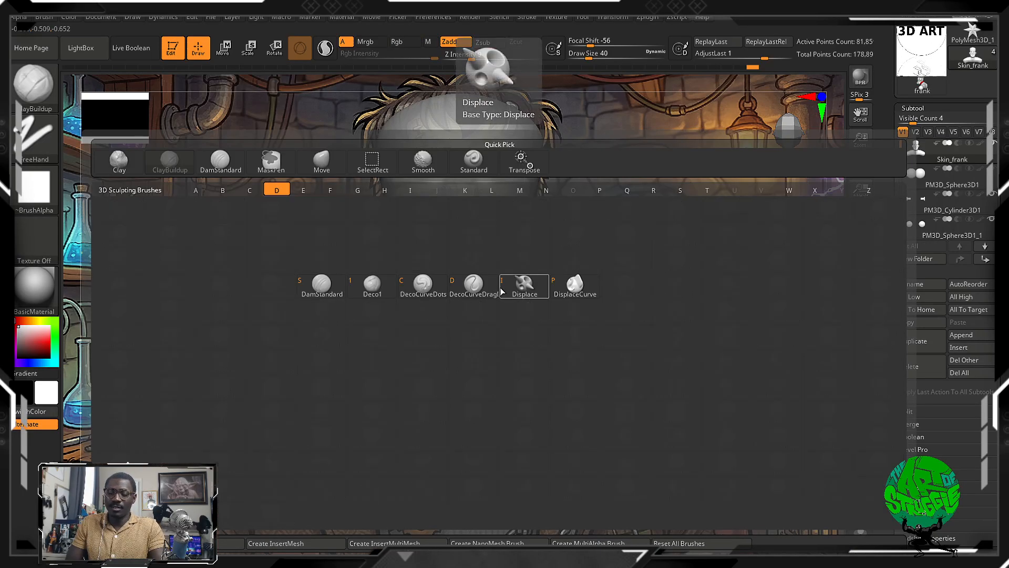
key(s)
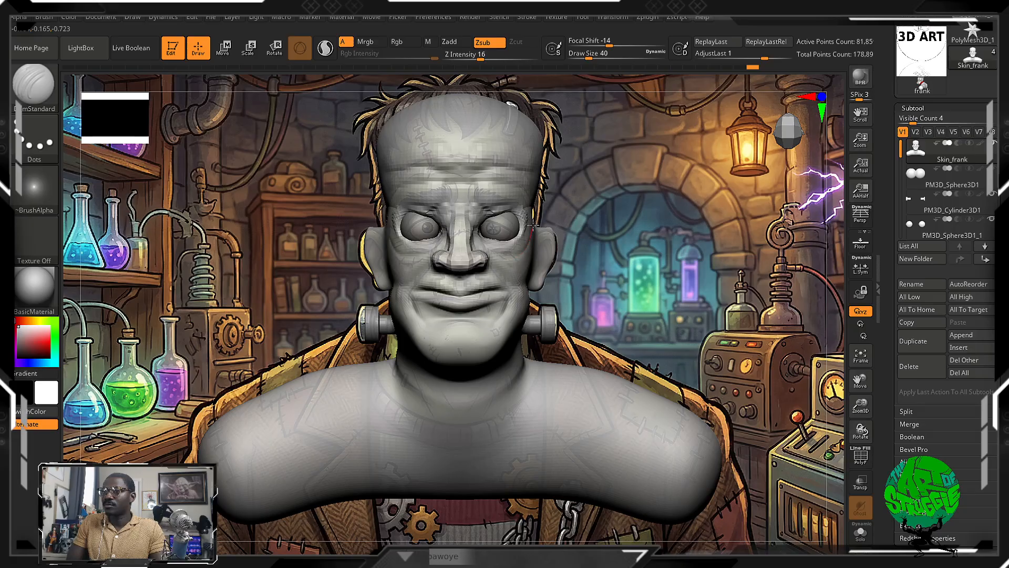
key(shift)
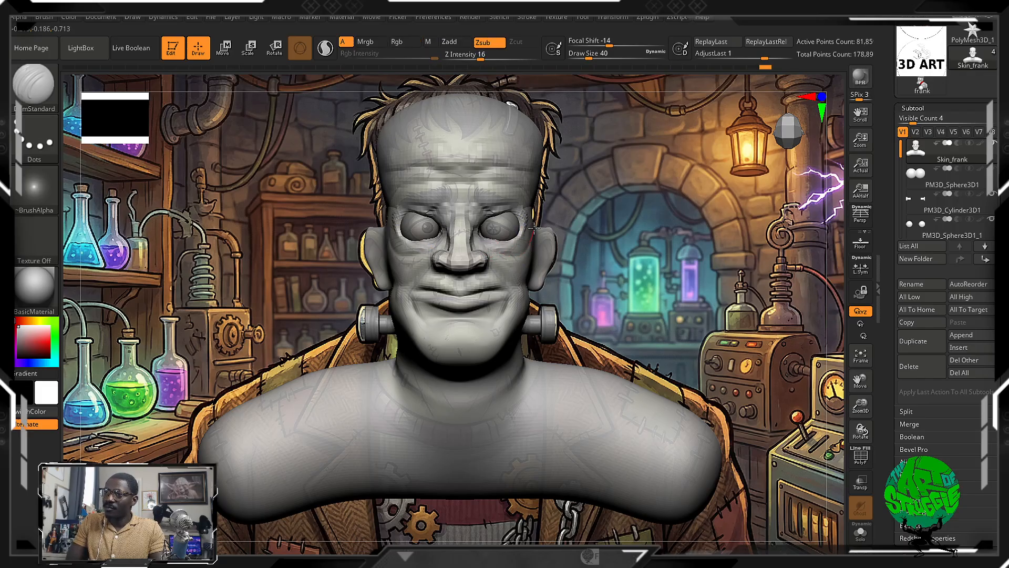
shift+drag(524, 248, 521, 261)
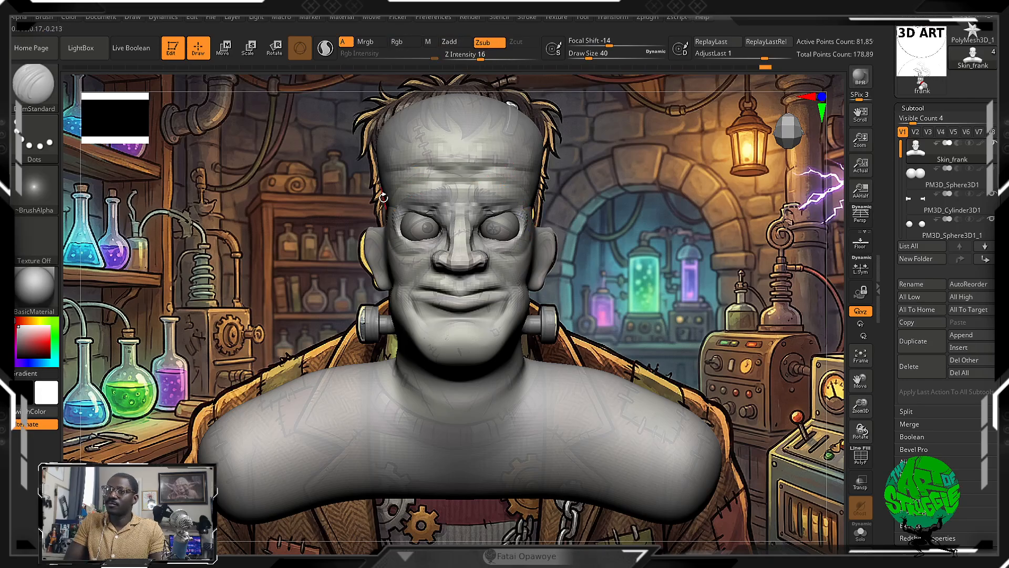
Carve the horizontal forehead wrinkles with DamStandard to match the reference and smooth the skin above them.
mouse_move(388, 193)
mouse_down()
mouse_move(403, 181)
mouse_move(493, 179)
mouse_move(480, 181)
mouse_move(494, 170)
mouse_up()
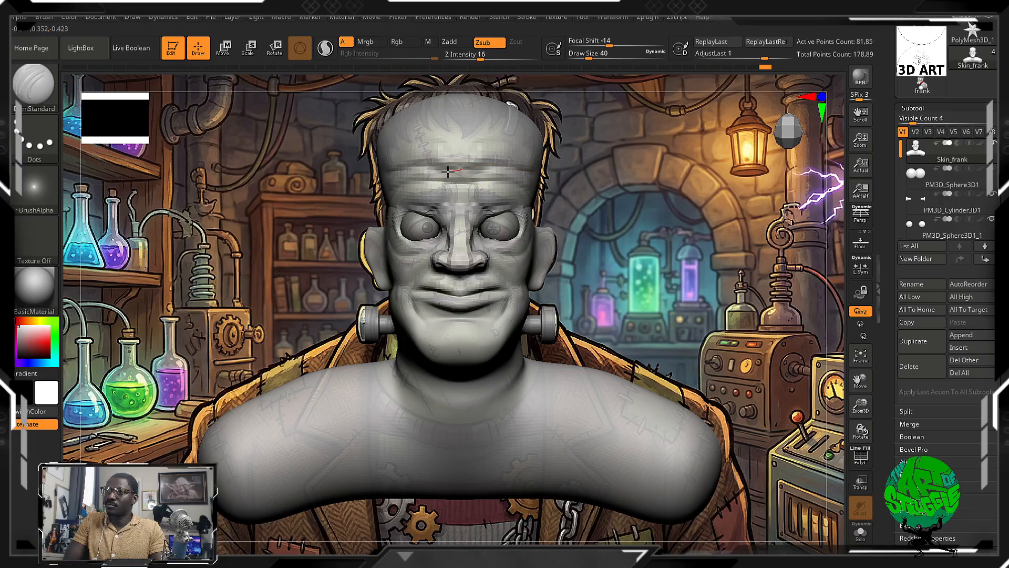
drag(434, 171, 430, 170)
mouse_move(458, 162)
shift+mouse_down()
mouse_move(500, 162)
mouse_move(524, 142)
shift+mouse_up()
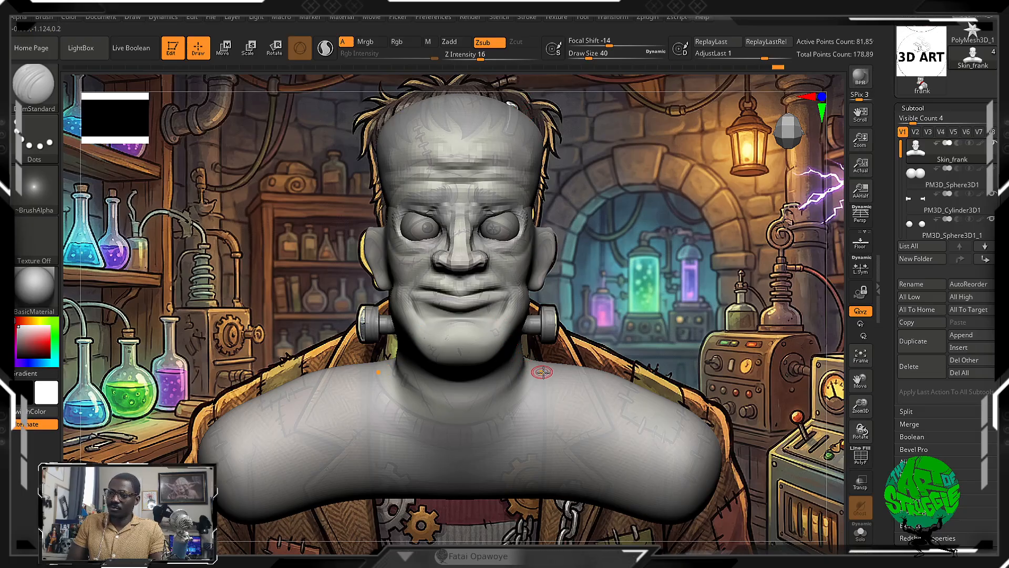
Carve the curved neckline across the base of the neck and upper chest with DamStandard, smoothing its ends near the shoulders.
mouse_move(544, 364)
mouse_down()
mouse_move(534, 395)
mouse_move(464, 421)
mouse_move(400, 412)
mouse_up()
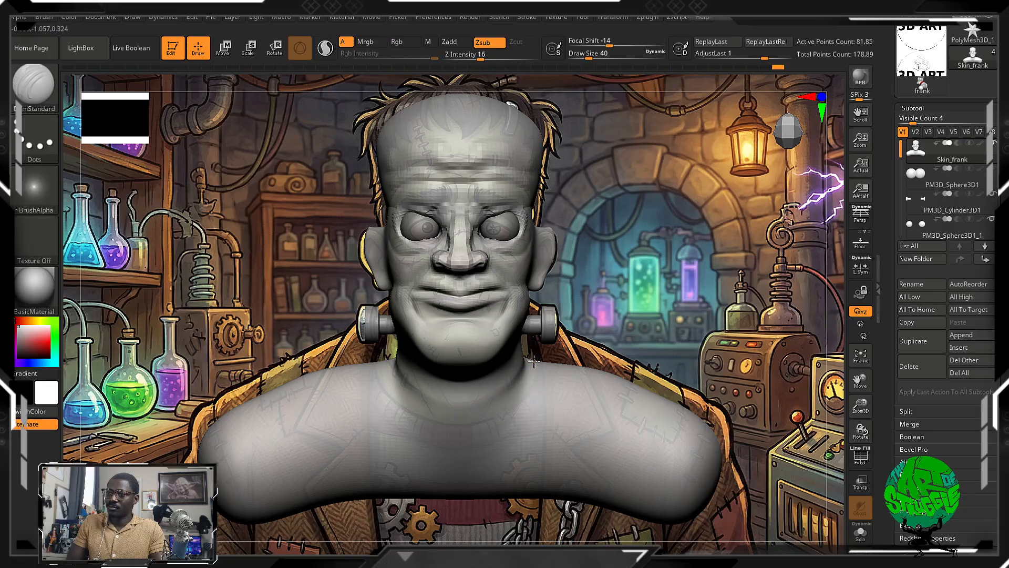
drag(507, 408, 505, 410)
shift+drag(513, 404, 537, 365)
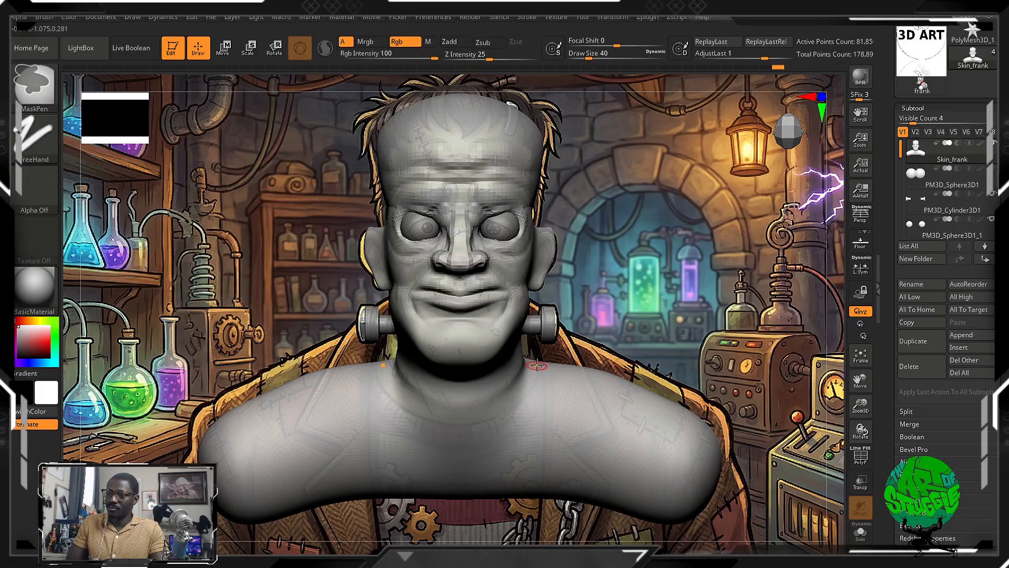
mouse_move(537, 364)
right_down()
mouse_move(536, 379)
mouse_move(540, 370)
right_up()
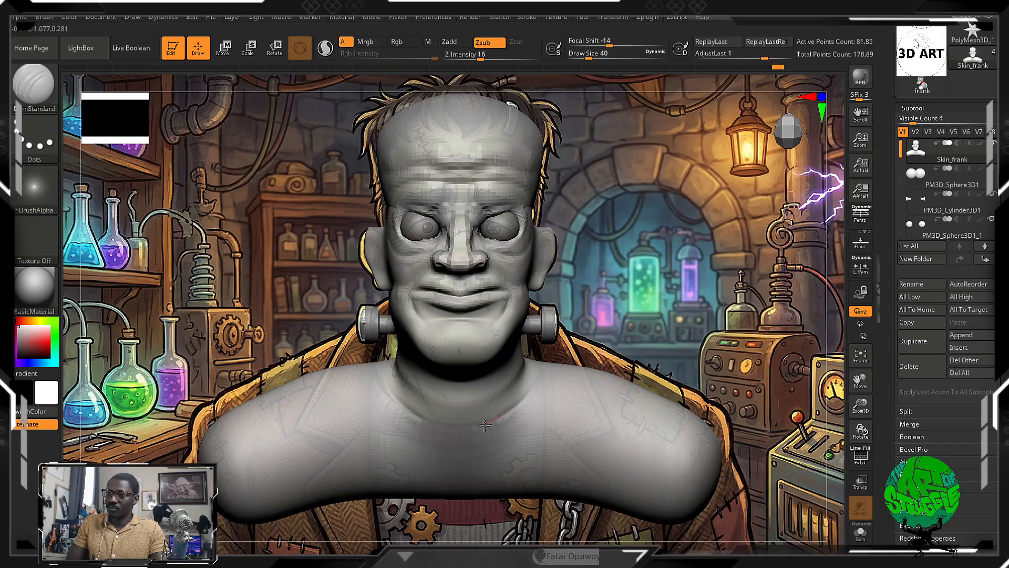
drag(465, 427, 444, 426)
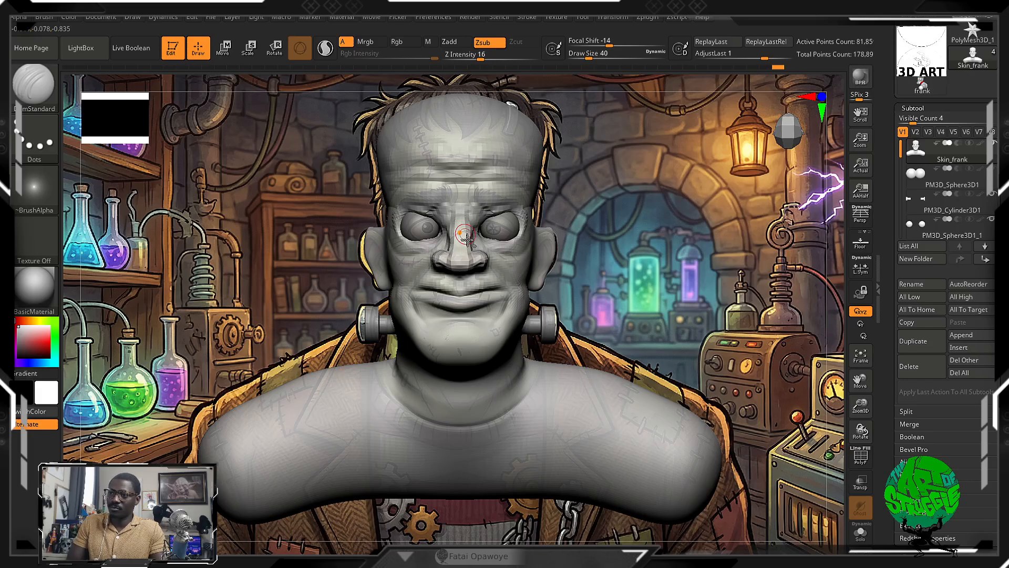
Reshape the forehead's profile from the side with the Move brush at draw size 236.
mouse_move(691, 305)
mouse_down()
mouse_move(657, 289)
mouse_move(700, 288)
mouse_move(694, 264)
mouse_move(691, 273)
mouse_up()
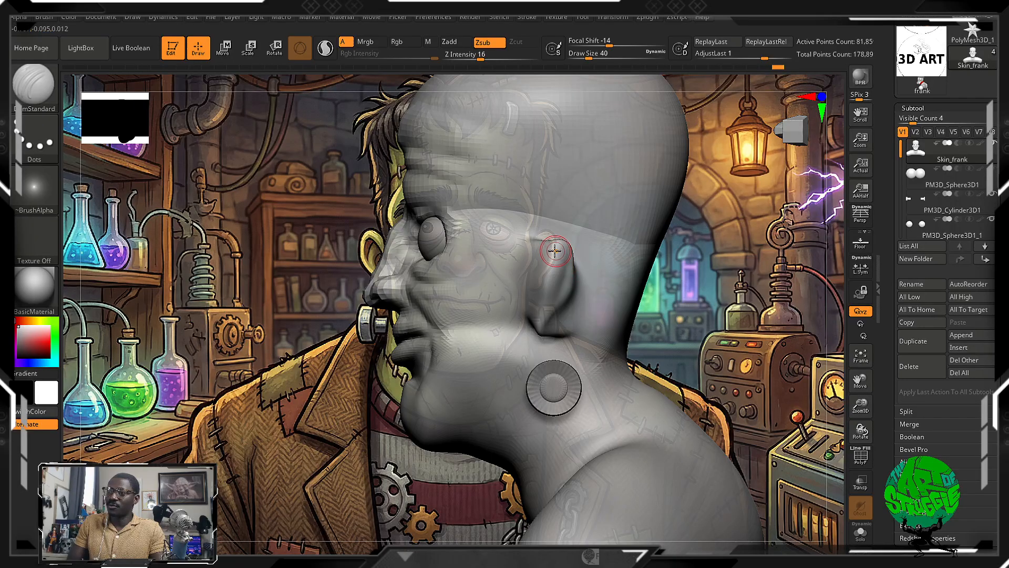
key(b)
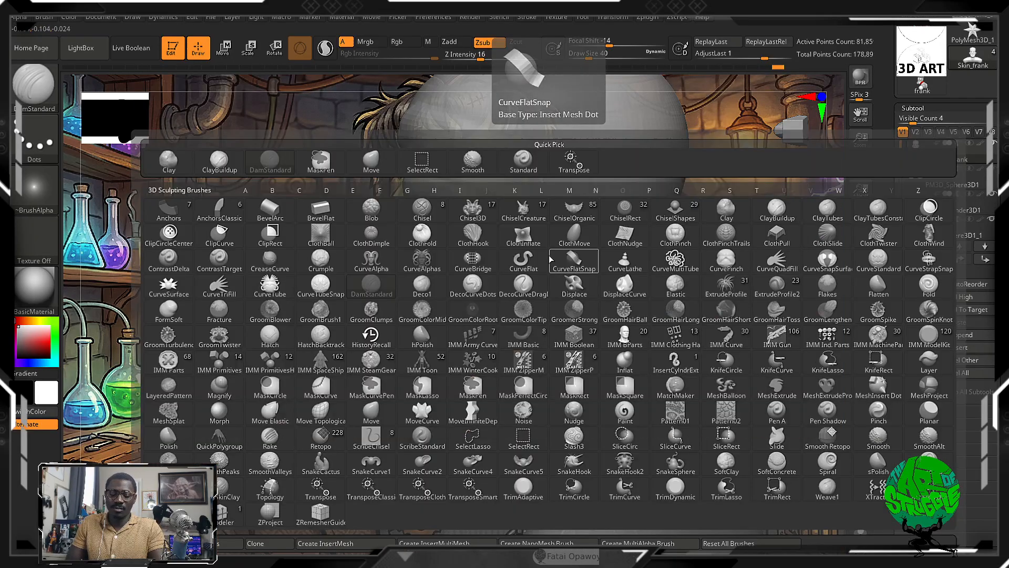
key(m)
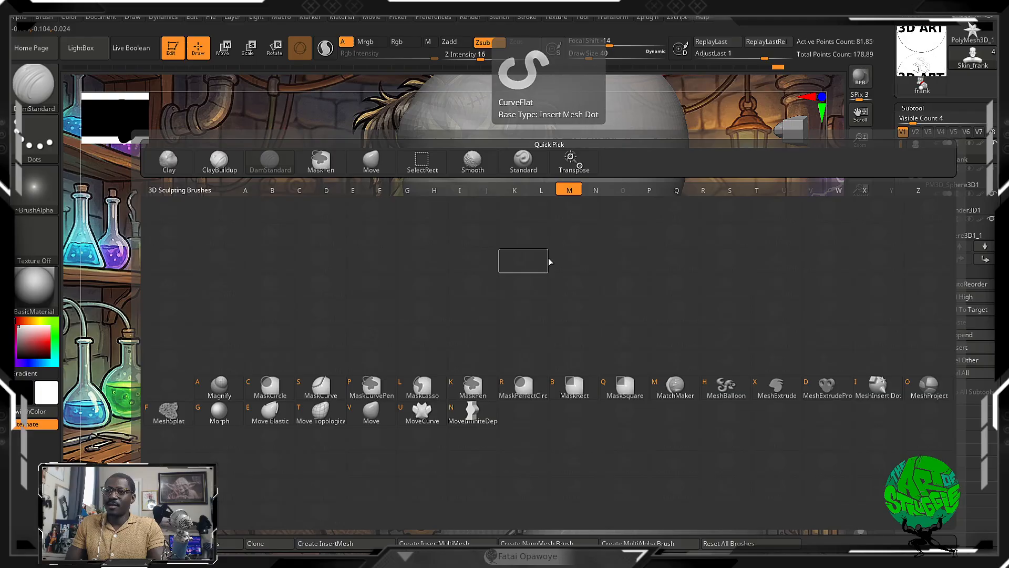
key(v)
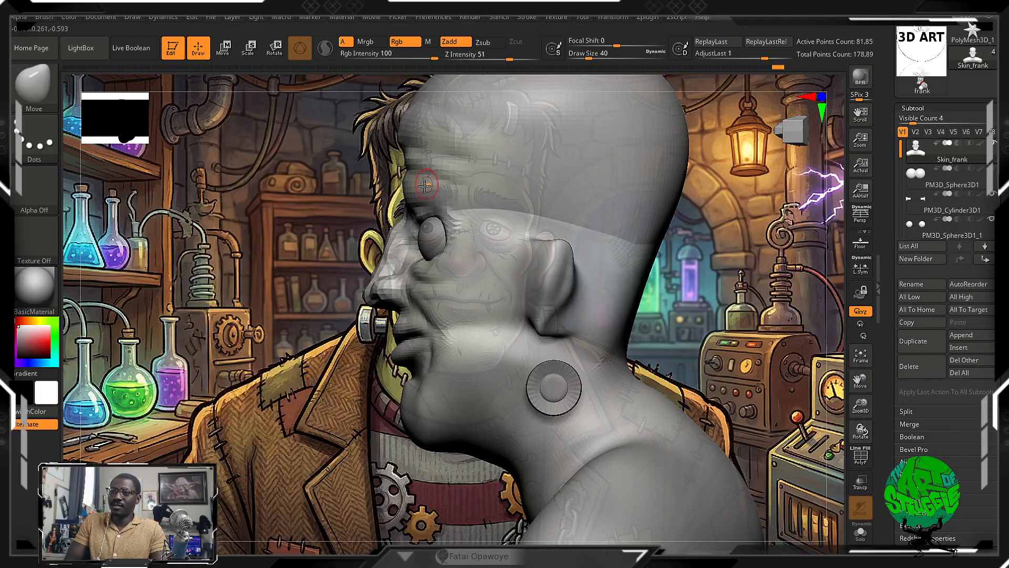
mouse_move(704, 268)
alt+mouse_down()
mouse_move(812, 275)
mouse_move(746, 213)
alt+mouse_up()
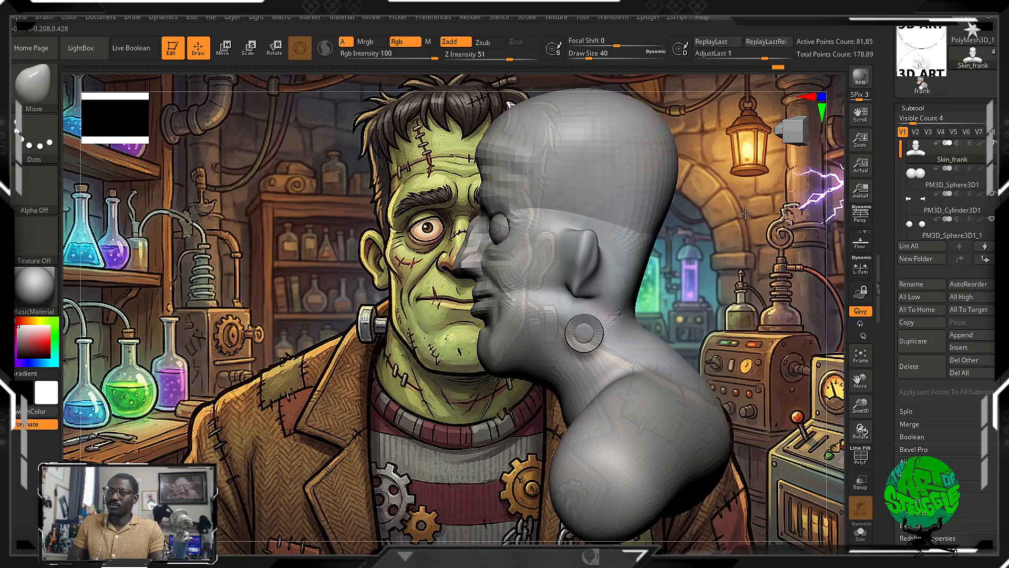
key(b)
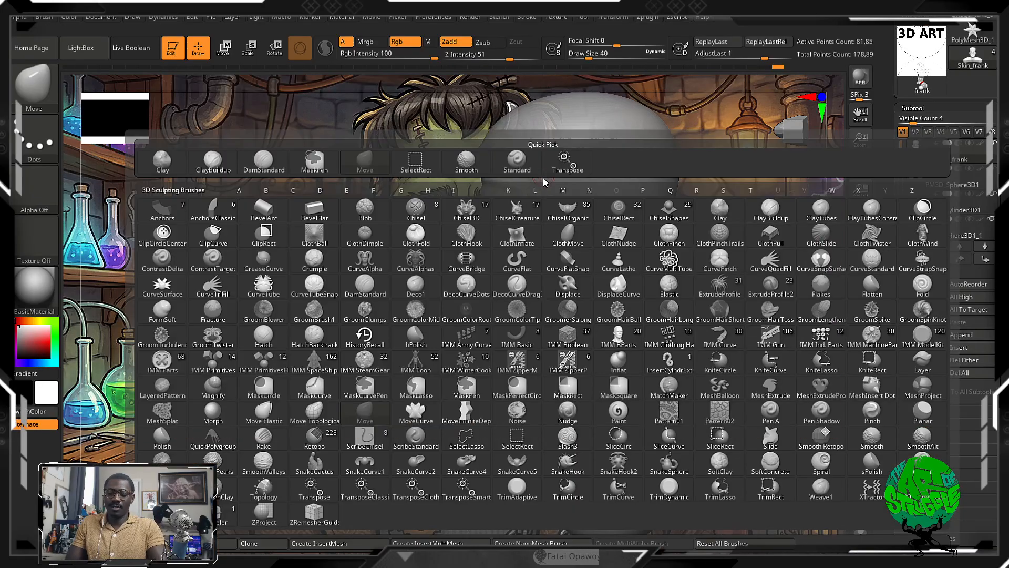
key(m)
key(v)
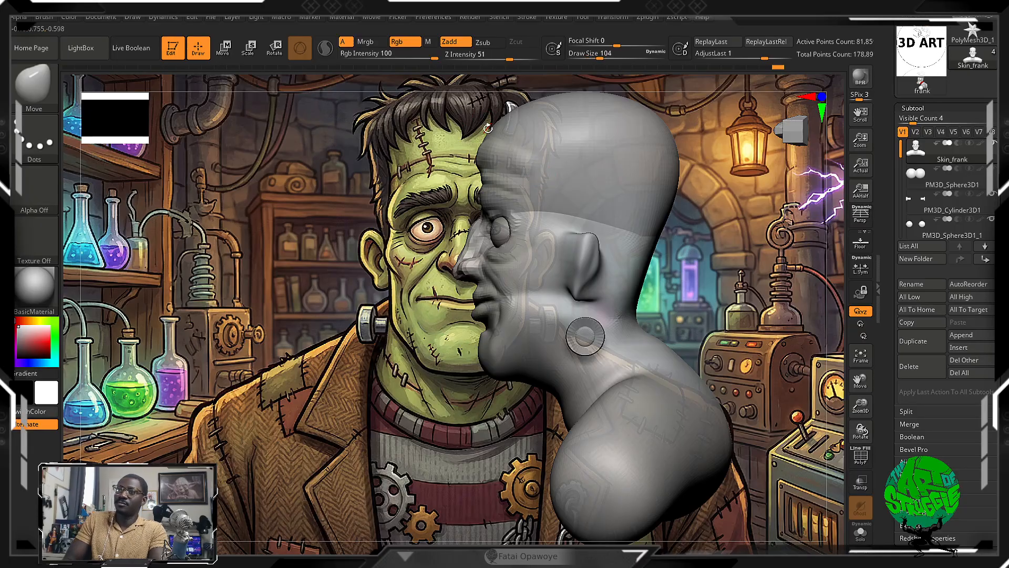
drag(600, 57, 615, 57)
drag(506, 135, 501, 130)
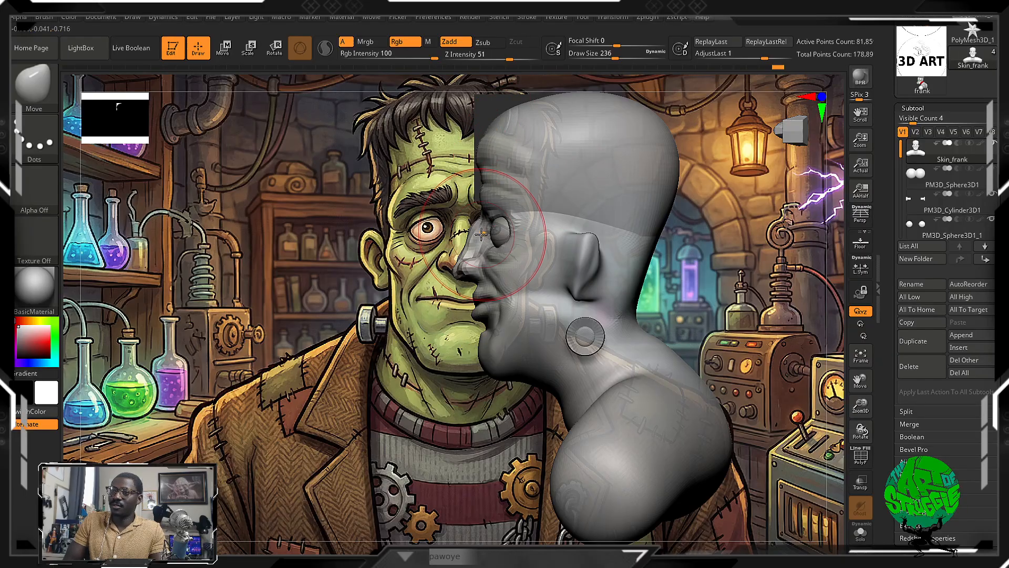
Adjust the profile of the nose bridge, nose, lips and chin with the Move brush, reducing the draw size to 168 and 120.
key([)
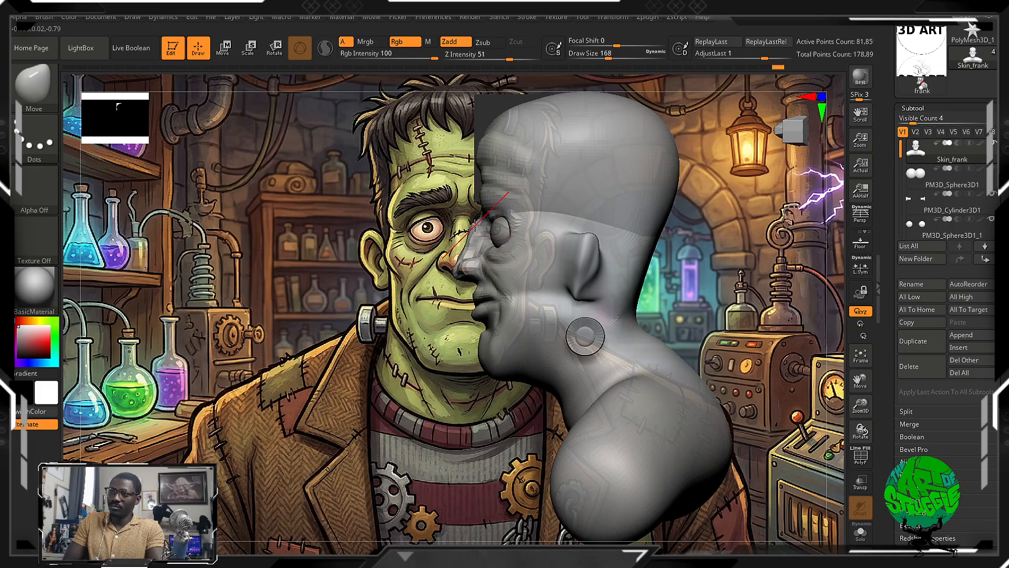
drag(475, 226, 478, 224)
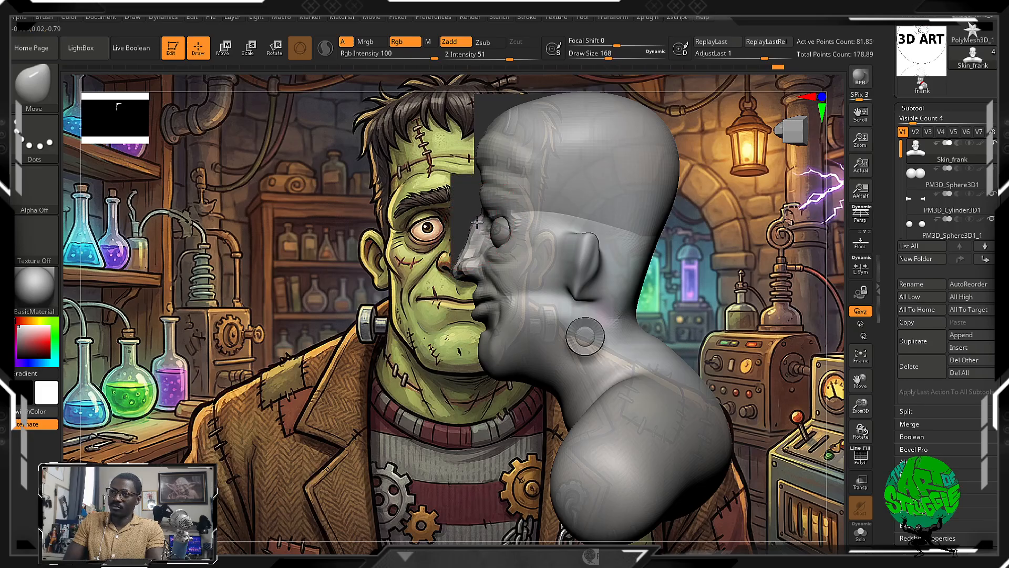
alt+drag(444, 260, 458, 275)
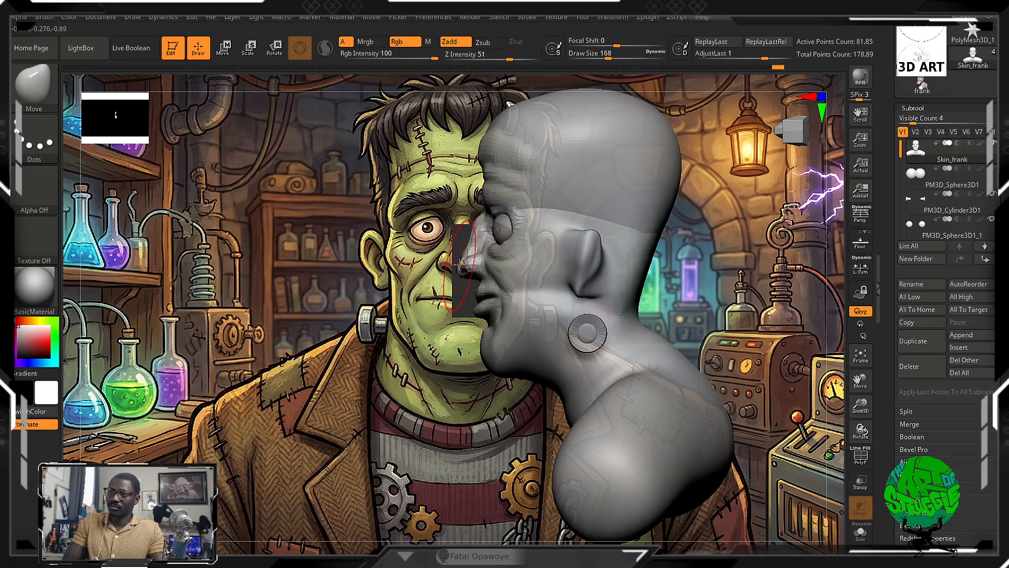
key([)
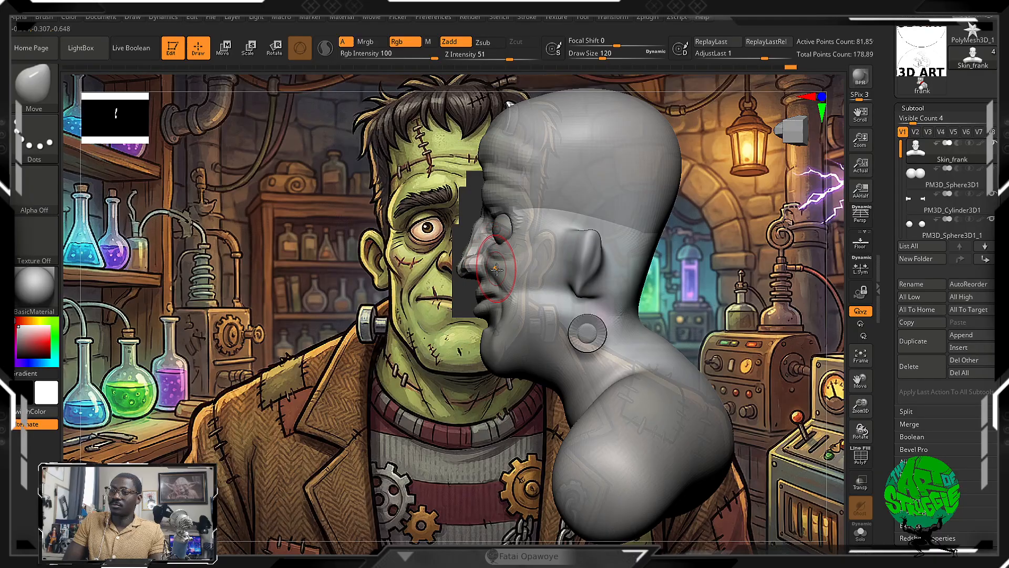
alt+drag(461, 302, 482, 291)
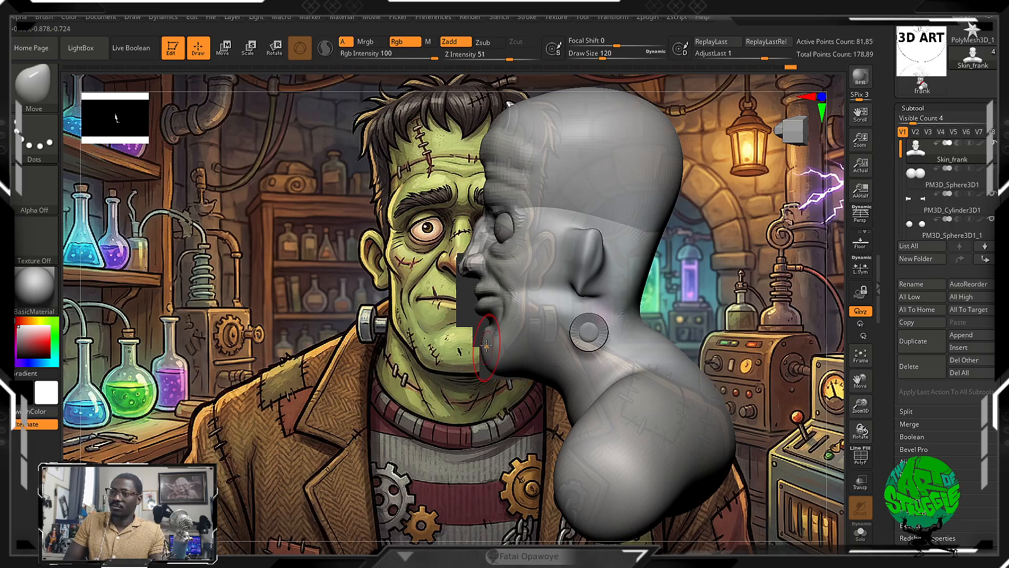
key(shift)
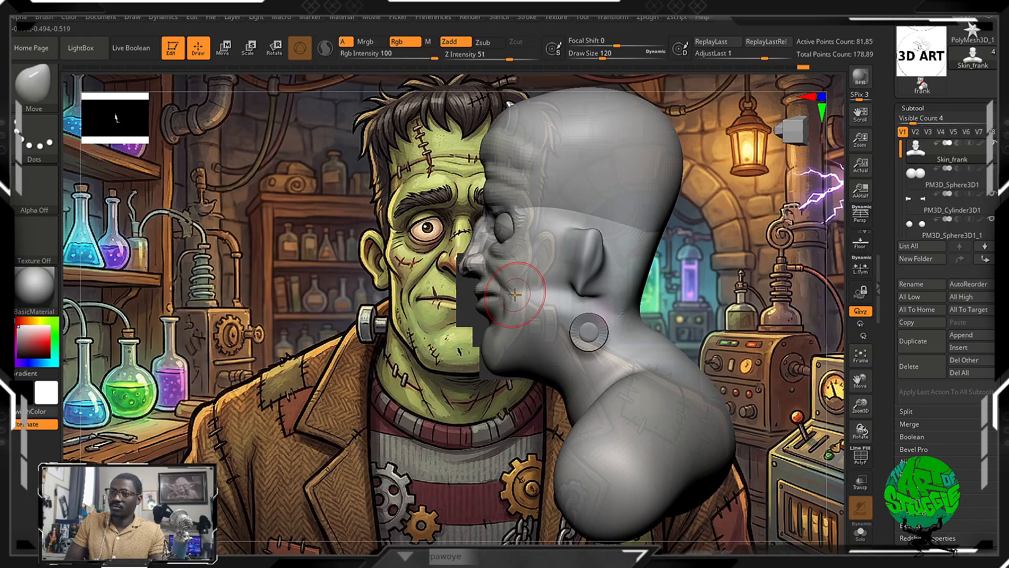
shift+drag(418, 317, 466, 324)
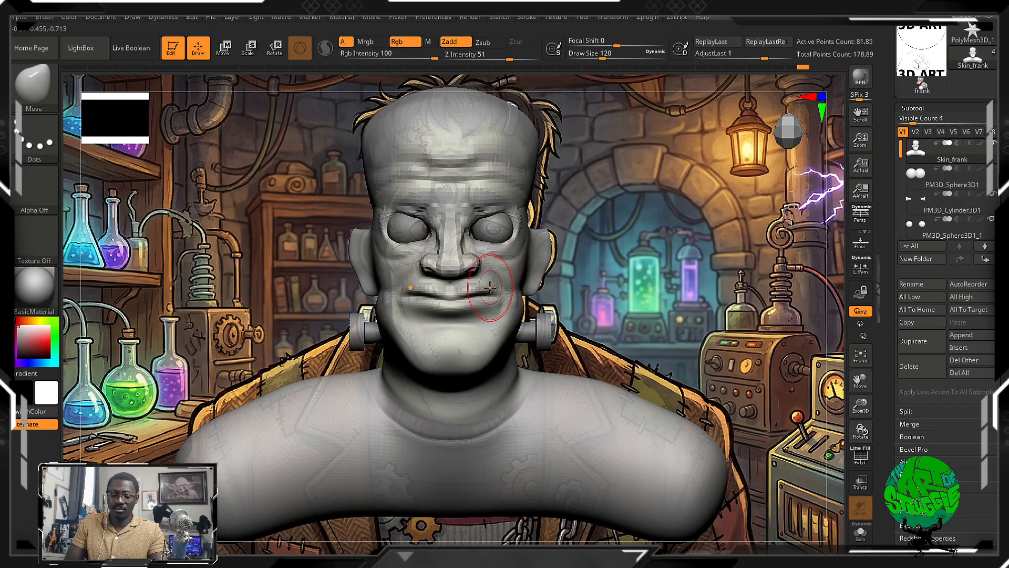
Carve the smile crease from the nostril past the mouth corner with DamStandard, and undo the stroke below the lip corner.
key(b)
key(c)
key(b)
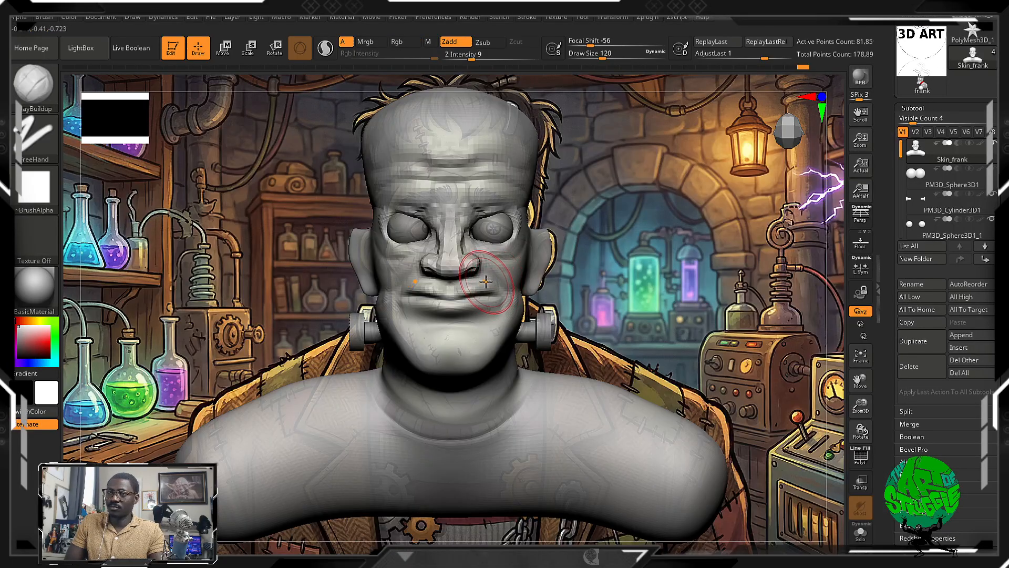
key(b)
key(d)
key(s)
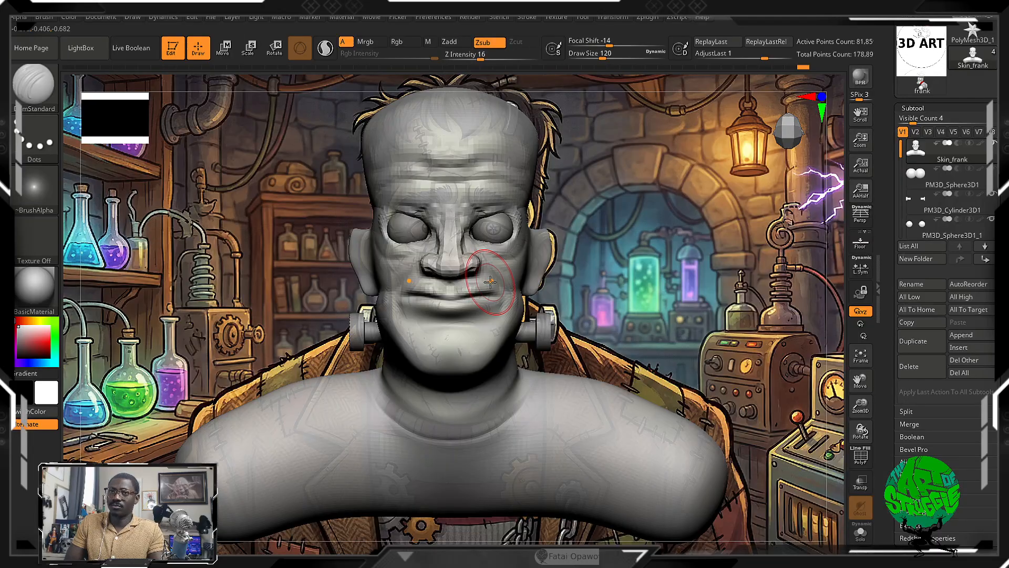
drag(484, 258, 506, 310)
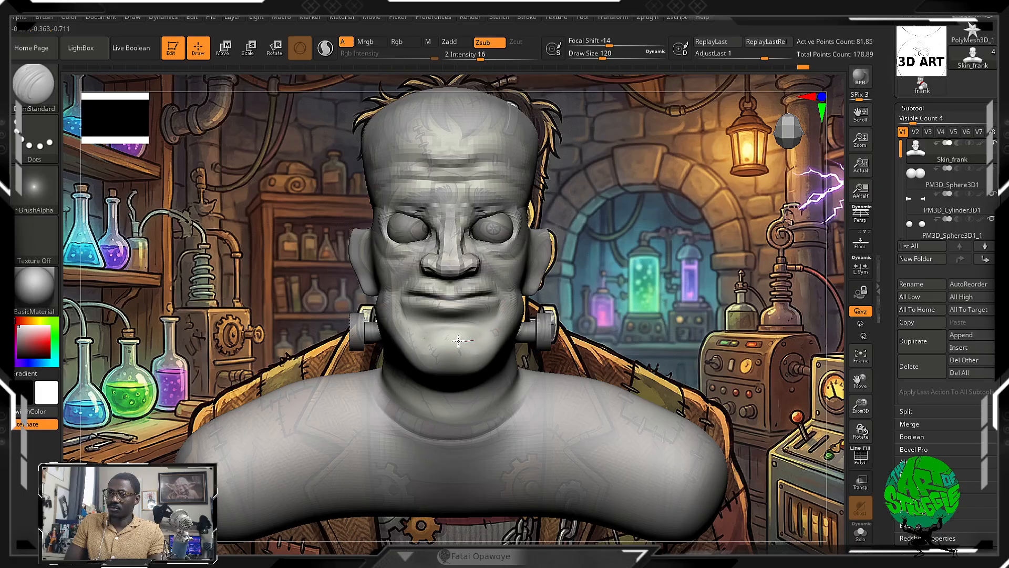
key(ctrl)
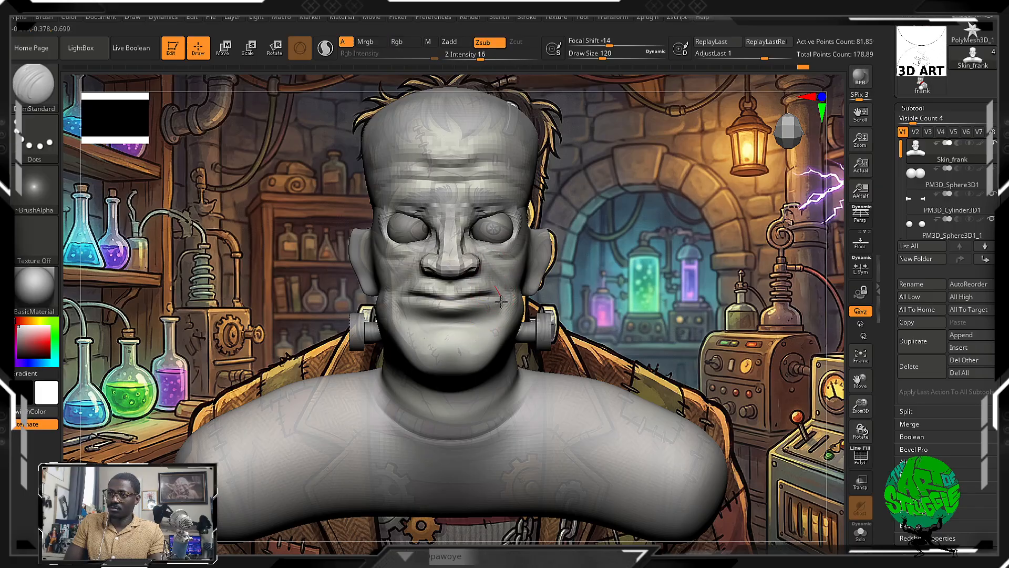
drag(491, 321, 487, 325)
key(ctrl+z)
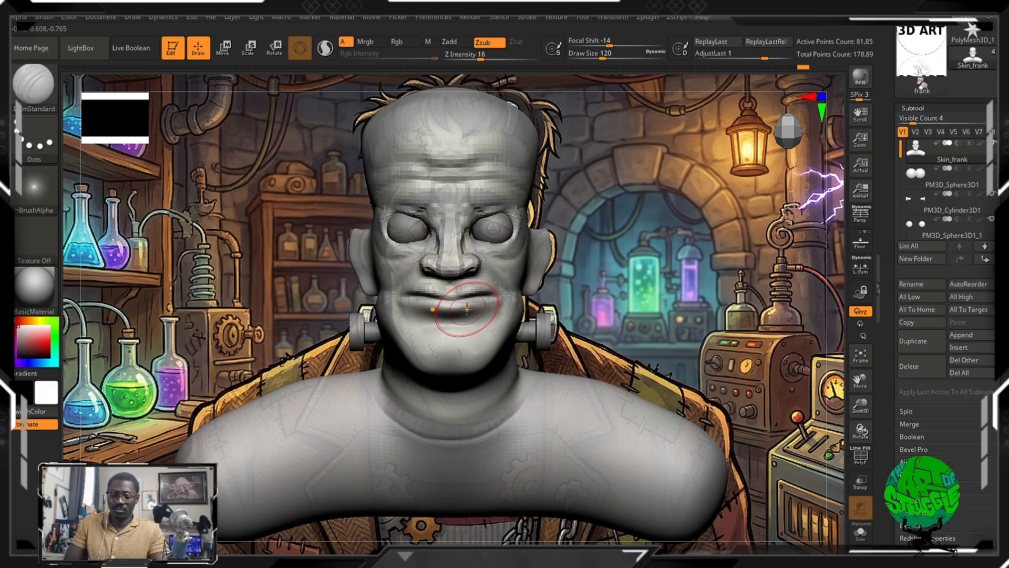
Reshape the upper lip from the front and the mouth and chin profile from the side with the Move brush.
key(b)
key(m)
key(v)
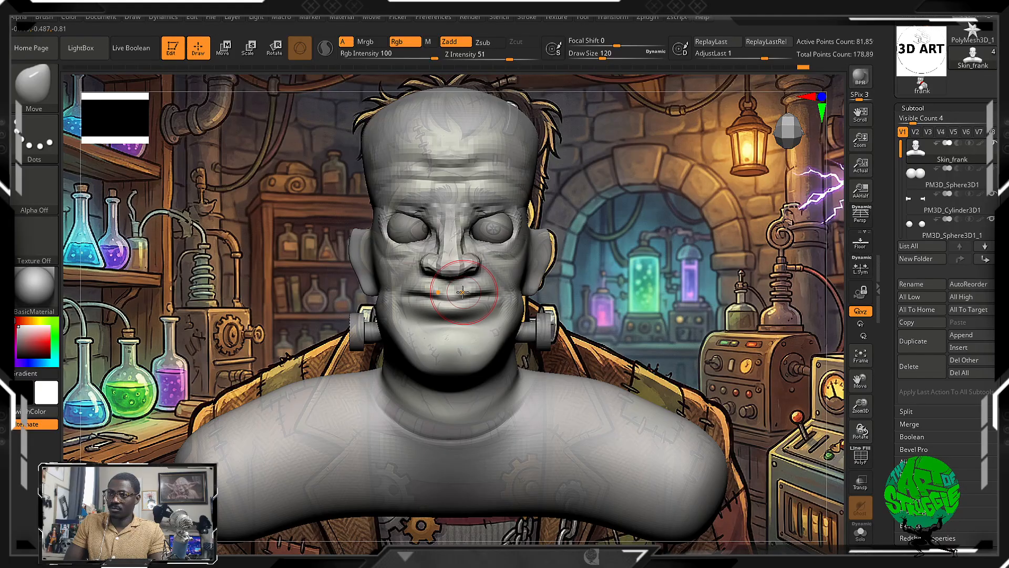
drag(463, 292, 460, 289)
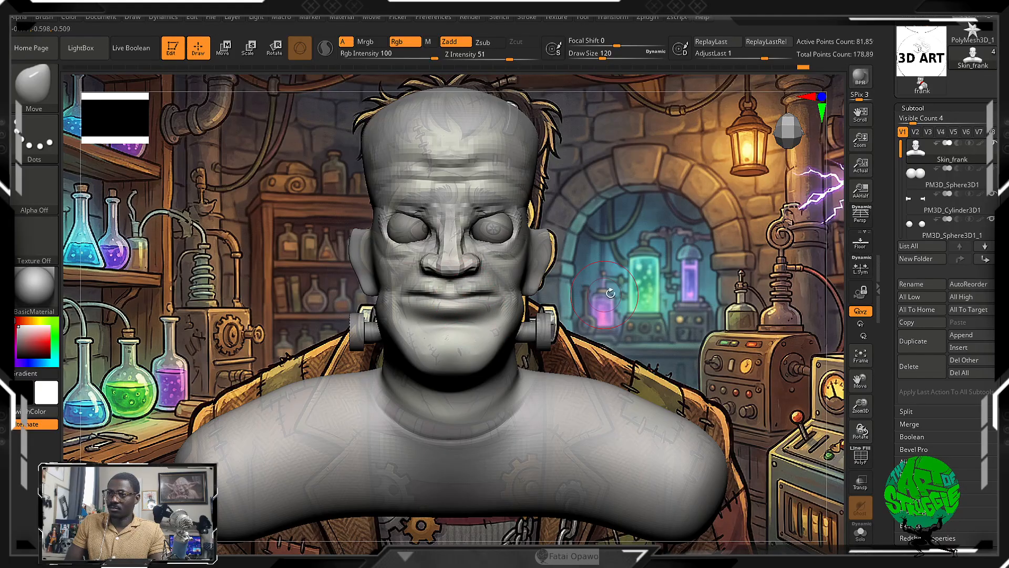
shift+drag(599, 305, 531, 298)
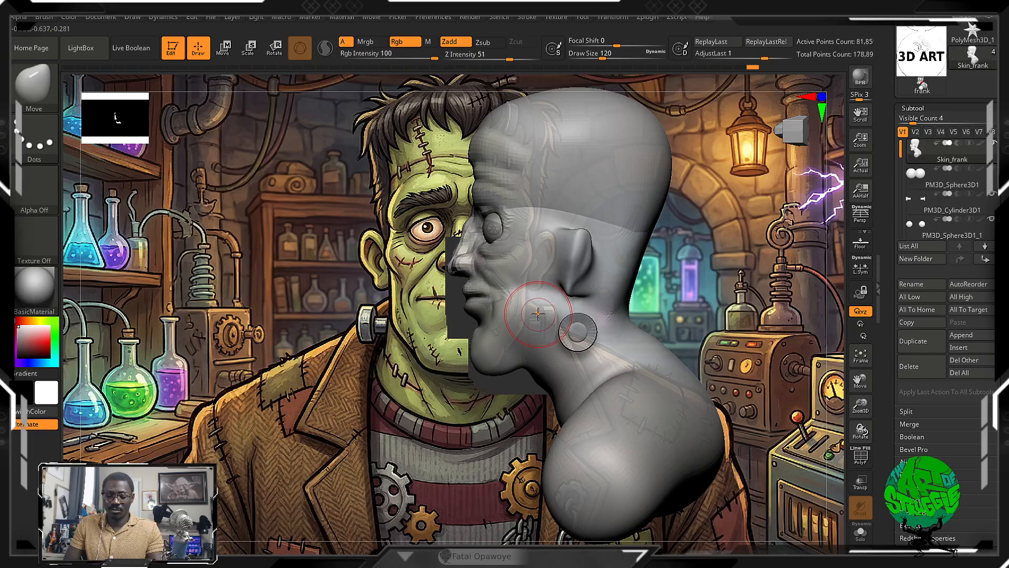
Define the jawline and the underside of the chin with DamStandard and smooth the jaw from the front.
key(b)
key(c)
key(b)
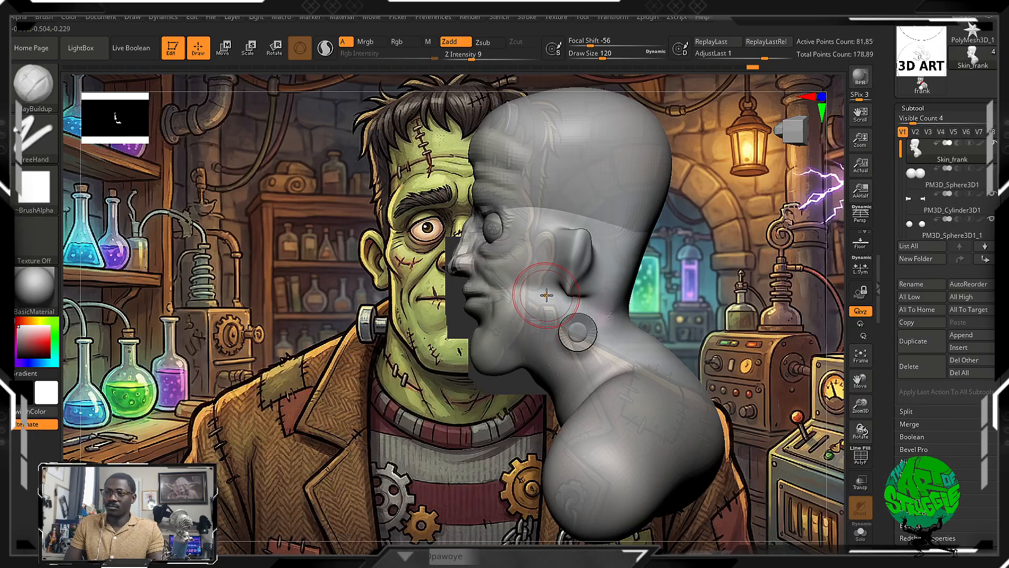
key(b)
key(d)
key(s)
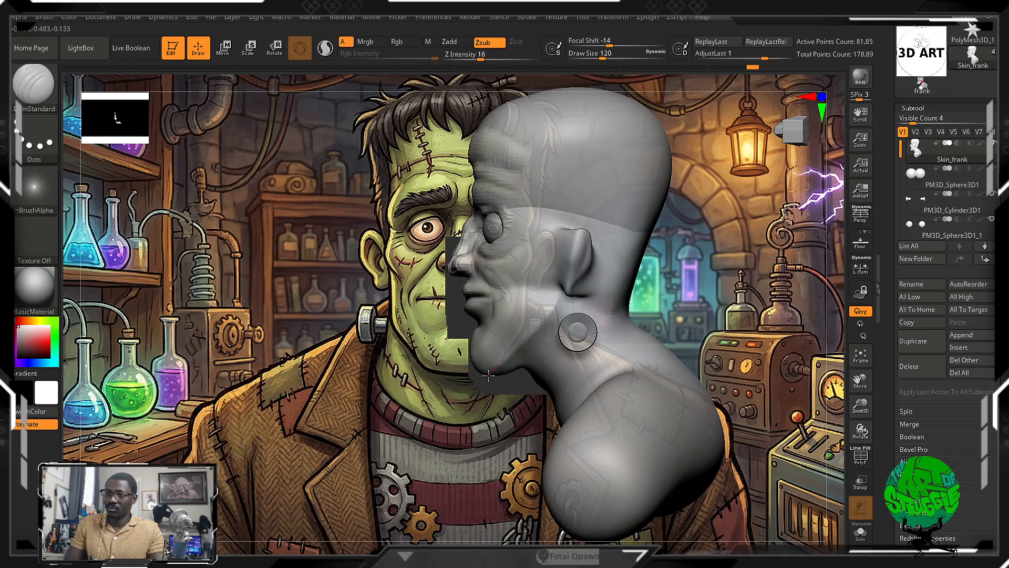
key(shift)
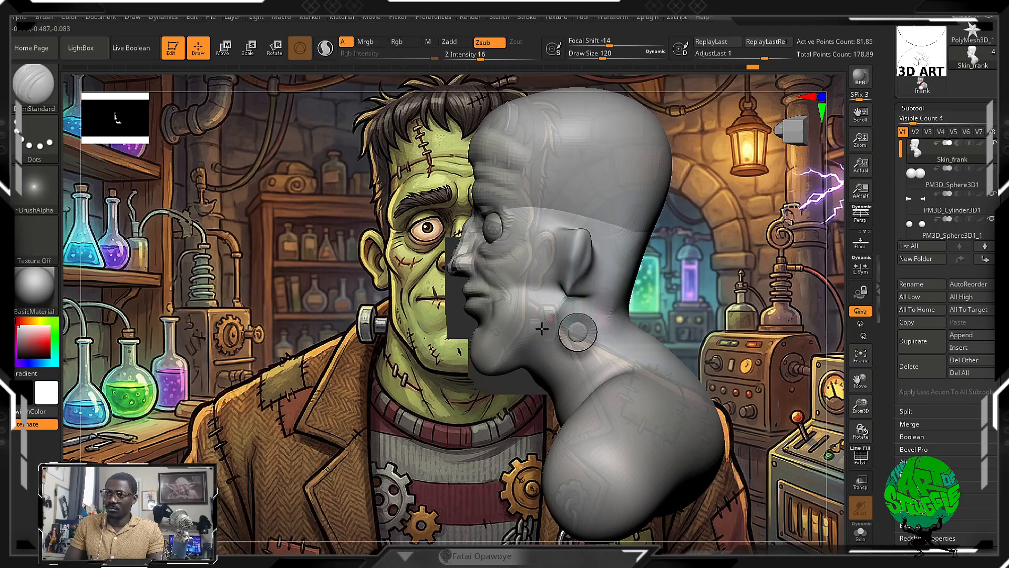
shift+right_drag(498, 359, 491, 386)
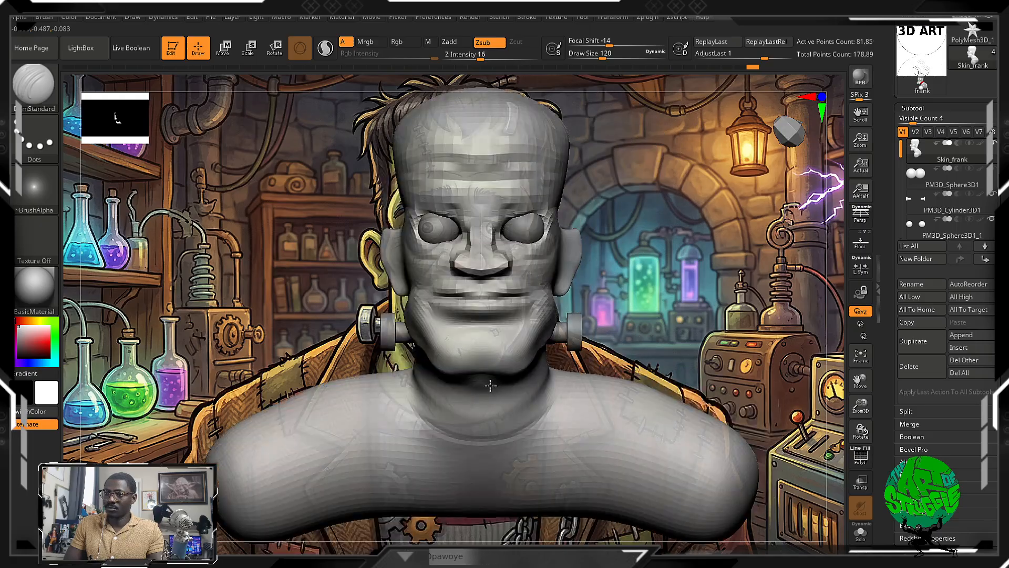
key(shift)
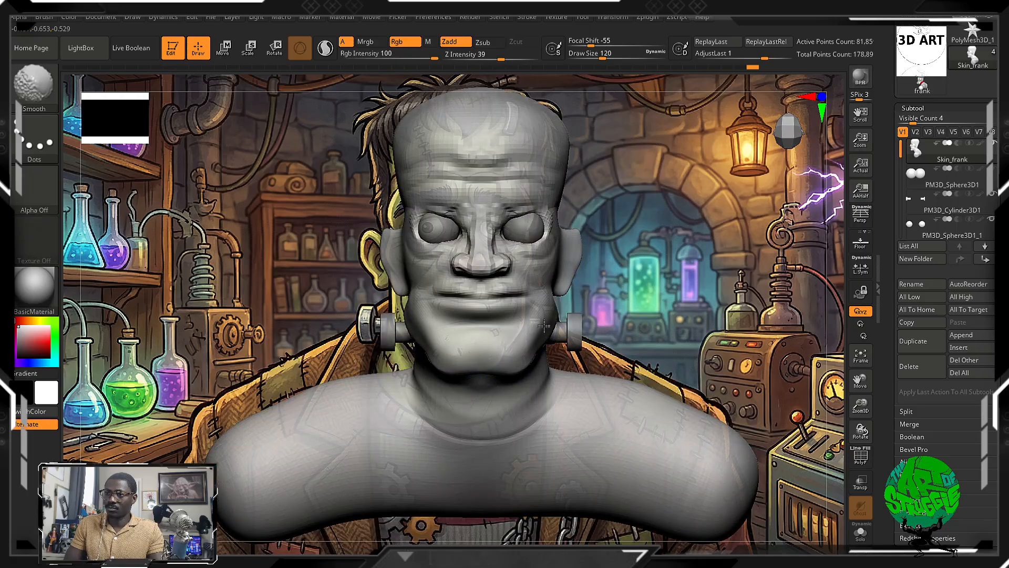
Sharpen the lower edge of the jaw with DamStandard and smooth the side of the jaw from the front.
drag(720, 308, 584, 307)
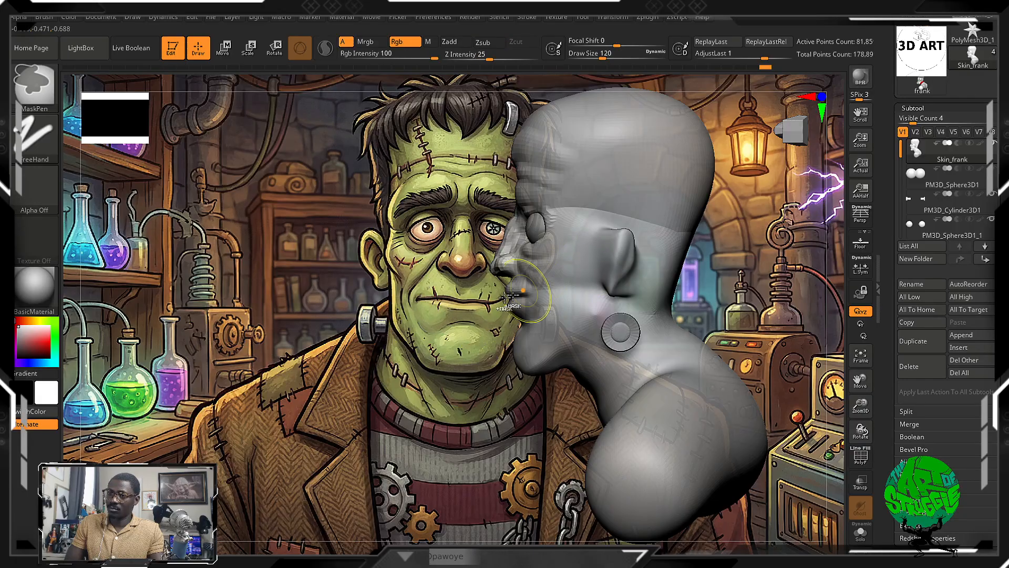
shift+right_drag(534, 287, 553, 278)
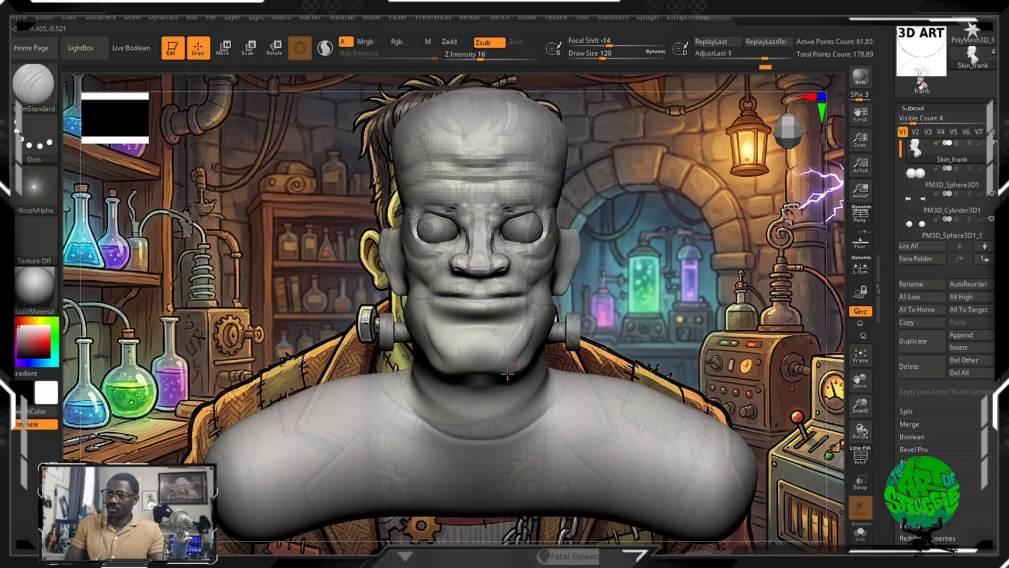
key(shift)
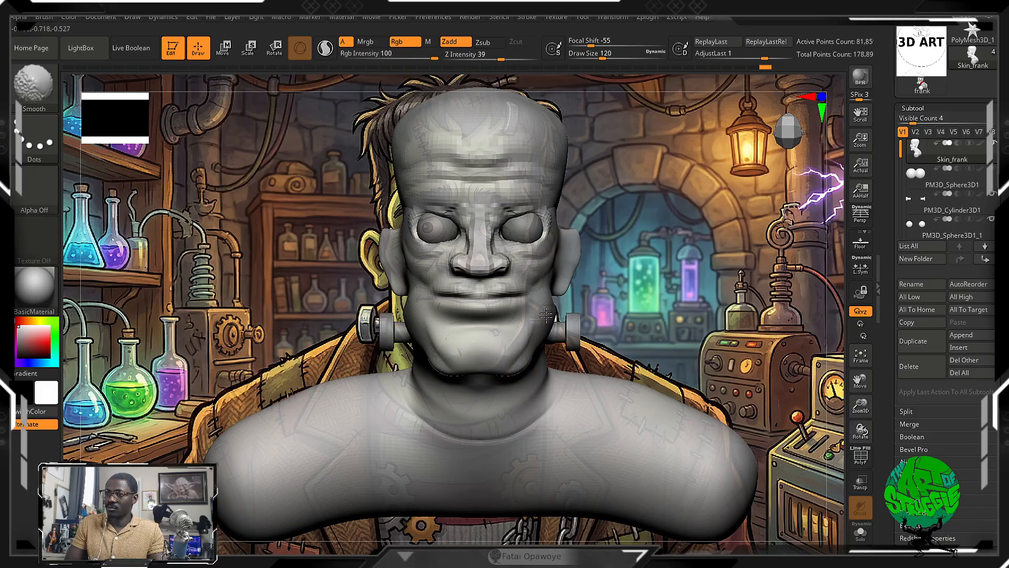
shift+drag(547, 315, 537, 336)
mouse_move(654, 287)
alt+mouse_down()
mouse_move(666, 228)
mouse_move(662, 244)
alt+mouse_up()
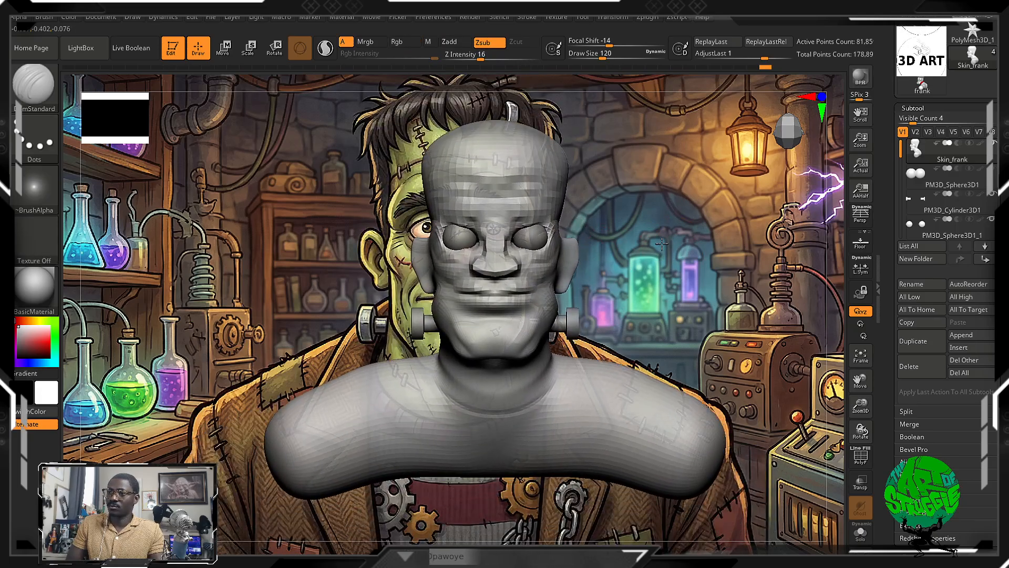
alt+drag(629, 281, 655, 265)
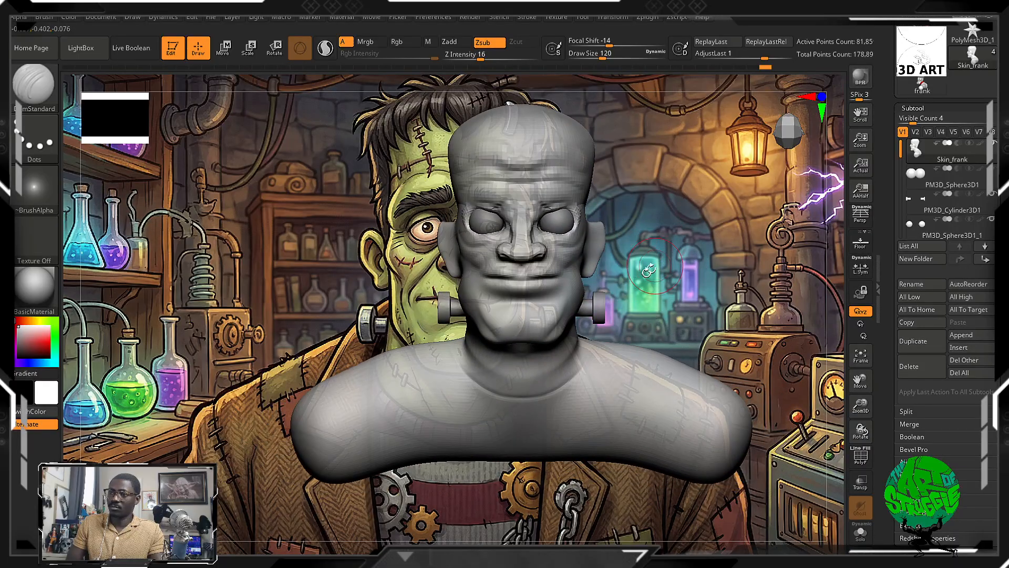
Define the underside of the chin with DamStandard, and build up and smooth the sides of the chin with ClayBuildup.
key(ctrl)
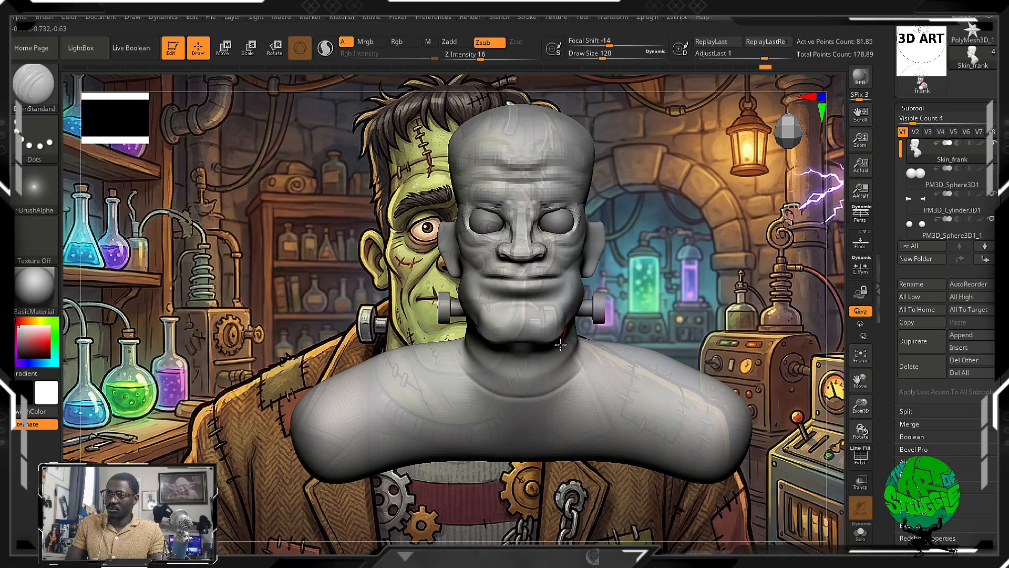
key(ctrl)
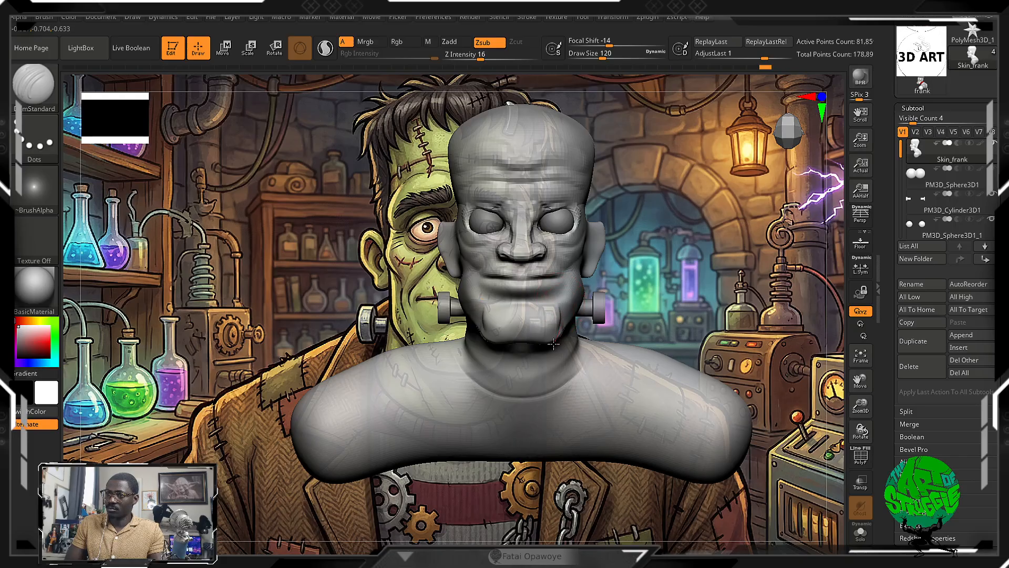
key(shift)
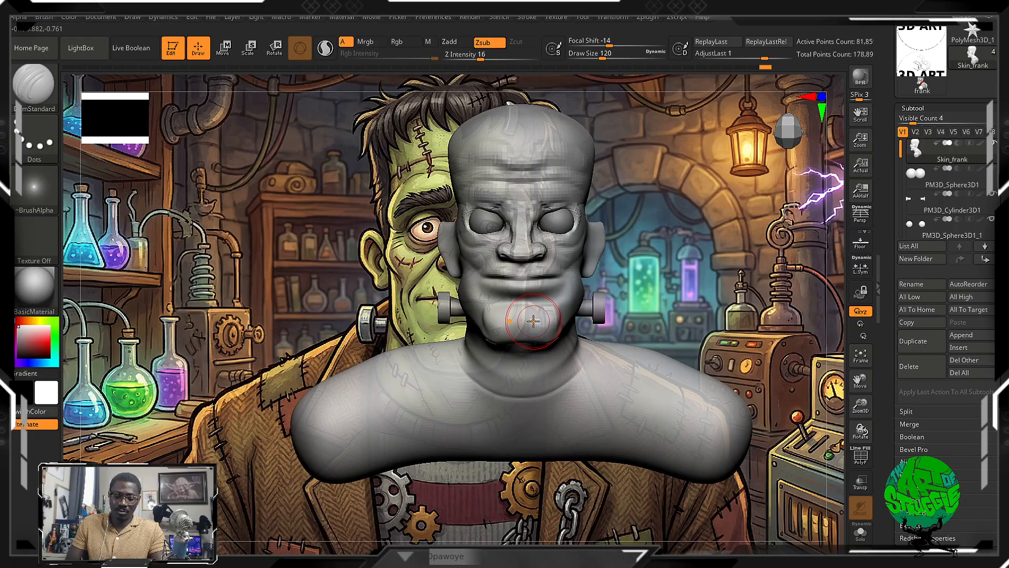
key(b)
key(c)
key(b)
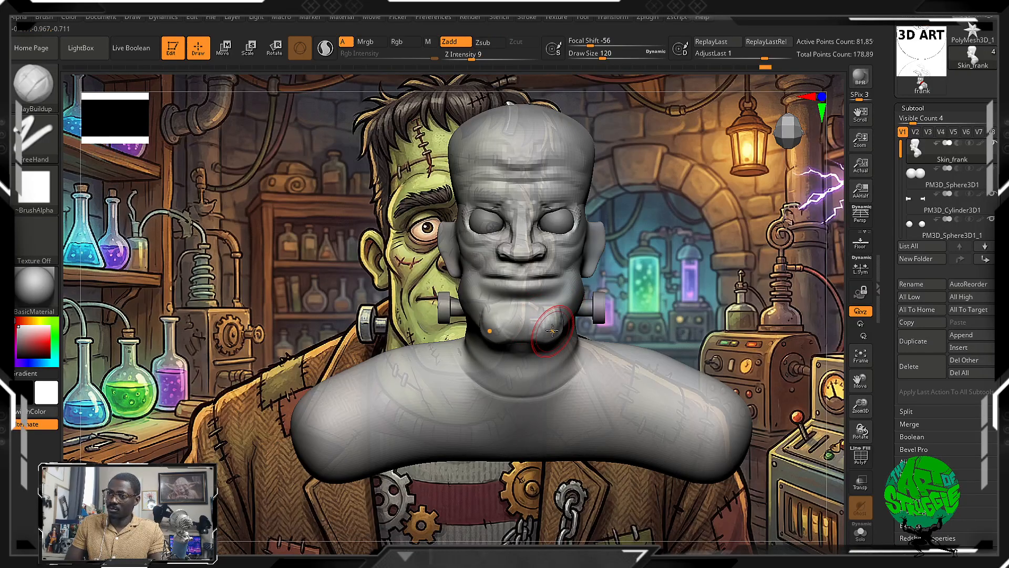
key(shift)
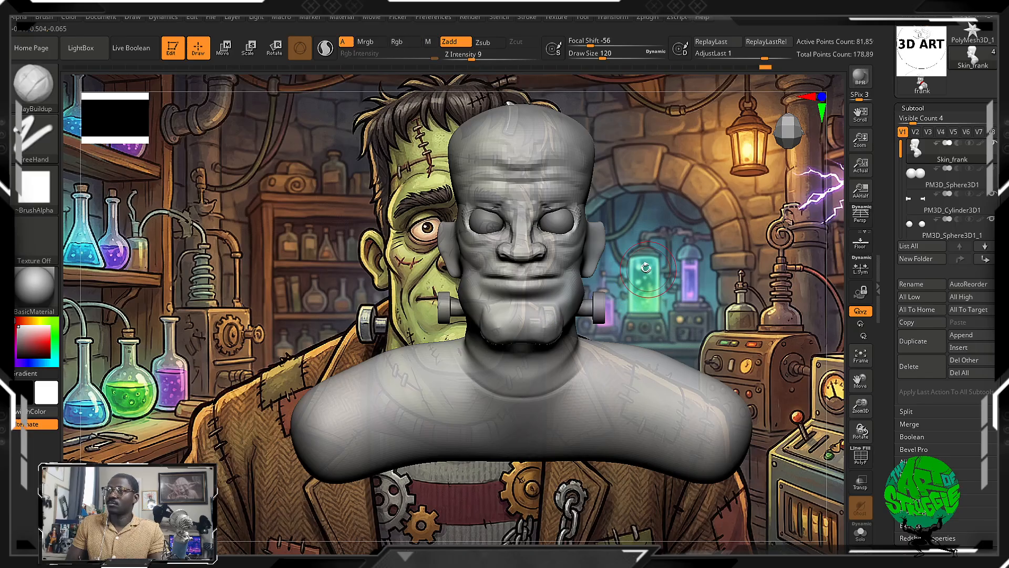
Define the cheek planes below the outer eye corners with DamStandard.
alt+drag(631, 282, 664, 282)
key(b)
key(d)
key(s)
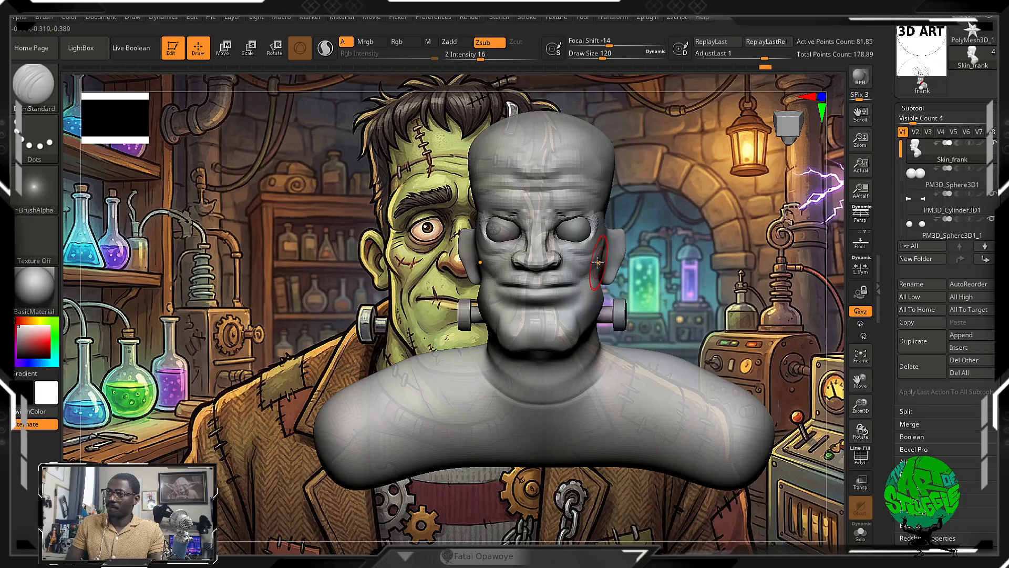
Build up the cheeks in front of the ears with ClayBuildup at Z Intensity 6 and smooth them.
key(b)
key(c)
key(b)
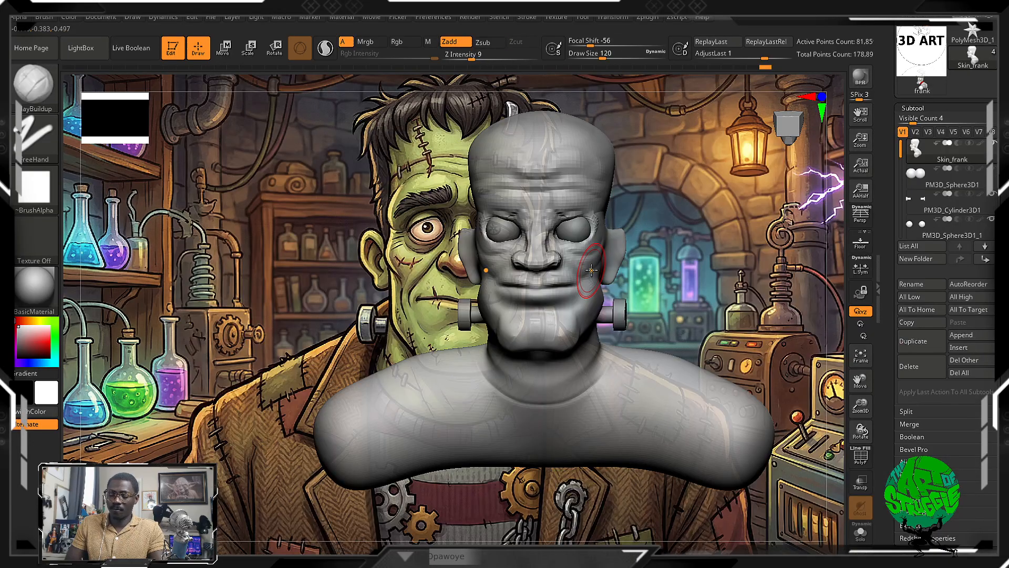
drag(481, 57, 466, 57)
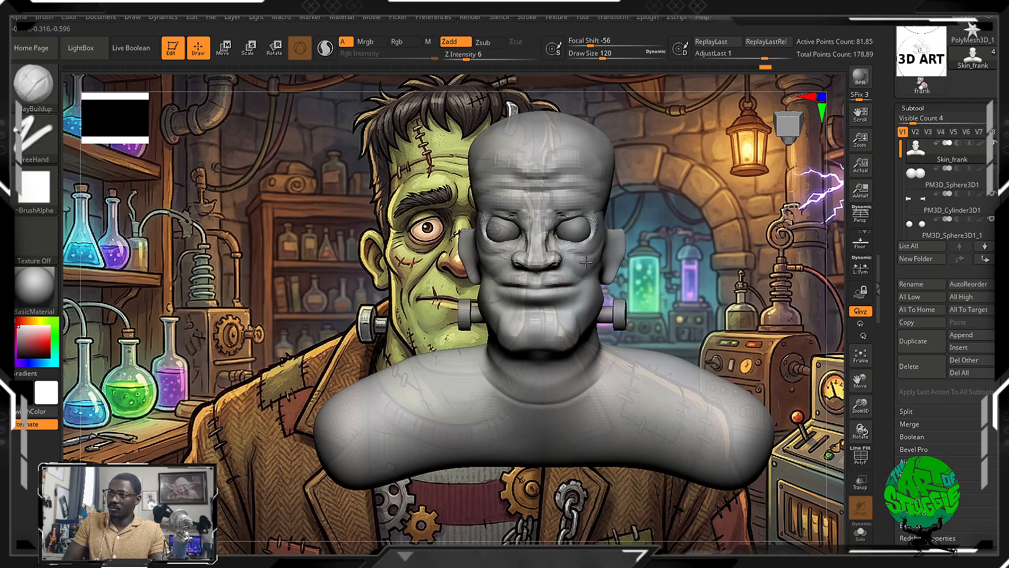
key(shift)
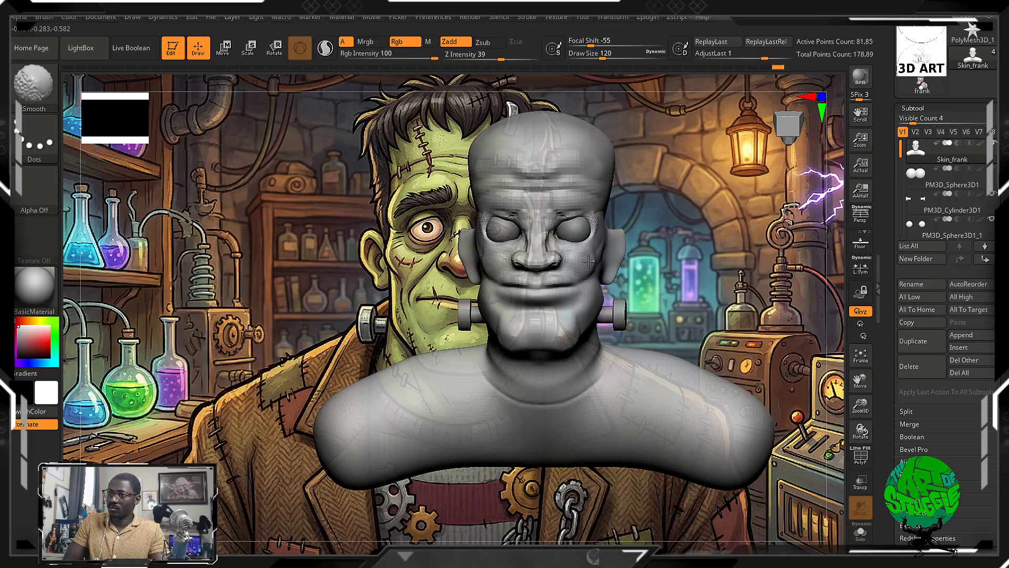
shift+drag(592, 260, 594, 265)
key(shift)
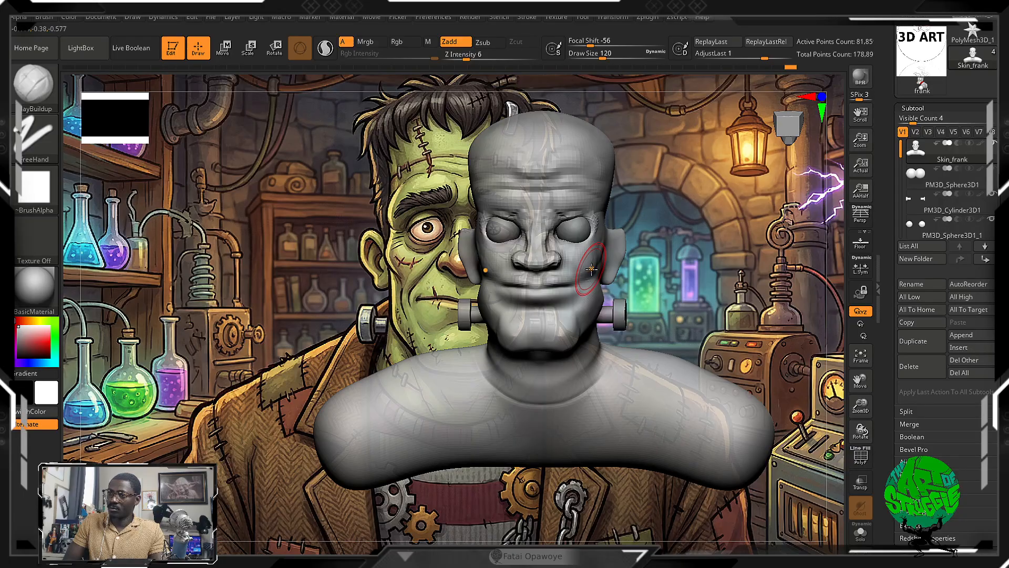
Carve the creases below the mouth with DamStandard at draw size 92, and fill and smooth the area around them with ClayBuildup.
key(b)
key(d)
key(s)
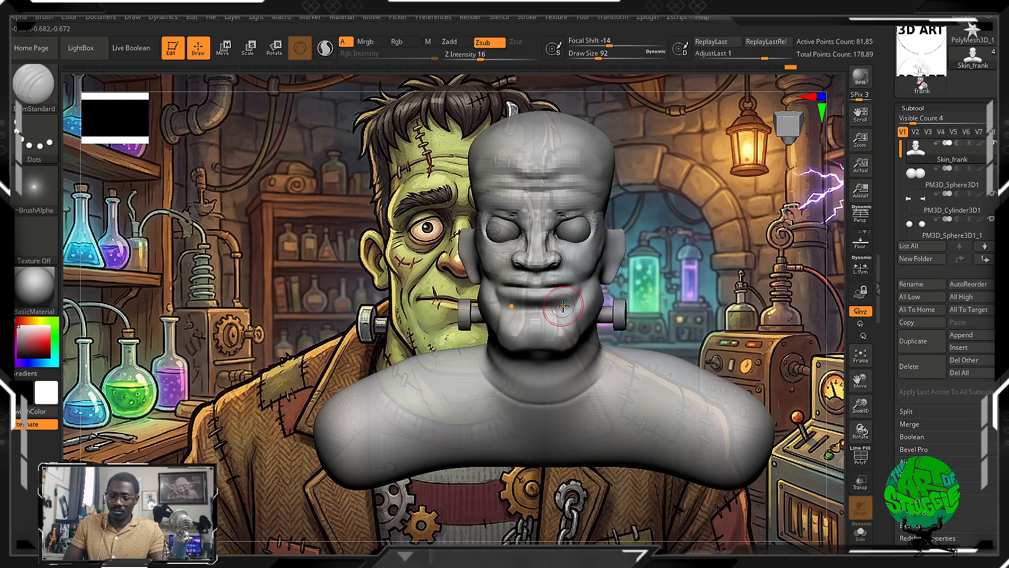
key(b)
key(c)
key(b)
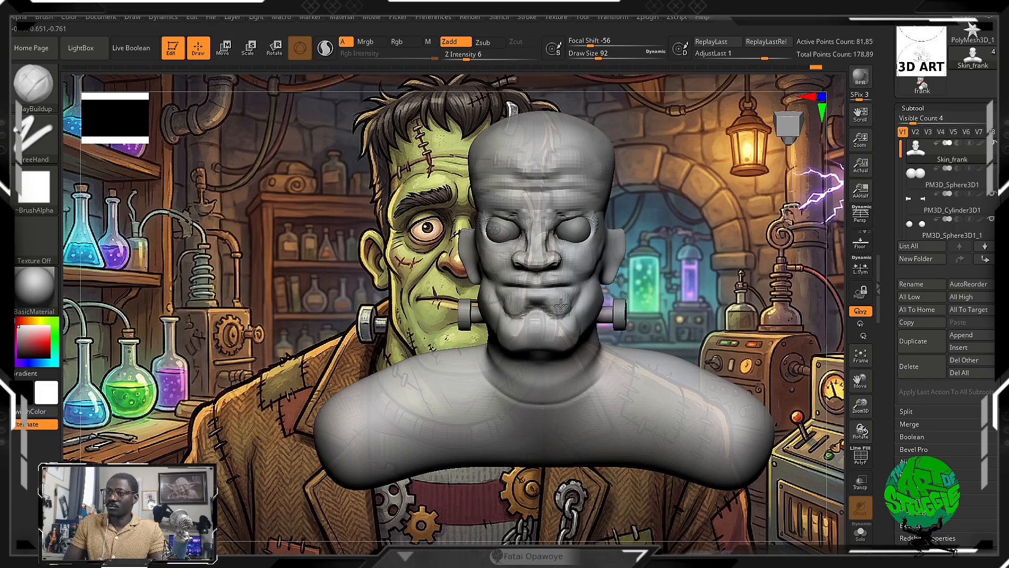
key(shift)
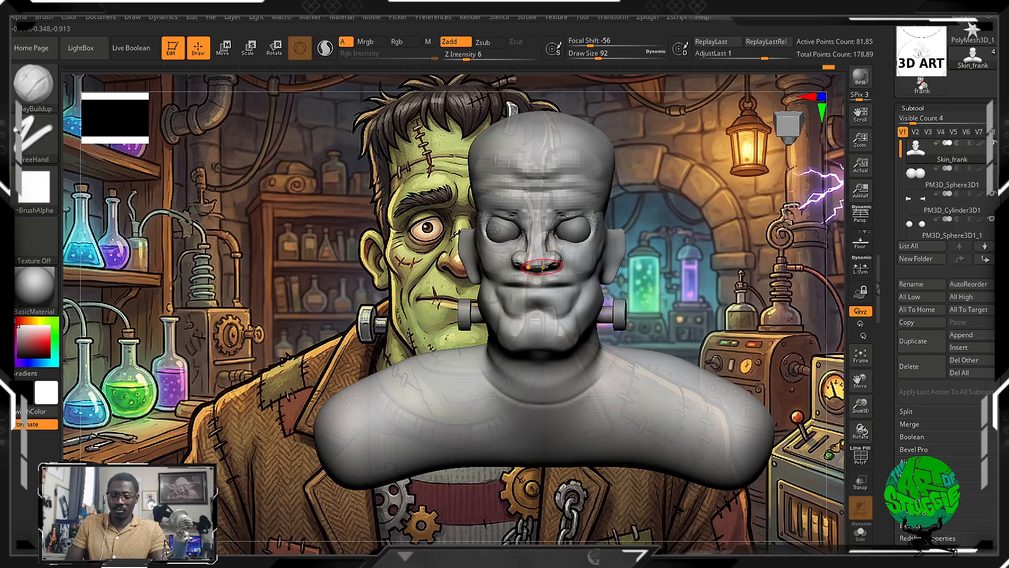
Reshape the nose tip and nostrils from the front with the Move brush.
key(b)
key(m)
key(v)
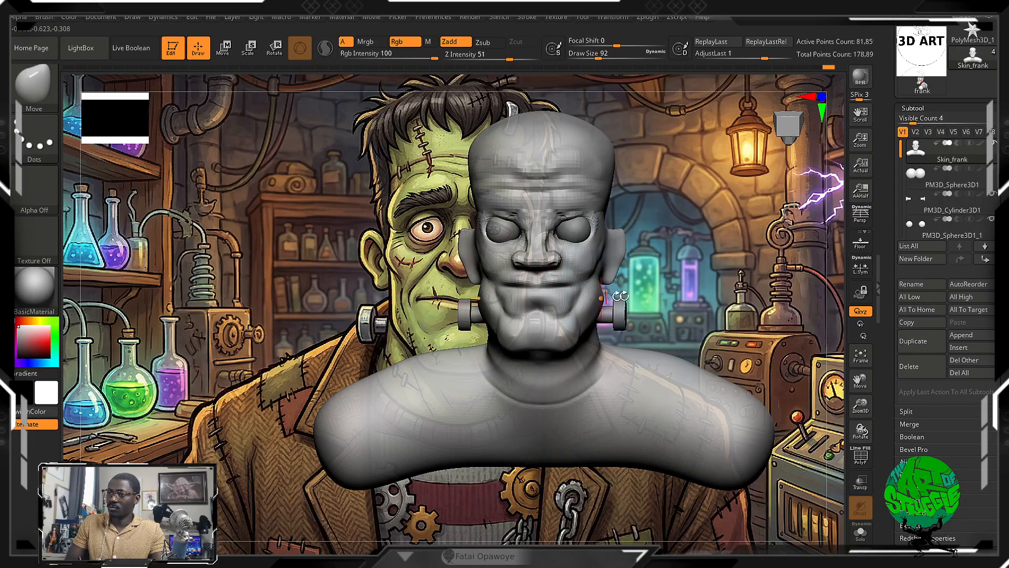
key(f)
mouse_move(691, 316)
mouse_down()
mouse_move(690, 339)
mouse_move(695, 275)
mouse_move(772, 306)
mouse_move(779, 297)
mouse_up()
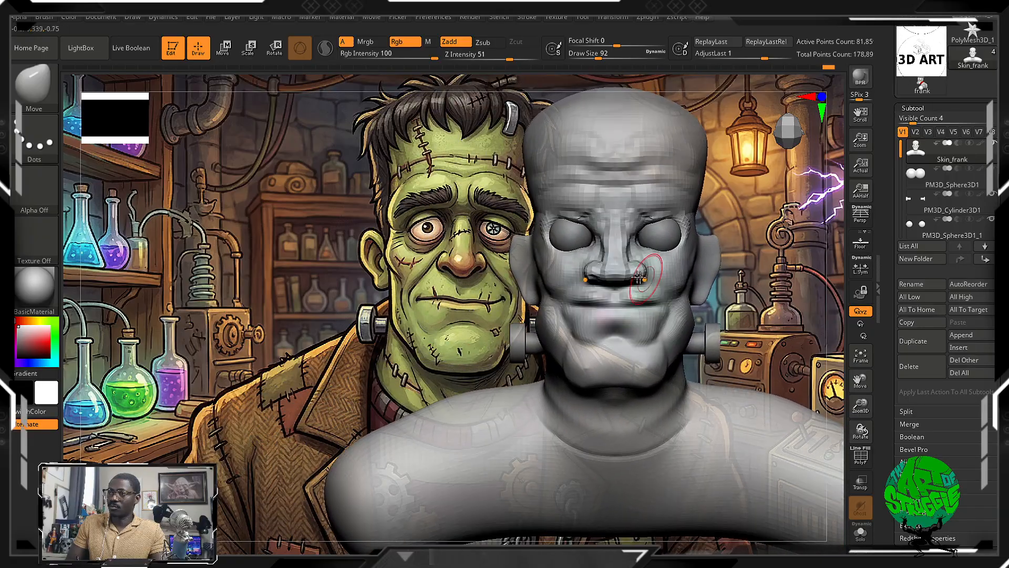
key(b)
key(m)
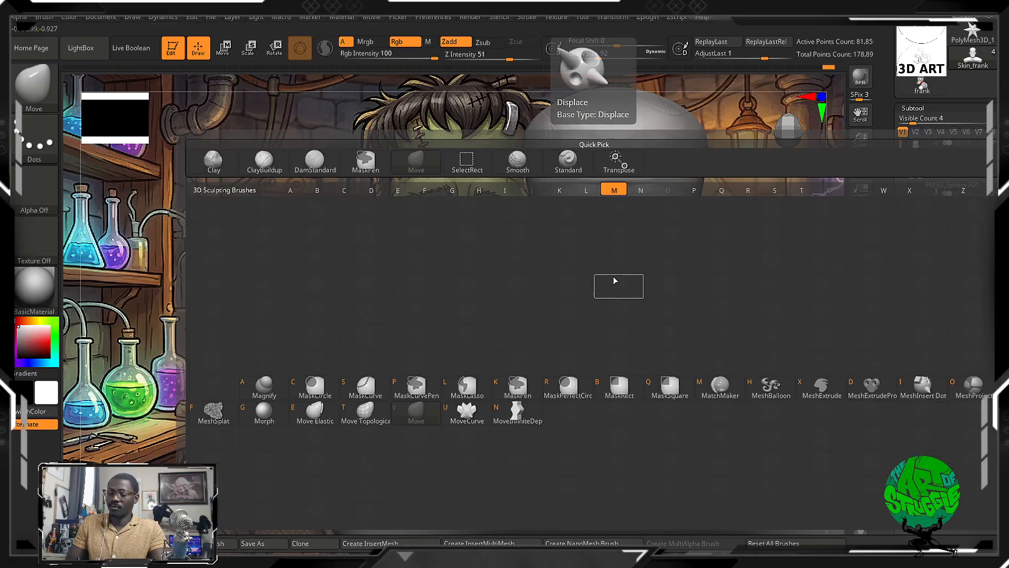
key(v)
drag(615, 277, 616, 282)
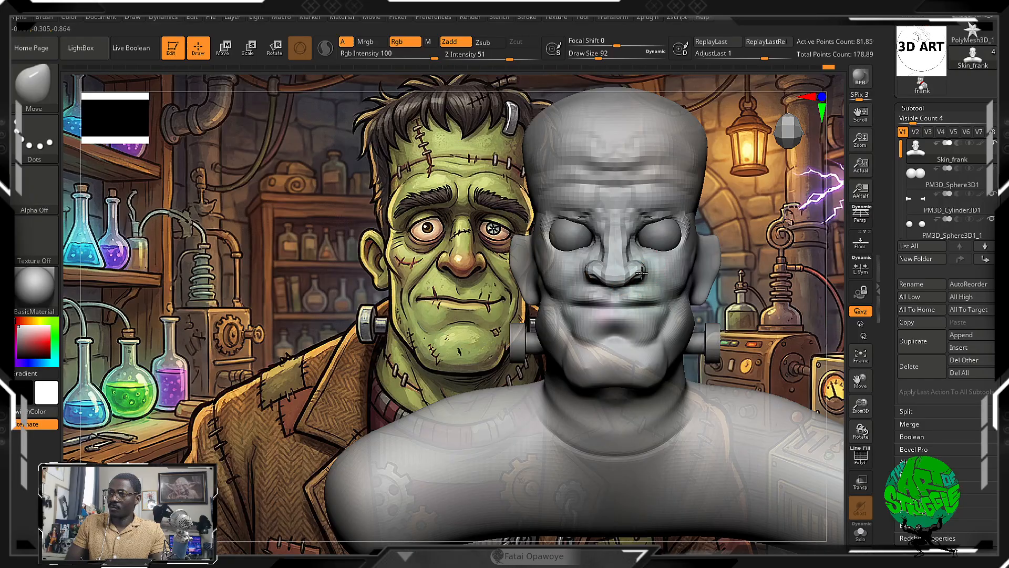
Refine the creases around the nostrils and mouth with DamStandard, and adjust the cheek and jaw outline with the Move brush.
key(b)
key(d)
key(s)
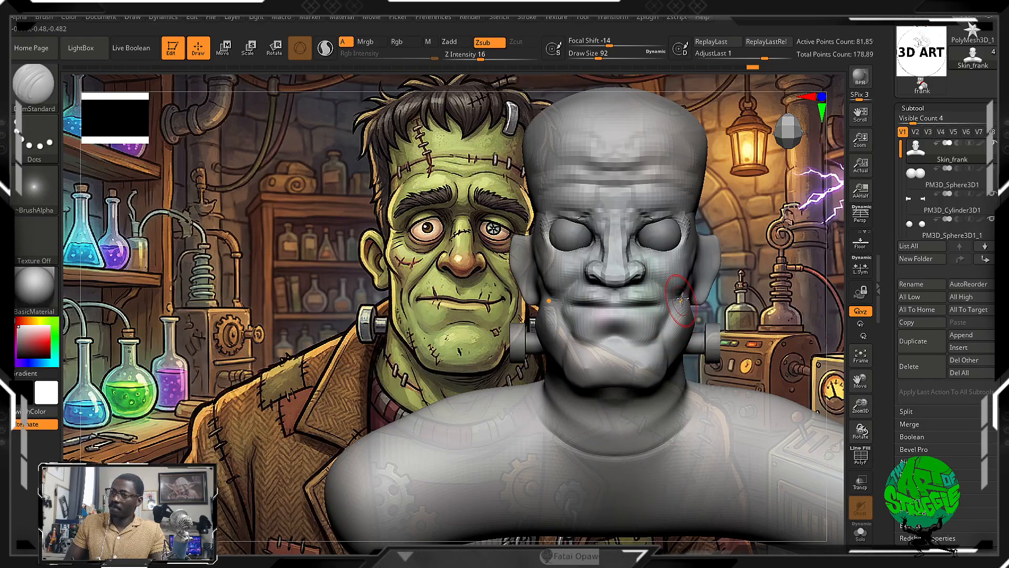
key(b)
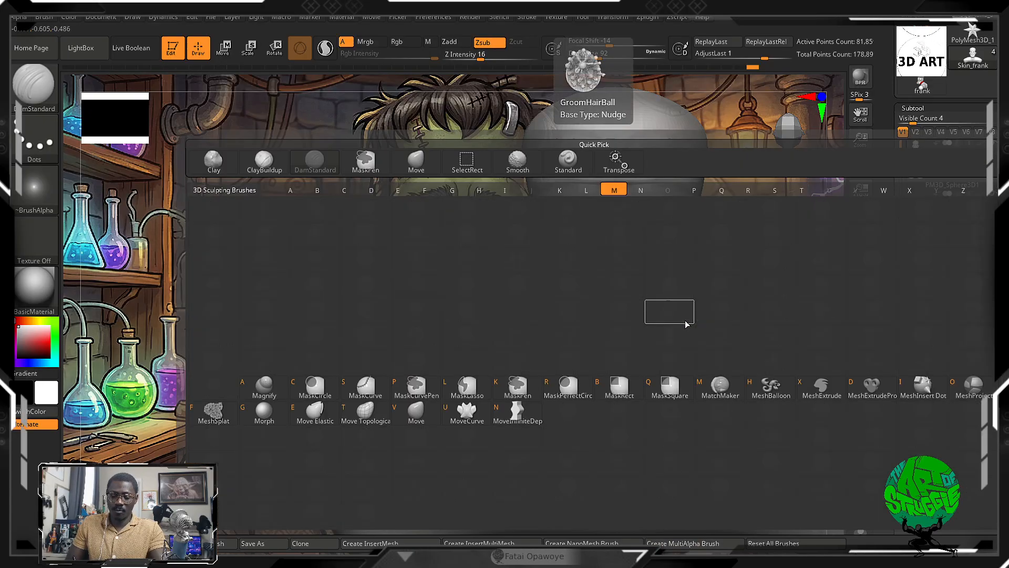
key(m)
key(v)
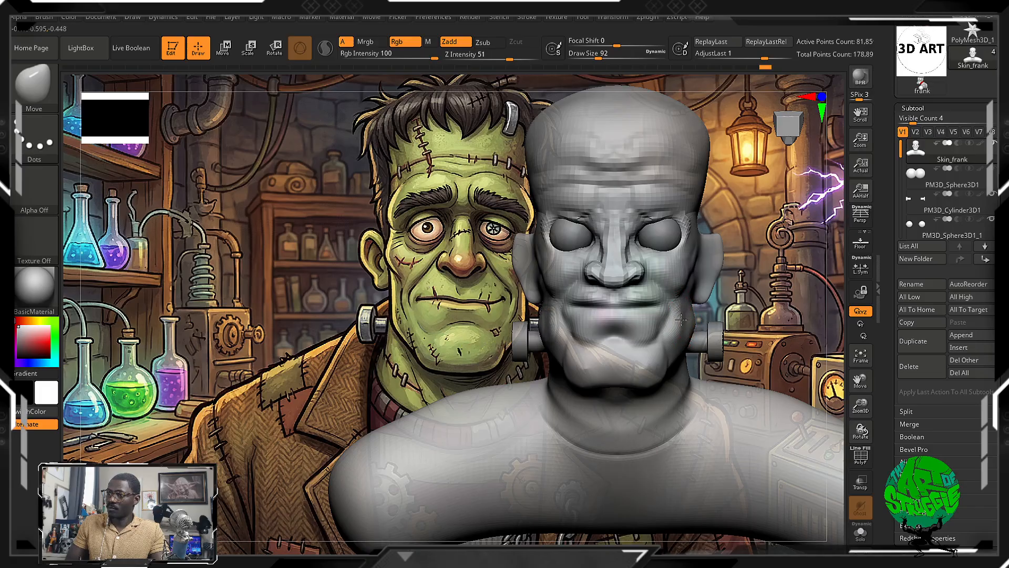
Build up the ear's rim and inner folds with ClayBuildup at draw size 44, smooth them, and undo the last stroke.
mouse_move(779, 251)
alt+mouse_down()
mouse_move(716, 241)
mouse_move(716, 227)
mouse_move(786, 233)
mouse_move(713, 234)
mouse_move(723, 234)
alt+mouse_up()
alt+right_drag(723, 235, 763, 243)
mouse_move(763, 244)
mouse_down()
mouse_move(784, 237)
mouse_move(749, 231)
mouse_move(751, 255)
mouse_move(763, 219)
mouse_move(638, 229)
mouse_up()
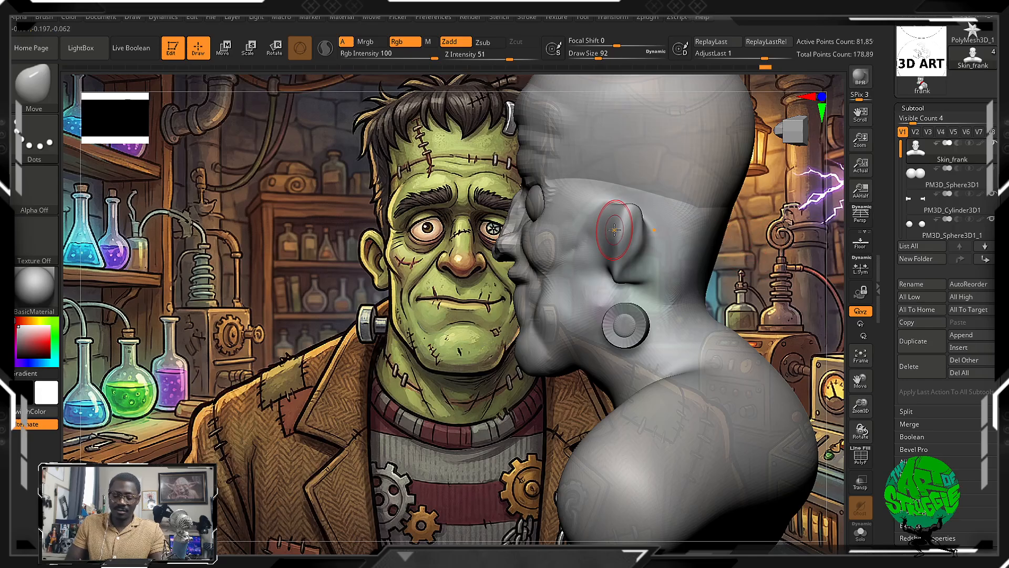
key(b)
key(c)
key(b)
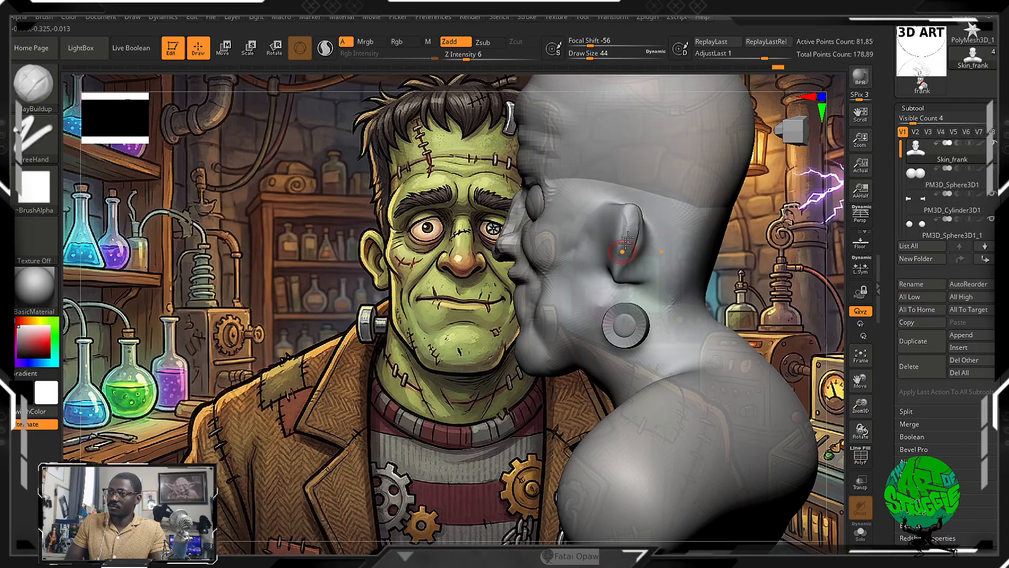
drag(624, 253, 620, 272)
drag(743, 268, 789, 261)
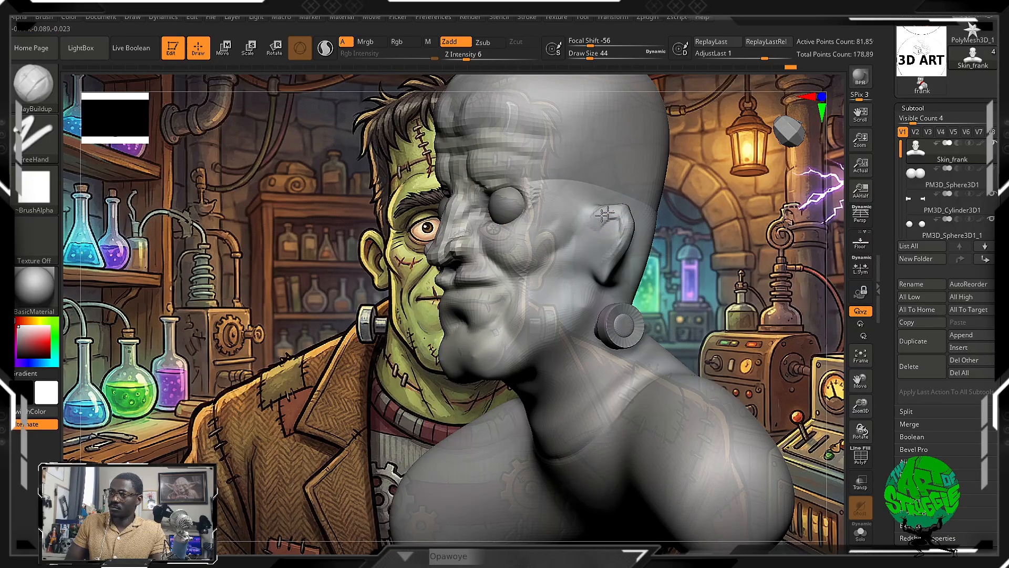
key(shift)
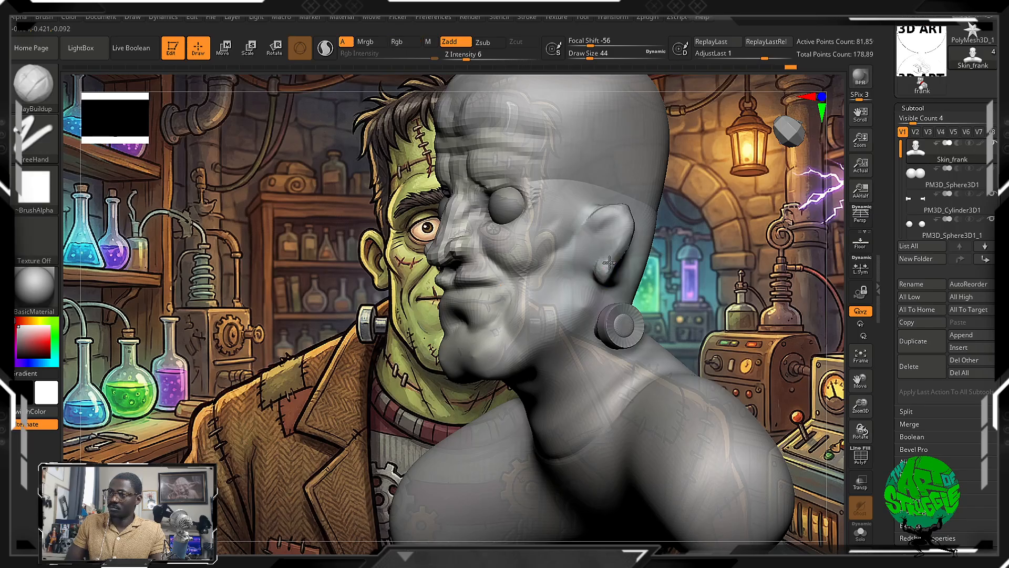
key(shift)
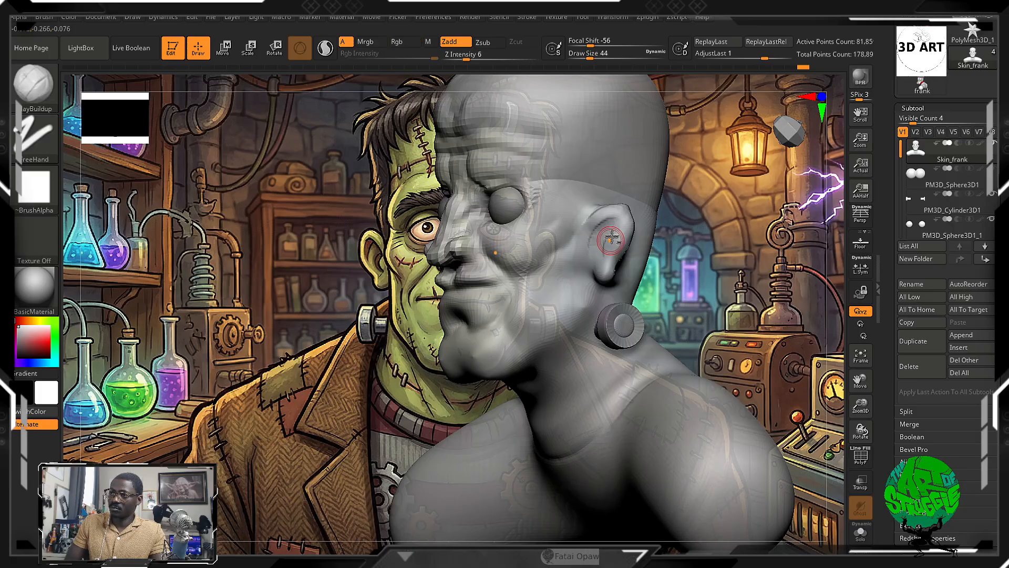
key(ctrl+z)
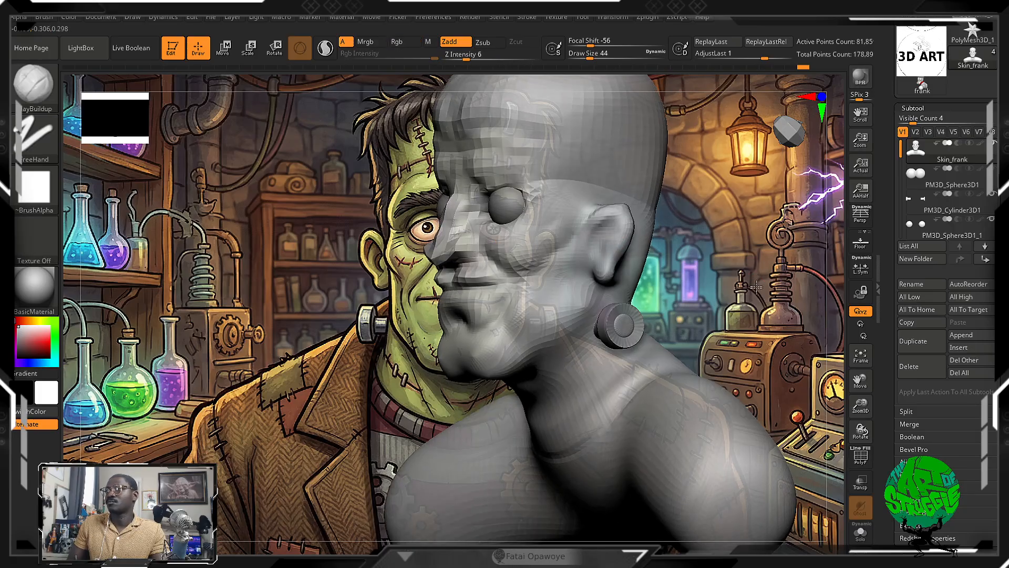
Reshape the upper part of the ear from the side with the Move brush at draw size 148.
mouse_move(756, 286)
mouse_down()
mouse_move(683, 286)
mouse_move(712, 300)
mouse_move(694, 284)
mouse_up()
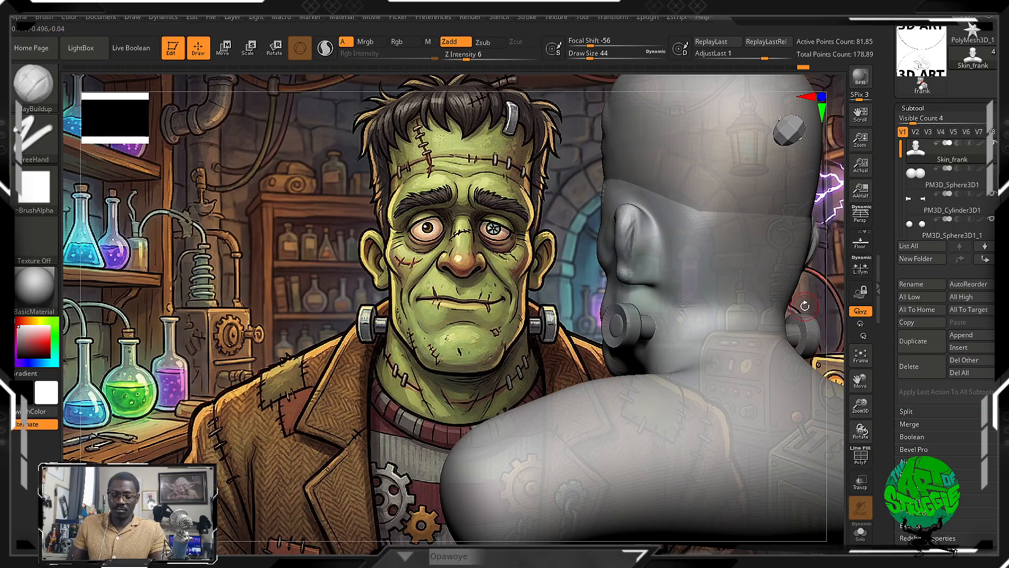
key(b)
key(m)
key(v)
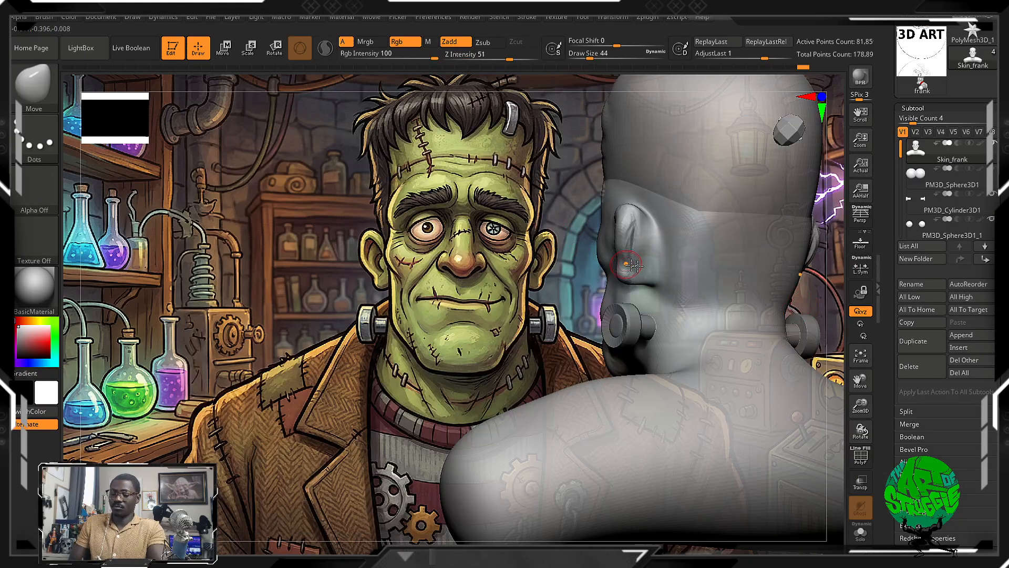
mouse_move(822, 315)
mouse_down()
mouse_move(747, 310)
mouse_move(676, 248)
mouse_up()
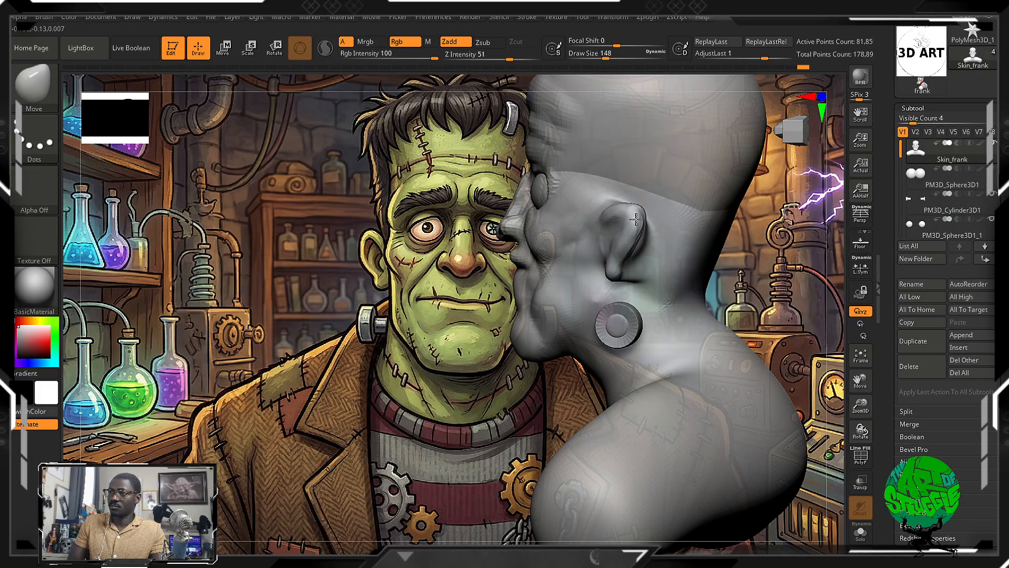
drag(634, 222, 640, 217)
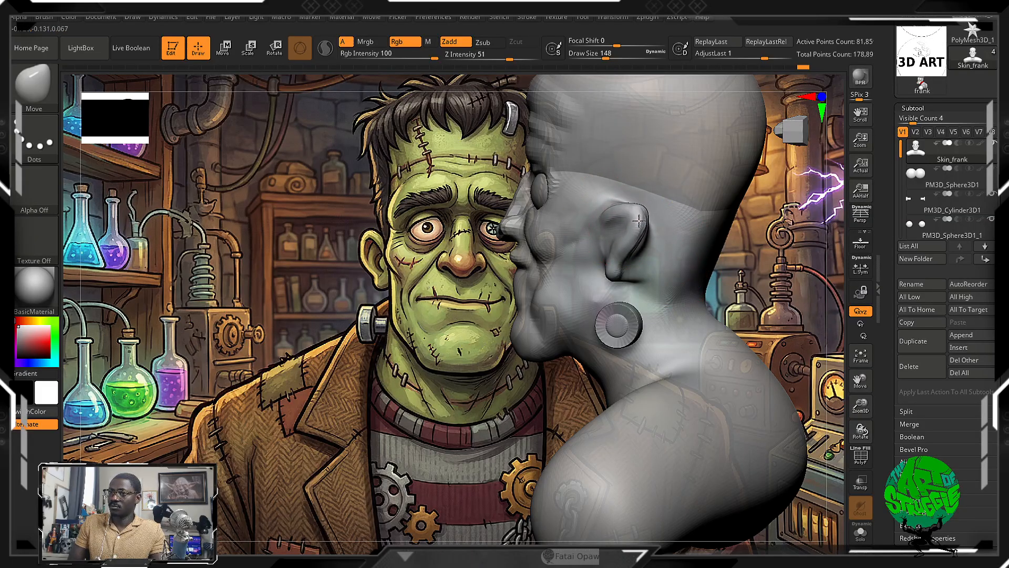
Shift the ear's inner edge forward from the side and adjust the earlobe area from the front with the Move brush at draw size 148.
drag(635, 218, 615, 225)
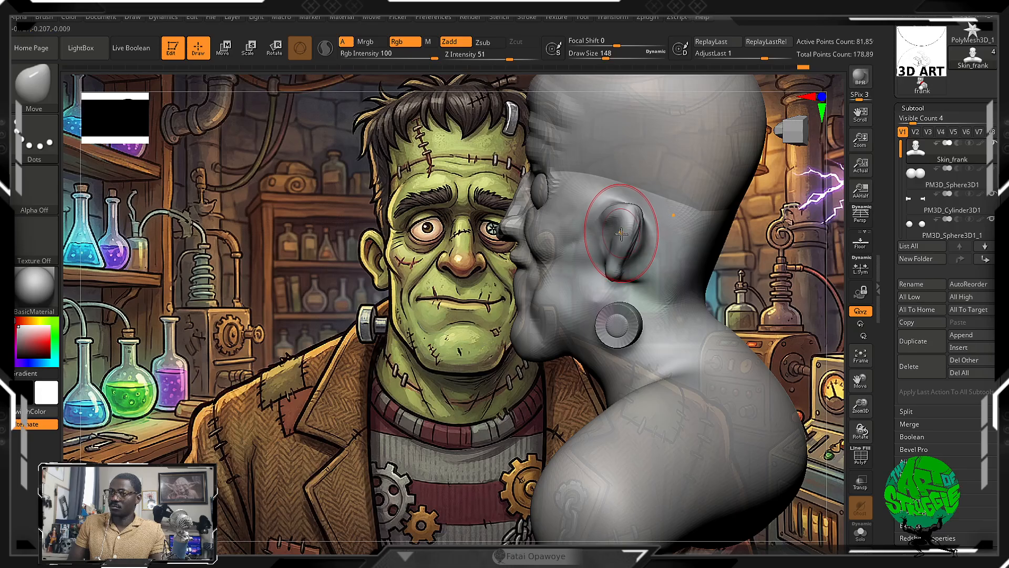
shift+drag(806, 312, 699, 279)
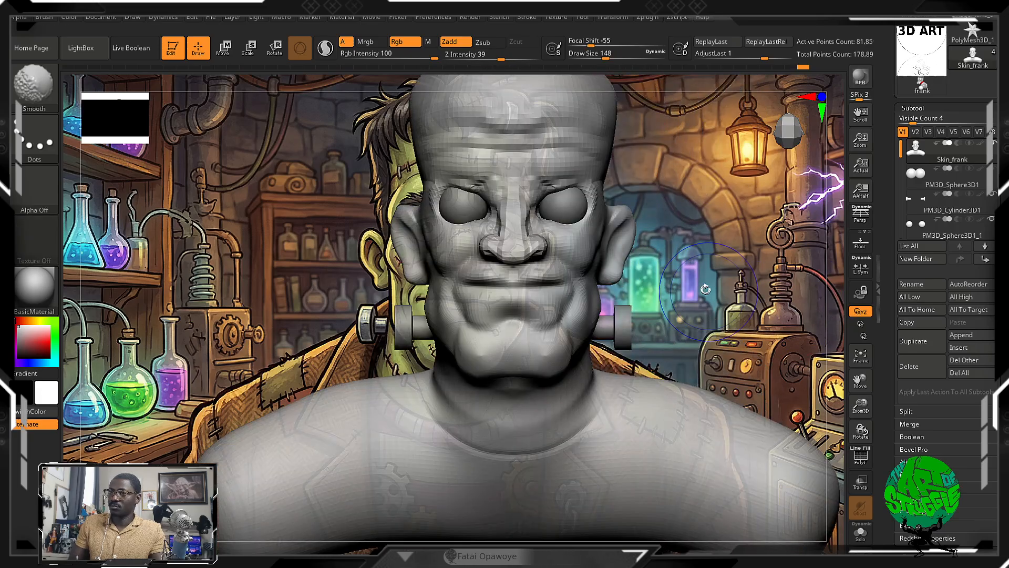
scroll(688, 278, up, 3)
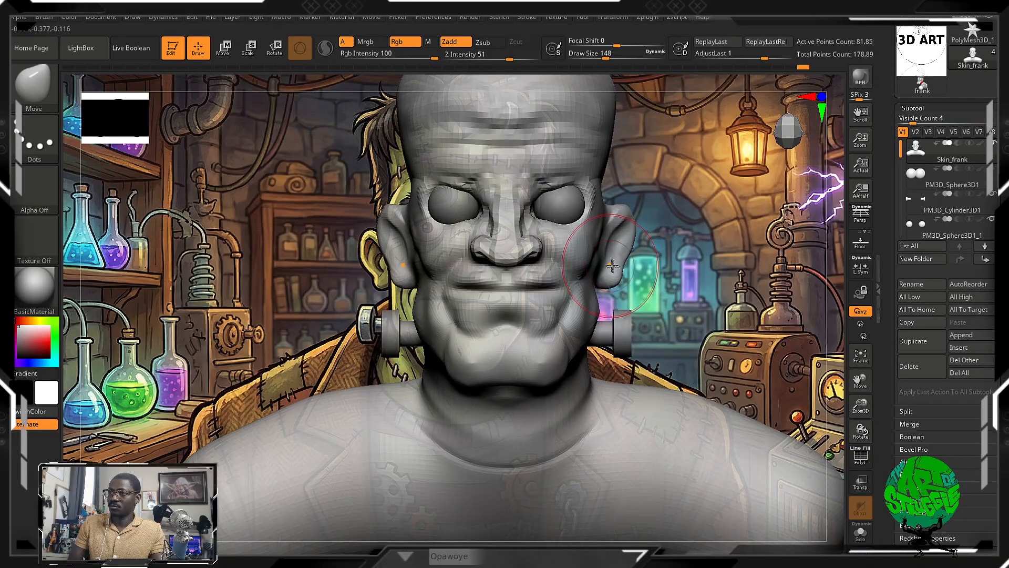
drag(616, 265, 634, 296)
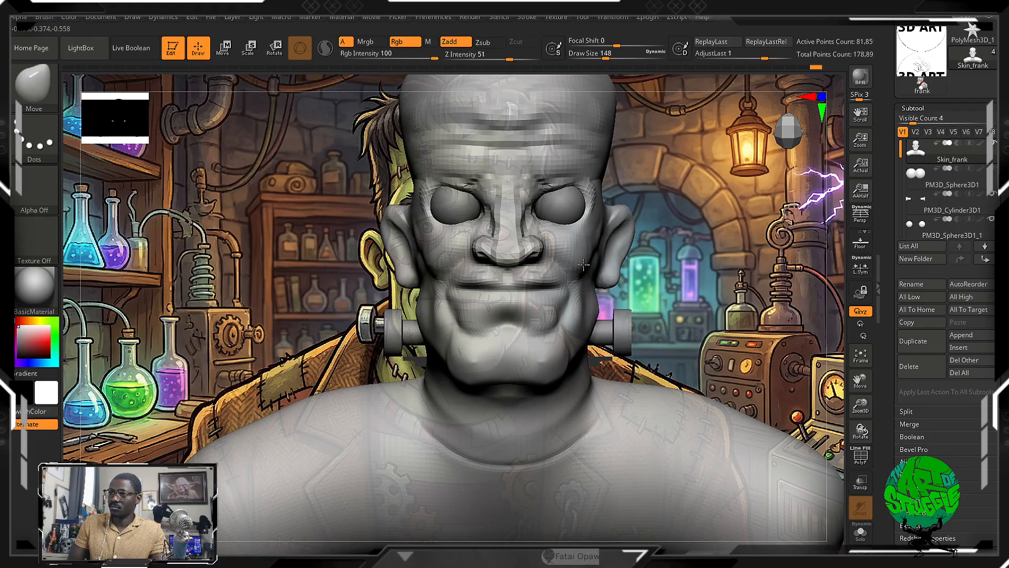
alt+drag(649, 224, 670, 276)
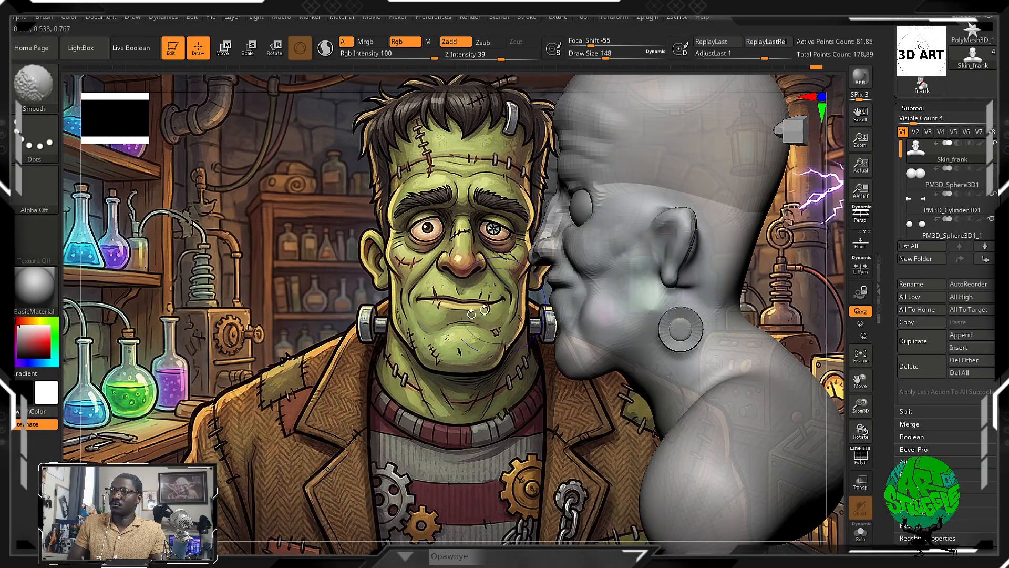
mouse_move(412, 327)
mouse_down()
mouse_move(444, 329)
mouse_move(492, 254)
mouse_up()
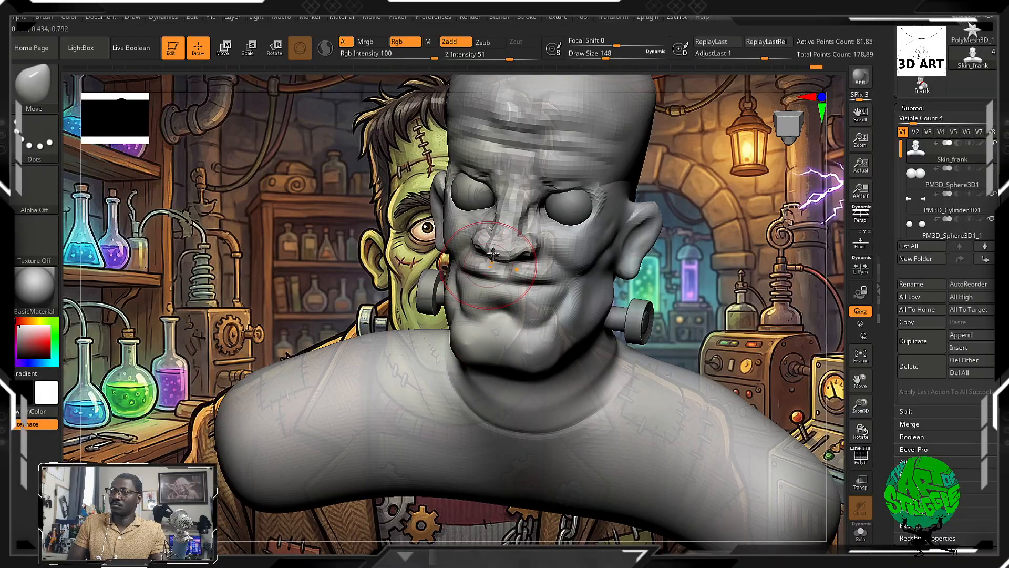
key(b)
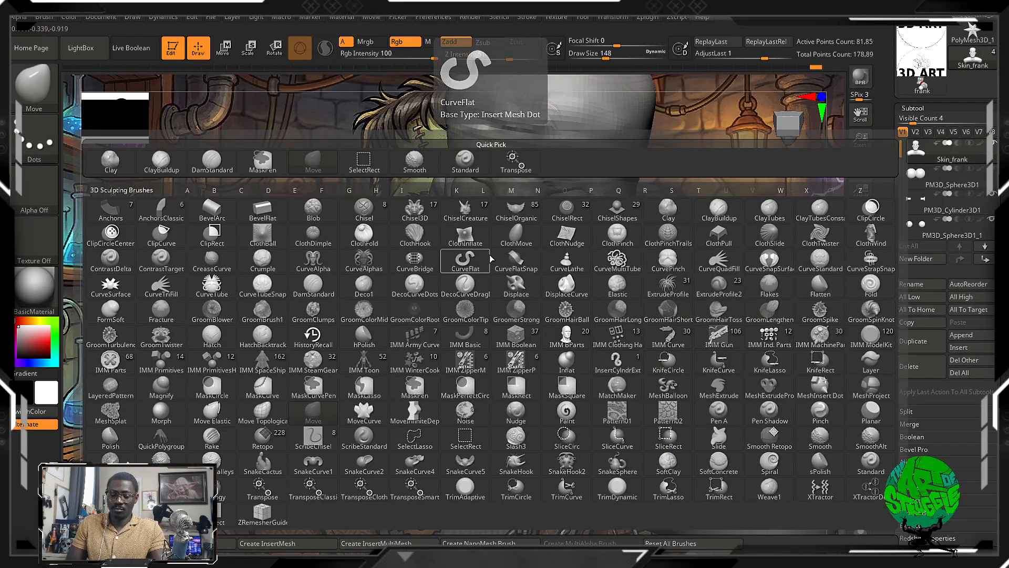
key(c)
key(b)
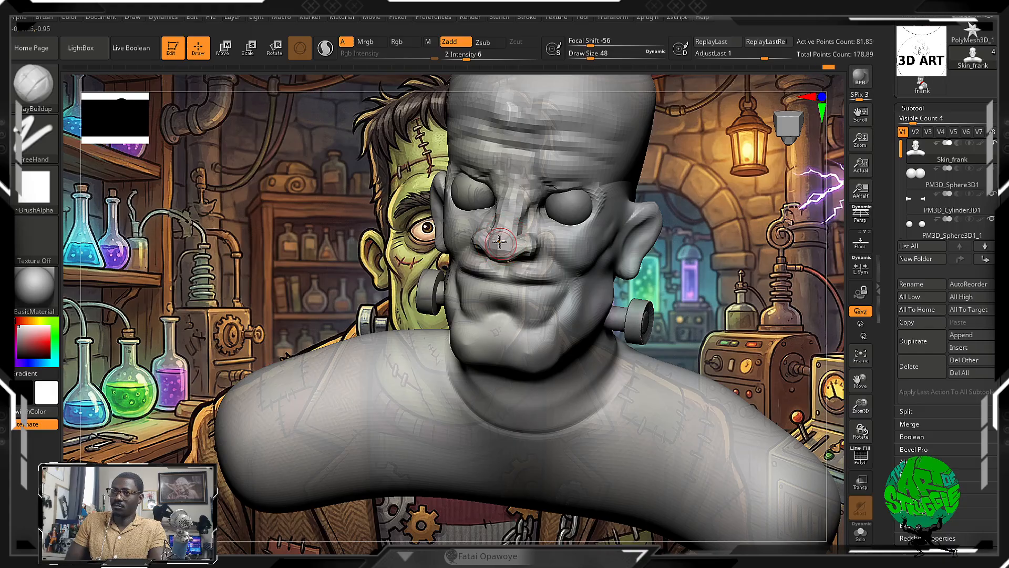
right_drag(500, 242, 712, 288)
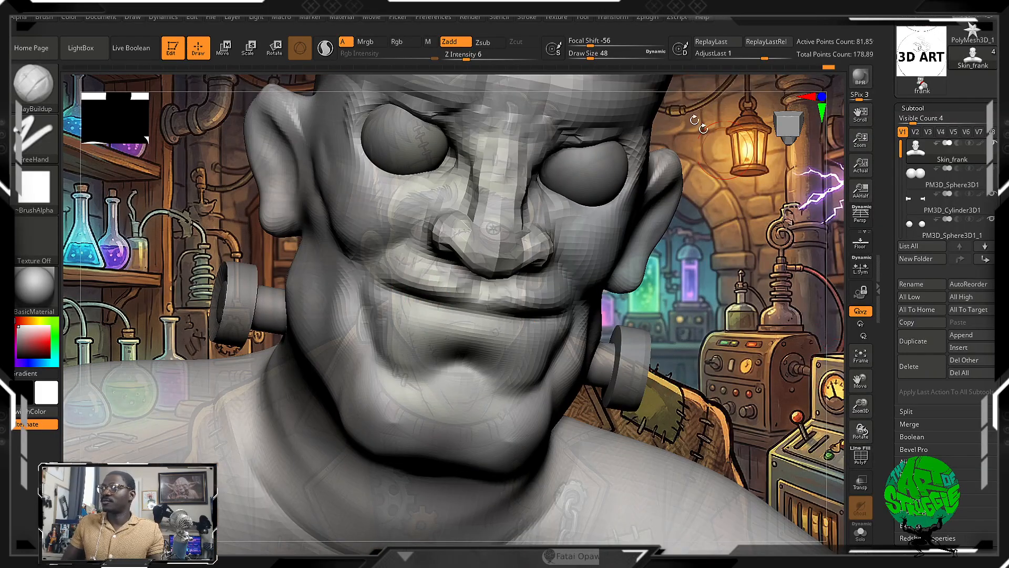
click(559, 17)
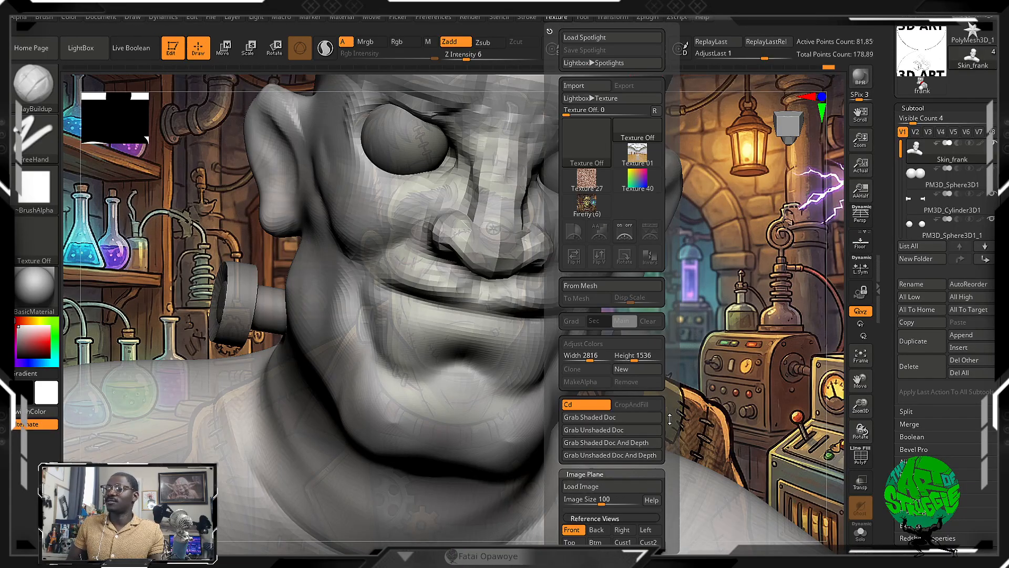
drag(676, 430, 677, 376)
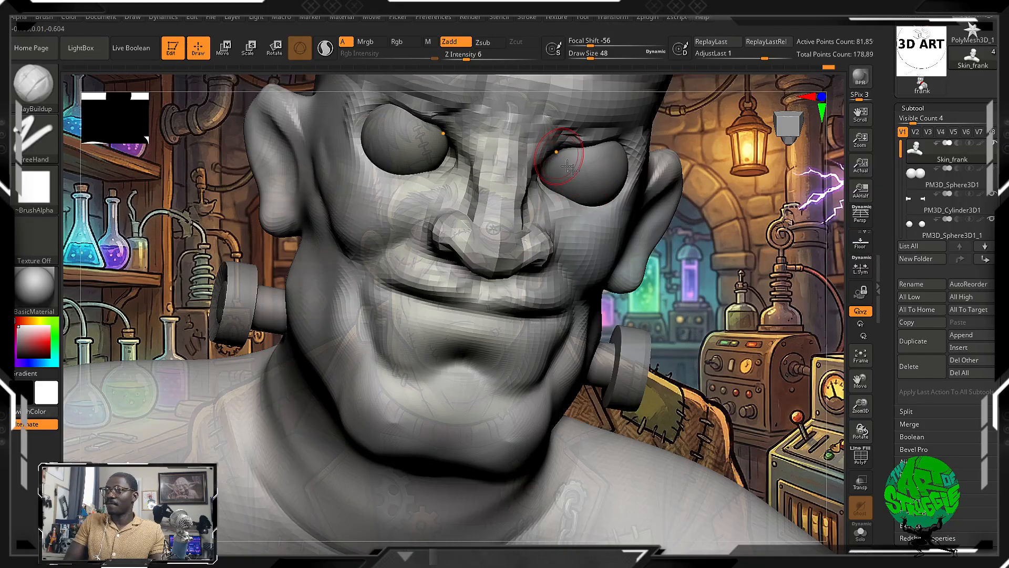
mouse_move(744, 272)
mouse_down()
mouse_move(743, 300)
mouse_move(730, 279)
mouse_up()
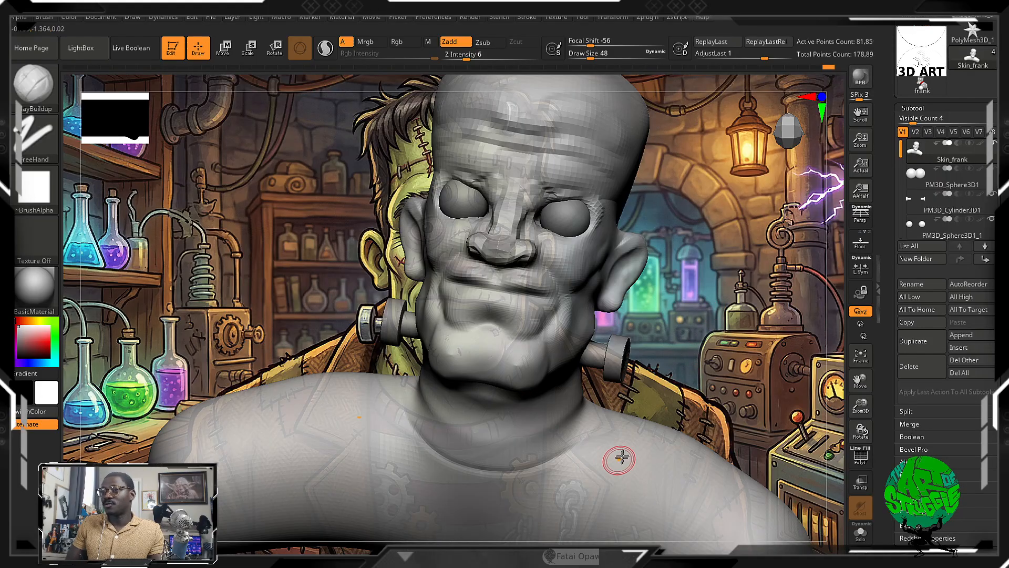
mouse_move(622, 458)
mouse_down()
mouse_move(612, 489)
mouse_move(675, 528)
mouse_up()
key(ctrl+z)
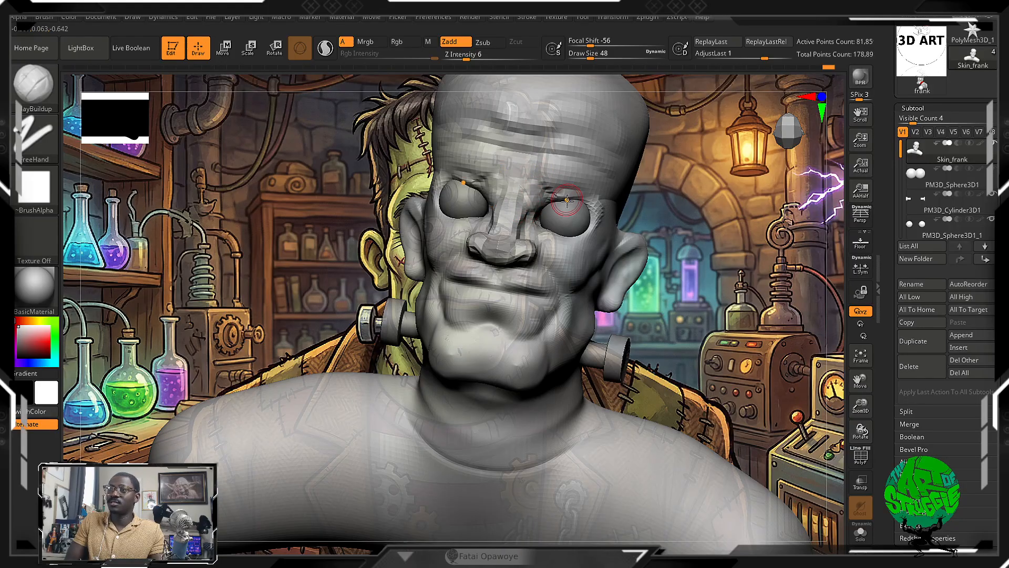
Carve and sharpen the creases around the eyes and brow with the DamStandard brush at draw size 48.
alt+drag(676, 257, 723, 302)
key(b)
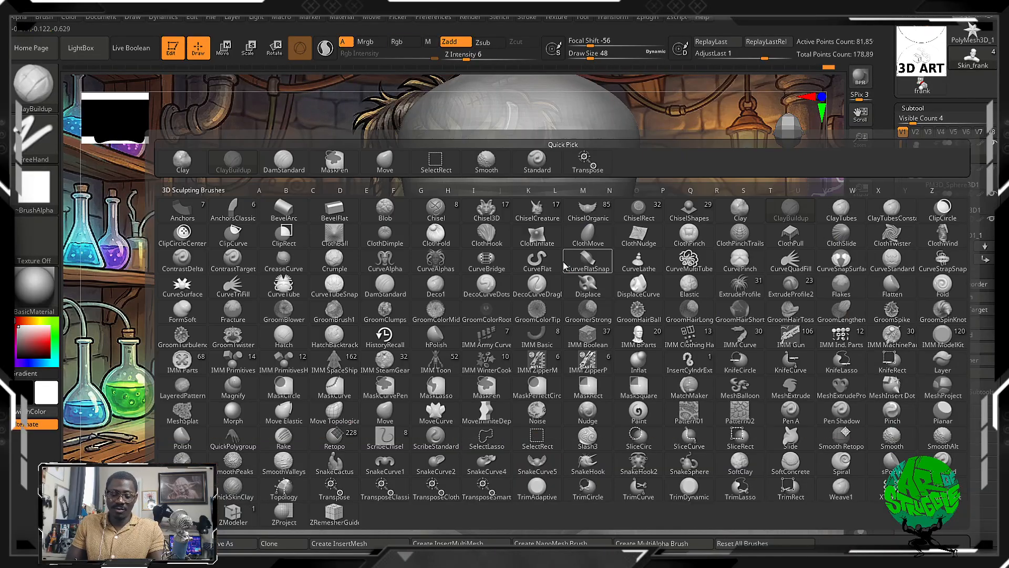
key(d)
key(s)
drag(728, 279, 723, 299)
mouse_move(723, 247)
mouse_down()
mouse_move(752, 284)
mouse_move(736, 242)
mouse_up()
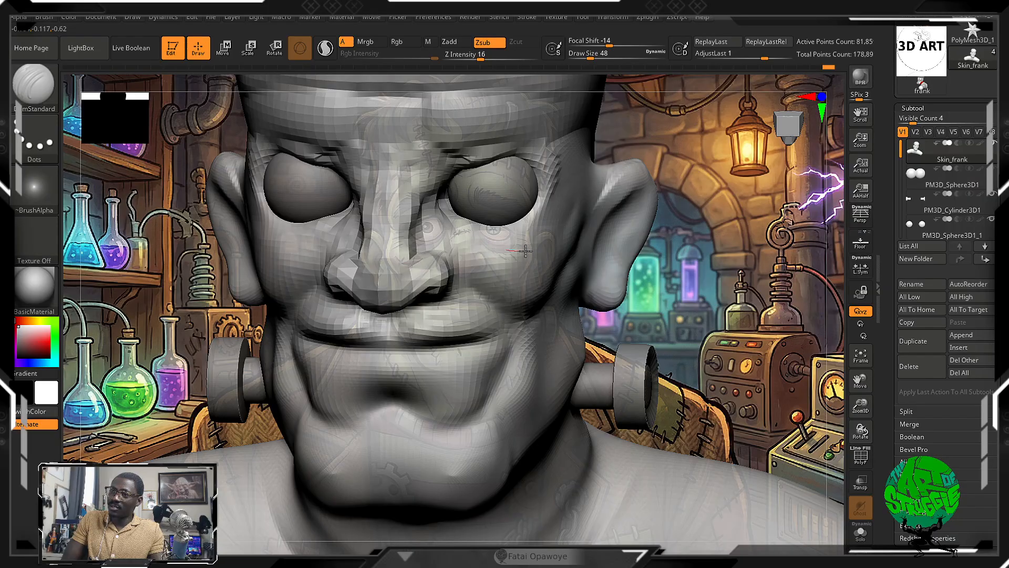
mouse_move(675, 225)
mouse_down()
mouse_move(826, 269)
mouse_move(756, 168)
mouse_move(759, 237)
mouse_move(736, 196)
mouse_move(745, 224)
mouse_move(734, 208)
mouse_move(690, 226)
mouse_move(687, 216)
mouse_move(707, 250)
mouse_up()
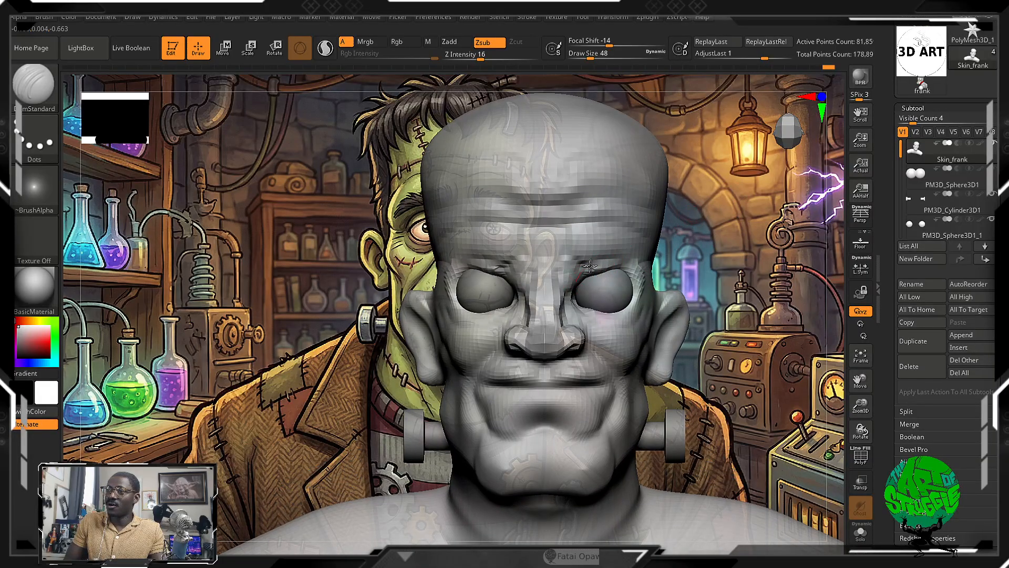
mouse_move(654, 265)
right_down()
mouse_move(646, 269)
mouse_move(656, 273)
right_up()
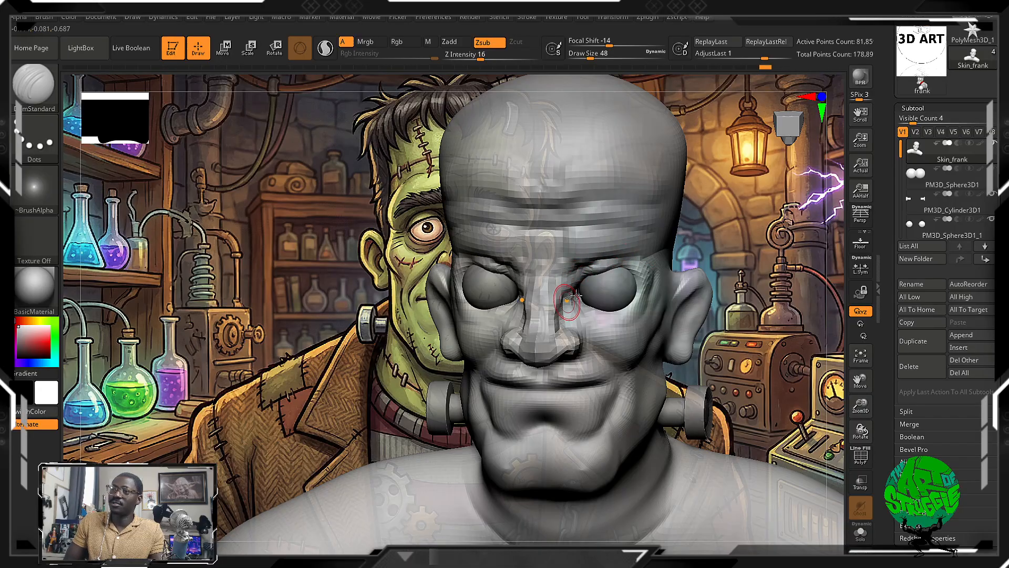
mouse_move(760, 342)
right_down()
mouse_move(720, 276)
mouse_move(689, 284)
mouse_move(637, 341)
right_up()
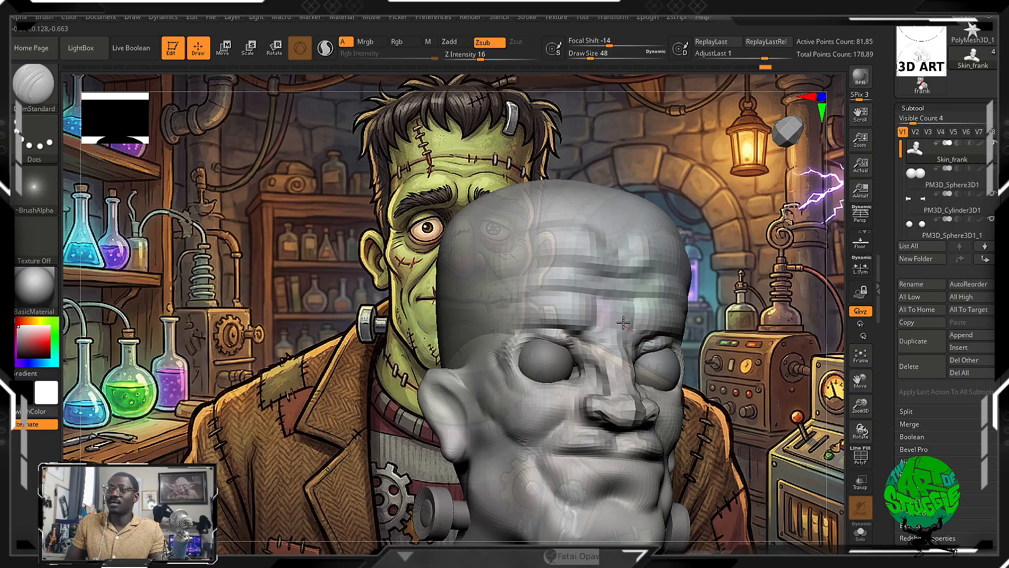
mouse_move(769, 302)
right_down()
mouse_move(738, 303)
mouse_move(745, 354)
mouse_move(752, 334)
mouse_move(745, 338)
right_up()
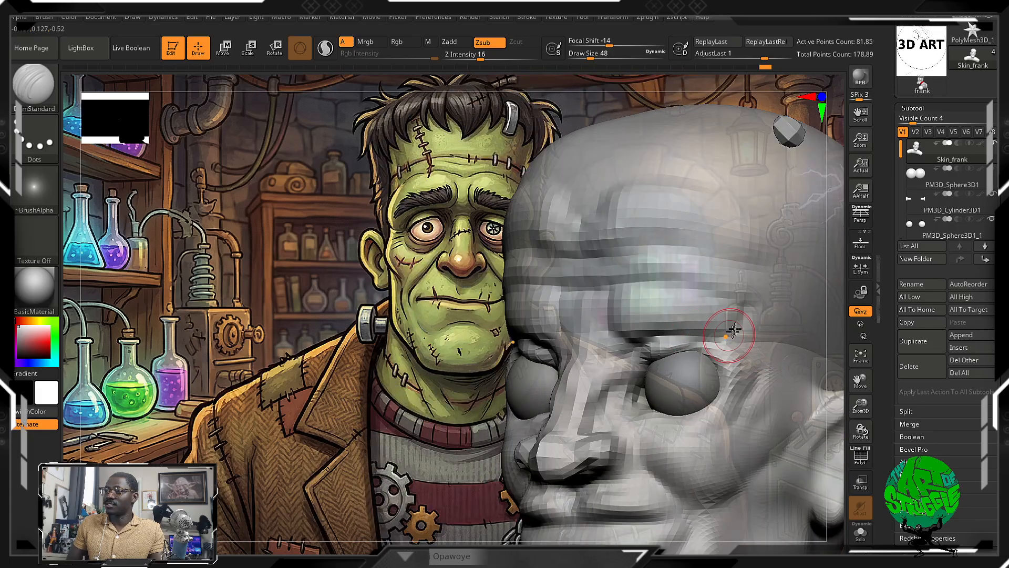
ctrl+right_drag(417, 346, 789, 362)
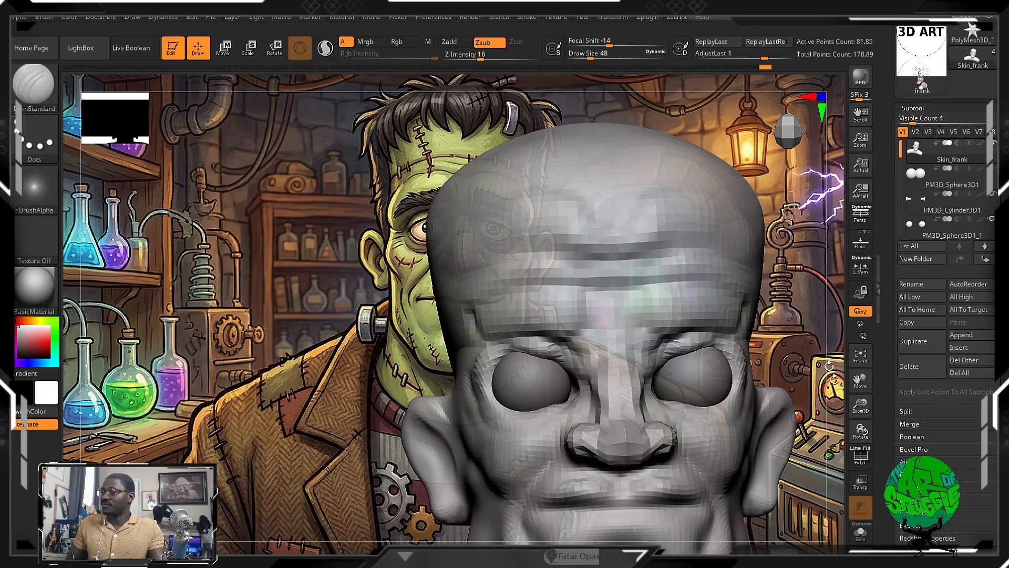
Raise the reference view's model opacity until the bust is fully opaque, and frame the bust beside the reference face.
click(557, 17)
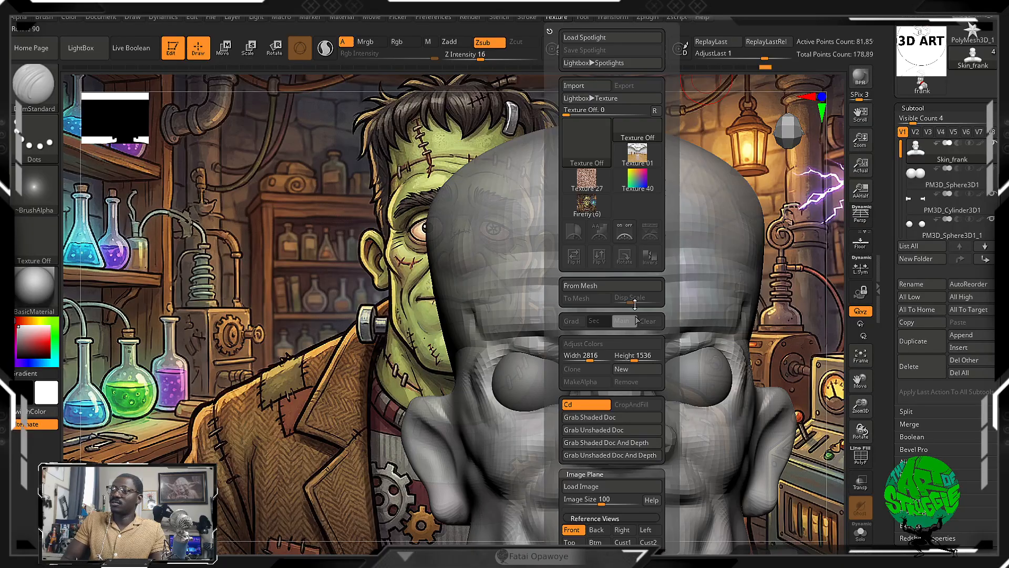
scroll(672, 303, down, 5)
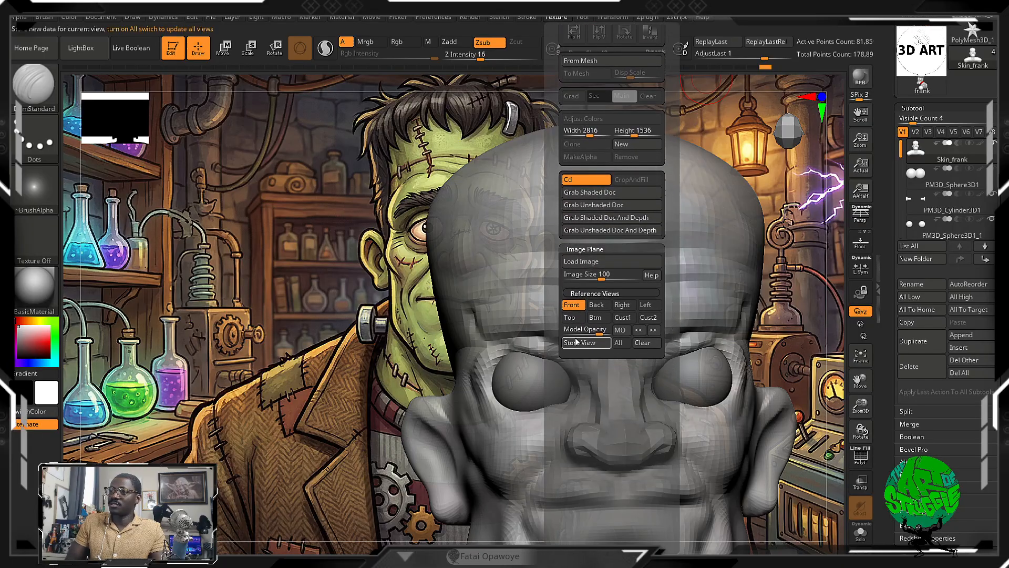
drag(603, 333, 616, 332)
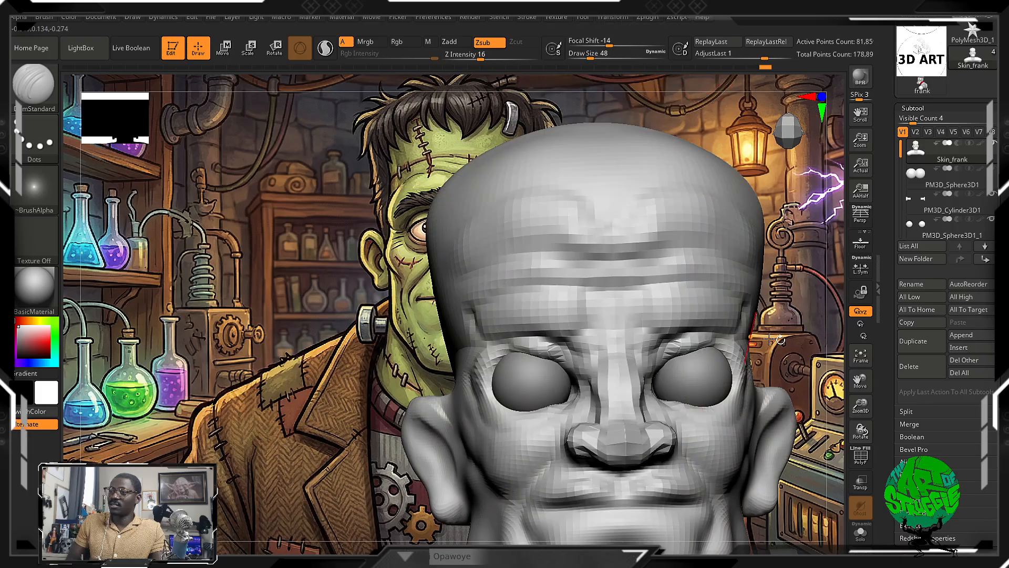
alt+drag(815, 347, 725, 260)
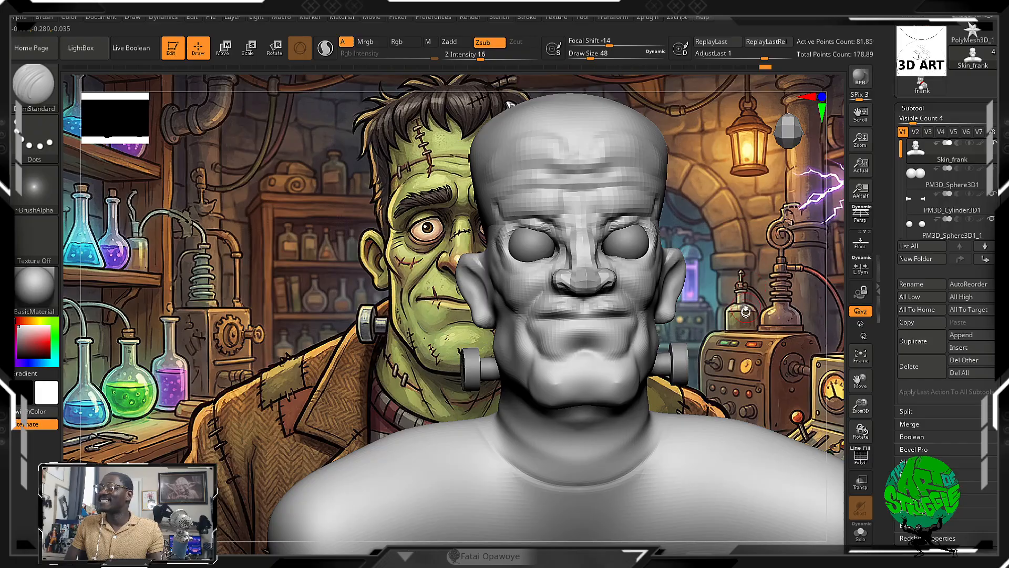
alt+drag(746, 312, 758, 344)
alt+drag(757, 285, 809, 297)
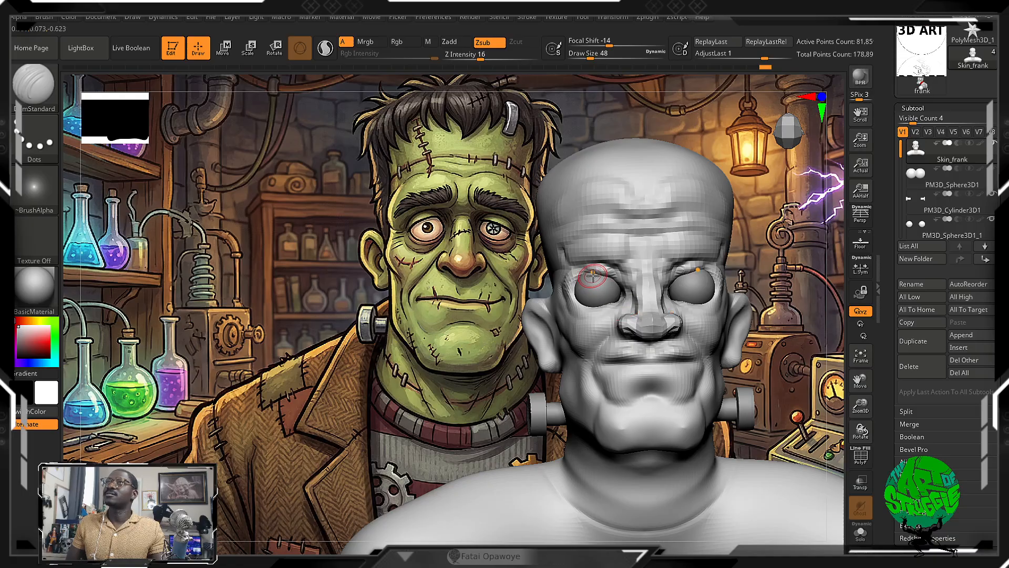
Refine the wrinkle in the middle of the forehead with the DamStandard brush.
drag(622, 238, 635, 271)
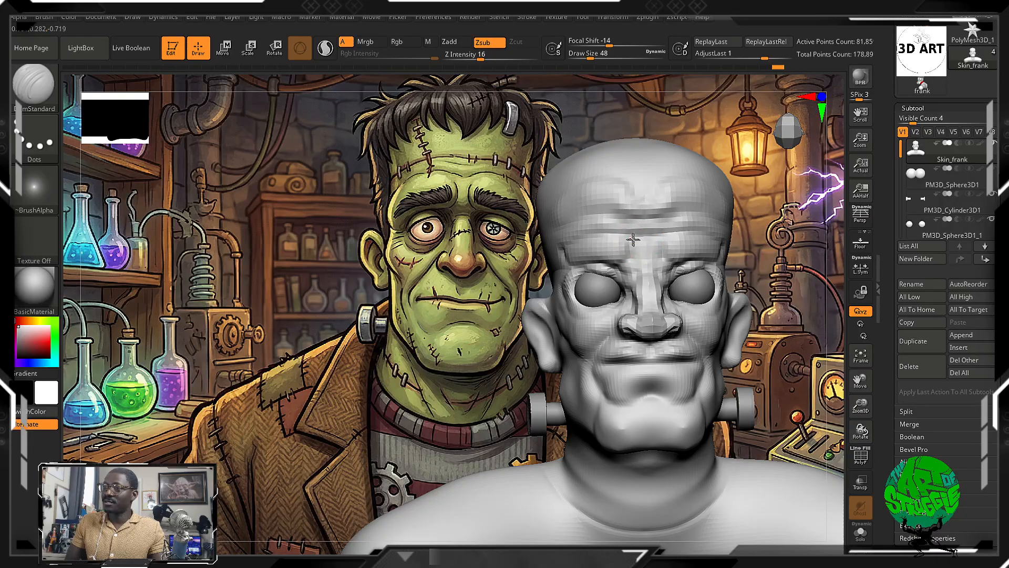
right_drag(635, 248, 625, 275)
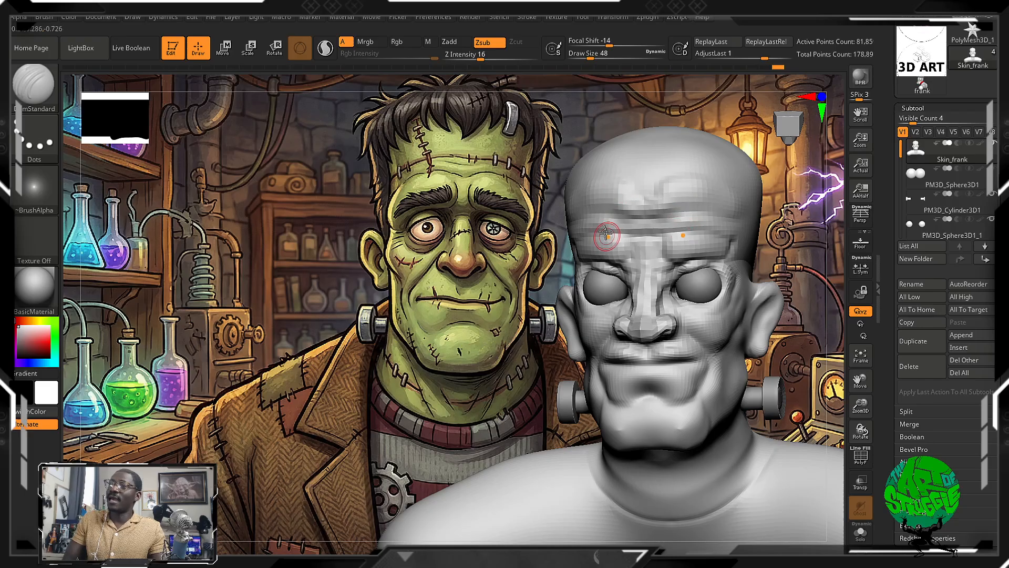
right_drag(610, 226, 626, 190)
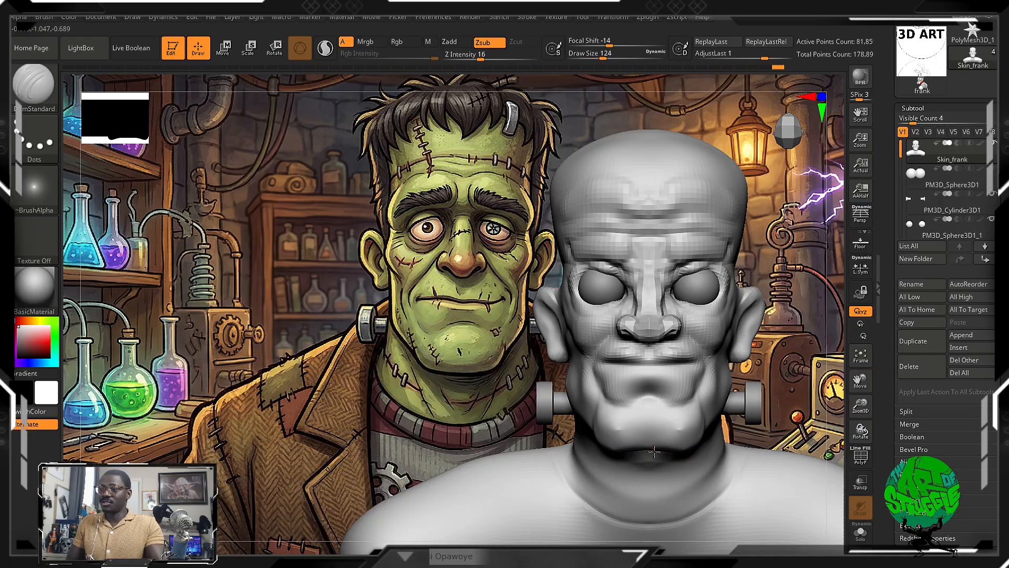
Adjust the lower edge of the chin from the front with the Move brush at draw size 124.
key(b)
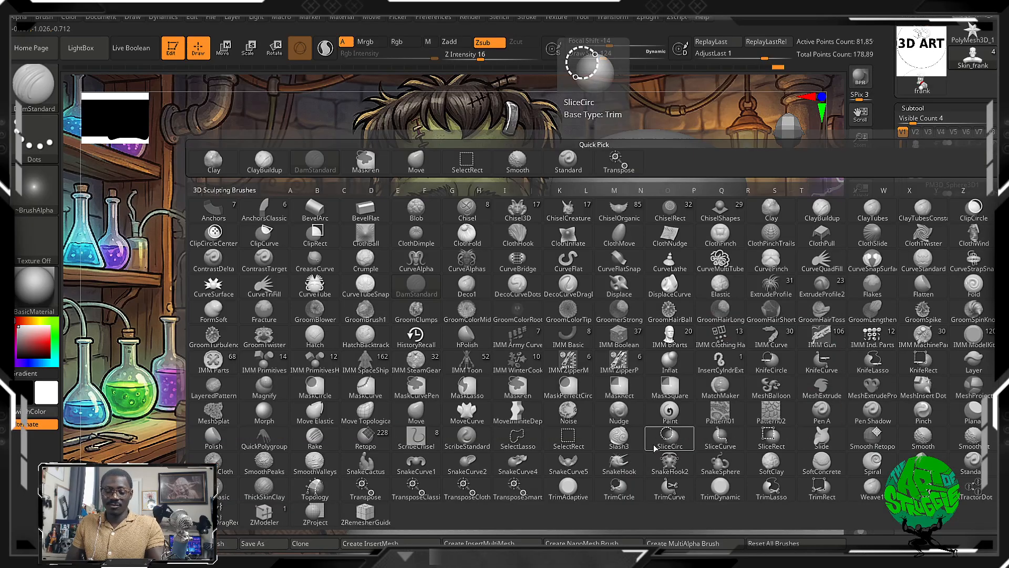
key(m)
key(v)
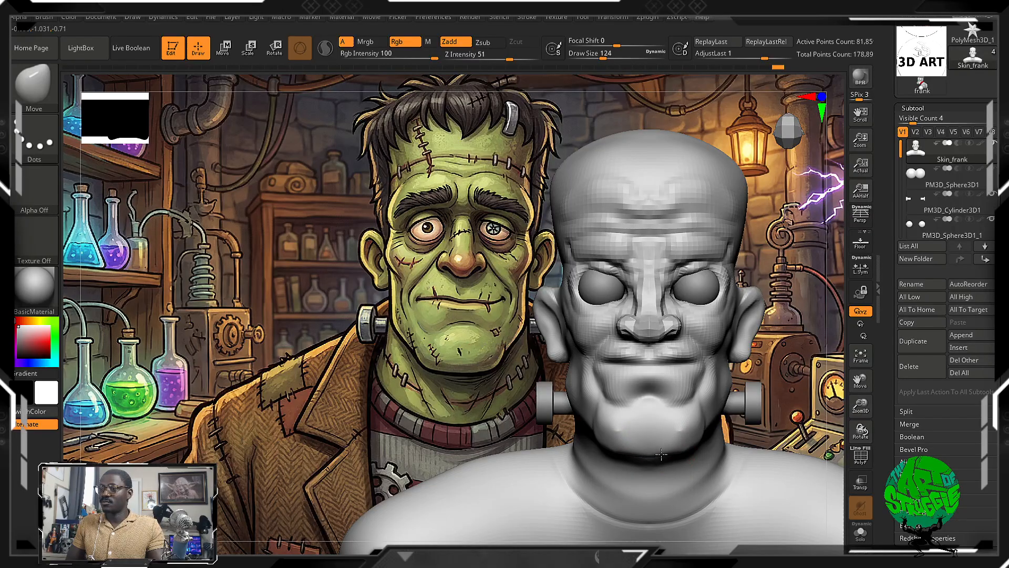
drag(661, 453, 669, 451)
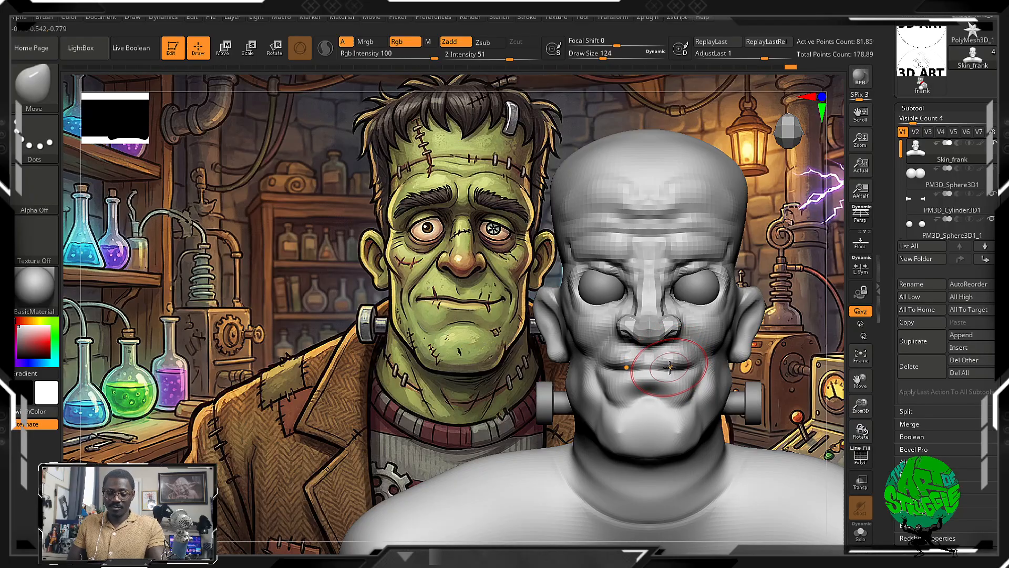
Build up the lips and the area above the mouth with the ClayBuildup brush at draw size 32.
key(b)
key(c)
key(b)
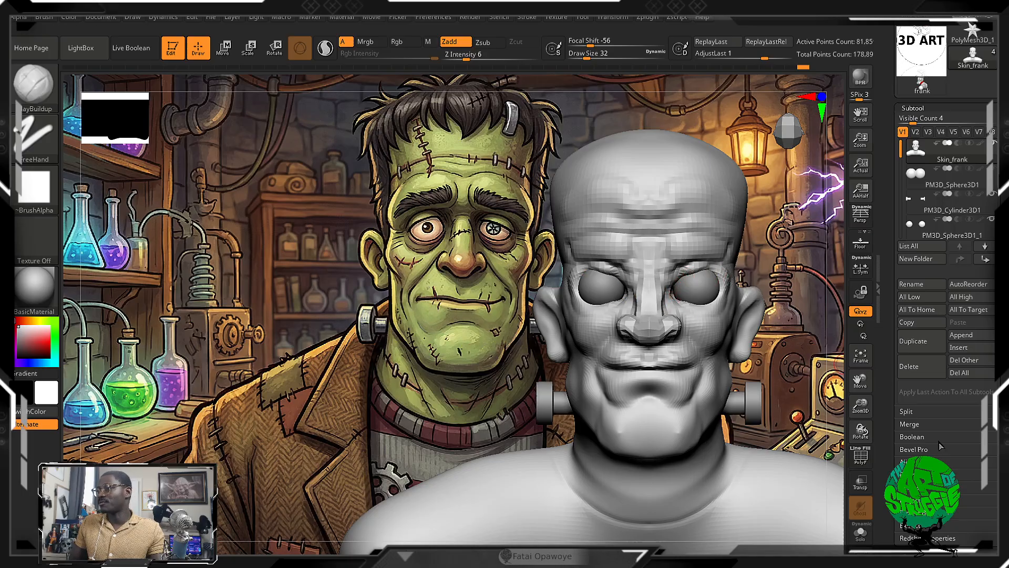
Open the ZRemesher settings in the skin mesh's Geometry options.
drag(892, 387, 892, 328)
drag(885, 420, 885, 287)
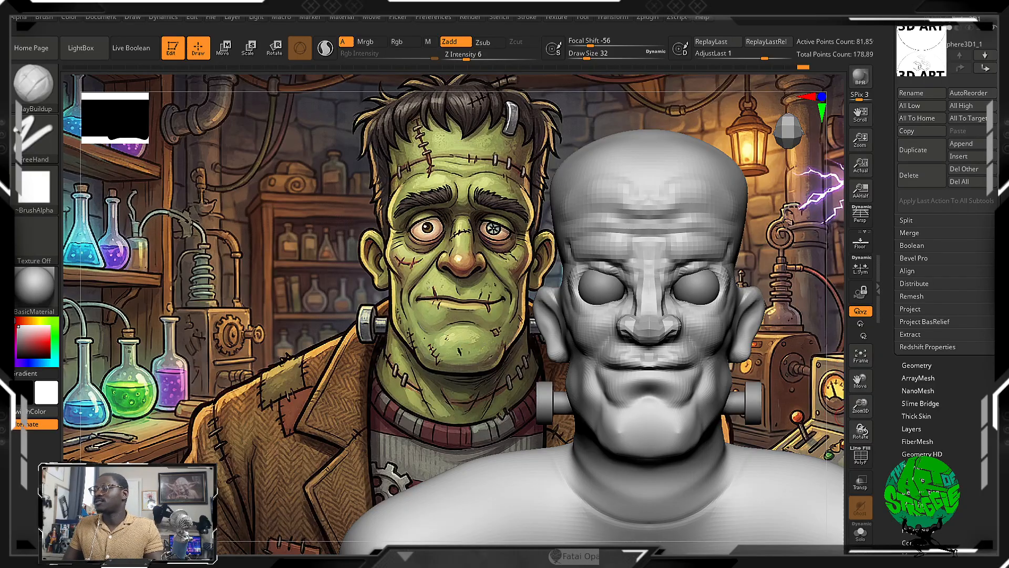
drag(988, 453, 978, 371)
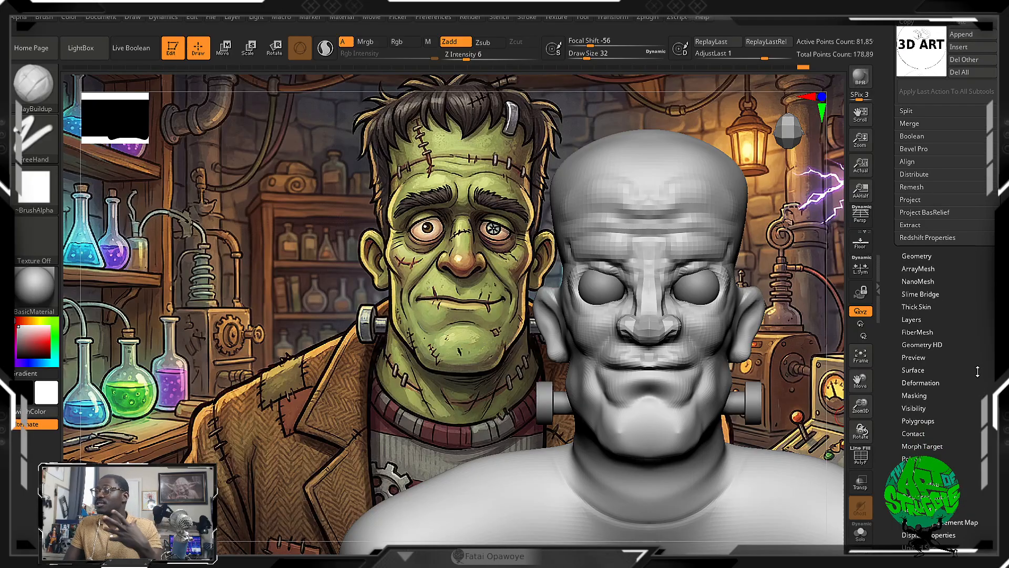
click(917, 256)
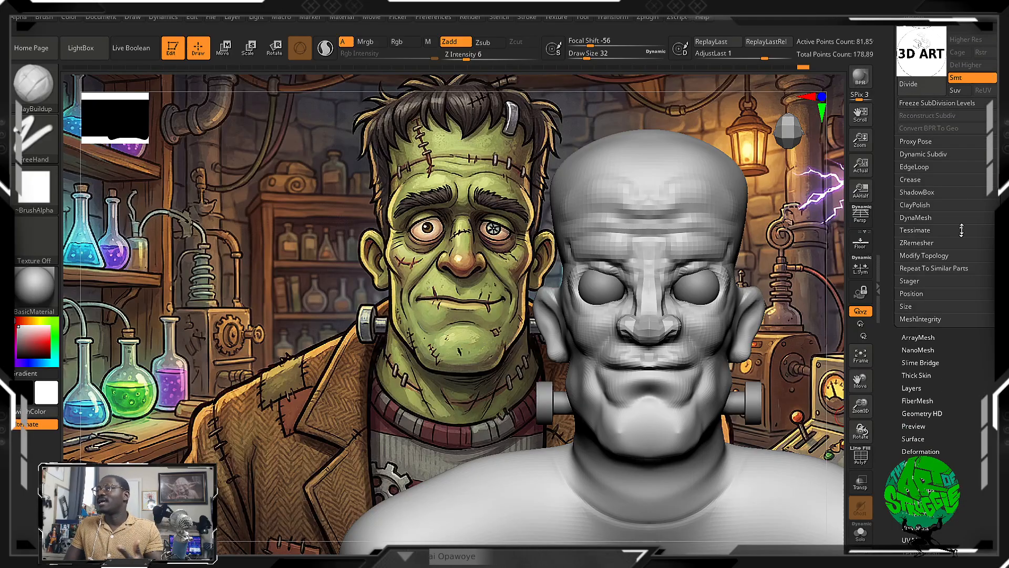
click(921, 256)
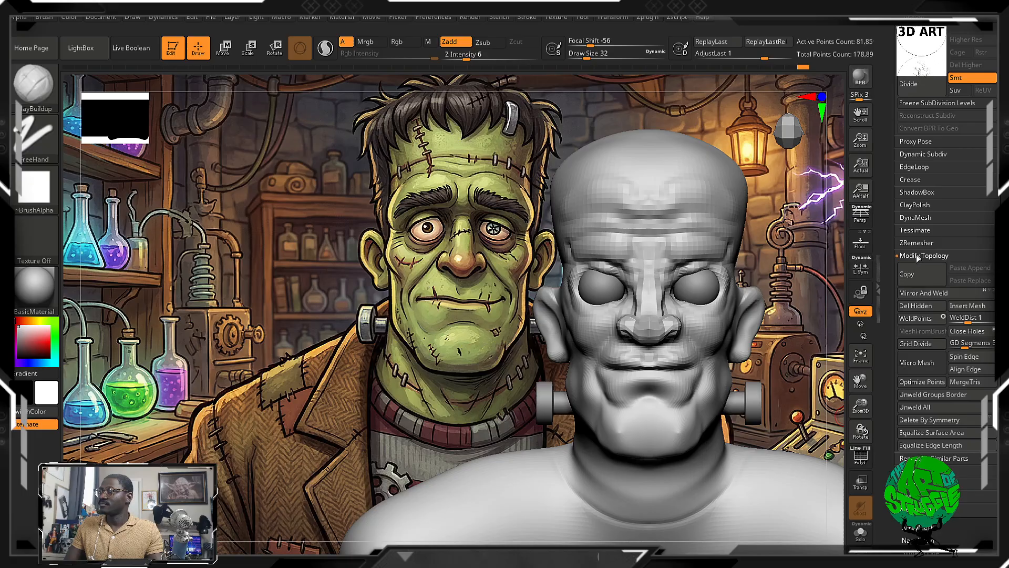
drag(972, 256, 972, 248)
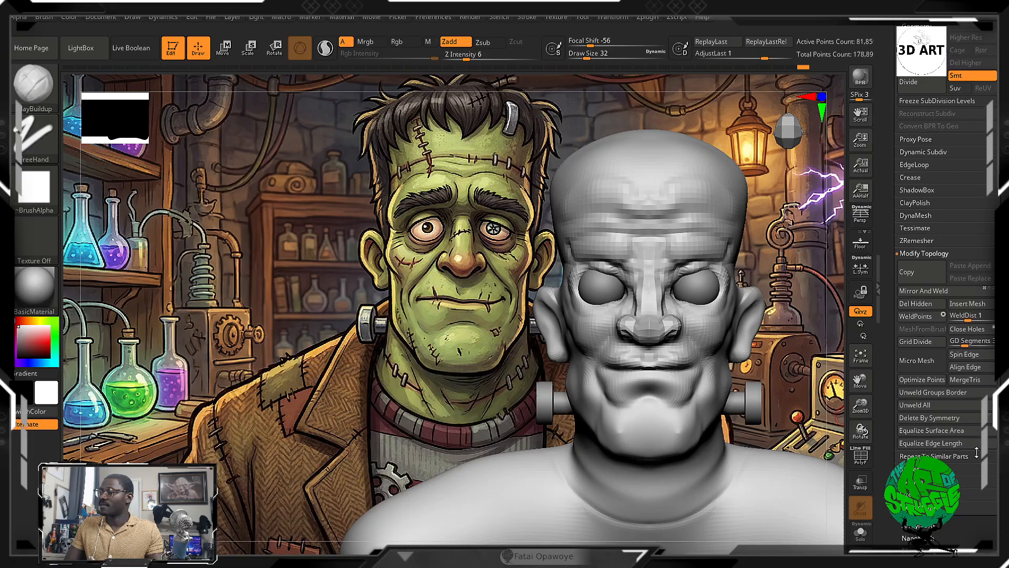
click(934, 254)
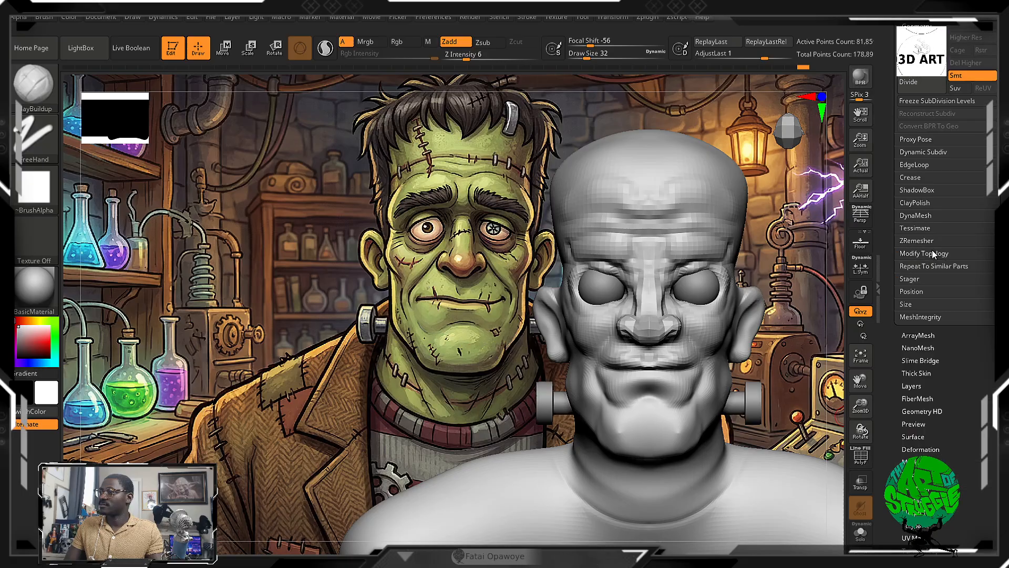
click(933, 254)
click(916, 228)
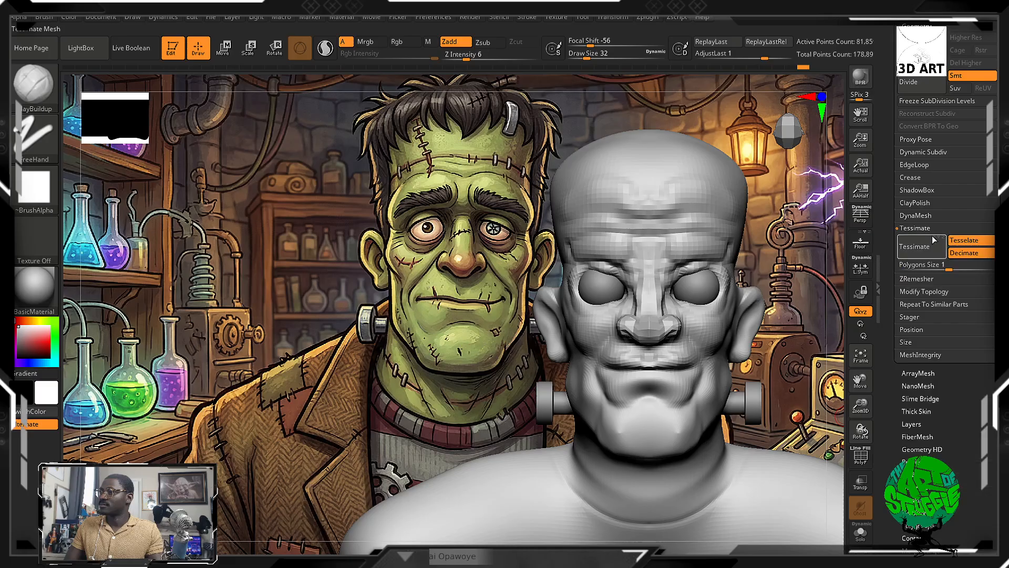
click(925, 280)
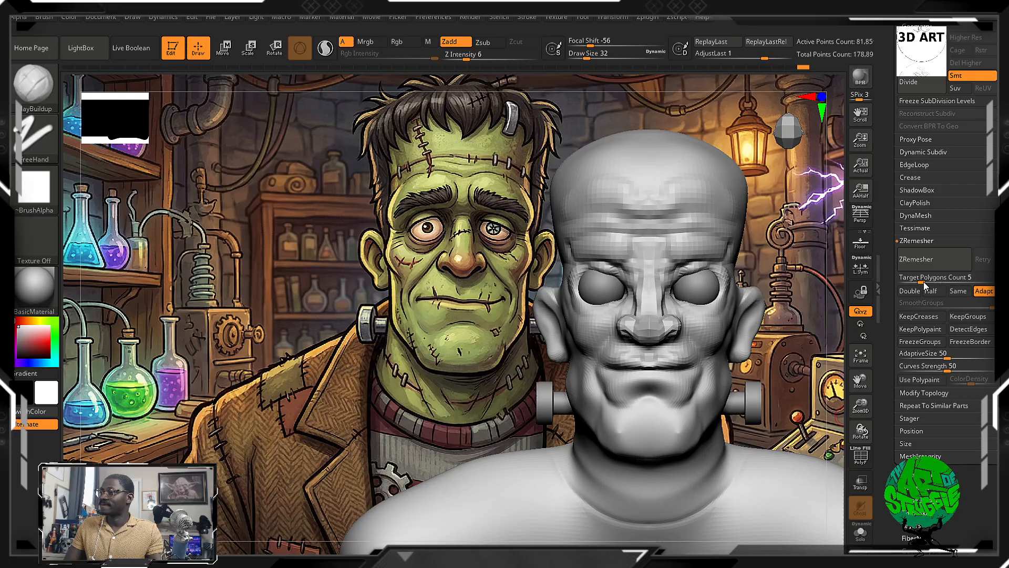
click(916, 474)
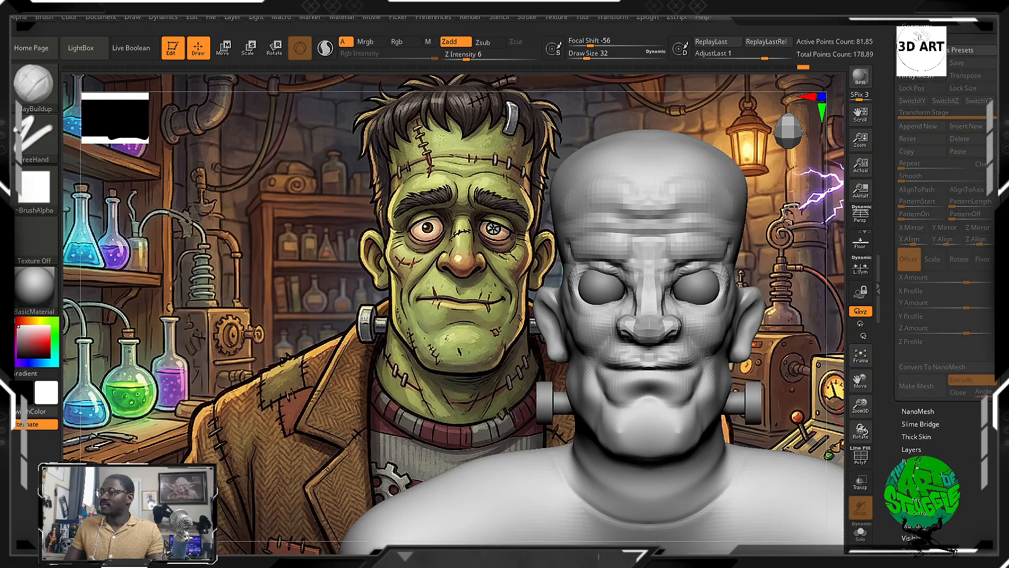
scroll(927, 449, up, 5)
click(920, 306)
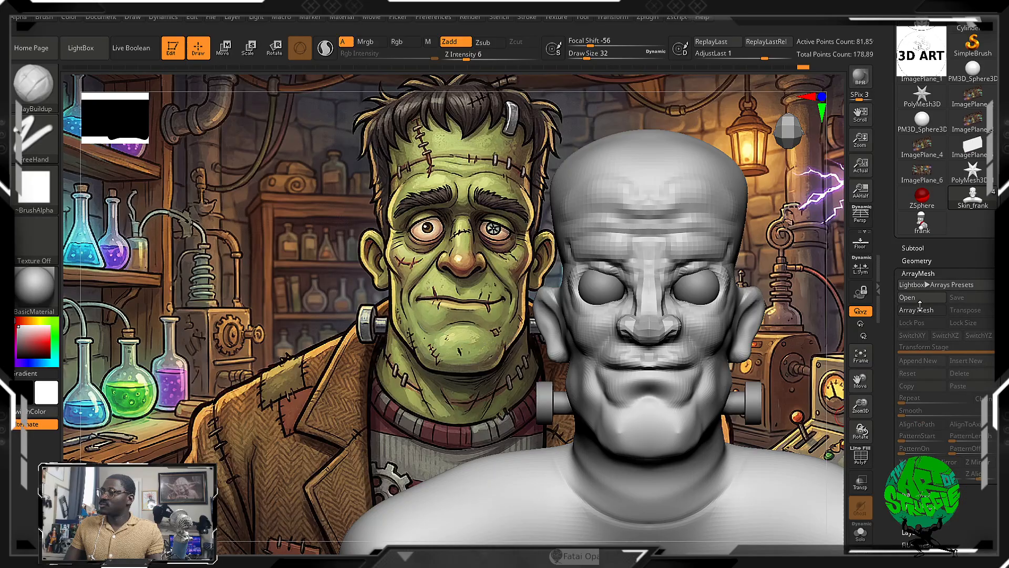
click(918, 260)
scroll(921, 305, down, 3)
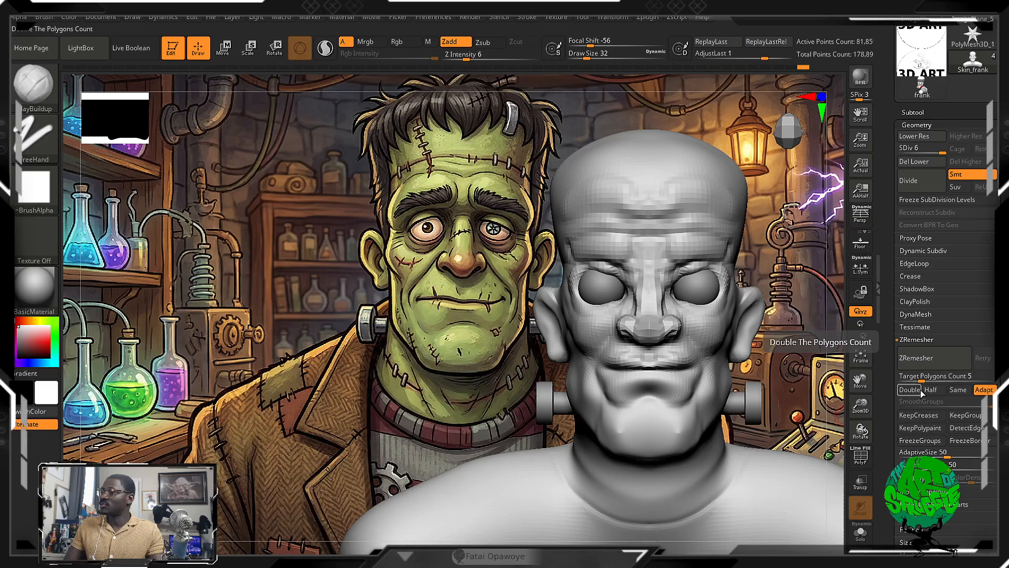
Try to remesh the skin with ZRemesher at the Same polygon count, and turn on the polyframe display.
click(953, 391)
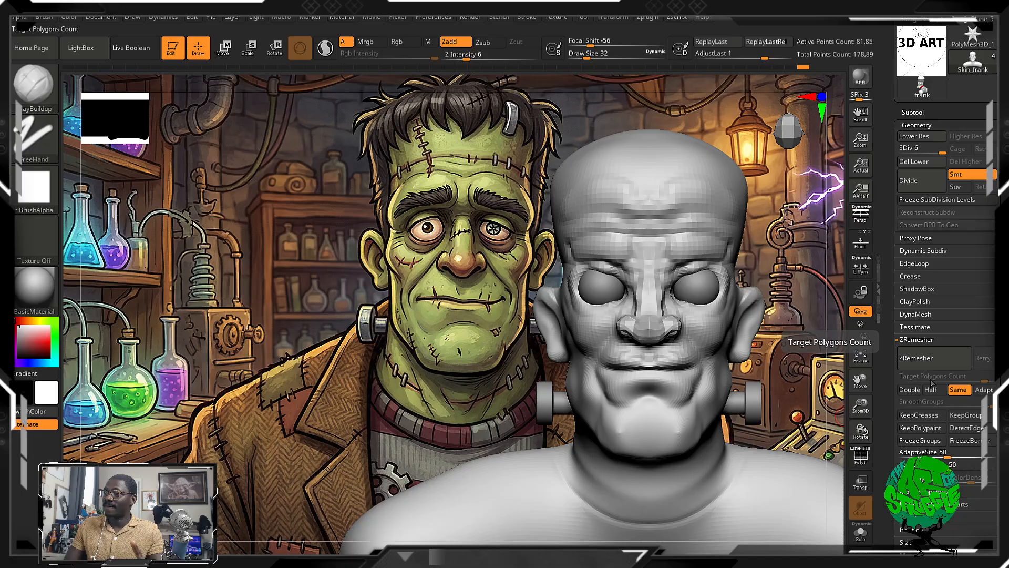
click(930, 358)
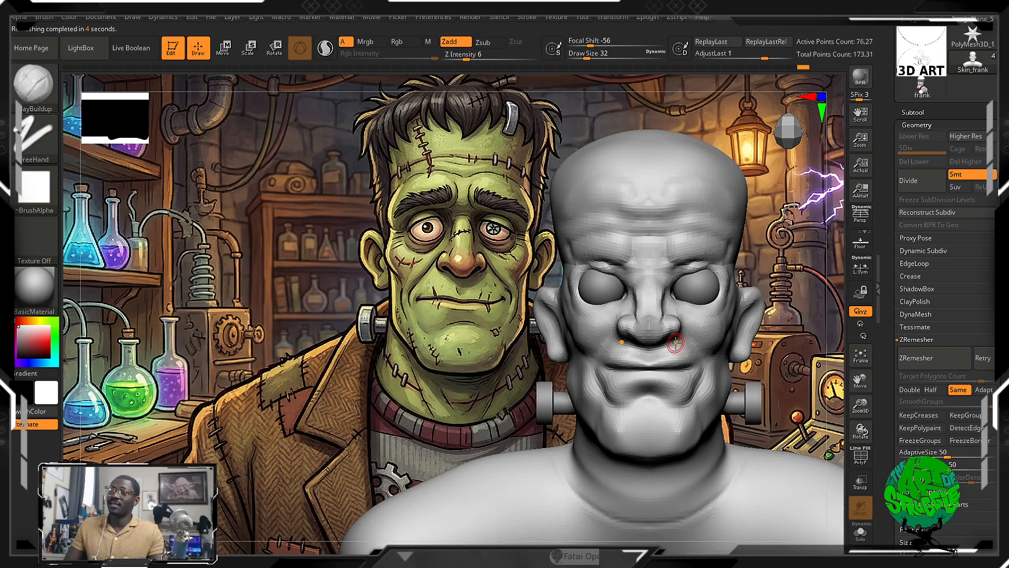
click(859, 460)
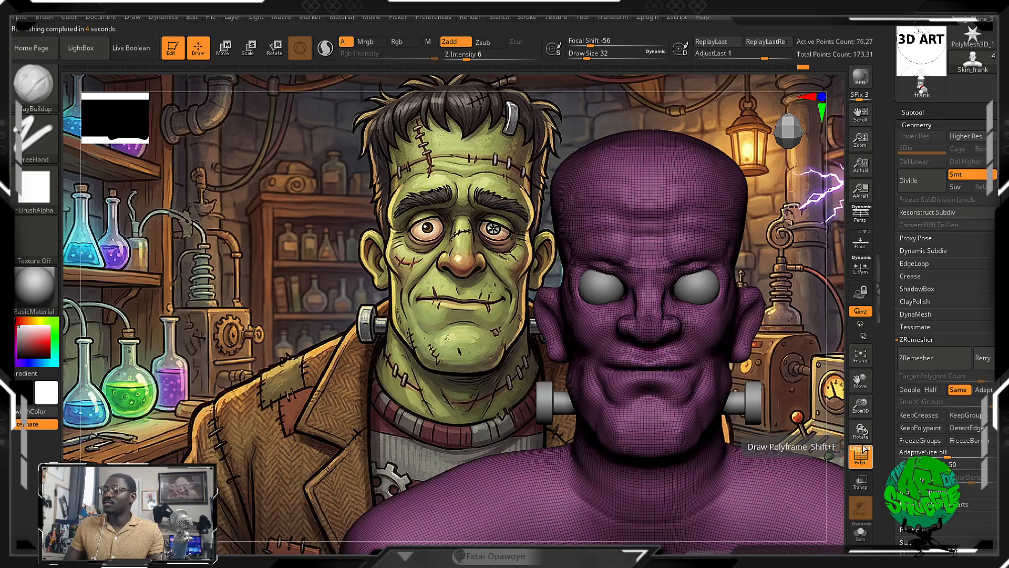
key(ctrl+z)
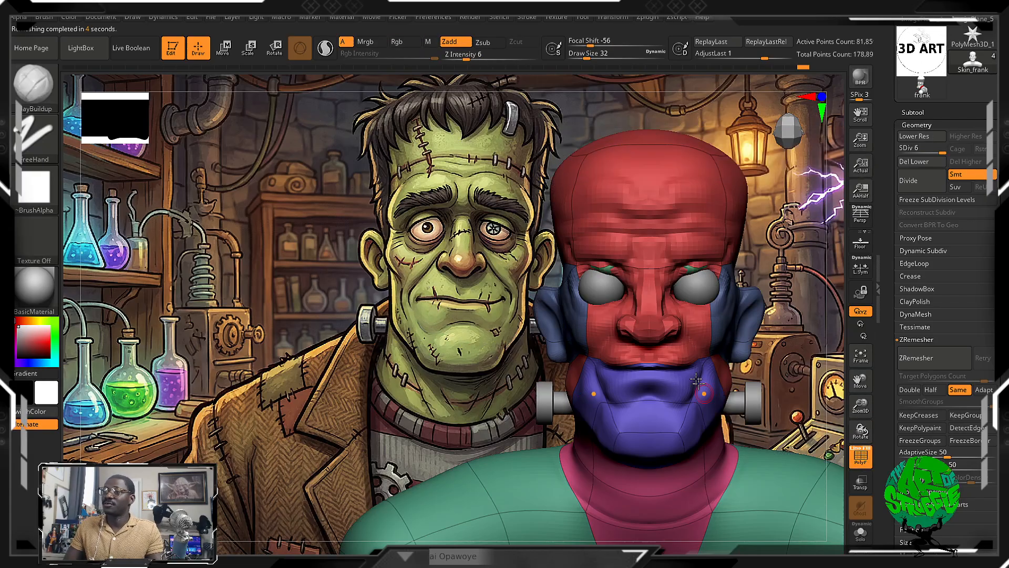
Try a ZRemesher pass on the skin with KeepGroups enabled, and examine the new topology up close on the face.
alt+drag(794, 329, 691, 305)
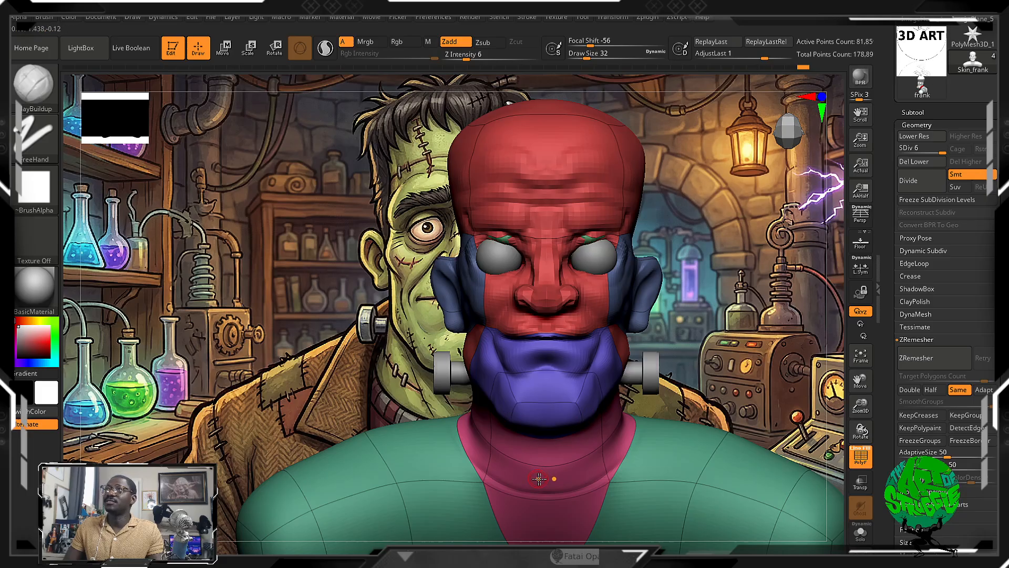
click(962, 415)
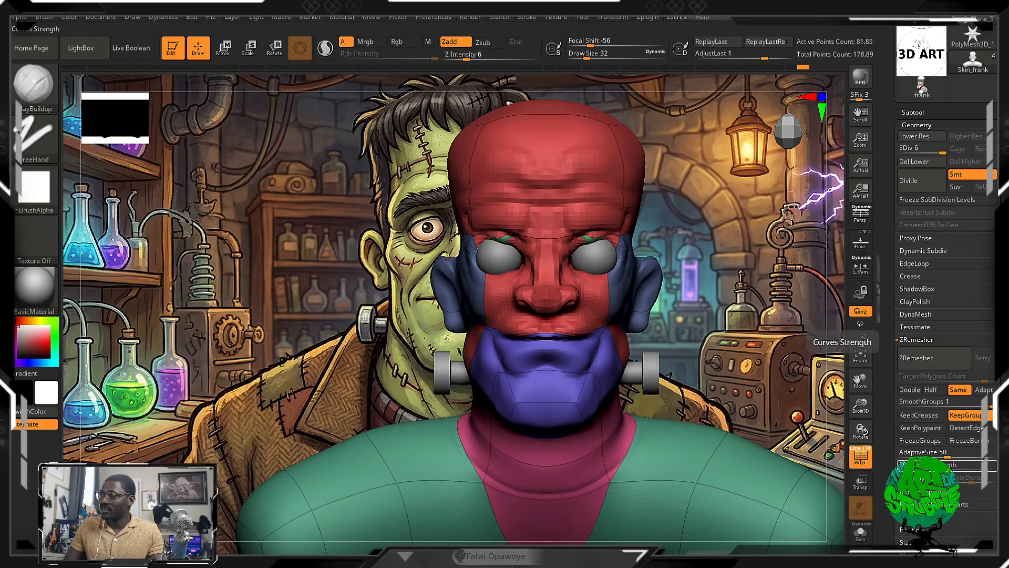
click(935, 358)
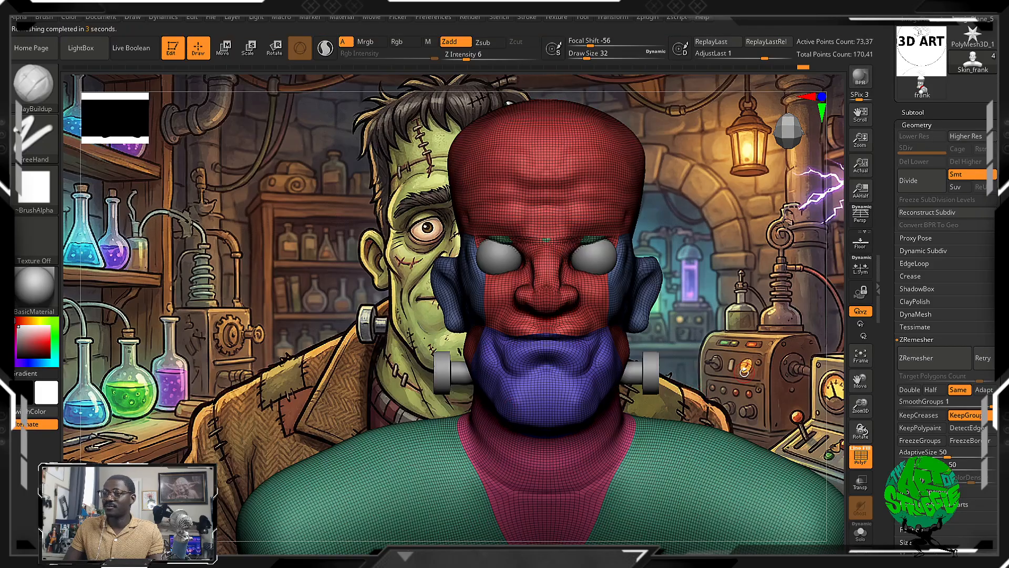
alt+drag(730, 358, 733, 515)
mouse_move(803, 469)
mouse_down()
mouse_move(757, 481)
mouse_move(764, 491)
mouse_move(805, 451)
mouse_up()
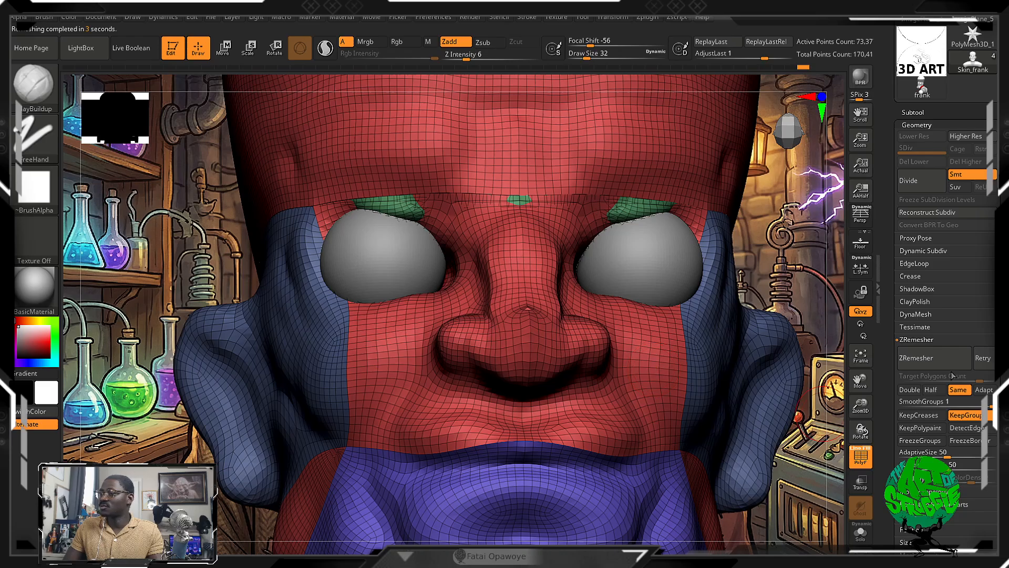
key(ctrl+z)
Remesh the skin again with ZRemesher, using the Same polygon count and keeping its polygroups.
mouse_move(815, 378)
alt+mouse_down()
mouse_move(825, 444)
mouse_move(837, 427)
mouse_move(847, 440)
mouse_move(809, 458)
alt+mouse_up()
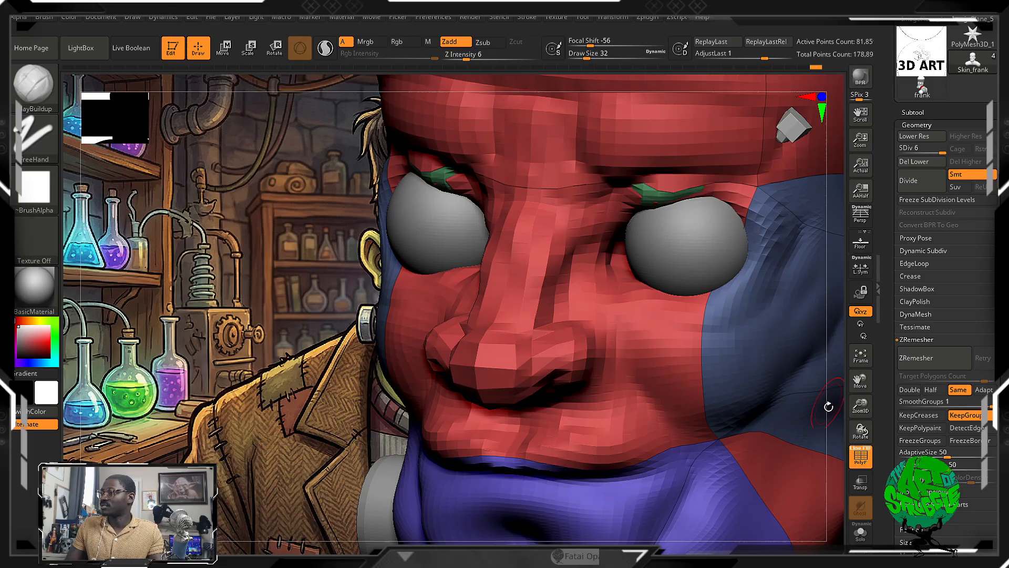
drag(834, 400, 815, 368)
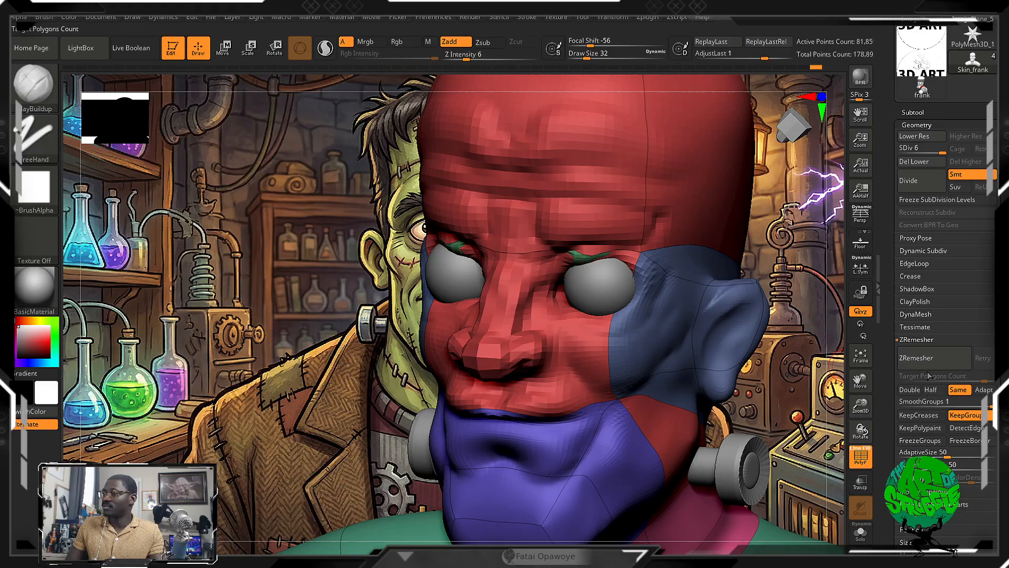
click(932, 363)
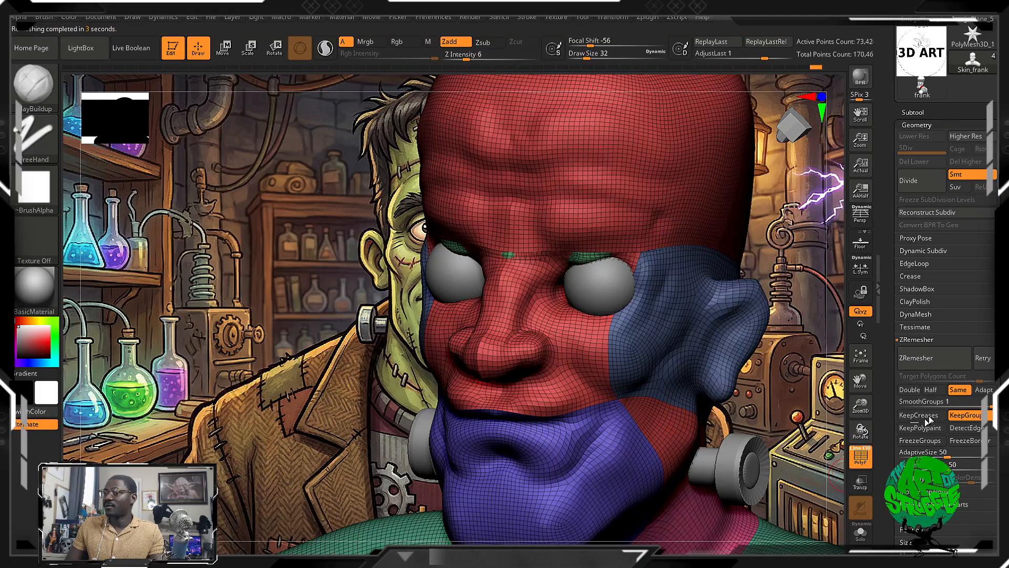
Check the remeshed face from the front and turn off the polyframe display.
shift+right_drag(705, 383, 682, 401)
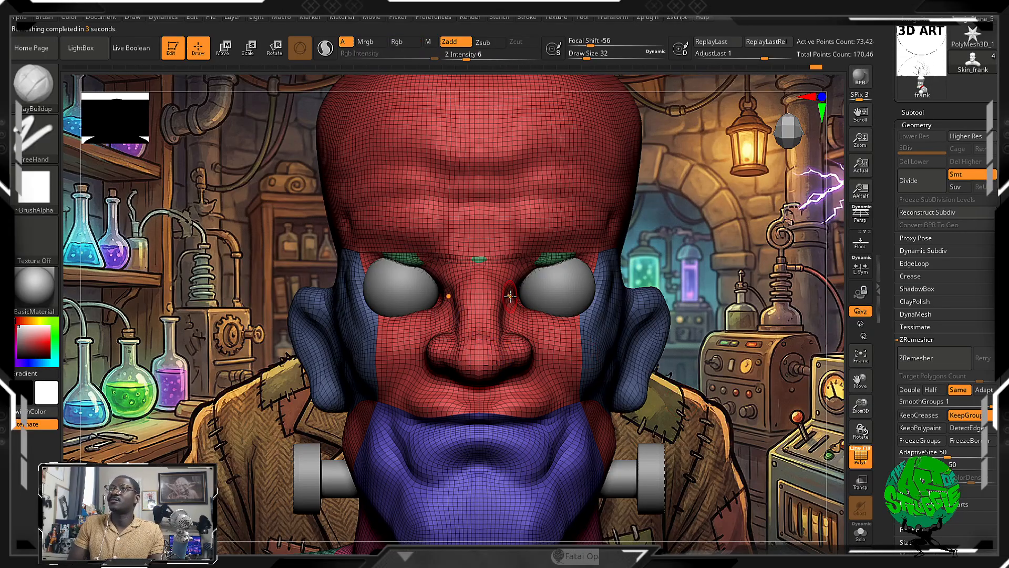
drag(732, 395, 692, 359)
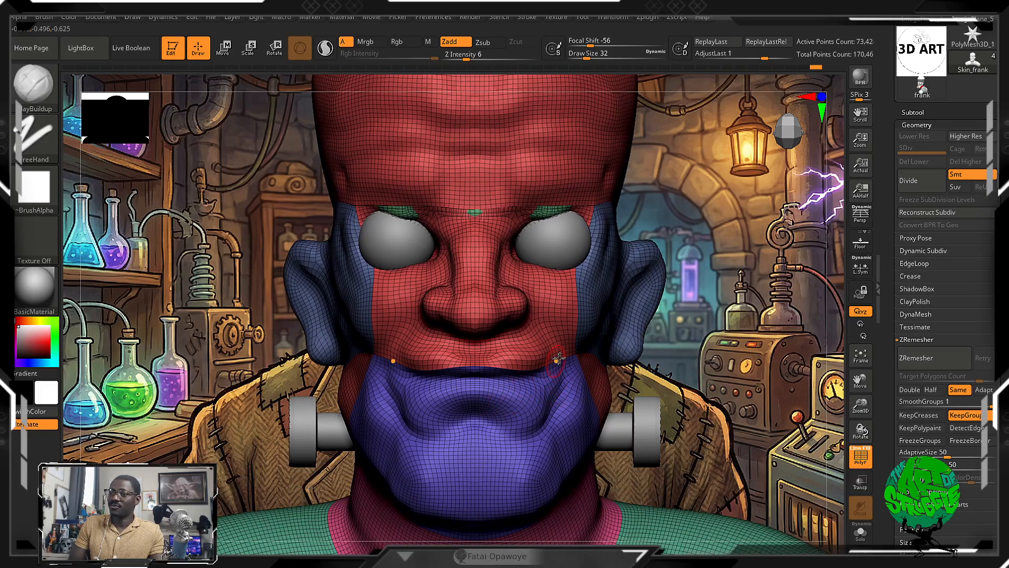
key(shift+f)
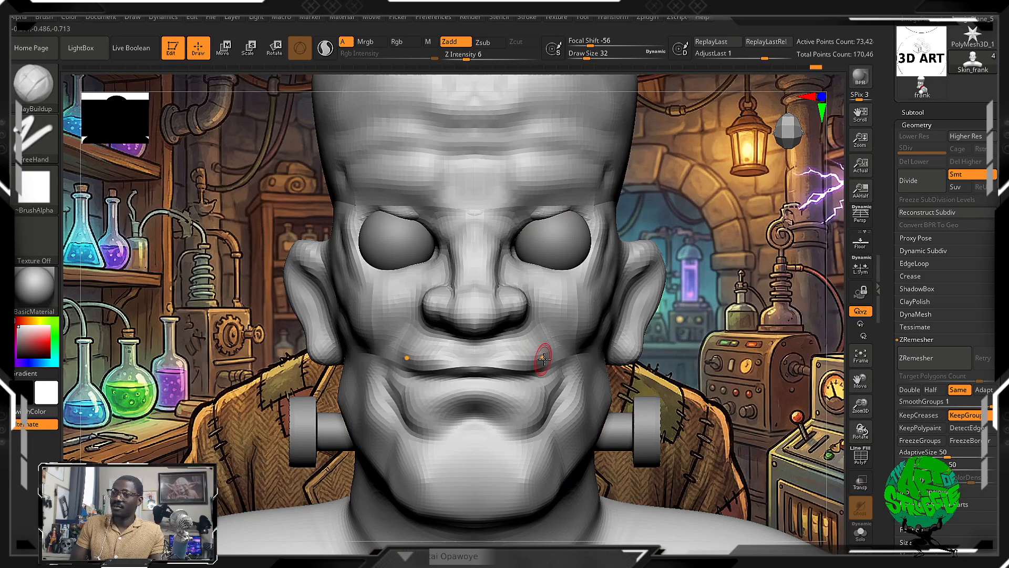
alt+drag(751, 374, 736, 301)
alt+drag(638, 273, 757, 368)
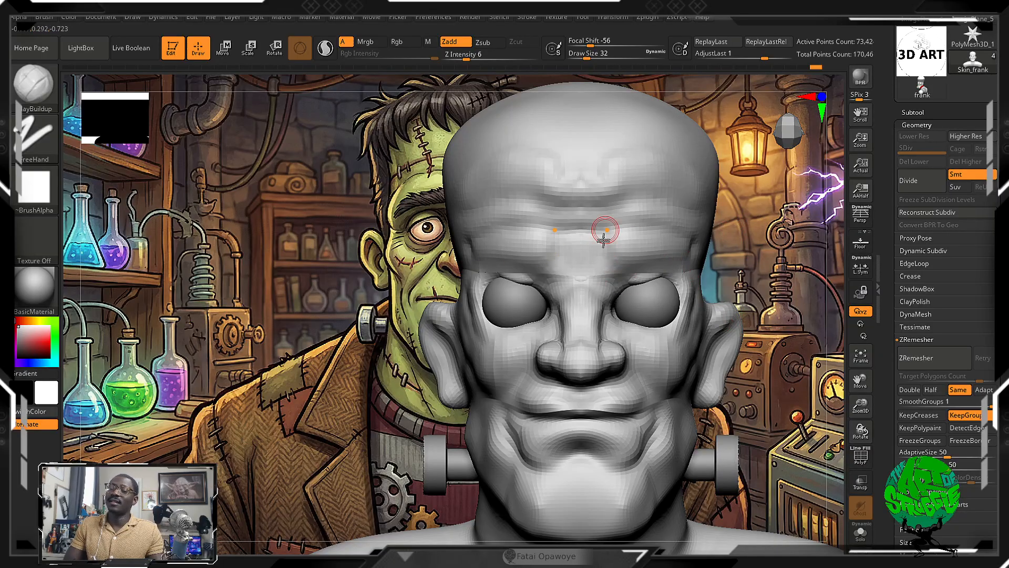
Select the DamStandard brush and inspect the remeshed head from behind the ear and from the front.
key(b)
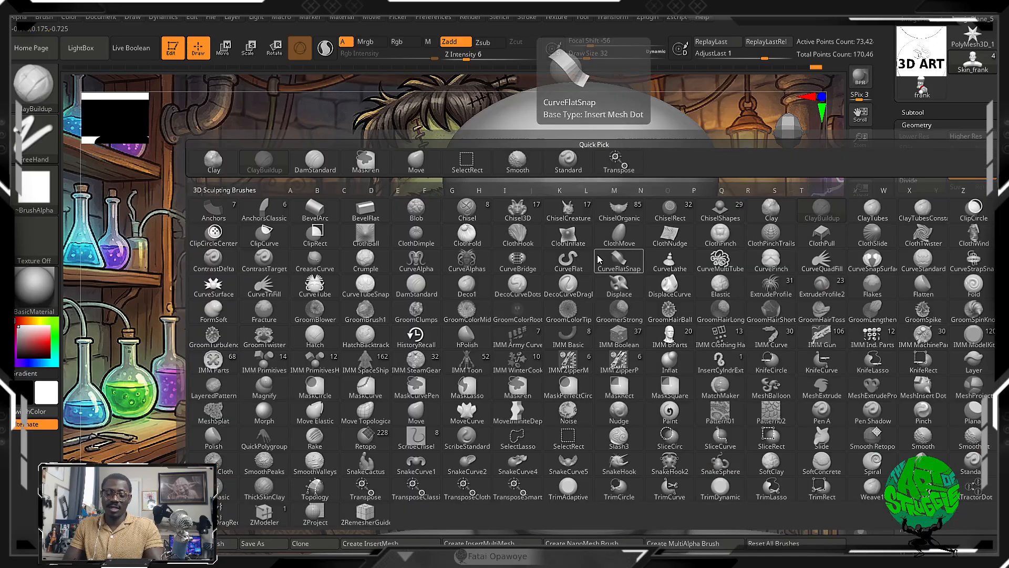
key(d)
key(s)
mouse_move(775, 290)
alt+mouse_down()
mouse_move(778, 258)
mouse_move(812, 300)
mouse_move(725, 303)
mouse_move(711, 295)
mouse_move(732, 267)
mouse_move(741, 302)
mouse_move(731, 302)
mouse_move(746, 328)
mouse_move(735, 286)
mouse_move(721, 288)
mouse_move(752, 297)
mouse_move(728, 284)
mouse_move(750, 261)
mouse_move(706, 250)
mouse_move(708, 277)
alt+mouse_up()
ctrl+shift+click(729, 250)
ctrl+shift+click(752, 337)
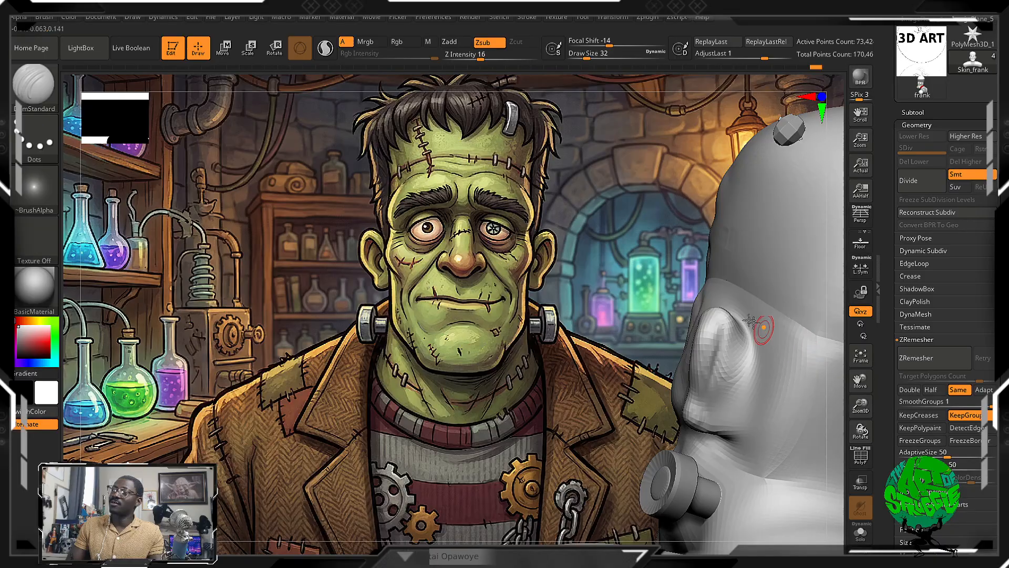
drag(437, 302, 362, 301)
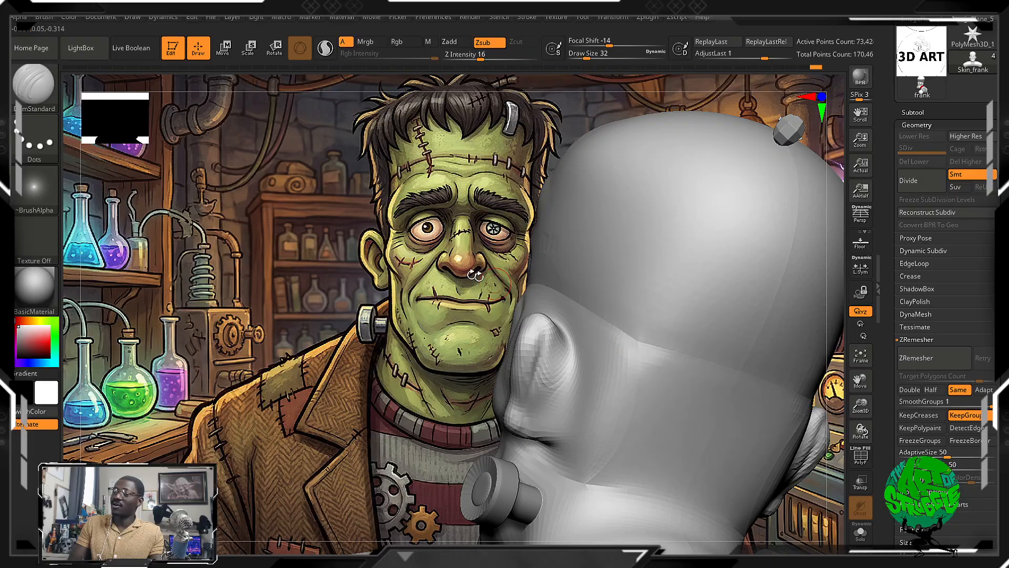
mouse_move(448, 280)
mouse_down()
mouse_move(462, 299)
mouse_move(528, 312)
mouse_up()
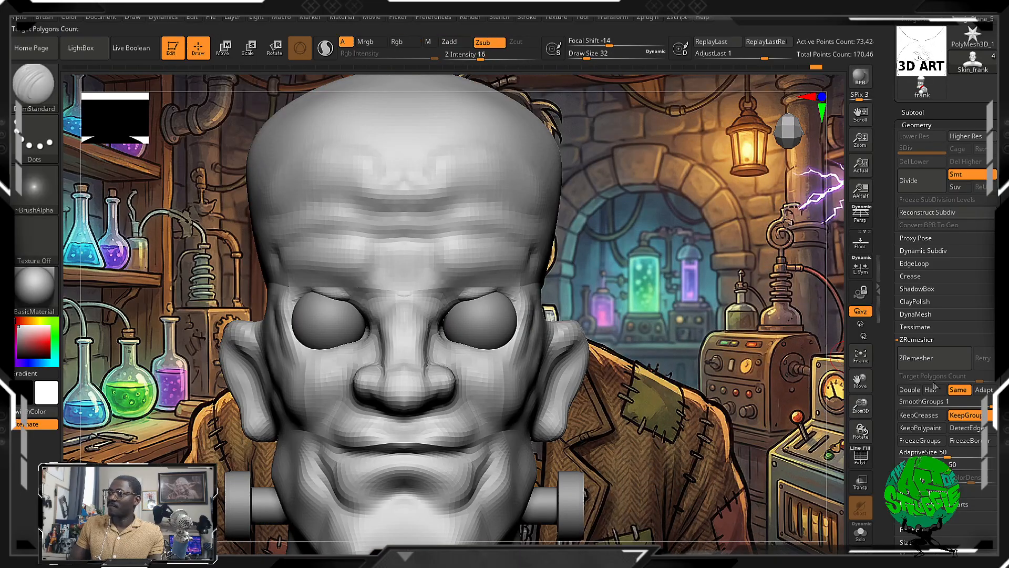
scroll(955, 434, down, 3)
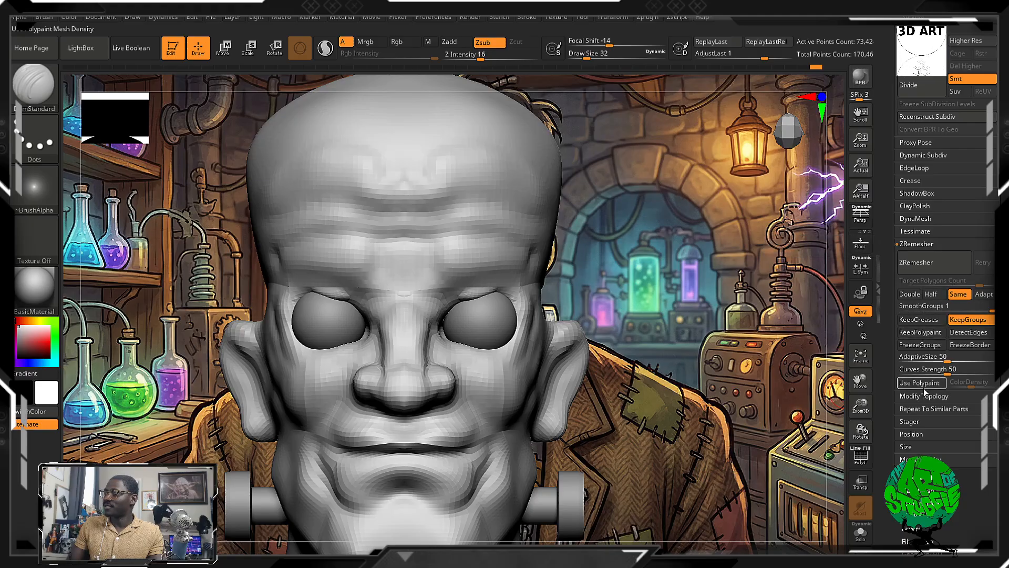
key(ctrl+s)
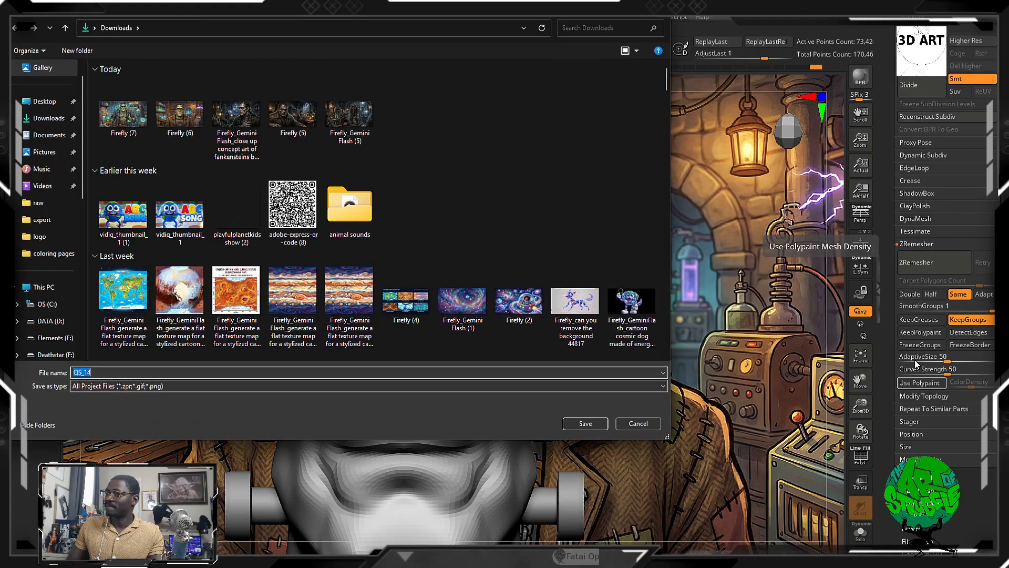
click(623, 424)
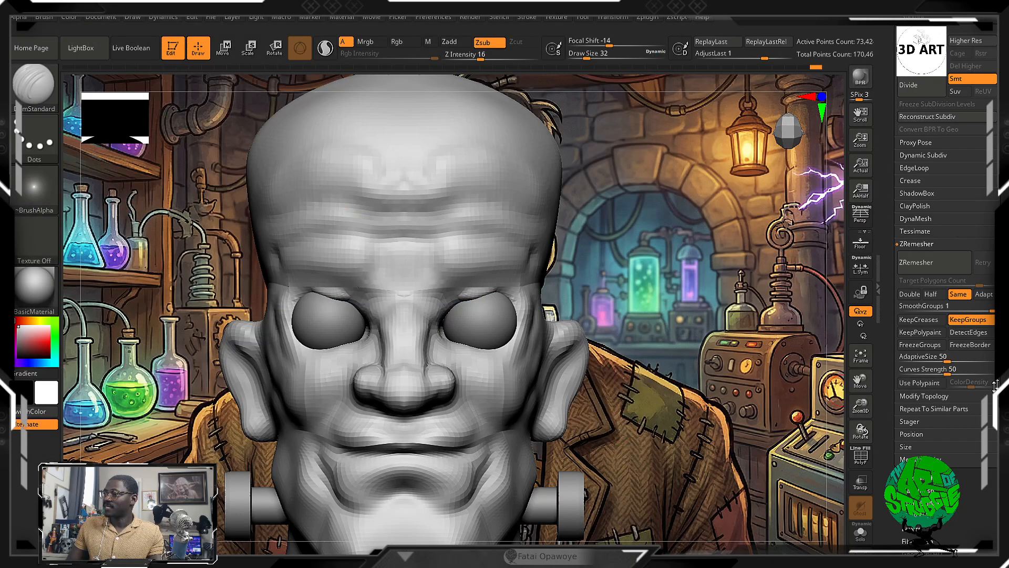
Try a DynaMesh rebuild of the skin at resolution 24 with Groups enabled.
click(915, 218)
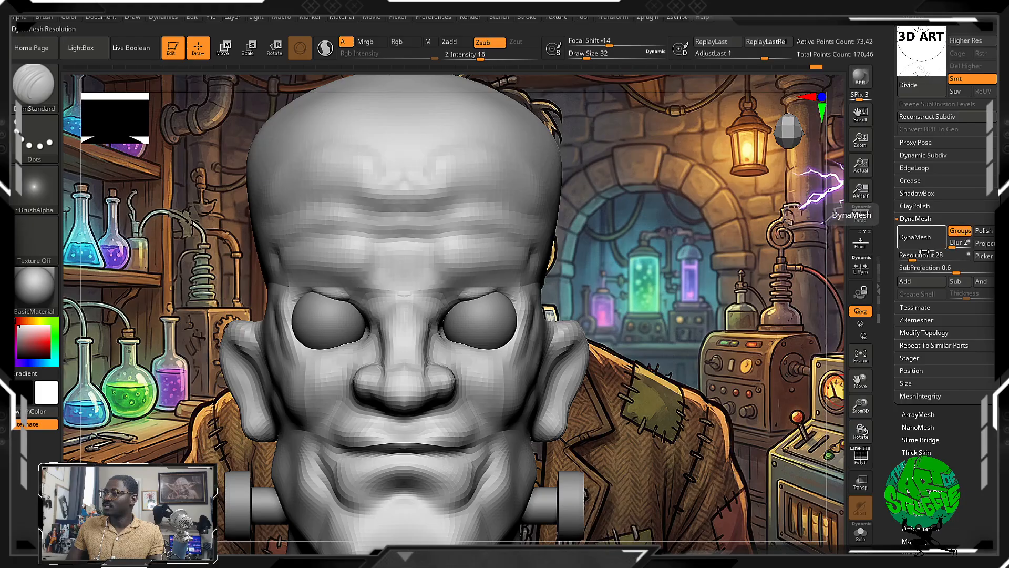
drag(912, 257, 902, 259)
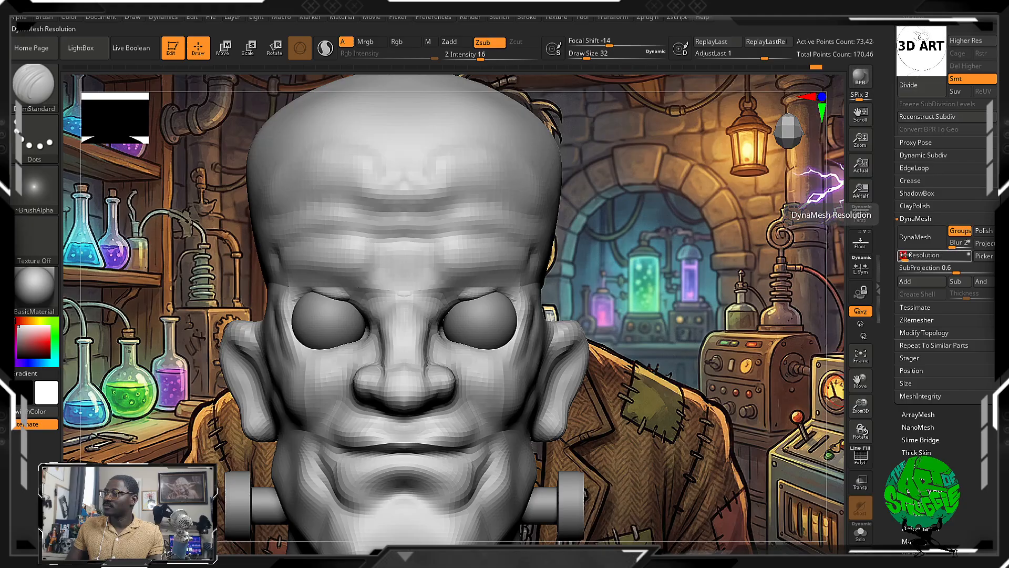
click(915, 237)
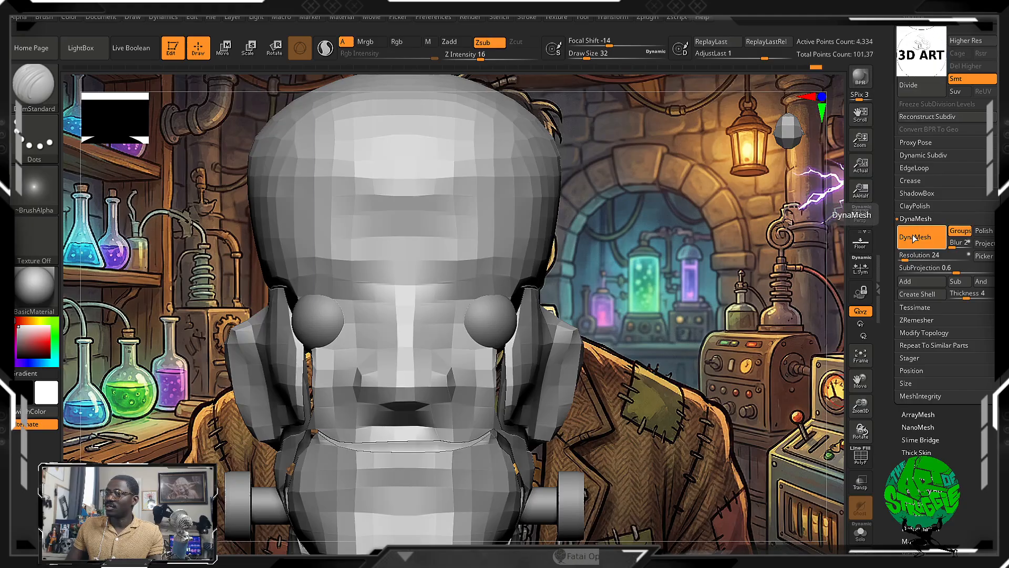
key(ctrl+z)
Try DynaMesh on the skin at resolution 576 with Groups disabled, and examine its polyframe around the eye.
drag(905, 257, 926, 259)
click(920, 239)
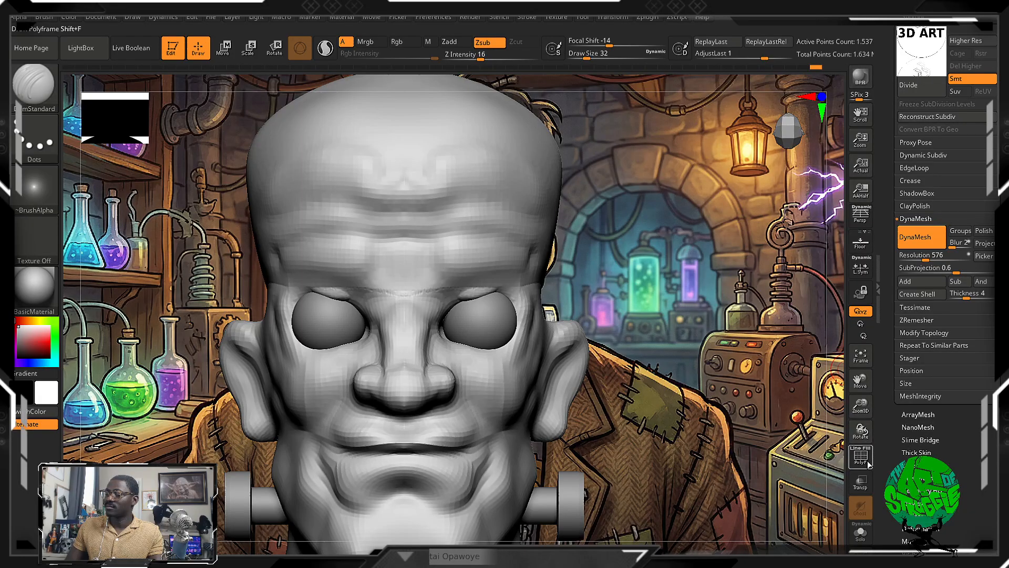
click(860, 456)
drag(810, 434, 699, 326)
alt+drag(664, 288, 827, 306)
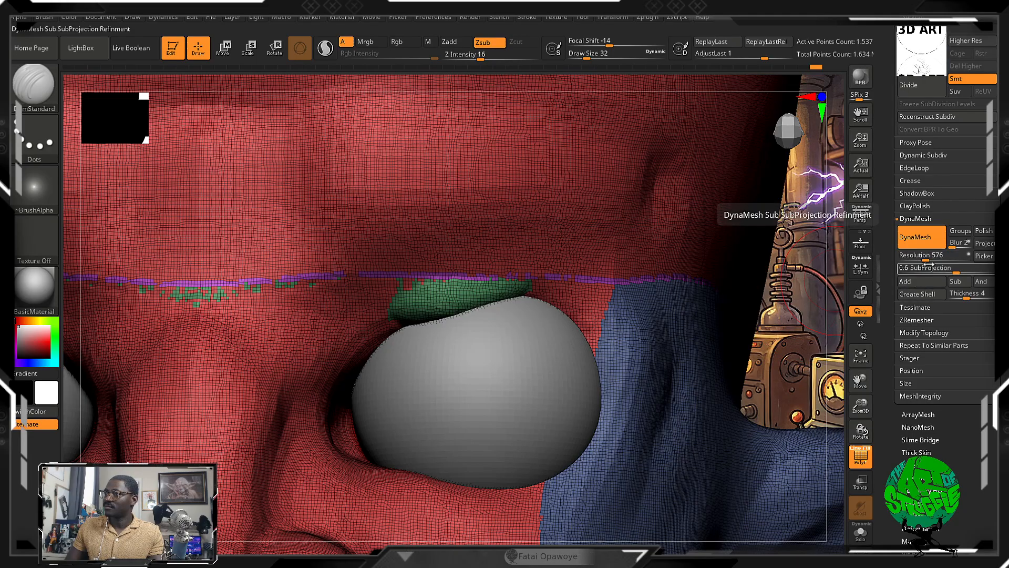
Undo the resolution 576 DynaMesh and rebuild the skin at resolution 320 with SubProjection 0.2931.
drag(939, 268, 919, 256)
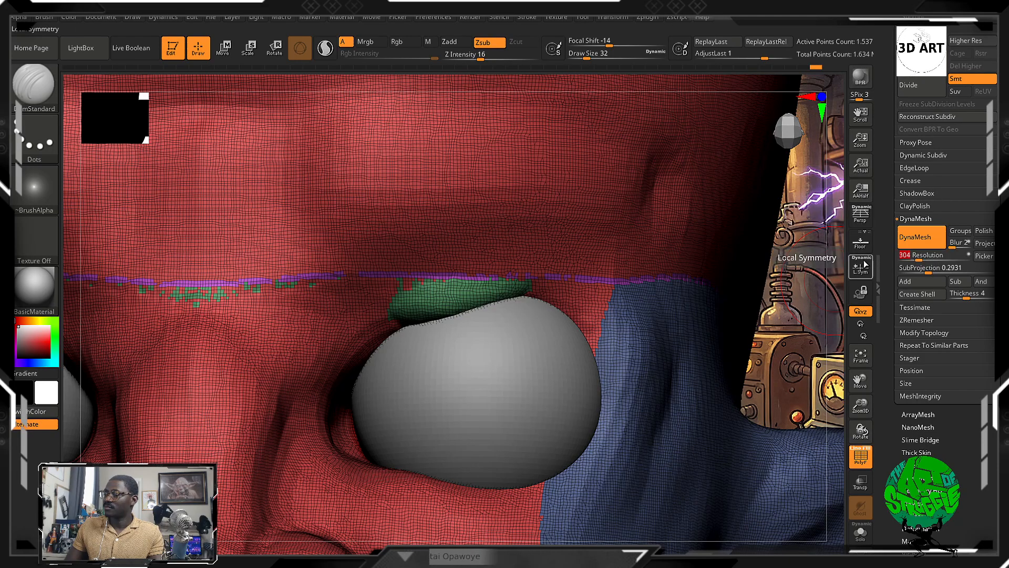
key(ctrl)
key(ctrl+z)
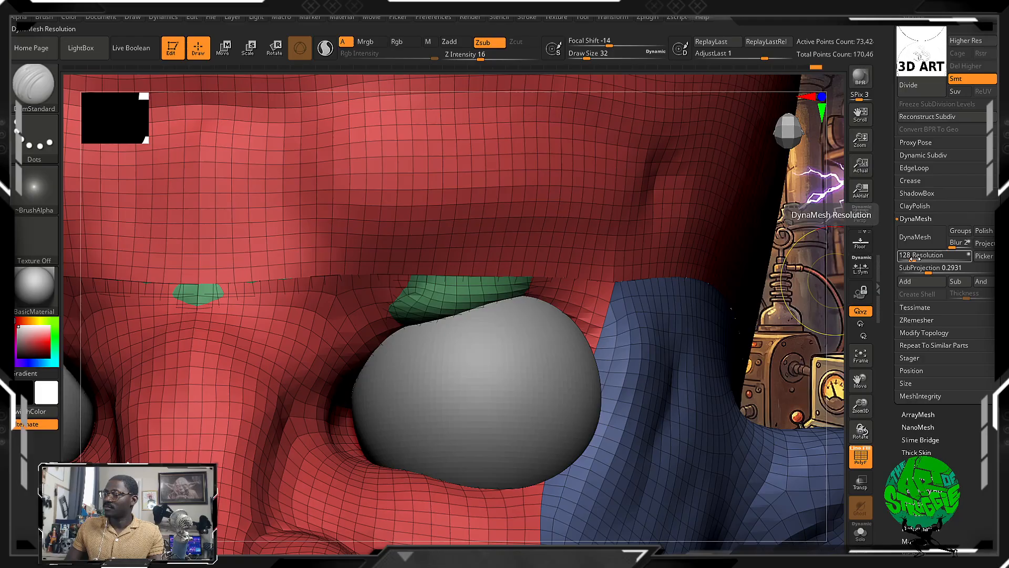
drag(915, 260, 920, 257)
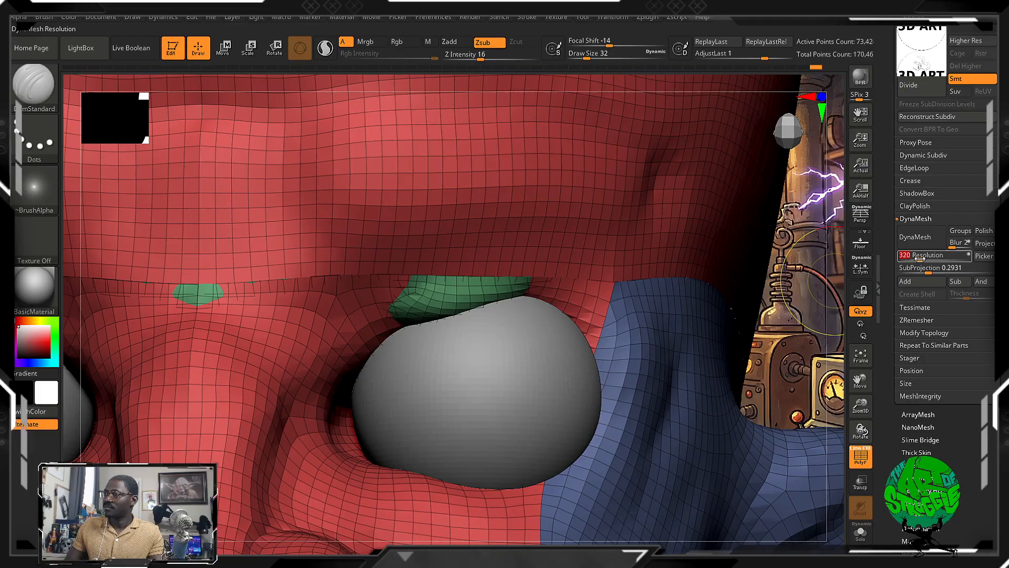
click(918, 242)
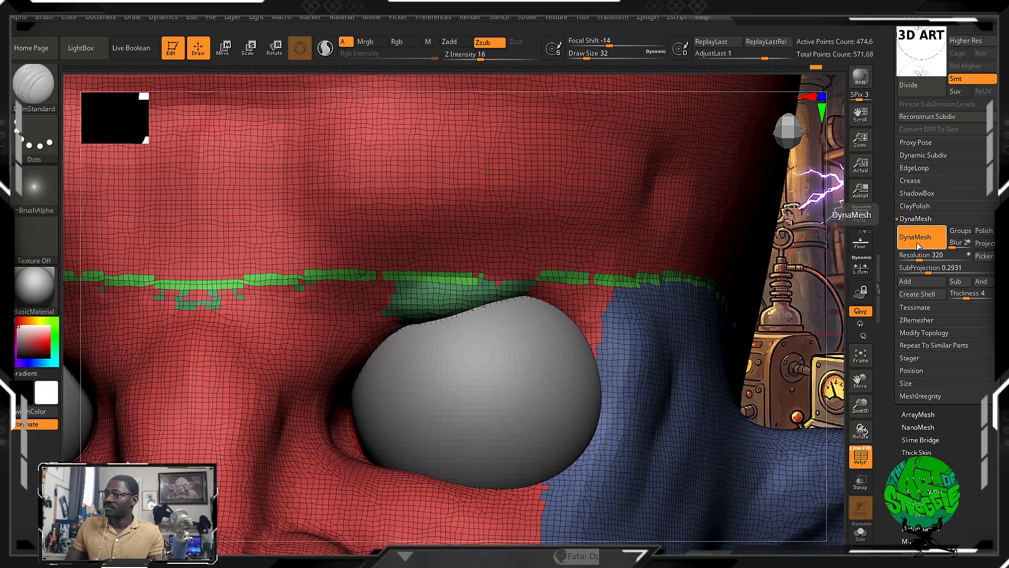
Remesh the skin with ZRemesher using the Half polygon count and KeepGroups enabled.
ctrl+right_drag(765, 287, 762, 156)
alt+right_drag(810, 209, 739, 229)
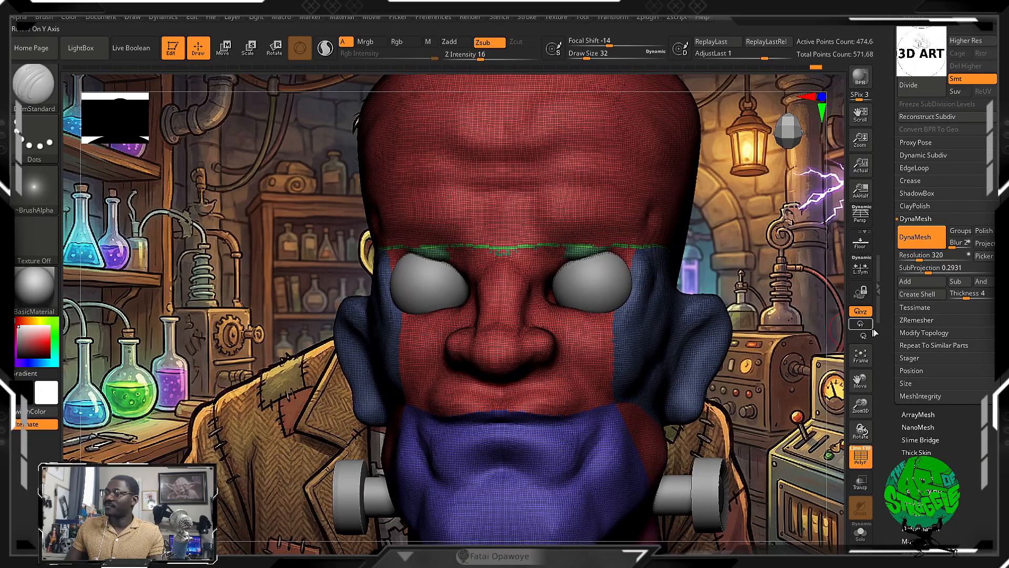
click(920, 320)
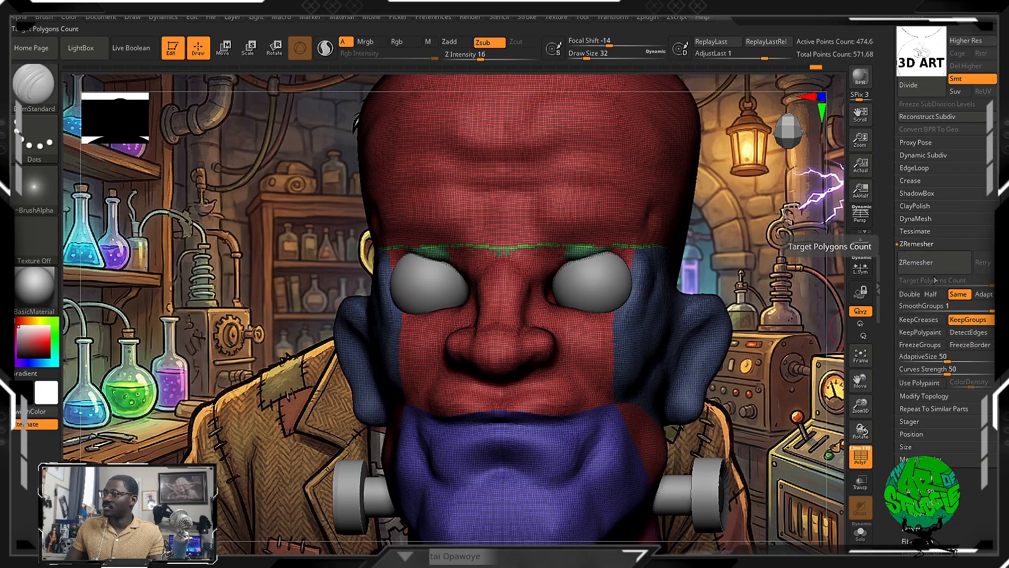
click(934, 294)
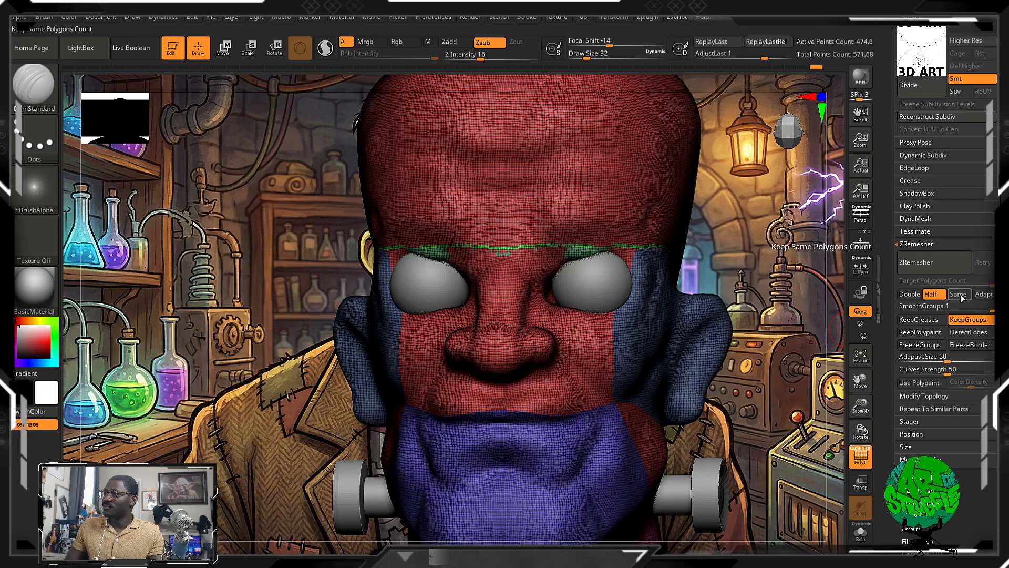
click(934, 262)
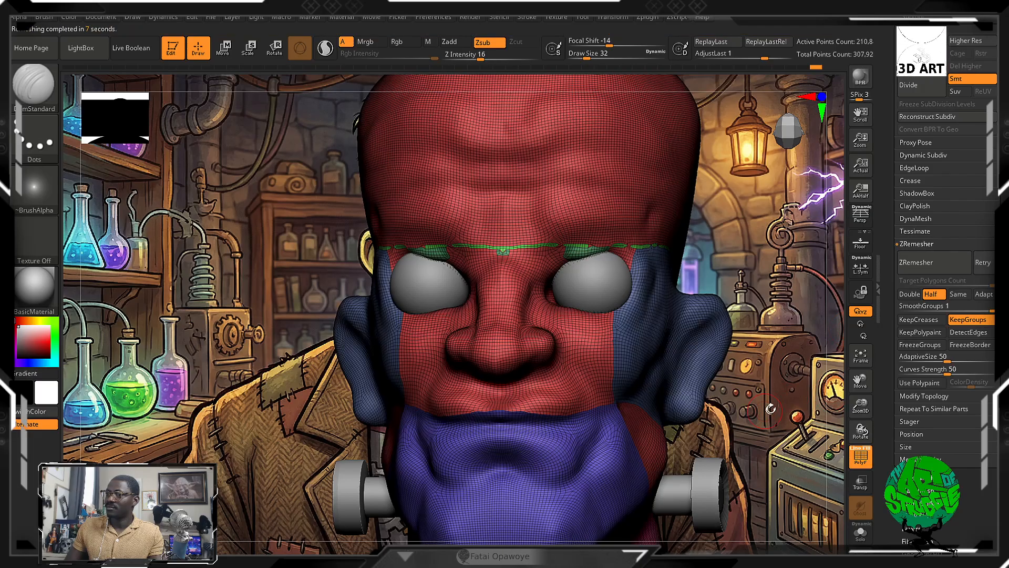
Examine the new topology around the eyes, brow and ear, and turn off the polyframe display.
ctrl+right_drag(657, 216, 657, 433)
right_drag(783, 331, 750, 254)
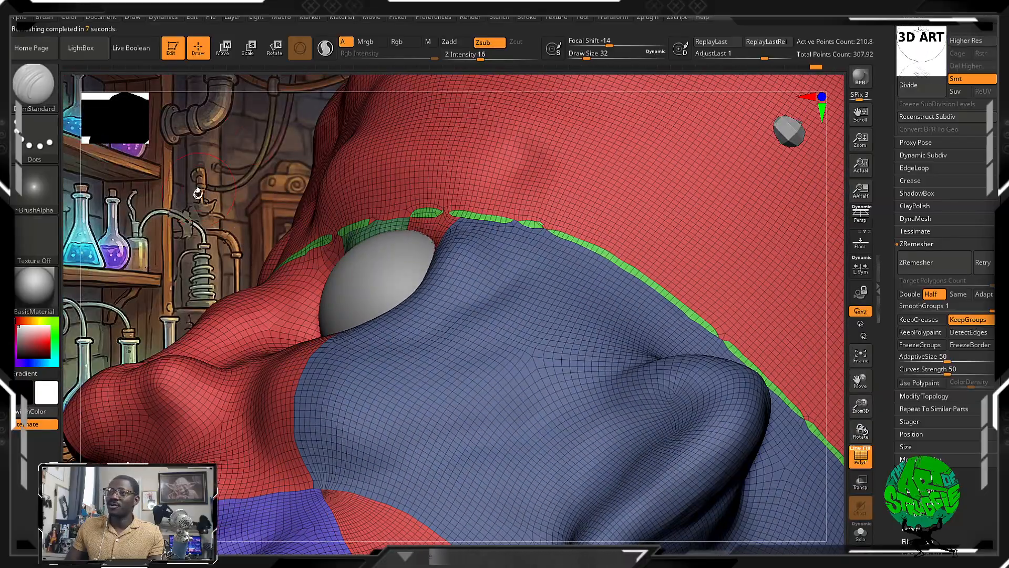
right_drag(197, 193, 520, 247)
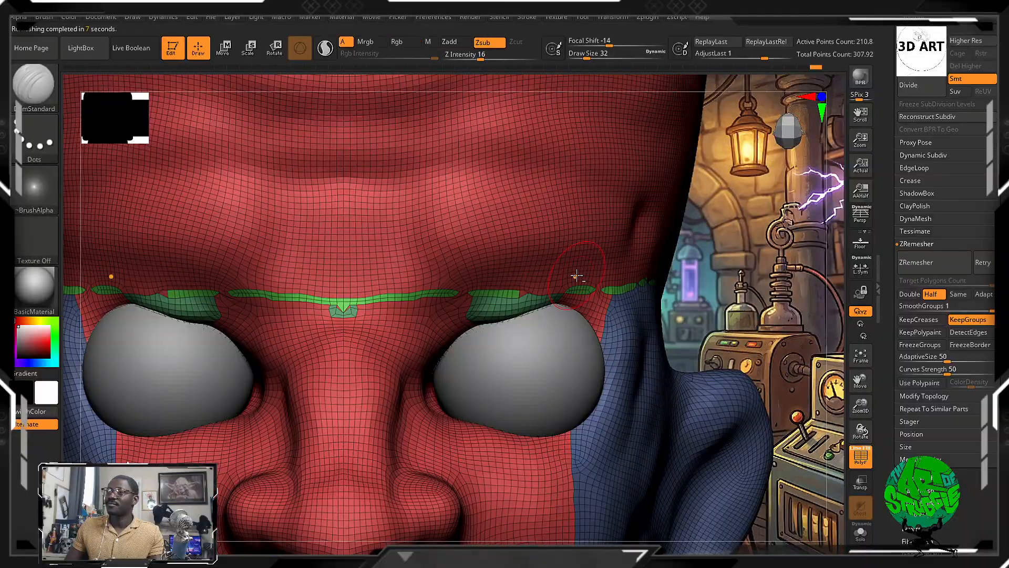
ctrl+right_drag(742, 286, 769, 162)
click(860, 457)
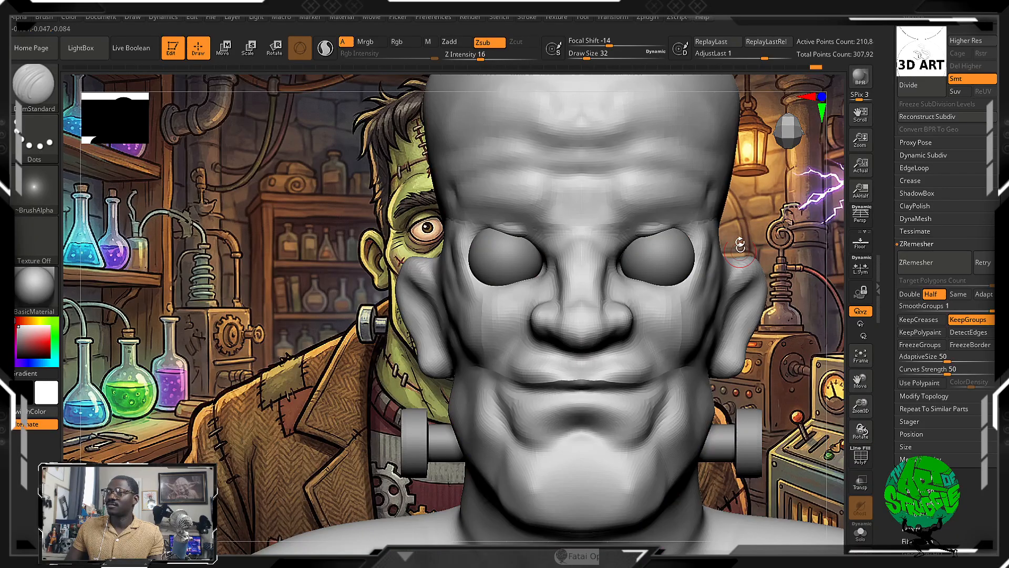
Smooth the seam running from the brow line around the side and back of the head.
right_drag(741, 244, 698, 256)
key(shift)
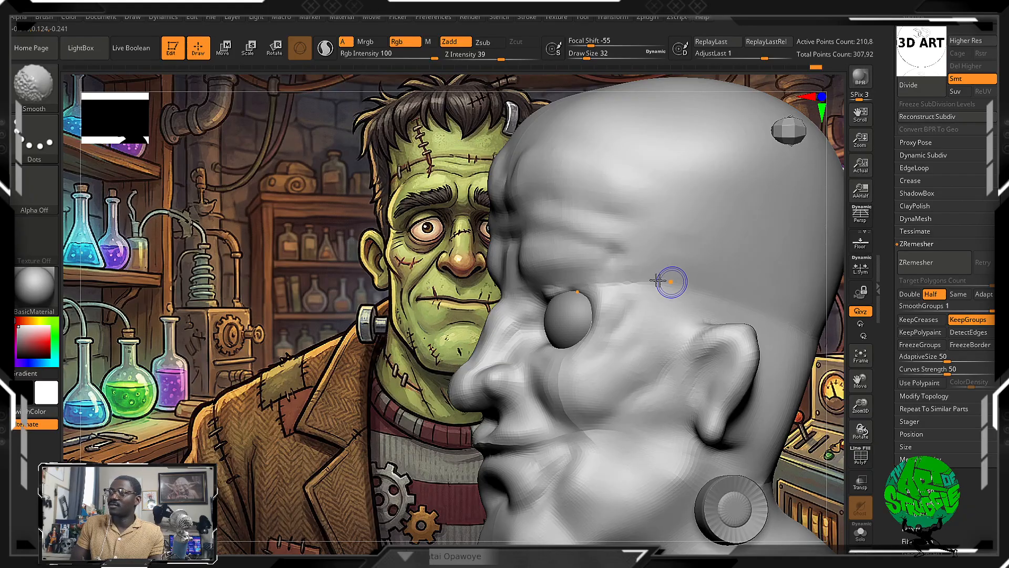
mouse_move(658, 282)
right_down()
mouse_move(620, 295)
mouse_move(582, 338)
right_up()
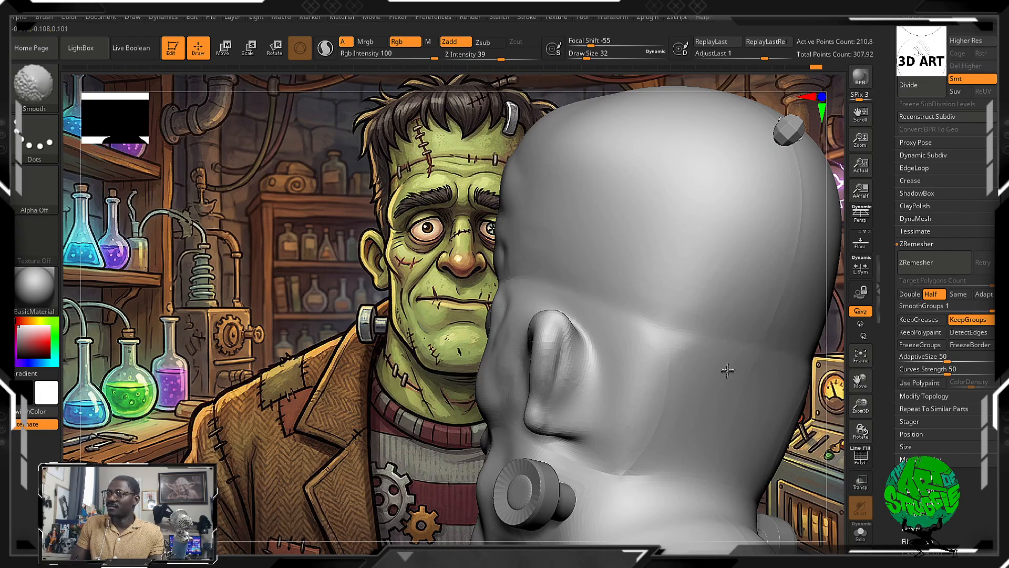
right_drag(471, 269, 529, 284)
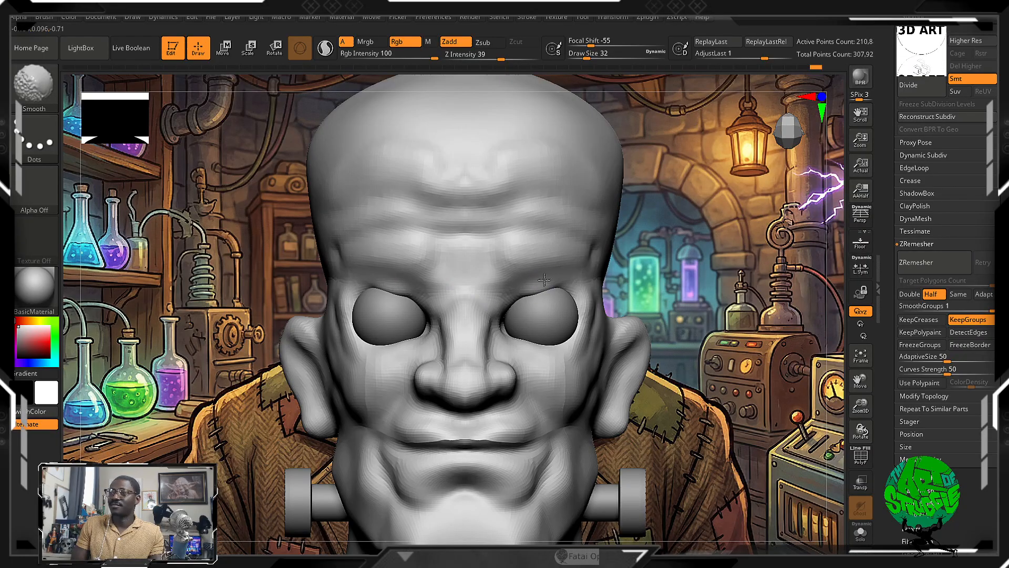
Select the DamStandard brush and smooth the skin around the mouth corners and the folds beside the chin.
key(b)
key(d)
key(s)
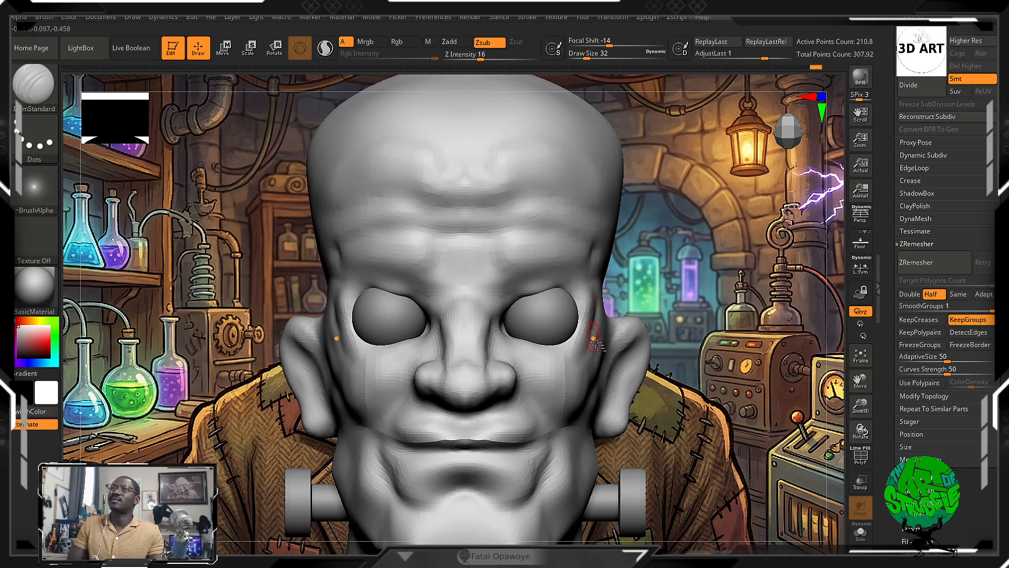
mouse_move(595, 342)
alt+right_down()
mouse_move(650, 349)
mouse_move(628, 266)
alt+right_up()
shift+drag(555, 349, 528, 361)
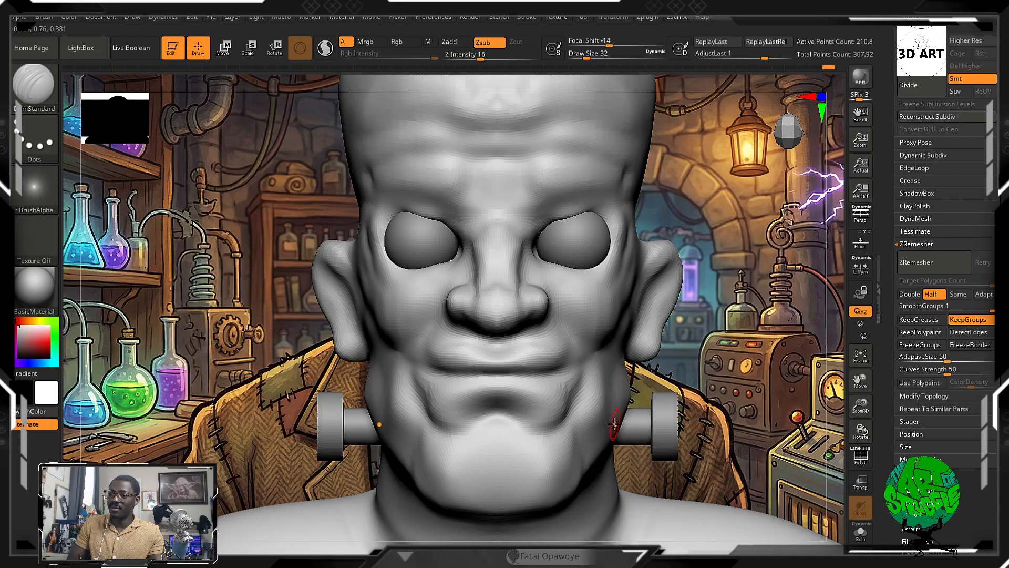
shift+drag(563, 405, 542, 401)
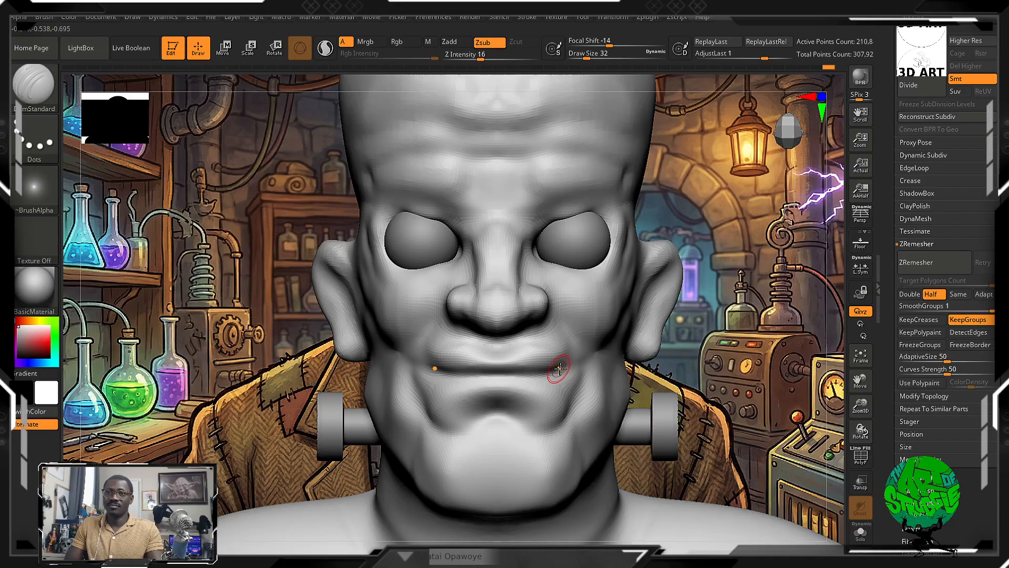
key(ctrl)
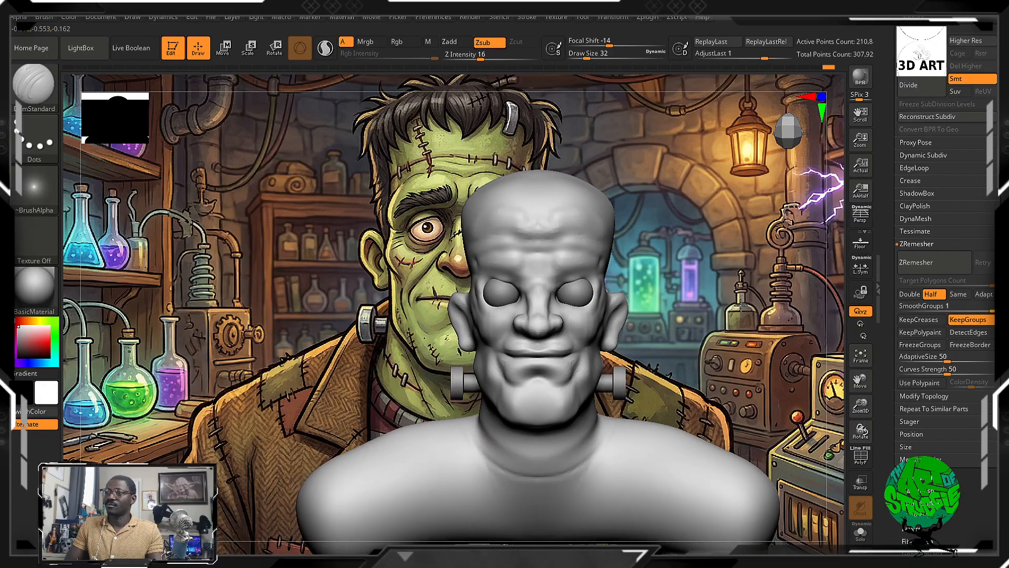
drag(745, 319, 761, 324)
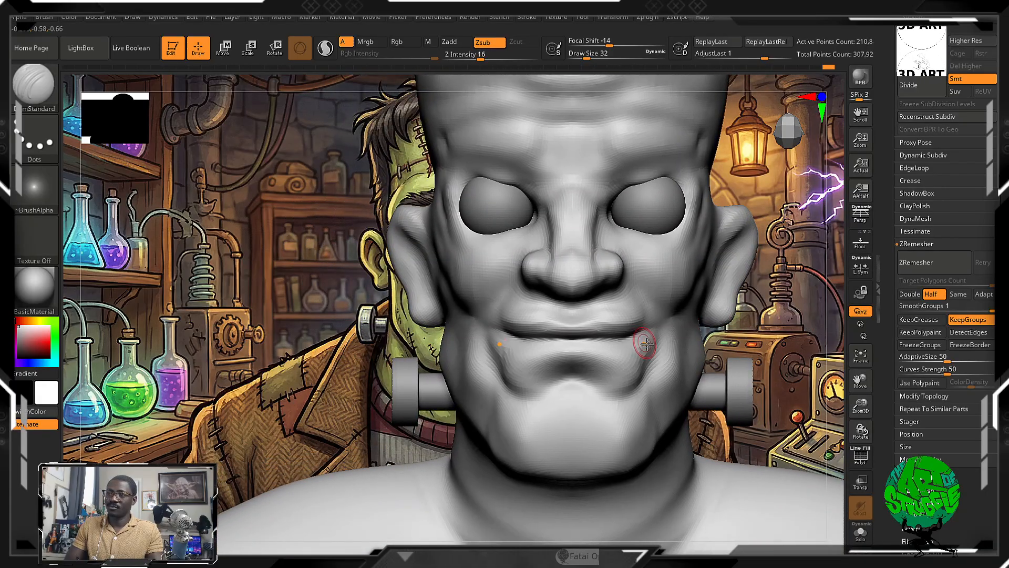
Switch to the Move brush and compare the bust with the reference artwork from near and far.
key(b)
key(m)
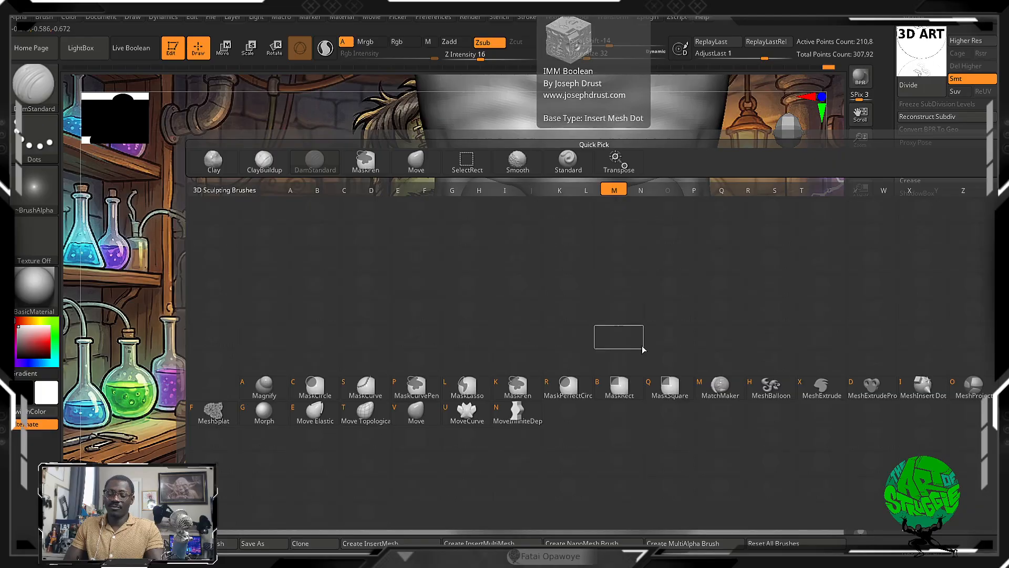
key(v)
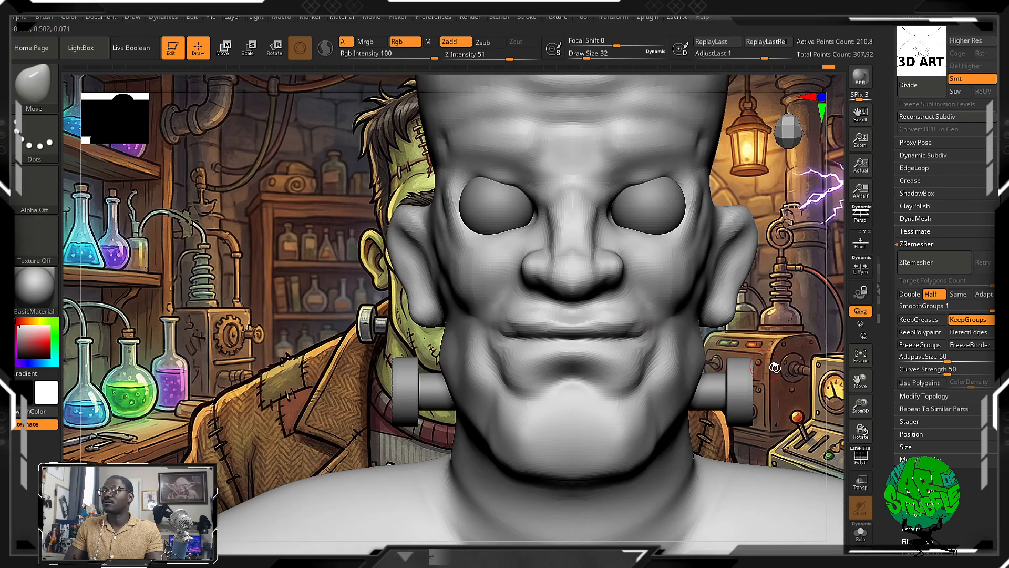
scroll(775, 367, down, 5)
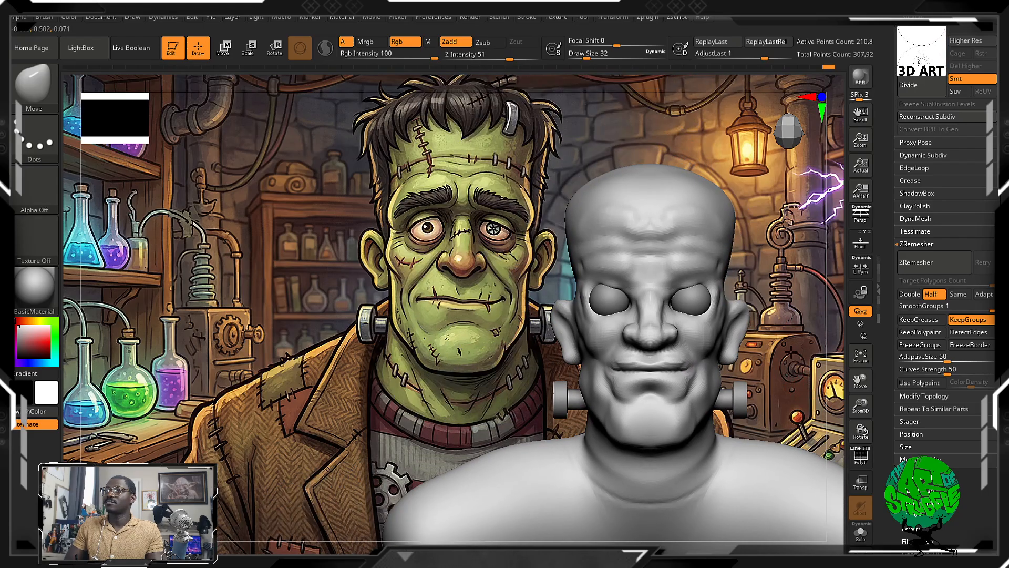
scroll(791, 351, up, 3)
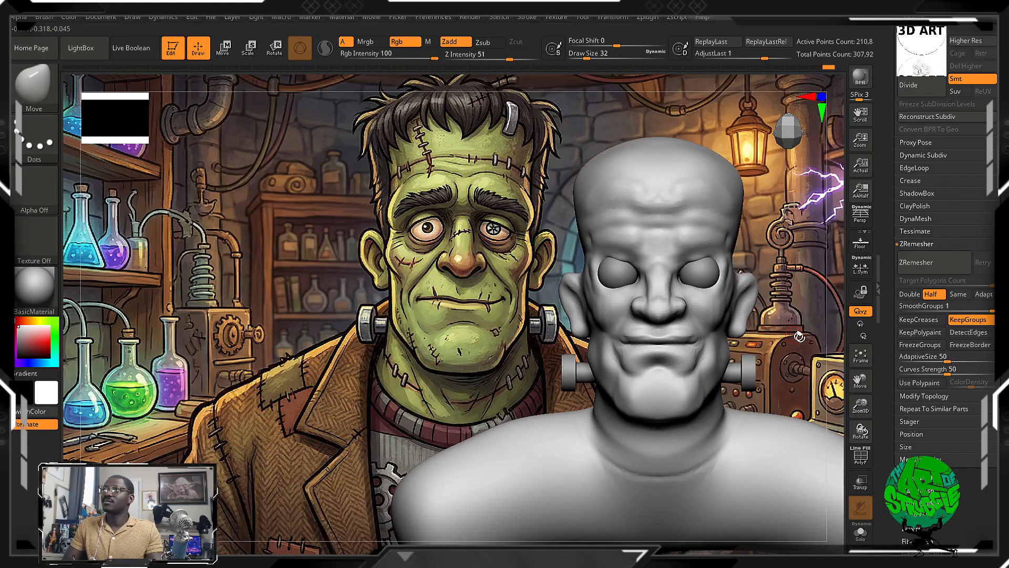
scroll(799, 337, up, 4)
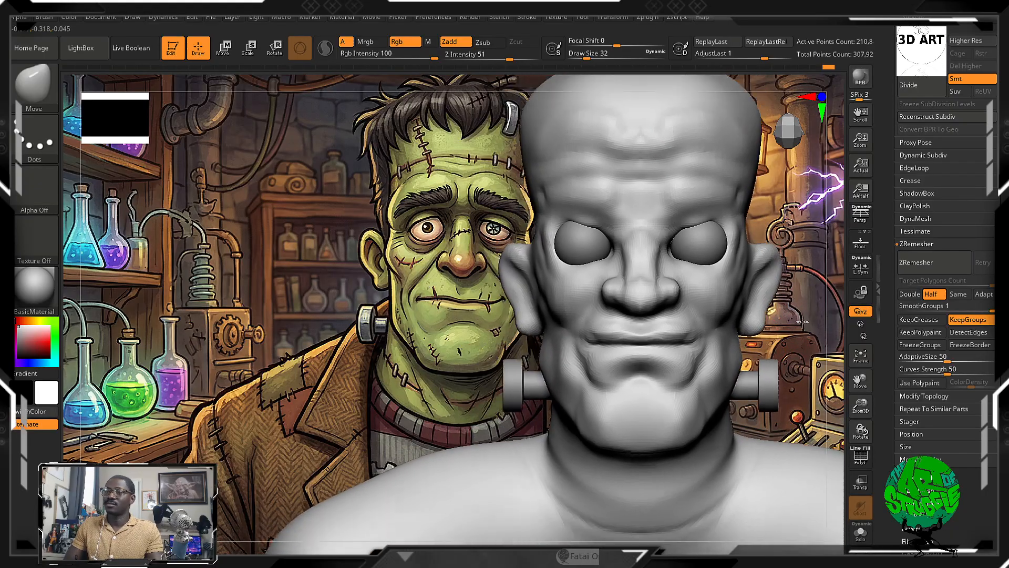
scroll(802, 322, down, 3)
scroll(743, 351, up, 3)
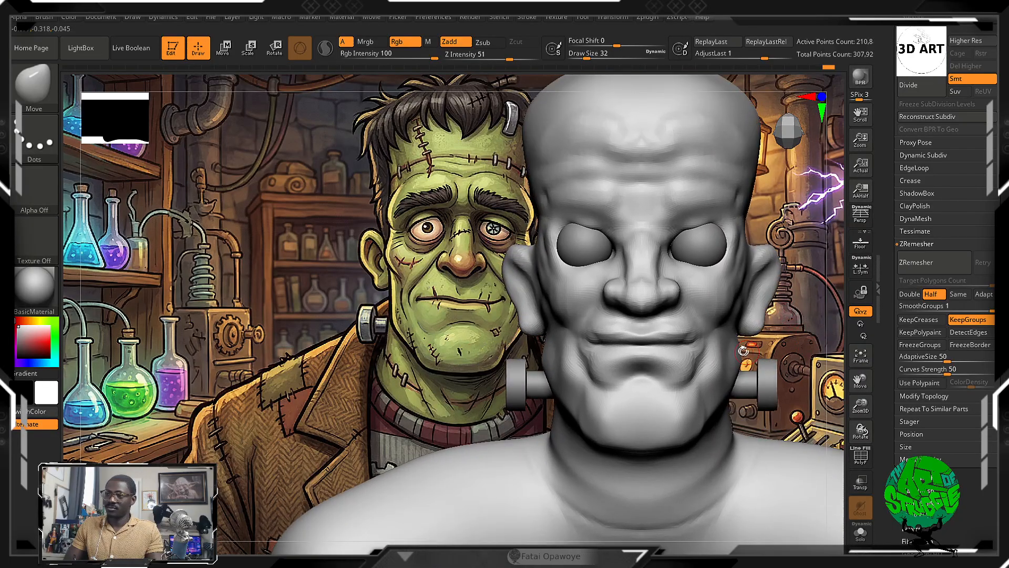
Carve the upper lip line and the creases around the mouth corners with the DamStandard brush.
key(b)
key(d)
key(s)
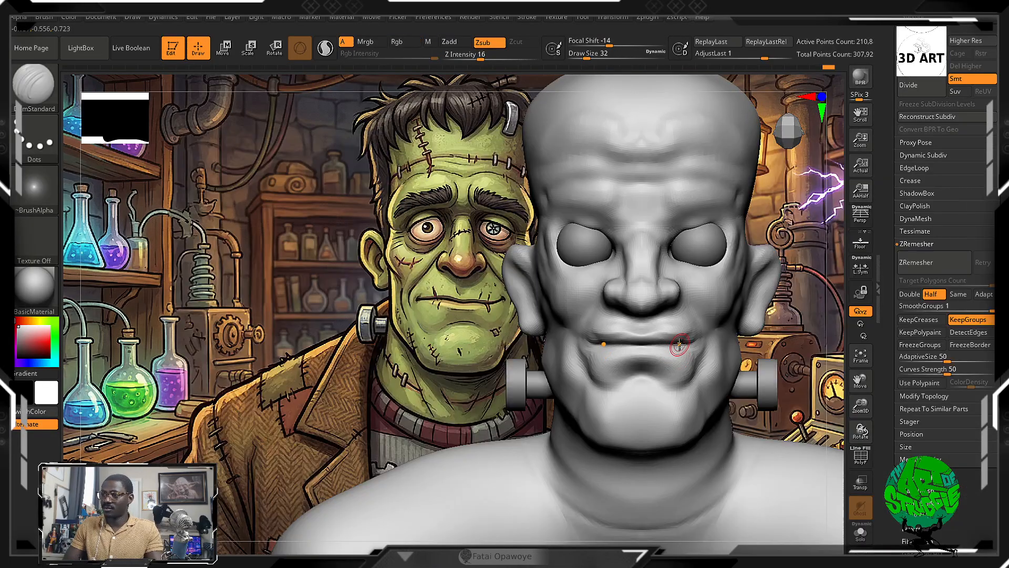
drag(601, 331, 683, 331)
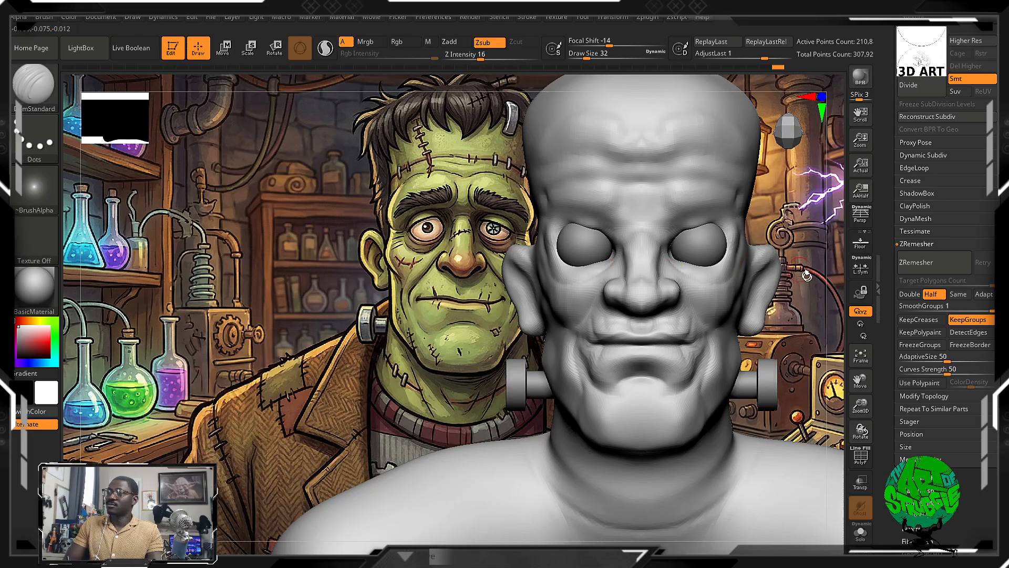
Sharpen the forehead wrinkles and the creases around the eye from a three-quarter view.
drag(808, 341, 727, 244)
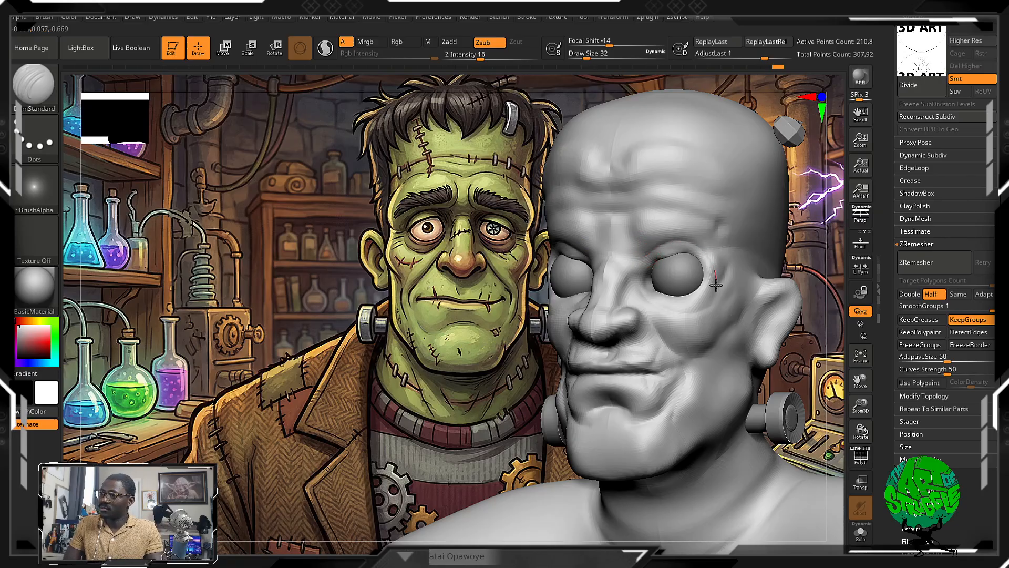
key(ctrl)
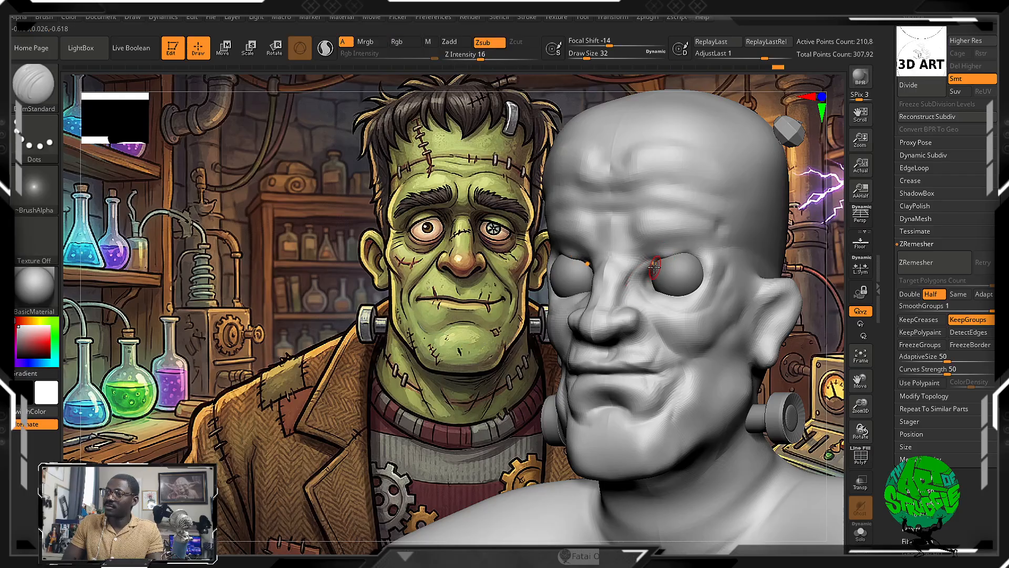
key(shift)
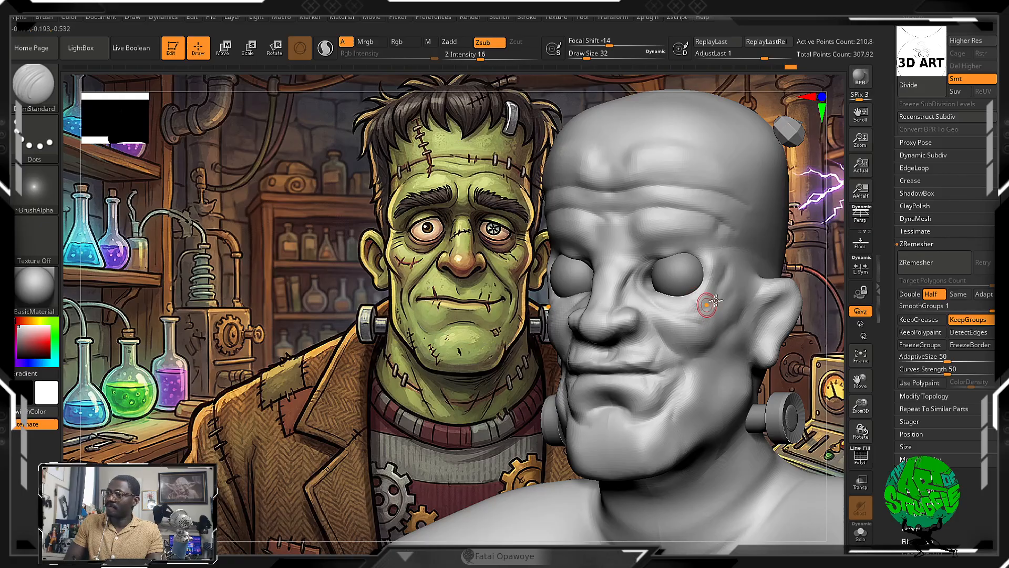
Refine the creases beside the outer eye corner and the fold below the mouth corner with DamStandard, smoothing the transitions.
mouse_move(842, 379)
mouse_down()
mouse_move(827, 317)
mouse_move(721, 361)
mouse_up()
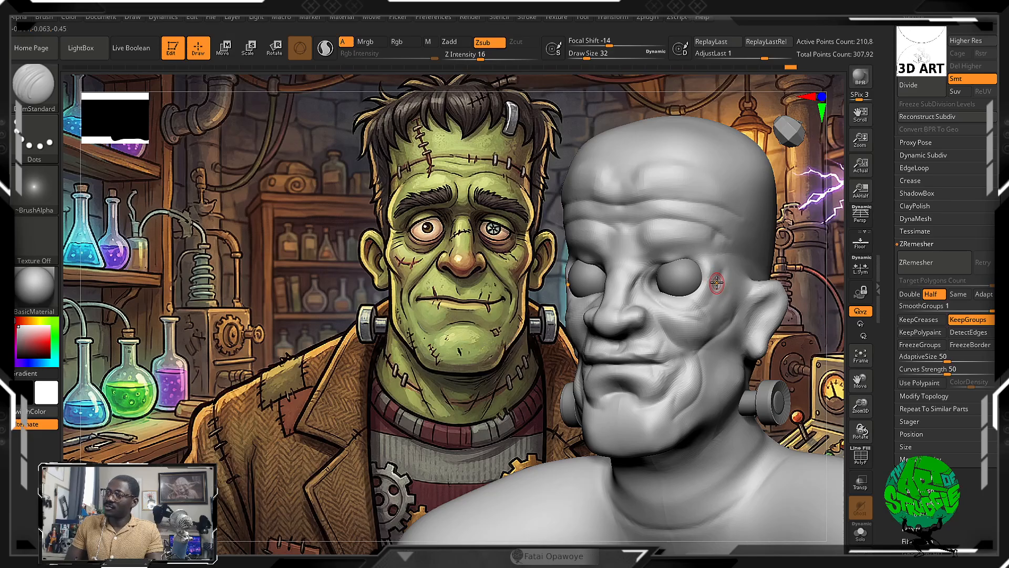
drag(737, 280, 749, 284)
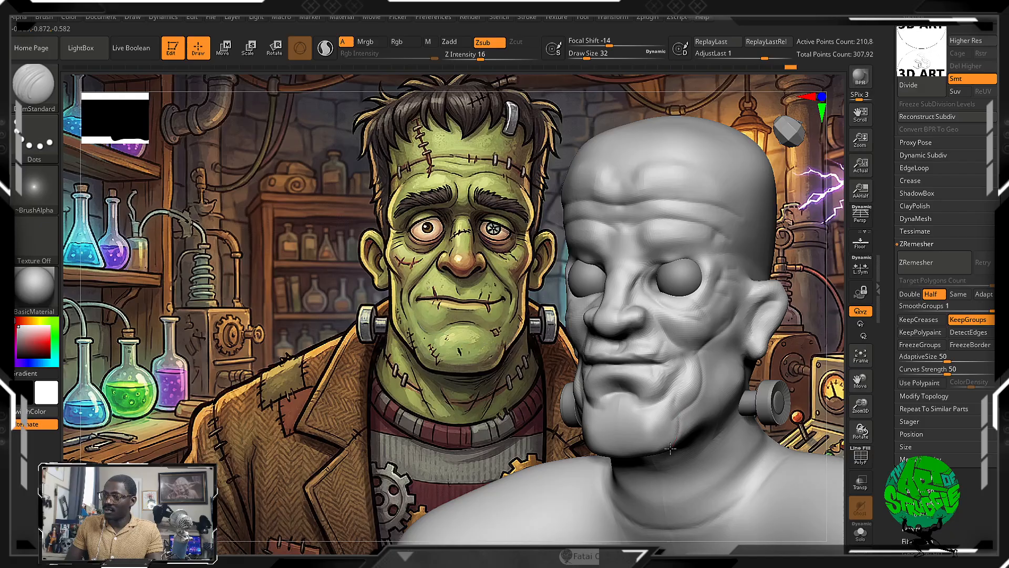
key(shift)
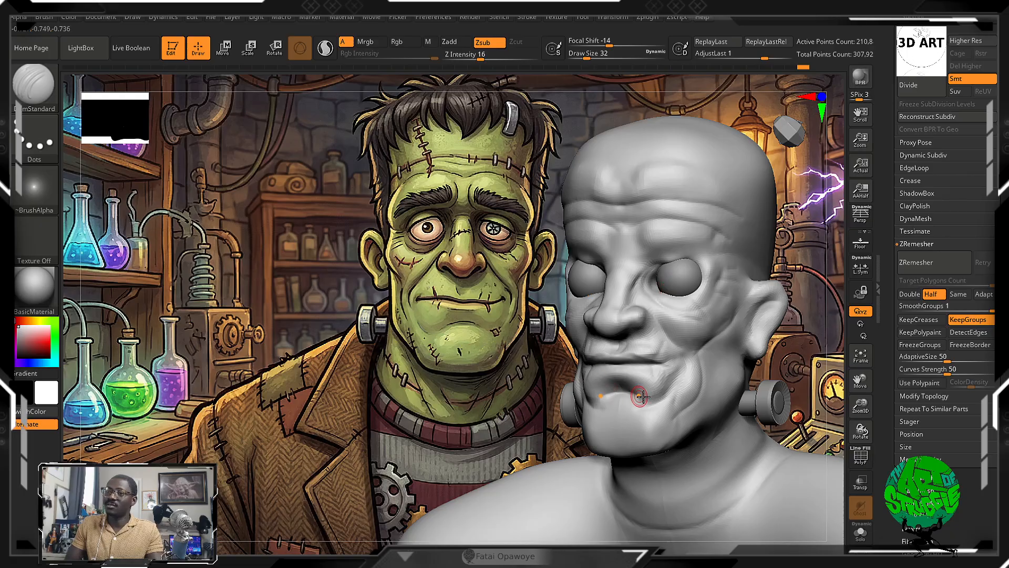
alt+right_drag(650, 377, 641, 375)
drag(653, 368, 641, 373)
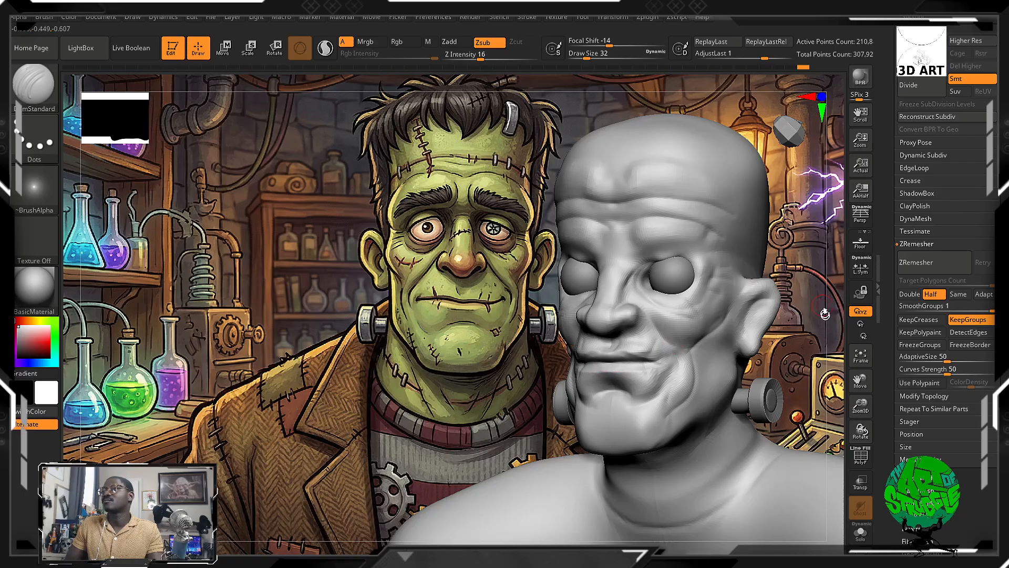
mouse_move(809, 373)
right_down()
mouse_move(836, 458)
mouse_move(798, 339)
mouse_move(804, 353)
mouse_move(796, 351)
mouse_move(816, 342)
right_up()
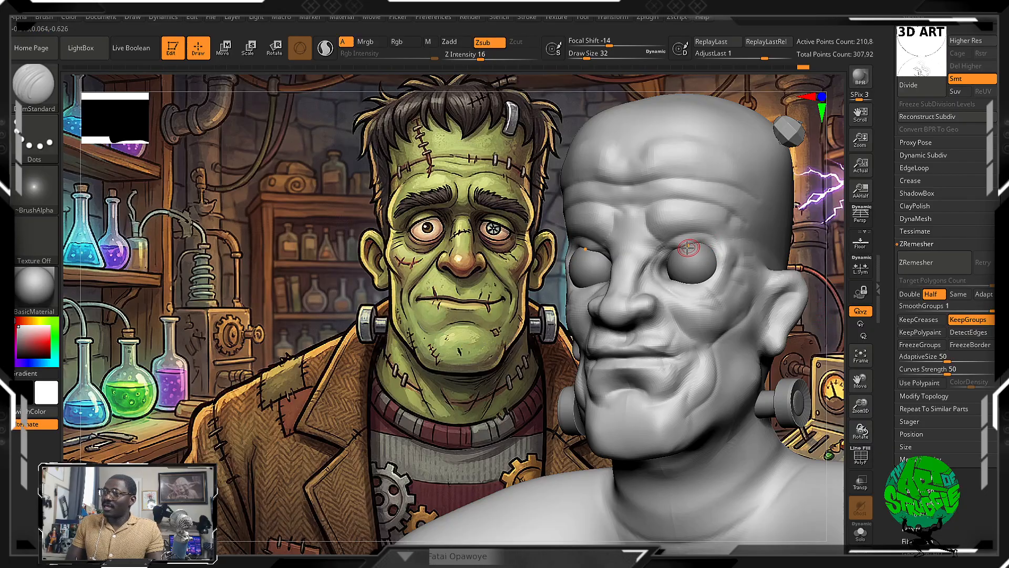
Select the Move brush and examine the eye and upper-face shapes in isolation and from the side against the reference.
key(b)
key(m)
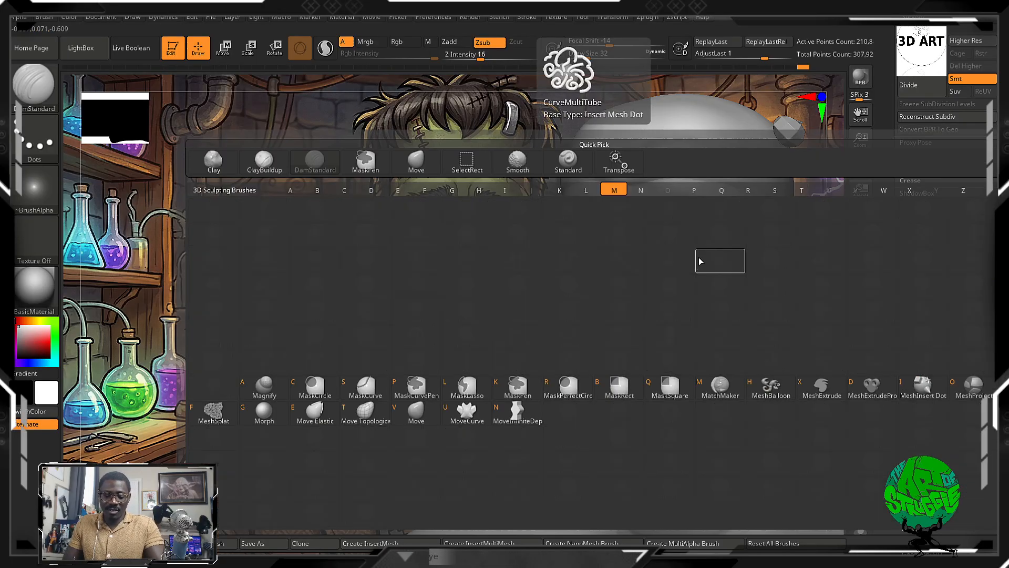
key(v)
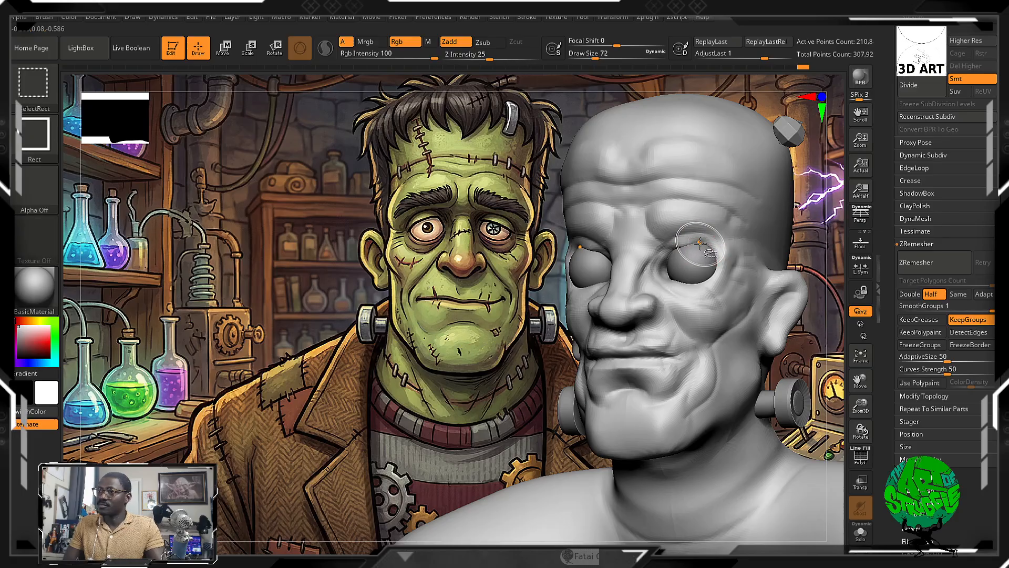
ctrl+shift+drag(572, 349, 703, 245)
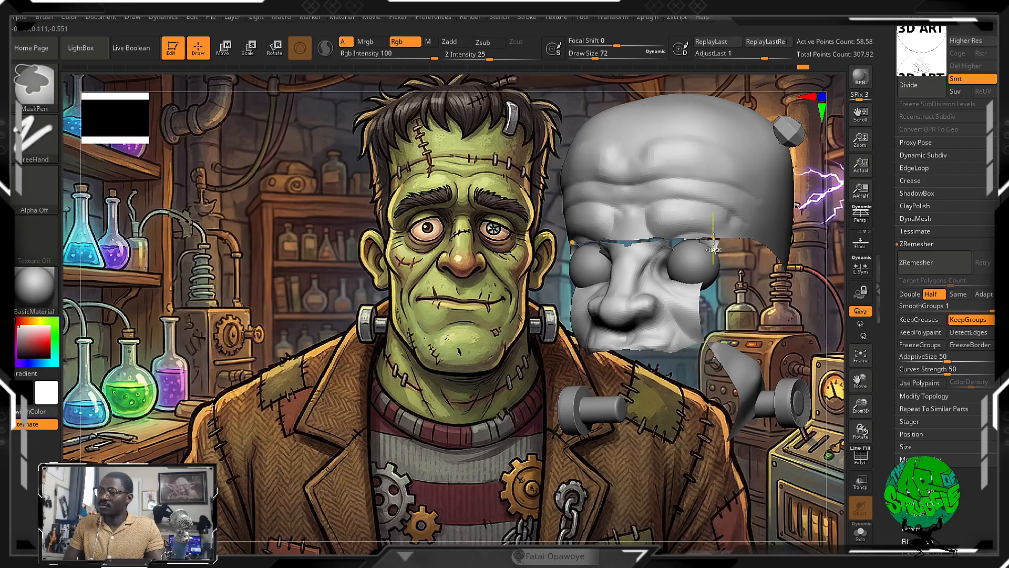
ctrl+shift+click(709, 242)
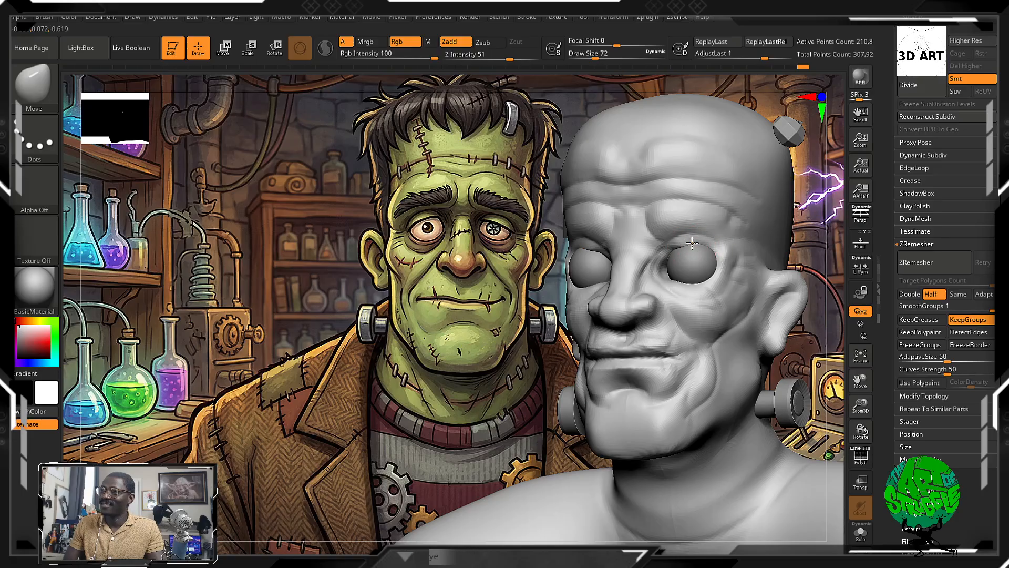
drag(819, 262, 784, 244)
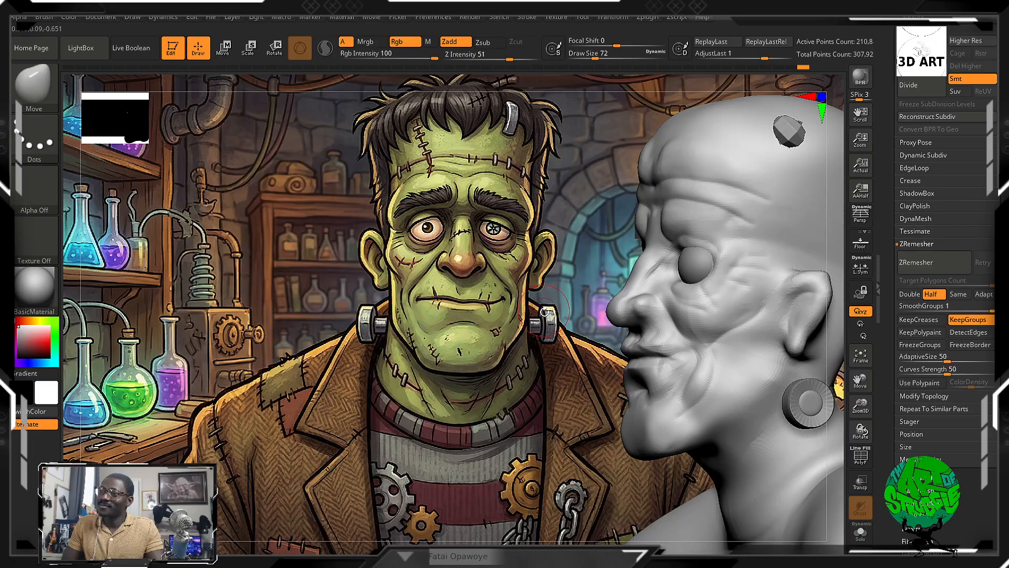
mouse_move(543, 318)
mouse_down()
mouse_move(576, 306)
mouse_move(553, 314)
mouse_move(573, 314)
mouse_up()
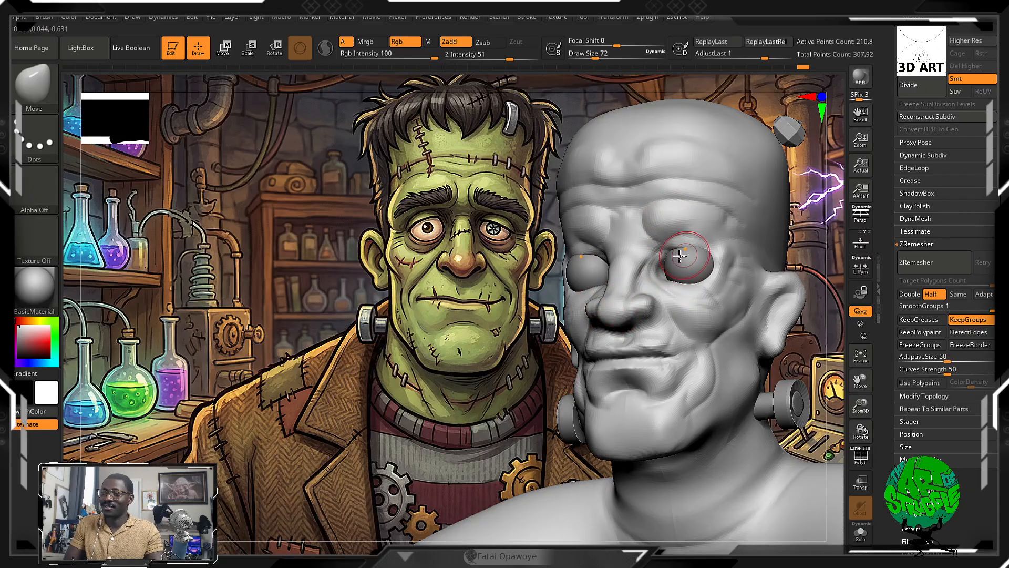
Carve the vertical crease between the eyebrows with the DamStandard brush at draw size 72.
key(b)
key(c)
key(b)
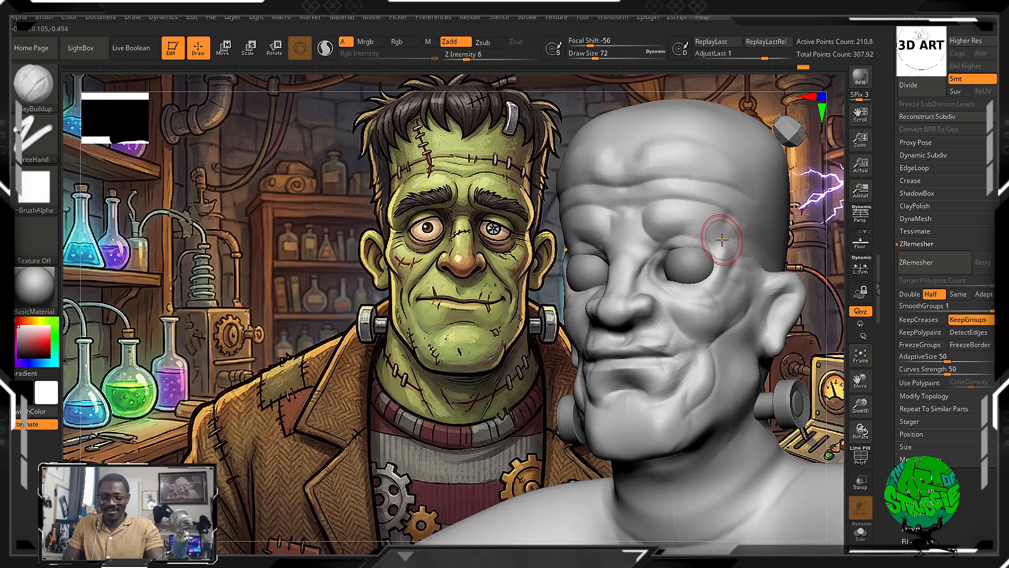
key(b)
key(d)
key(s)
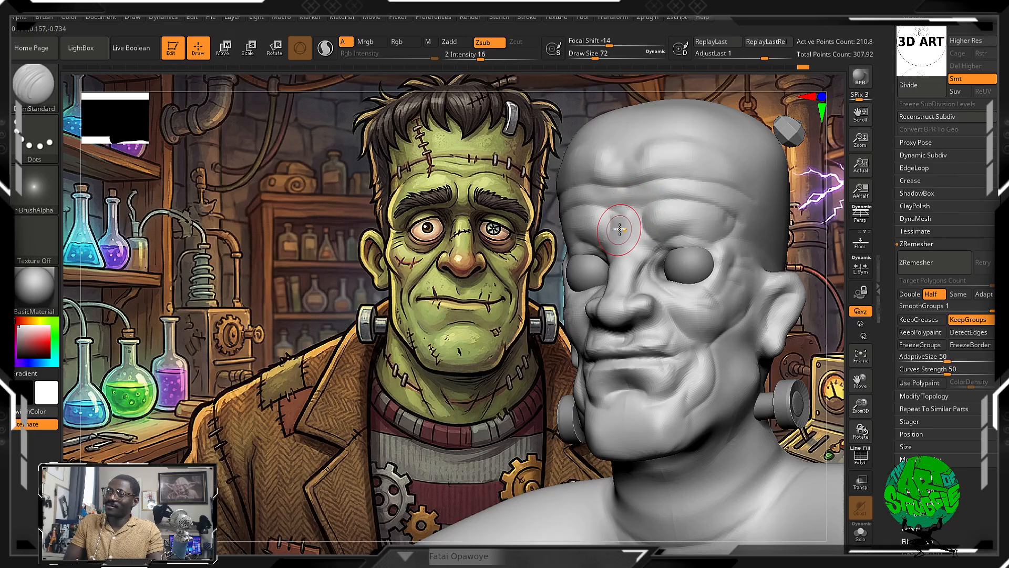
drag(625, 211, 620, 262)
drag(471, 371, 534, 351)
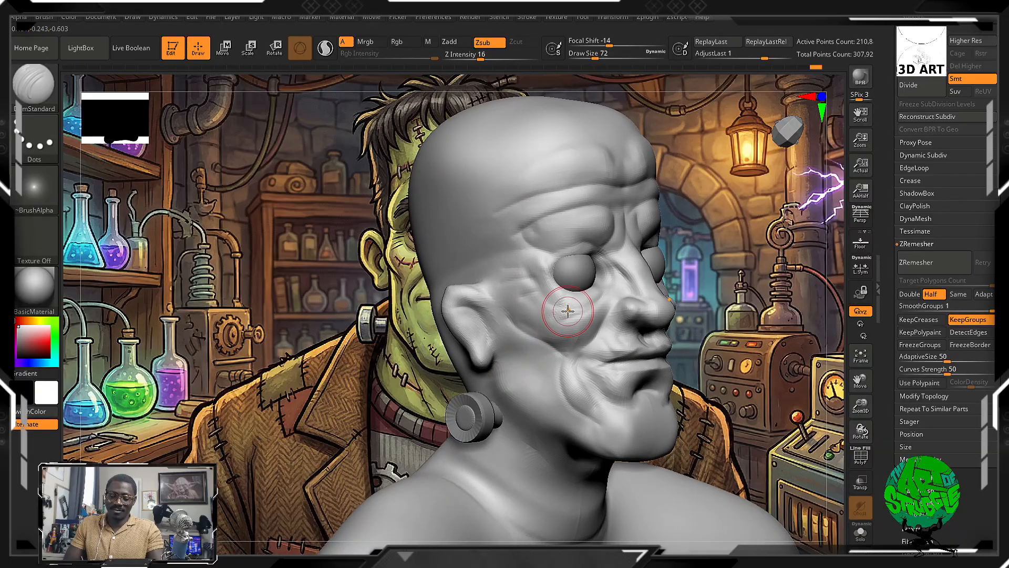
Build up the inner brow beside the frown crease with the ClayBuildup brush at draw size 44.
key(b)
key(c)
key(b)
drag(751, 259, 626, 253)
key(bracketleft)
key(bracketleft)
key(bracketleft)
key(bracketleft)
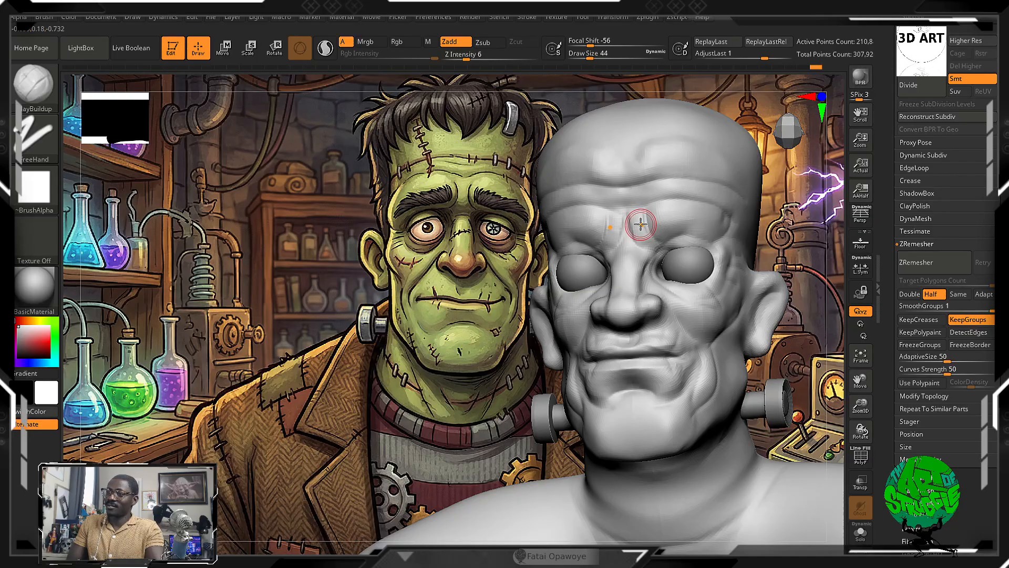
drag(637, 214, 640, 219)
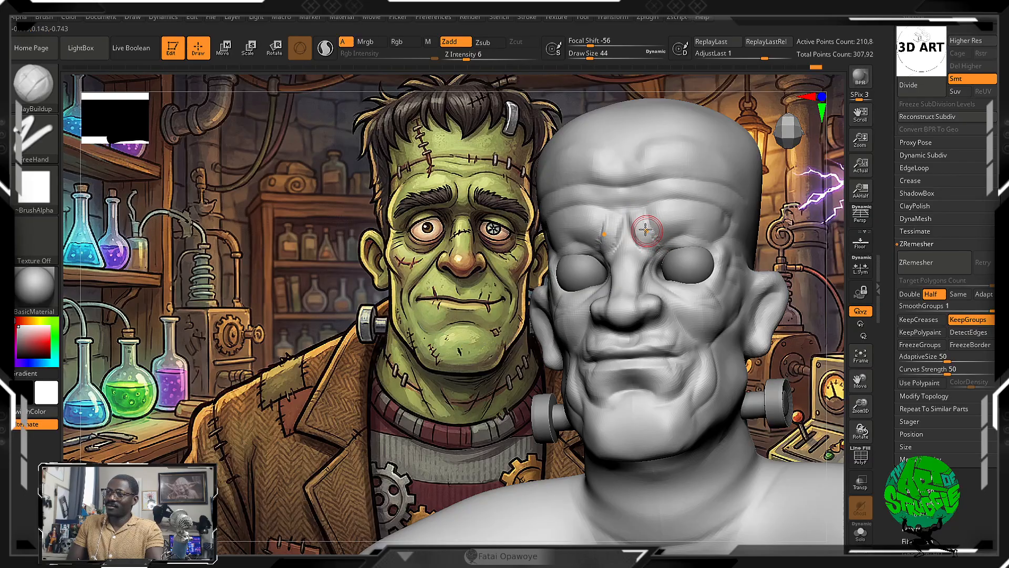
Smooth the clay strokes along the brow ridge above the eyes.
key(shift)
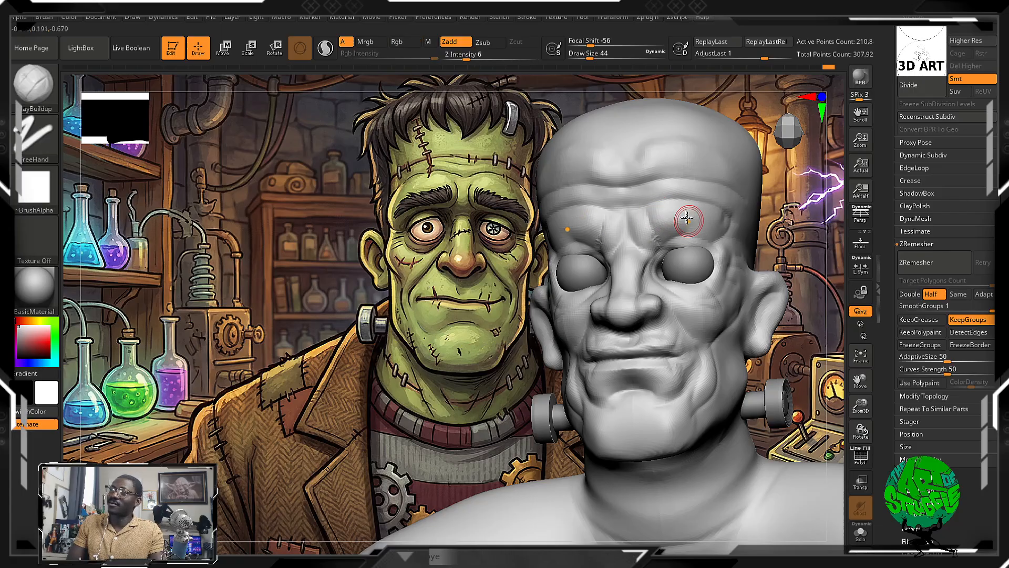
key(shift)
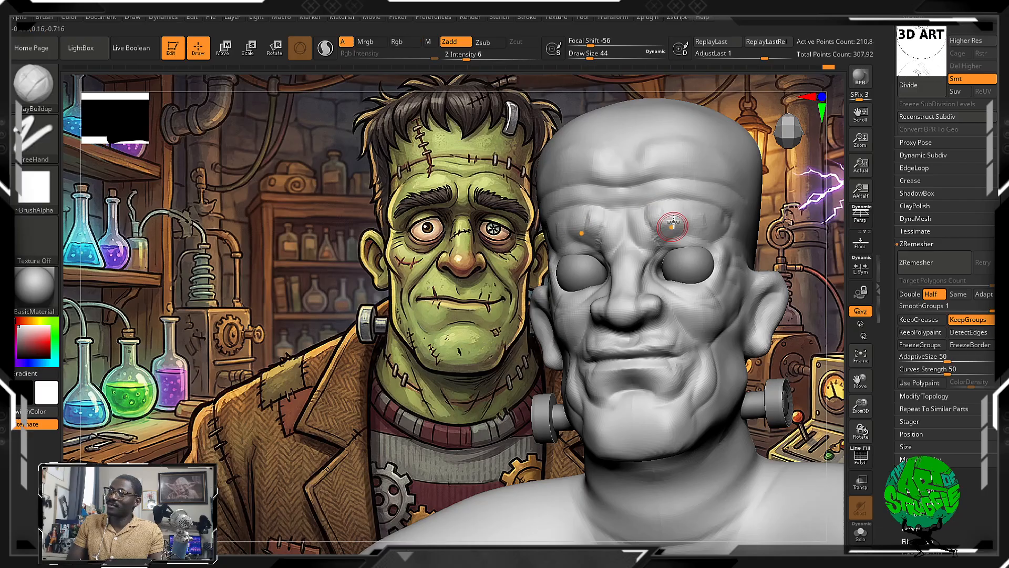
key(shift)
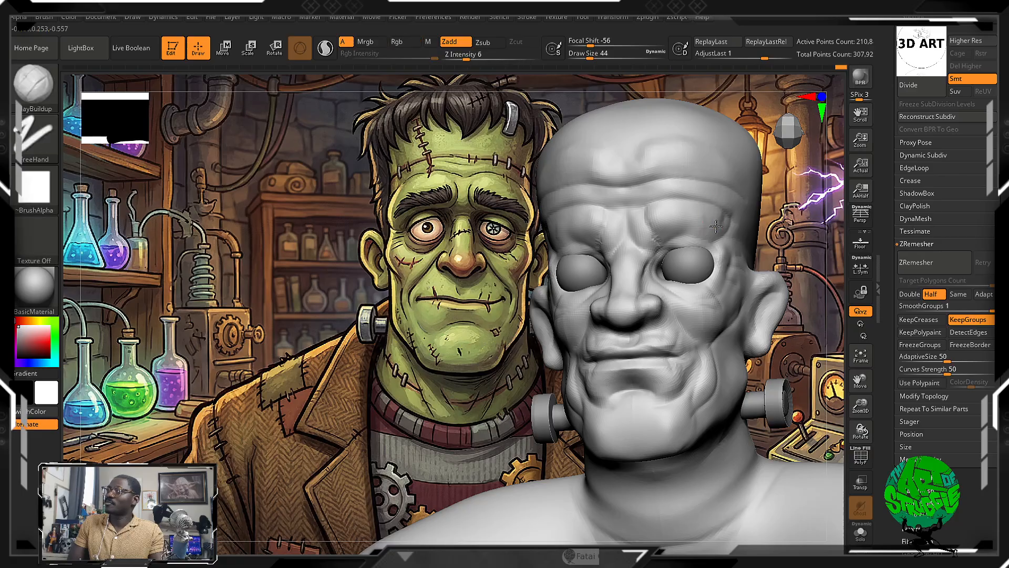
key(shift)
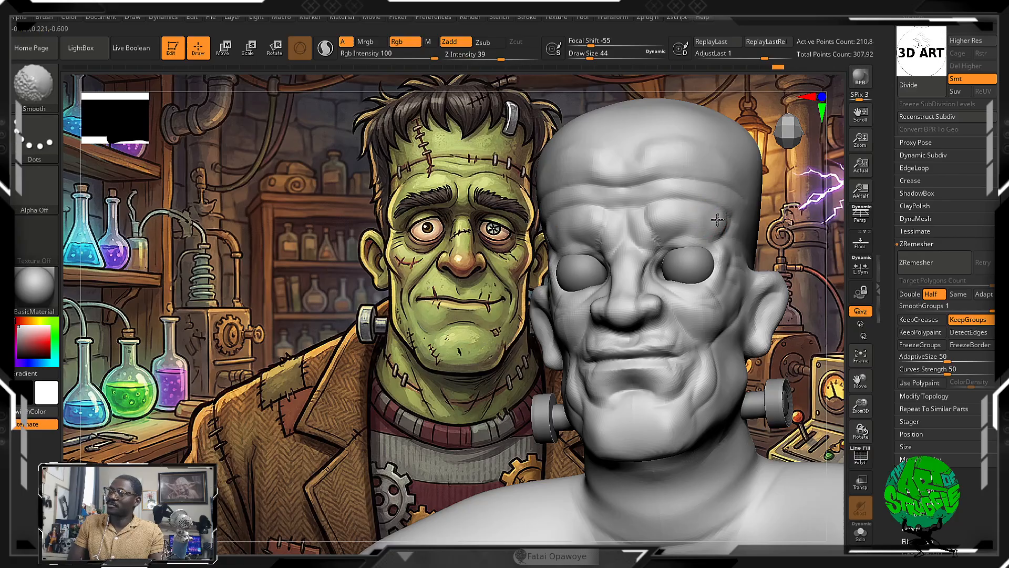
key(shift)
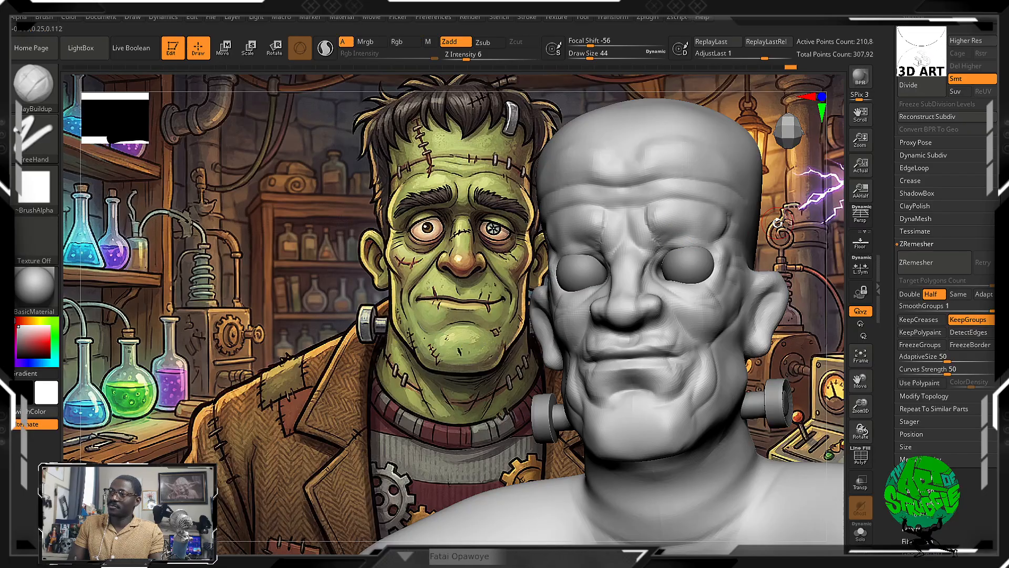
Select the DamStandard brush and examine the cheek, jaw, ear and forehead creases from the front and in profile.
key(b)
key(d)
key(s)
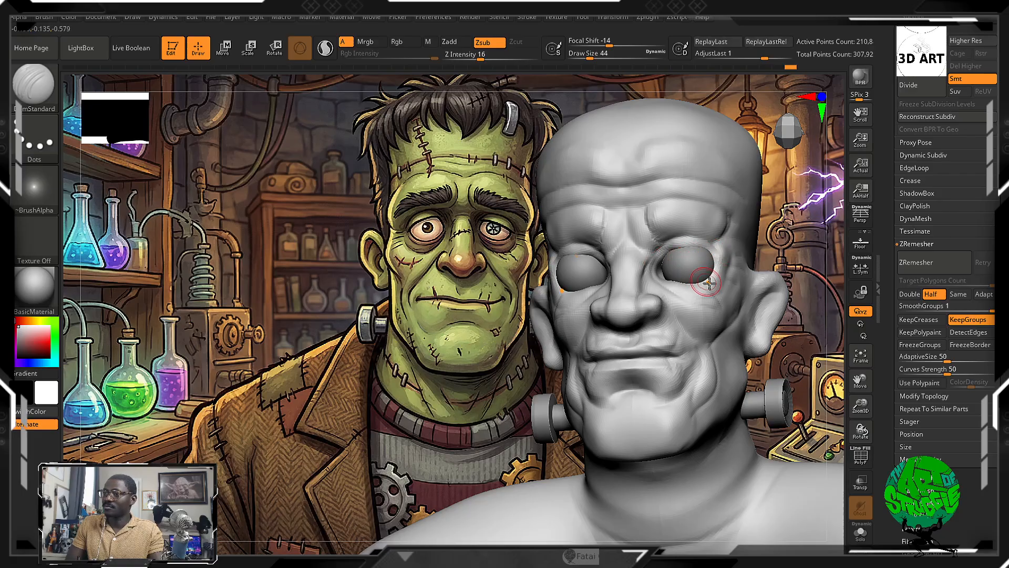
scroll(895, 358, up, 10)
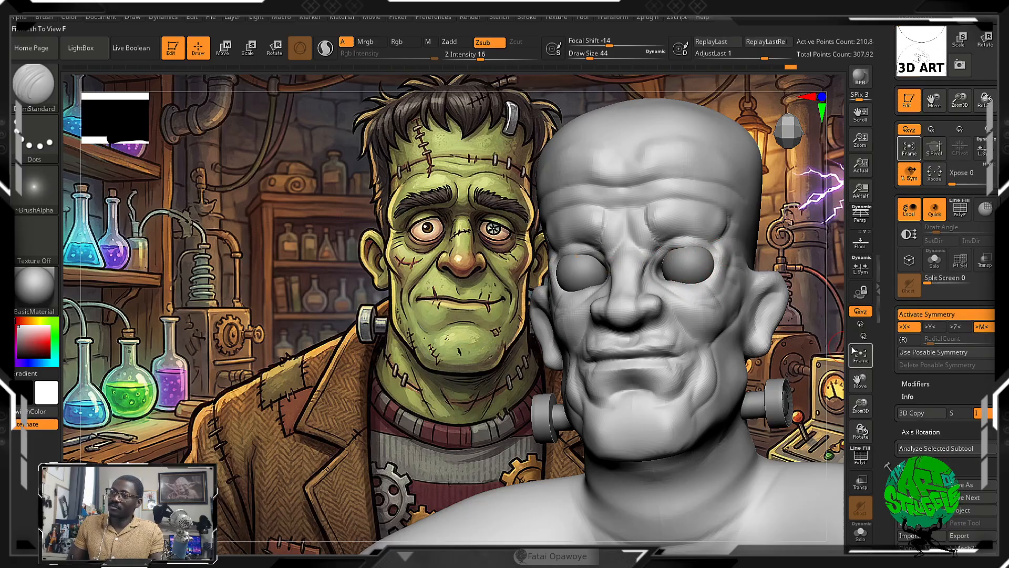
mouse_move(814, 319)
alt+mouse_down()
mouse_move(818, 293)
mouse_move(796, 294)
mouse_move(812, 293)
alt+mouse_up()
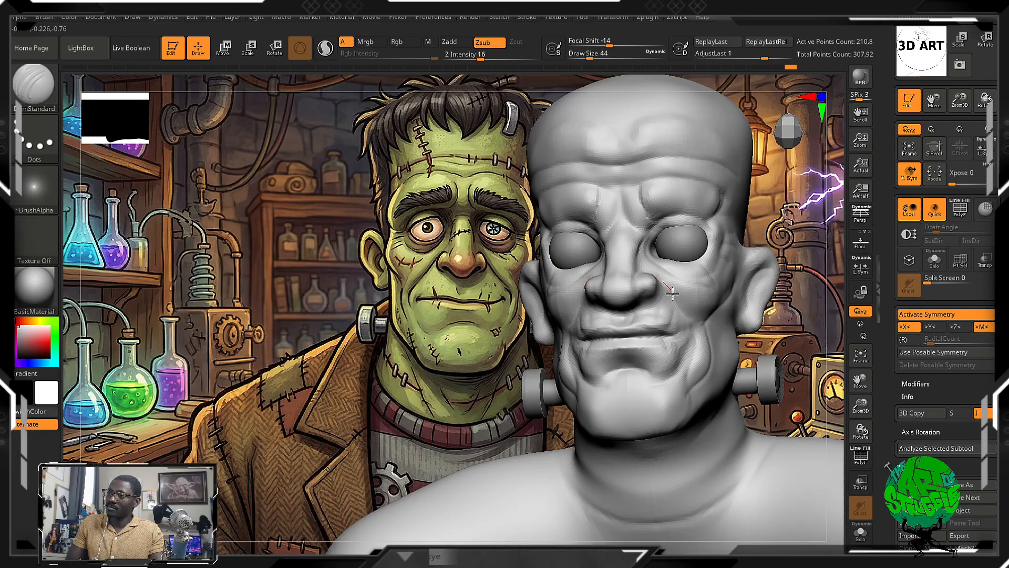
drag(693, 322, 700, 321)
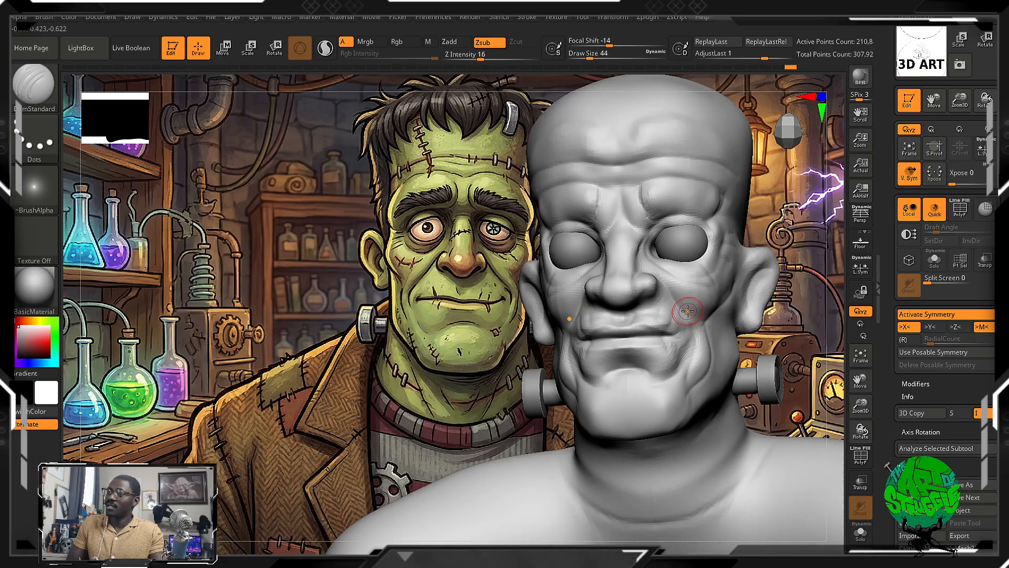
drag(700, 342, 696, 362)
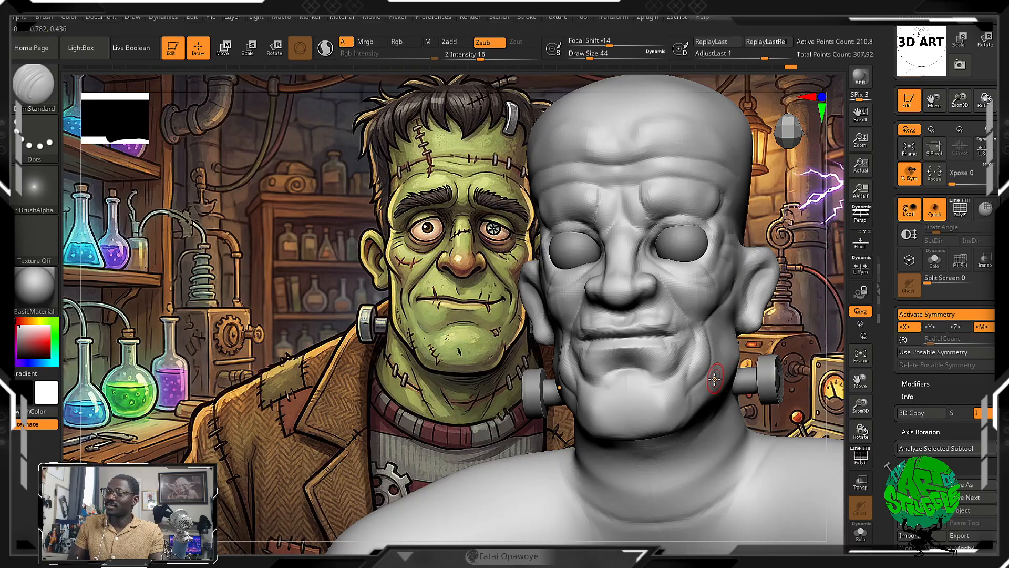
drag(701, 385, 688, 402)
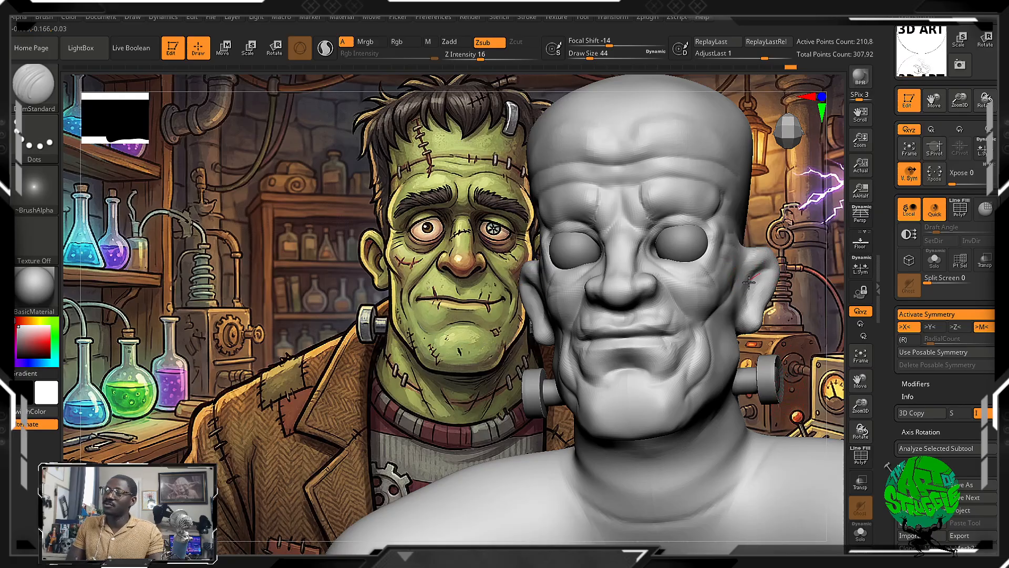
drag(749, 283, 754, 304)
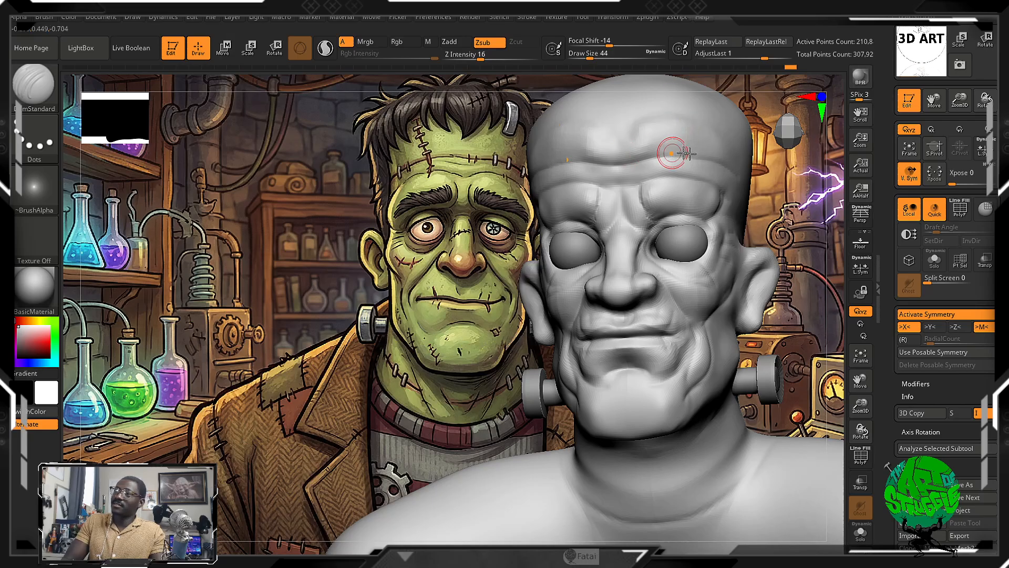
drag(806, 191, 763, 204)
drag(717, 167, 807, 202)
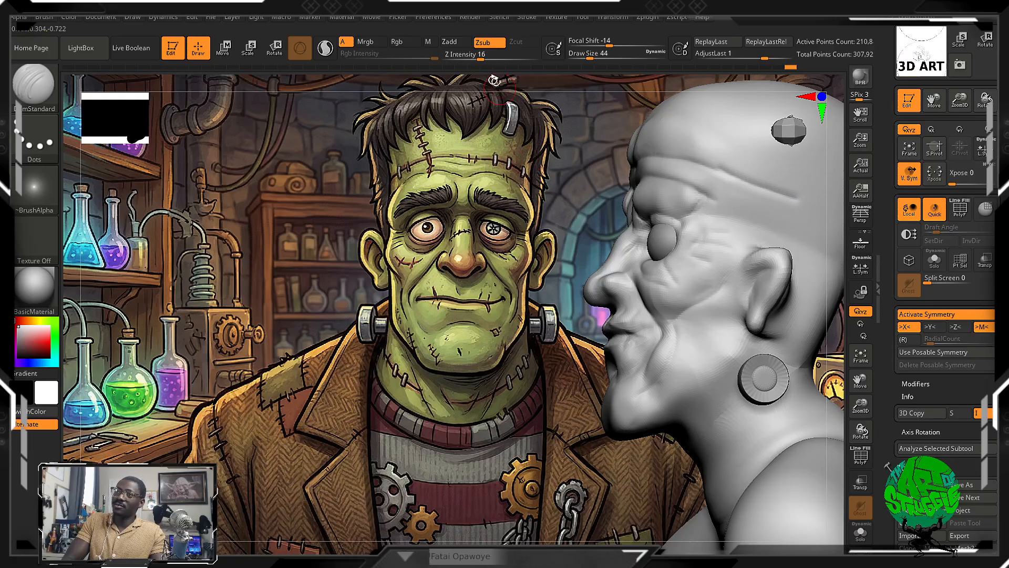
alt+drag(835, 251, 736, 201)
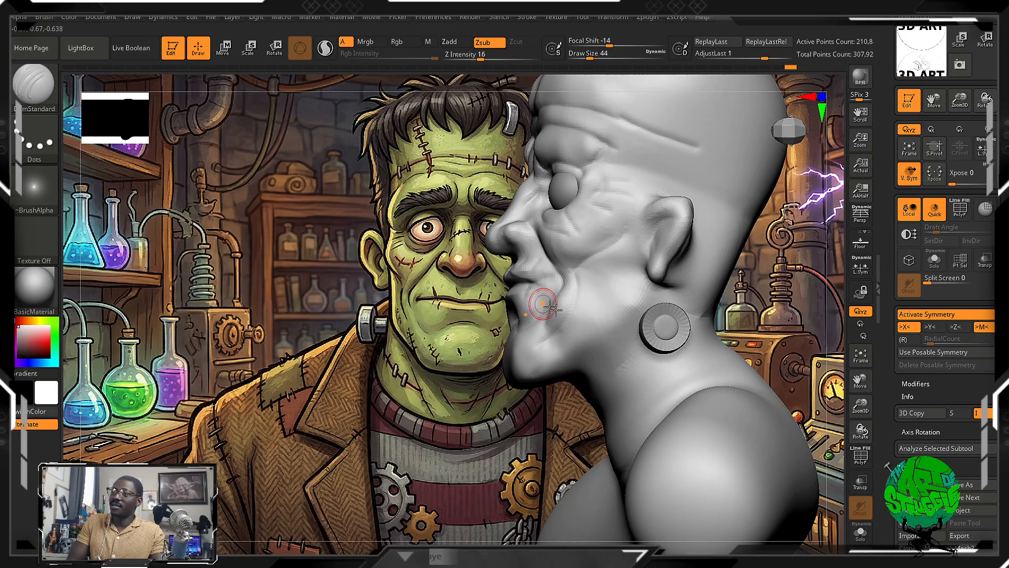
drag(812, 303, 739, 301)
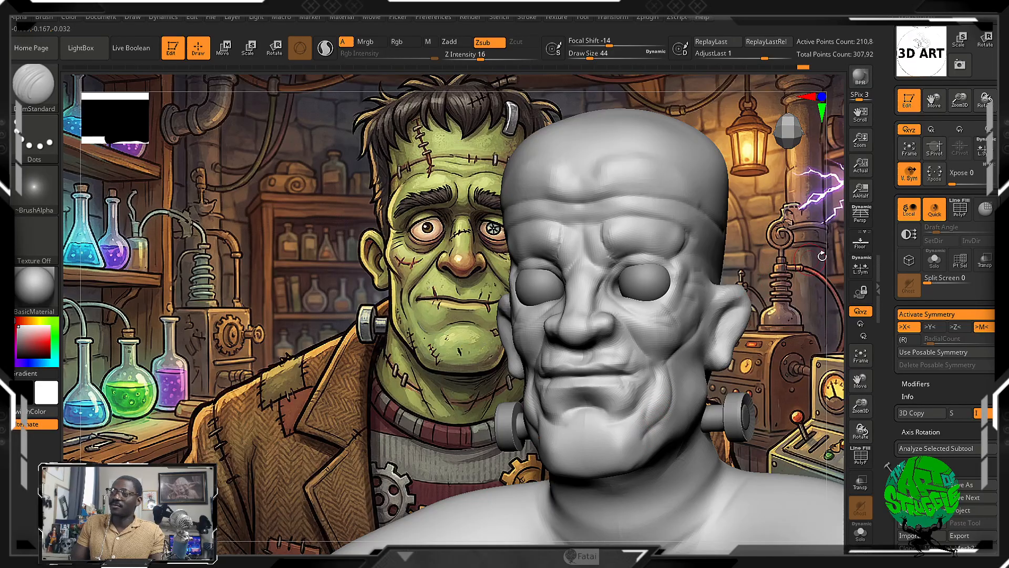
Turn on perspective and adjust the outer brow above the eye with the Move brush at draw size 108.
click(863, 217)
mouse_move(784, 234)
mouse_down()
mouse_move(733, 243)
mouse_move(754, 264)
mouse_move(736, 263)
mouse_up()
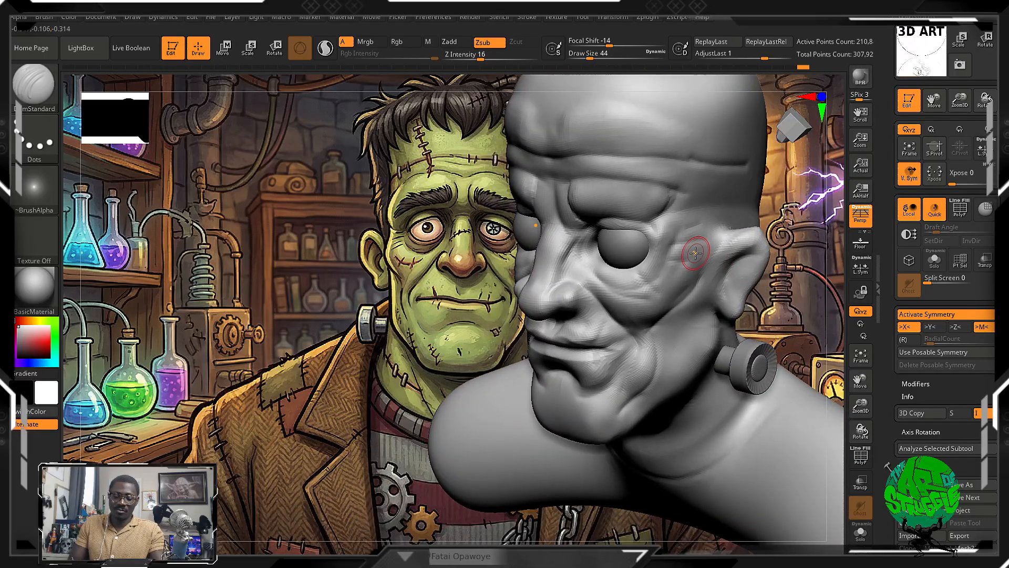
key(b)
key(m)
key(v)
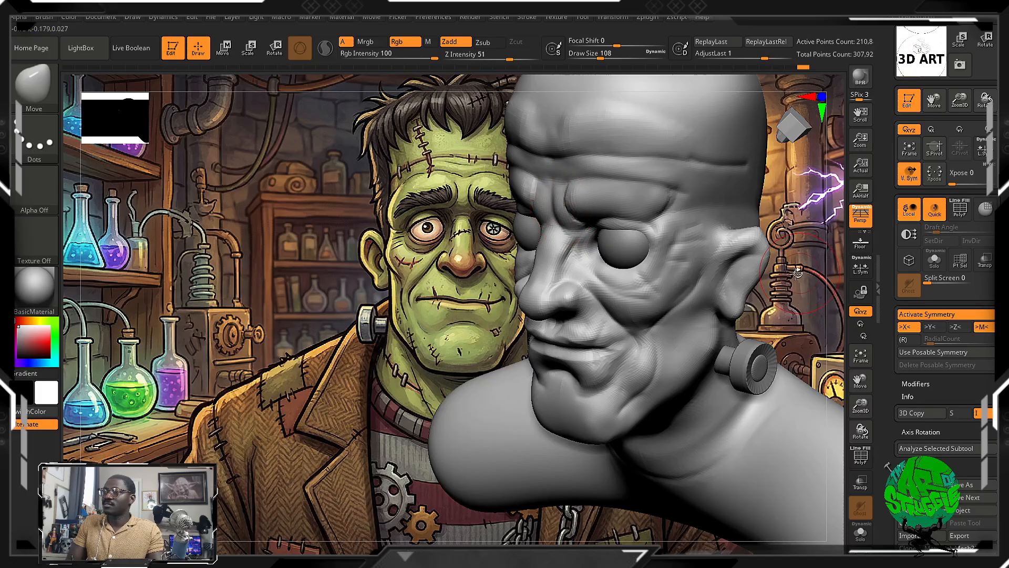
drag(798, 271, 775, 263)
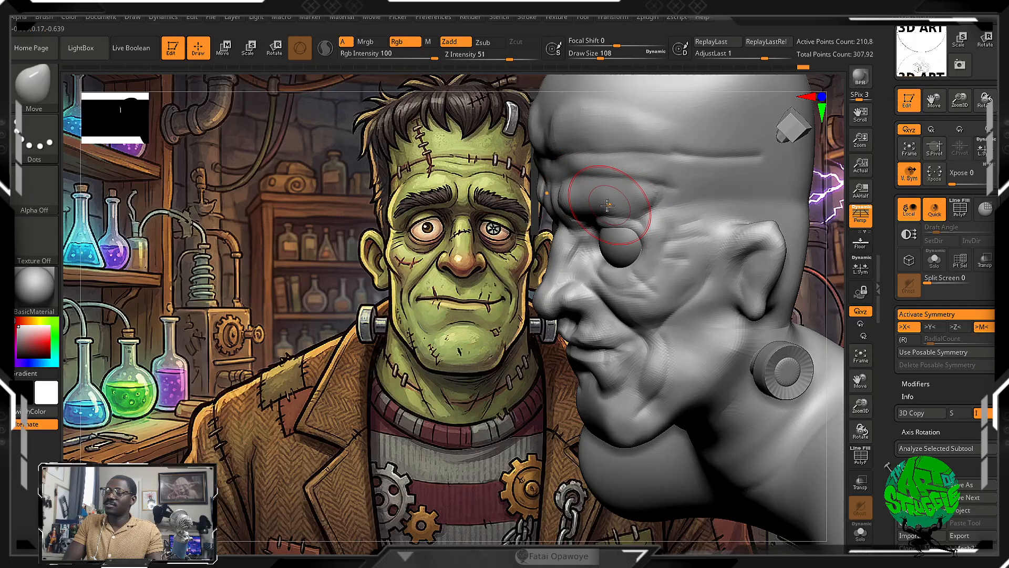
drag(507, 223, 605, 208)
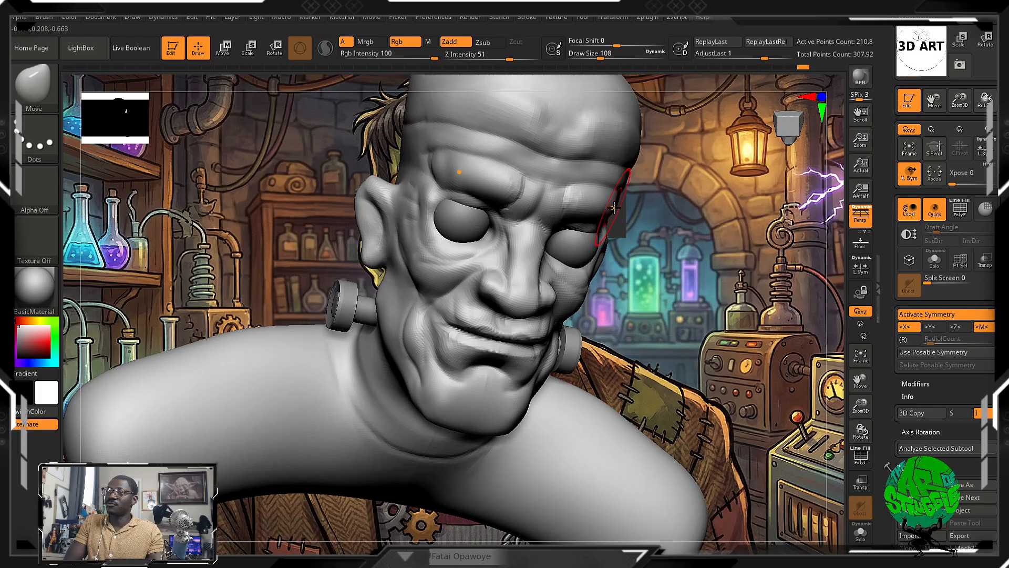
drag(715, 251, 625, 224)
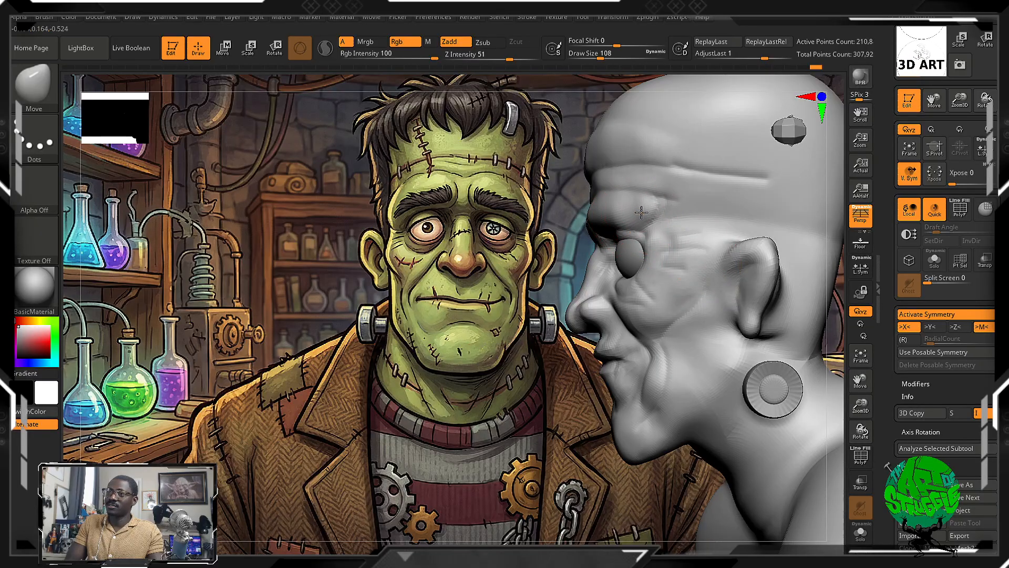
drag(521, 252, 541, 293)
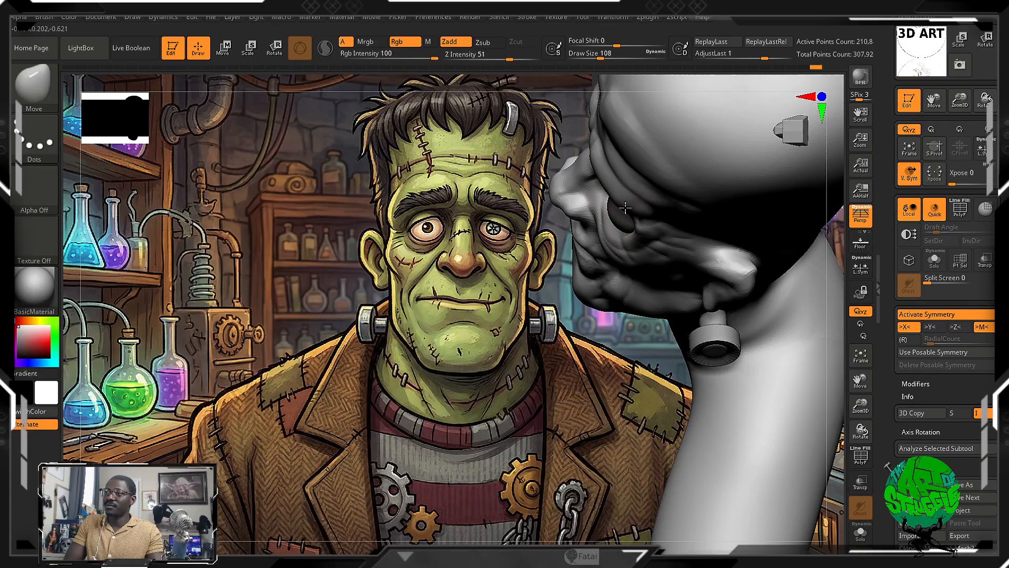
Smooth the side of the head behind the ear.
mouse_move(526, 320)
mouse_down()
mouse_move(484, 305)
mouse_move(557, 300)
mouse_move(326, 310)
mouse_up()
shift+drag(612, 231, 608, 219)
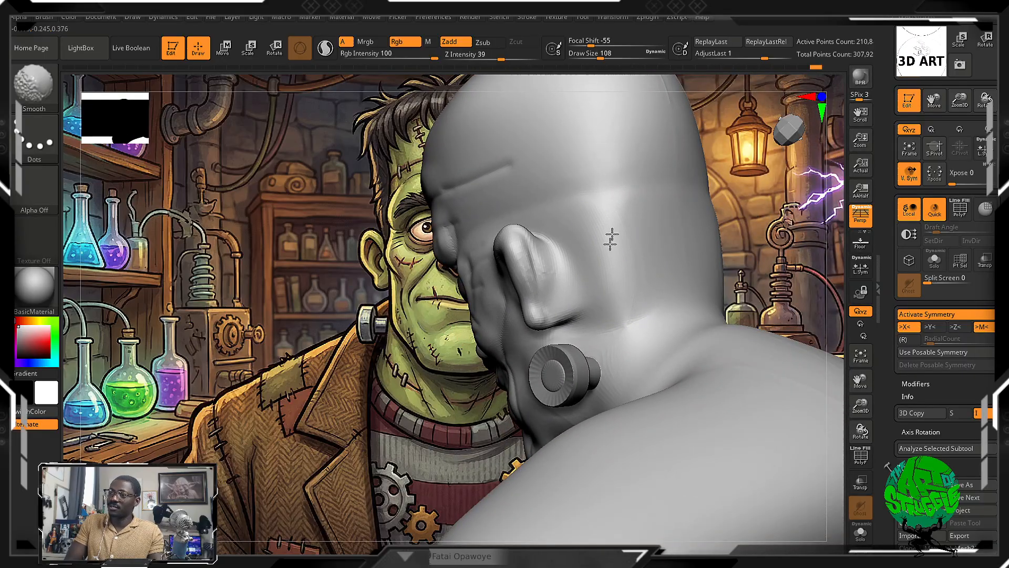
mouse_move(326, 257)
mouse_down()
mouse_move(262, 258)
mouse_move(298, 264)
mouse_move(336, 295)
mouse_move(371, 283)
mouse_up()
Carve the creases along the sides of the nose and around the nostril wings with the DamStandard brush at draw size 36.
alt+drag(752, 336, 798, 330)
mouse_move(752, 269)
alt+mouse_down()
mouse_move(753, 307)
mouse_move(751, 281)
mouse_move(728, 307)
alt+mouse_up()
key(b)
key(d)
key(s)
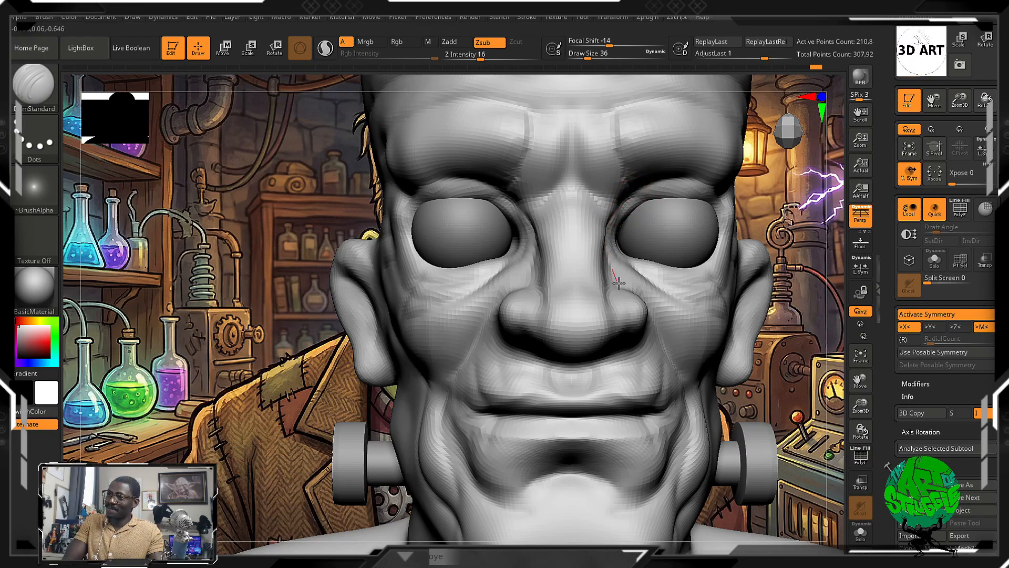
drag(581, 203, 603, 247)
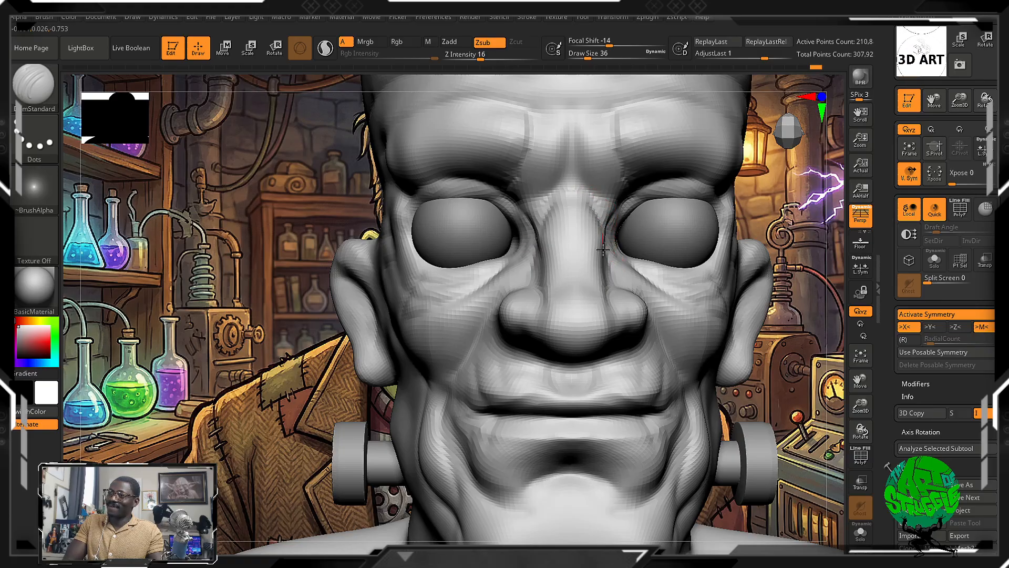
drag(610, 301, 619, 294)
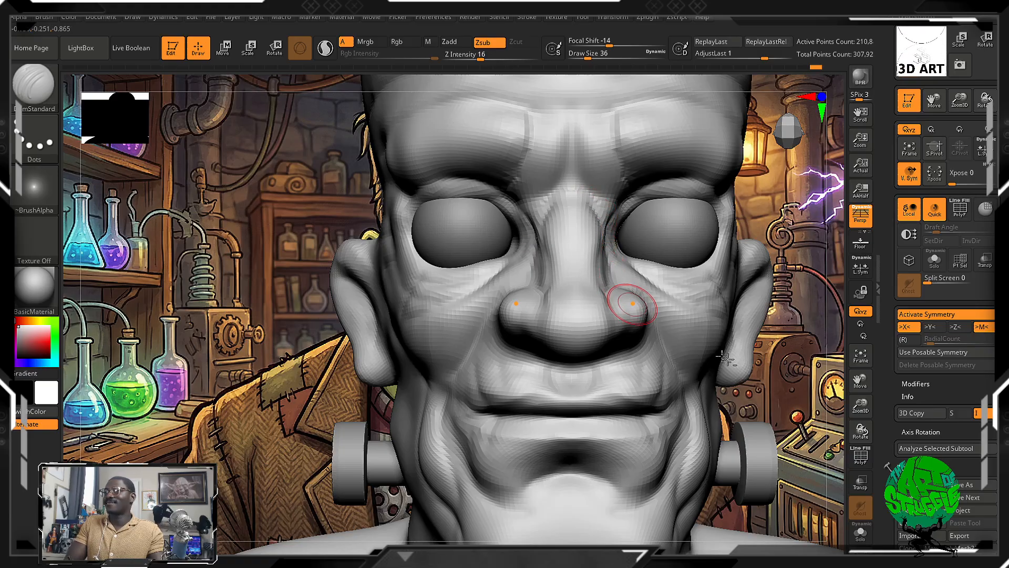
mouse_move(790, 379)
mouse_down()
mouse_move(791, 363)
mouse_move(789, 372)
mouse_move(766, 332)
mouse_up()
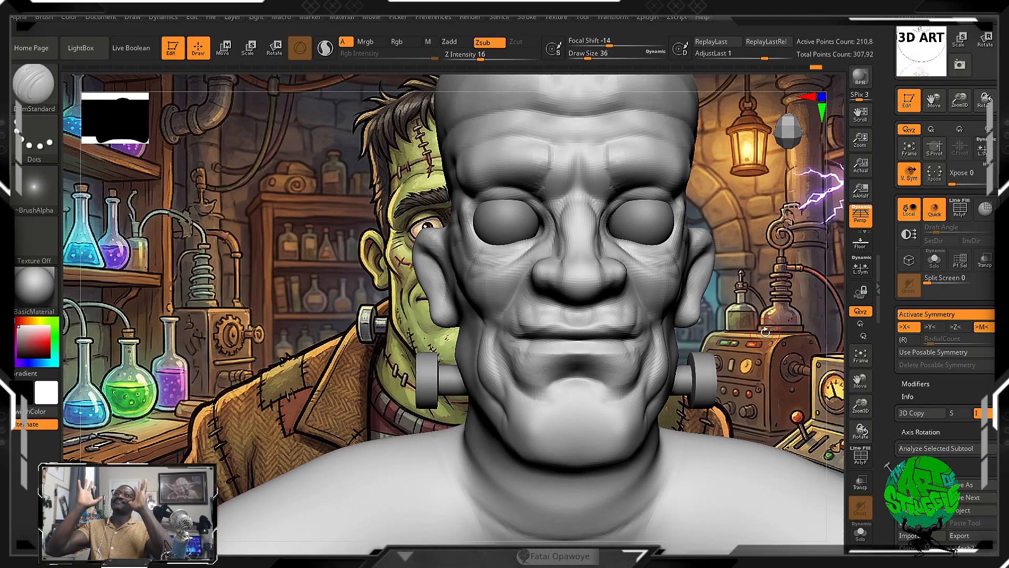